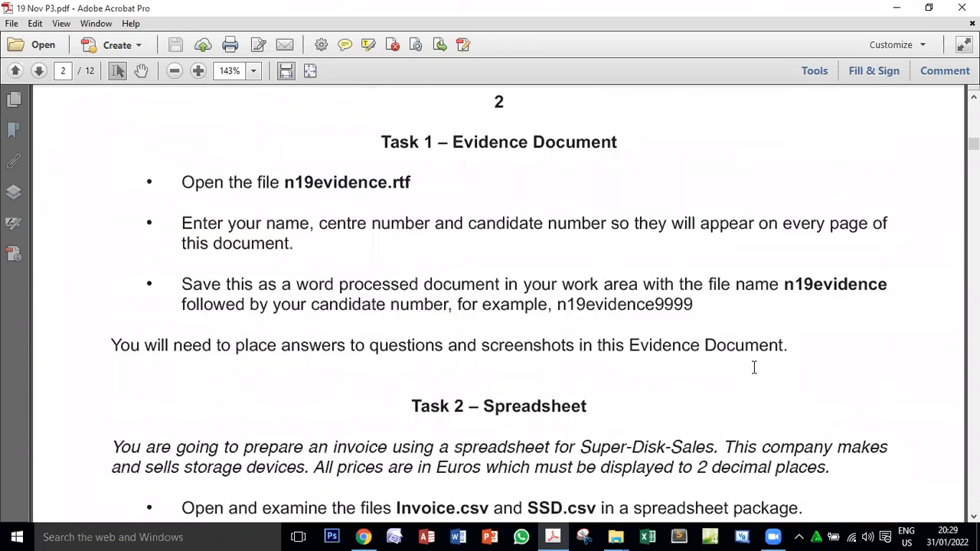
- Read the Task 1 evidence document instructions and the Task 2 heading in the exam paper
{"action": "left_click_drag", "start_coordinate": [451, 142], "coordinate": [617, 143]}
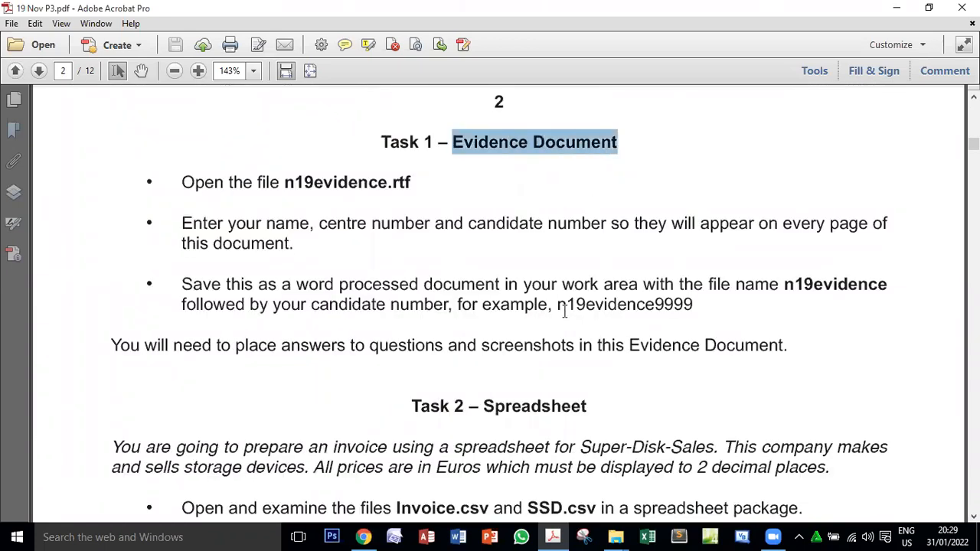
{"action": "double_click", "coordinate": [513, 407]}
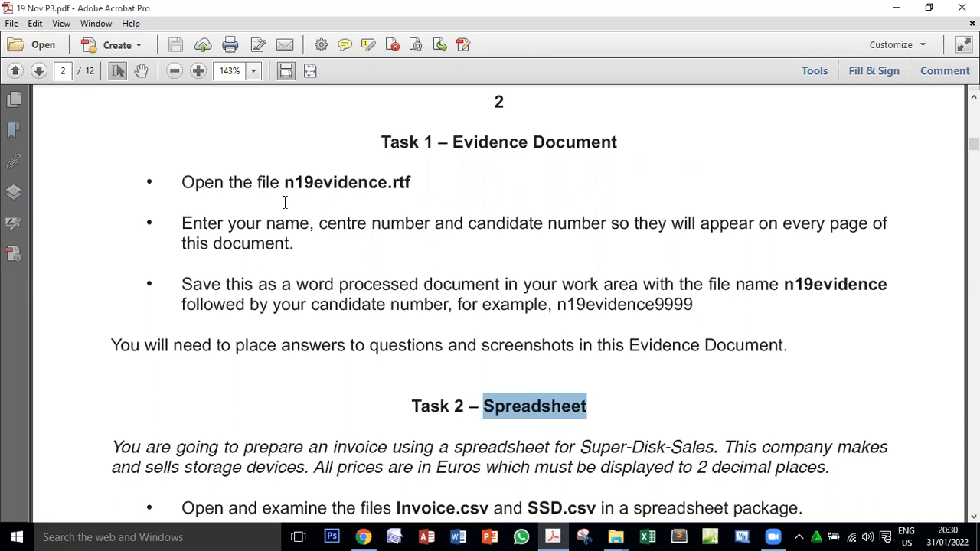
{"action": "scroll", "coordinate": [431, 320], "scroll_direction": "up", "scroll_amount": 3}
{"action": "scroll", "coordinate": [432, 321], "scroll_direction": "up", "scroll_amount": 5}
{"action": "scroll", "coordinate": [427, 312], "scroll_direction": "down", "scroll_amount": 8}
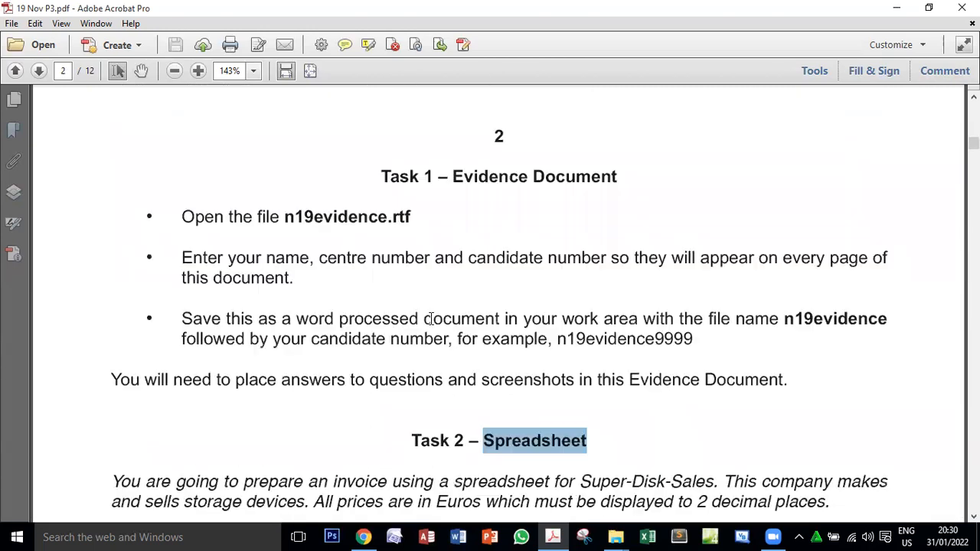
{"action": "double_click", "coordinate": [309, 180]}
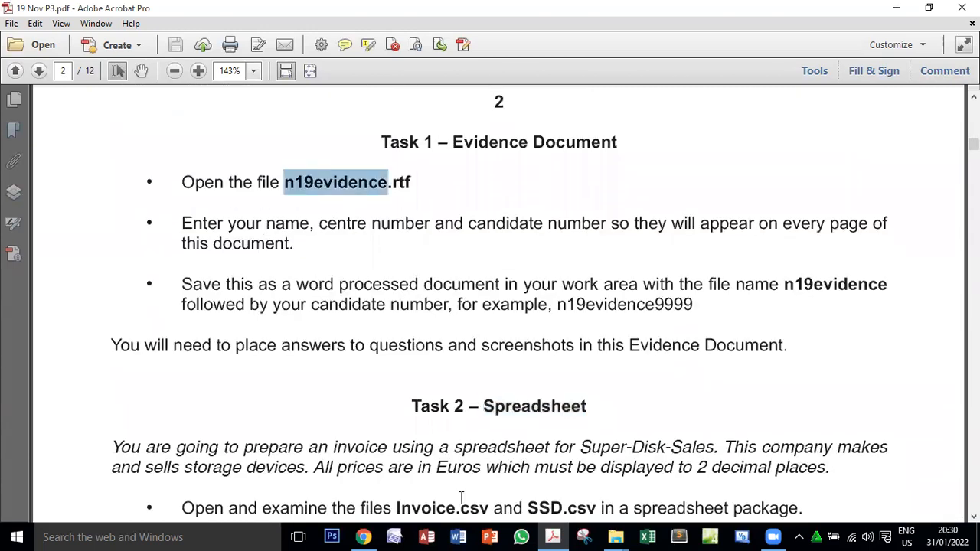
- Switch to the 19 Nov P3 folder in File Explorer and open the n19evidence rich text file in Word
{"action": "mouse_move", "coordinate": [614, 535]}
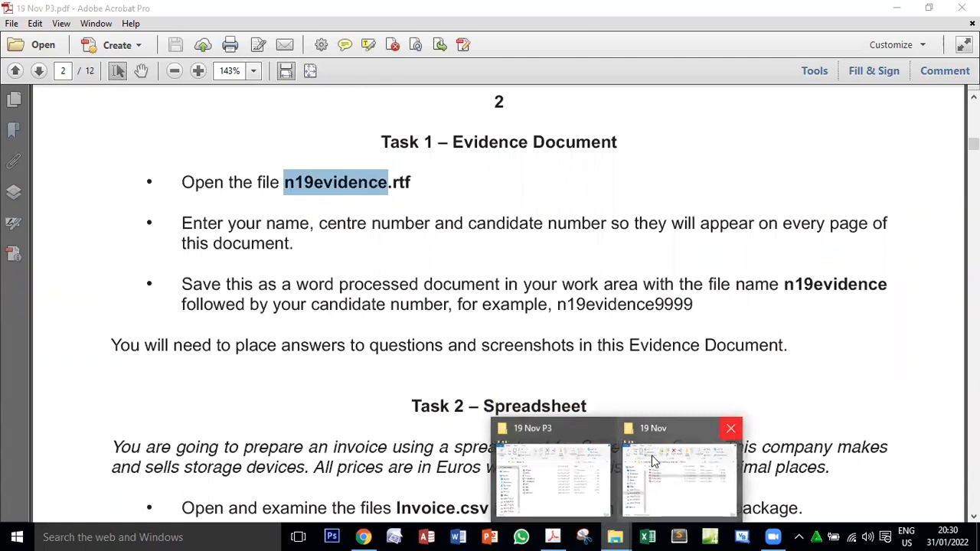
{"action": "left_click", "coordinate": [617, 446]}
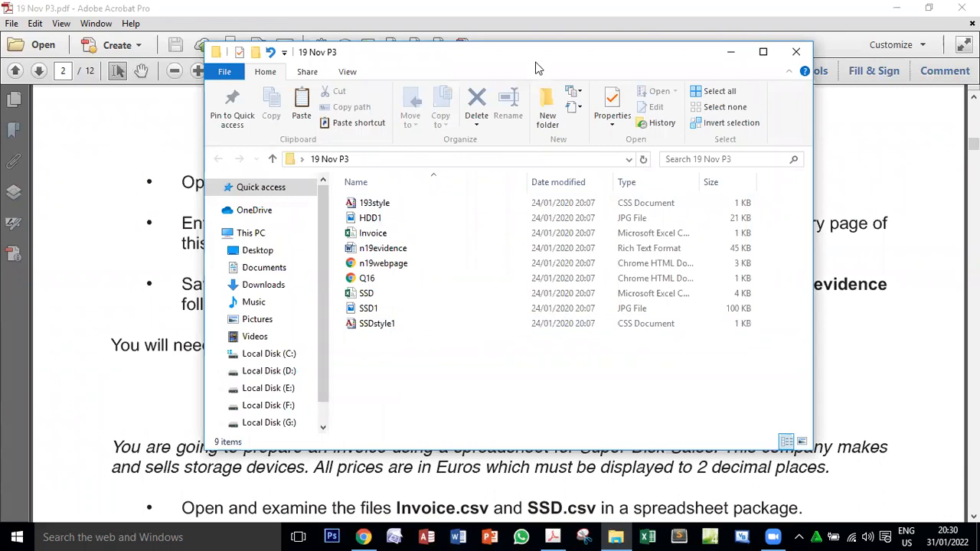
{"action": "left_click", "coordinate": [403, 255]}
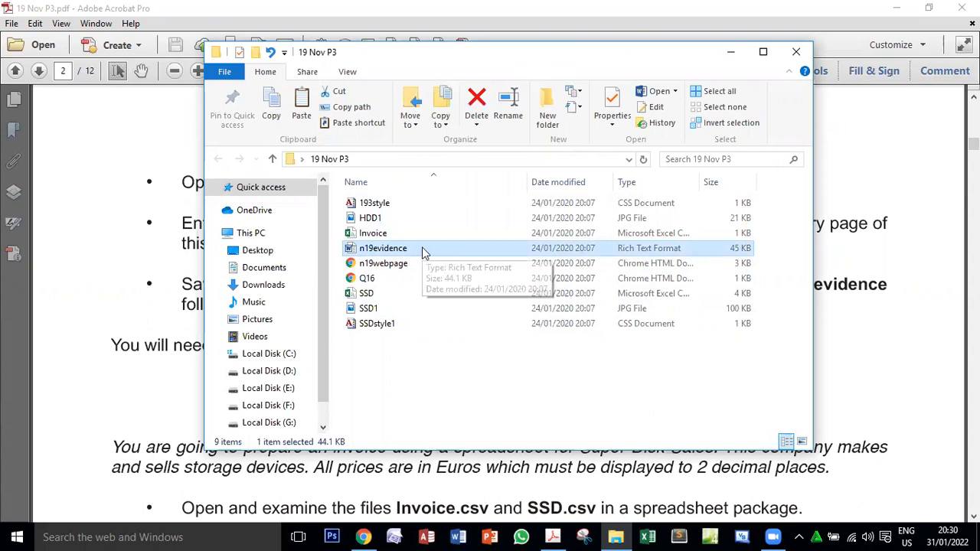
{"action": "double_click", "coordinate": [422, 248]}
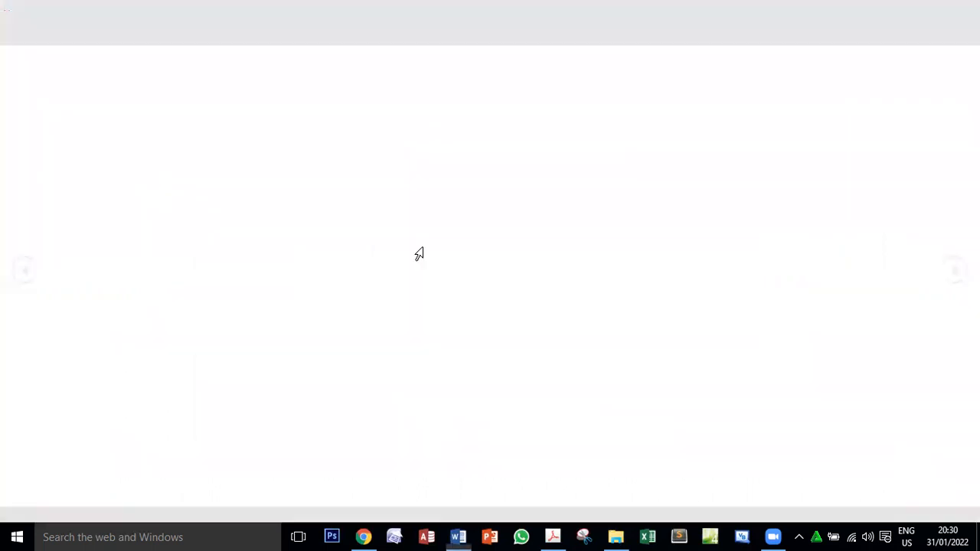
{"action": "left_click", "coordinate": [568, 38]}
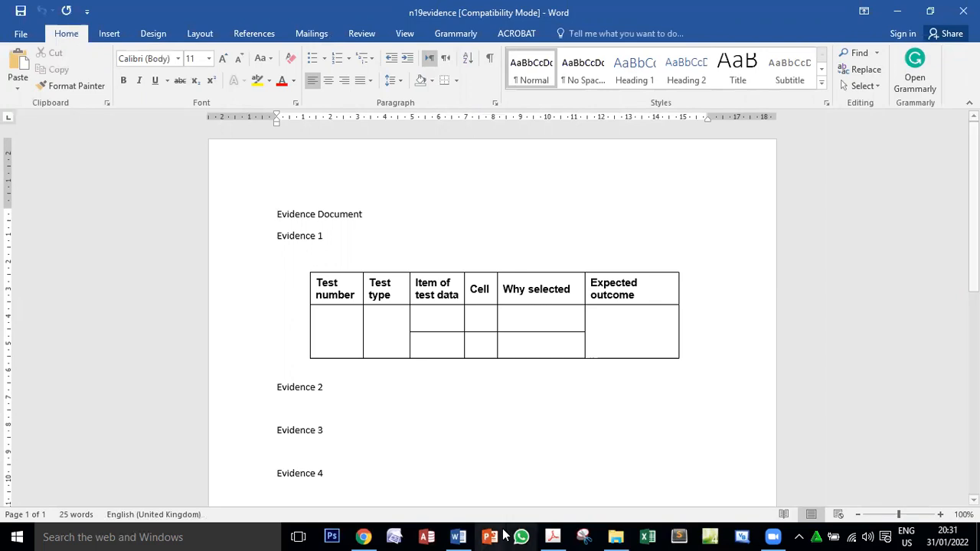
- Add a Blank-style header to the evidence document containing the candidate's name, centre number and candidate number
{"action": "left_click", "coordinate": [552, 536]}
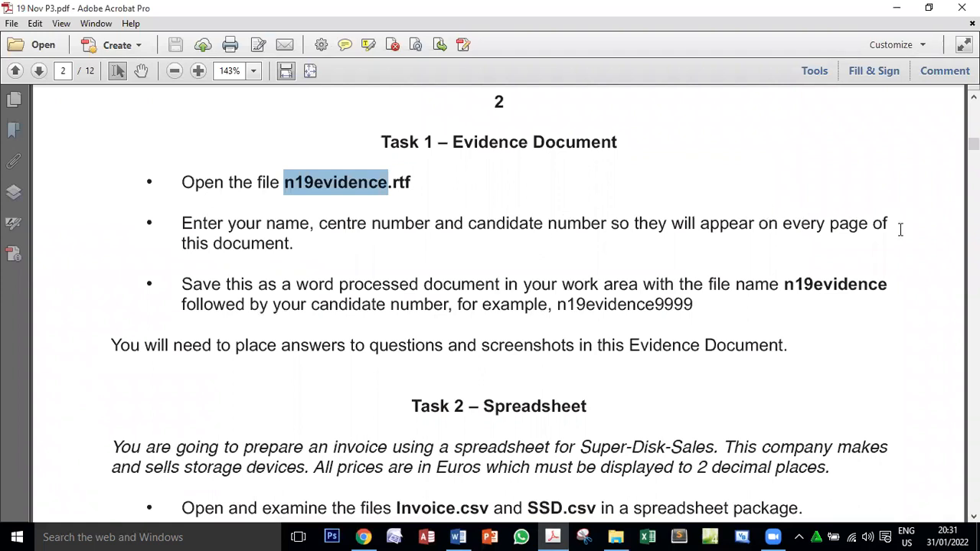
{"action": "left_click", "coordinate": [458, 537]}
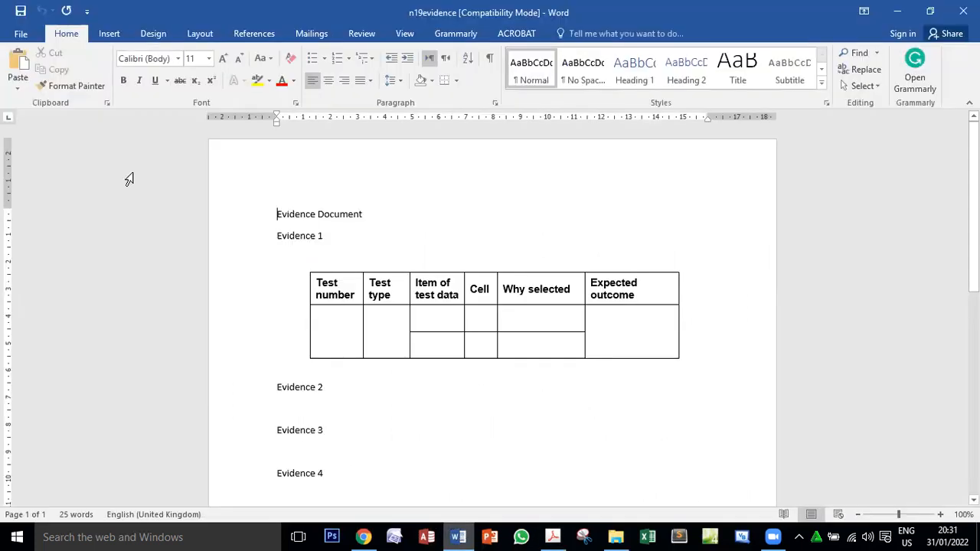
{"action": "left_click", "coordinate": [109, 33]}
{"action": "left_click", "coordinate": [617, 53]}
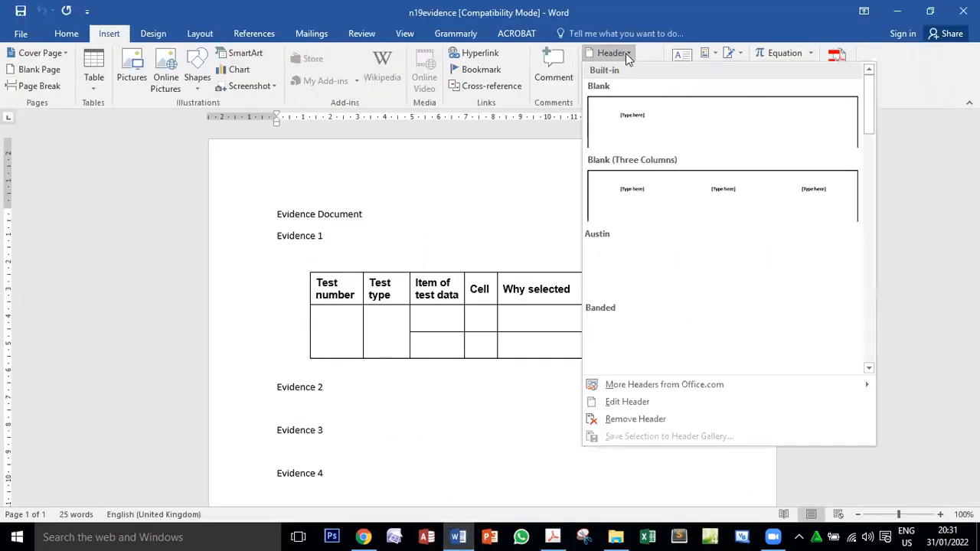
{"action": "left_click", "coordinate": [650, 104]}
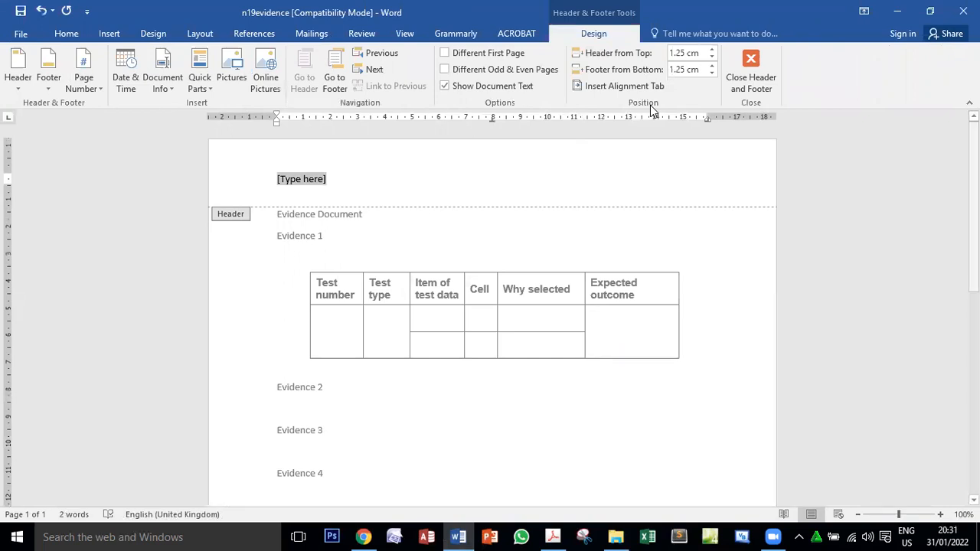
{"action": "type", "text": "Name"}
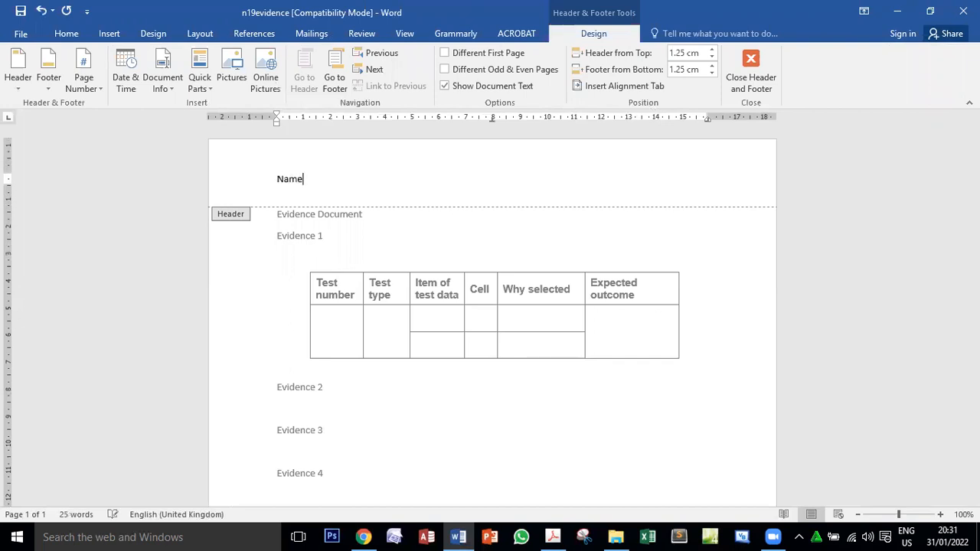
{"action": "type", "text": " Name EG"}
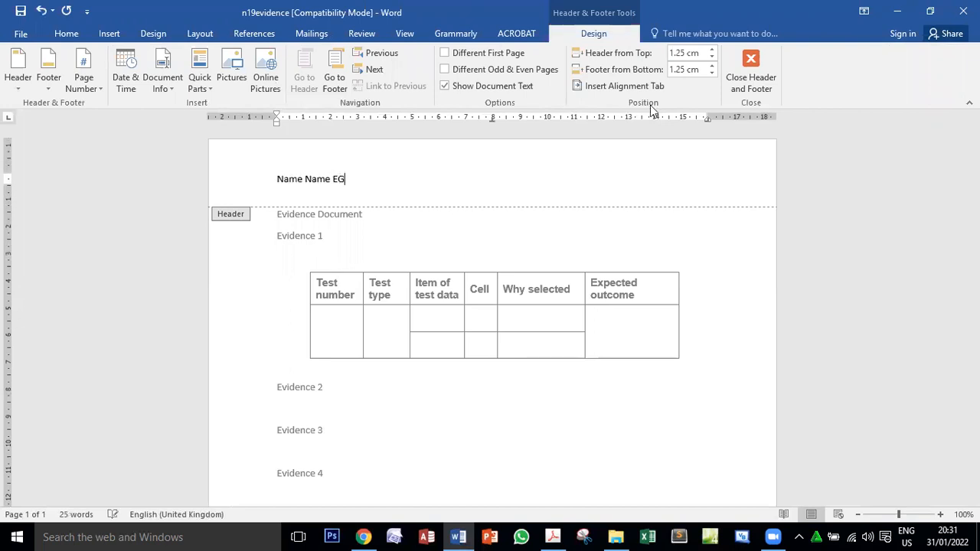
{"action": "type", "text": "007 C001"}
{"action": "left_click", "coordinate": [751, 72]}
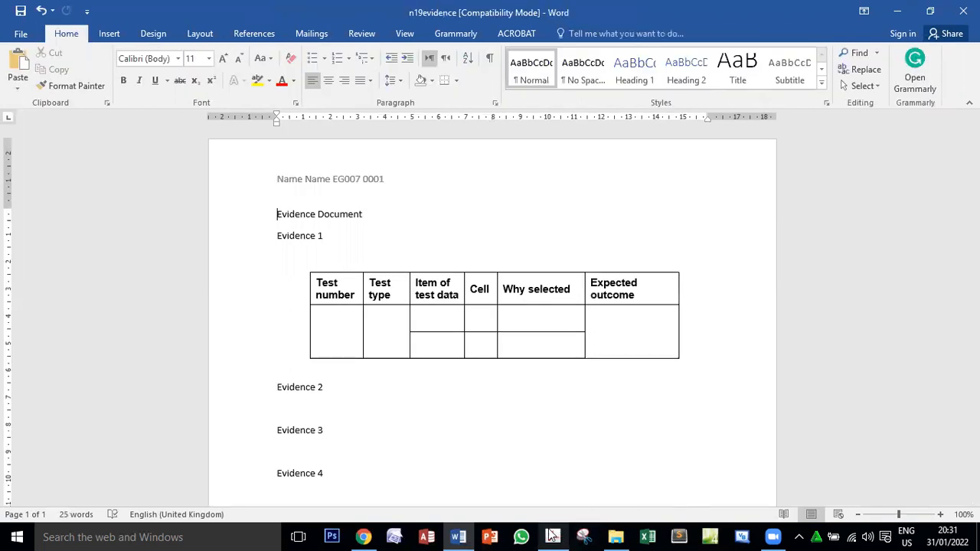
- Switch to the exam paper and check the required file format, location and file name for saving the evidence document
{"action": "left_click", "coordinate": [552, 537]}
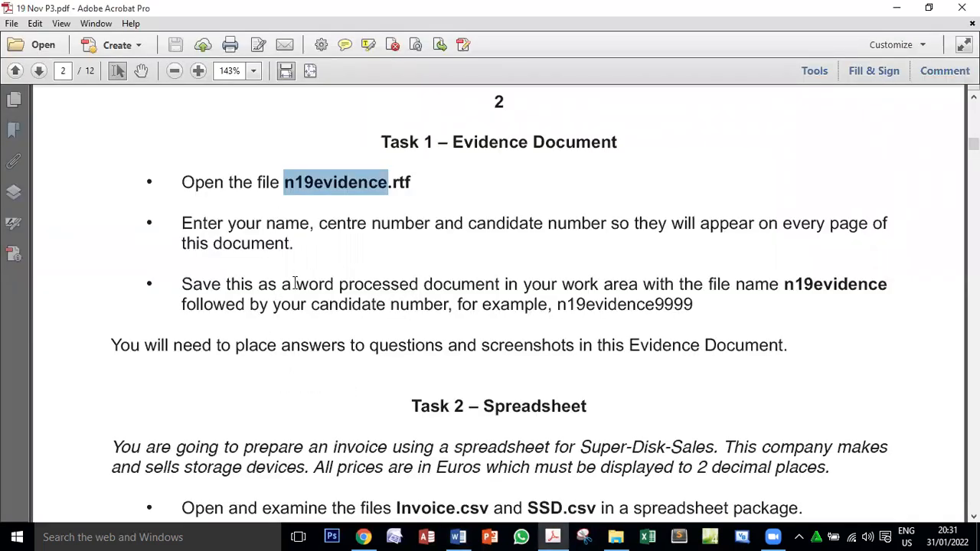
{"action": "left_click_drag", "start_coordinate": [297, 284], "coordinate": [470, 287]}
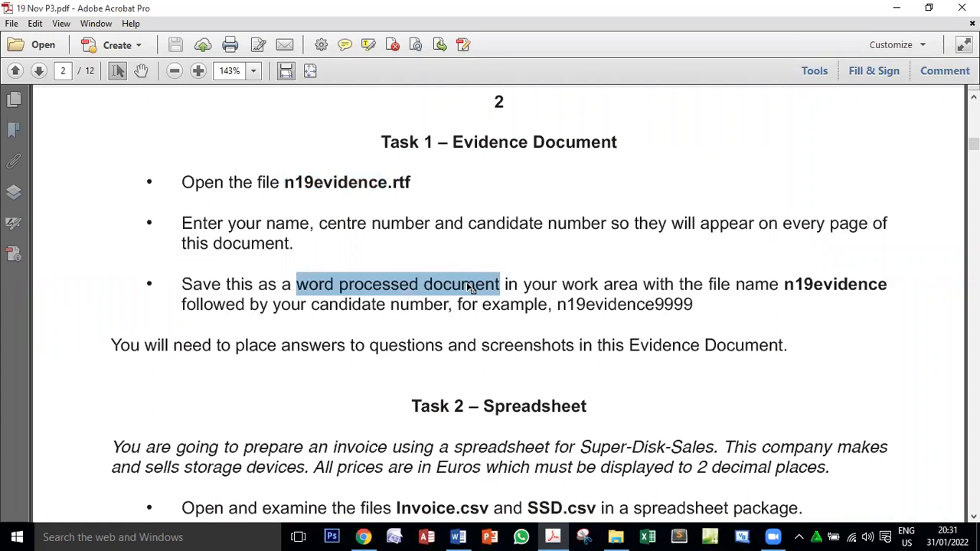
{"action": "double_click", "coordinate": [409, 183]}
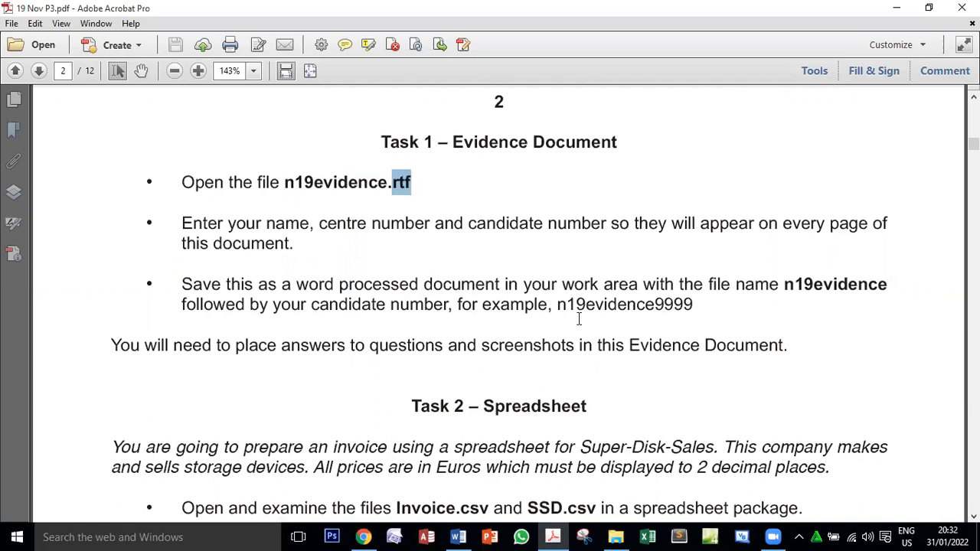
{"action": "left_click_drag", "start_coordinate": [638, 284], "coordinate": [539, 297]}
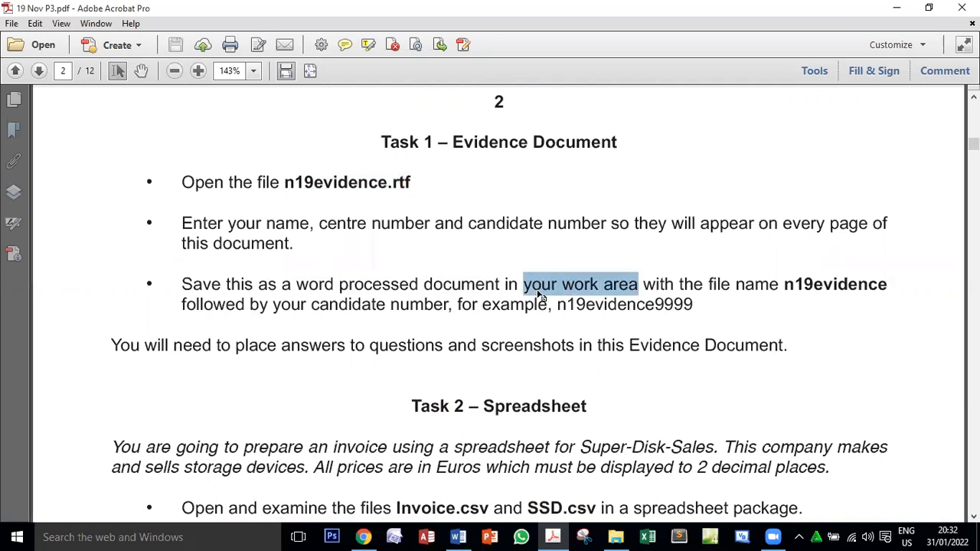
{"action": "double_click", "coordinate": [818, 277]}
{"action": "left_click_drag", "start_coordinate": [654, 305], "coordinate": [696, 306]}
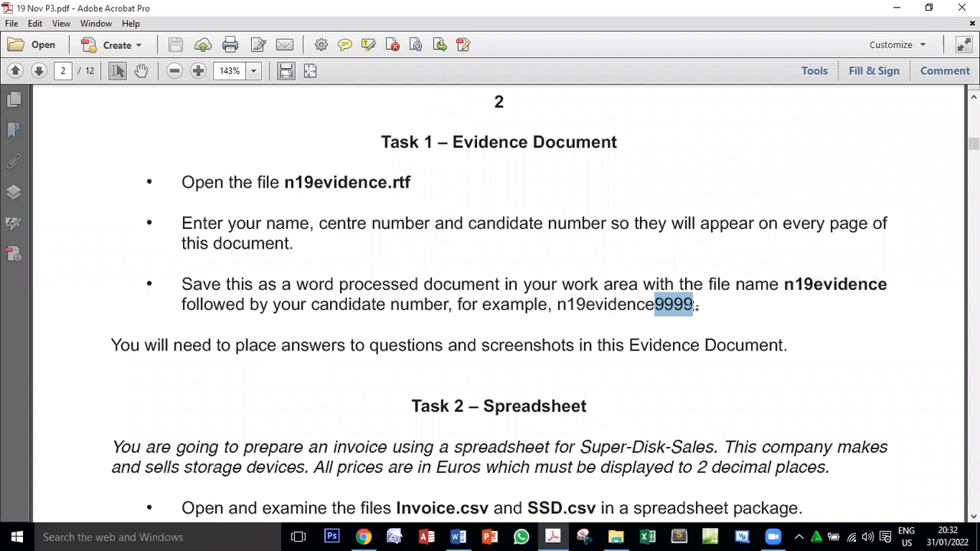
- Switch to Word and save the evidence document in the 19 Nov P3 folder as a Word Document named n19evidence0001, accepting the format upgrade
{"action": "left_click", "coordinate": [458, 537]}
{"action": "left_click", "coordinate": [21, 34]}
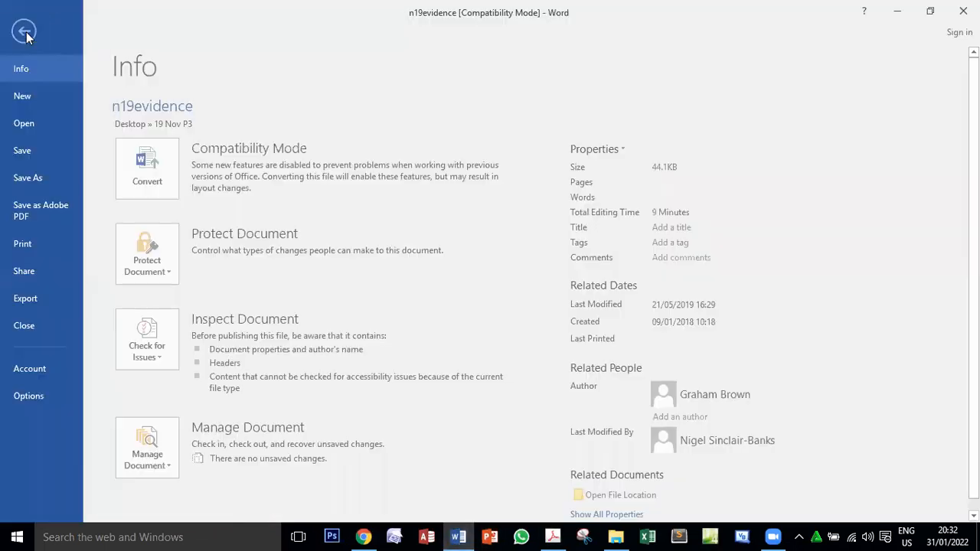
{"action": "left_click", "coordinate": [37, 176]}
{"action": "left_click", "coordinate": [434, 143]}
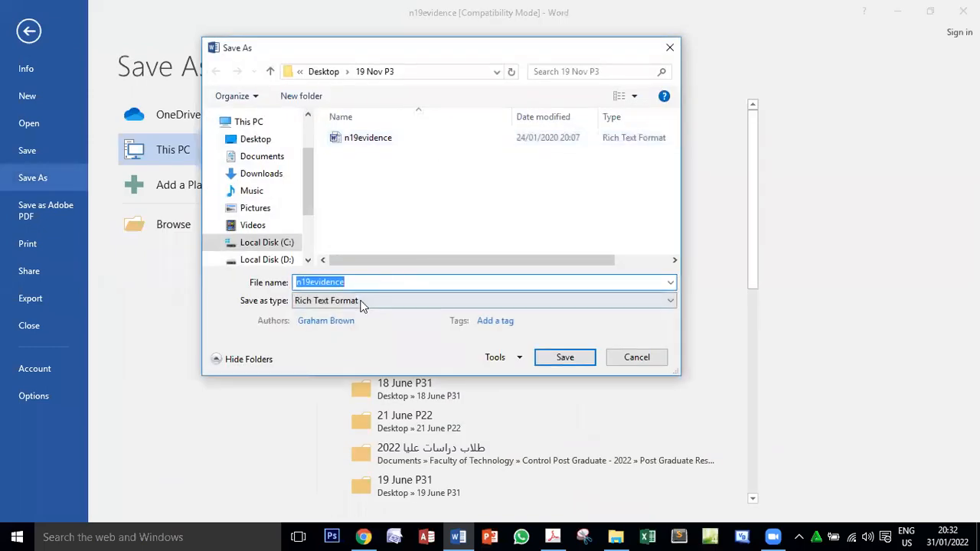
{"action": "left_click", "coordinate": [363, 302]}
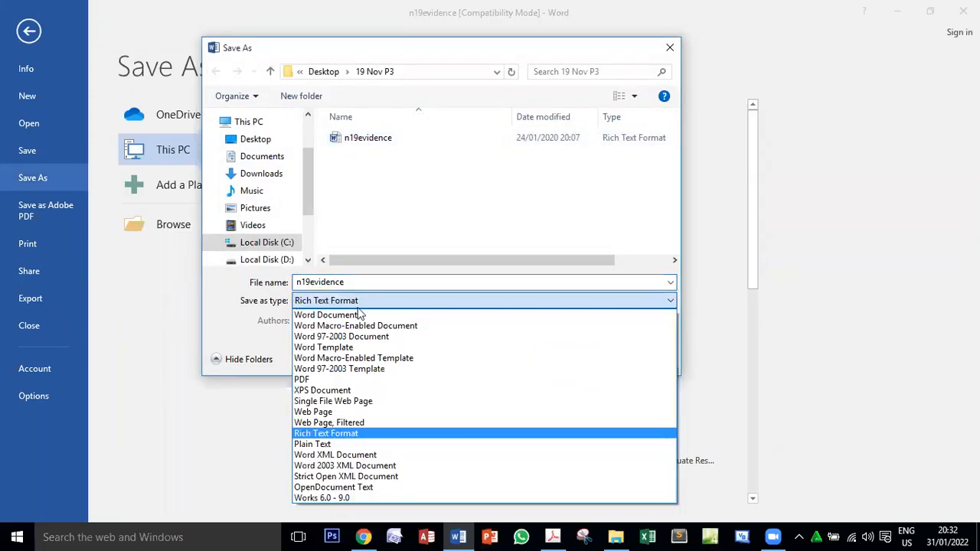
{"action": "left_click", "coordinate": [355, 314]}
{"action": "left_click", "coordinate": [350, 282]}
{"action": "left_click", "coordinate": [350, 282]}
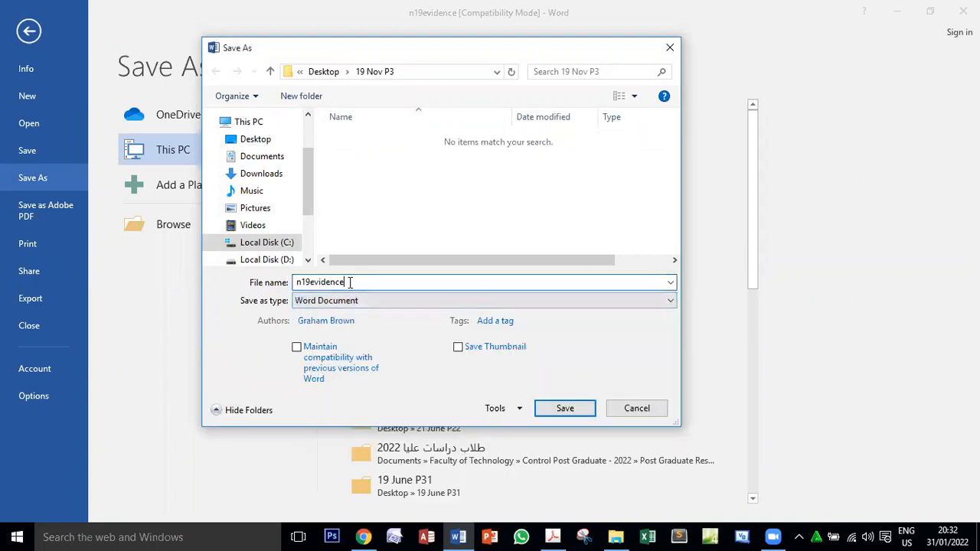
{"action": "type", "text": "0001"}
{"action": "left_click", "coordinate": [551, 411]}
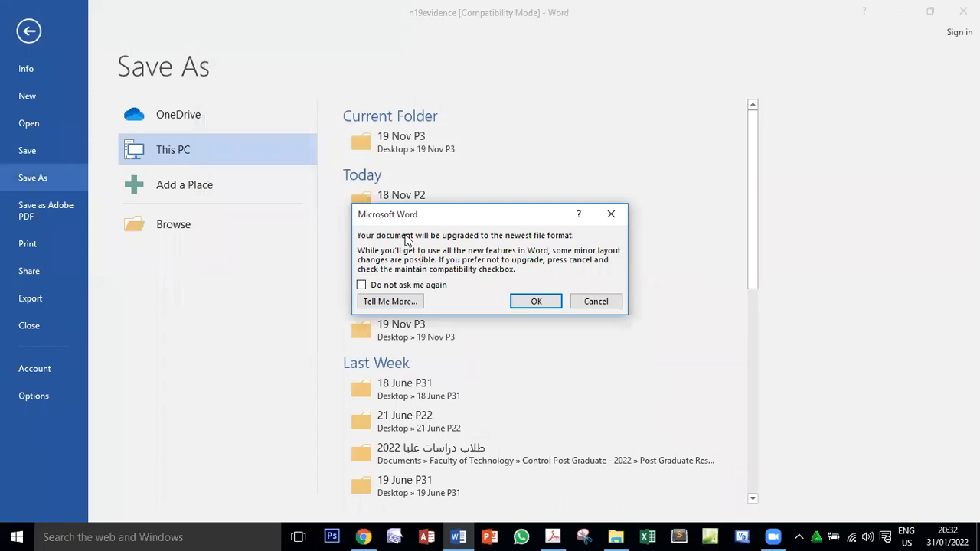
{"action": "left_click", "coordinate": [538, 302]}
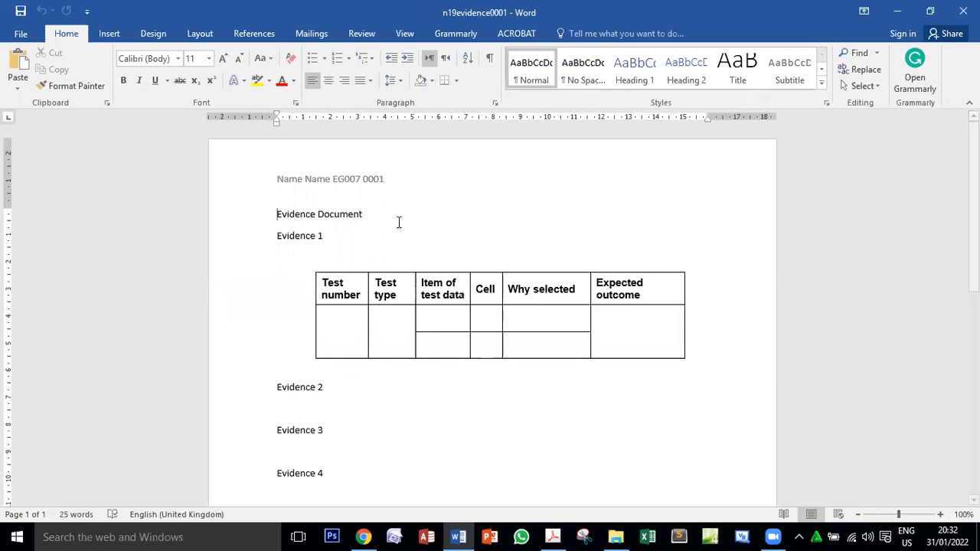
- Switch to the exam paper and read the note on placing answers in the evidence document and the Task 2 spreadsheet introduction
{"action": "left_click", "coordinate": [552, 536]}
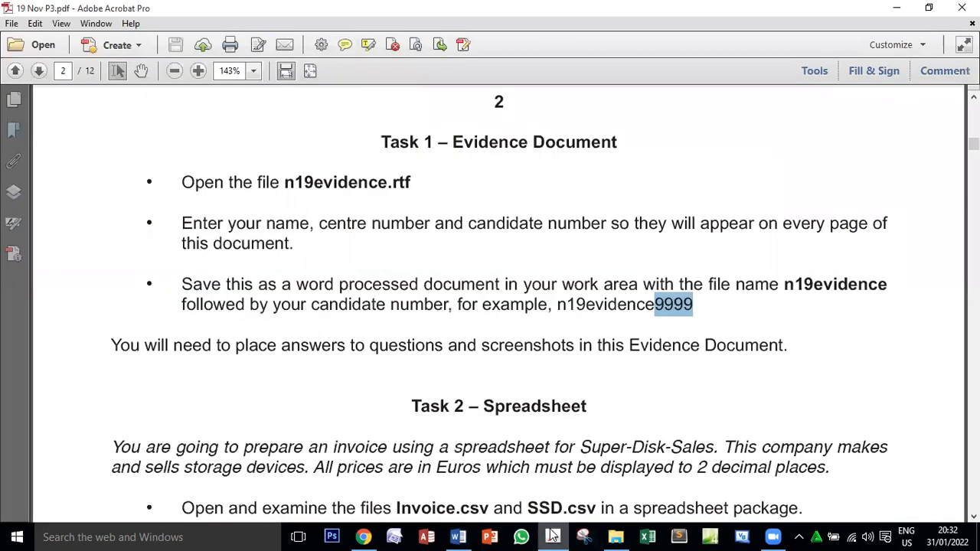
{"action": "left_click_drag", "start_coordinate": [112, 346], "coordinate": [411, 360]}
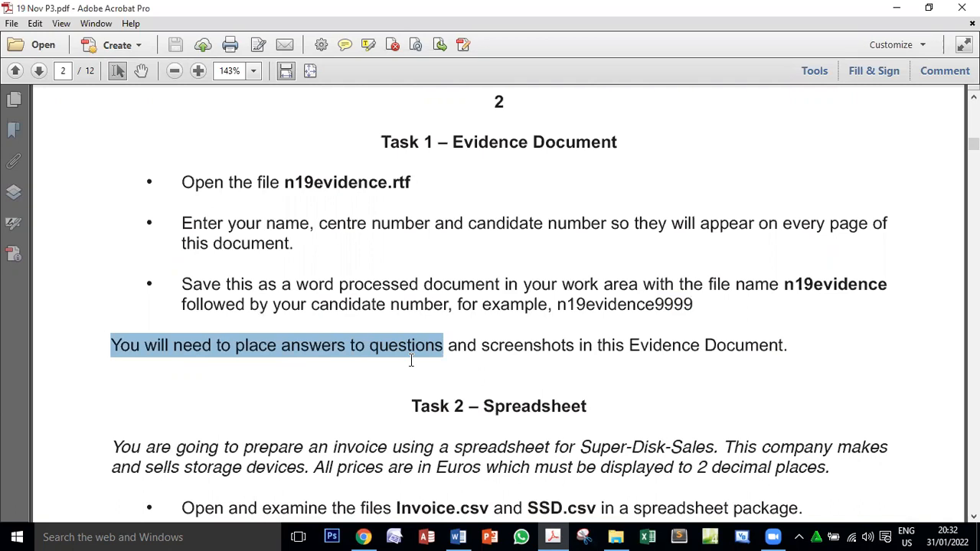
{"action": "left_click_drag", "start_coordinate": [482, 348], "coordinate": [624, 356]}
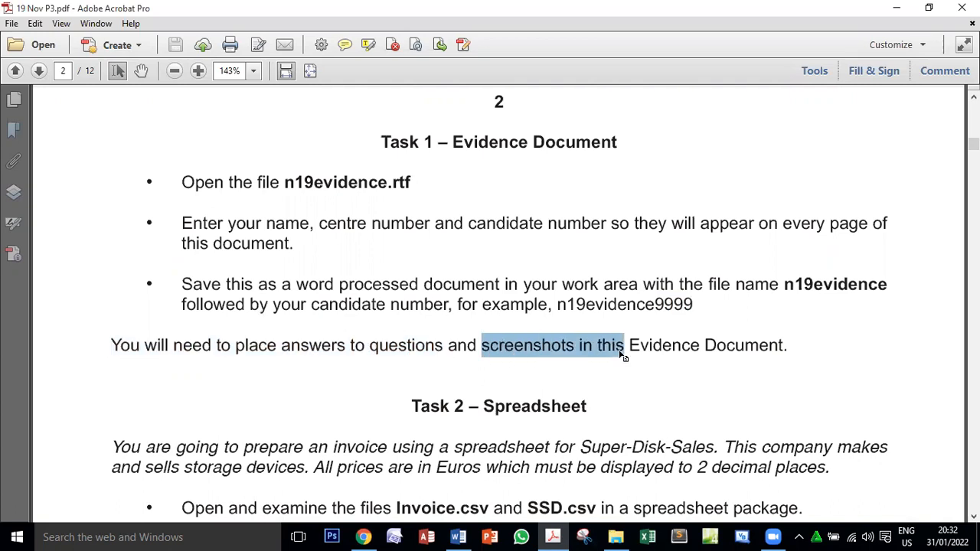
{"action": "scroll", "coordinate": [624, 356], "scroll_direction": "down", "scroll_amount": 8}
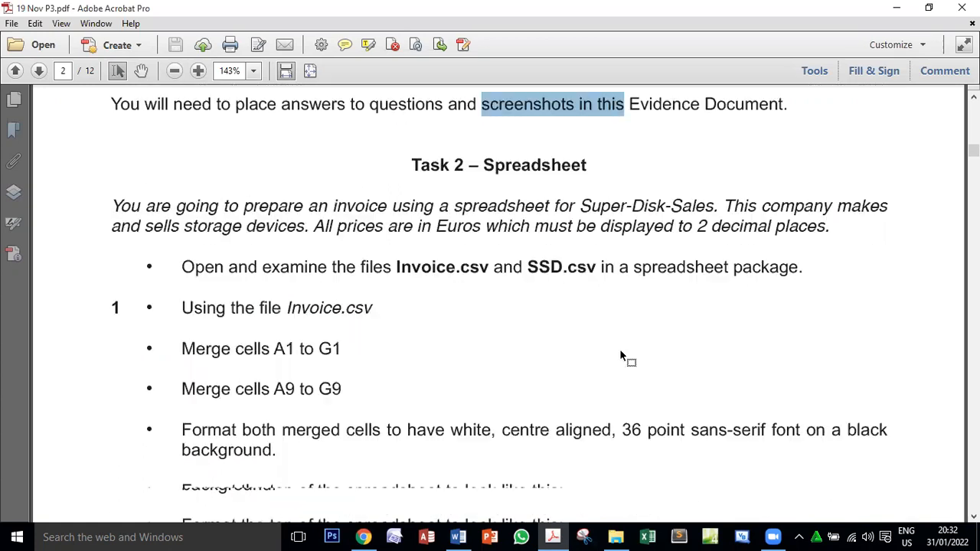
{"action": "scroll", "coordinate": [622, 350], "scroll_direction": "down", "scroll_amount": 1}
{"action": "scroll", "coordinate": [624, 352], "scroll_direction": "up", "scroll_amount": 1}
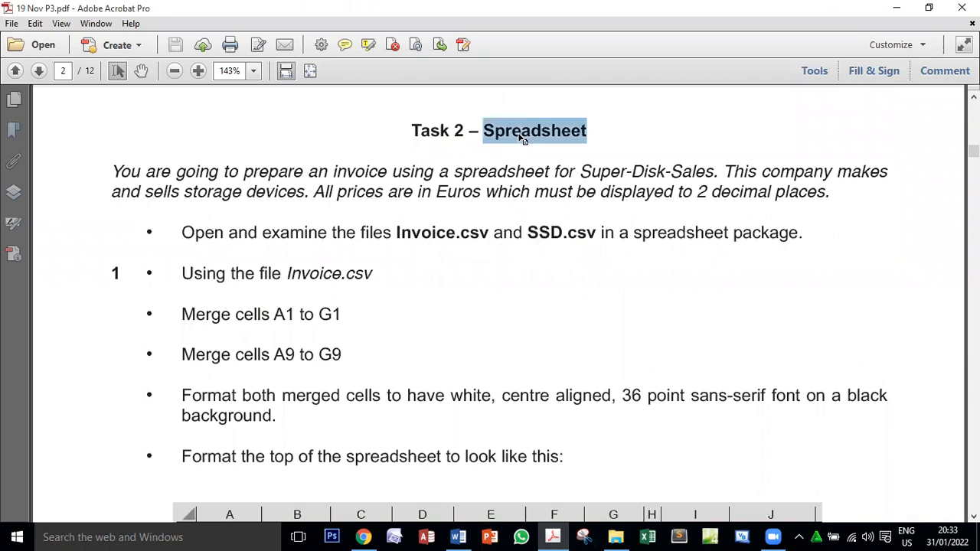
{"action": "double_click", "coordinate": [365, 173]}
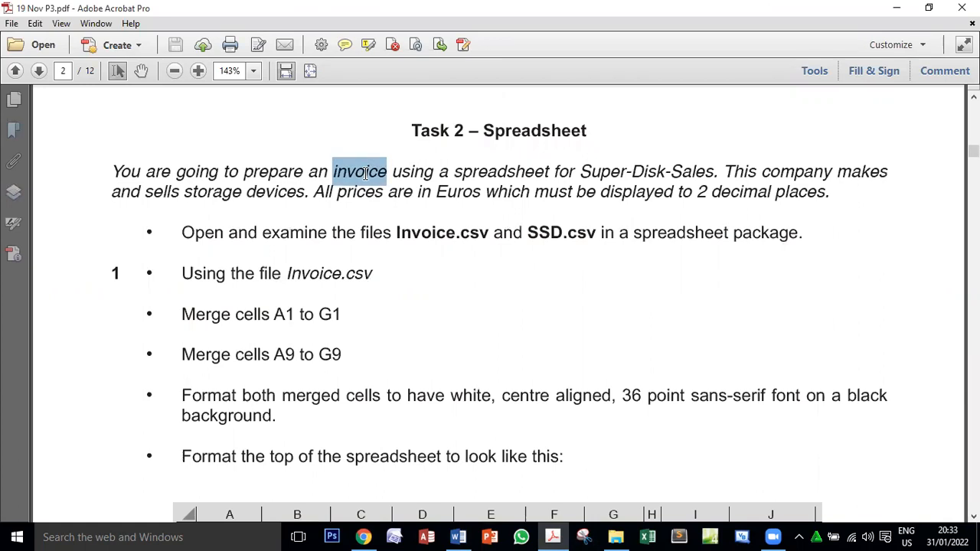
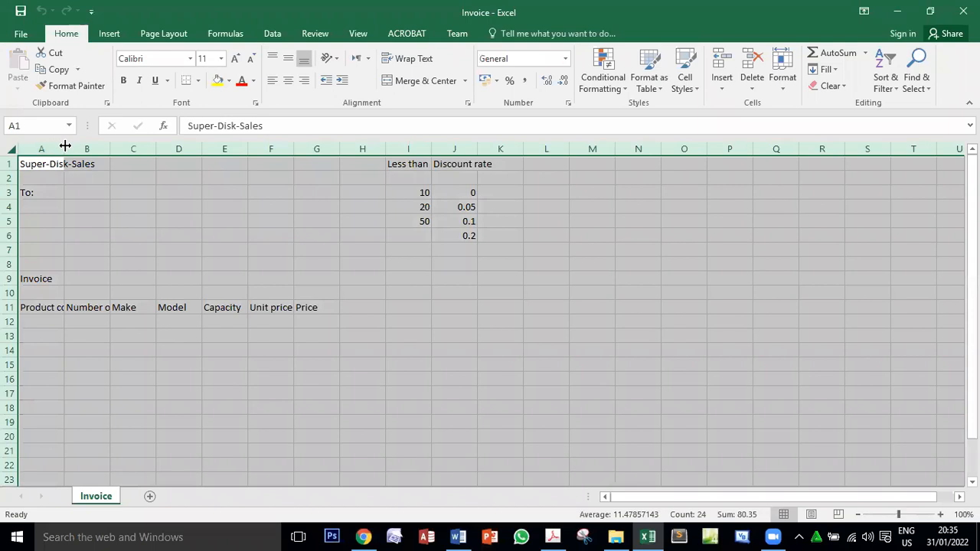
- Autofit the width of all columns in the Invoice worksheet to their contents
{"action": "double_click", "coordinate": [65, 147]}
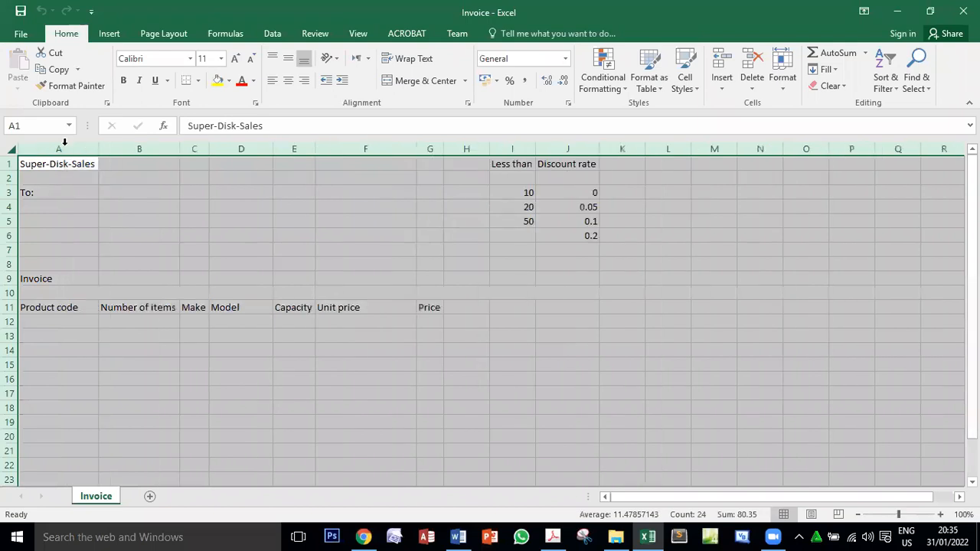
{"action": "left_click", "coordinate": [658, 396]}
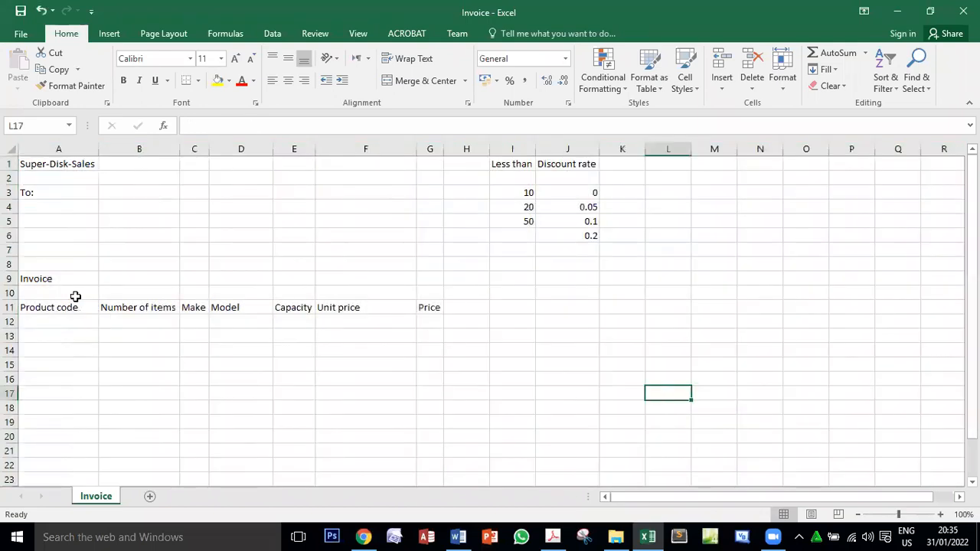
{"action": "left_click", "coordinate": [10, 148]}
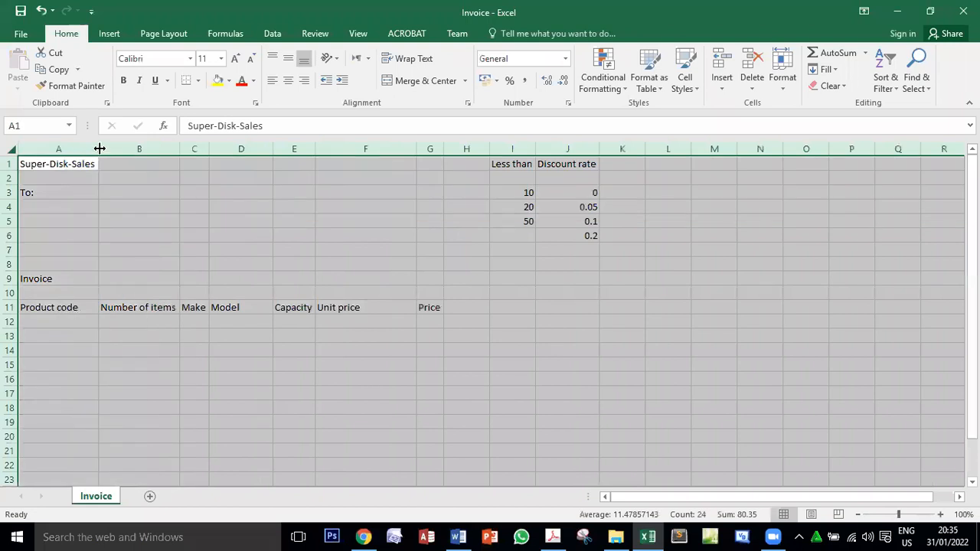
{"action": "left_click", "coordinate": [343, 265]}
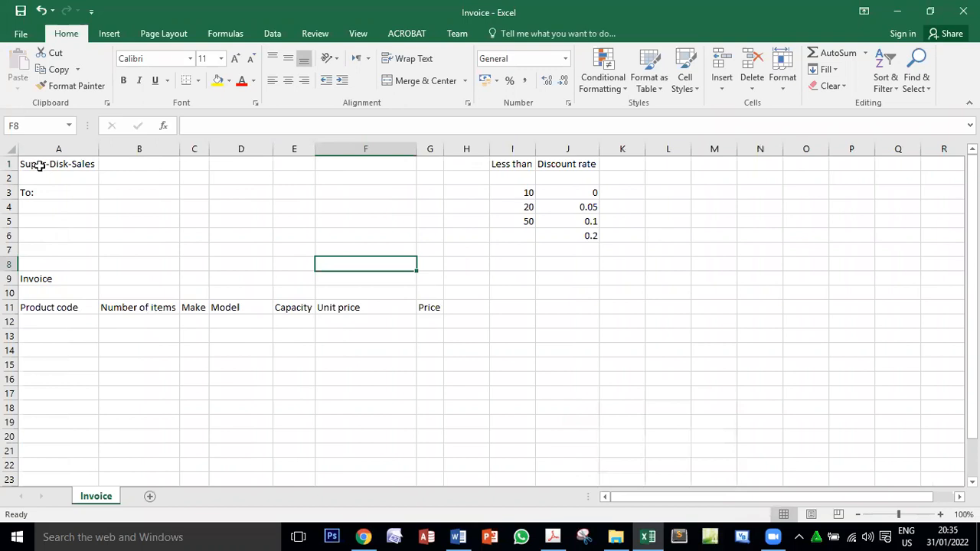
- Examine the Invoice worksheet's company title, the To: label and the quantity limits with their matching discount rates in I1:J6
{"action": "left_click", "coordinate": [41, 192]}
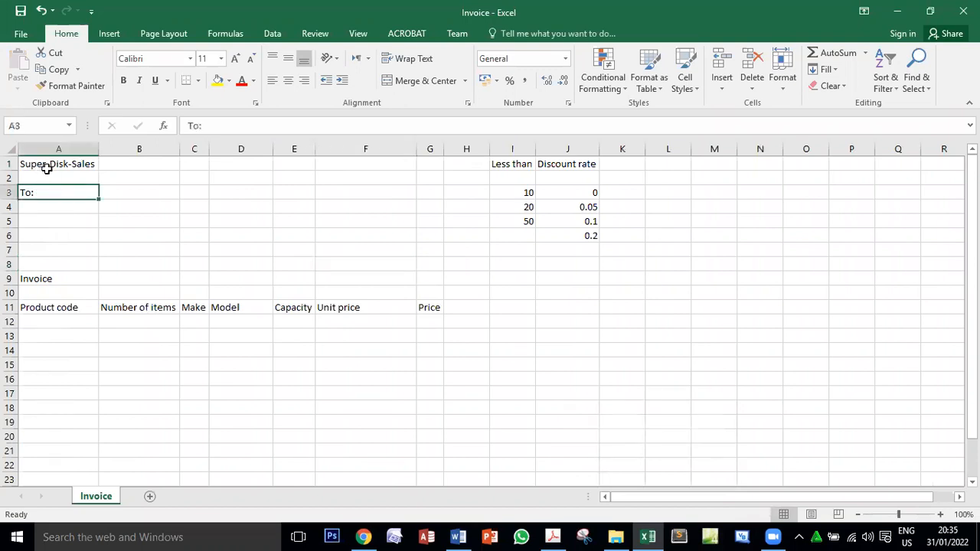
{"action": "left_click", "coordinate": [46, 167]}
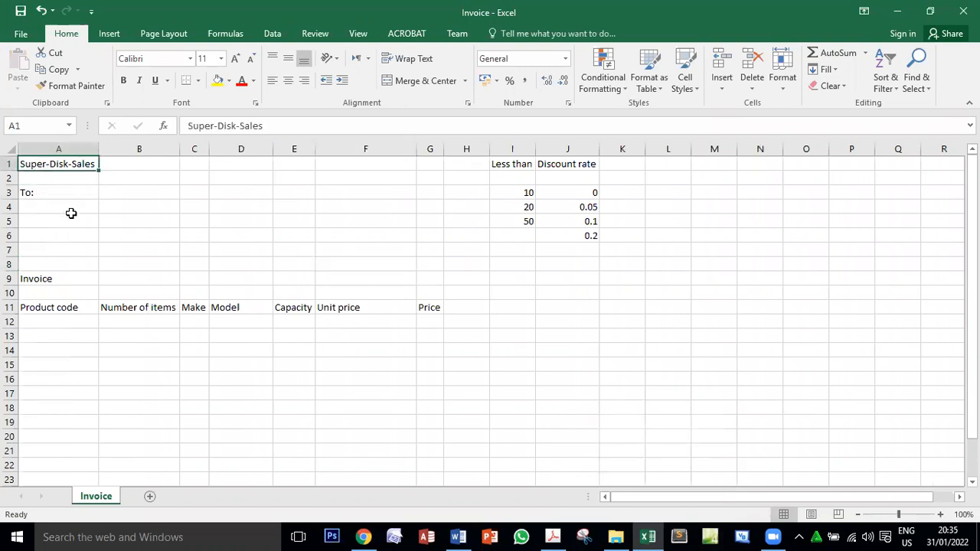
{"action": "left_click", "coordinate": [524, 166]}
{"action": "left_click", "coordinate": [514, 191]}
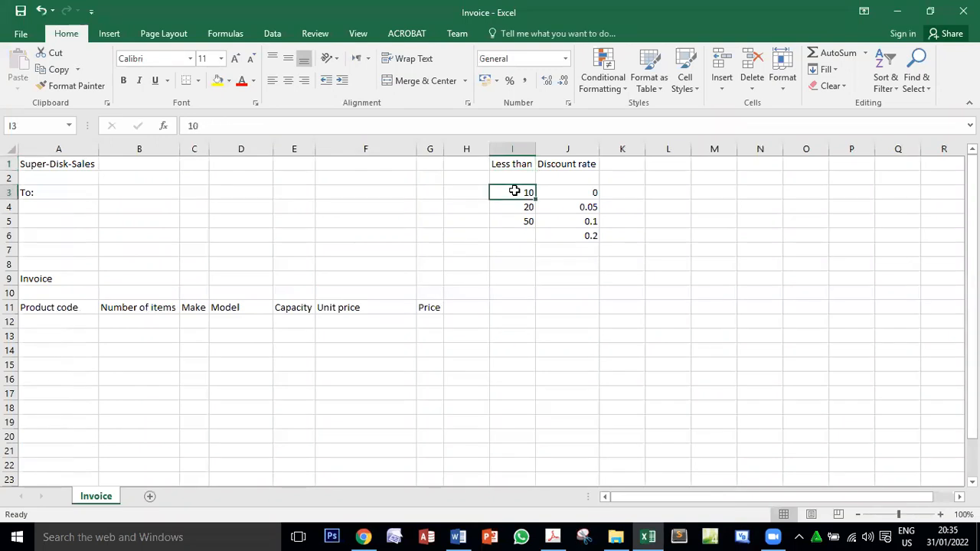
{"action": "left_click", "coordinate": [546, 164]}
{"action": "left_click", "coordinate": [580, 195]}
{"action": "left_click", "coordinate": [512, 167]}
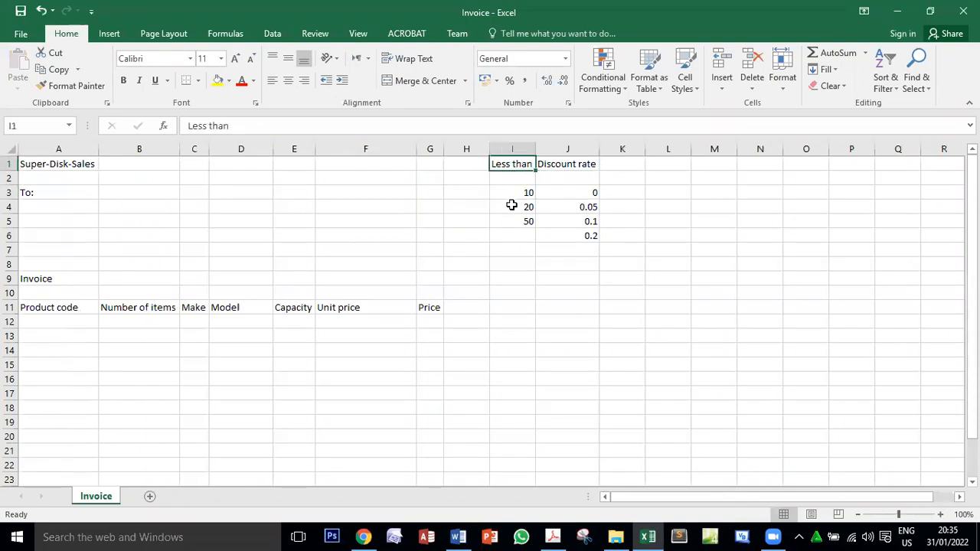
{"action": "left_click", "coordinate": [509, 206]}
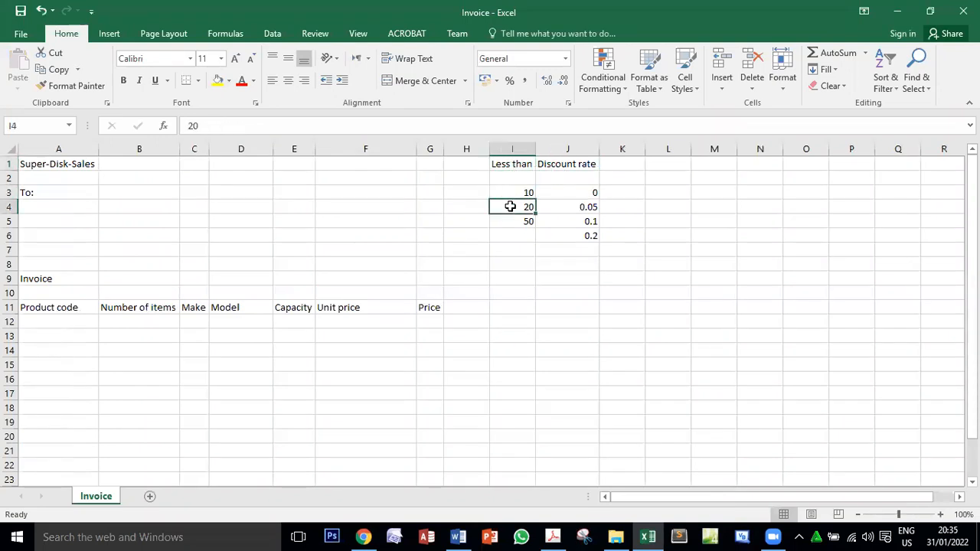
{"action": "left_click", "coordinate": [574, 163]}
{"action": "left_click", "coordinate": [580, 205]}
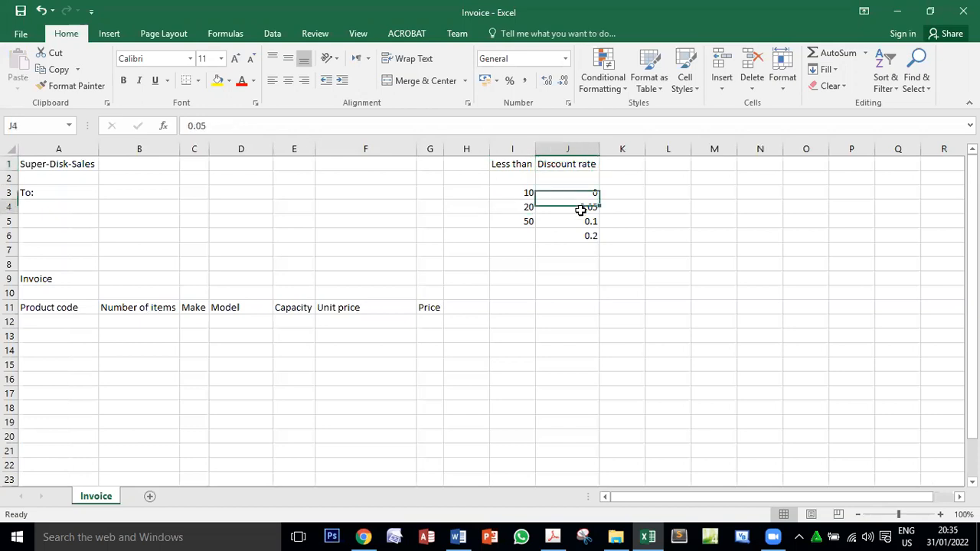
{"action": "left_click", "coordinate": [508, 166]}
{"action": "left_click", "coordinate": [512, 221]}
{"action": "left_click", "coordinate": [566, 166]}
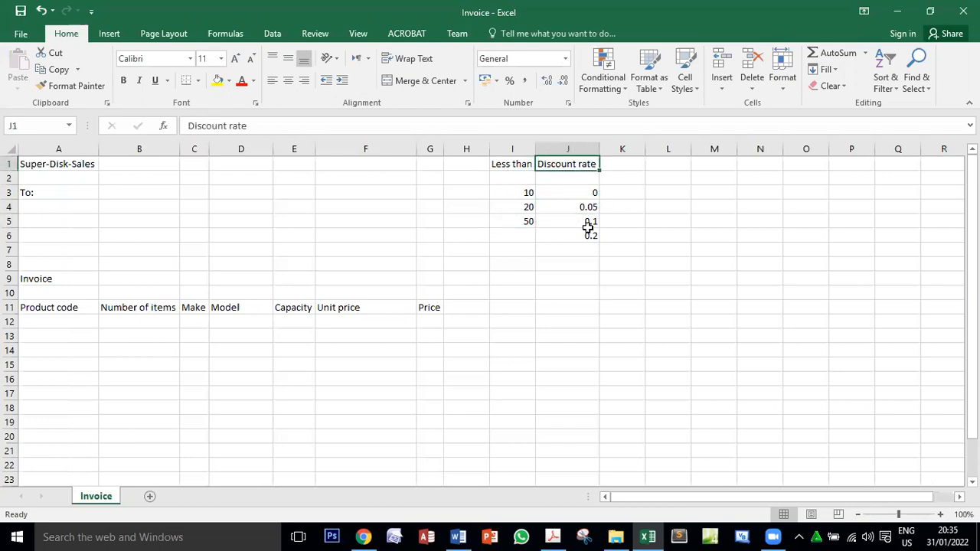
{"action": "left_click", "coordinate": [587, 221]}
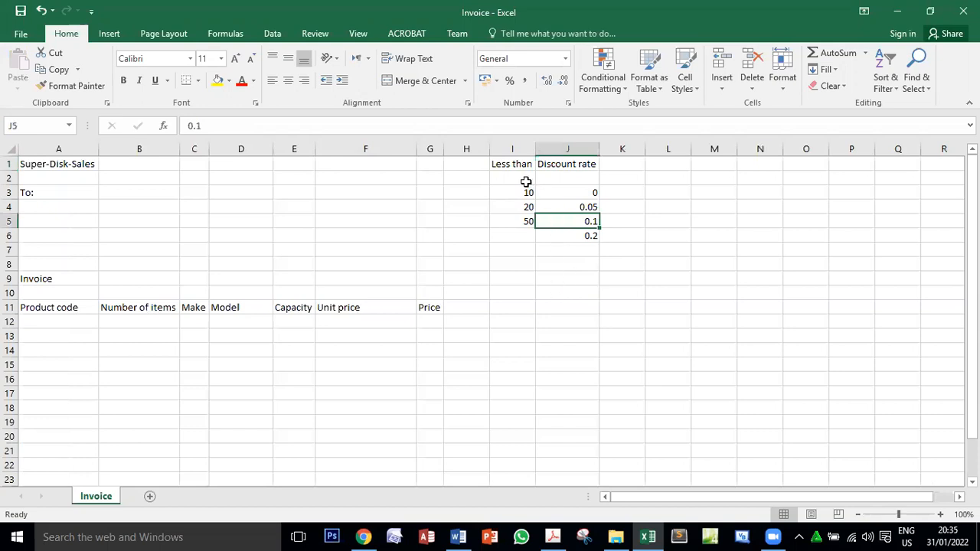
{"action": "left_click_drag", "start_coordinate": [519, 164], "coordinate": [576, 236]}
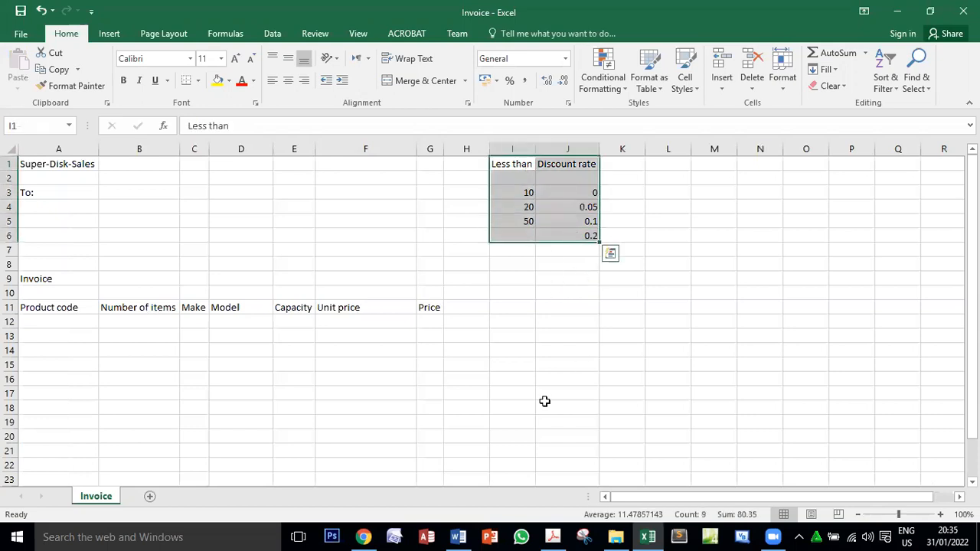
- Examine the Invoice heading in A9 and the column headings in row 11, from Product code through Price
{"action": "left_click", "coordinate": [43, 277]}
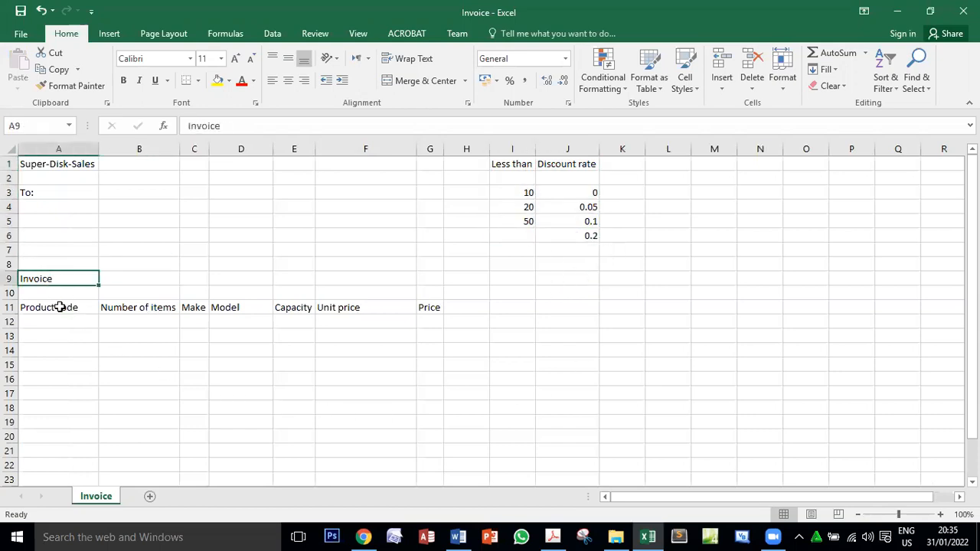
{"action": "left_click", "coordinate": [65, 306]}
{"action": "left_click", "coordinate": [139, 310]}
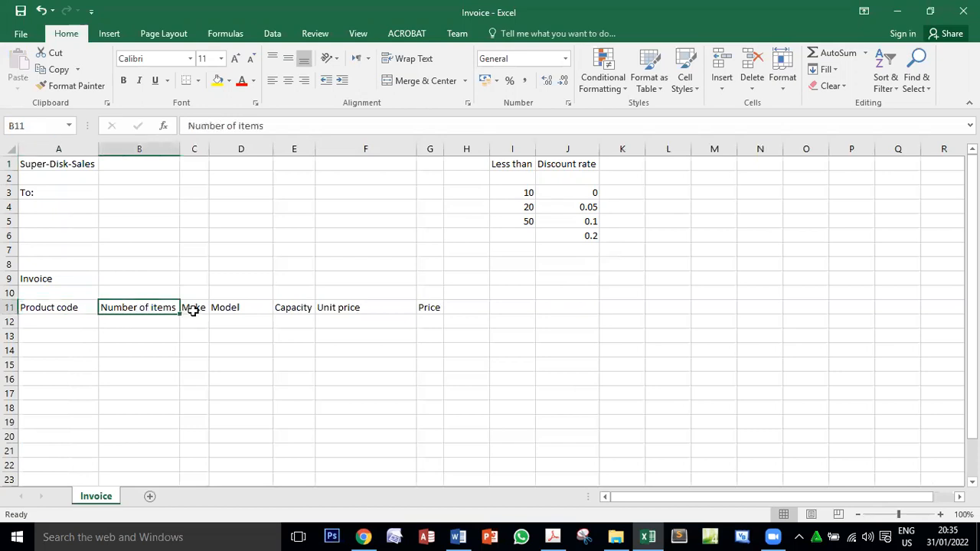
{"action": "left_click", "coordinate": [194, 310]}
{"action": "left_click", "coordinate": [235, 311]}
{"action": "left_click", "coordinate": [303, 309]}
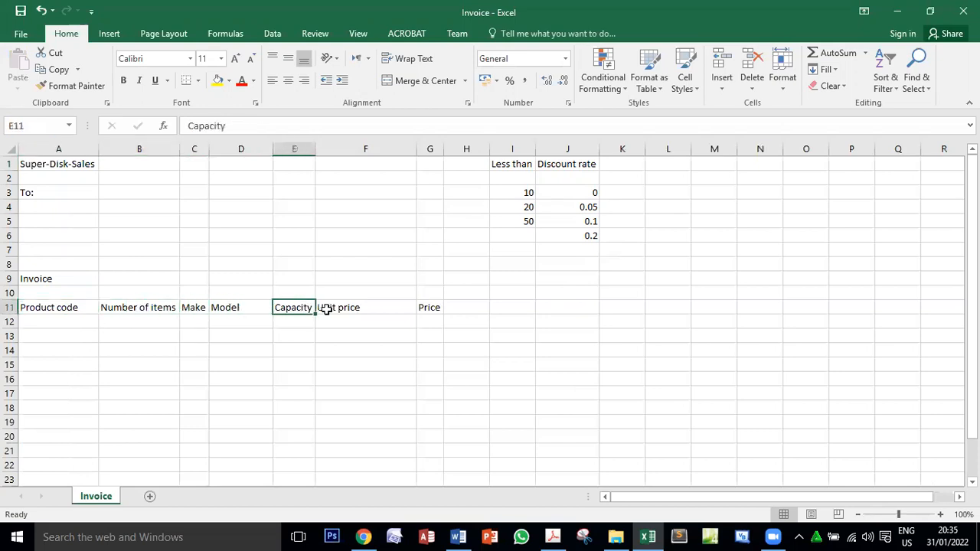
{"action": "left_click", "coordinate": [394, 314]}
{"action": "left_click", "coordinate": [425, 309]}
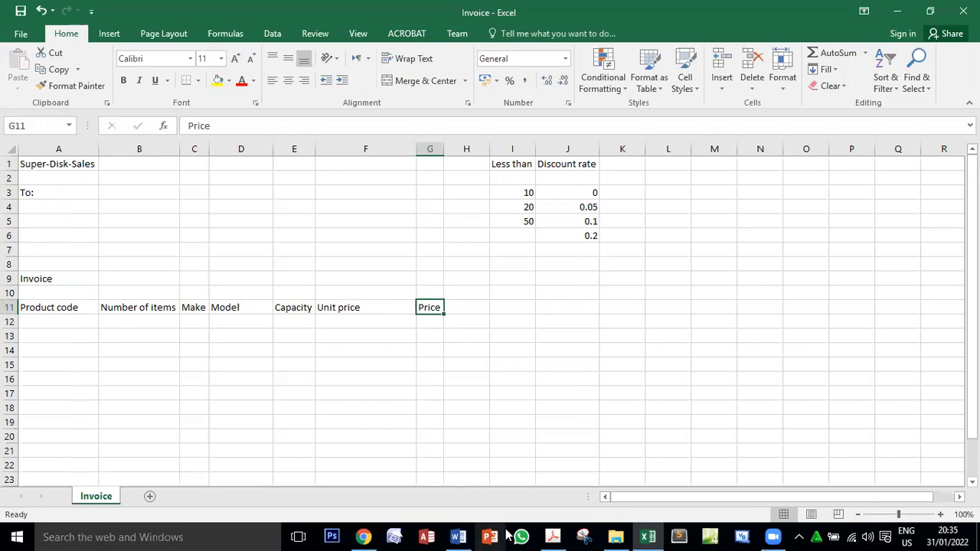
- Switch to the exam paper and read the instruction to open and examine Invoice.csv and SSD.csv
{"action": "left_click", "coordinate": [552, 537]}
{"action": "left_click", "coordinate": [321, 232]}
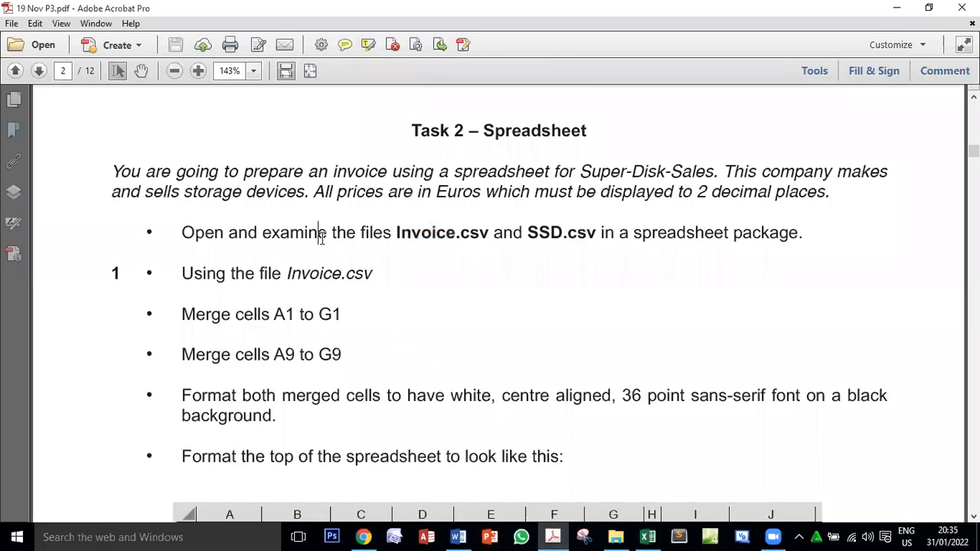
{"action": "double_click", "coordinate": [297, 234]}
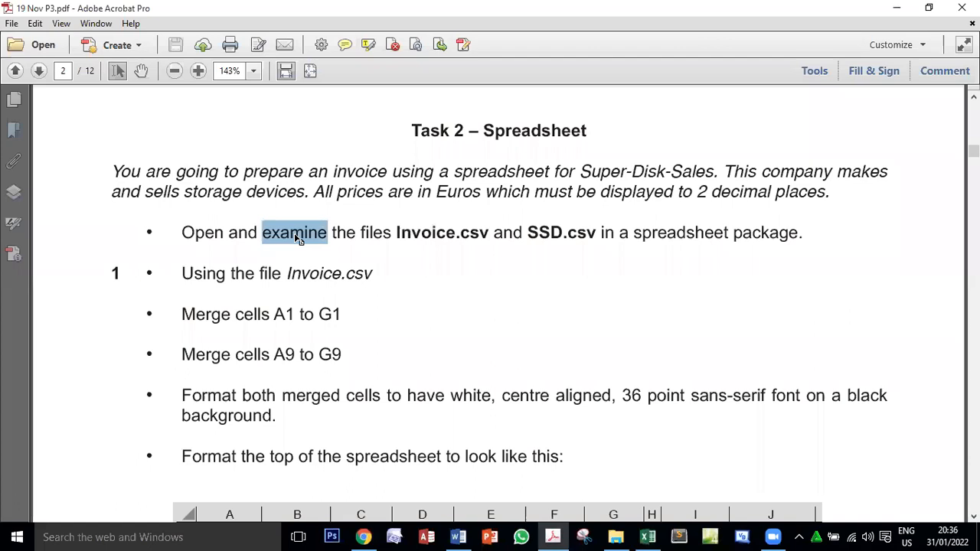
{"action": "left_click", "coordinate": [545, 234]}
{"action": "double_click", "coordinate": [545, 234]}
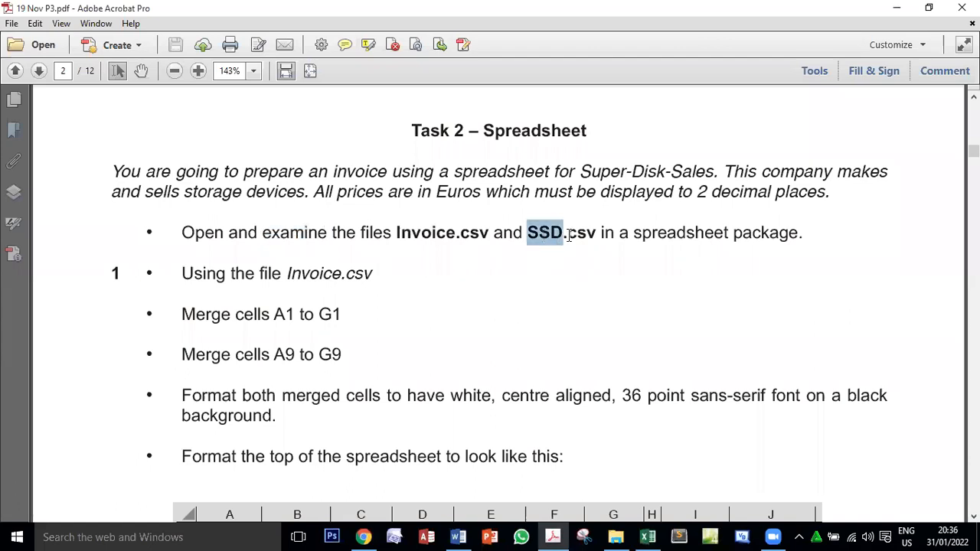
- Open the SSD file from the 19 Nov P3 folder in Excel and autofit the width of all its columns
{"action": "left_click", "coordinate": [615, 537]}
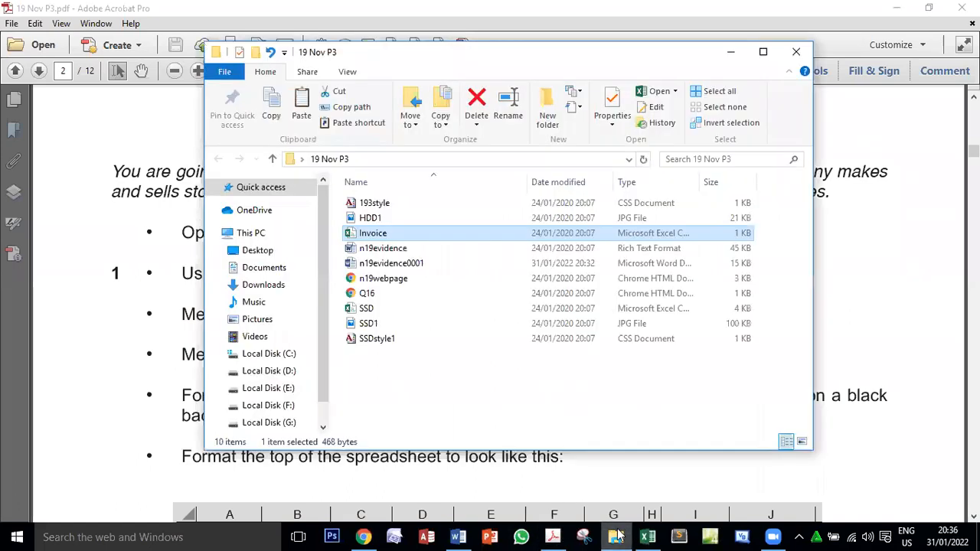
{"action": "double_click", "coordinate": [359, 308]}
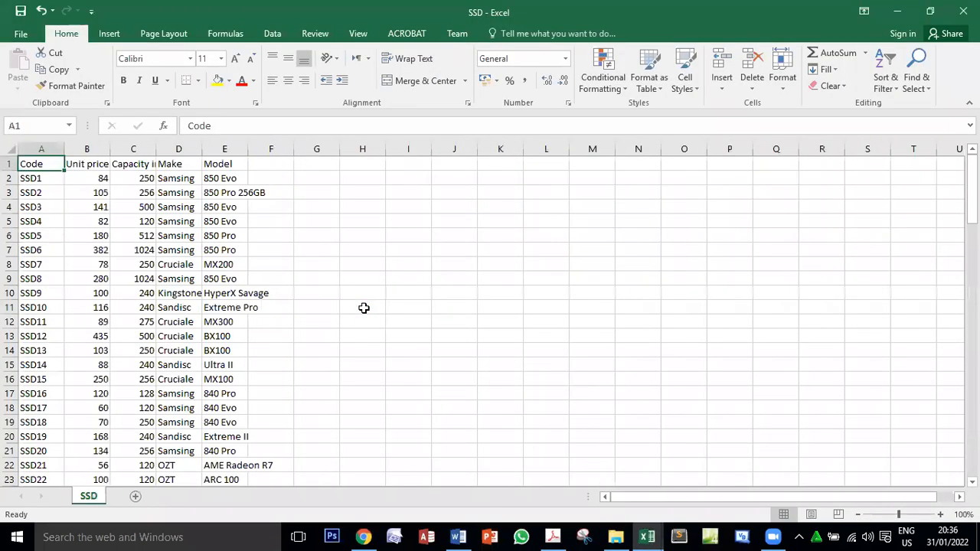
{"action": "left_click", "coordinate": [9, 148]}
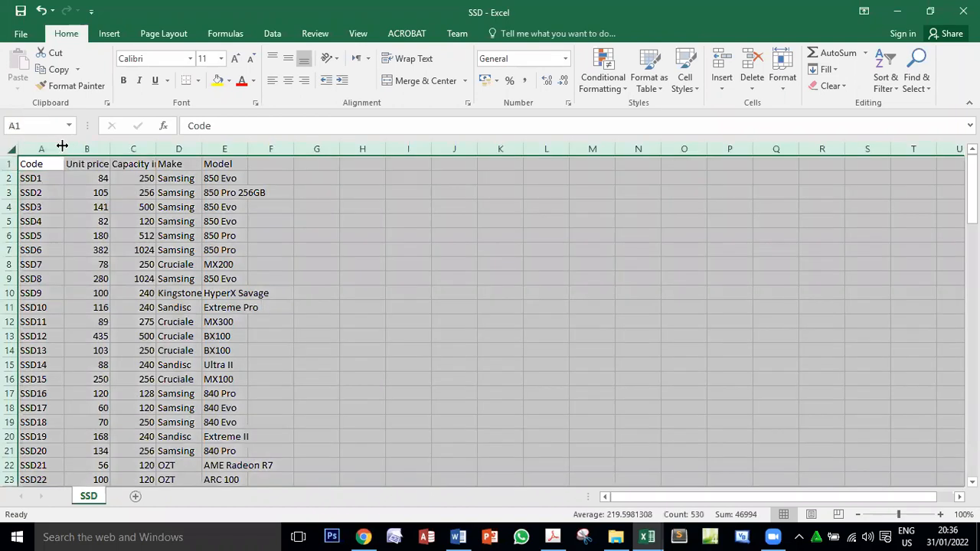
{"action": "double_click", "coordinate": [62, 146]}
{"action": "left_click", "coordinate": [396, 318]}
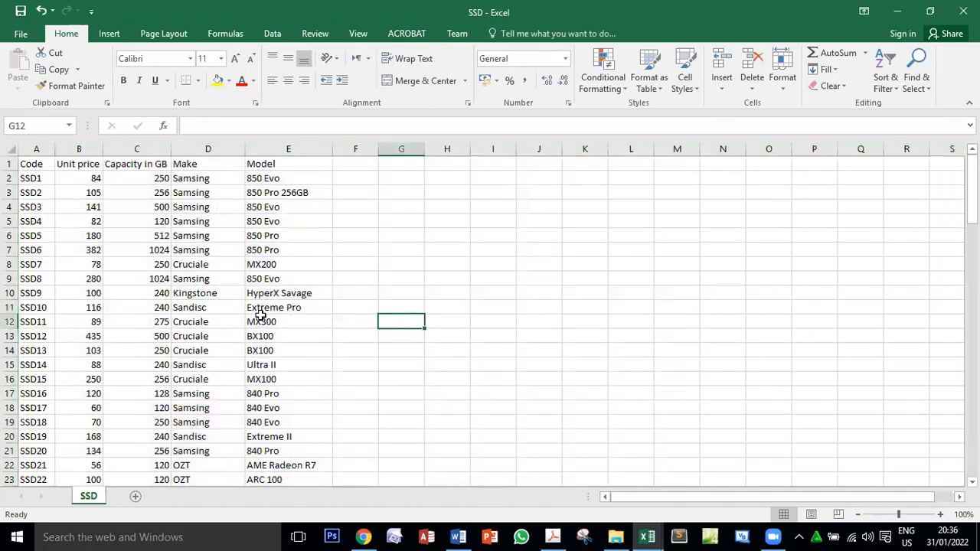
{"action": "left_click", "coordinate": [6, 149]}
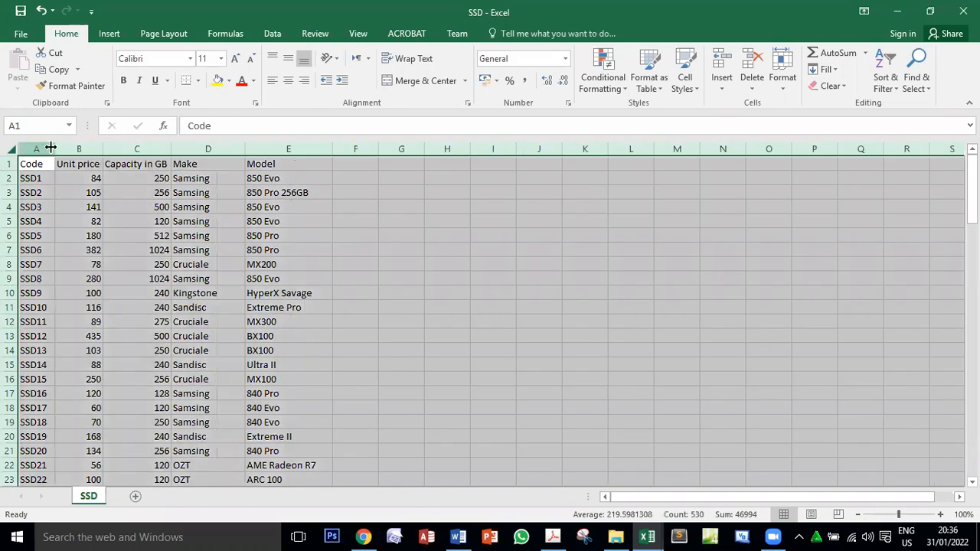
{"action": "left_click", "coordinate": [498, 265]}
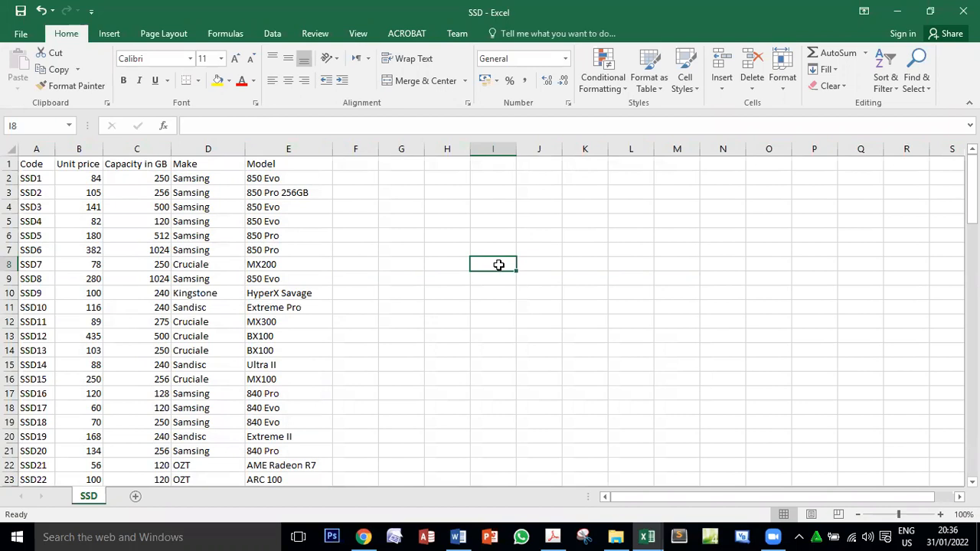
- Examine the SSD worksheet's columns and headings: Code, Unit price, Capacity in GB, Make and Model
{"action": "left_click", "coordinate": [30, 176]}
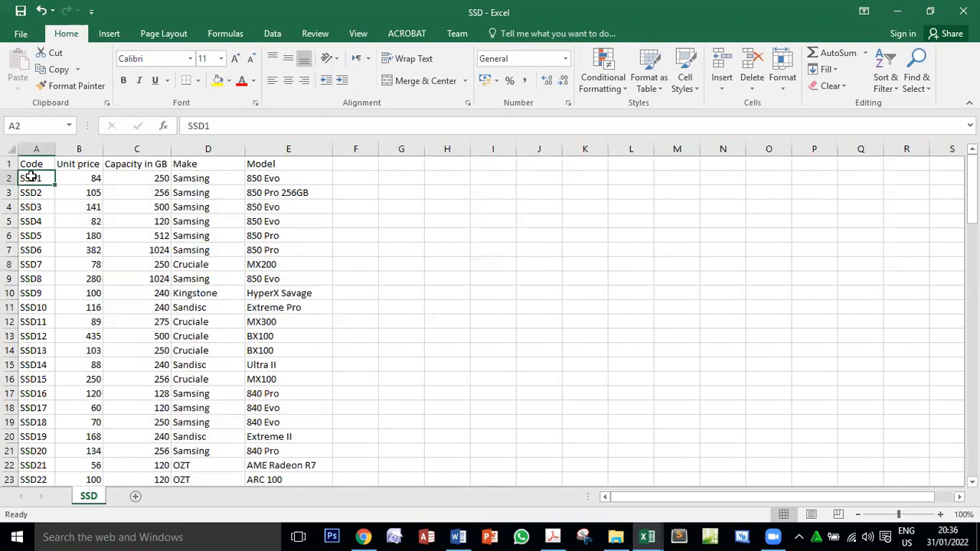
{"action": "left_click_drag", "start_coordinate": [82, 181], "coordinate": [85, 320]}
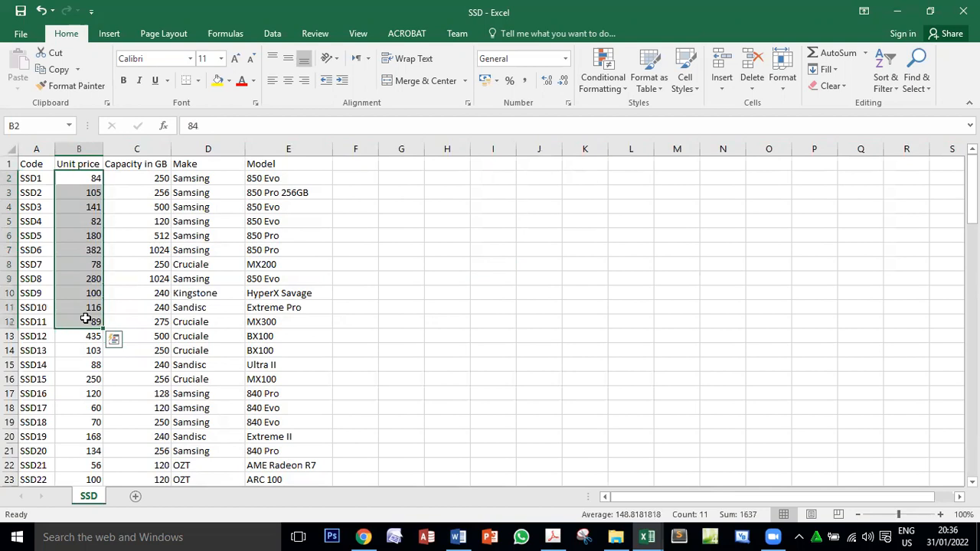
{"action": "left_click", "coordinate": [77, 147]}
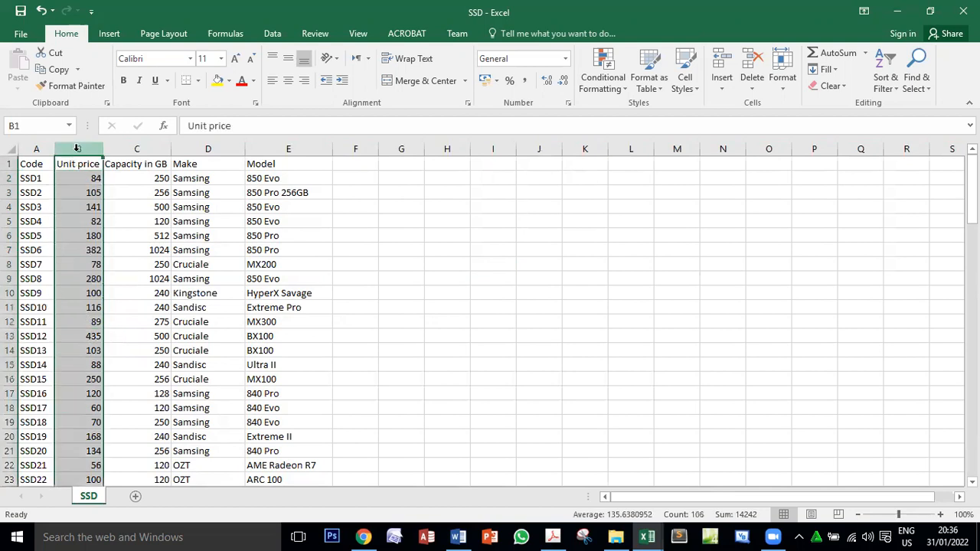
{"action": "left_click", "coordinate": [77, 179]}
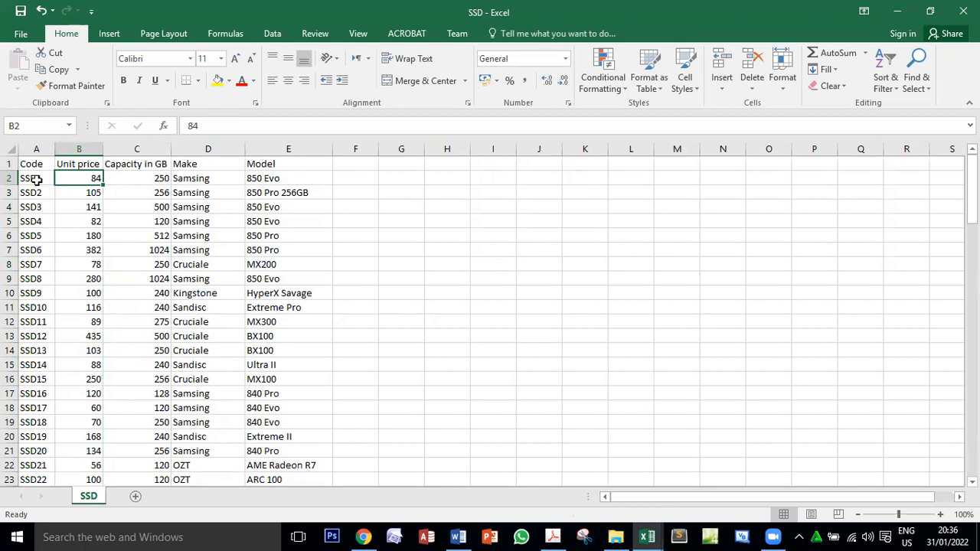
{"action": "left_click", "coordinate": [127, 180]}
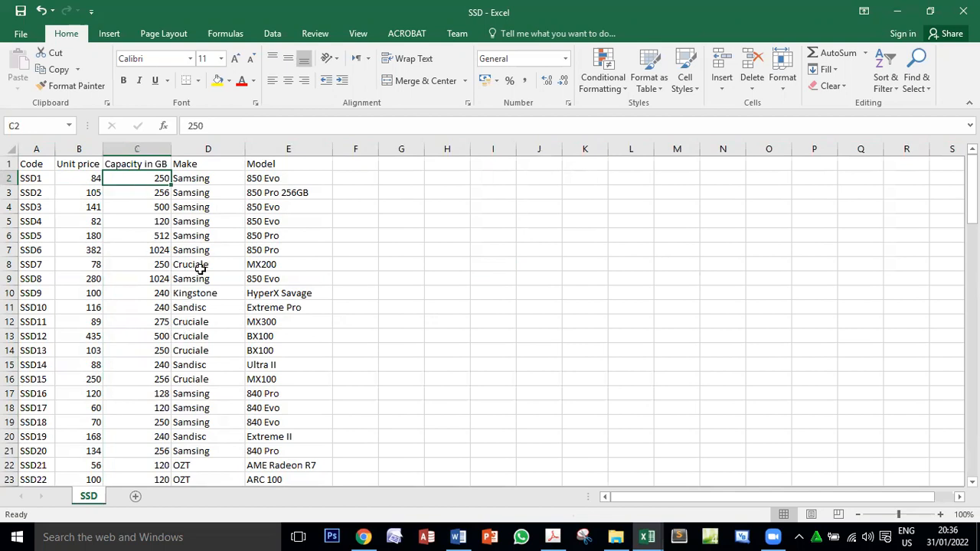
{"action": "left_click", "coordinate": [212, 149]}
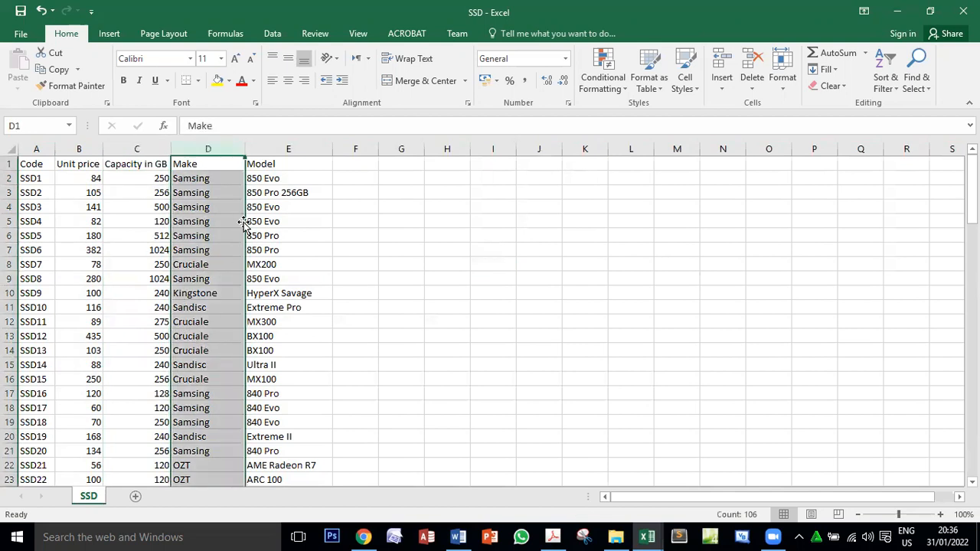
{"action": "left_click", "coordinate": [270, 179]}
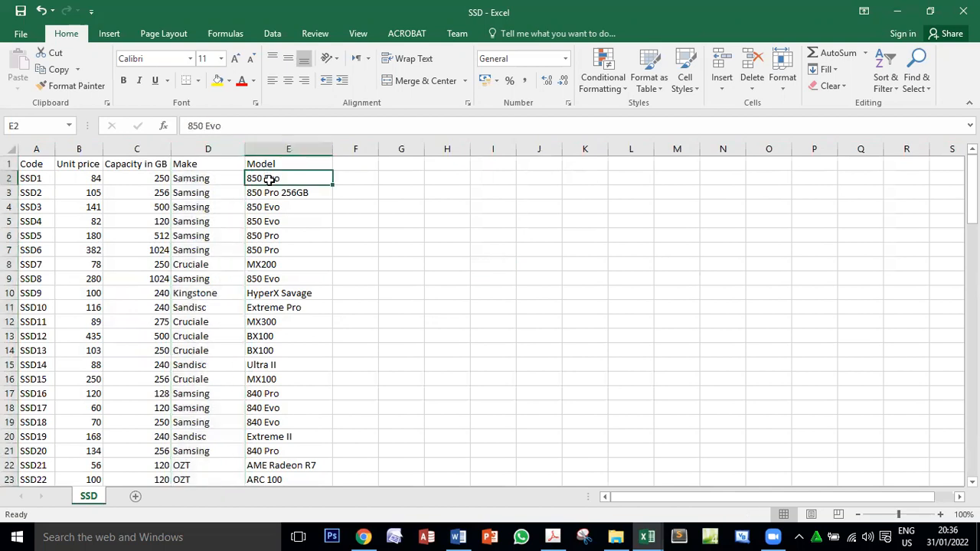
{"action": "left_click", "coordinate": [80, 163]}
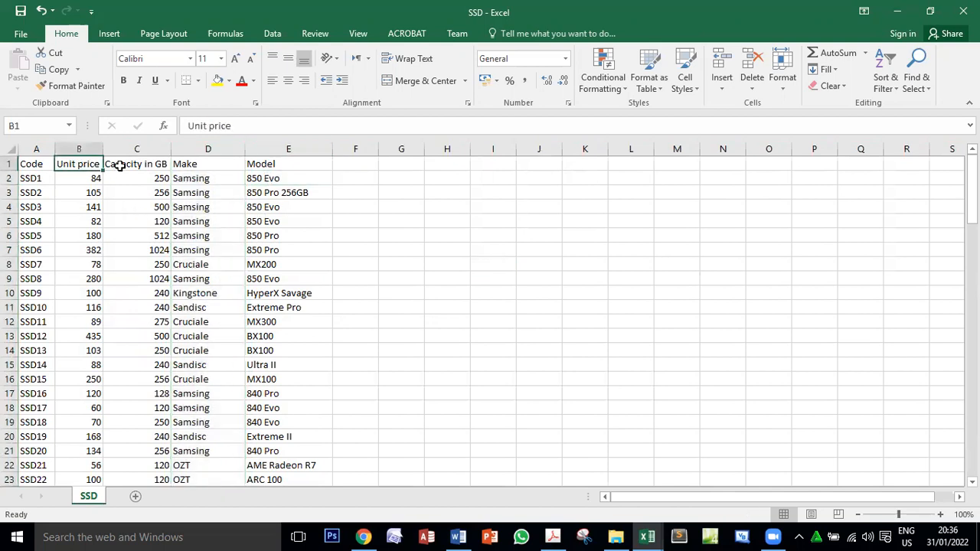
{"action": "left_click", "coordinate": [123, 164]}
{"action": "left_click", "coordinate": [186, 164]}
{"action": "left_click", "coordinate": [263, 163]}
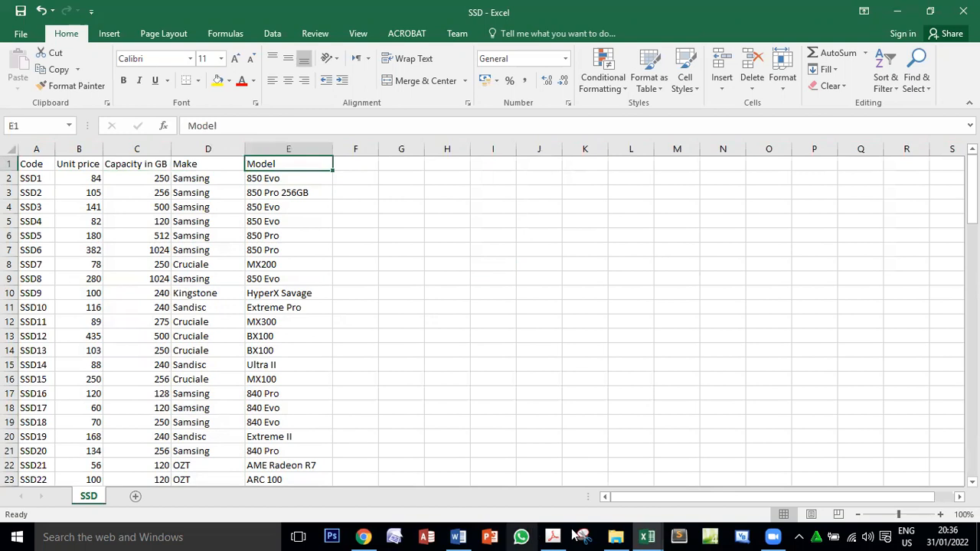
- Switch to the Invoice workbook and examine the Make, Model, Capacity and Unit price headings in row 11
{"action": "mouse_move", "coordinate": [647, 536]}
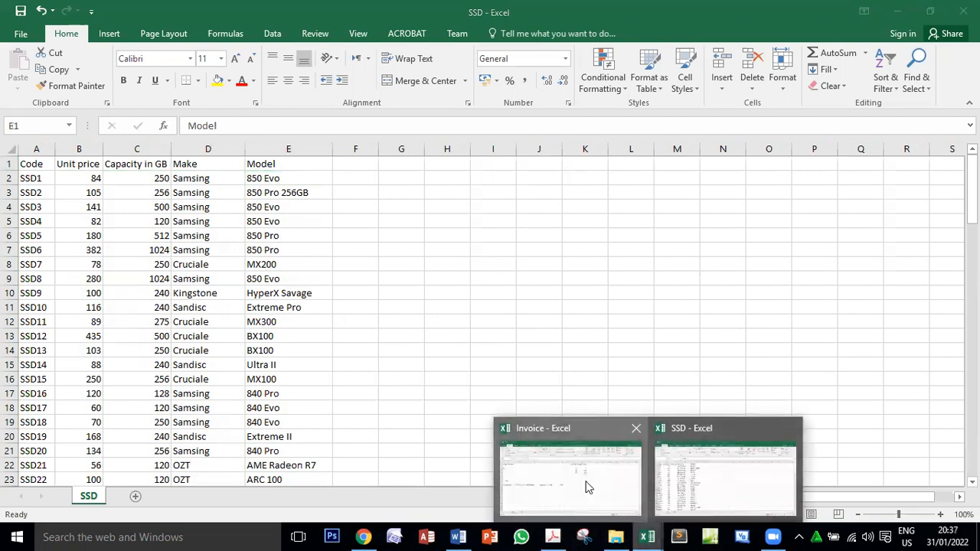
{"action": "left_click", "coordinate": [586, 485]}
{"action": "left_click", "coordinate": [191, 308]}
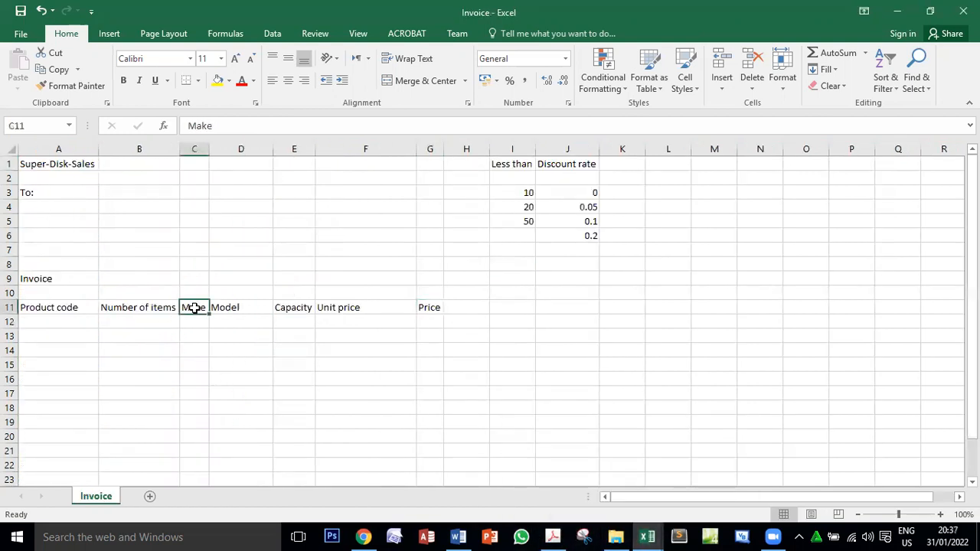
{"action": "left_click", "coordinate": [218, 307]}
{"action": "left_click", "coordinate": [287, 307]}
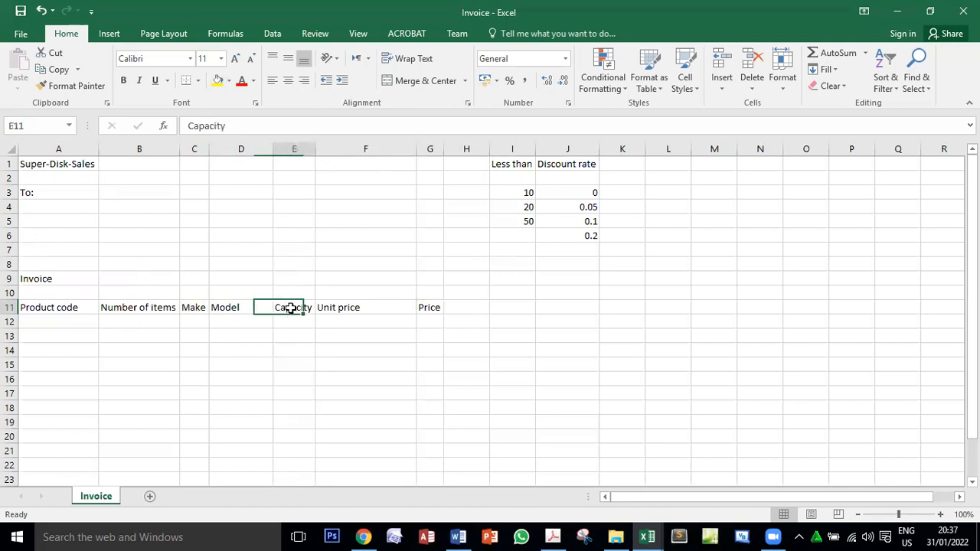
{"action": "left_click", "coordinate": [334, 308]}
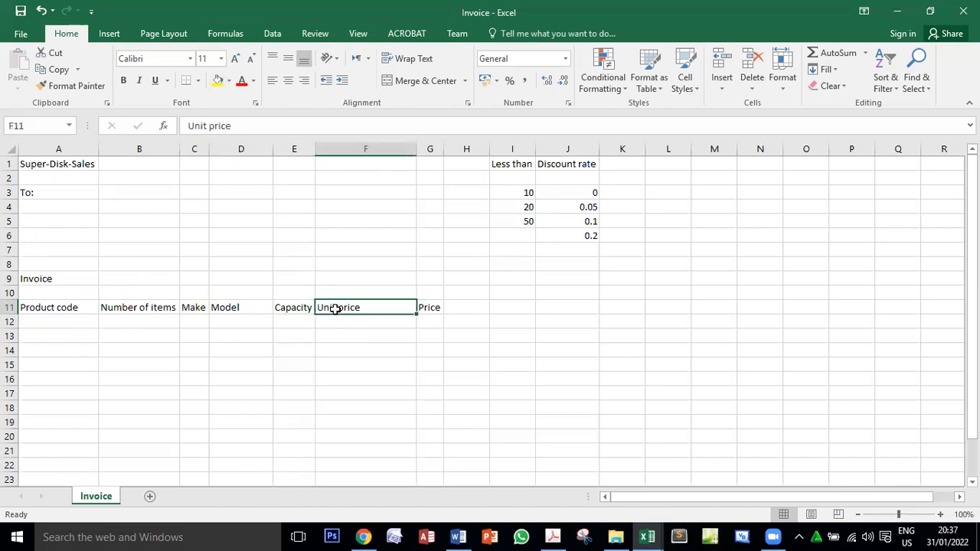
- Examine the row 12 cells for Make, Model, Capacity and Unit price in relation to the product code cell A12
{"action": "left_click", "coordinate": [194, 314]}
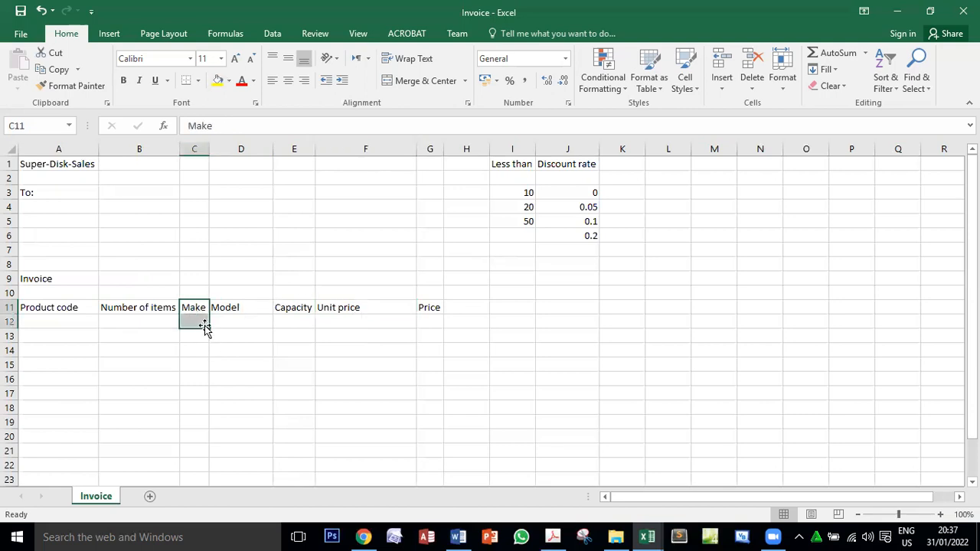
{"action": "left_click", "coordinate": [196, 320]}
{"action": "left_click", "coordinate": [24, 323]}
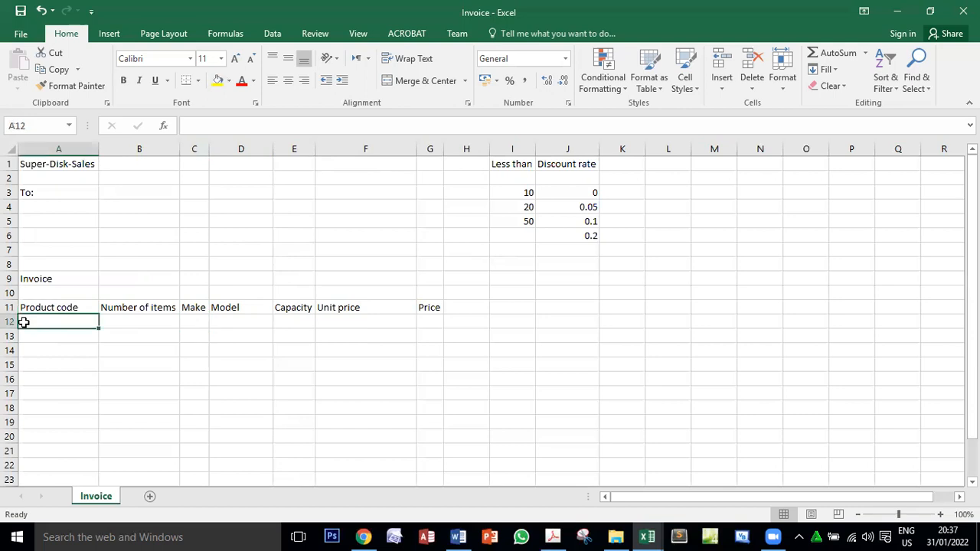
{"action": "left_click", "coordinate": [198, 323]}
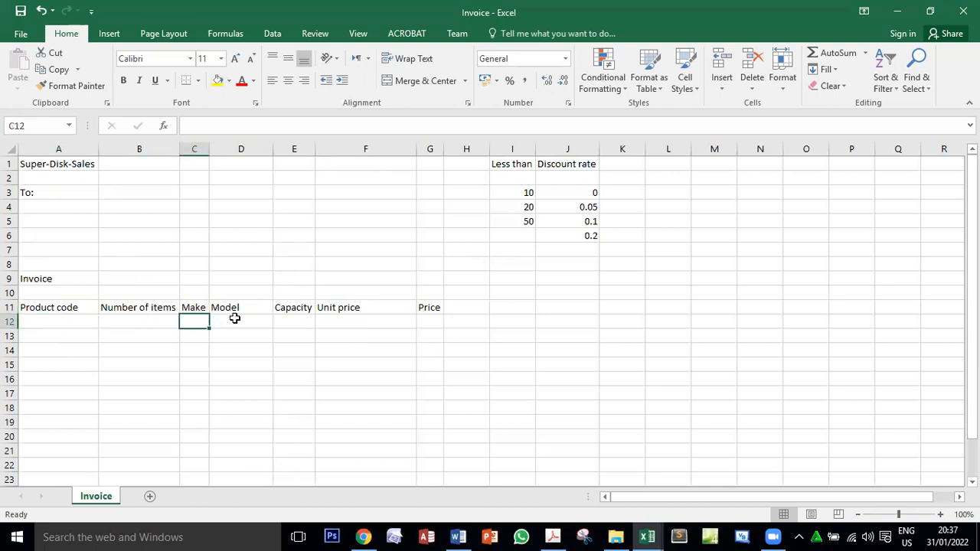
{"action": "left_click", "coordinate": [37, 320]}
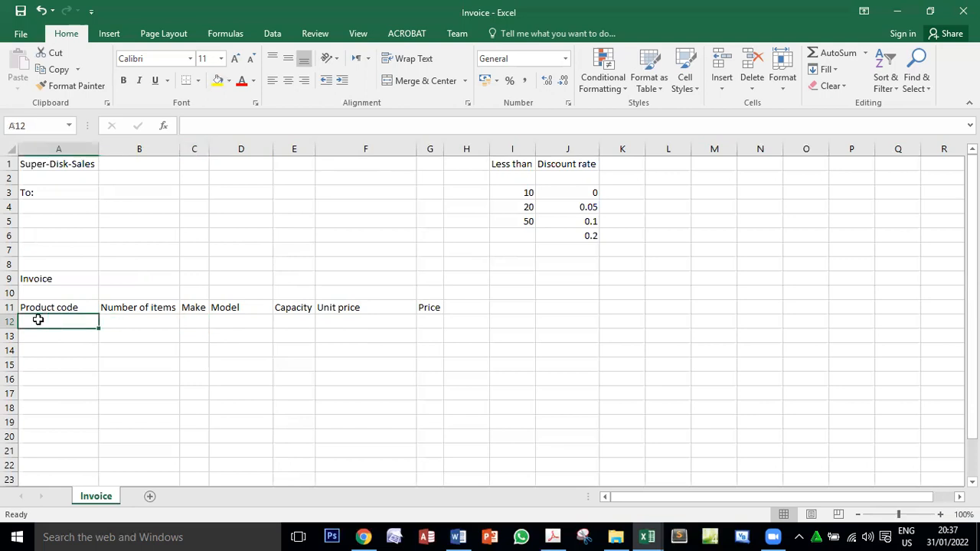
{"action": "left_click", "coordinate": [242, 321]}
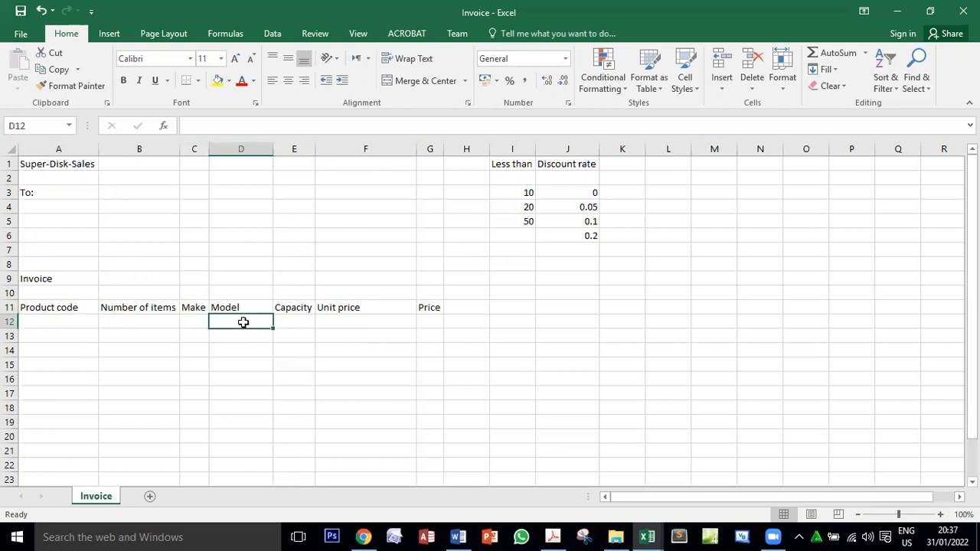
{"action": "left_click", "coordinate": [298, 323]}
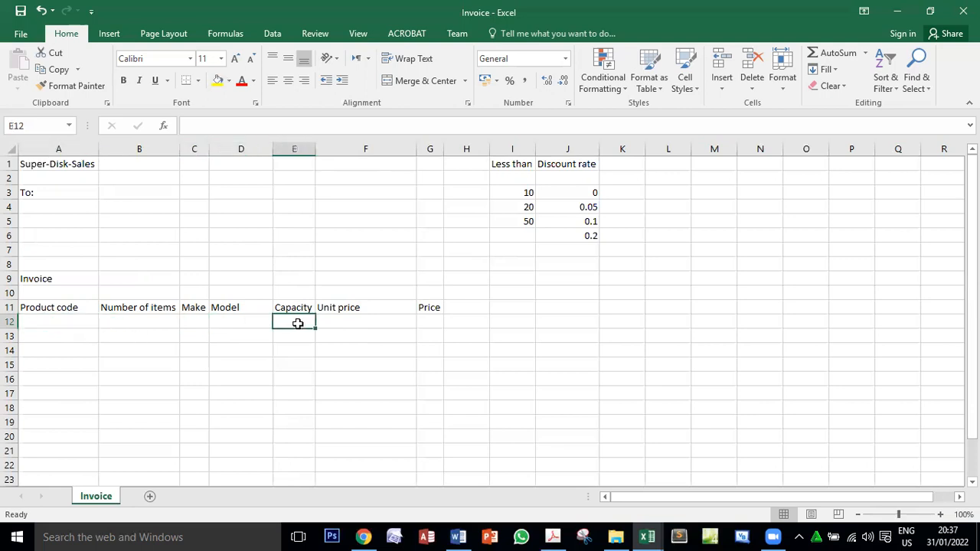
{"action": "left_click", "coordinate": [342, 320]}
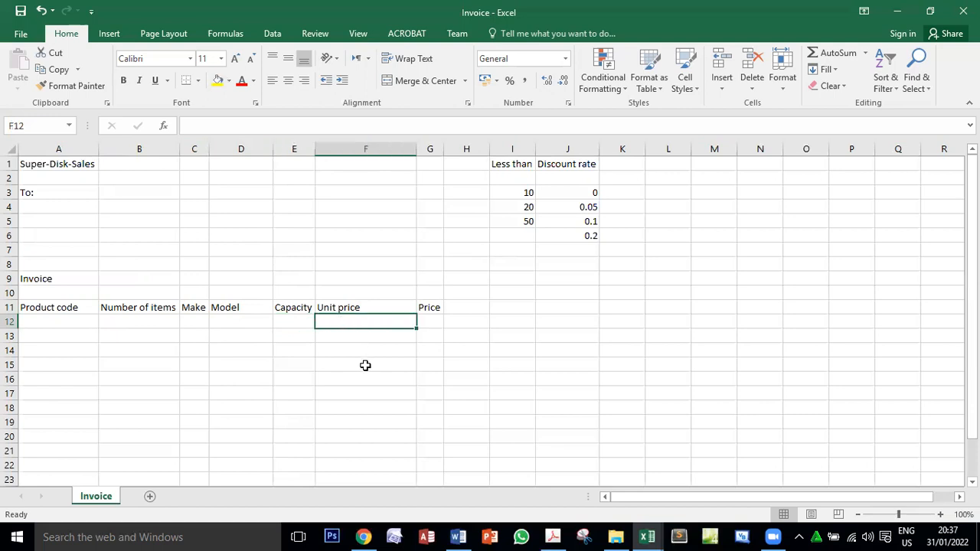
{"action": "left_click", "coordinate": [65, 324]}
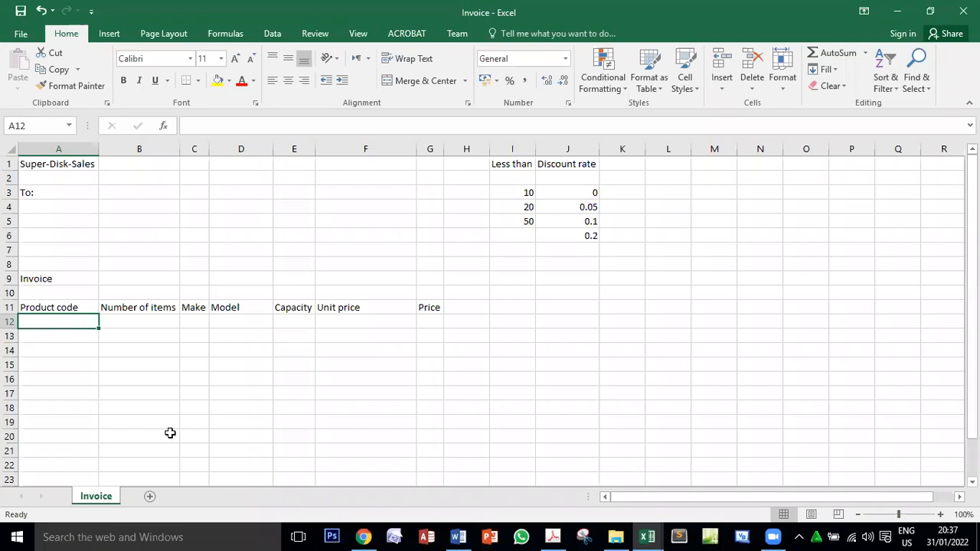
- Switch to the exam paper and review question 1's required spreadsheet layout and its mark allocation
{"action": "left_click", "coordinate": [553, 536]}
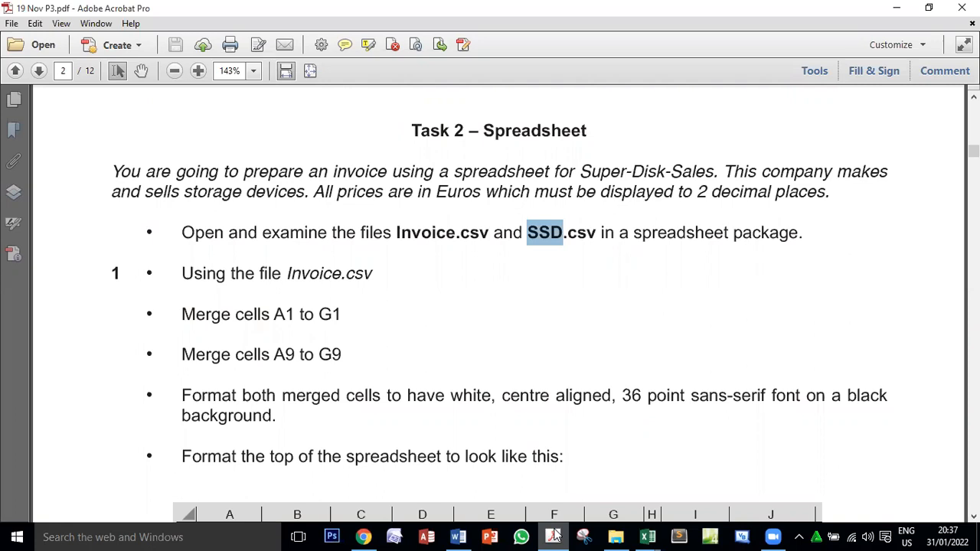
{"action": "scroll", "coordinate": [553, 415], "scroll_direction": "down", "scroll_amount": 10}
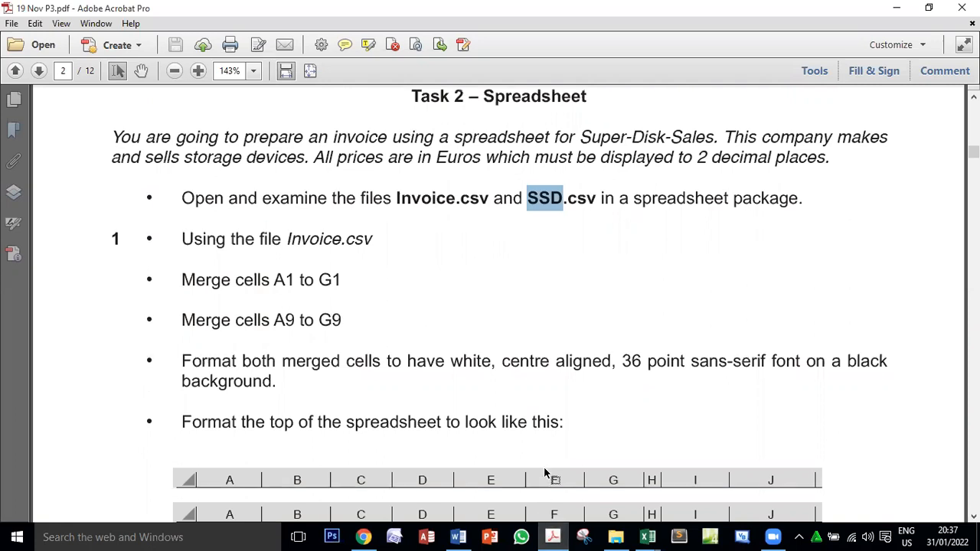
{"action": "scroll", "coordinate": [533, 378], "scroll_direction": "up", "scroll_amount": 3}
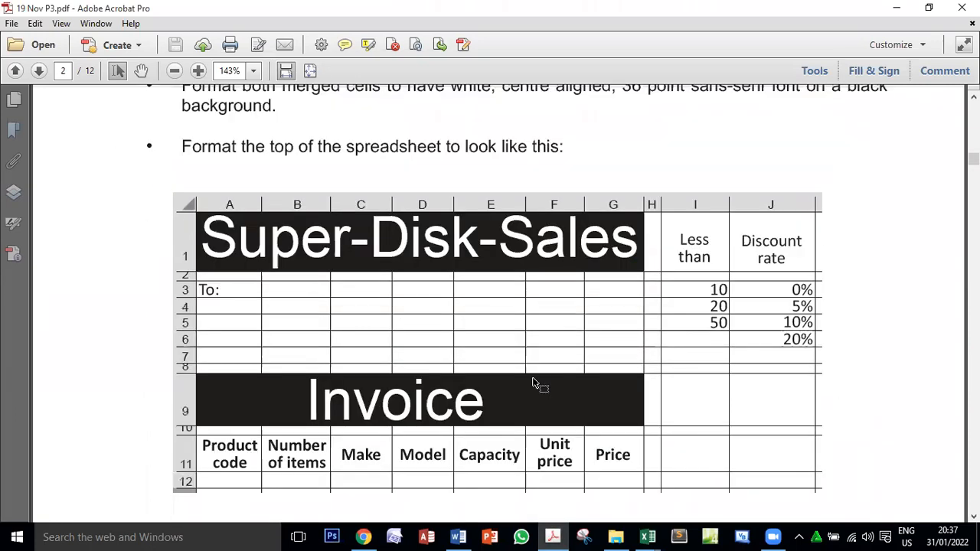
{"action": "scroll", "coordinate": [536, 383], "scroll_direction": "down", "scroll_amount": 20}
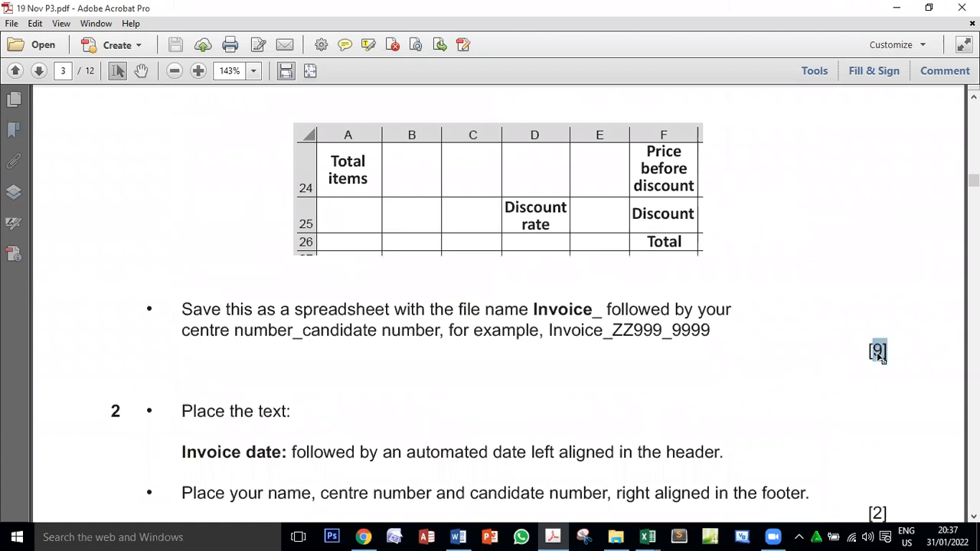
{"action": "scroll", "coordinate": [629, 333], "scroll_direction": "up", "scroll_amount": 15}
{"action": "scroll", "coordinate": [630, 326], "scroll_direction": "up", "scroll_amount": 9}
{"action": "scroll", "coordinate": [630, 327], "scroll_direction": "down", "scroll_amount": 3}
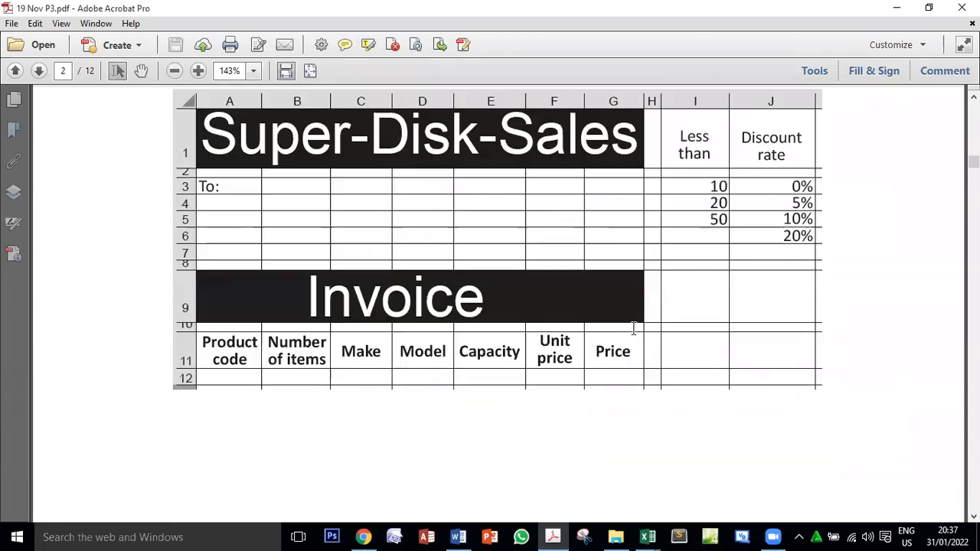
{"action": "scroll", "coordinate": [630, 326], "scroll_direction": "up", "scroll_amount": 2}
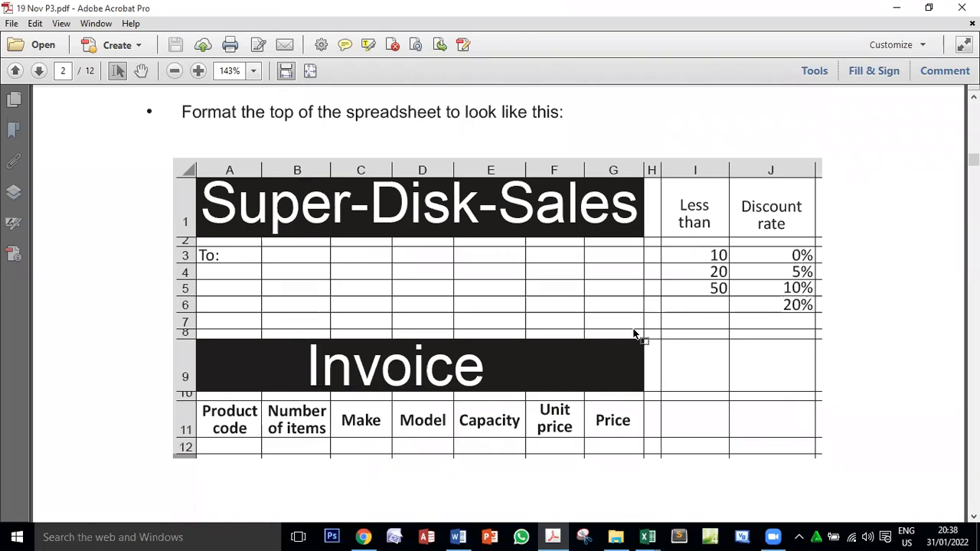
- Read question 3 on the lookup functions for cells C12 to F12 and highlight its text and mark allocation
{"action": "scroll", "coordinate": [634, 335], "scroll_direction": "down", "scroll_amount": 15}
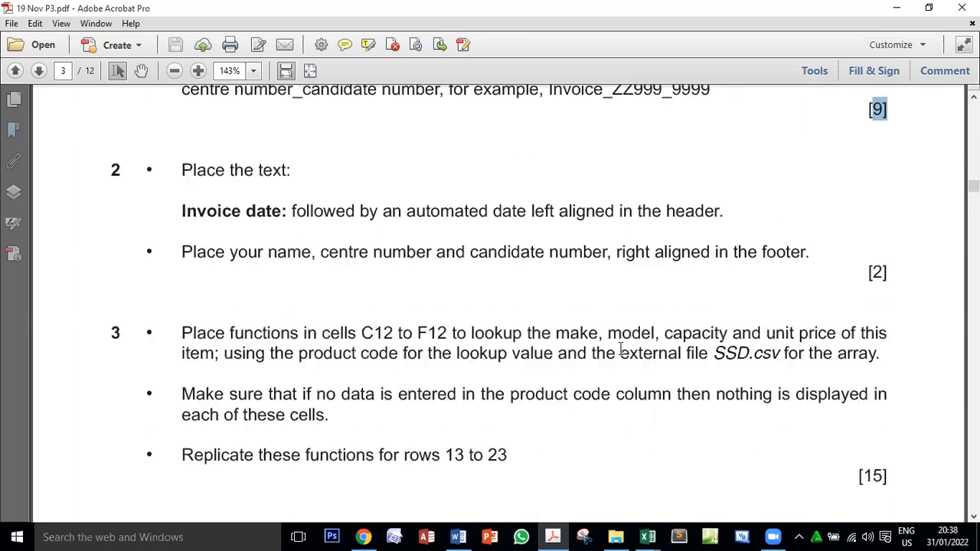
{"action": "scroll", "coordinate": [627, 348], "scroll_direction": "down", "scroll_amount": 3}
{"action": "double_click", "coordinate": [871, 337]}
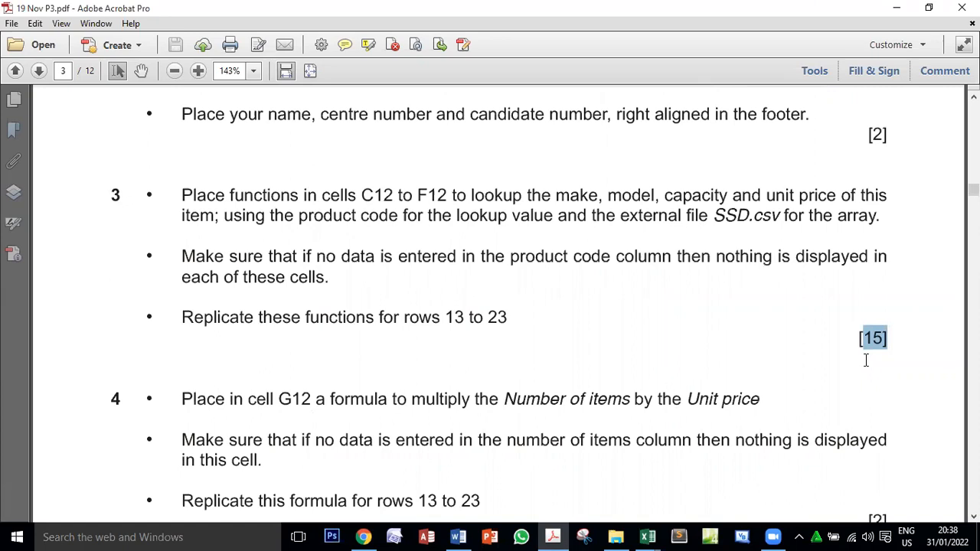
{"action": "left_click", "coordinate": [865, 397]}
{"action": "mouse_move", "coordinate": [877, 337]}
{"action": "left_mouse_down"}
{"action": "mouse_move", "coordinate": [861, 337]}
{"action": "mouse_move", "coordinate": [883, 339]}
{"action": "left_mouse_up"}
{"action": "left_click", "coordinate": [186, 195]}
{"action": "left_click_drag", "start_coordinate": [319, 278], "coordinate": [882, 340]}
{"action": "left_click_drag", "start_coordinate": [182, 198], "coordinate": [590, 324]}
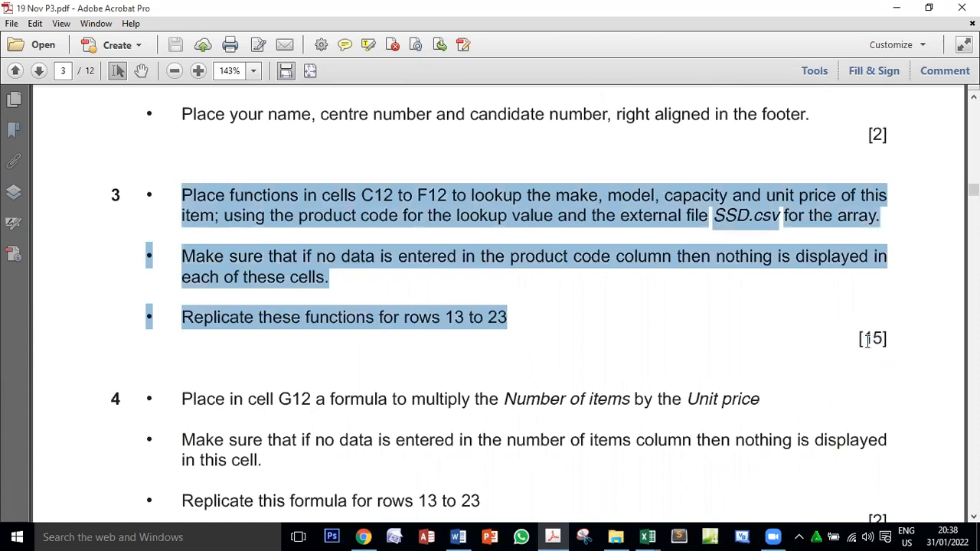
{"action": "left_click_drag", "start_coordinate": [862, 338], "coordinate": [880, 339]}
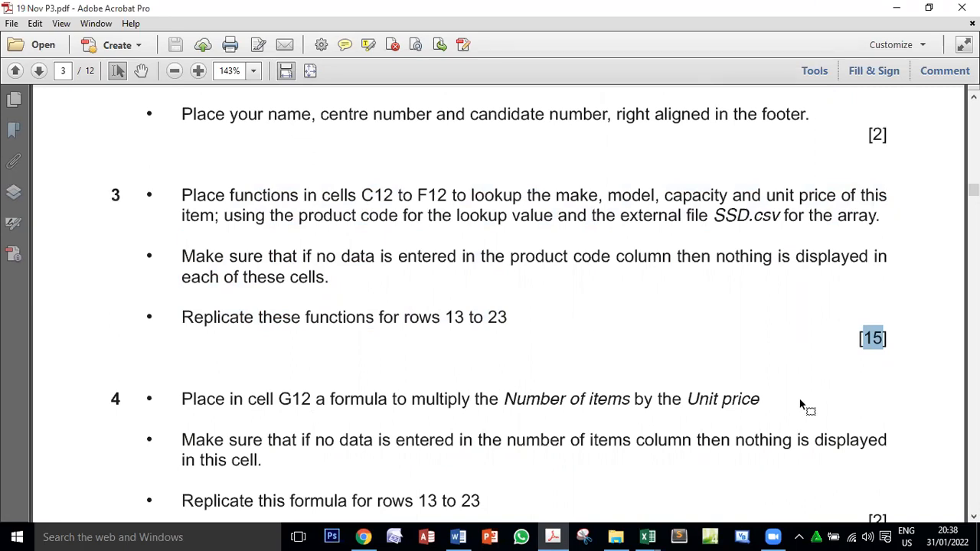
- Return to question 1, highlight Invoice in the file name it specifies, and switch to the Invoice workbook
{"action": "scroll", "coordinate": [763, 372], "scroll_direction": "up", "scroll_amount": 5}
{"action": "scroll", "coordinate": [746, 366], "scroll_direction": "up", "scroll_amount": 10}
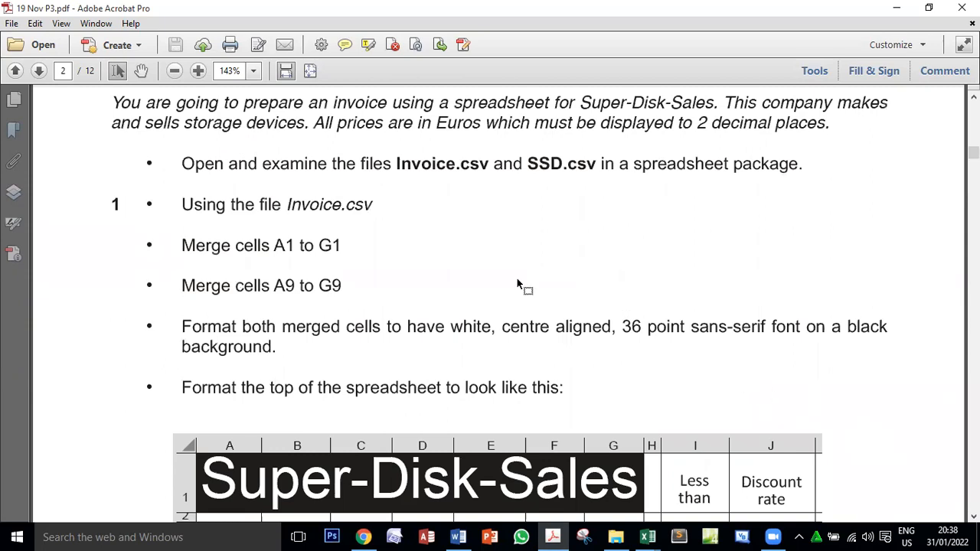
{"action": "double_click", "coordinate": [318, 202]}
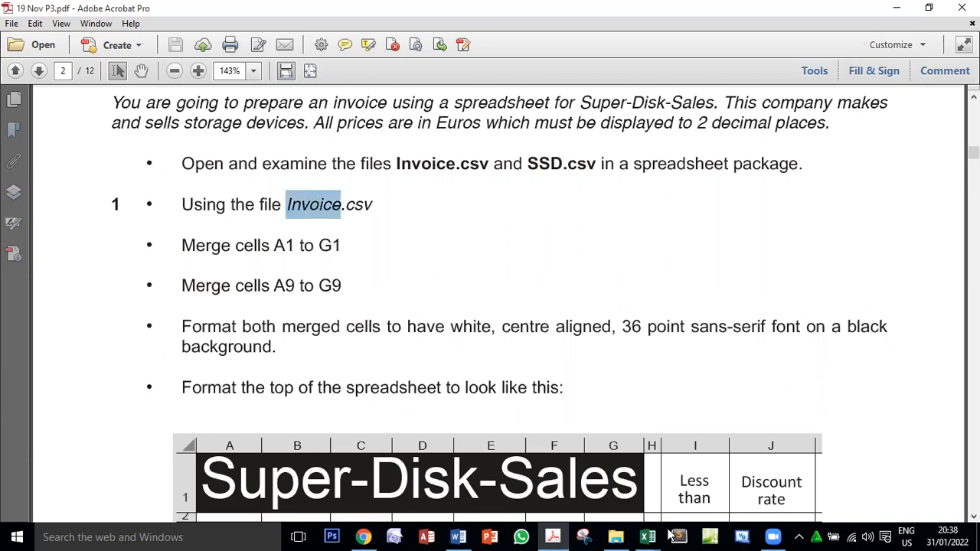
{"action": "left_click", "coordinate": [647, 536]}
{"action": "left_click", "coordinate": [603, 466]}
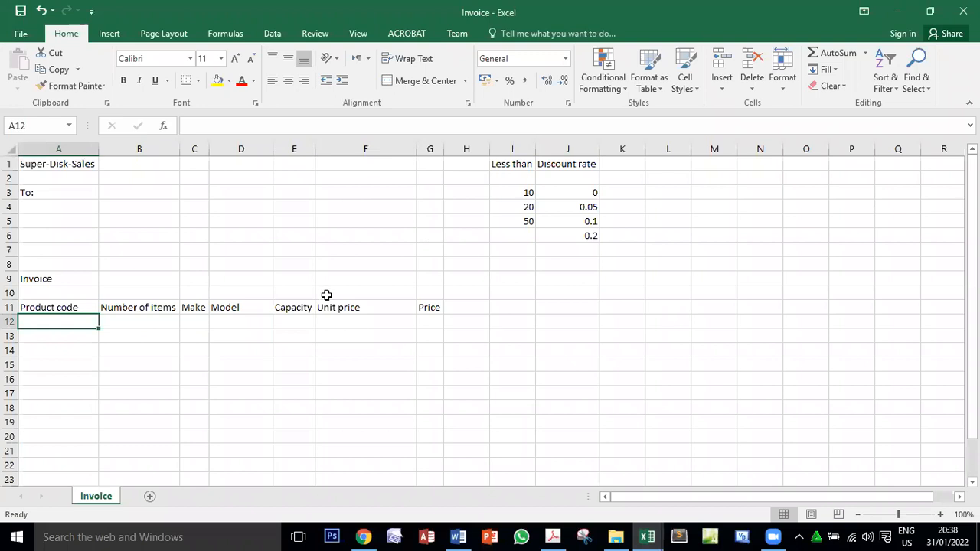
- View the SSD workbook for comparison and return to the Invoice workbook
{"action": "left_click", "coordinate": [643, 535]}
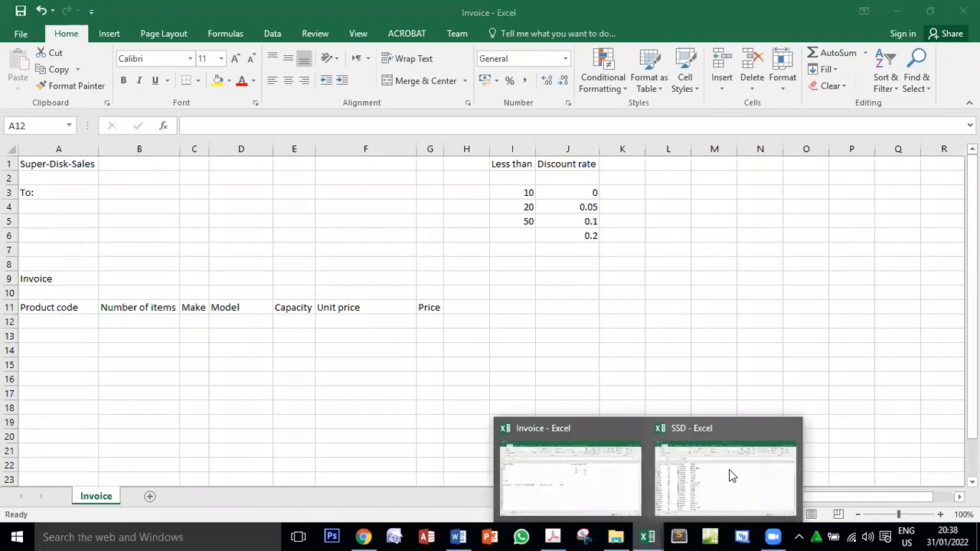
{"action": "left_click", "coordinate": [729, 469]}
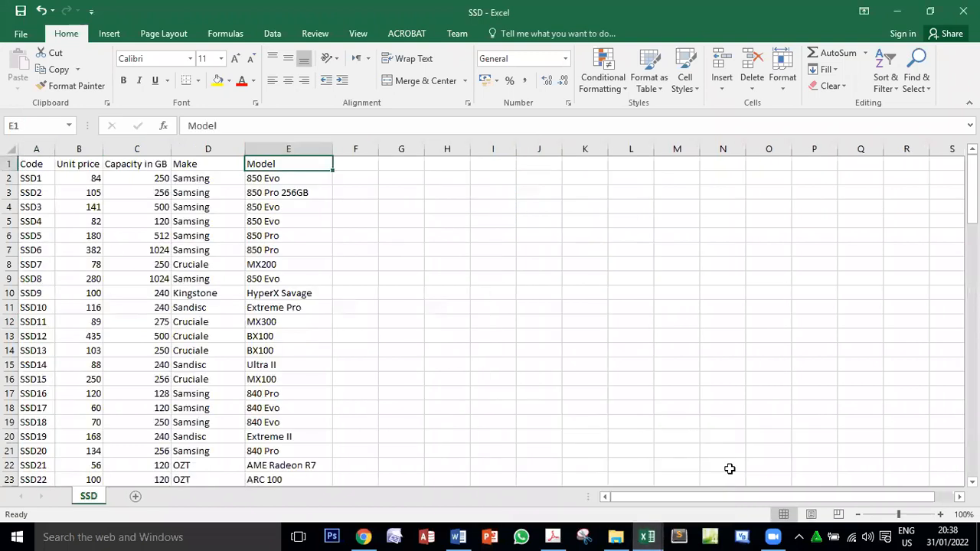
{"action": "left_click", "coordinate": [647, 537]}
{"action": "left_click", "coordinate": [597, 481]}
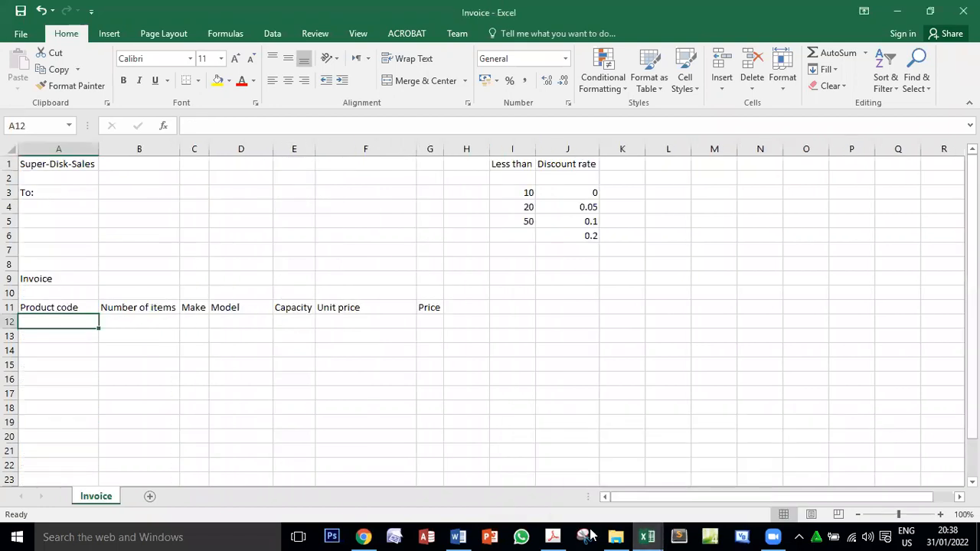
- Check the exam paper's merge instruction, then merge and centre cells A1 to G1 in the Invoice worksheet
{"action": "left_click", "coordinate": [552, 537]}
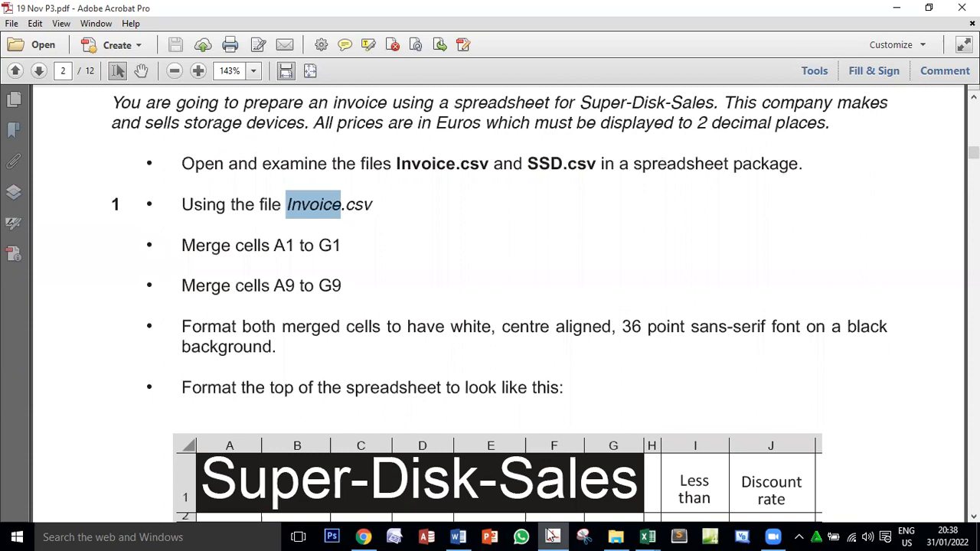
{"action": "left_click", "coordinate": [552, 537]}
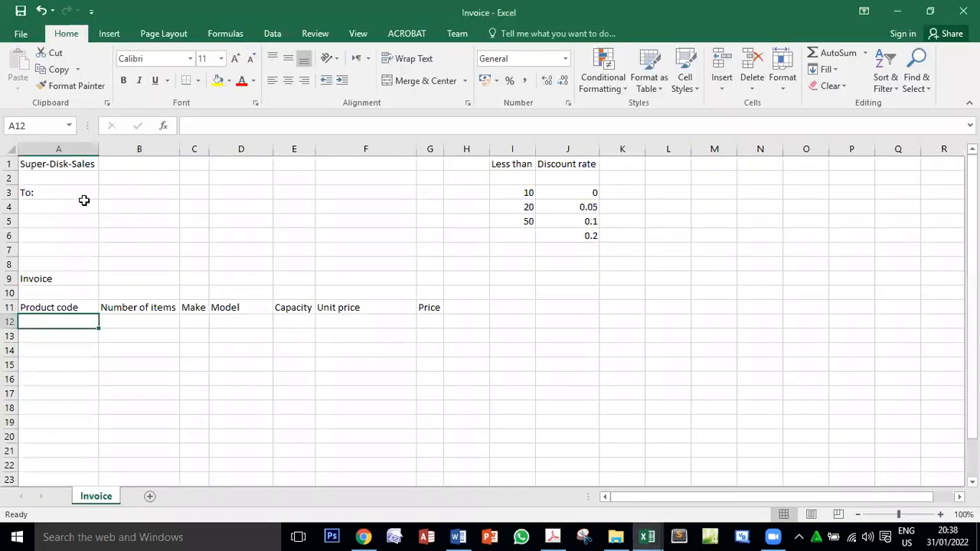
{"action": "left_click", "coordinate": [58, 163]}
{"action": "left_click_drag", "start_coordinate": [57, 163], "coordinate": [438, 160]}
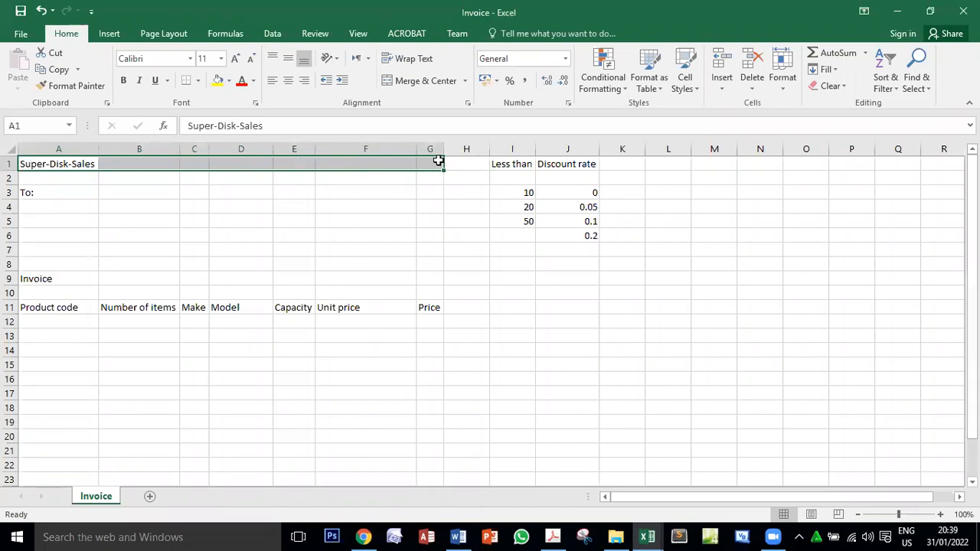
{"action": "left_click", "coordinate": [426, 82]}
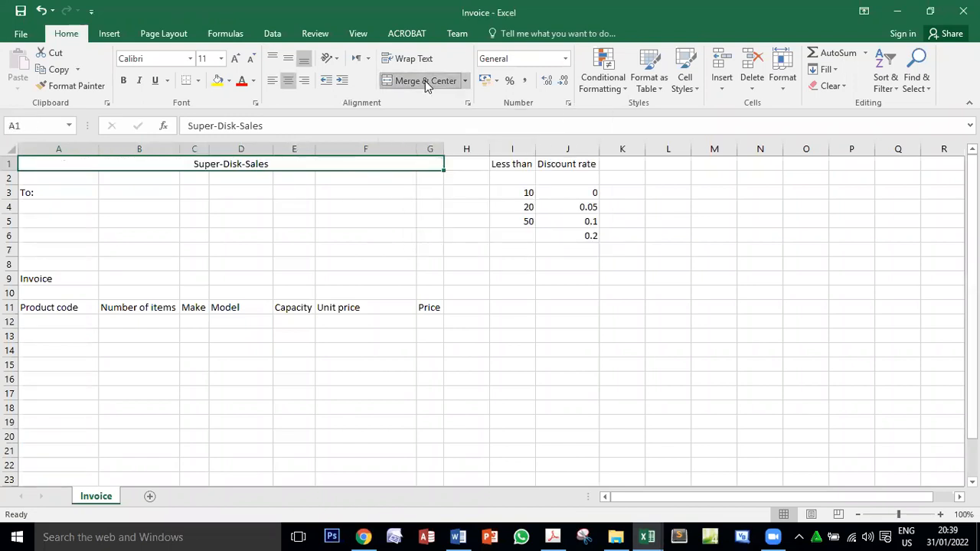
- Check the exam paper's second merge instruction, then merge and centre cells A9 to G9 in the Invoice worksheet
{"action": "left_click", "coordinate": [553, 536]}
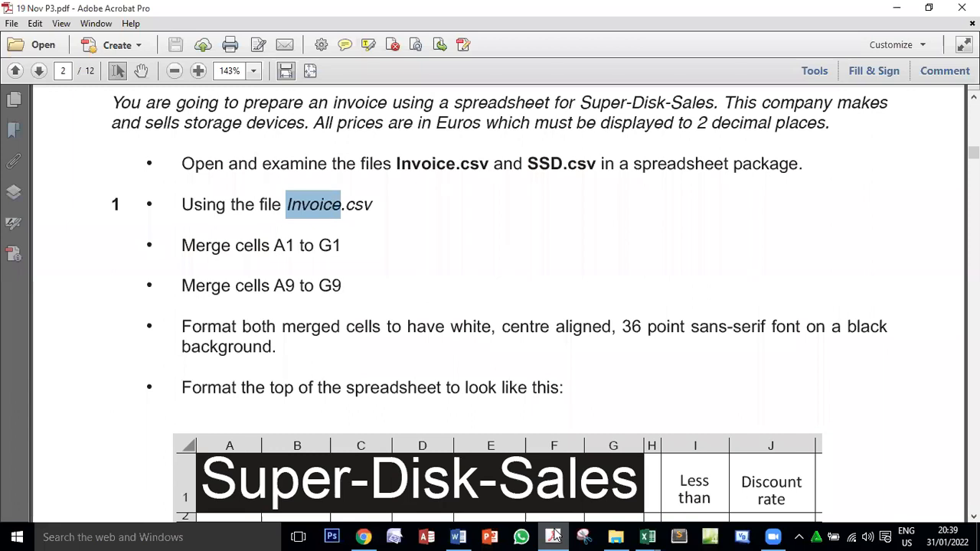
{"action": "left_click", "coordinate": [554, 536]}
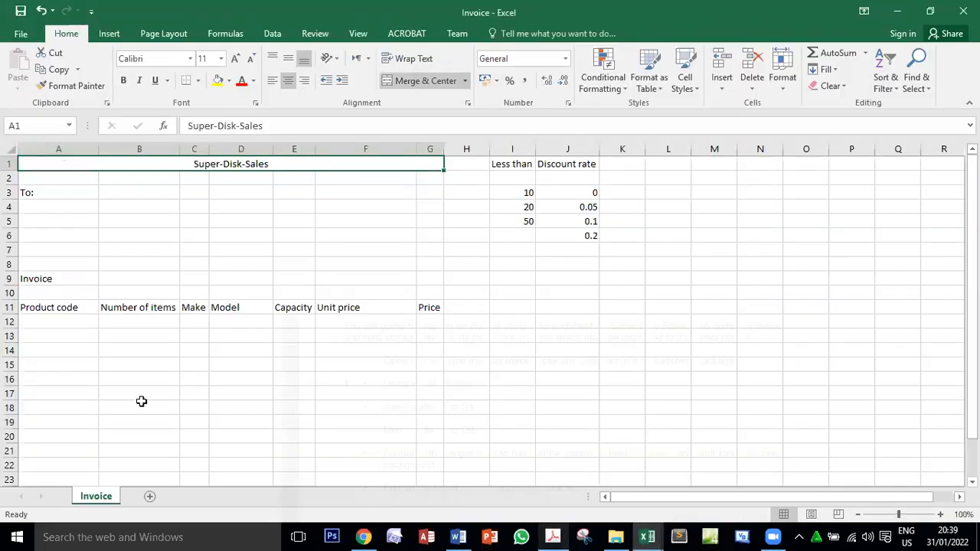
{"action": "left_click", "coordinate": [38, 279]}
{"action": "left_click_drag", "start_coordinate": [48, 279], "coordinate": [441, 276]}
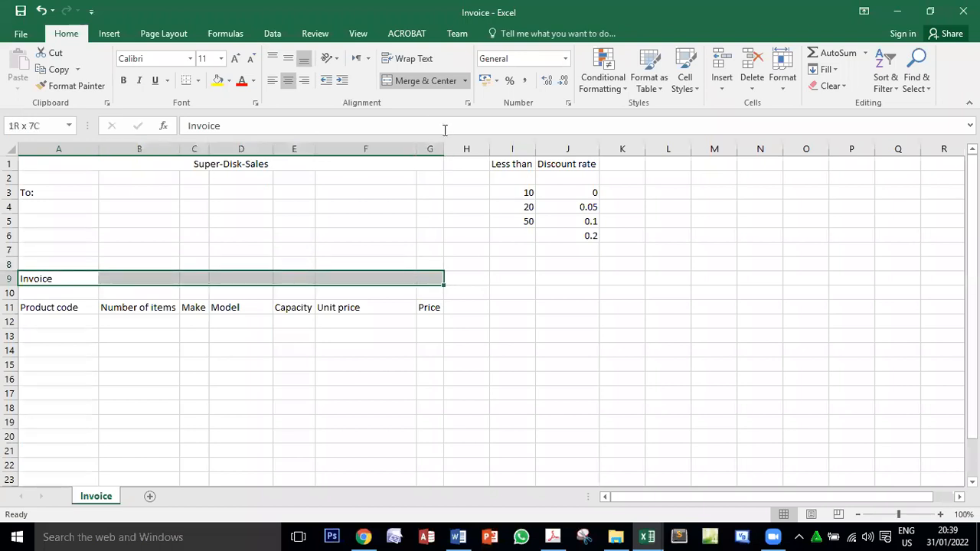
{"action": "left_click", "coordinate": [434, 82]}
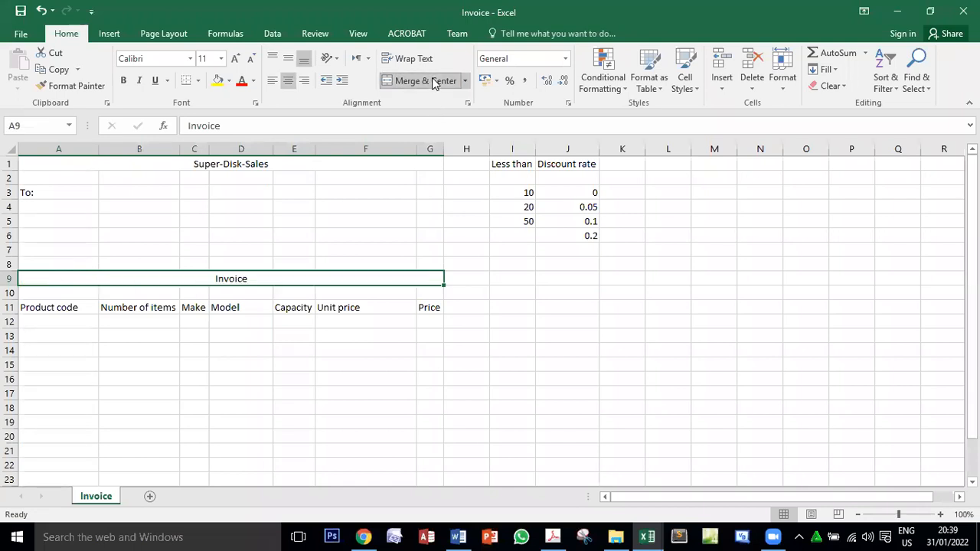
{"action": "left_click", "coordinate": [406, 165]}
{"action": "left_click", "coordinate": [395, 280]}
- Check the exam paper's formatting instruction, then give merged cells A1 and A9 a white font on a black fill
{"action": "left_click", "coordinate": [552, 536]}
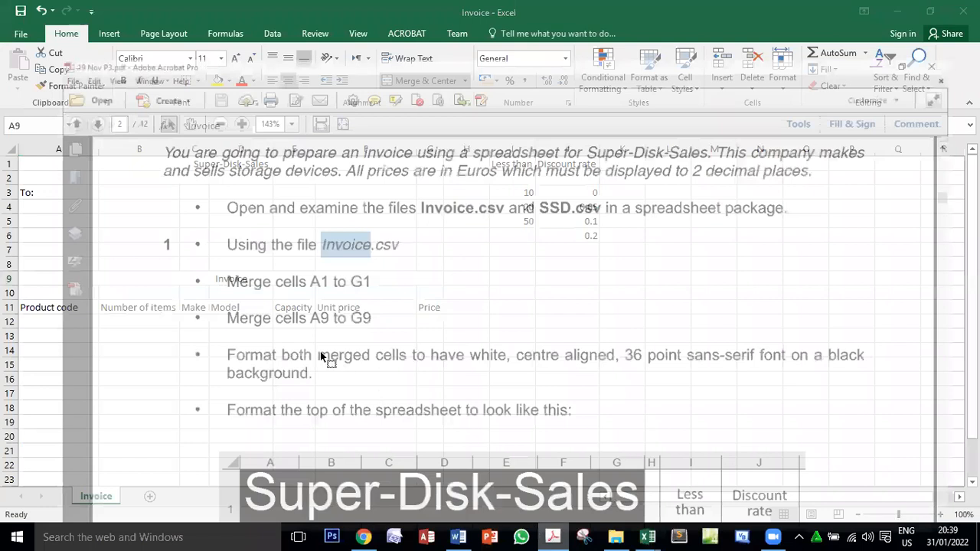
{"action": "double_click", "coordinate": [244, 326]}
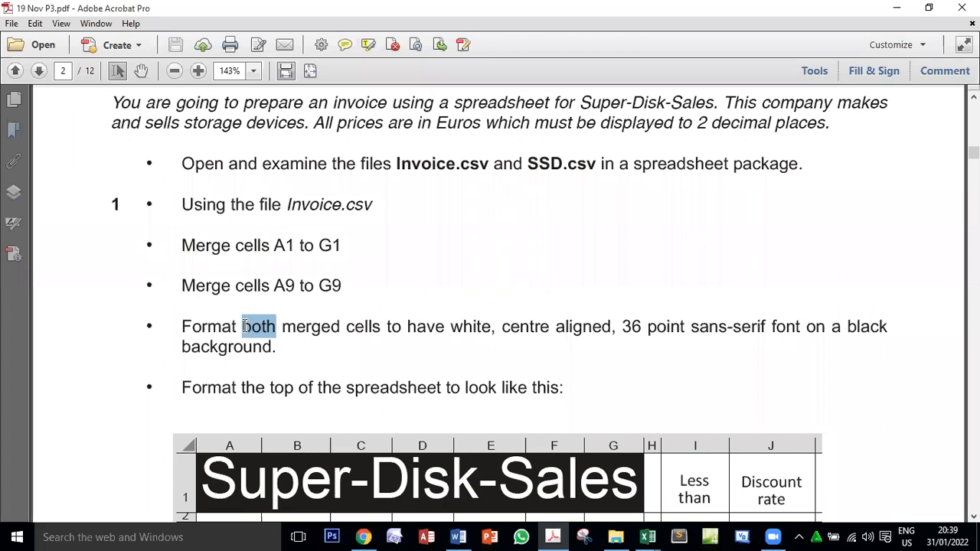
{"action": "key", "text": "alt+Tab"}
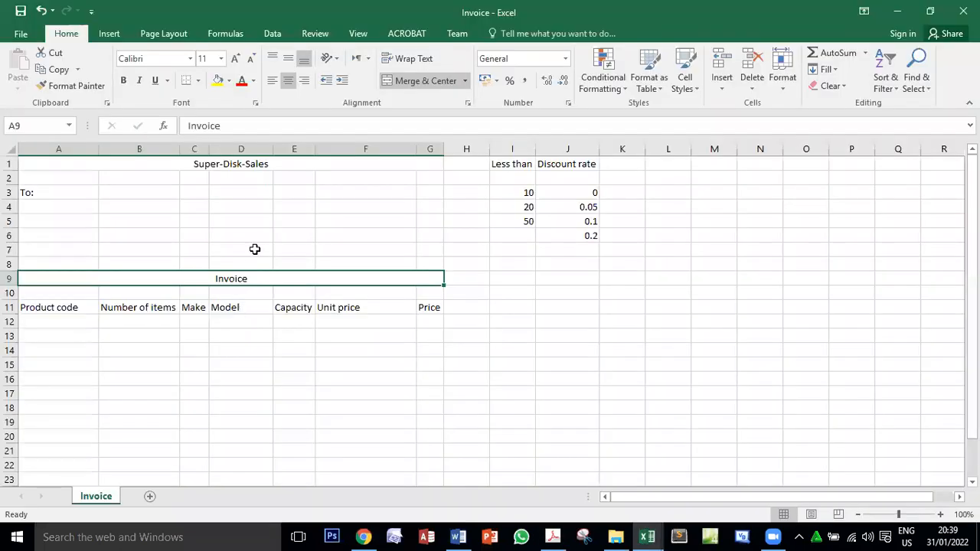
{"action": "left_click", "coordinate": [260, 165]}
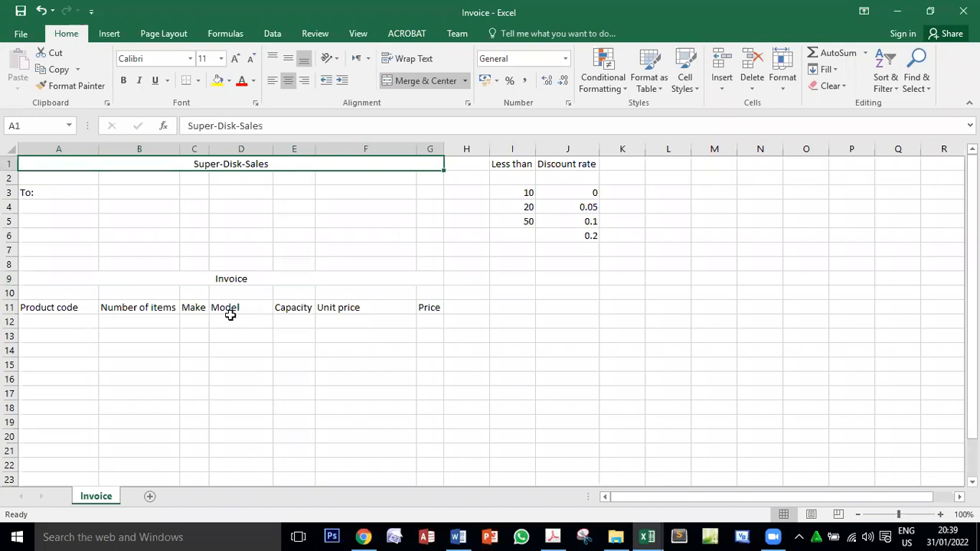
{"action": "left_click", "coordinate": [252, 279], "text": "ctrl"}
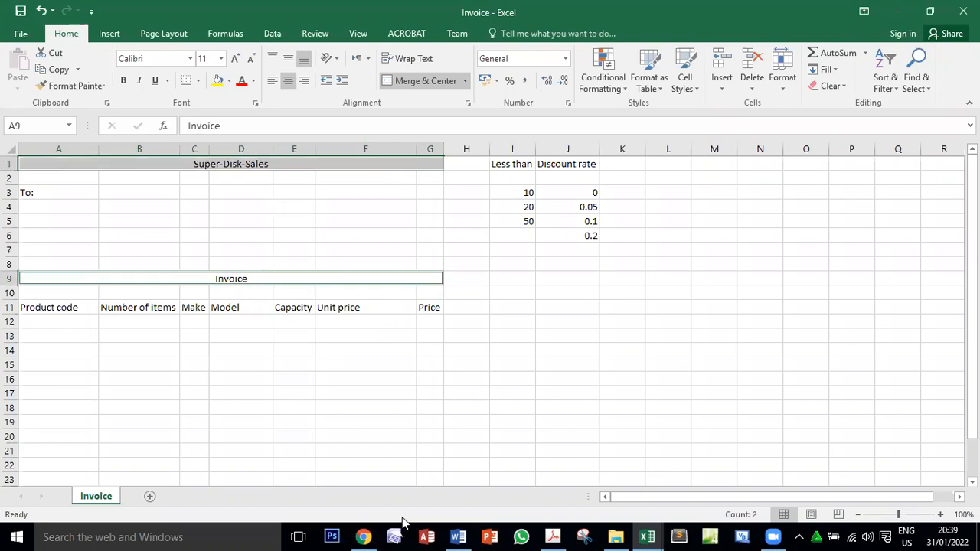
{"action": "key", "text": "alt+Tab"}
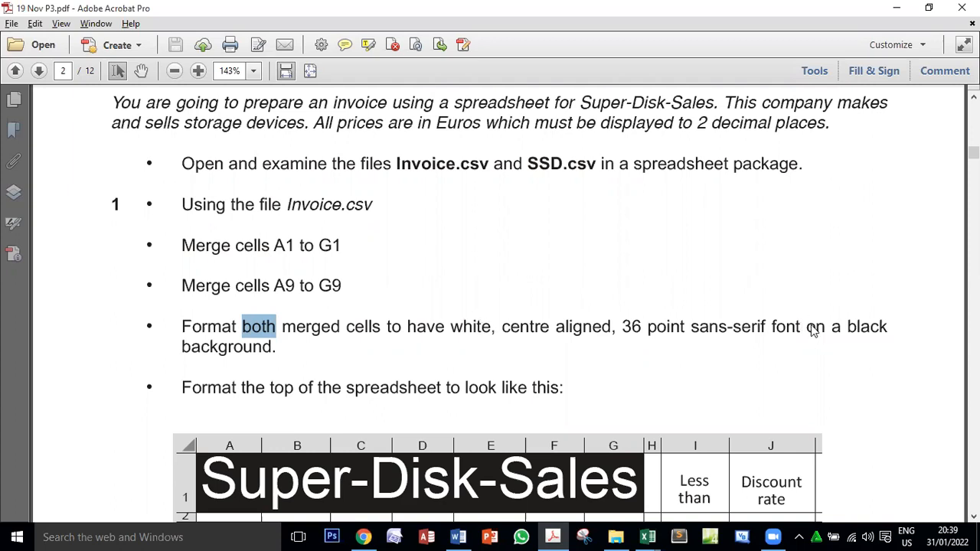
{"action": "key", "text": "alt+Tab"}
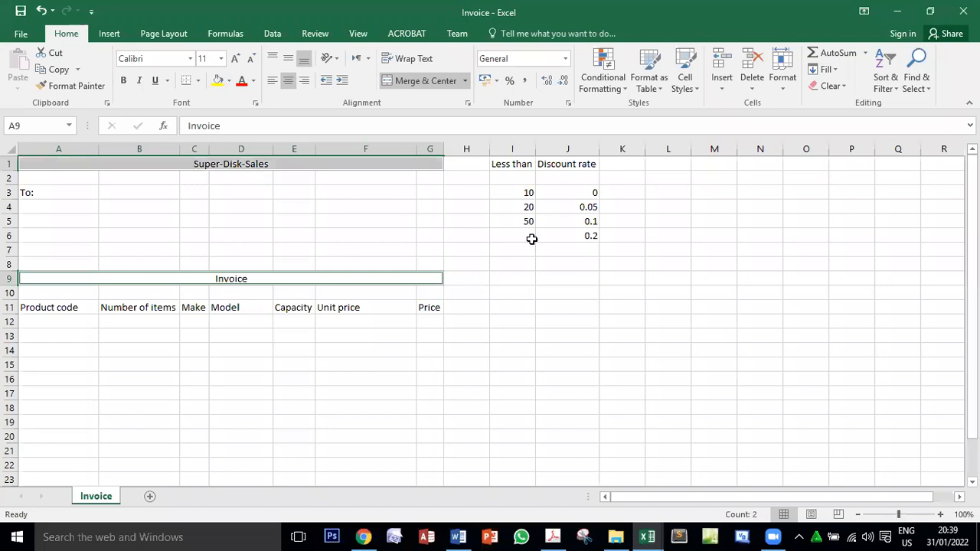
{"action": "left_click", "coordinate": [254, 80]}
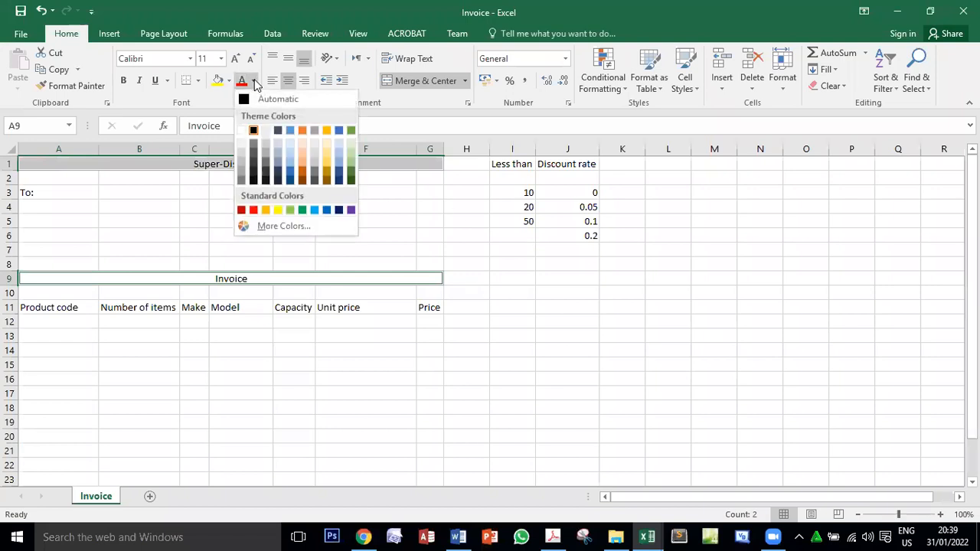
{"action": "left_click", "coordinate": [242, 130]}
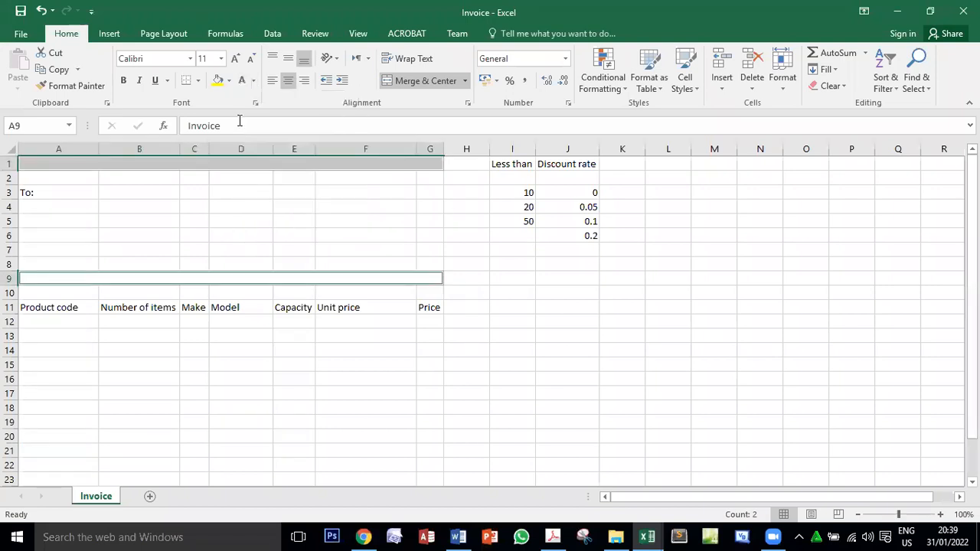
{"action": "left_click", "coordinate": [229, 83]}
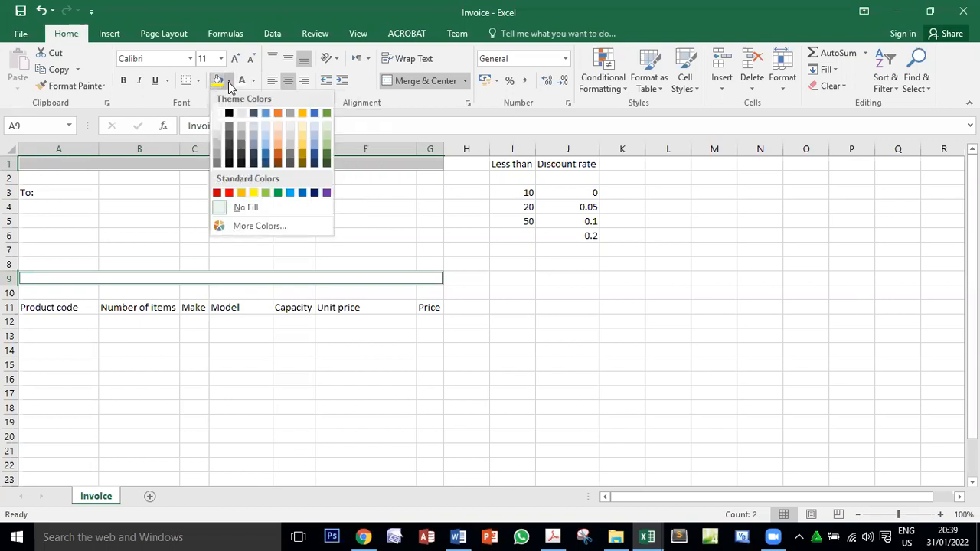
{"action": "left_click", "coordinate": [229, 113]}
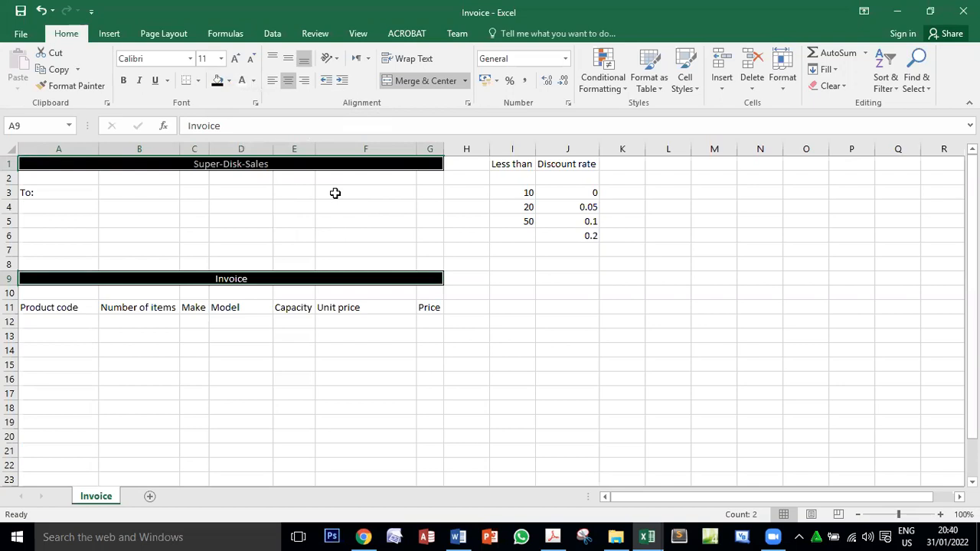
- Check the exam paper's alignment and font requirements, then set both merged headings to 36 point Arial
{"action": "key", "text": "alt+Tab"}
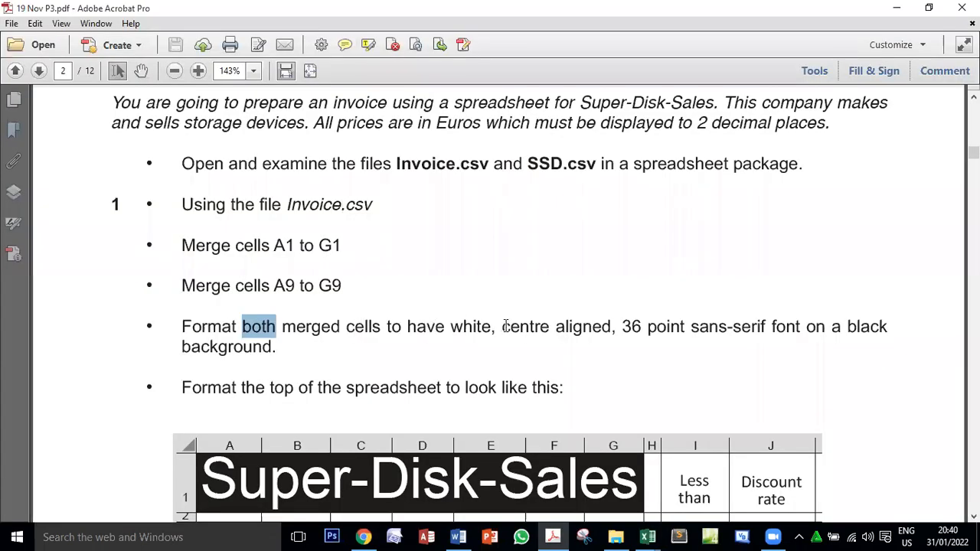
{"action": "key", "text": "alt+Tab"}
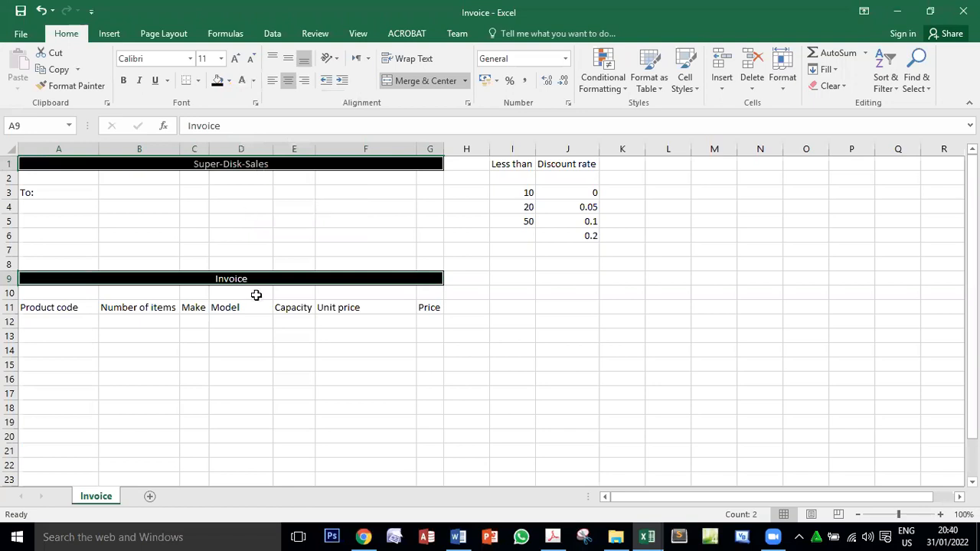
{"action": "key", "text": "alt+Tab"}
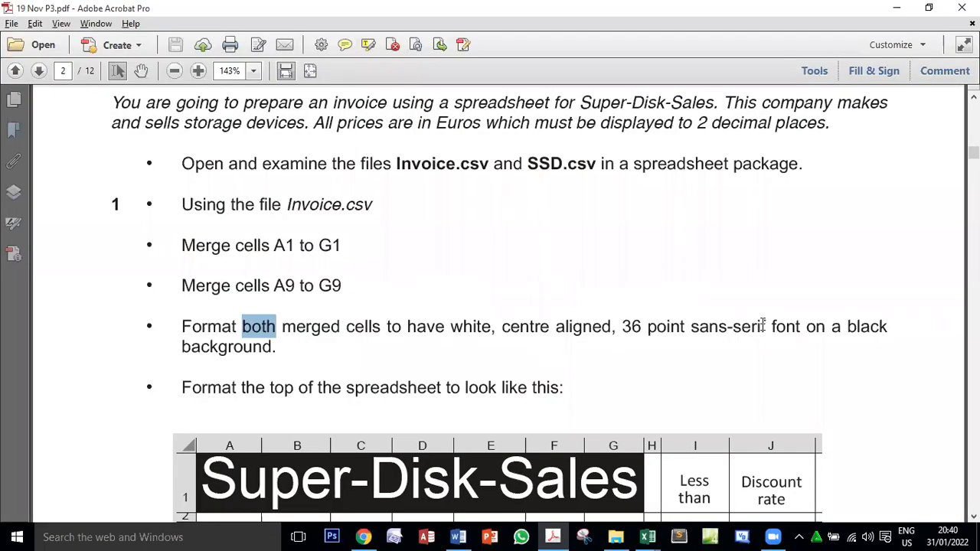
{"action": "key", "text": "alt+Tab"}
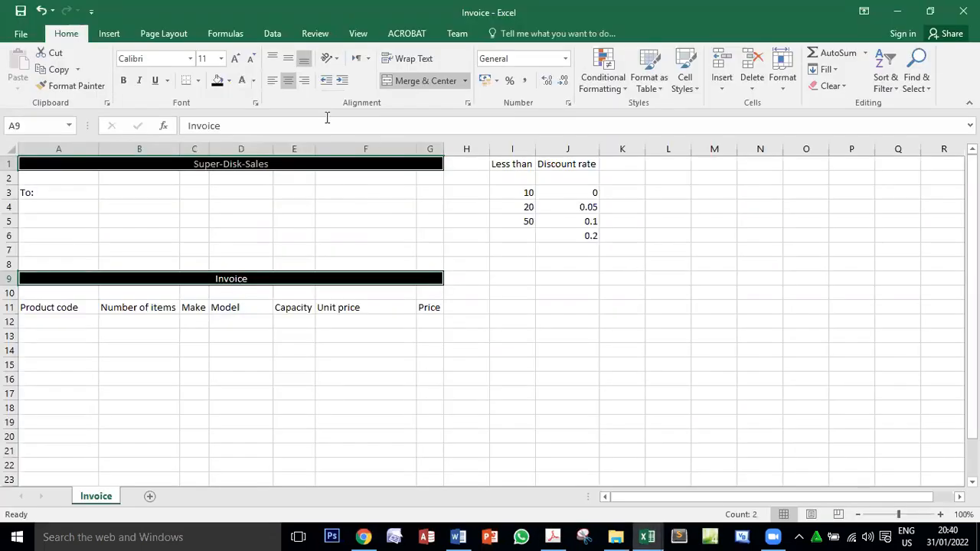
{"action": "left_click", "coordinate": [221, 59]}
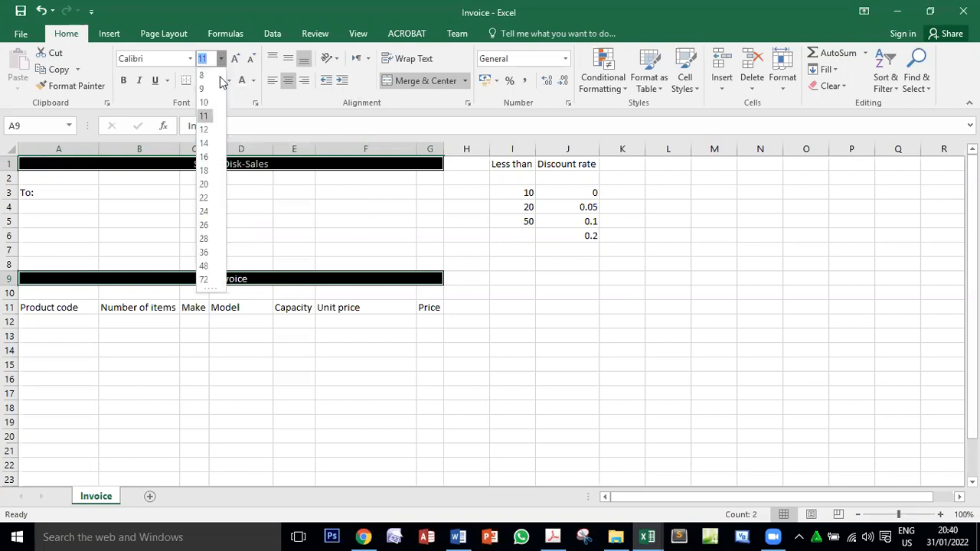
{"action": "left_click", "coordinate": [204, 252]}
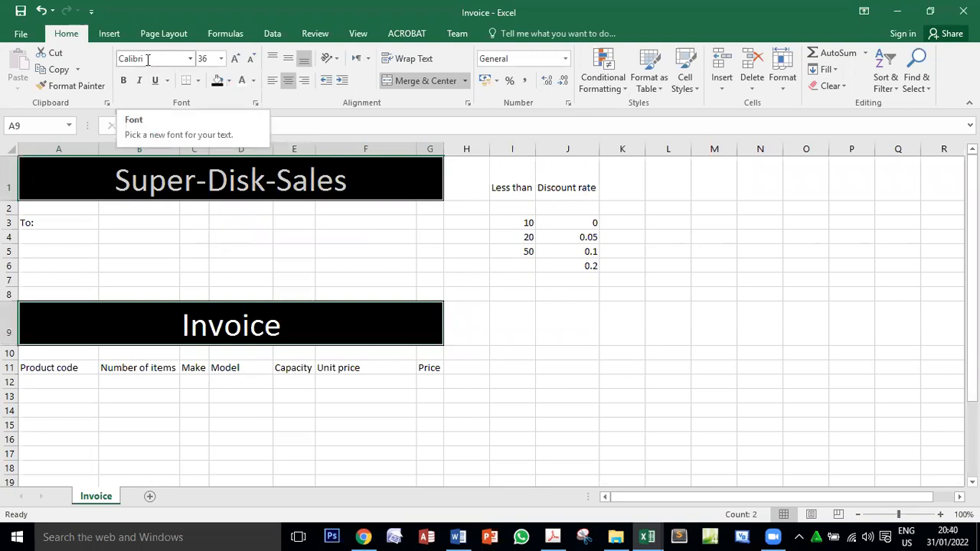
{"action": "left_click", "coordinate": [190, 57]}
{"action": "scroll", "coordinate": [201, 232], "scroll_direction": "down", "scroll_amount": 4}
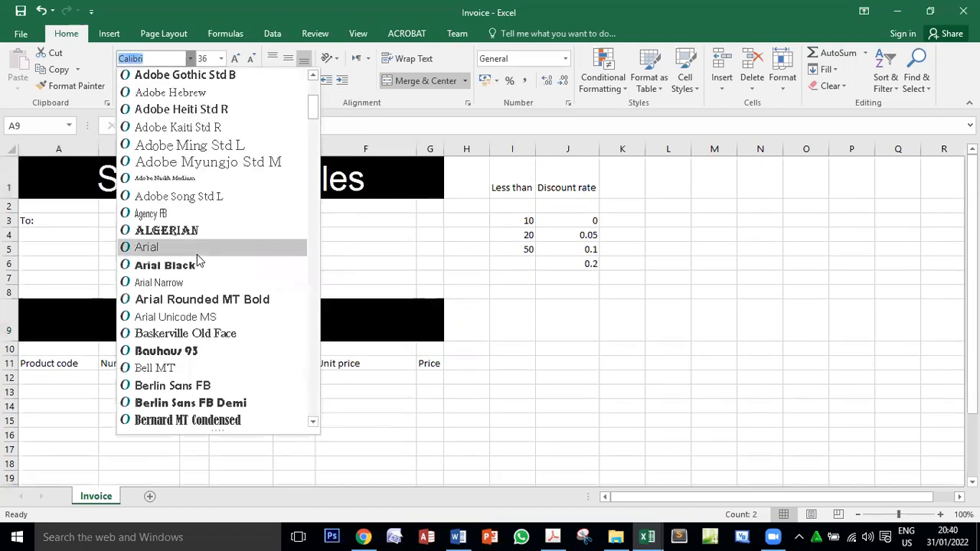
{"action": "scroll", "coordinate": [197, 256], "scroll_direction": "down", "scroll_amount": 2}
{"action": "scroll", "coordinate": [192, 260], "scroll_direction": "up", "scroll_amount": 1}
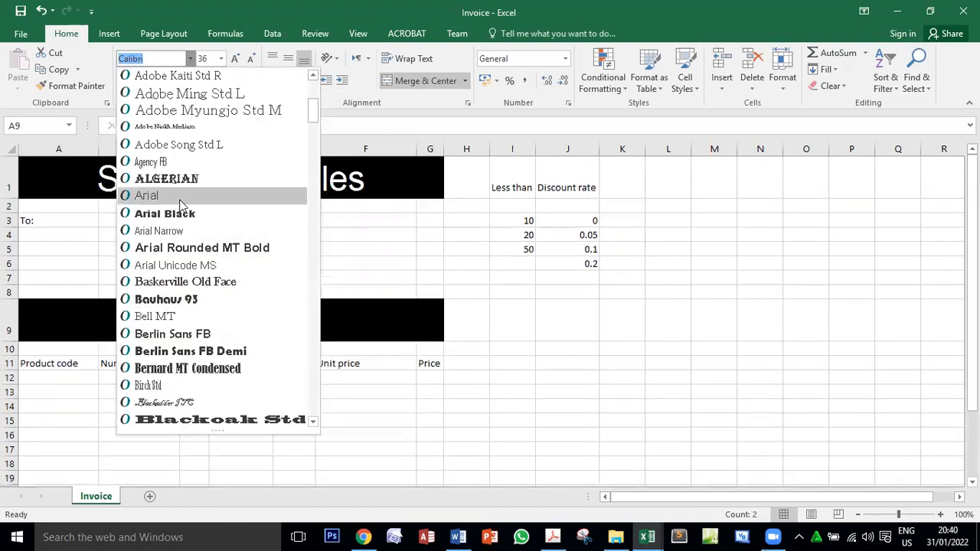
{"action": "left_click", "coordinate": [181, 196]}
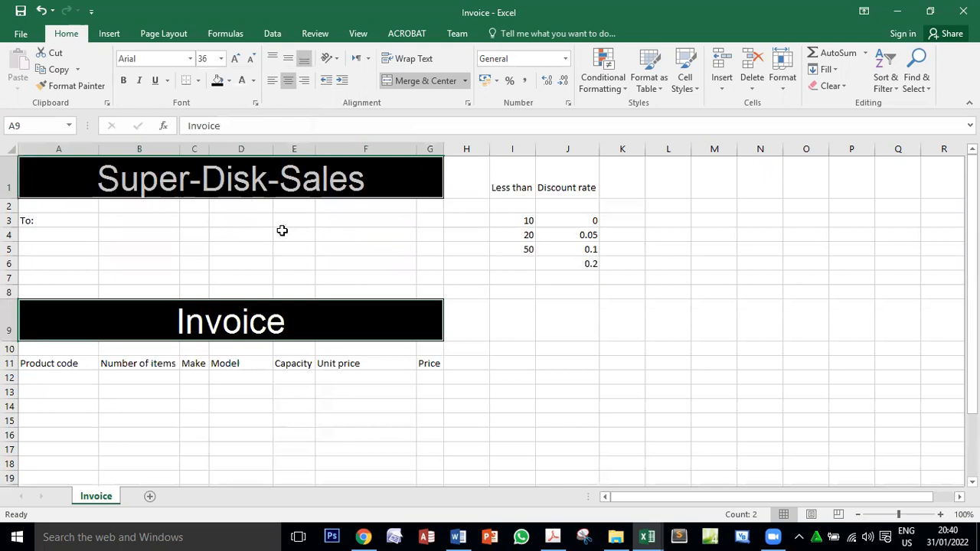
- Review the exam paper's heading format instruction, highlight sans in its font requirement, and return to the Invoice worksheet
{"action": "key", "text": "alt+Tab"}
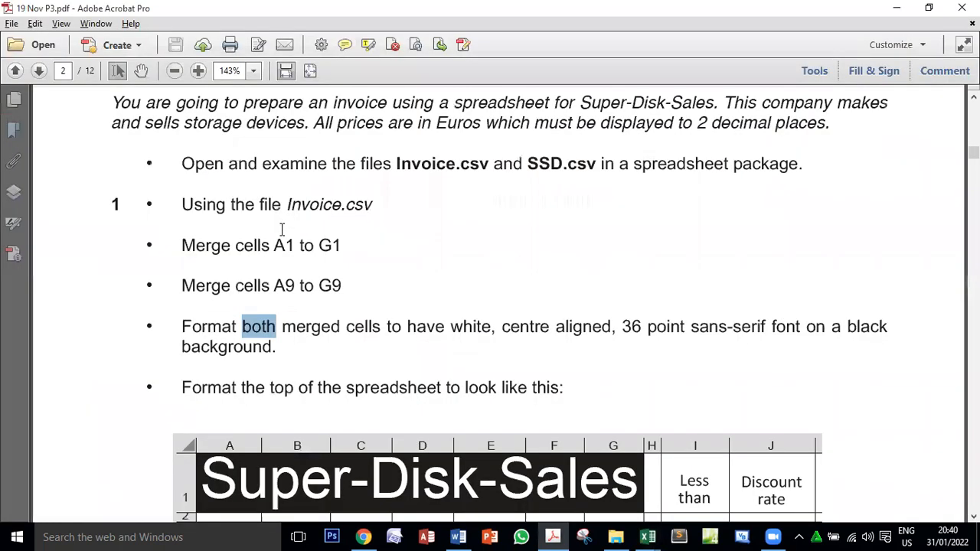
{"action": "scroll", "coordinate": [558, 289], "scroll_direction": "down", "scroll_amount": 1}
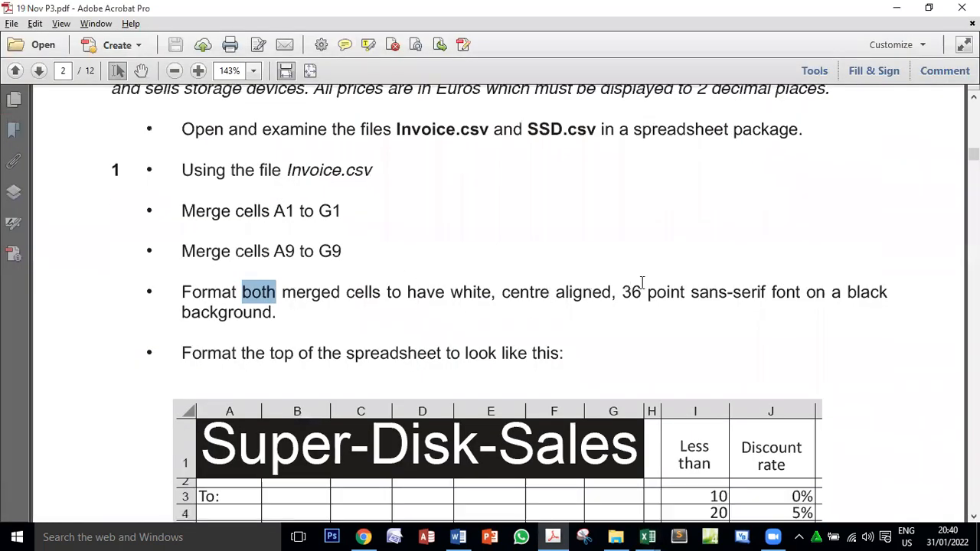
{"action": "scroll", "coordinate": [674, 290], "scroll_direction": "down", "scroll_amount": 2}
{"action": "double_click", "coordinate": [694, 223]}
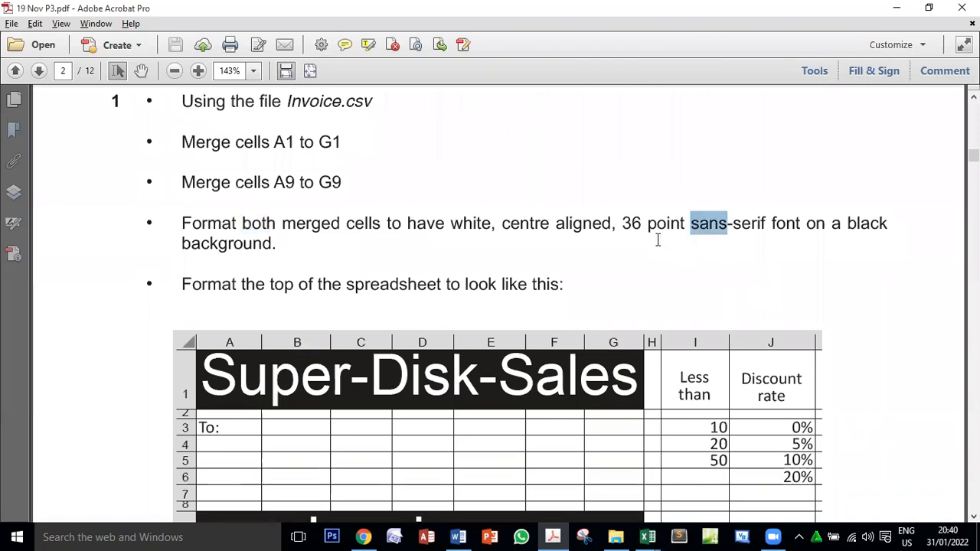
{"action": "key", "text": "alt+Tab"}
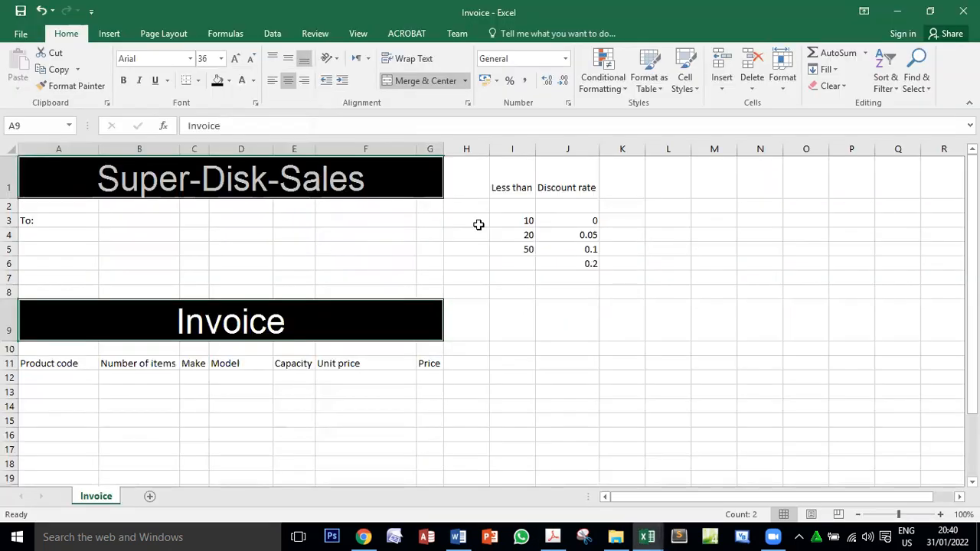
- Compare the worksheet with the exam paper's target layout and reduce the height of row 2 to about half
{"action": "key", "text": "alt+Tab"}
{"action": "scroll", "coordinate": [559, 273], "scroll_direction": "down", "scroll_amount": 5}
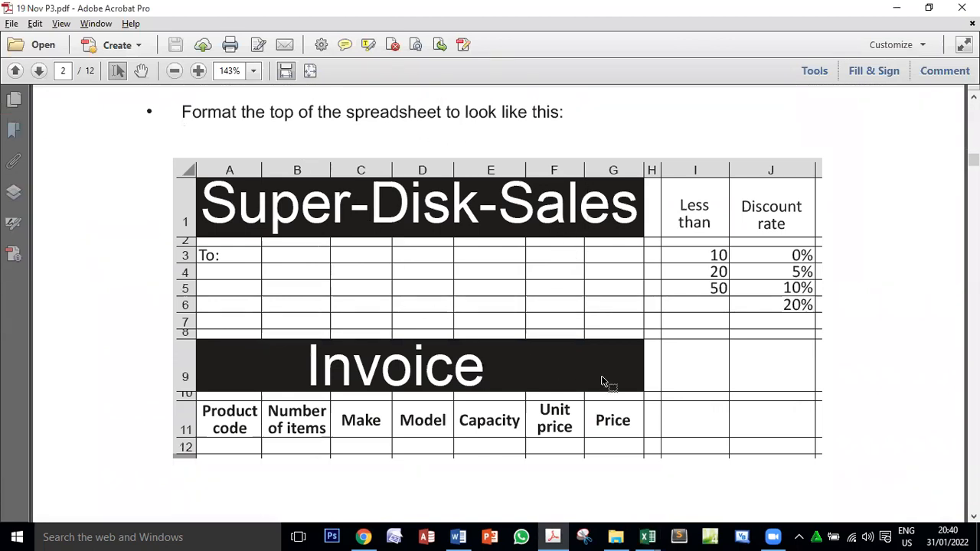
{"action": "key", "text": "alt+Tab"}
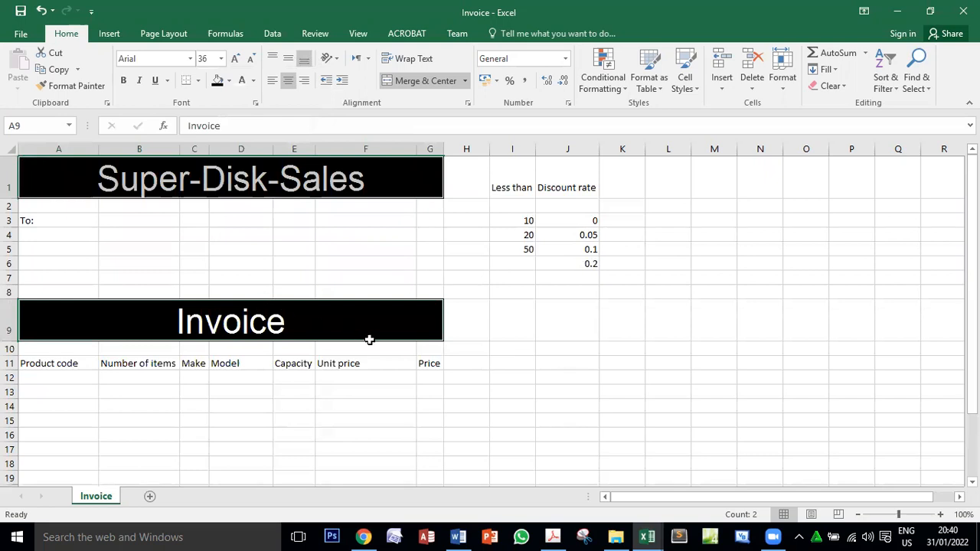
{"action": "key", "text": "alt+Tab"}
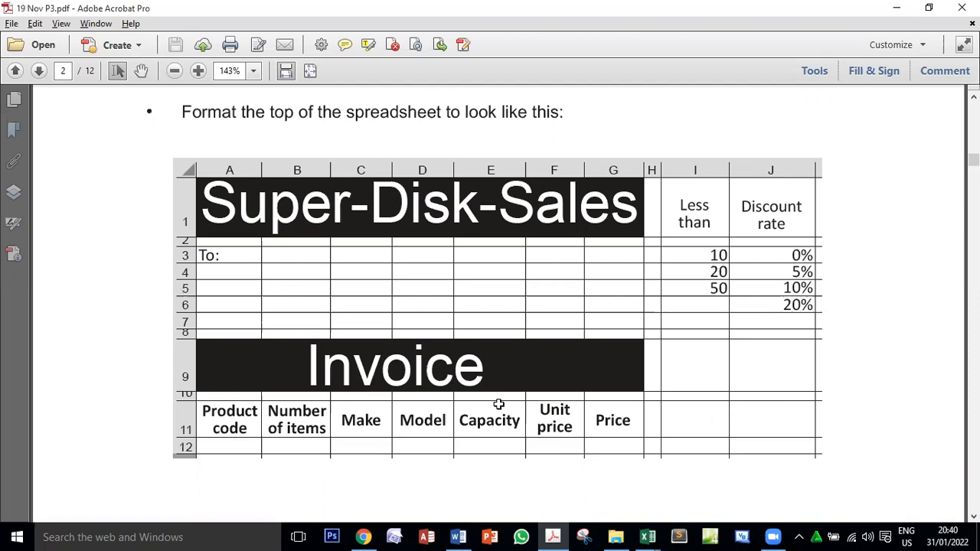
{"action": "key", "text": "alt+Tab"}
{"action": "key", "text": "alt+Tab"}
{"action": "key", "text": "alt+Tab"}
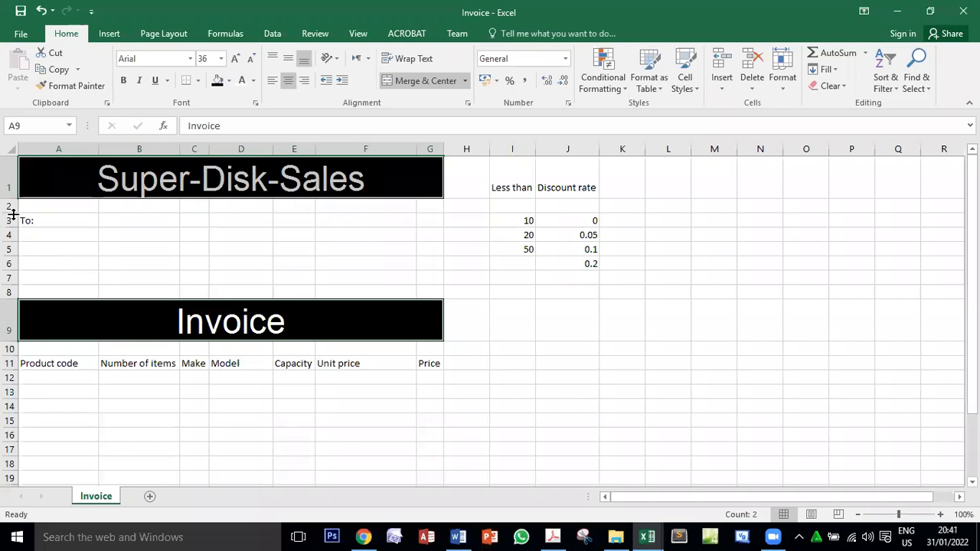
{"action": "left_click_drag", "start_coordinate": [12, 212], "coordinate": [10, 200]}
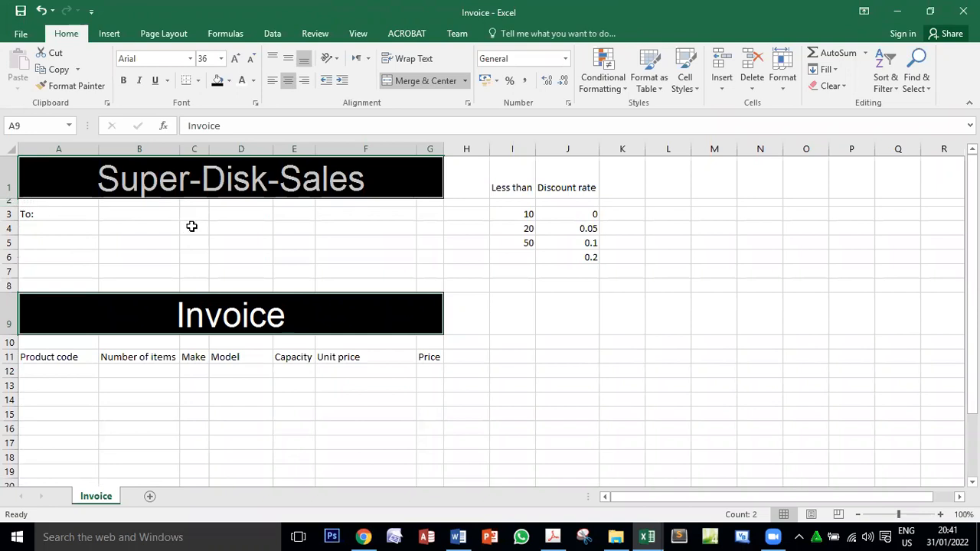
{"action": "key", "text": "alt+Tab"}
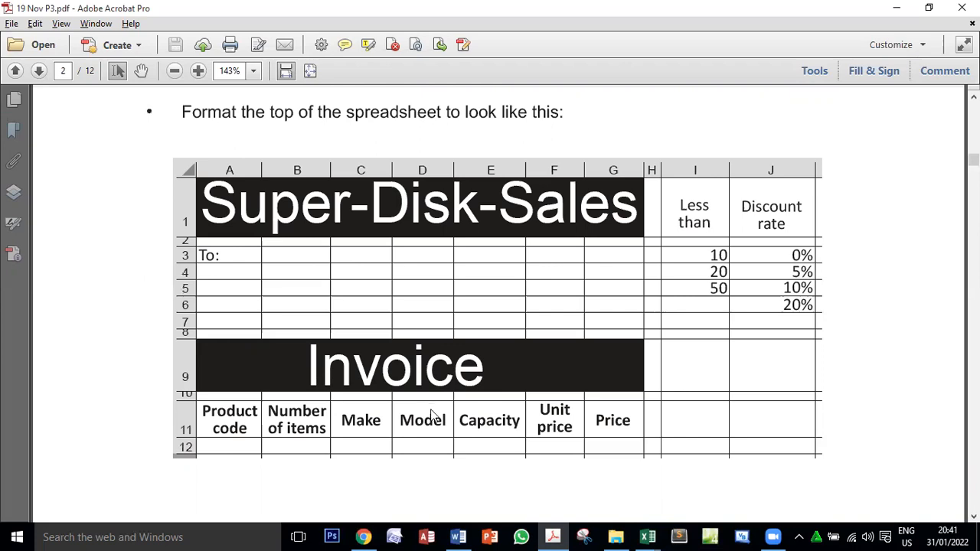
{"action": "key", "text": "alt+Tab"}
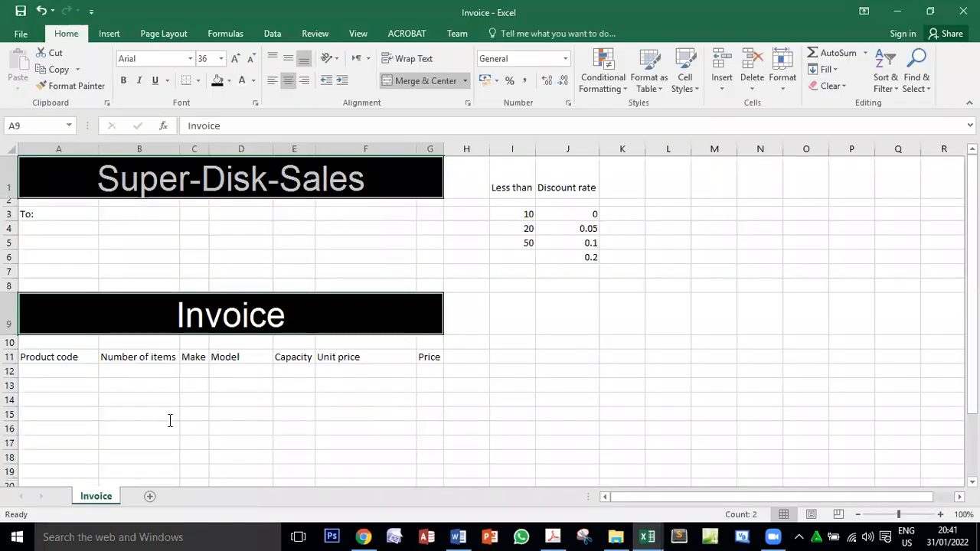
- Examine how the Product code and Number of items headings break across lines in the exam paper's target layout
{"action": "key", "text": "alt+Tab"}
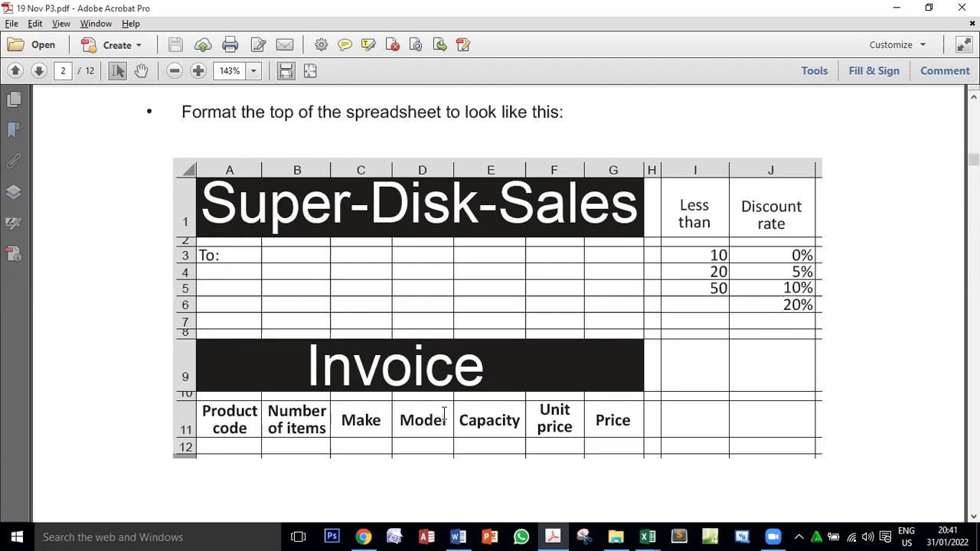
{"action": "double_click", "coordinate": [283, 411]}
{"action": "double_click", "coordinate": [292, 427]}
{"action": "left_click", "coordinate": [297, 419]}
{"action": "double_click", "coordinate": [300, 428]}
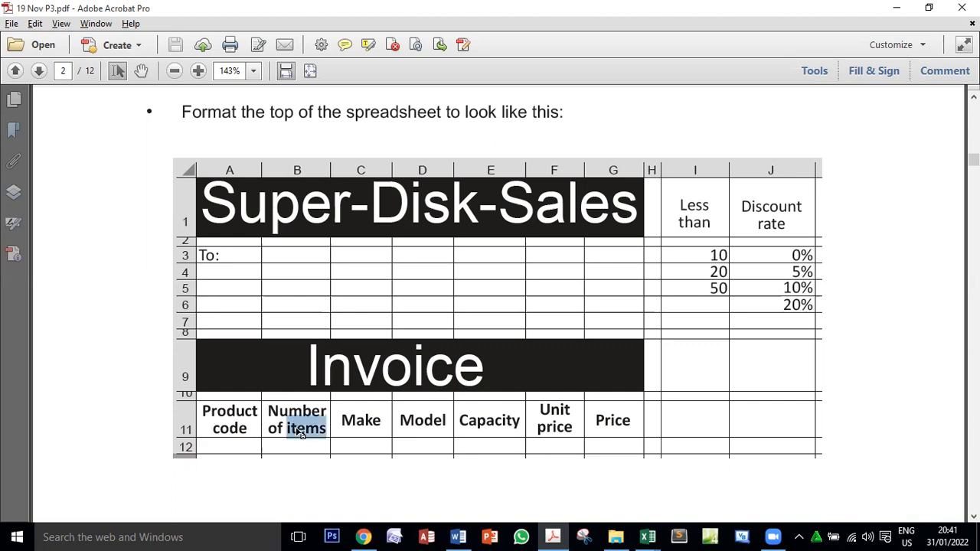
{"action": "left_click", "coordinate": [230, 409]}
{"action": "double_click", "coordinate": [229, 411]}
{"action": "double_click", "coordinate": [230, 427]}
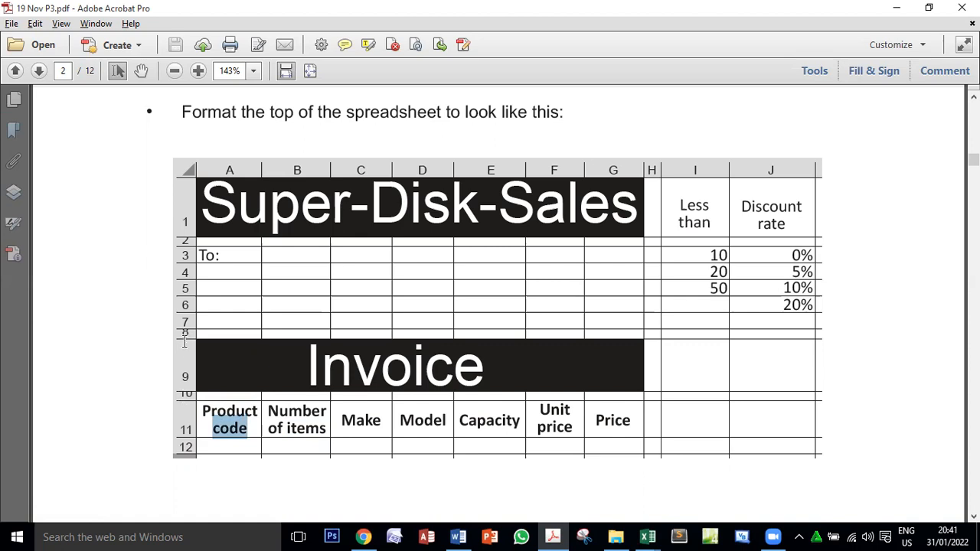
- Return to the Invoice worksheet and reduce the heights of rows 8 and 10 to about half
{"action": "key", "text": "alt+Tab"}
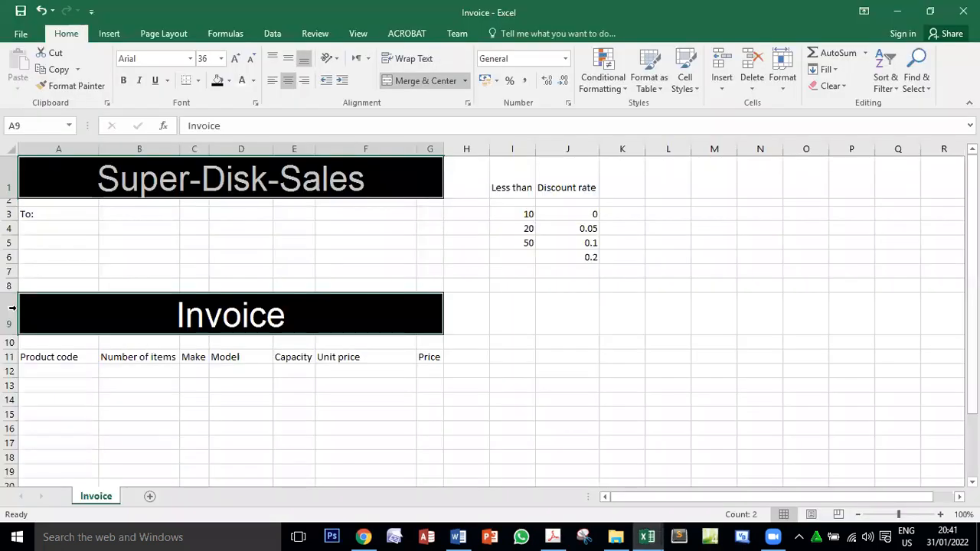
{"action": "left_click_drag", "start_coordinate": [9, 289], "coordinate": [9, 284]}
{"action": "left_click_drag", "start_coordinate": [9, 342], "coordinate": [9, 332]}
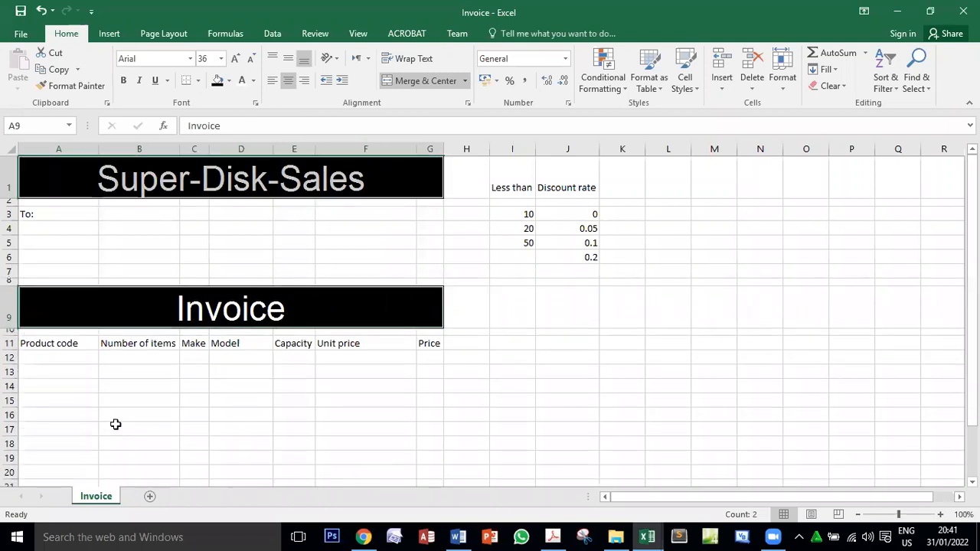
- Check the exam paper's row 11 headings, then set A11:G11 to 16 point and wrap their text
{"action": "key", "text": "alt+Tab"}
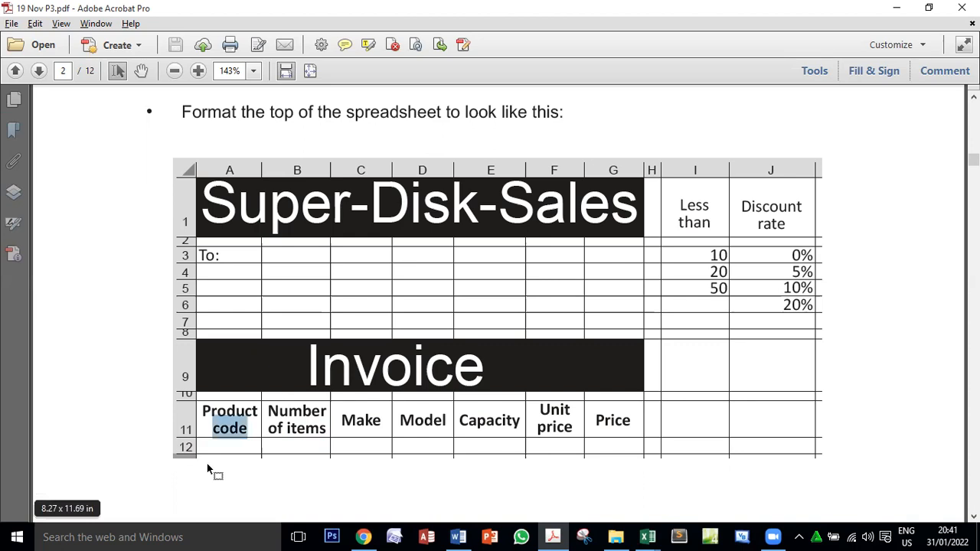
{"action": "key", "text": "alt+Tab"}
{"action": "left_click_drag", "start_coordinate": [66, 343], "coordinate": [431, 344]}
{"action": "key", "text": "alt+Tab"}
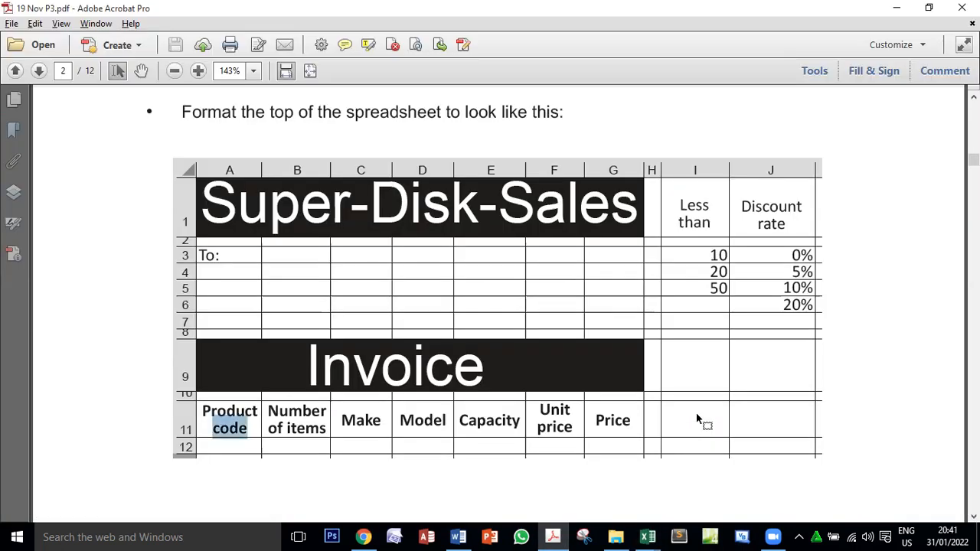
{"action": "key", "text": "alt+Tab"}
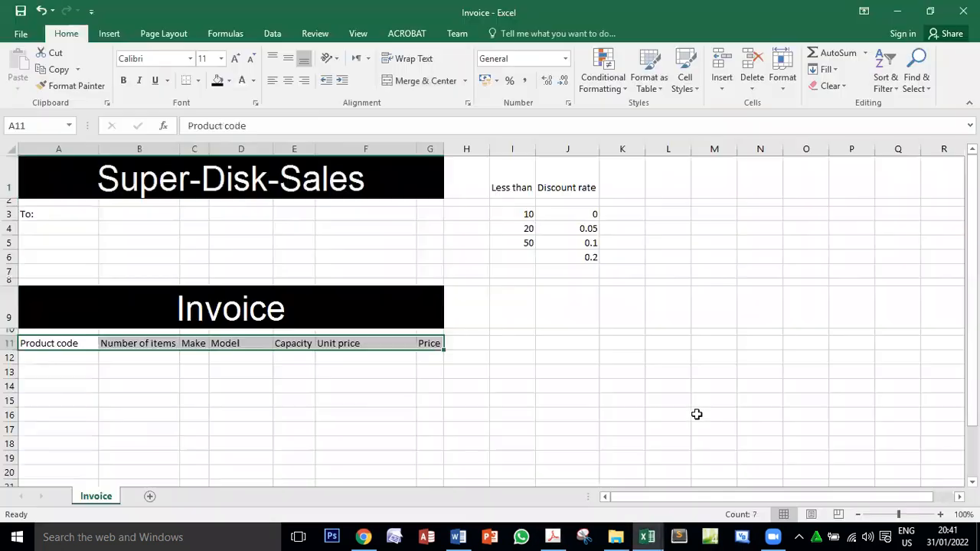
{"action": "left_click", "coordinate": [235, 60]}
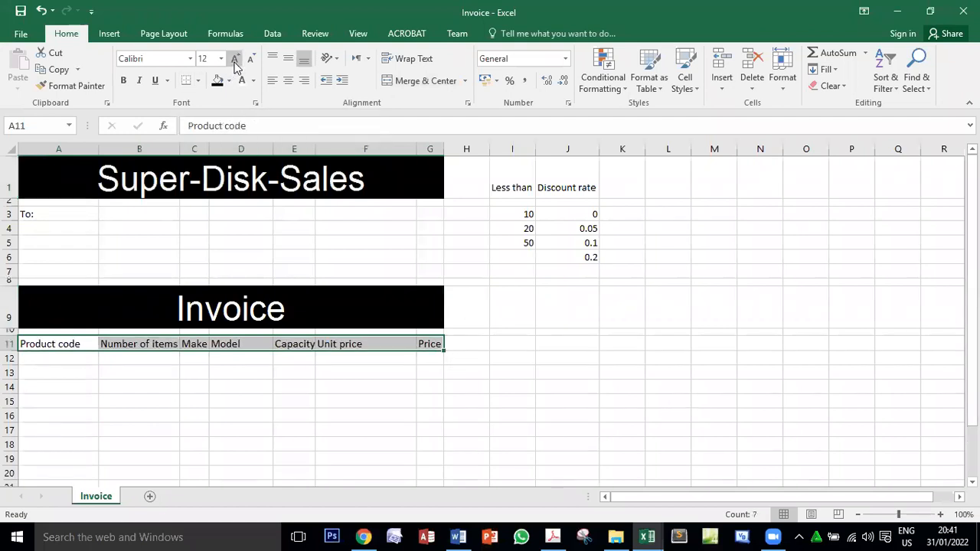
{"action": "left_click", "coordinate": [235, 60]}
{"action": "left_click", "coordinate": [235, 60]}
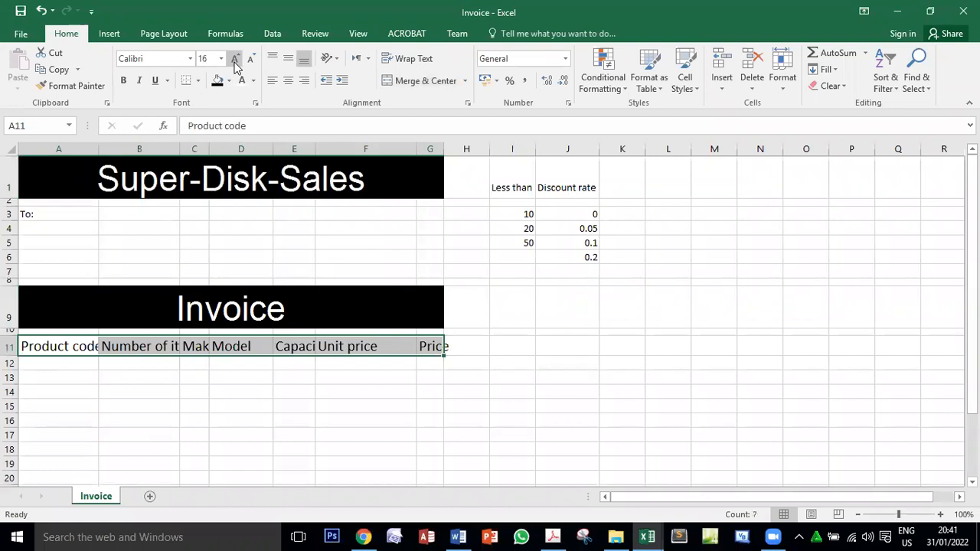
{"action": "left_click", "coordinate": [411, 61]}
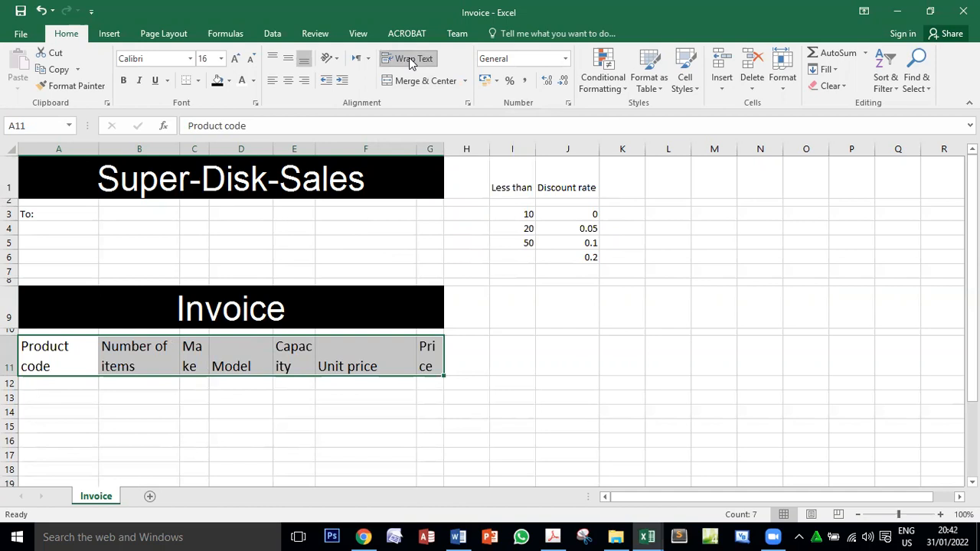
- Recheck the exam paper's layout, then make the A11:G11 headings bold and centre them horizontally and vertically
{"action": "key", "text": "alt+Tab"}
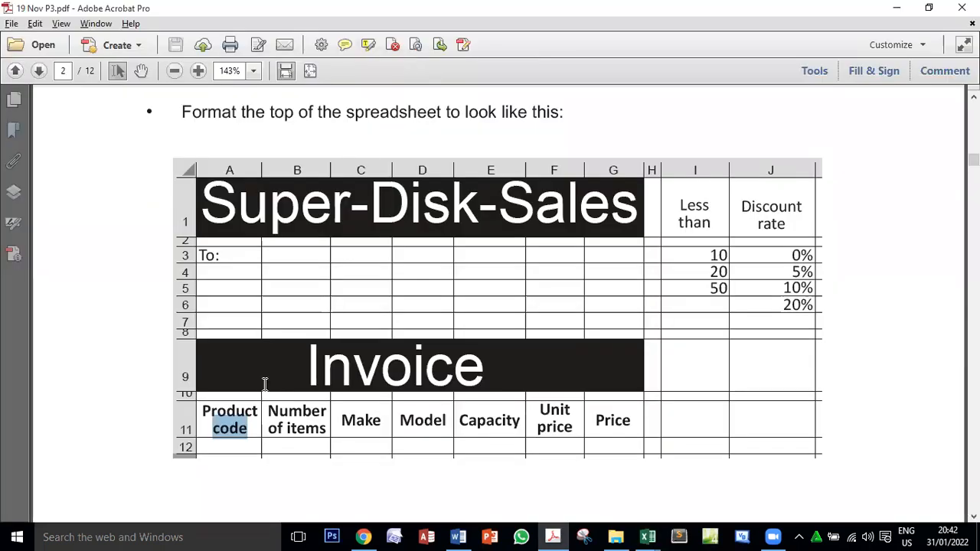
{"action": "key", "text": "alt+Tab"}
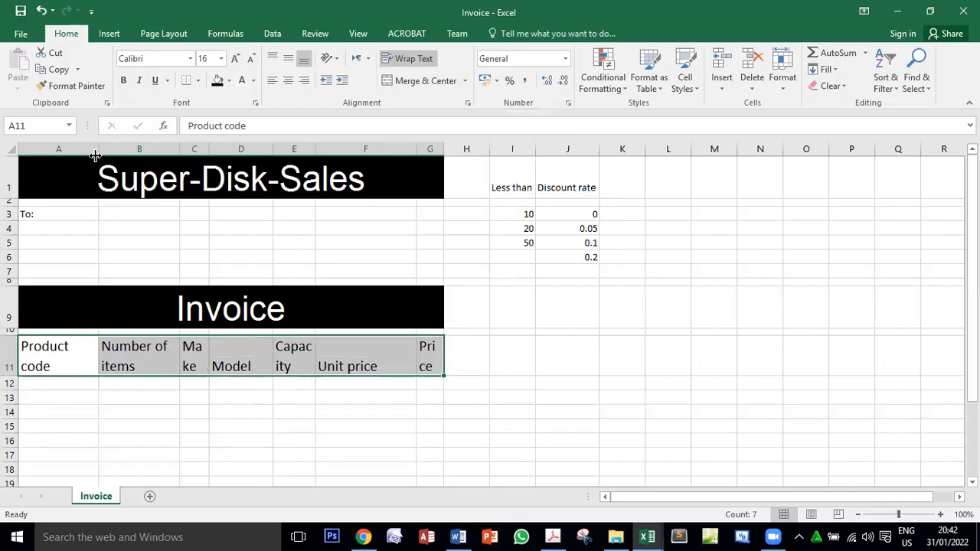
{"action": "left_click", "coordinate": [123, 81]}
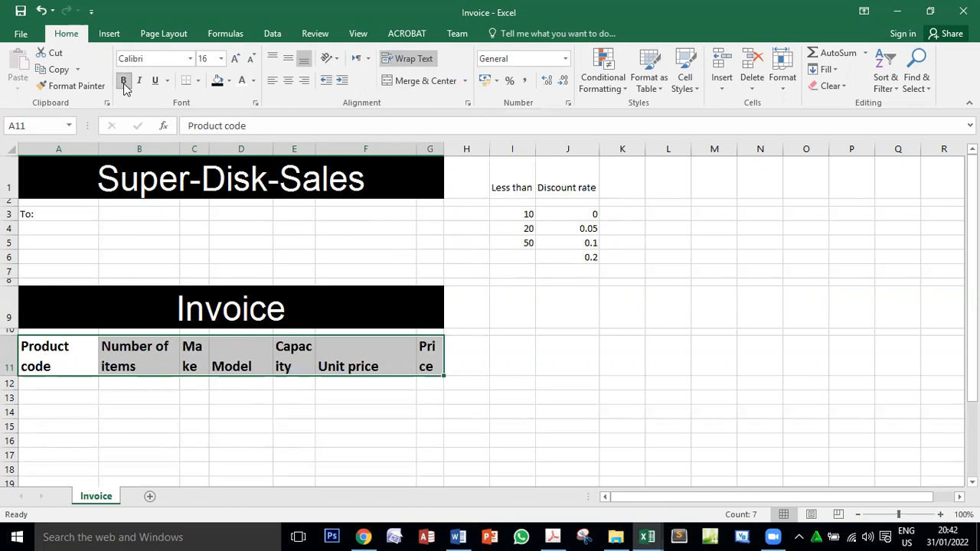
{"action": "left_click", "coordinate": [288, 81]}
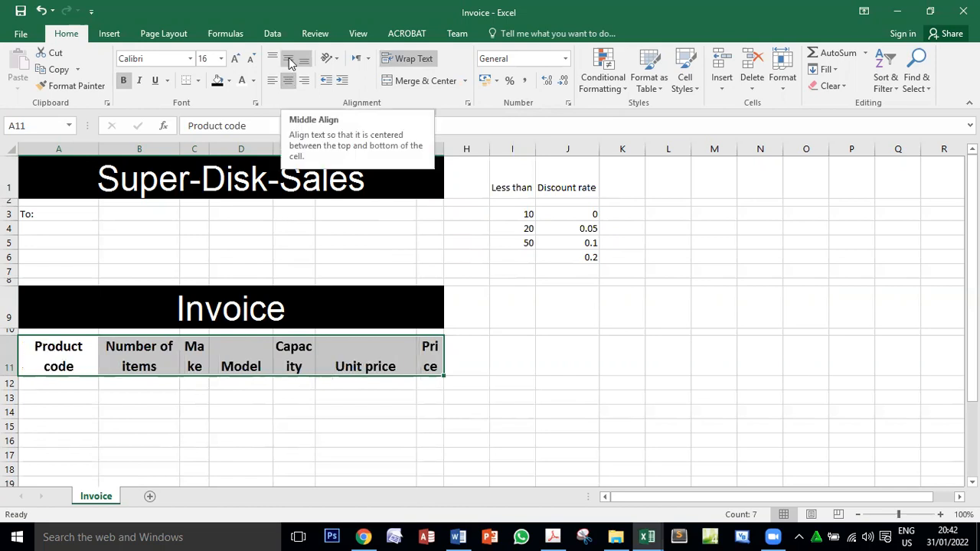
{"action": "left_click", "coordinate": [288, 61]}
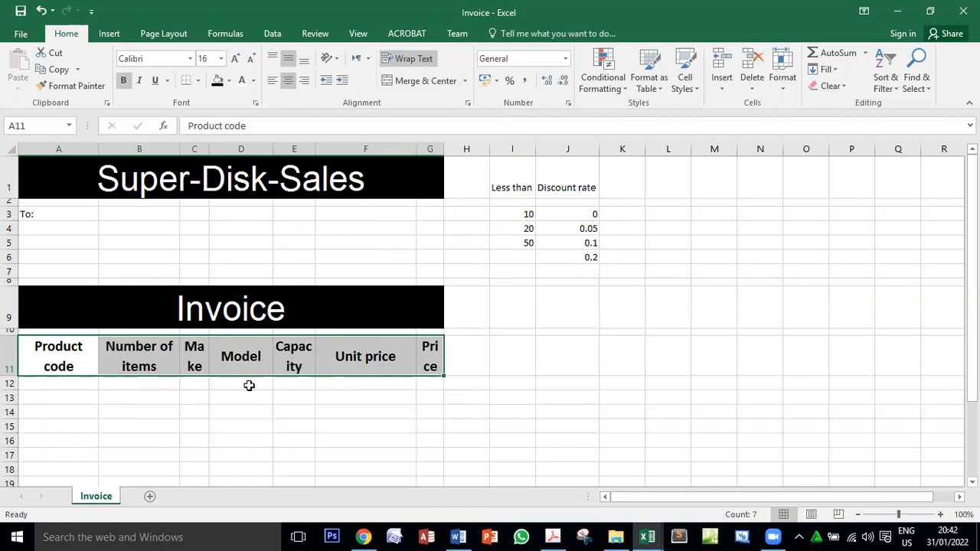
- Compare the Make, Model, Capacity, Unit price and Price headings in the exam paper with those in the worksheet
{"action": "key", "text": "alt+Tab"}
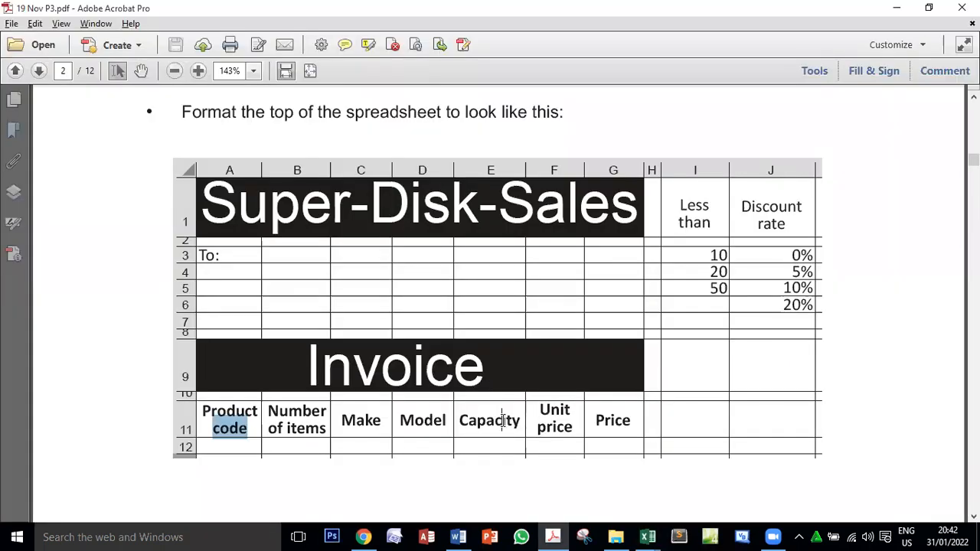
{"action": "double_click", "coordinate": [504, 420]}
{"action": "left_click", "coordinate": [385, 419]}
{"action": "double_click", "coordinate": [414, 418]}
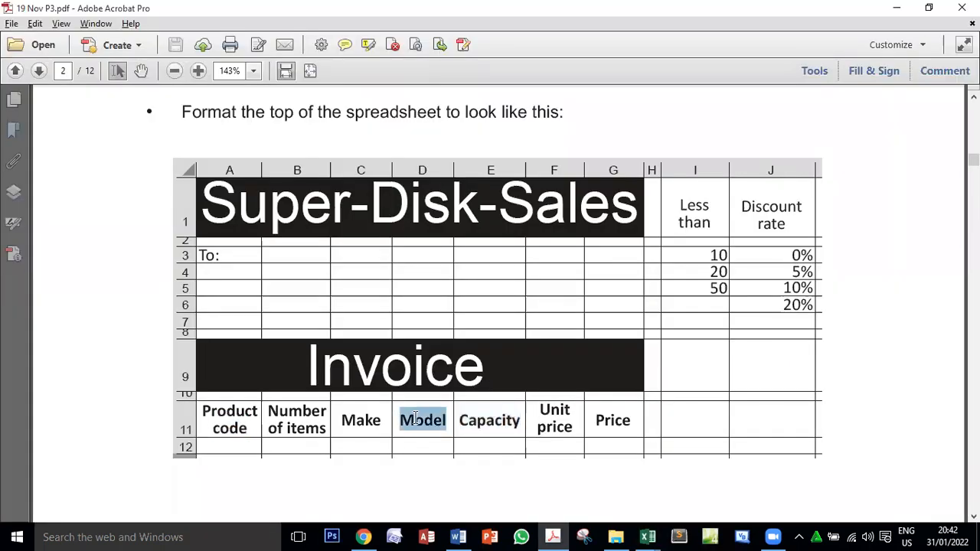
{"action": "double_click", "coordinate": [366, 418]}
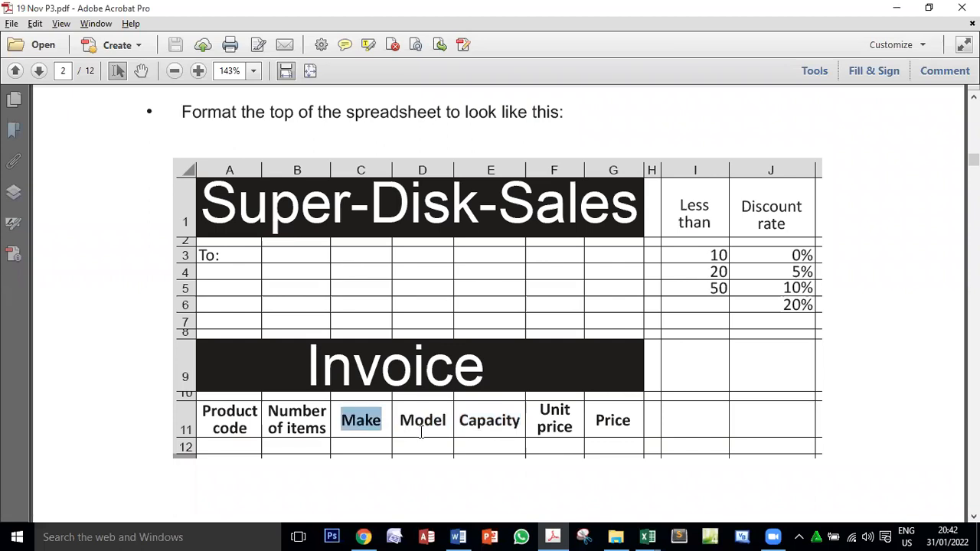
{"action": "key", "text": "alt+Tab"}
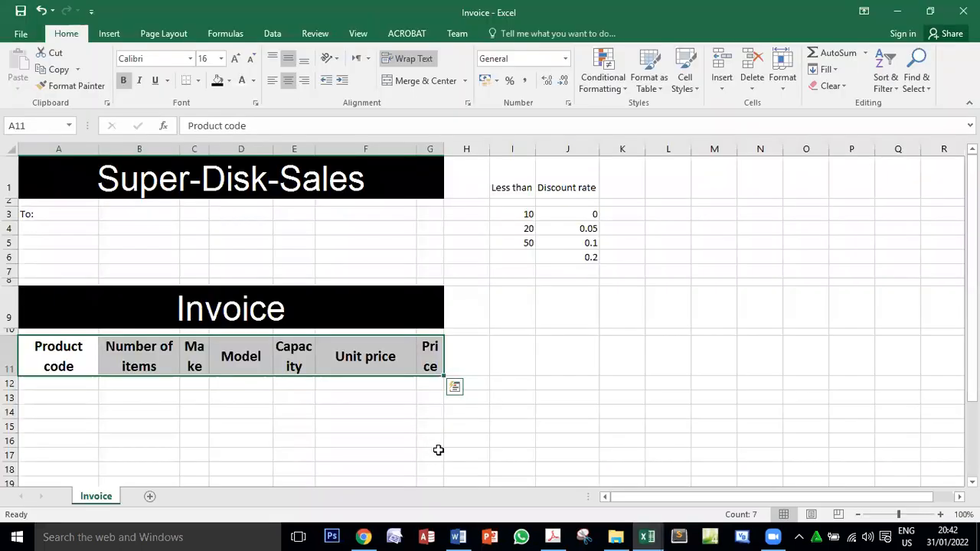
{"action": "key", "text": "alt+Tab"}
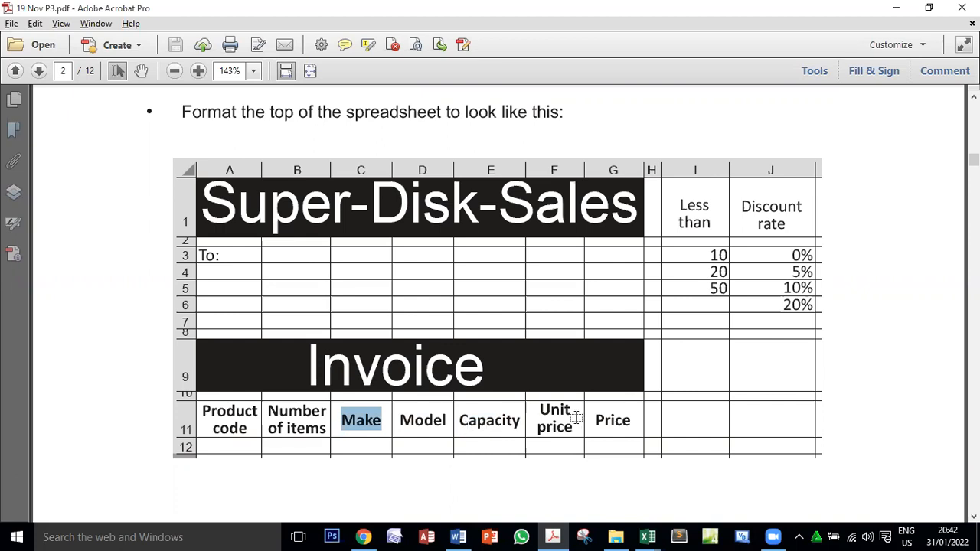
{"action": "key", "text": "alt+Tab"}
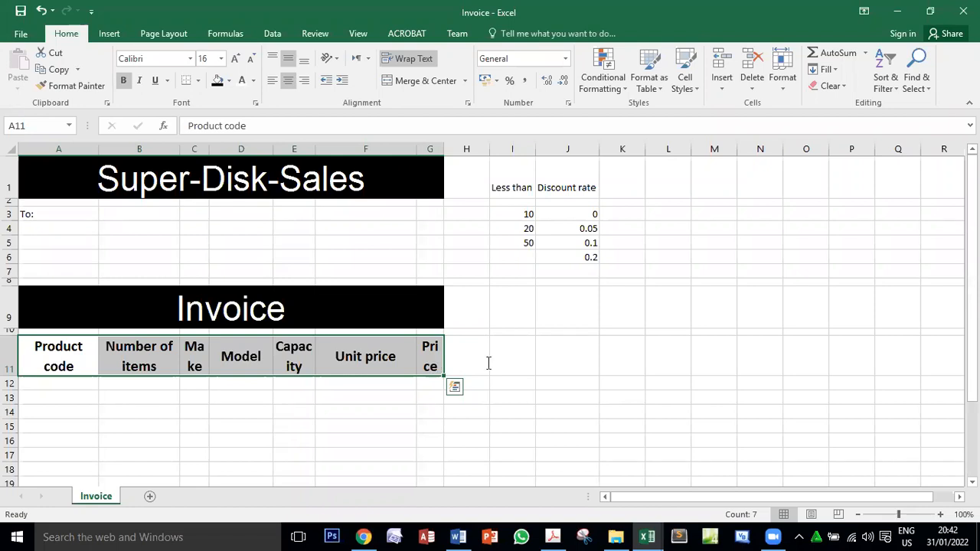
{"action": "key", "text": "alt+Tab"}
{"action": "key", "text": "alt+Tab"}
- Widen column G to fit Price on one line and narrow column F to split Unit price over two, following the exam paper
{"action": "left_click_drag", "start_coordinate": [444, 149], "coordinate": [460, 150]}
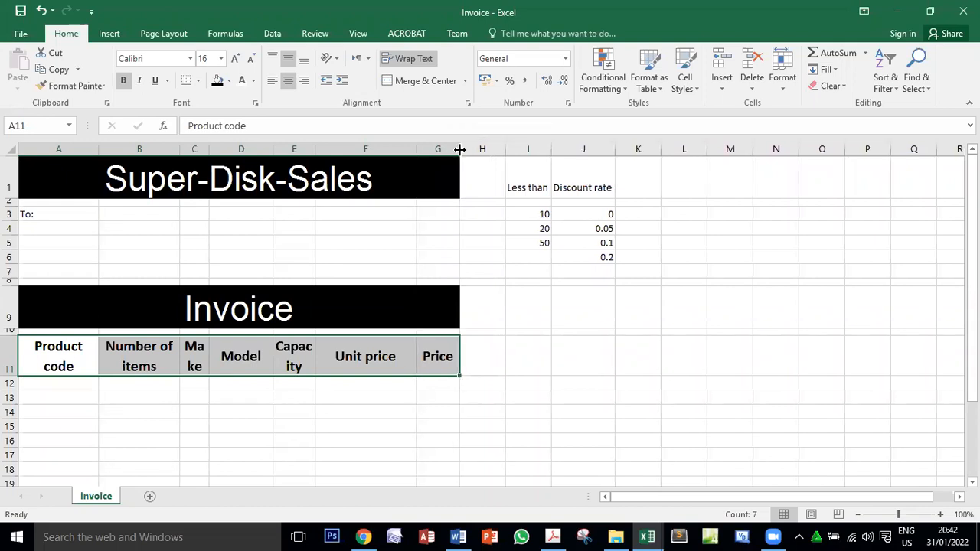
{"action": "key", "text": "alt+Tab"}
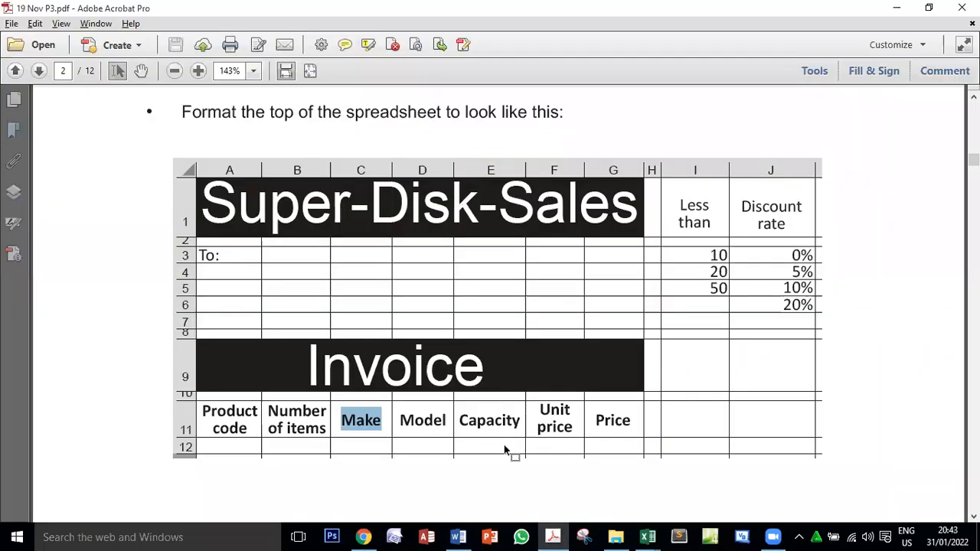
{"action": "key", "text": "alt+Tab"}
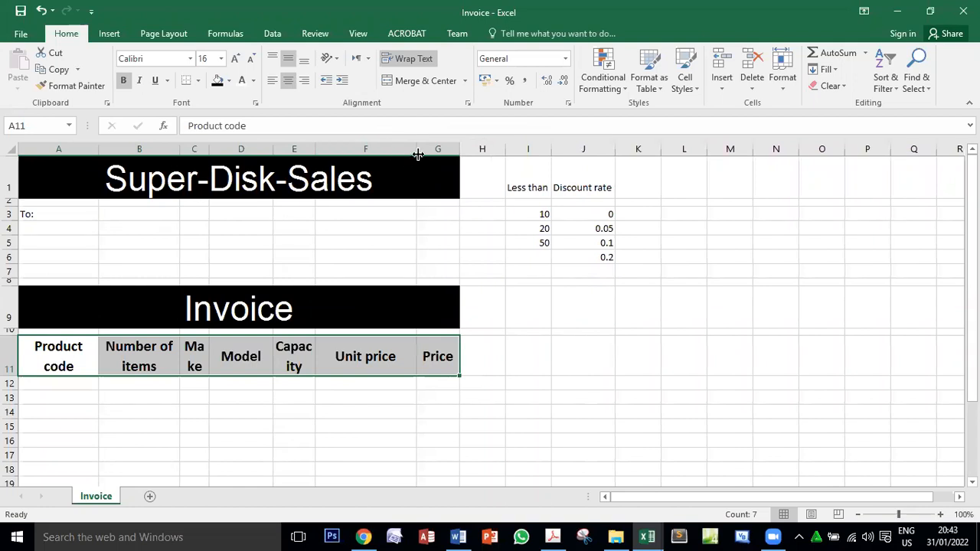
{"action": "left_click_drag", "start_coordinate": [418, 147], "coordinate": [381, 147]}
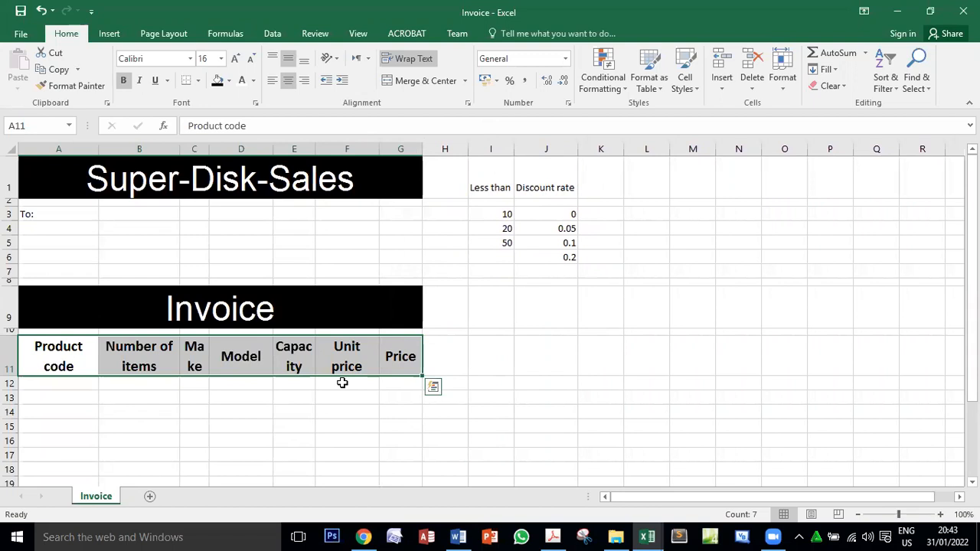
- Widen columns E and C so Capacity and Make each fit on one line, as in the exam paper's layout
{"action": "key", "text": "alt+Tab"}
{"action": "key", "text": "alt+Tab"}
{"action": "left_click_drag", "start_coordinate": [315, 147], "coordinate": [330, 147]}
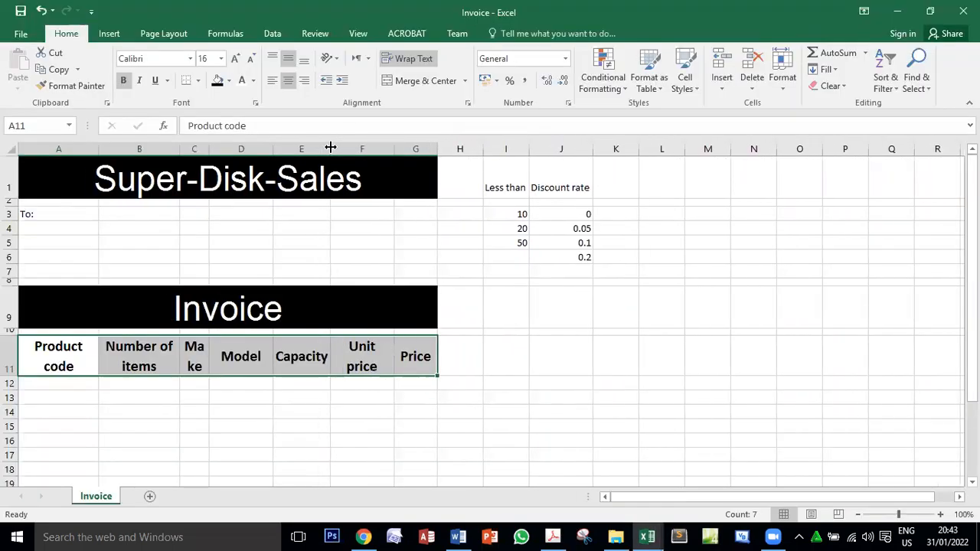
{"action": "key", "text": "alt+Tab"}
{"action": "key", "text": "alt+Tab"}
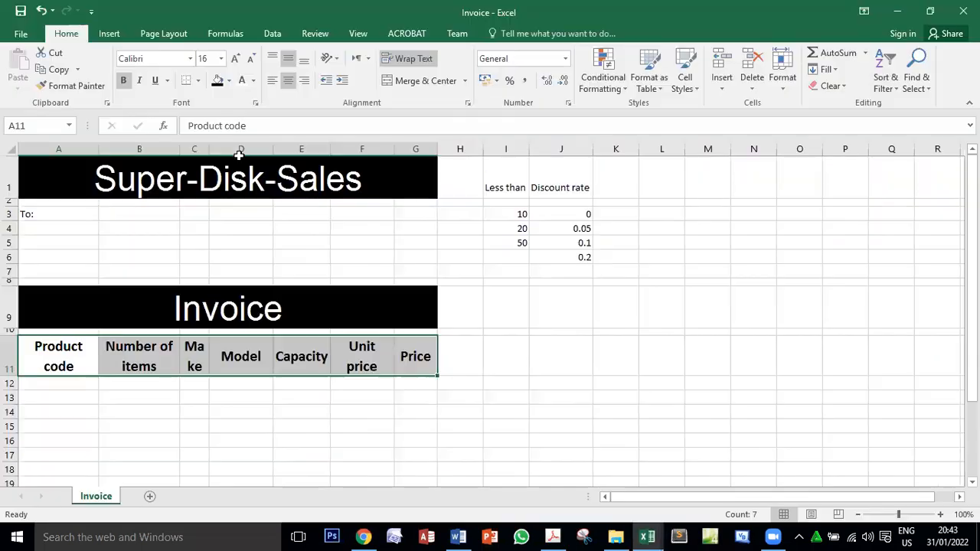
{"action": "left_click_drag", "start_coordinate": [205, 145], "coordinate": [230, 145]}
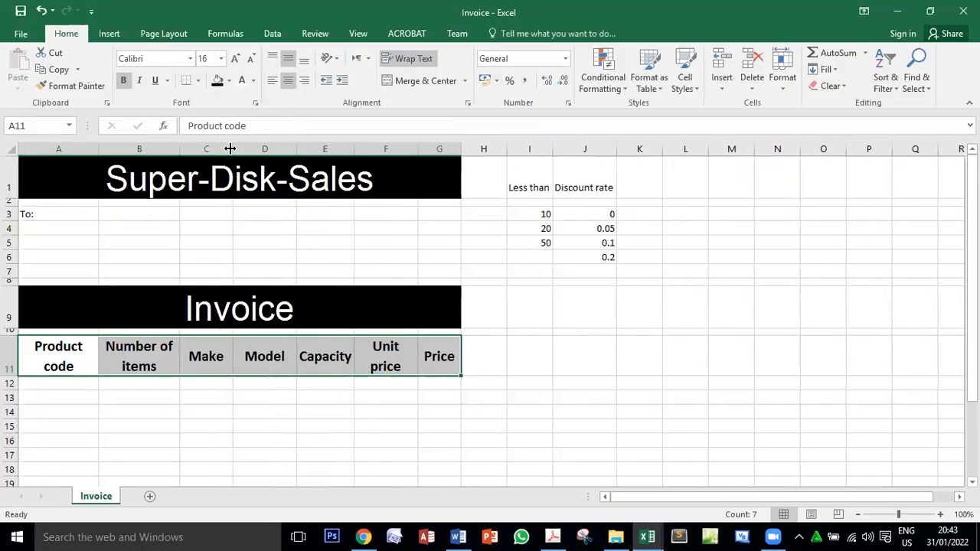
- Narrow column B so its heading breaks after Number, and compare the column headings with the exam paper
{"action": "key", "text": "alt+Tab"}
{"action": "key", "text": "alt+Tab"}
{"action": "left_click_drag", "start_coordinate": [177, 149], "coordinate": [170, 150]}
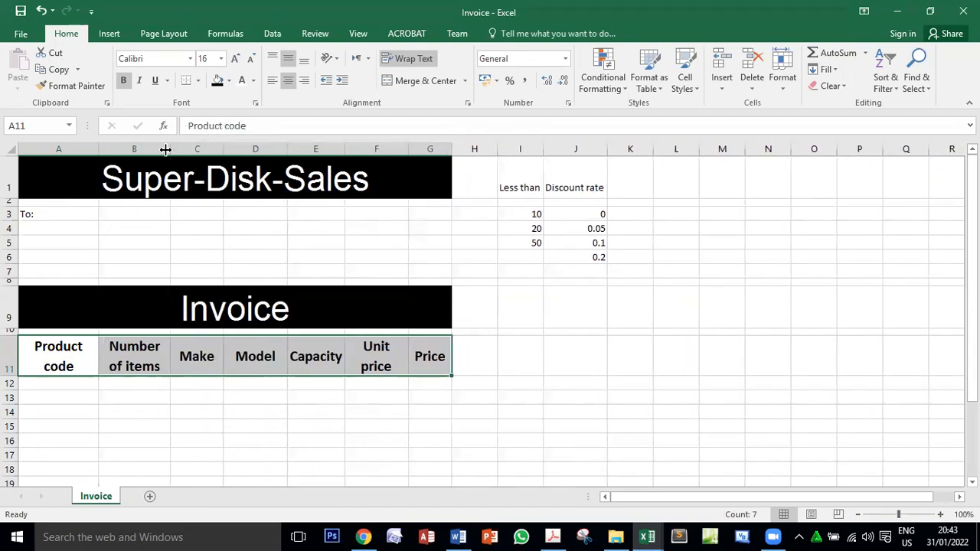
{"action": "key", "text": "alt+Tab"}
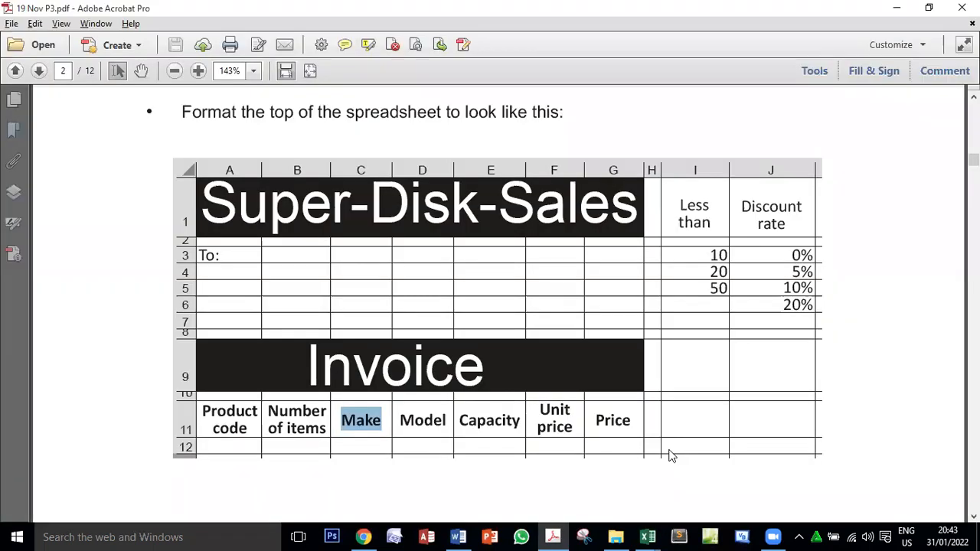
{"action": "key", "text": "alt+Tab"}
{"action": "key", "text": "alt+Tab"}
{"action": "key", "text": "alt+Tab"}
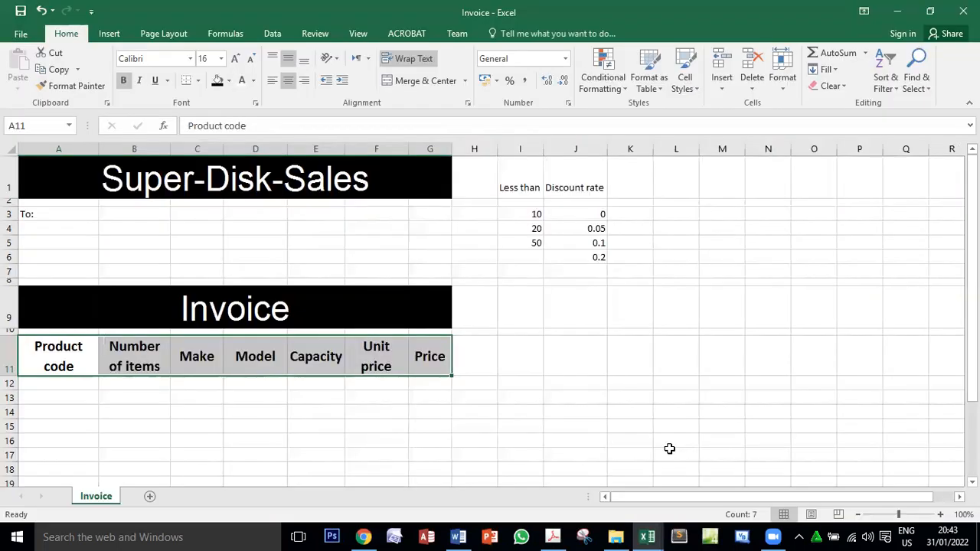
- Check the exam paper's Less than and Discount rate headings, then wrap I1:J1 and centre them horizontally and vertically
{"action": "key", "text": "alt+Tab"}
{"action": "left_click_drag", "start_coordinate": [685, 201], "coordinate": [736, 219]}
{"action": "key", "text": "alt+Tab"}
{"action": "left_click_drag", "start_coordinate": [512, 185], "coordinate": [565, 187]}
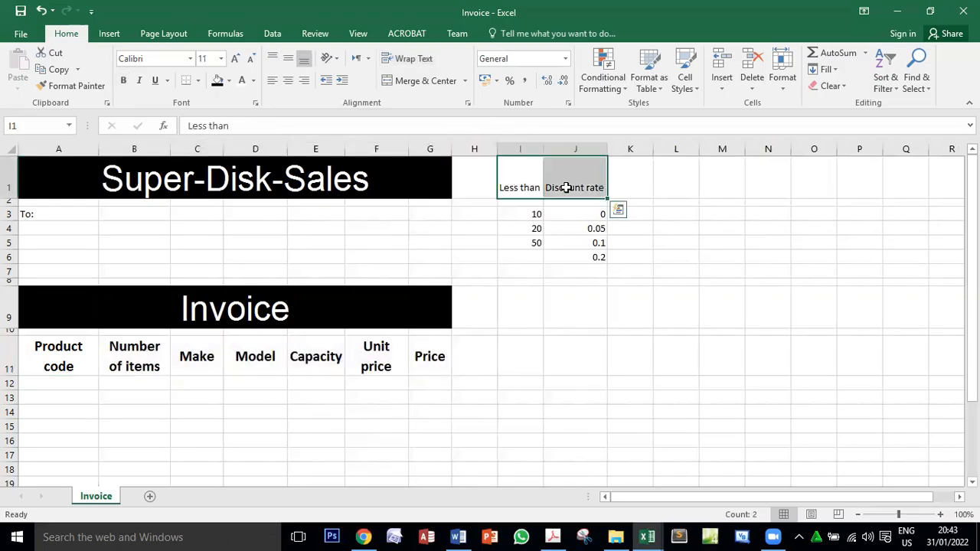
{"action": "left_click", "coordinate": [408, 59]}
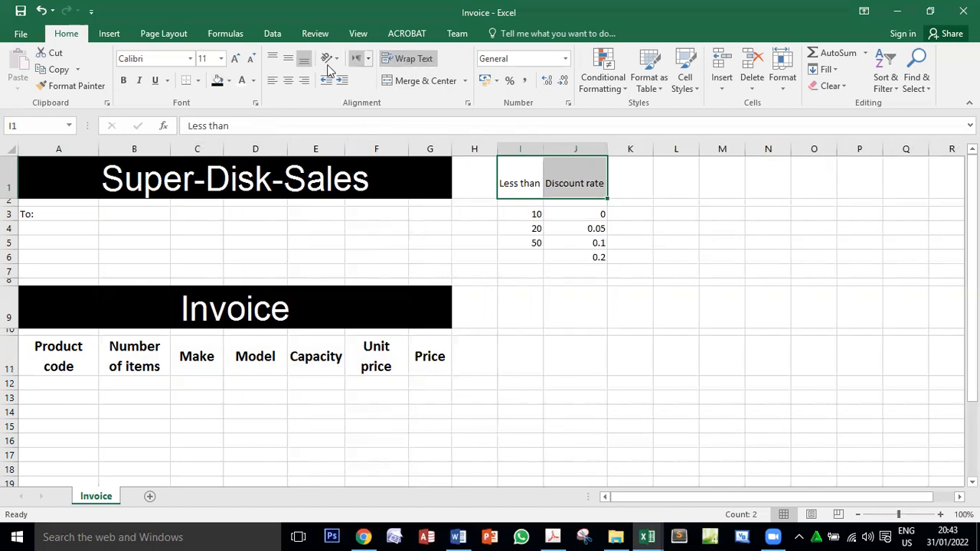
{"action": "left_click", "coordinate": [288, 80]}
{"action": "left_click", "coordinate": [287, 61]}
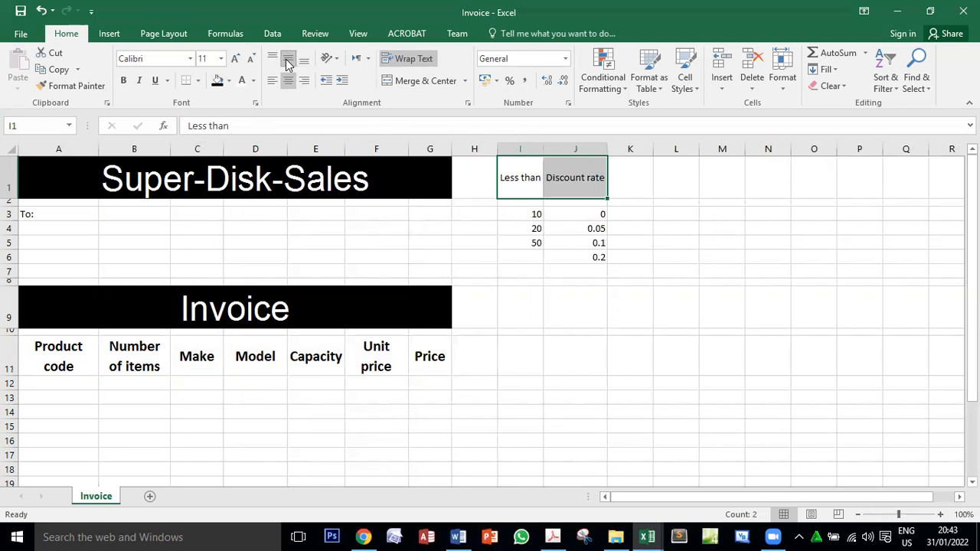
- Compare the Less than and Discount rate headings with the exam paper and enlarge I1:J1 to font size 14
{"action": "key", "text": "alt+Tab"}
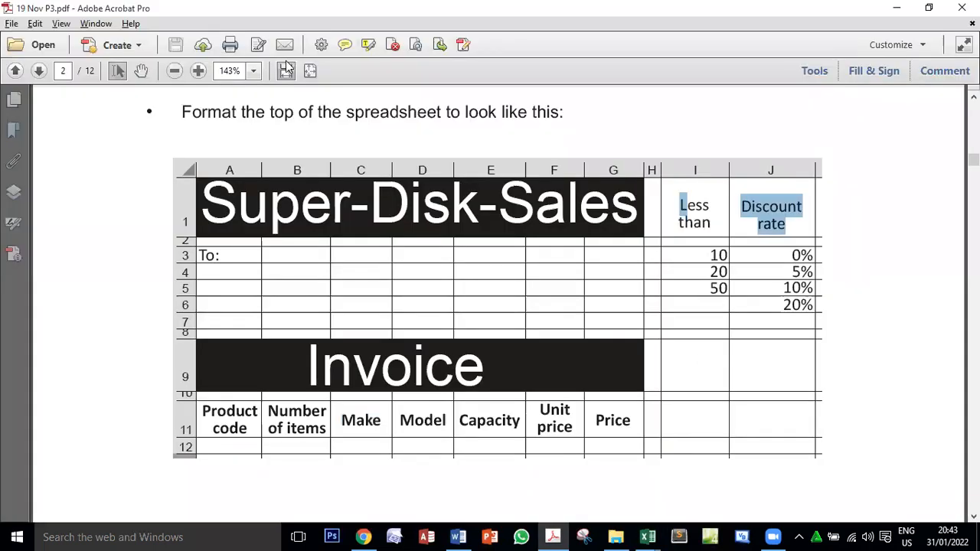
{"action": "key", "text": "alt+Tab"}
{"action": "left_click", "coordinate": [235, 61]}
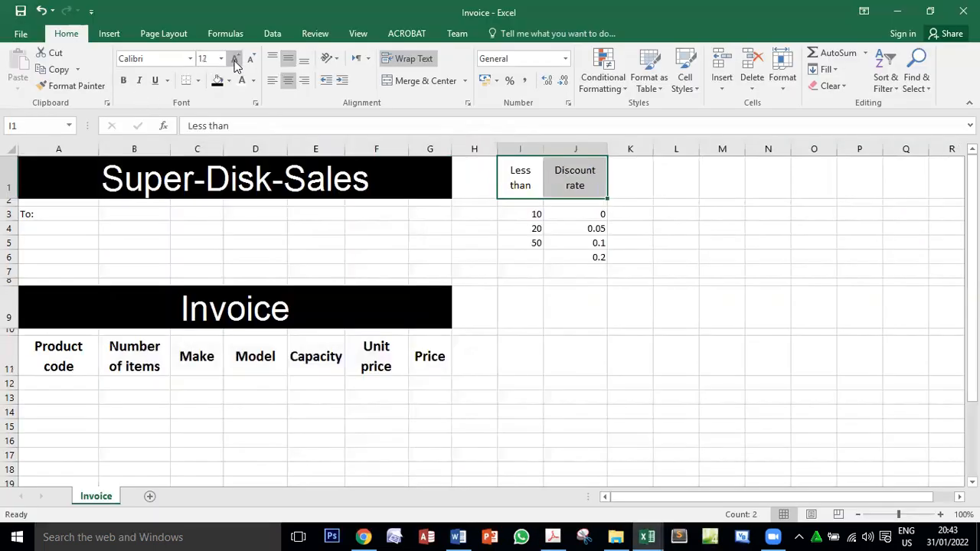
{"action": "left_click", "coordinate": [235, 61]}
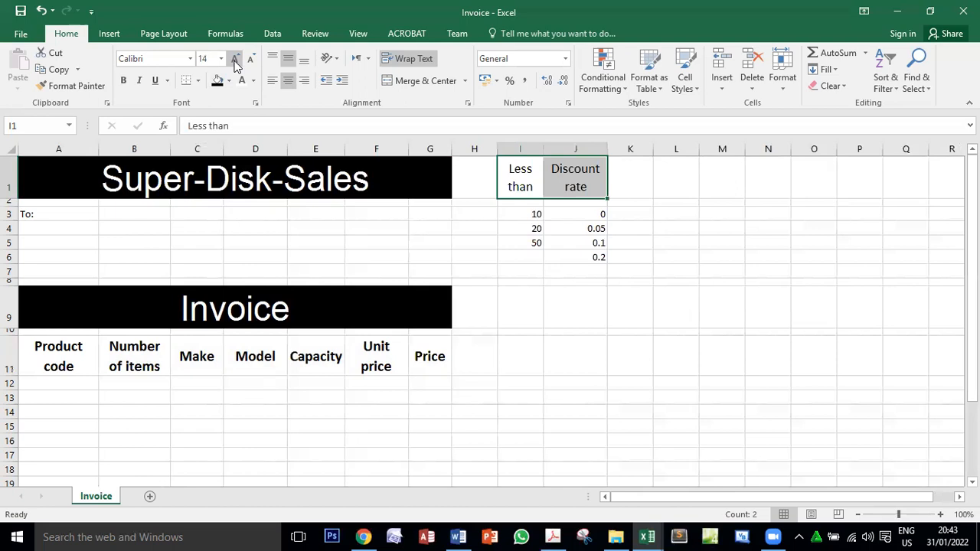
- Check the discount rates in the exam paper and format J3:J6 as percentages without decimals
{"action": "key", "text": "alt+Tab"}
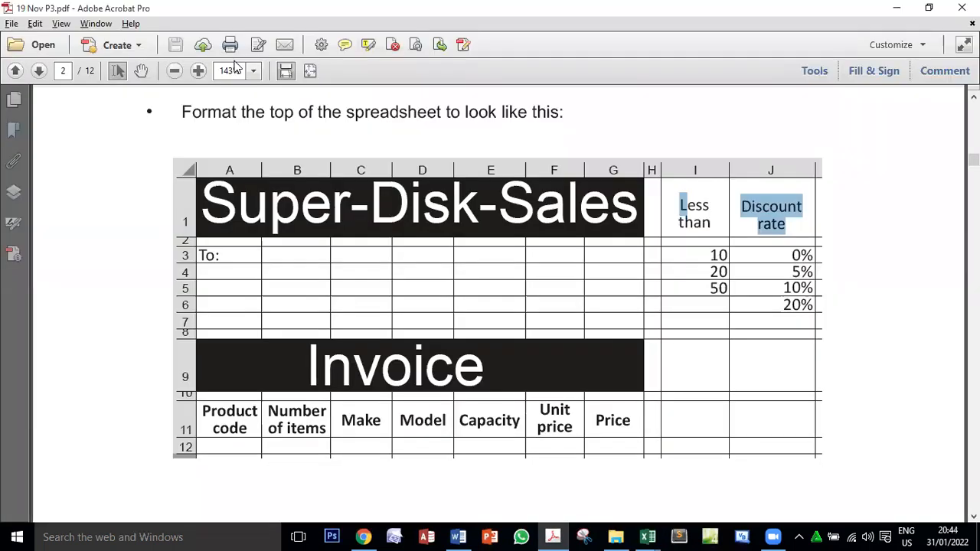
{"action": "left_click", "coordinate": [801, 254]}
{"action": "double_click", "coordinate": [802, 256]}
{"action": "double_click", "coordinate": [802, 273]}
{"action": "double_click", "coordinate": [802, 289]}
{"action": "double_click", "coordinate": [802, 304]}
{"action": "double_click", "coordinate": [804, 256]}
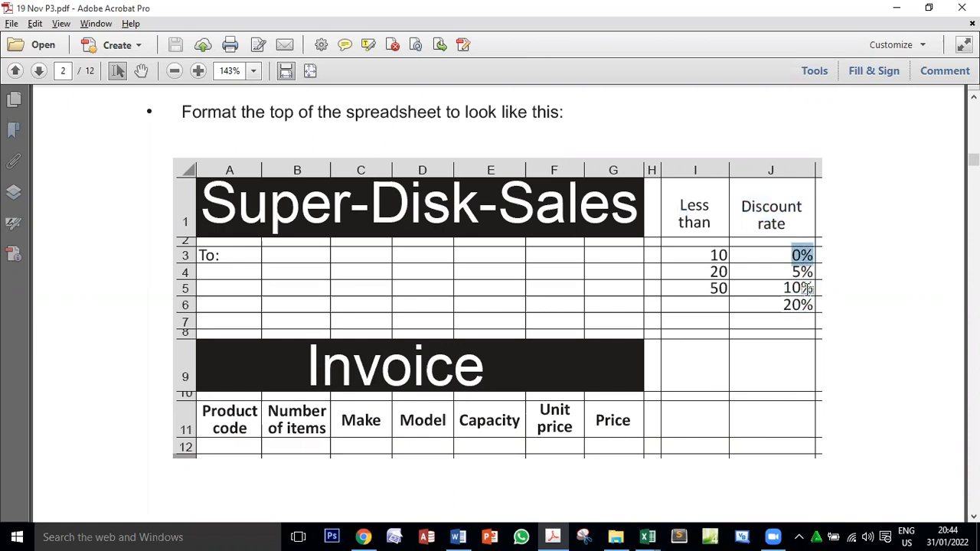
{"action": "key", "text": "alt+Tab"}
{"action": "left_click_drag", "start_coordinate": [585, 214], "coordinate": [590, 254]}
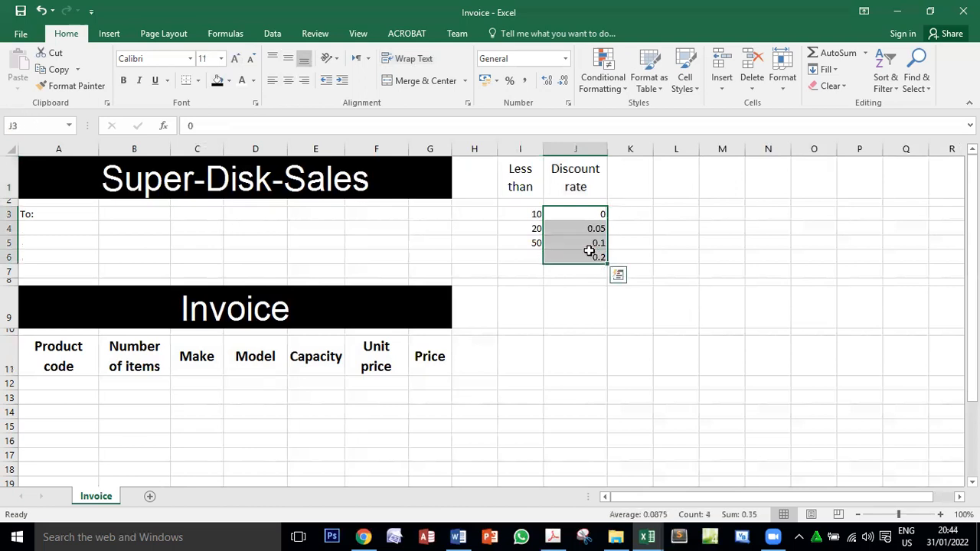
{"action": "left_click", "coordinate": [510, 82]}
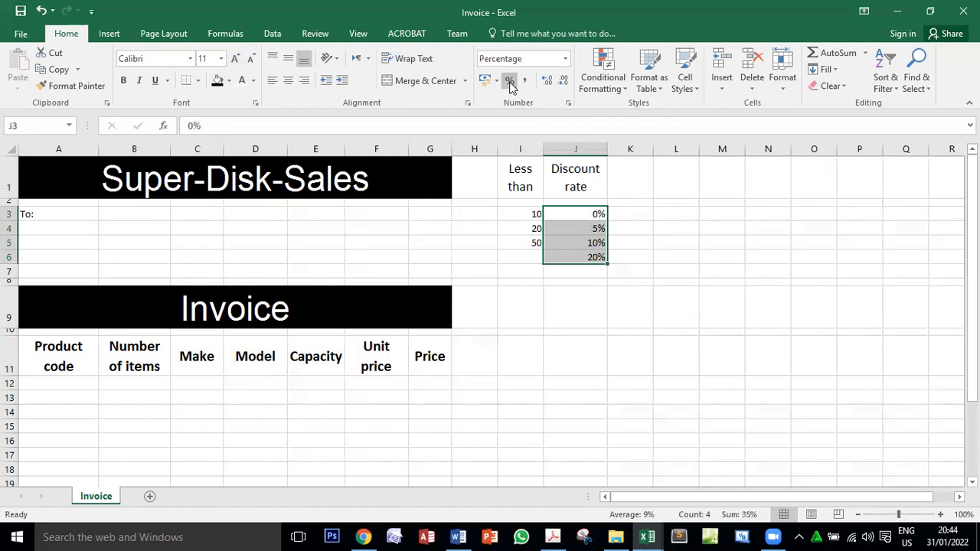
- Compare the sheet with the exam paper's layout and narrow column H to a thin spacer column
{"action": "key", "text": "alt+Tab"}
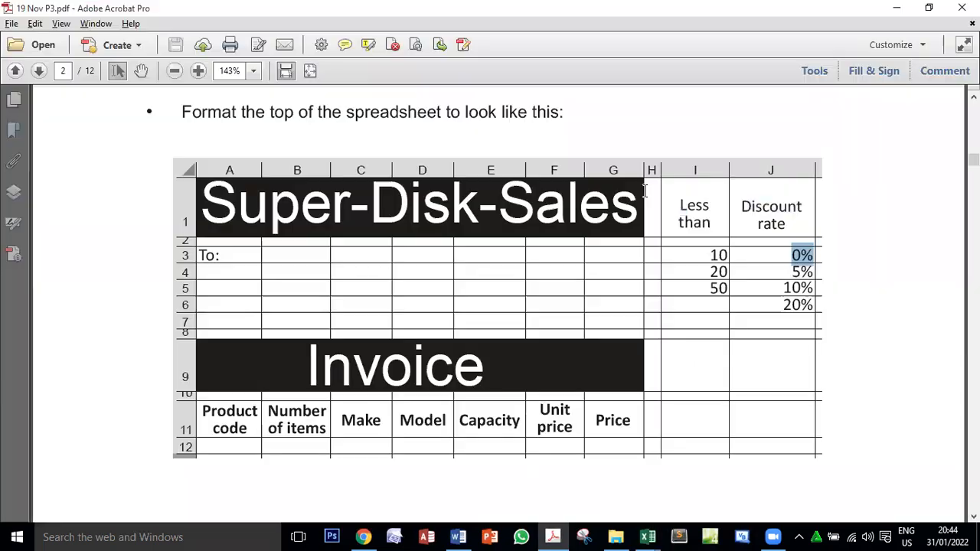
{"action": "scroll", "coordinate": [802, 264], "scroll_direction": "down", "scroll_amount": 2}
{"action": "scroll", "coordinate": [689, 253], "scroll_direction": "down", "scroll_amount": 1}
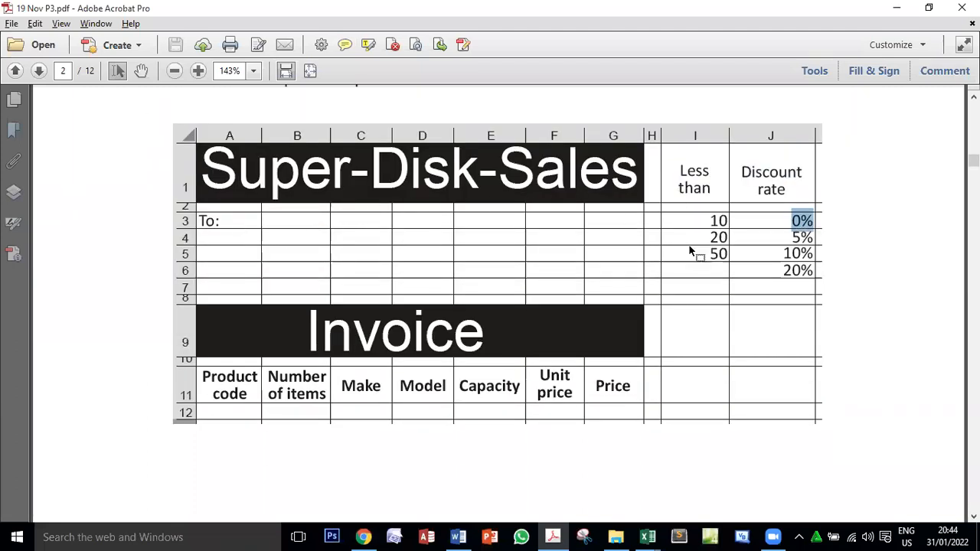
{"action": "key", "text": "alt+Tab"}
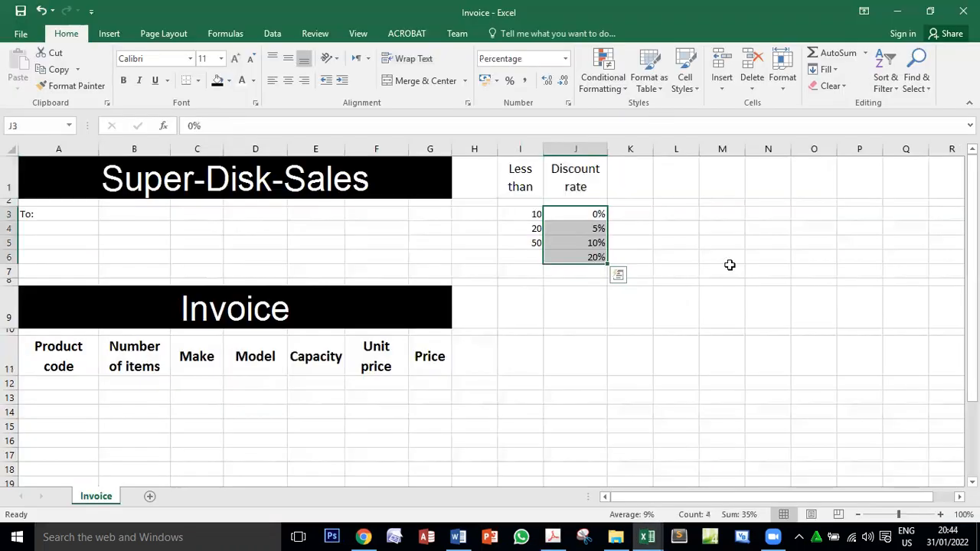
{"action": "key", "text": "alt+Tab"}
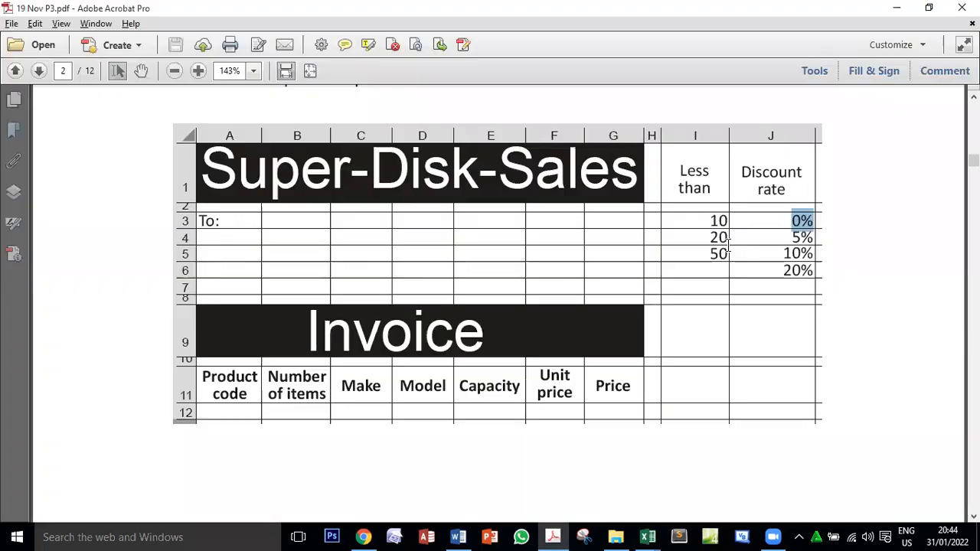
{"action": "left_click", "coordinate": [652, 136]}
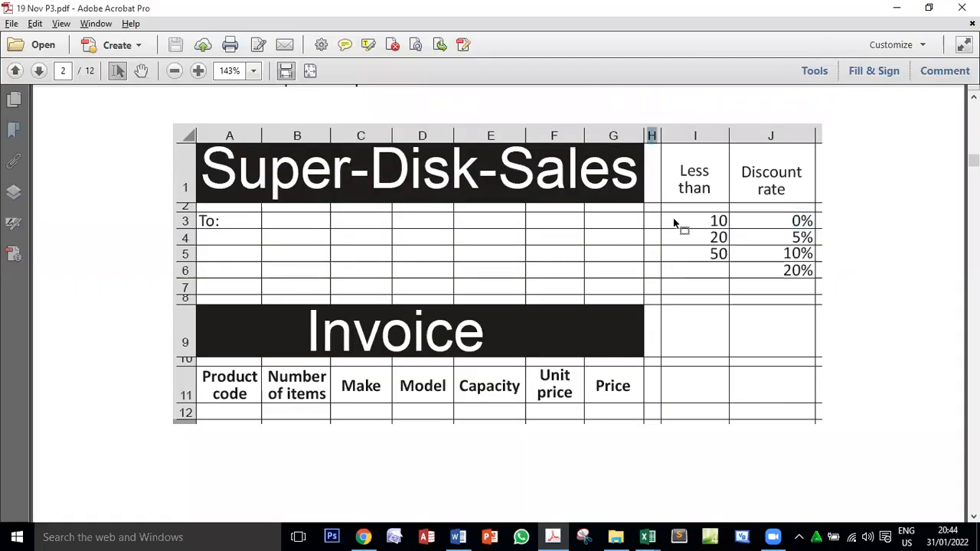
{"action": "key", "text": "alt+Tab"}
{"action": "left_click_drag", "start_coordinate": [501, 151], "coordinate": [474, 151]}
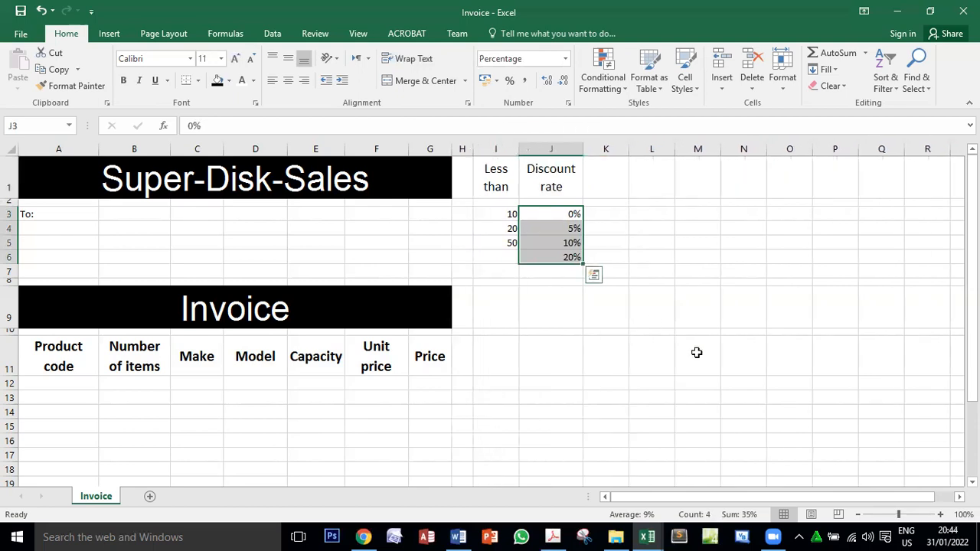
{"action": "key", "text": "alt+Tab"}
{"action": "key", "text": "alt+Tab"}
{"action": "left_click_drag", "start_coordinate": [474, 151], "coordinate": [468, 147]}
- Read the exam paper's instruction for the bottom of the sheet and make A24, D25 and F24:F26 bold
{"action": "key", "text": "alt+Tab"}
{"action": "scroll", "coordinate": [724, 386], "scroll_direction": "down", "scroll_amount": 10}
{"action": "scroll", "coordinate": [723, 380], "scroll_direction": "down", "scroll_amount": 6}
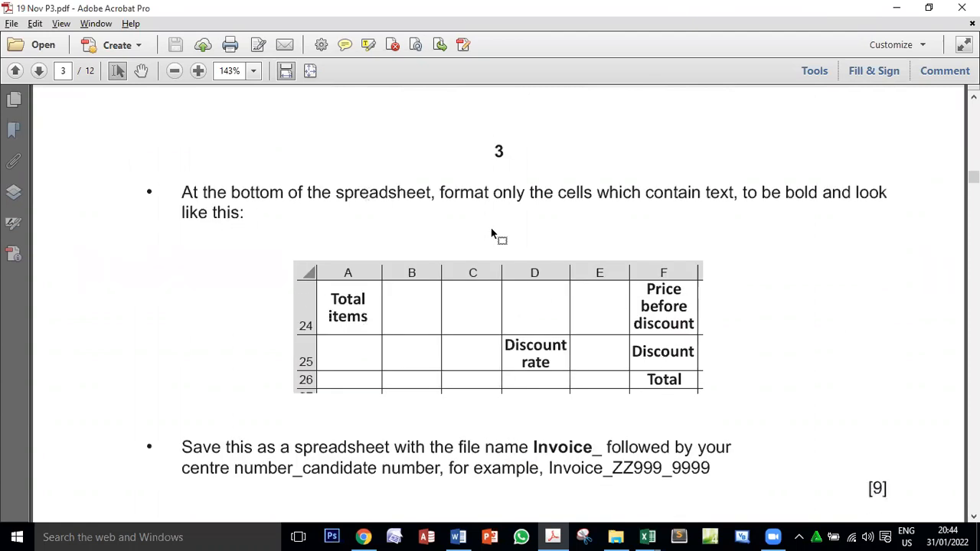
{"action": "key", "text": "alt+Tab"}
{"action": "scroll", "coordinate": [536, 276], "scroll_direction": "down", "scroll_amount": 3}
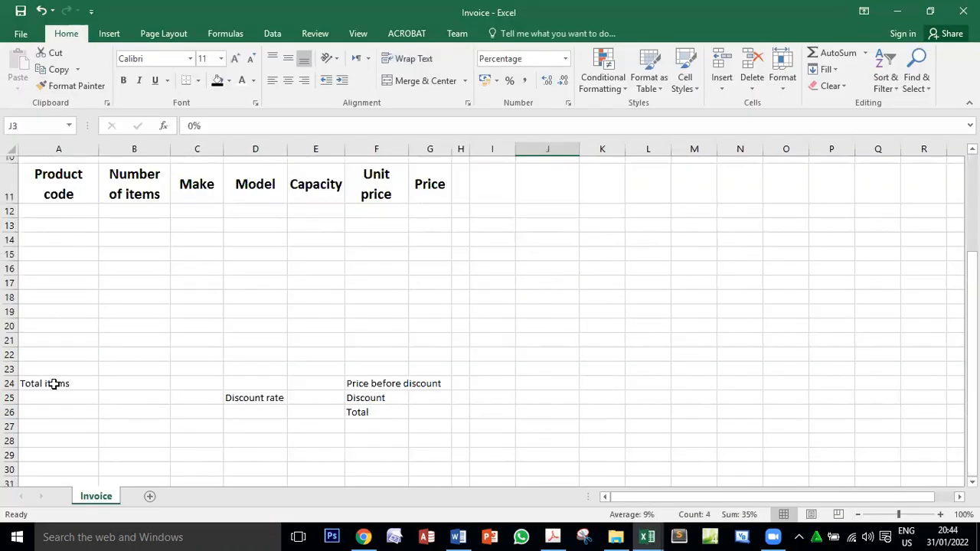
{"action": "key", "text": "alt+Tab"}
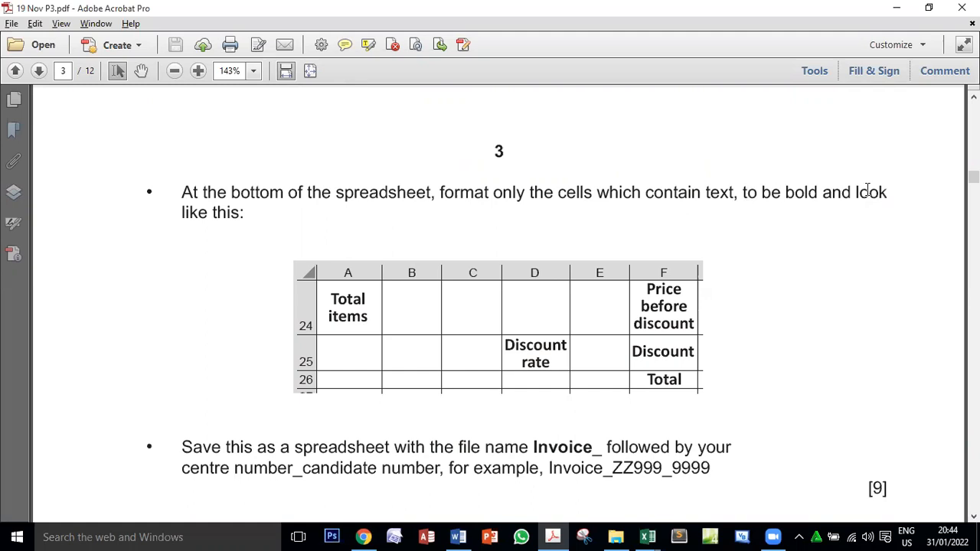
{"action": "key", "text": "alt+Tab"}
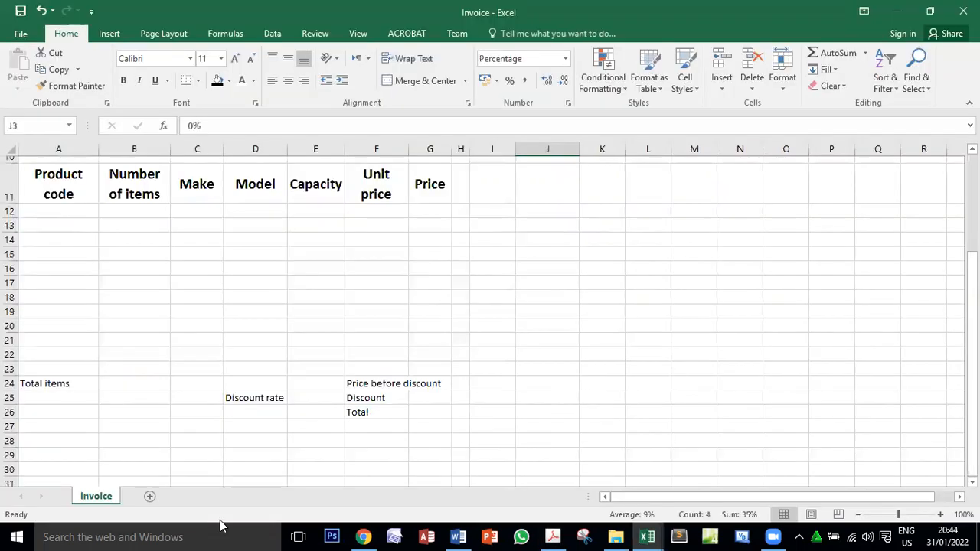
{"action": "left_click", "coordinate": [74, 385]}
{"action": "left_click", "coordinate": [124, 81]}
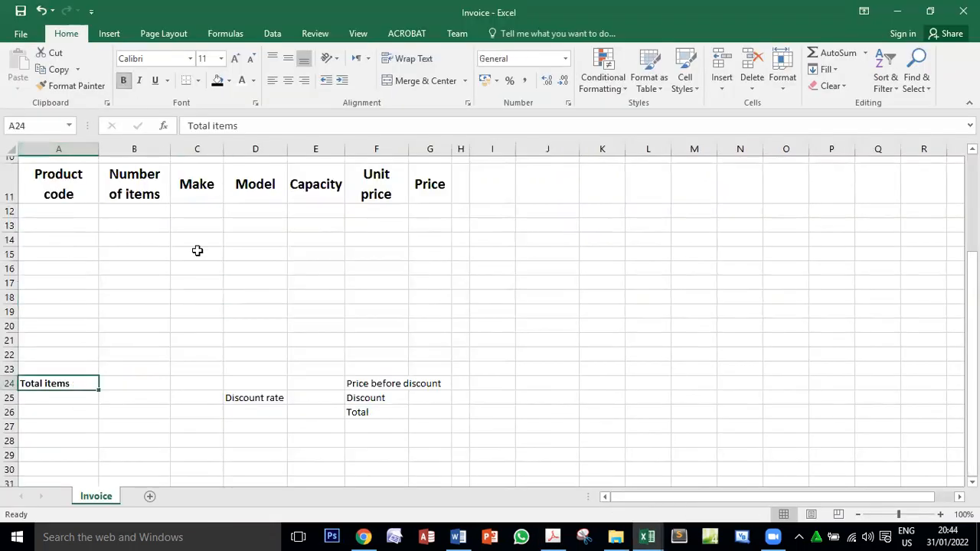
{"action": "left_click", "coordinate": [256, 398]}
{"action": "left_click", "coordinate": [123, 80]}
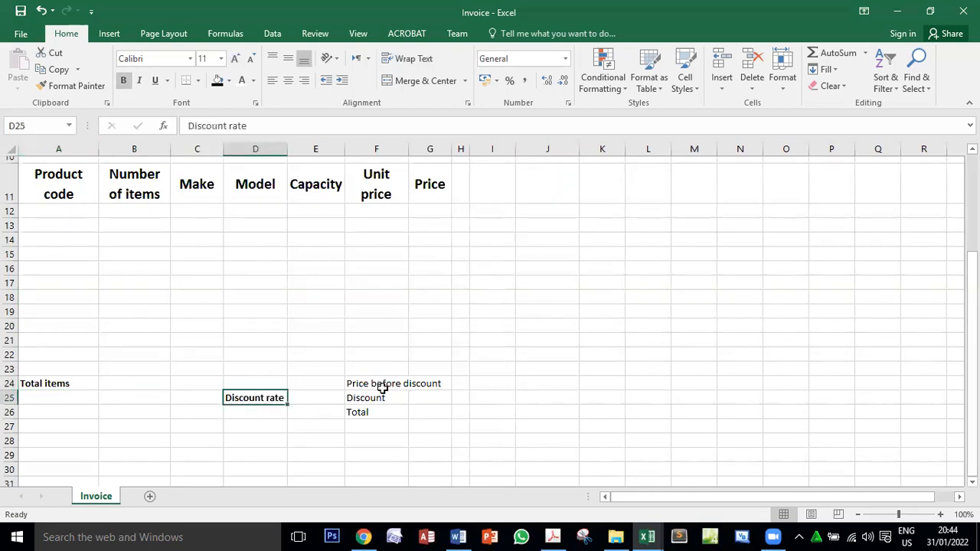
{"action": "left_click_drag", "start_coordinate": [380, 385], "coordinate": [383, 412]}
{"action": "left_click", "coordinate": [124, 80]}
- Wrap the text in F24:F26 and centre it horizontally and vertically, matching the exam paper
{"action": "key", "text": "alt+Tab"}
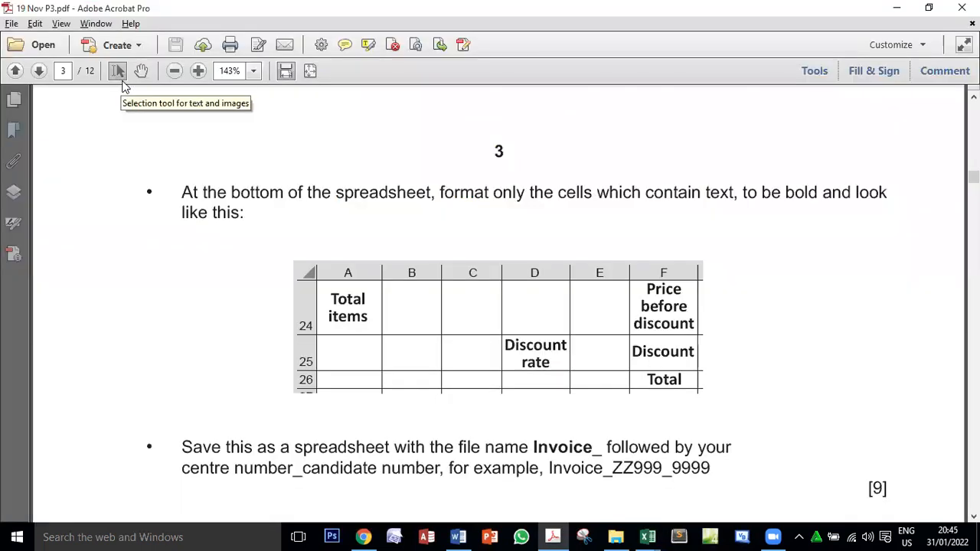
{"action": "key", "text": "alt+Tab"}
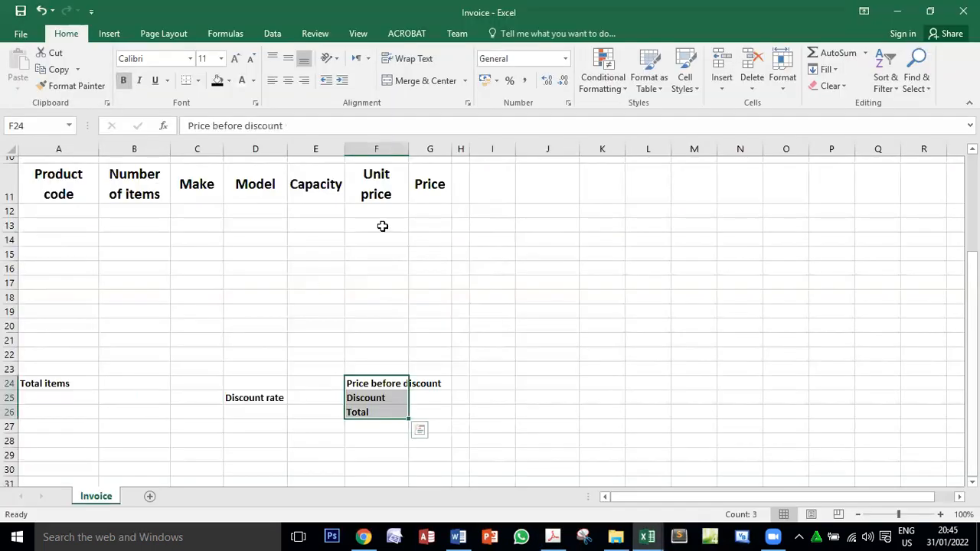
{"action": "left_click", "coordinate": [422, 59]}
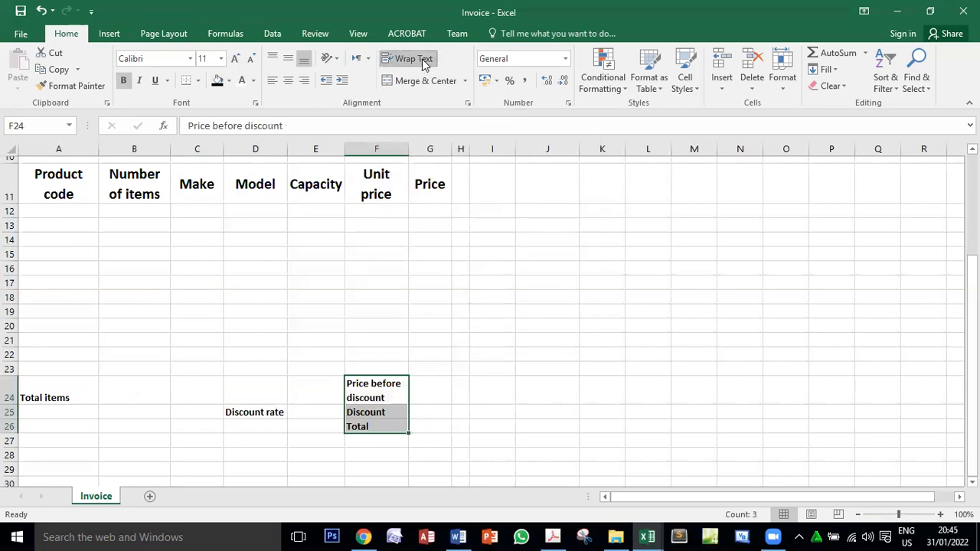
{"action": "key", "text": "alt+Tab"}
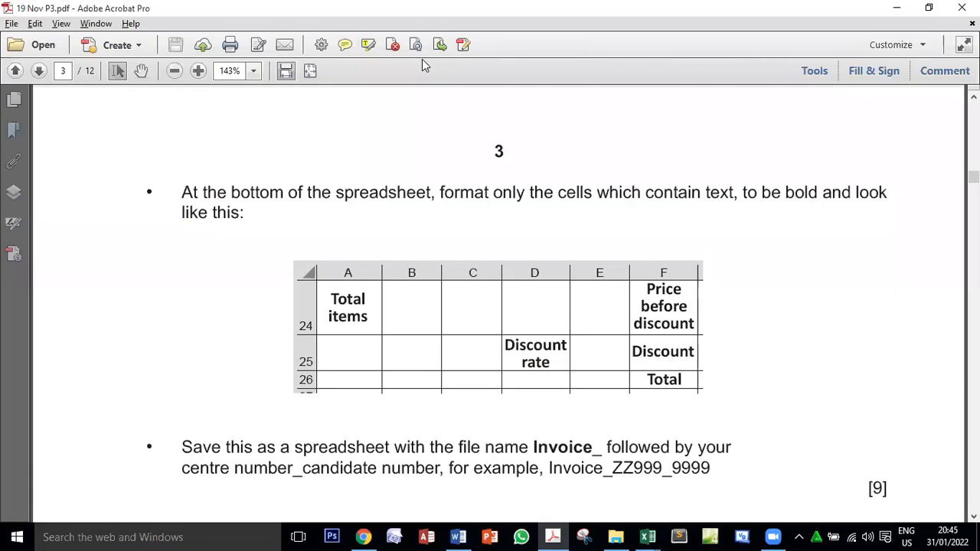
{"action": "key", "text": "alt+Tab"}
{"action": "key", "text": "alt+Tab"}
{"action": "key", "text": "alt+Tab"}
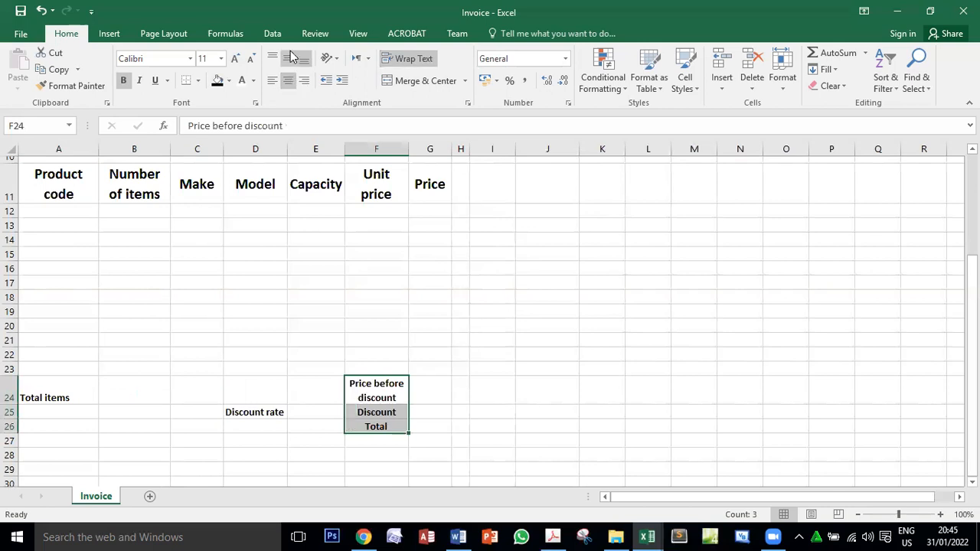
{"action": "left_click", "coordinate": [288, 60]}
{"action": "key", "text": "alt+Tab"}
{"action": "key", "text": "alt+Tab"}
- Wrap the Discount rate label in D25 and centre it horizontally and vertically
{"action": "left_click", "coordinate": [255, 409]}
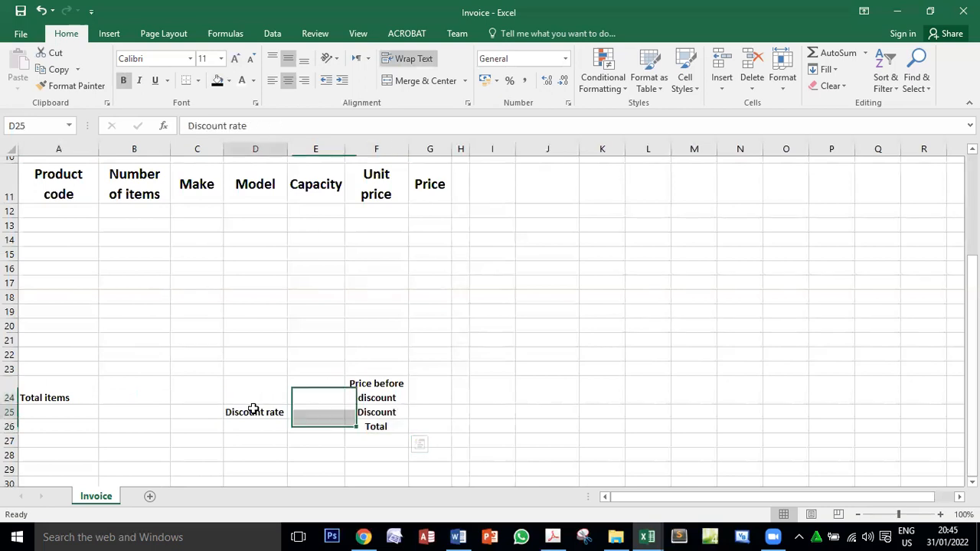
{"action": "left_click", "coordinate": [418, 63]}
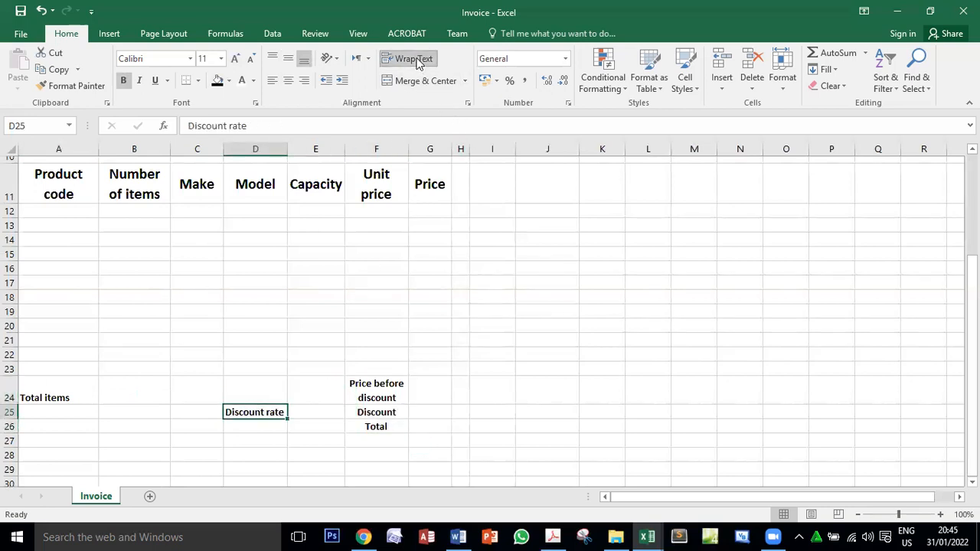
{"action": "left_click", "coordinate": [289, 82]}
{"action": "left_click", "coordinate": [288, 61]}
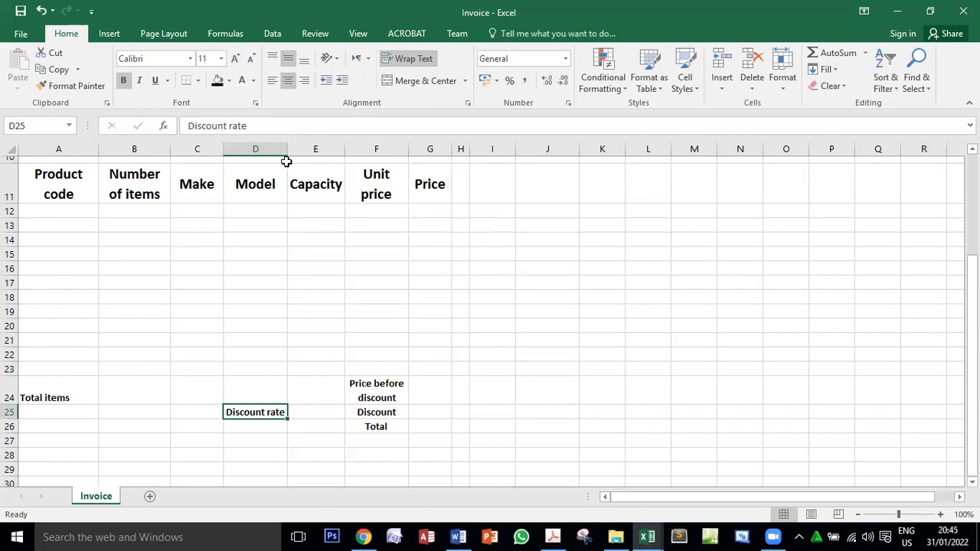
- Narrow column D slightly and make row 25 taller so Discount rate fits on two lines, as in the exam paper
{"action": "left_click_drag", "start_coordinate": [289, 149], "coordinate": [282, 149]}
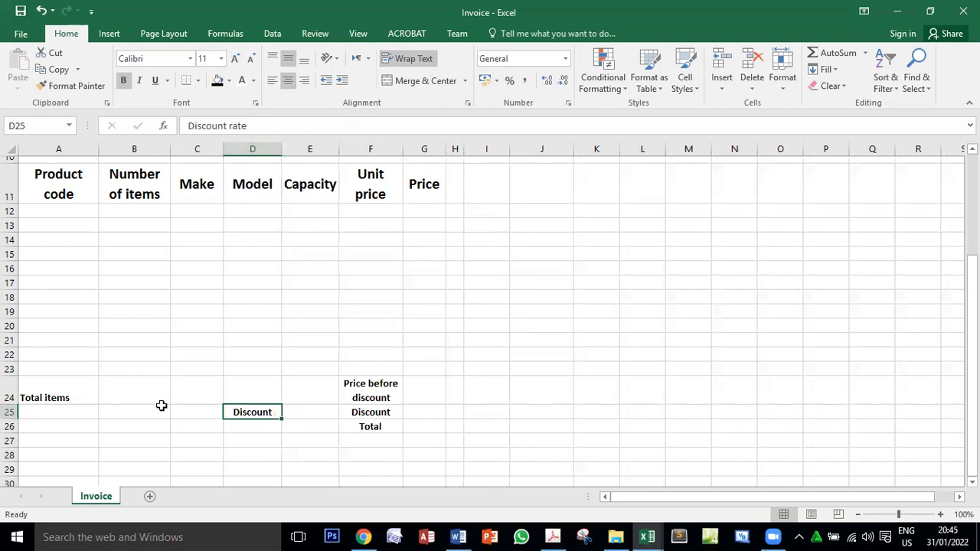
{"action": "left_click_drag", "start_coordinate": [13, 419], "coordinate": [14, 436]}
{"action": "key", "text": "alt+Tab"}
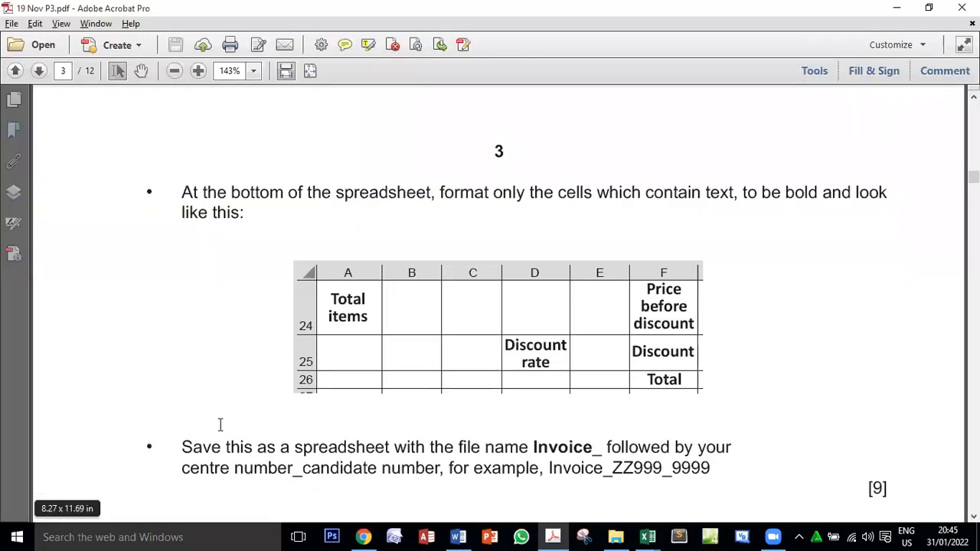
{"action": "key", "text": "alt+Tab"}
- Wrap the Total items label in A24 and centre it horizontally and vertically
{"action": "left_click", "coordinate": [89, 387]}
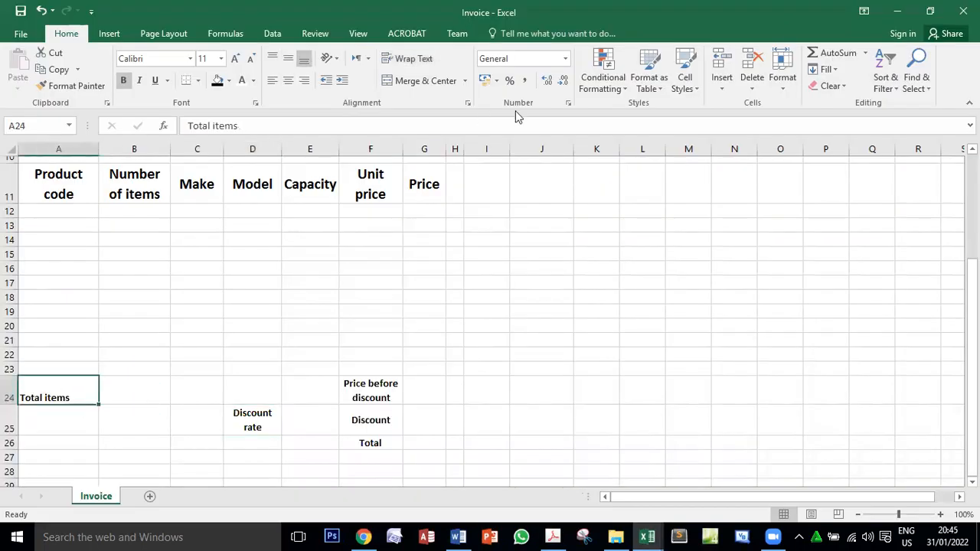
{"action": "left_click", "coordinate": [420, 63]}
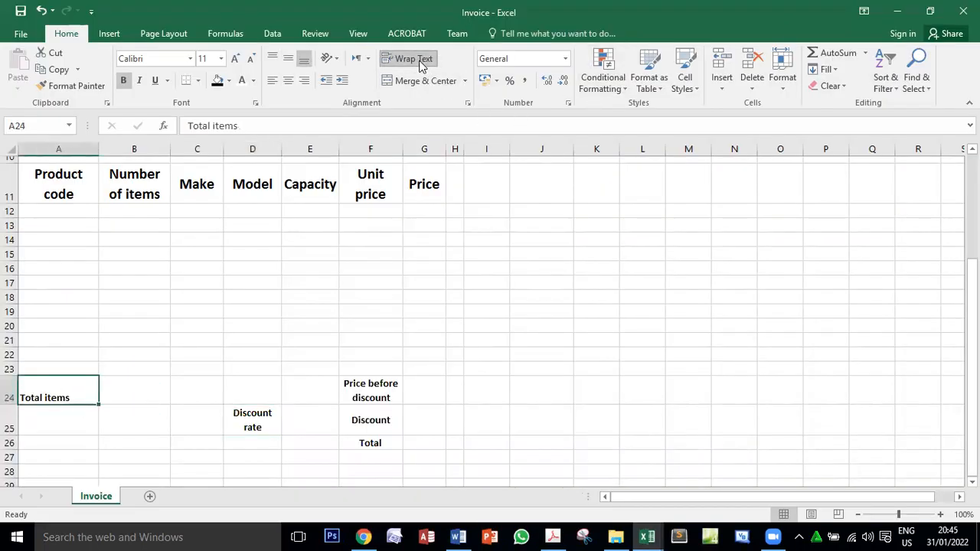
{"action": "left_click", "coordinate": [289, 82]}
{"action": "left_click", "coordinate": [290, 61]}
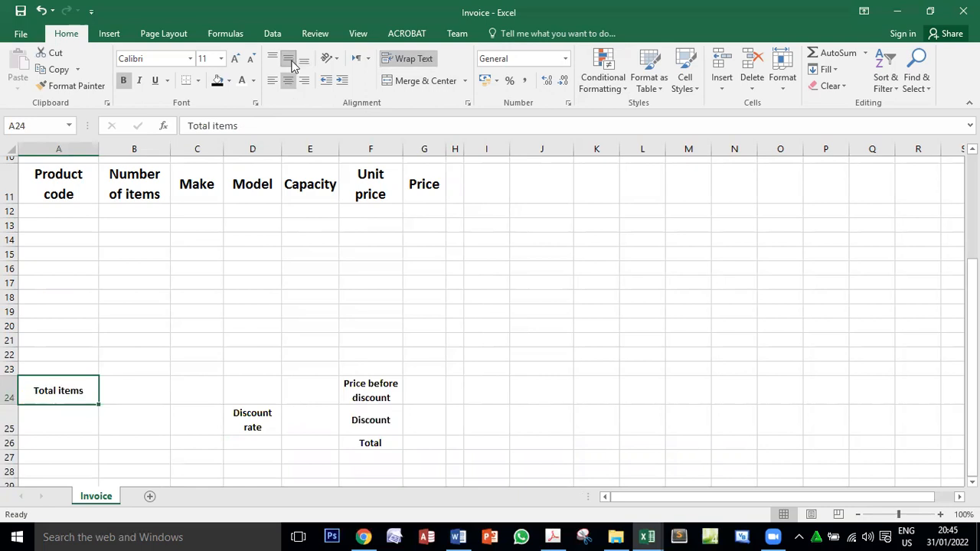
- Narrow column A towards the exam paper's two-line Total items layout, keeping the word Product whole in A11
{"action": "key", "text": "alt+Tab"}
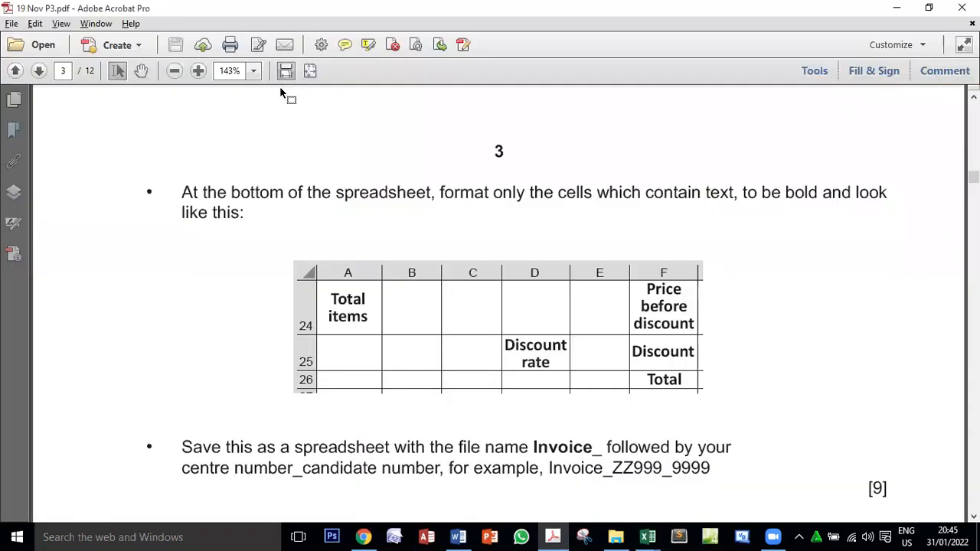
{"action": "key", "text": "alt+Tab"}
{"action": "left_click_drag", "start_coordinate": [98, 151], "coordinate": [61, 151]}
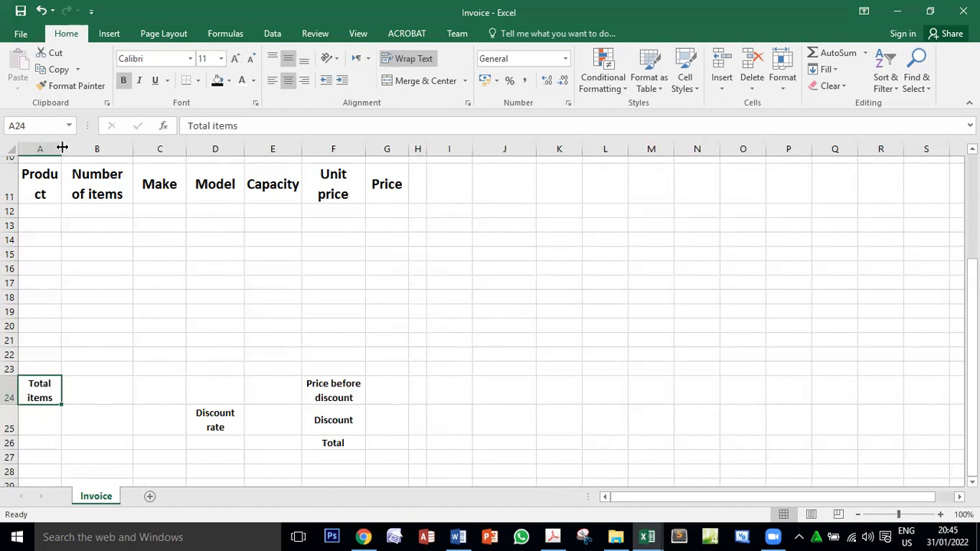
{"action": "left_click_drag", "start_coordinate": [62, 147], "coordinate": [85, 149]}
{"action": "key", "text": "alt+Tab"}
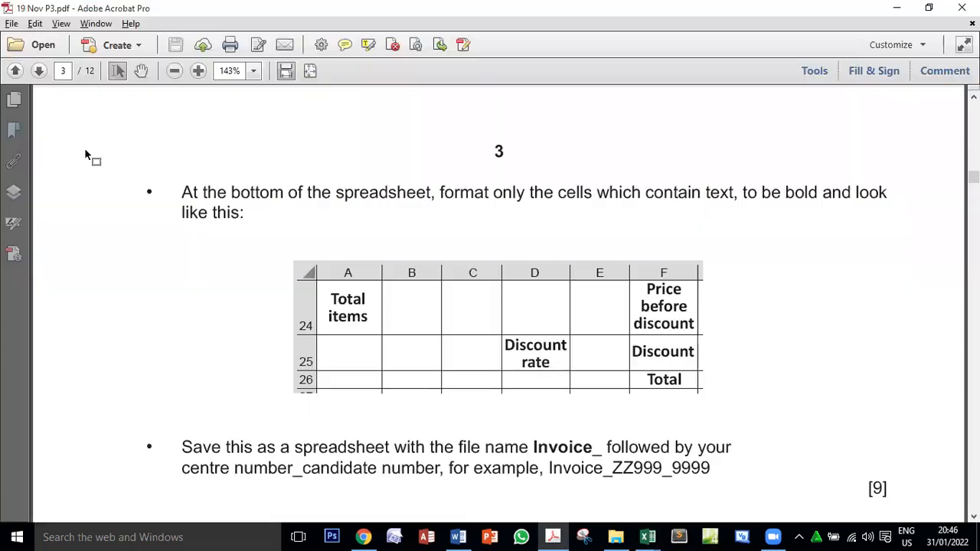
- Increase the font size of the Total items label in A24 and the Discount rate label in D25 to 14
{"action": "key", "text": "alt+Tab"}
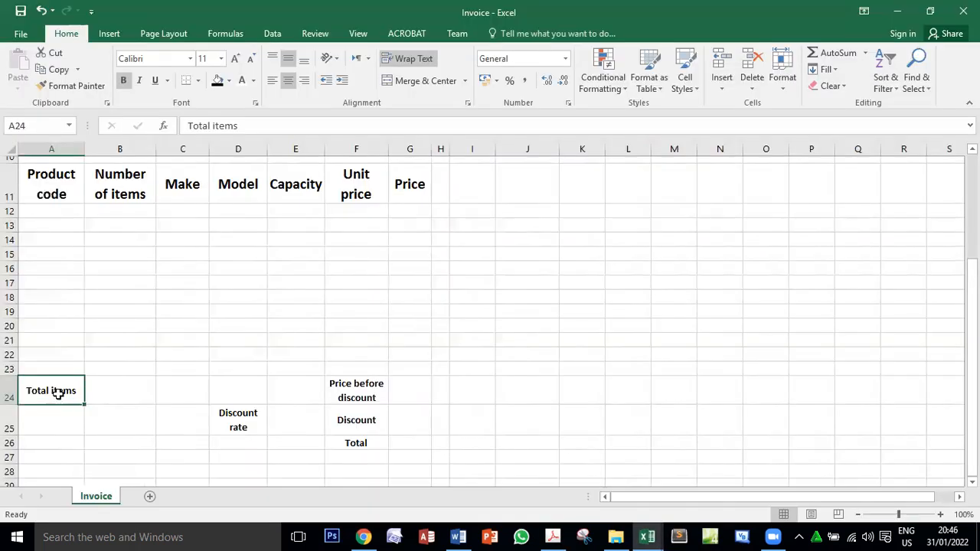
{"action": "left_click", "coordinate": [235, 61]}
{"action": "left_click", "coordinate": [235, 61]}
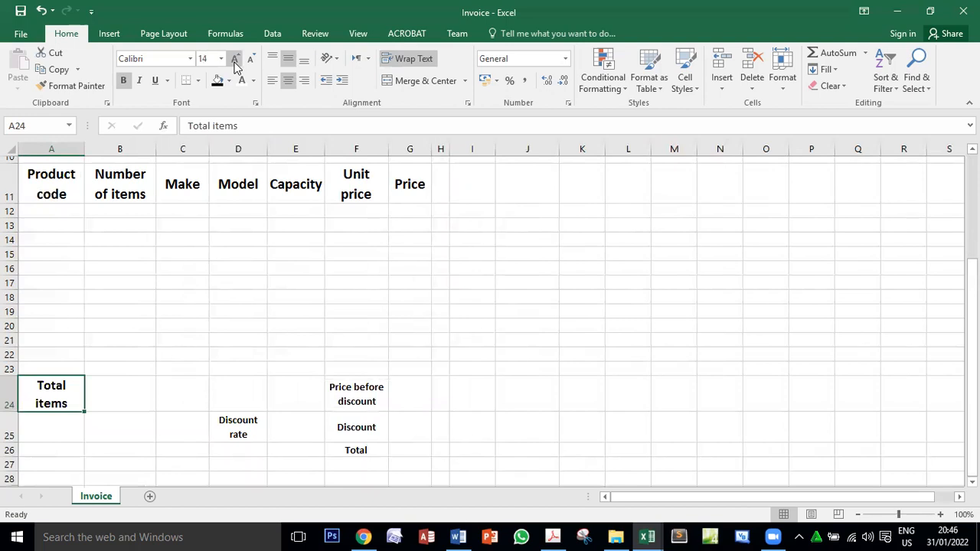
{"action": "left_click", "coordinate": [244, 423]}
{"action": "left_click", "coordinate": [234, 58]}
{"action": "left_click", "coordinate": [234, 58]}
- Increase the font size of the Price before discount, Discount and Total labels in F24:F26 to 14
{"action": "left_click_drag", "start_coordinate": [361, 390], "coordinate": [361, 450]}
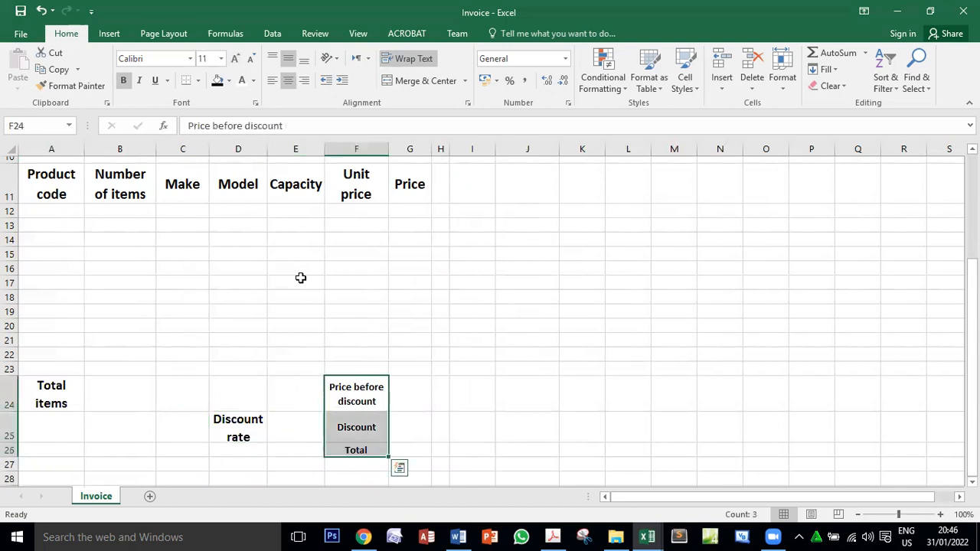
{"action": "left_click", "coordinate": [235, 59]}
{"action": "left_click", "coordinate": [235, 59]}
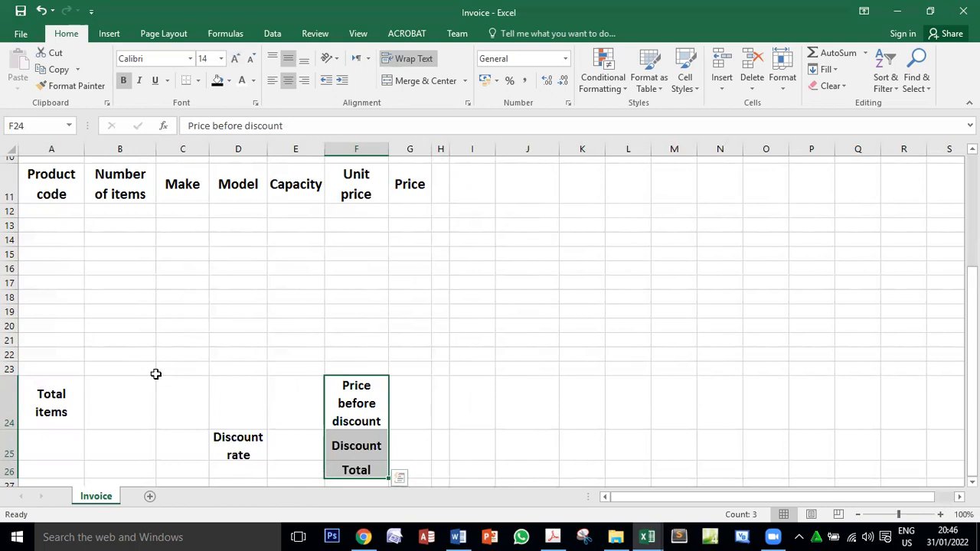
{"action": "left_click", "coordinate": [378, 418]}
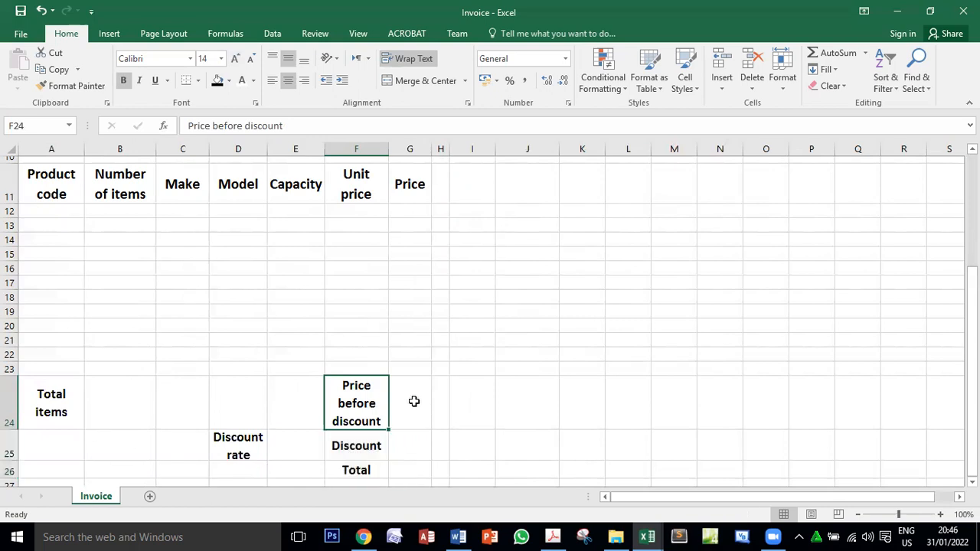
- Make row 25 slightly taller for the Discount rate label and compare the bottom labels with the exam paper's layout
{"action": "scroll", "coordinate": [413, 400], "scroll_direction": "down", "scroll_amount": 1}
{"action": "left_click_drag", "start_coordinate": [10, 399], "coordinate": [14, 404]}
{"action": "key", "text": "alt+Tab"}
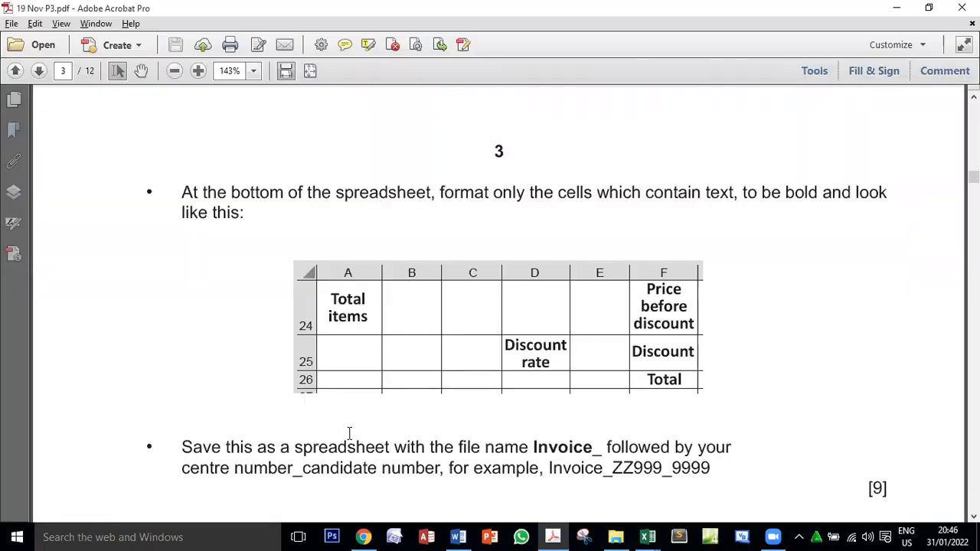
{"action": "key", "text": "alt+Tab"}
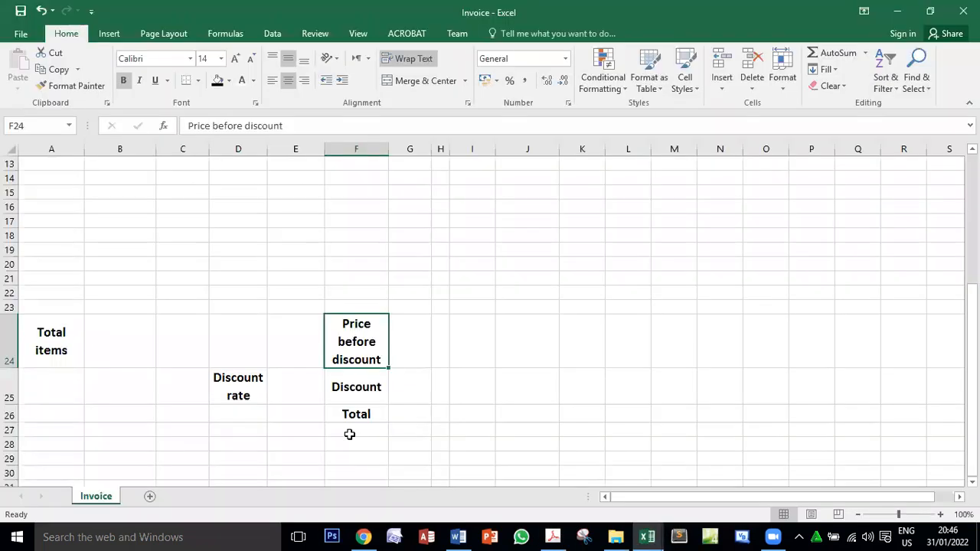
{"action": "key", "text": "alt+Tab"}
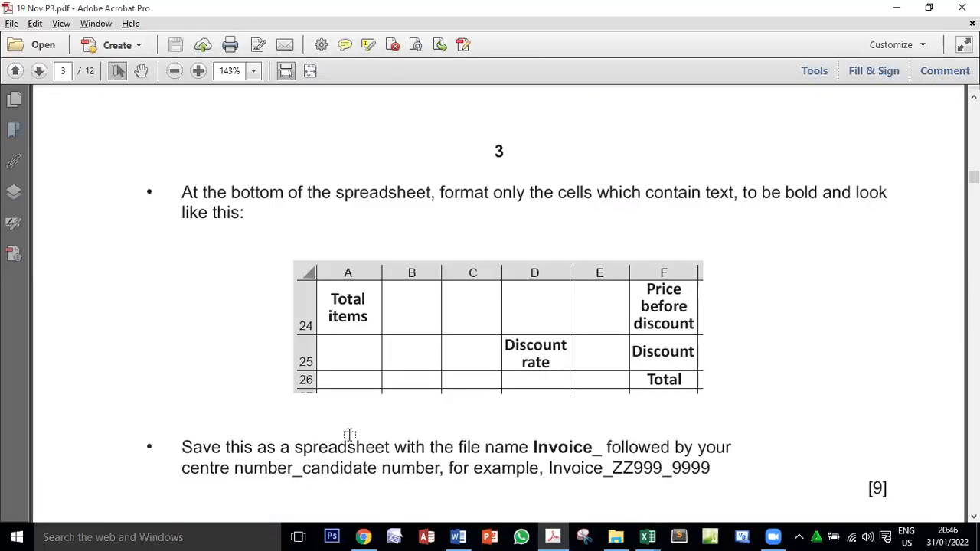
{"action": "key", "text": "alt+Tab"}
{"action": "key", "text": "alt+Tab"}
{"action": "key", "text": "alt+Tab"}
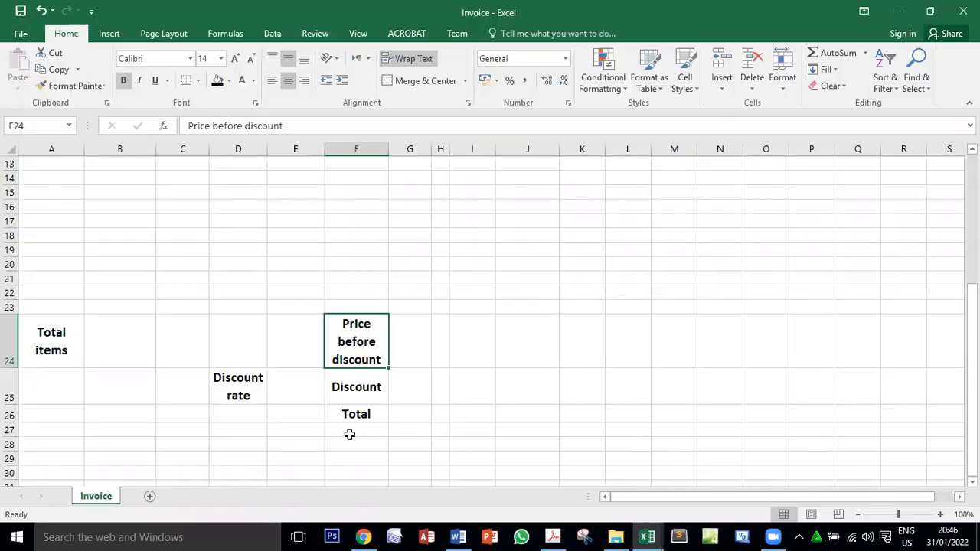
- Review question 1 in the exam paper, checking the required layouts, the marks and the instruction for saving as a spreadsheet
{"action": "key", "text": "alt+Tab"}
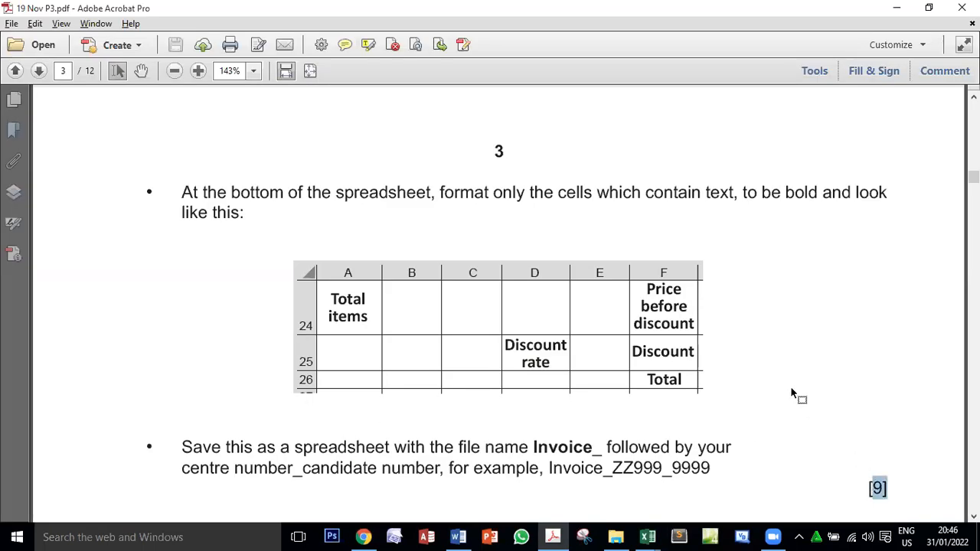
{"action": "scroll", "coordinate": [790, 388], "scroll_direction": "up", "scroll_amount": 5}
{"action": "scroll", "coordinate": [790, 387], "scroll_direction": "up", "scroll_amount": 5}
{"action": "scroll", "coordinate": [792, 380], "scroll_direction": "down", "scroll_amount": 10}
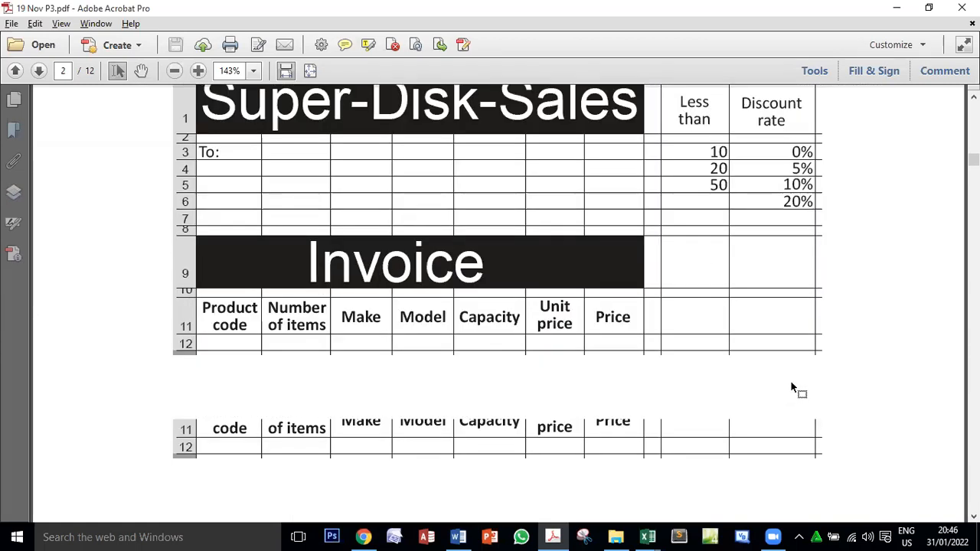
{"action": "scroll", "coordinate": [791, 380], "scroll_direction": "up", "scroll_amount": 1}
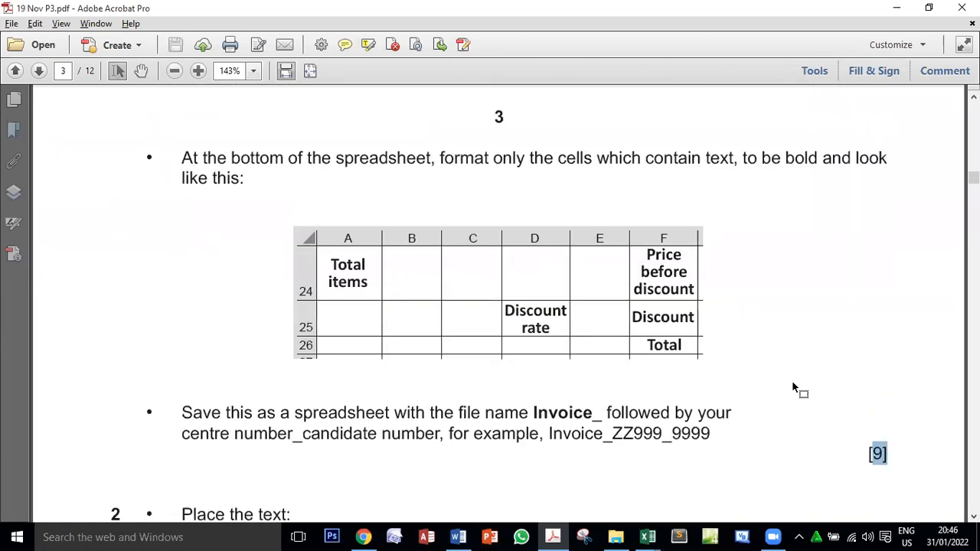
{"action": "scroll", "coordinate": [792, 380], "scroll_direction": "up", "scroll_amount": 1}
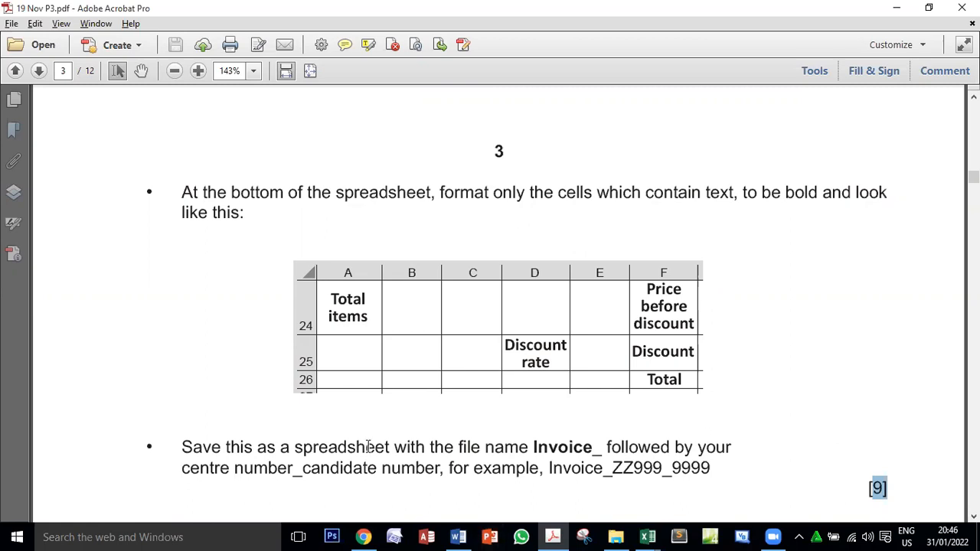
{"action": "double_click", "coordinate": [330, 447]}
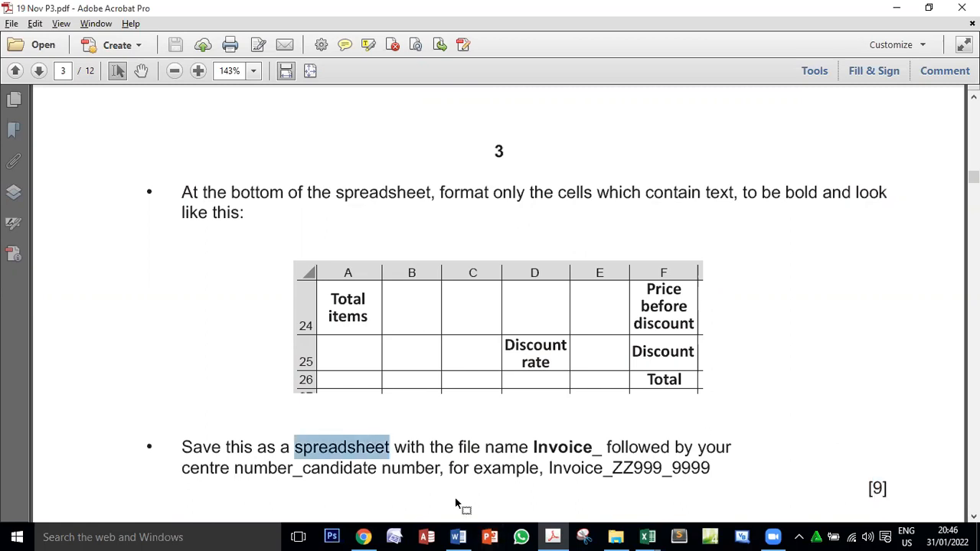
{"action": "key", "text": "alt+Tab"}
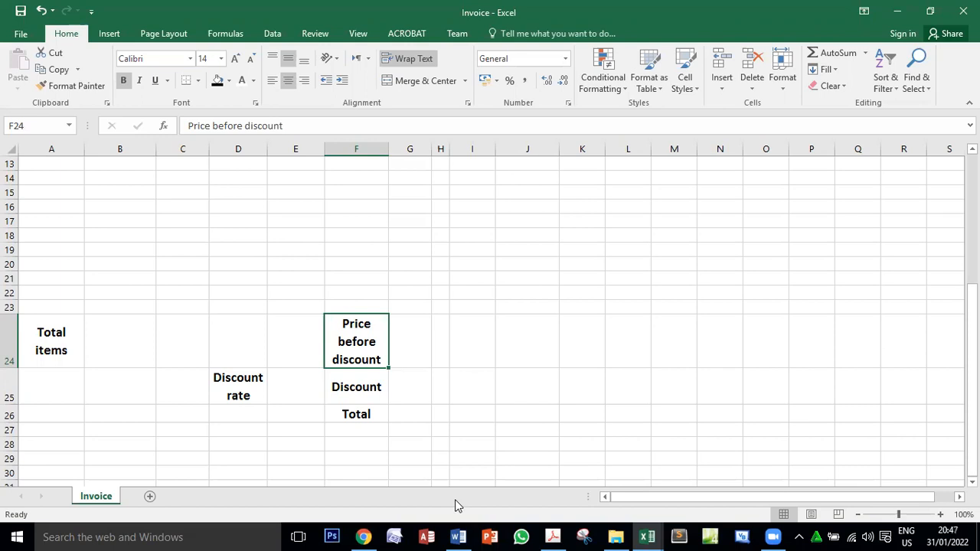
{"action": "key", "text": "alt+Tab"}
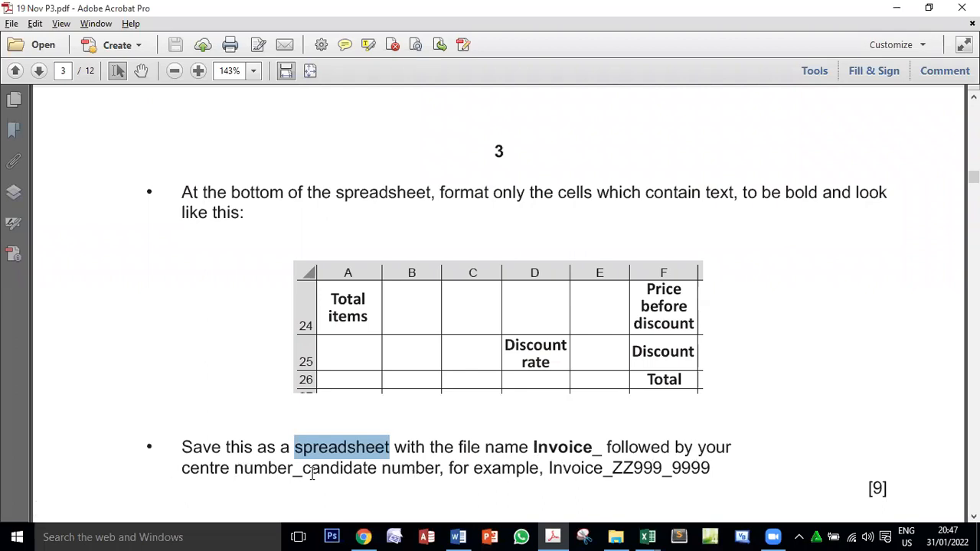
- Copy the example file name Invoice_ZZ999_9999 from the exam paper
{"action": "left_click_drag", "start_coordinate": [543, 468], "coordinate": [710, 468]}
{"action": "right_click", "coordinate": [696, 466]}
{"action": "left_click", "coordinate": [722, 299]}
- Save the invoice in the 19 Nov P3 folder as an Excel Workbook named Invoice_ZZ999_9999
{"action": "key", "text": "alt+Tab"}
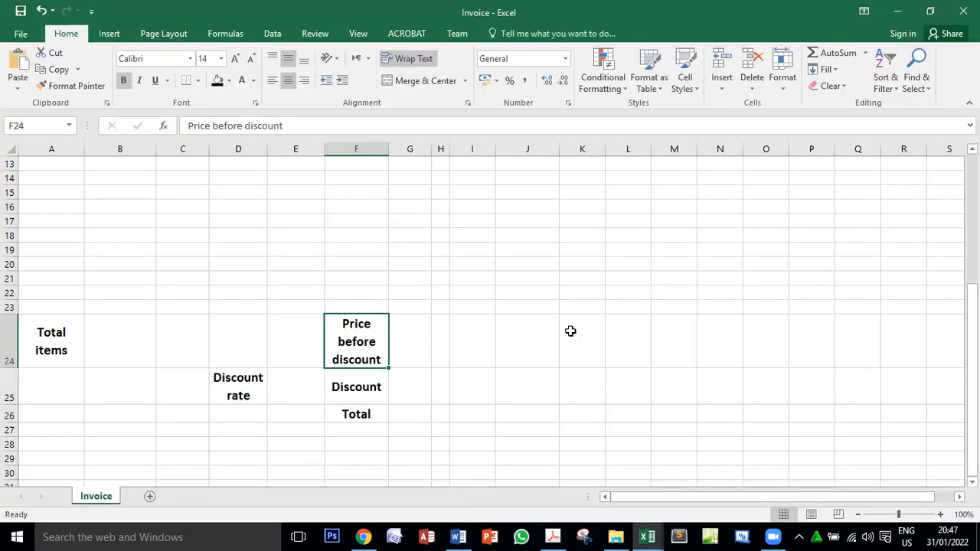
{"action": "left_click", "coordinate": [23, 33]}
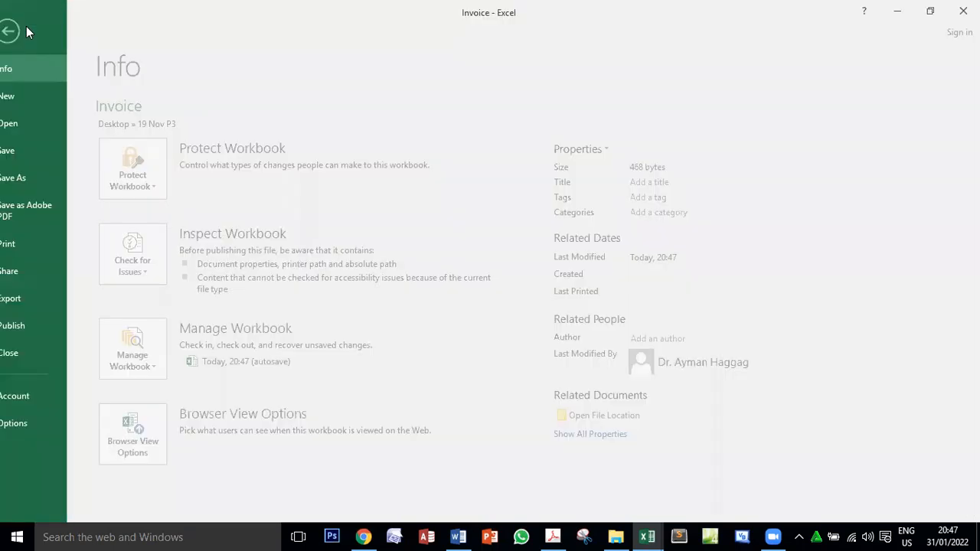
{"action": "left_click", "coordinate": [44, 177]}
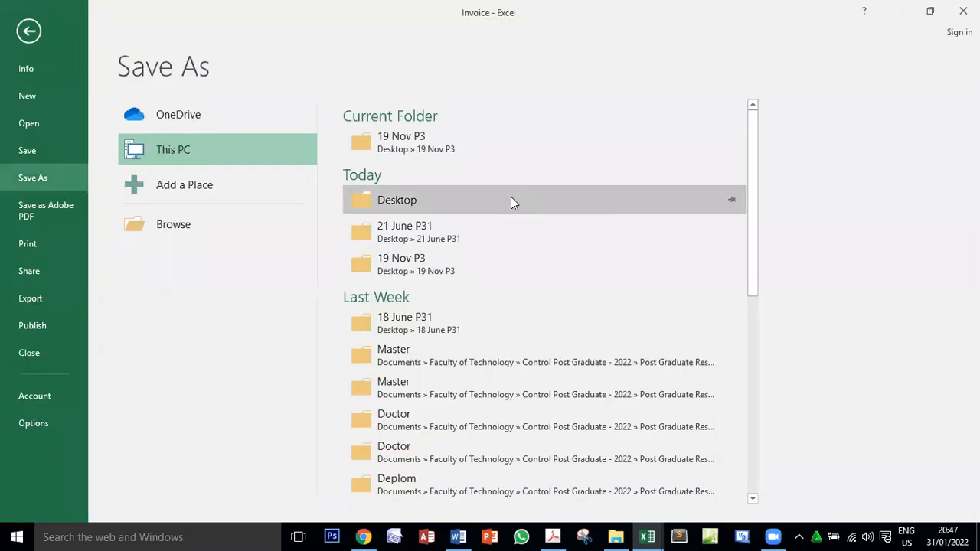
{"action": "left_click", "coordinate": [534, 152]}
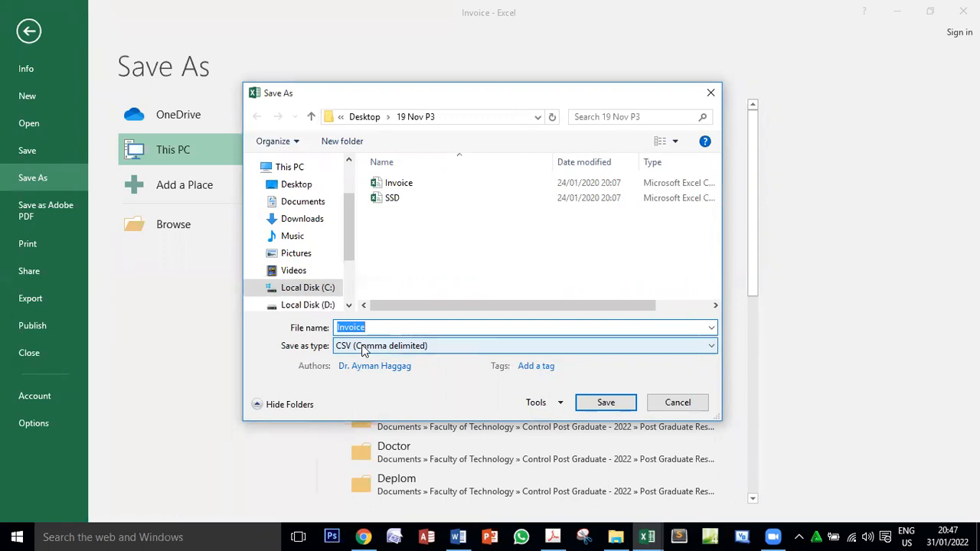
{"action": "left_click", "coordinate": [363, 346]}
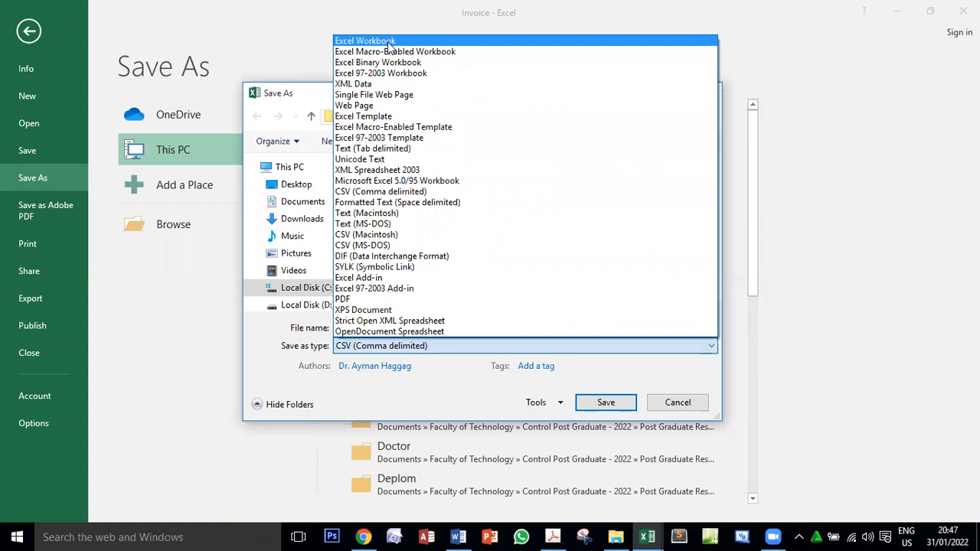
{"action": "left_click", "coordinate": [387, 41]}
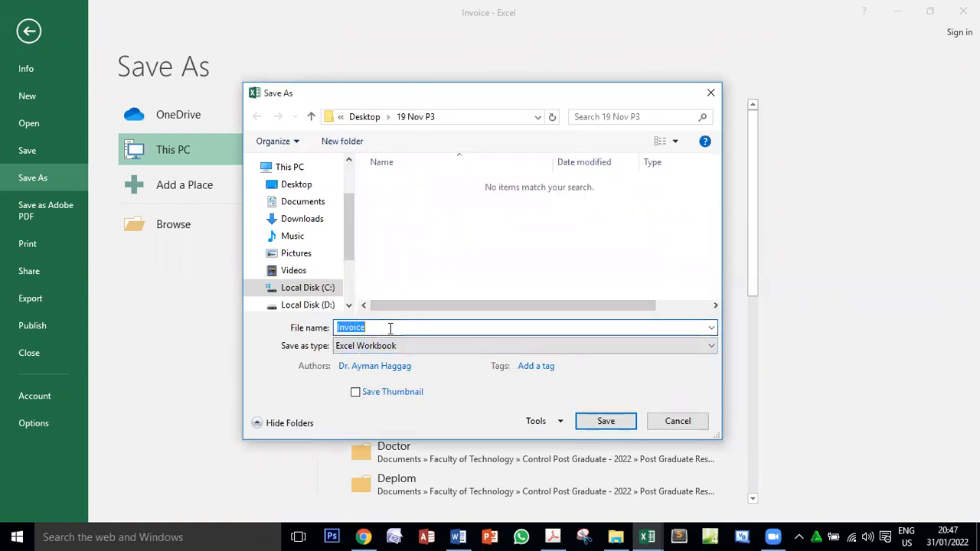
{"action": "key", "text": "ctrl+v"}
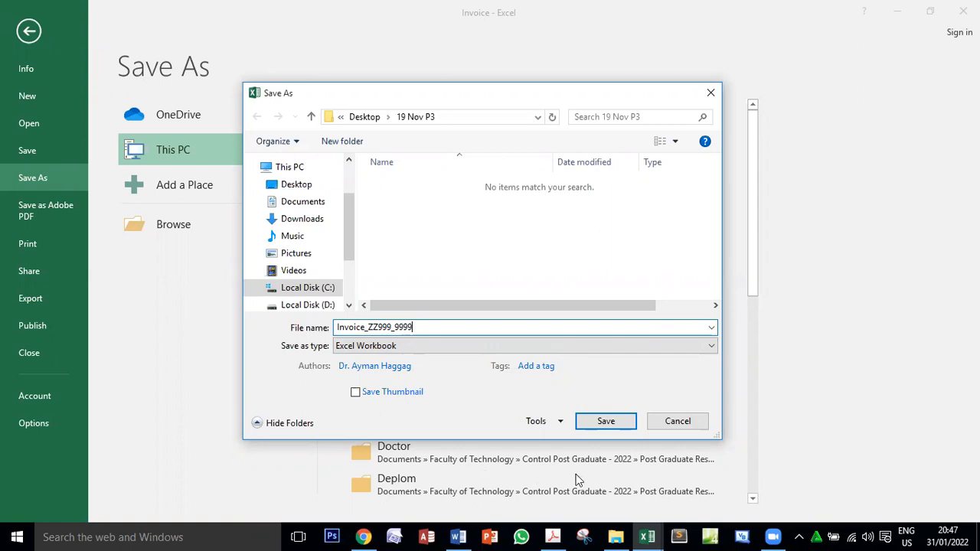
{"action": "left_click", "coordinate": [614, 422]}
- Examine questions 2 and 3 in the exam paper for the header, footer and lookup requirements and their marks
{"action": "scroll", "coordinate": [555, 407], "scroll_direction": "up", "scroll_amount": 4}
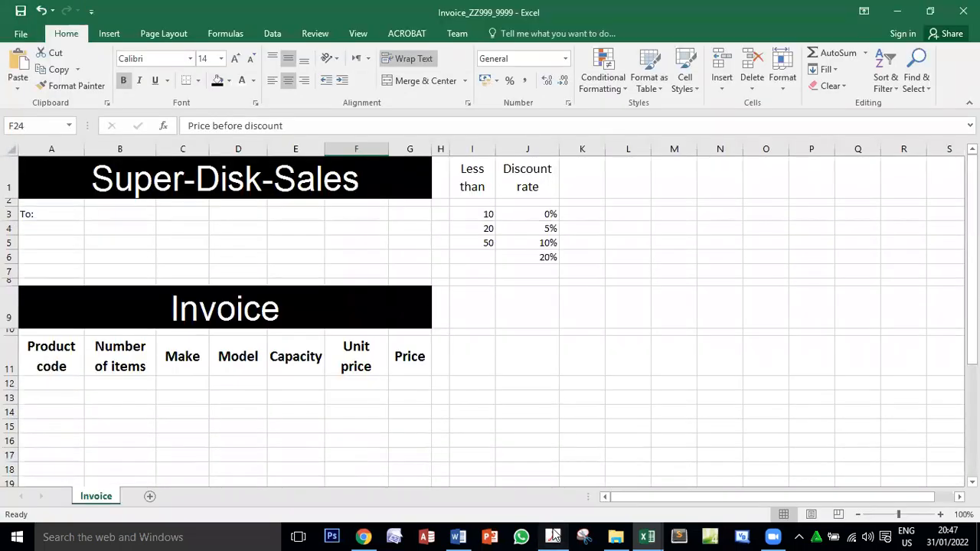
{"action": "left_click", "coordinate": [553, 536]}
{"action": "scroll", "coordinate": [561, 427], "scroll_direction": "down", "scroll_amount": 6}
{"action": "scroll", "coordinate": [561, 429], "scroll_direction": "down", "scroll_amount": 3}
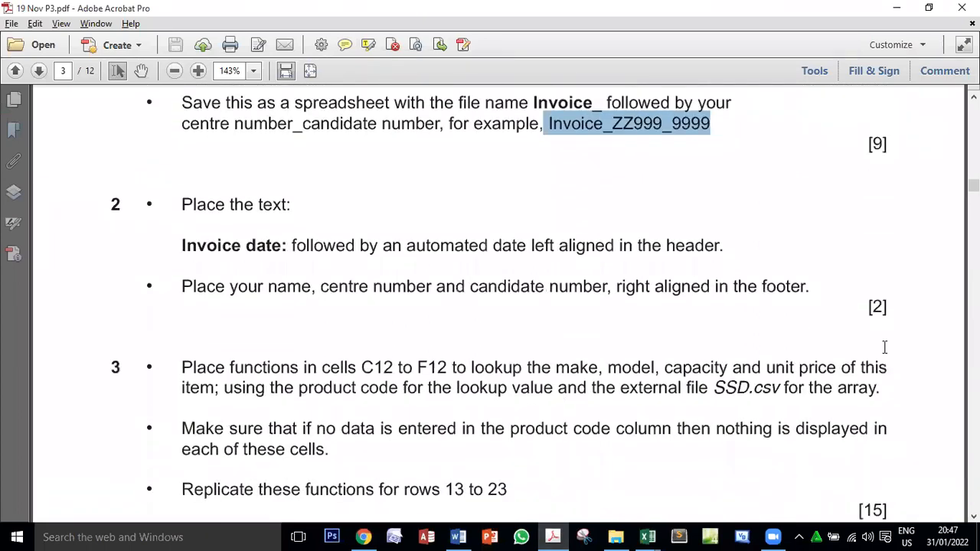
{"action": "double_click", "coordinate": [873, 306]}
{"action": "scroll", "coordinate": [216, 251], "scroll_direction": "down", "scroll_amount": 1}
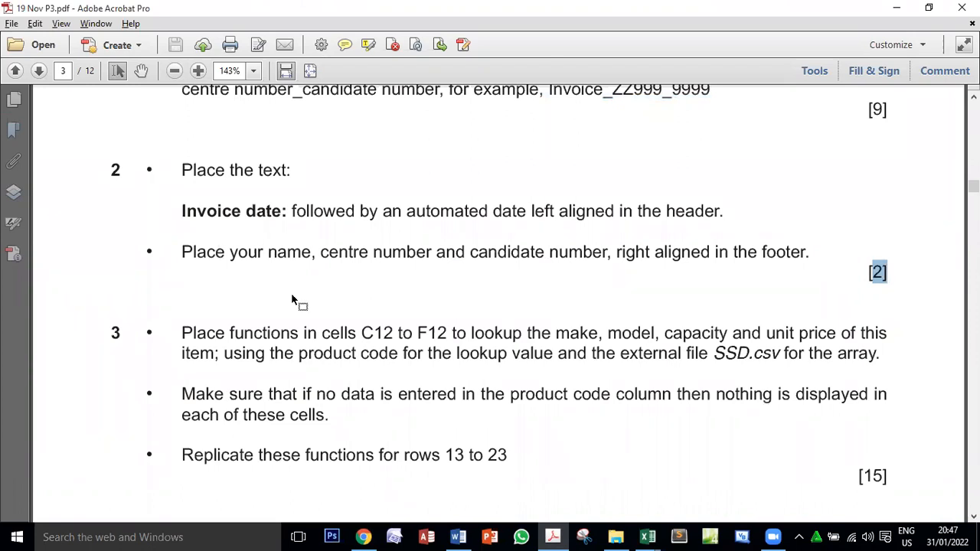
{"action": "double_click", "coordinate": [880, 477]}
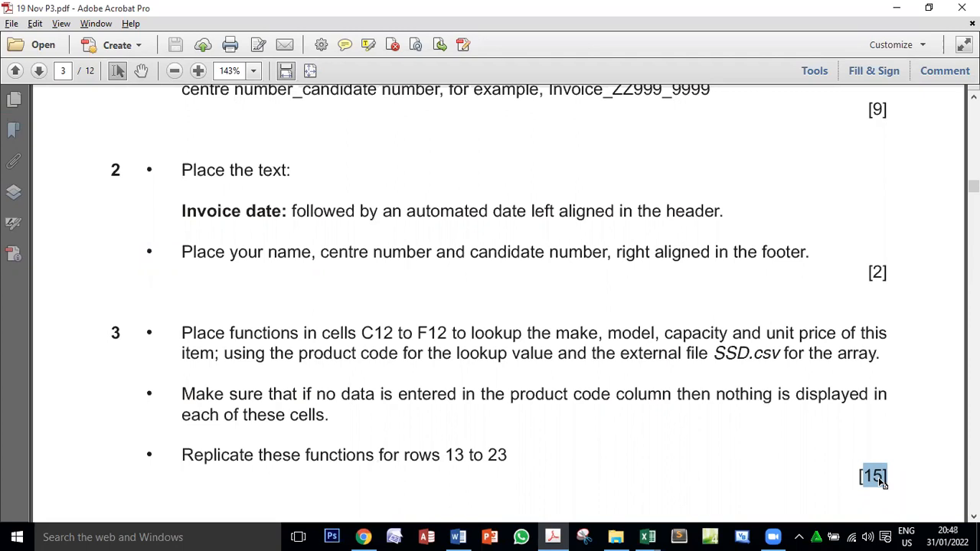
{"action": "left_click_drag", "start_coordinate": [183, 170], "coordinate": [287, 170]}
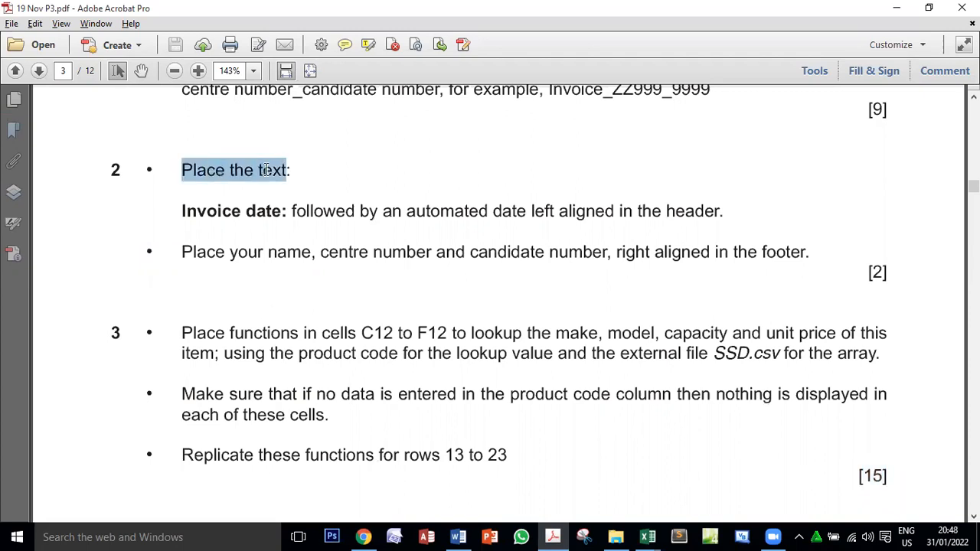
- Copy the header text "Invoice date:" from question 2 of the exam paper
{"action": "left_click_drag", "start_coordinate": [182, 211], "coordinate": [287, 213]}
{"action": "right_click", "coordinate": [283, 228]}
{"action": "left_click", "coordinate": [351, 225]}
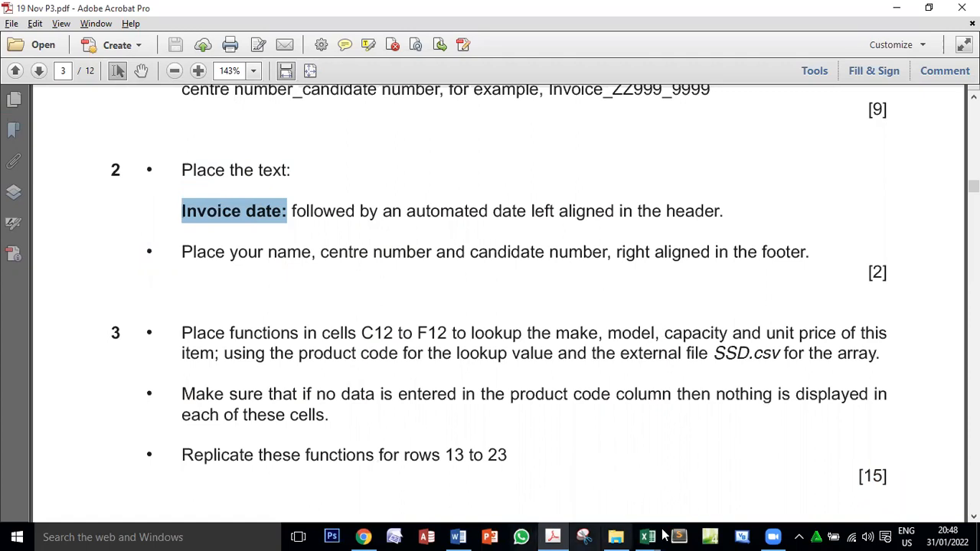
- Switch to the Invoice_ZZ999_9999 workbook in Excel and paste the copied text "Invoice date:" into the left section of the page header
{"action": "mouse_move", "coordinate": [653, 535]}
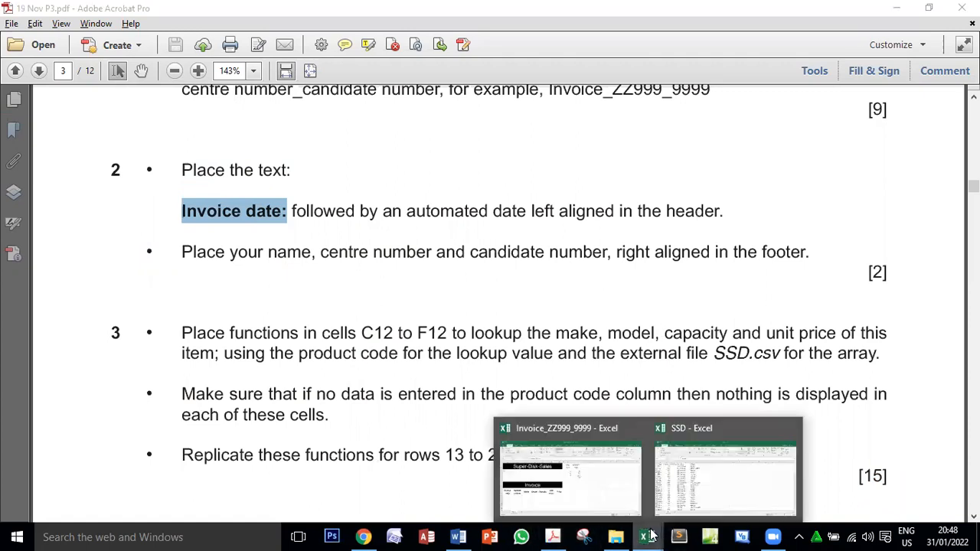
{"action": "left_click", "coordinate": [586, 467]}
{"action": "left_click", "coordinate": [109, 35]}
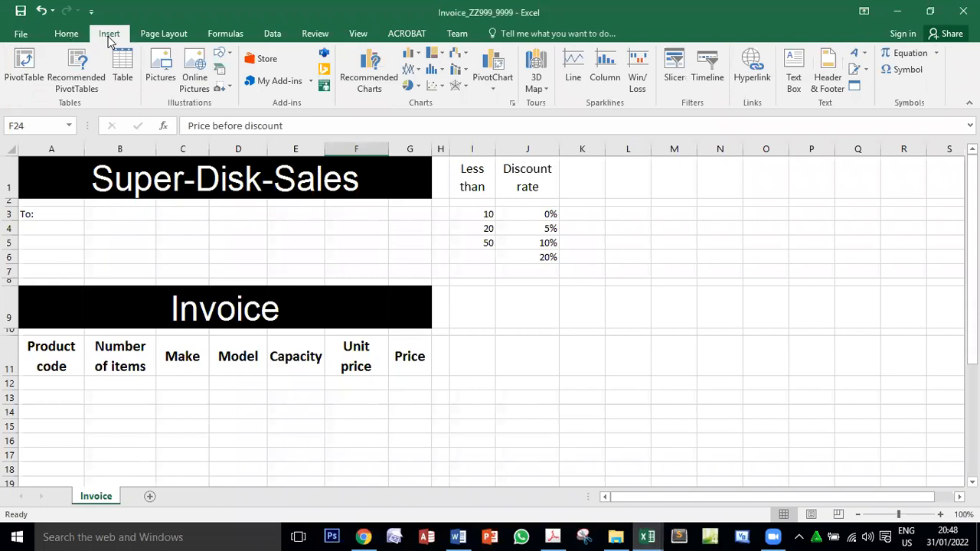
{"action": "left_click", "coordinate": [827, 79]}
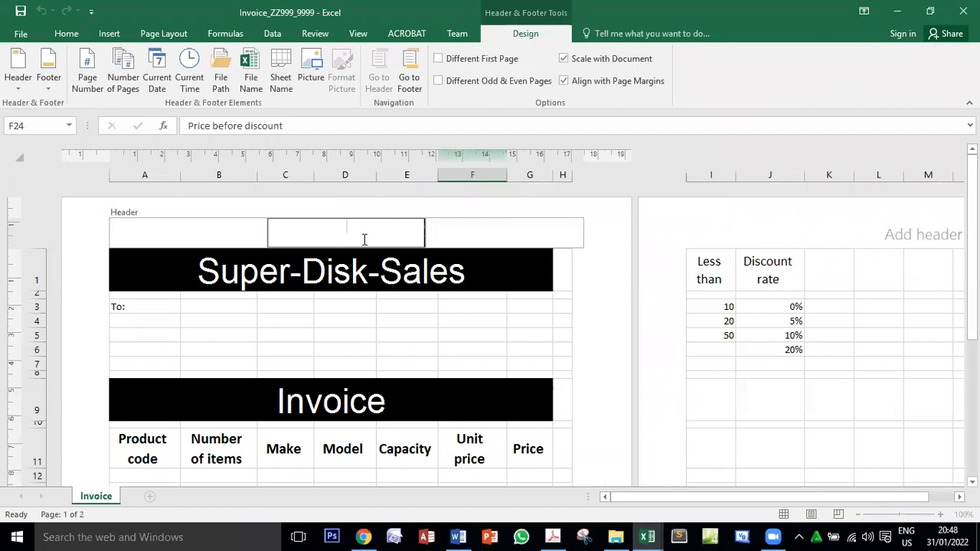
{"action": "left_click", "coordinate": [169, 230]}
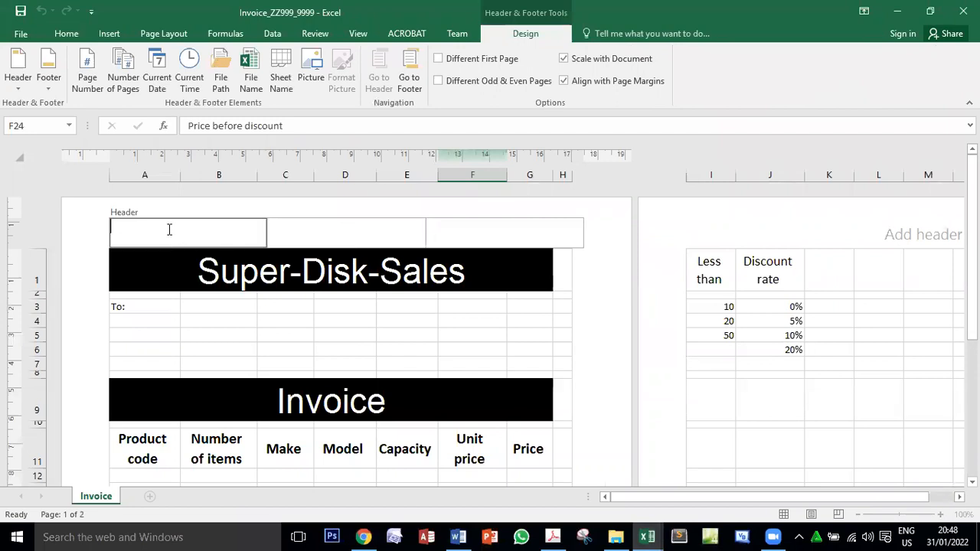
{"action": "left_click", "coordinate": [552, 536]}
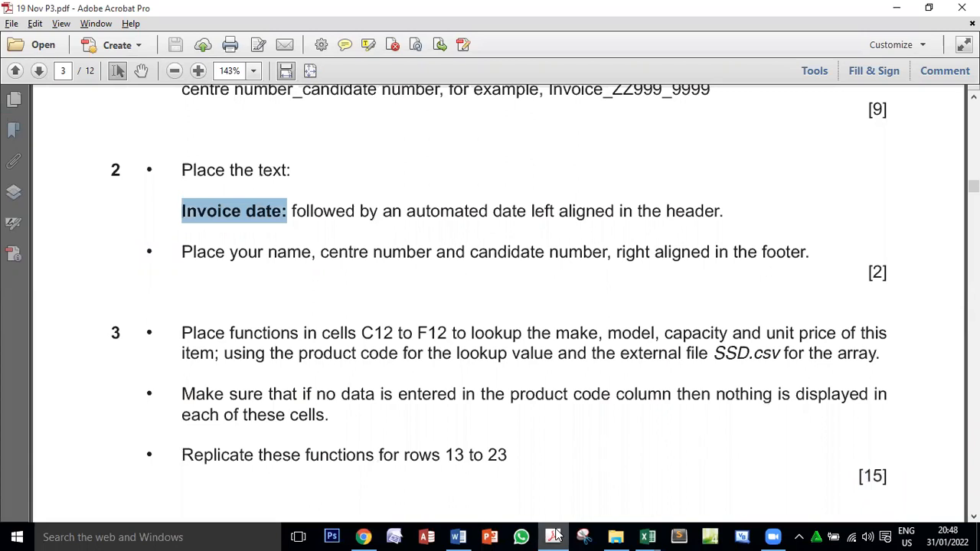
{"action": "left_click", "coordinate": [552, 536]}
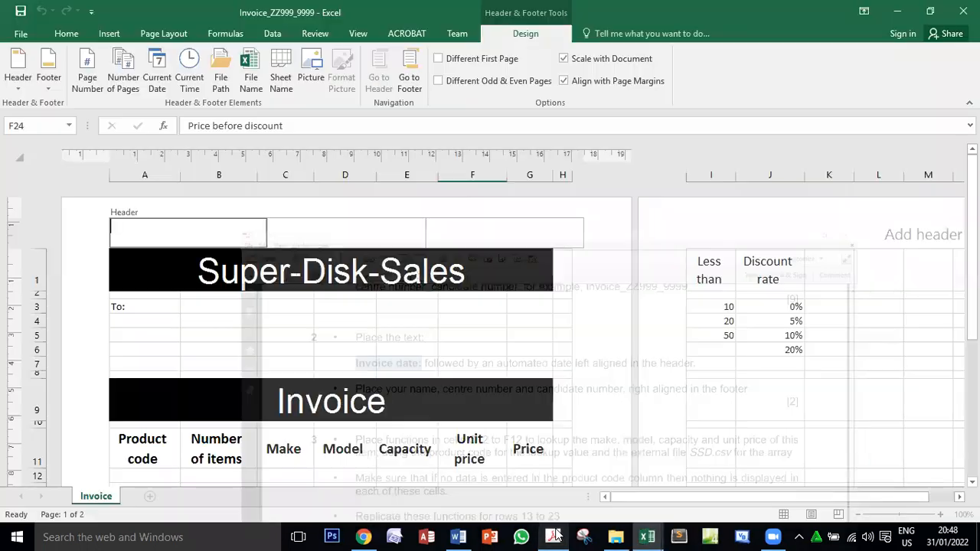
{"action": "key", "text": "ctrl+v"}
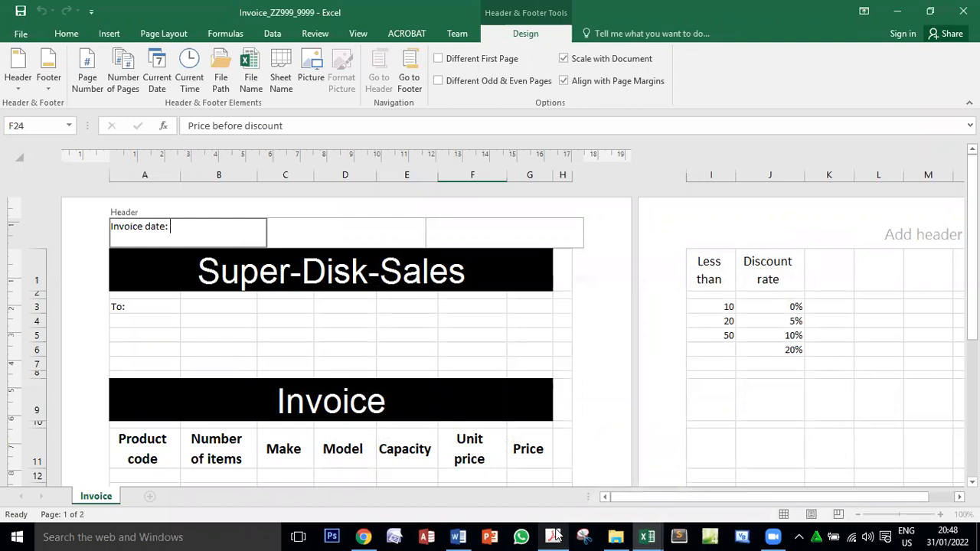
- Check the date requirement in question 2 and insert the automatic current date after "Invoice date:" in the header
{"action": "left_click", "coordinate": [553, 535]}
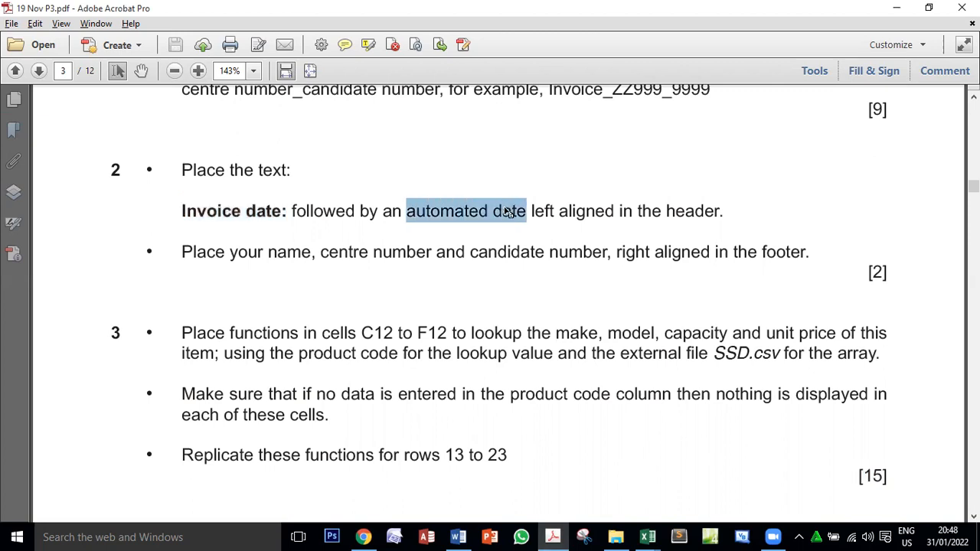
{"action": "key", "text": "alt+Tab"}
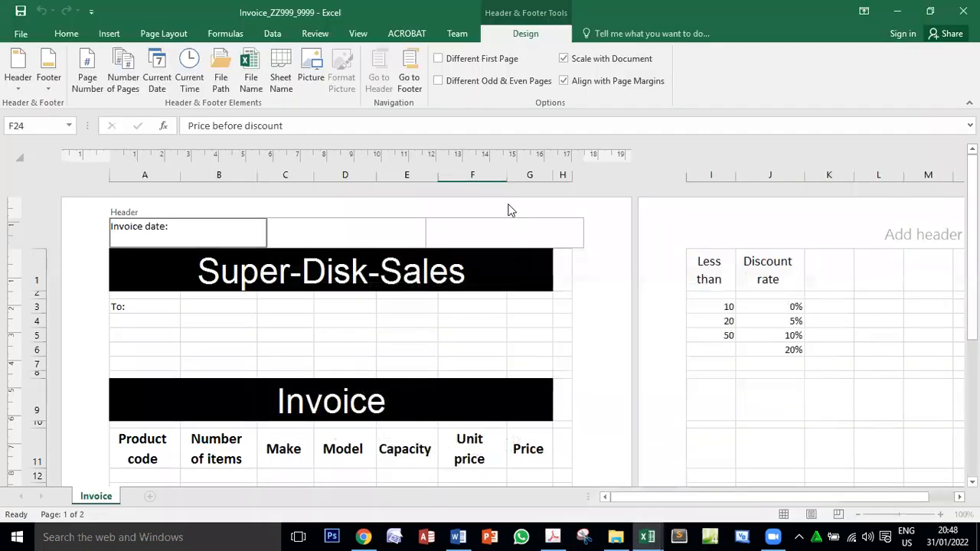
{"action": "left_click", "coordinate": [169, 81]}
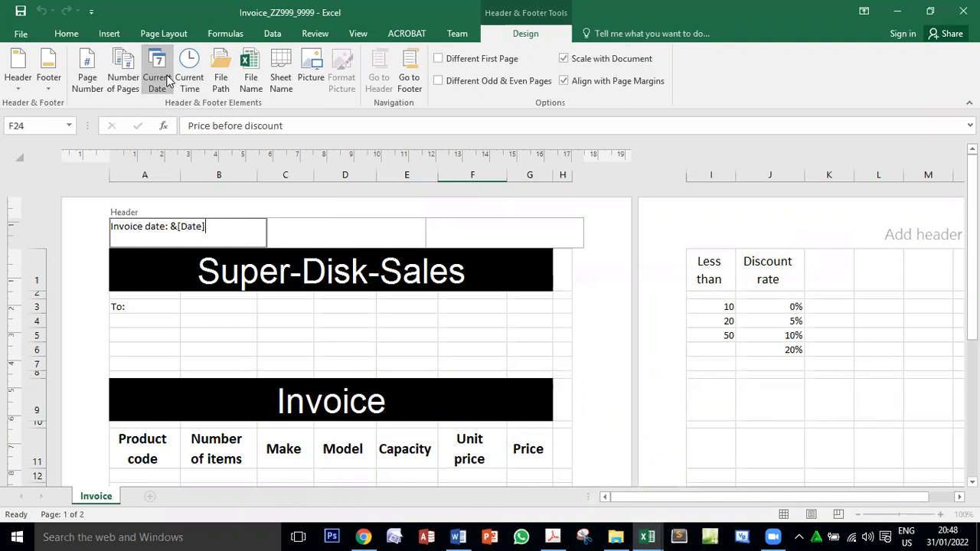
- Enter the candidate's name, centre number and candidate number in the right section of the footer, and finish editing the footer
{"action": "key", "text": "alt+Tab"}
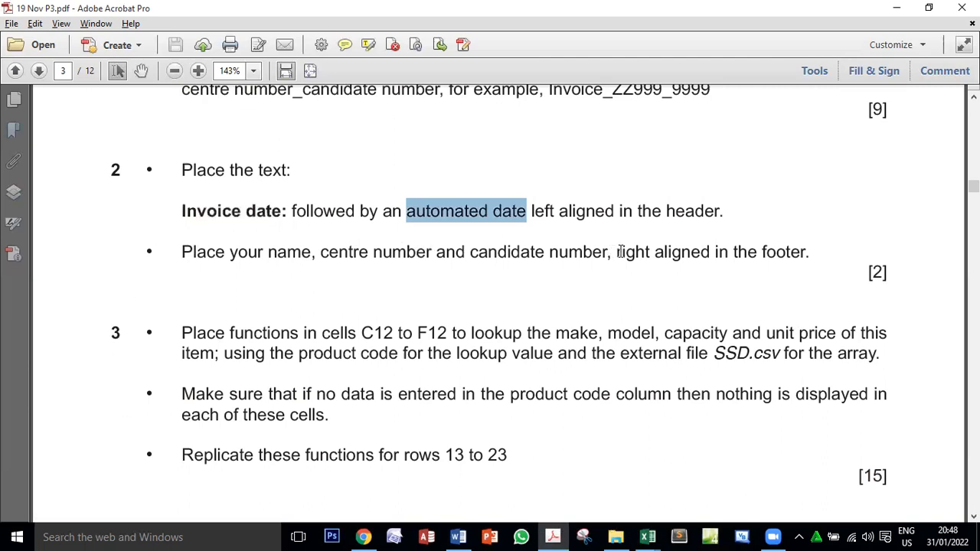
{"action": "key", "text": "alt+Tab"}
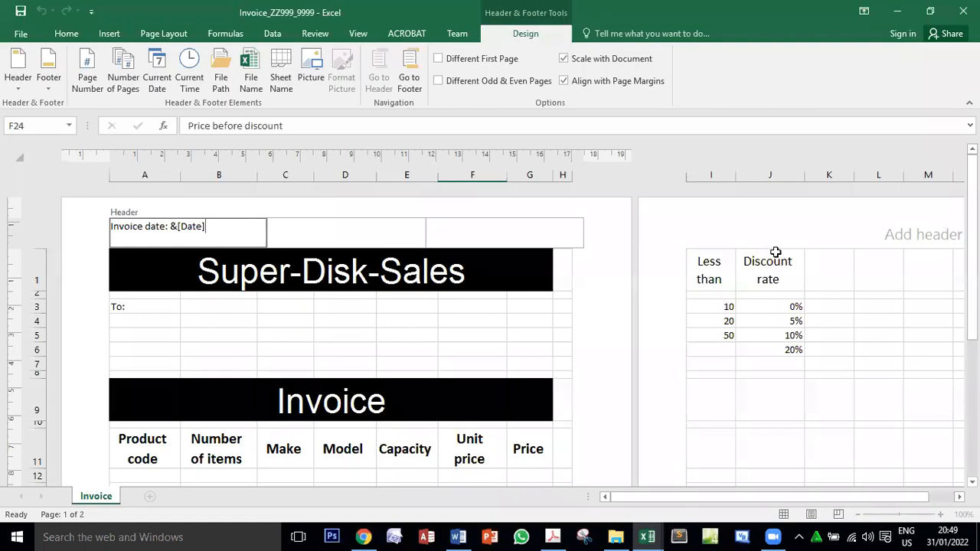
{"action": "left_click", "coordinate": [412, 74]}
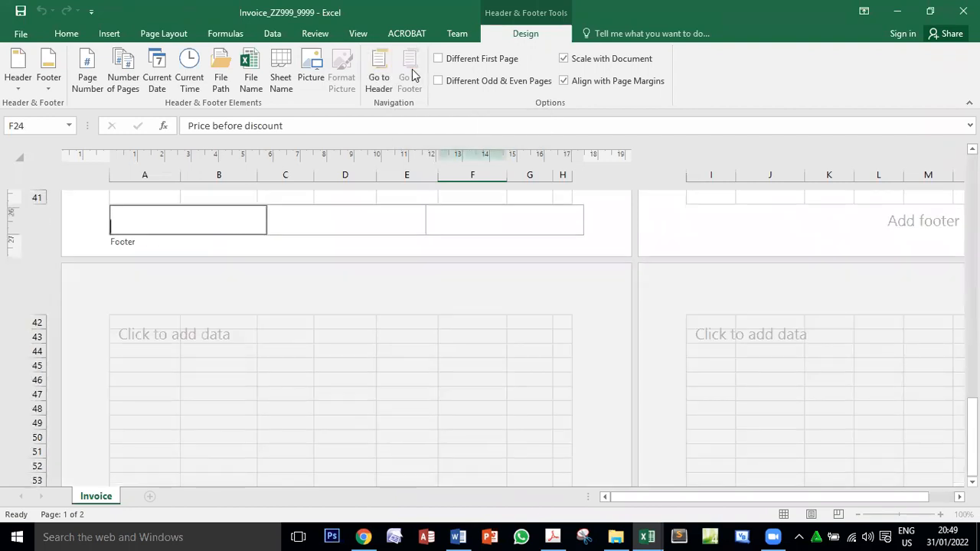
{"action": "left_click", "coordinate": [522, 226]}
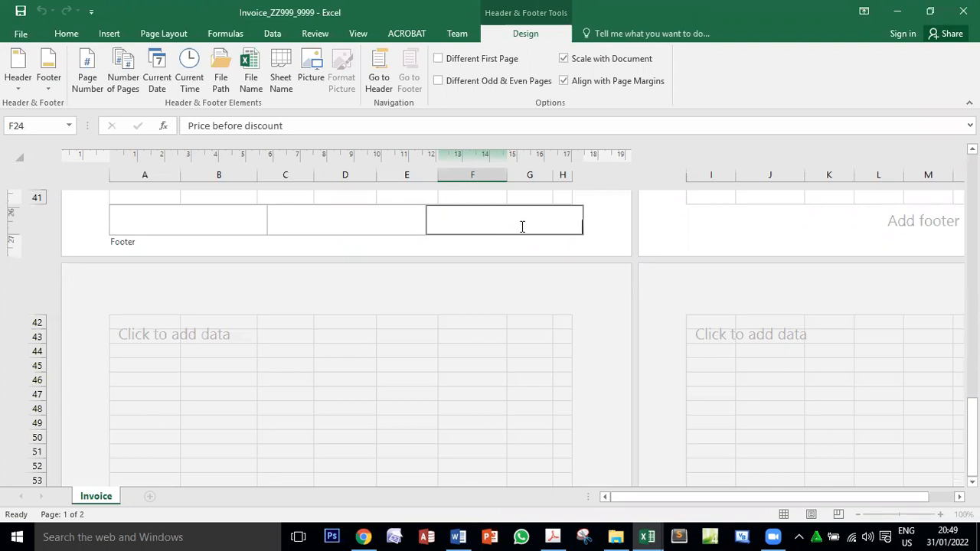
{"action": "type", "text": "Name Name EG007 0001"}
{"action": "key", "text": "alt+Tab"}
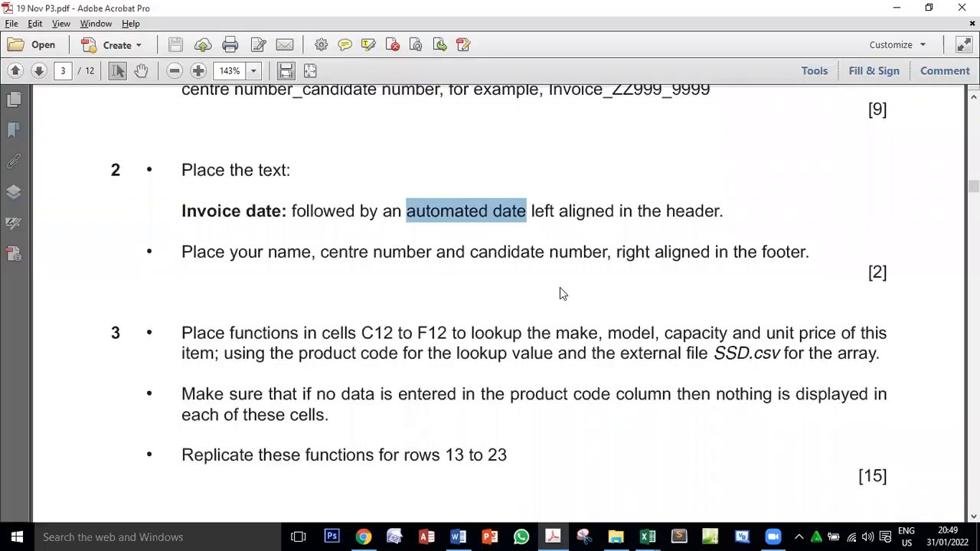
{"action": "key", "text": "alt+Tab"}
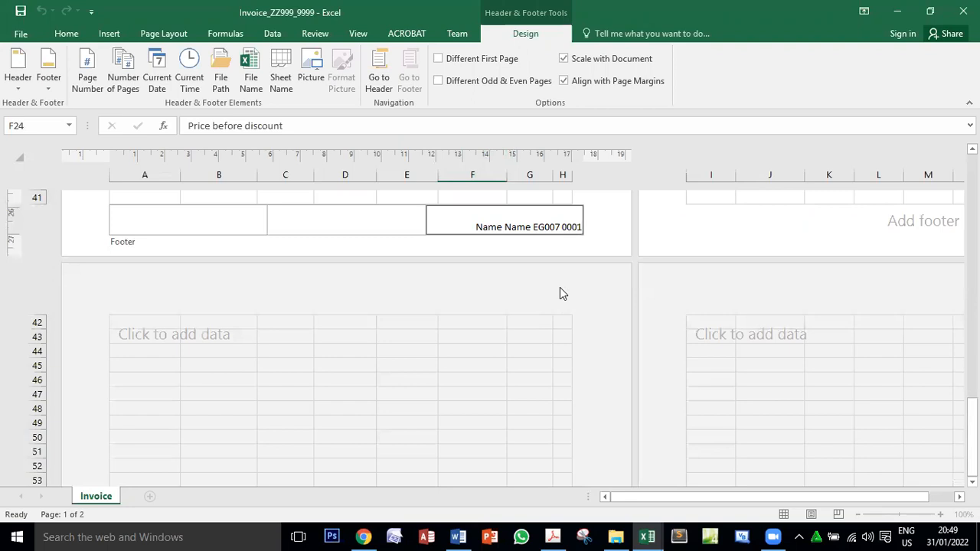
{"action": "left_click", "coordinate": [399, 361]}
{"action": "left_click", "coordinate": [444, 364]}
{"action": "left_click", "coordinate": [416, 406]}
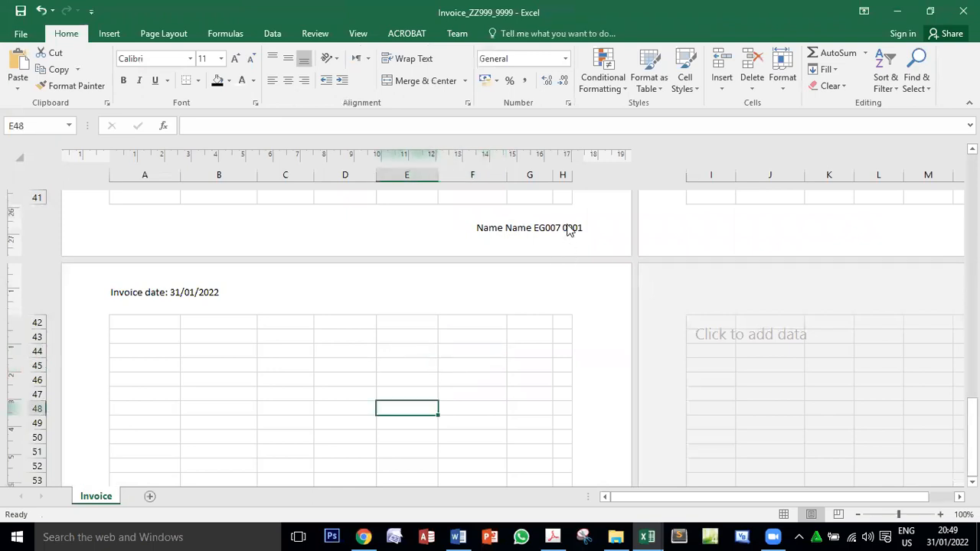
- Check the header on the first page of the invoice and return the worksheet to Normal view
{"action": "scroll", "coordinate": [411, 343], "scroll_direction": "up", "scroll_amount": 14}
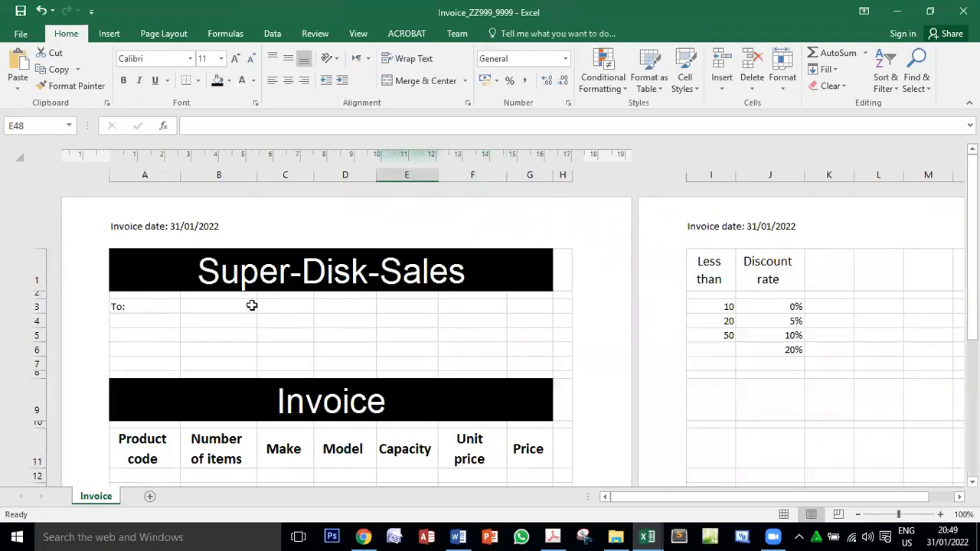
{"action": "left_click", "coordinate": [359, 331]}
{"action": "left_click", "coordinate": [406, 321]}
{"action": "left_click", "coordinate": [425, 364]}
{"action": "left_click", "coordinate": [393, 349]}
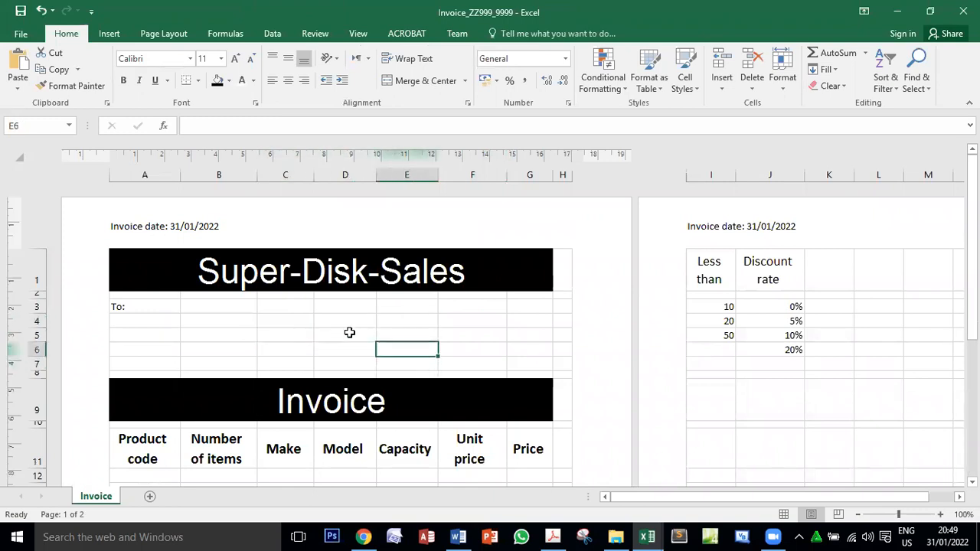
{"action": "left_click", "coordinate": [243, 334]}
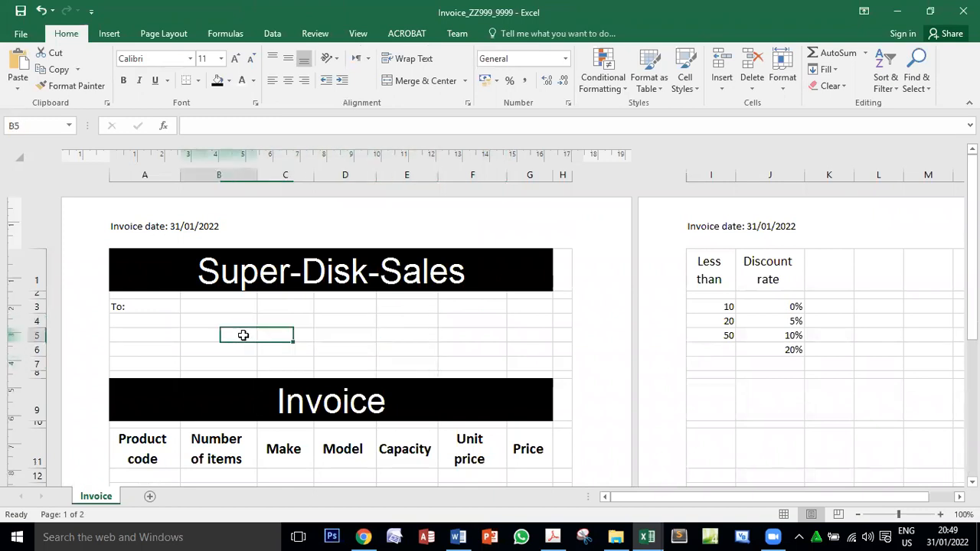
{"action": "left_click", "coordinate": [356, 34]}
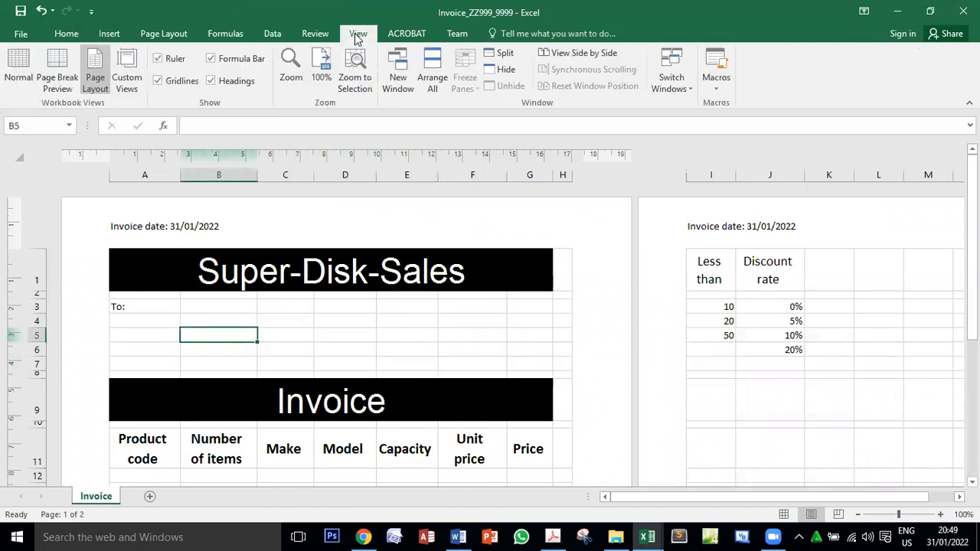
{"action": "left_click", "coordinate": [15, 77]}
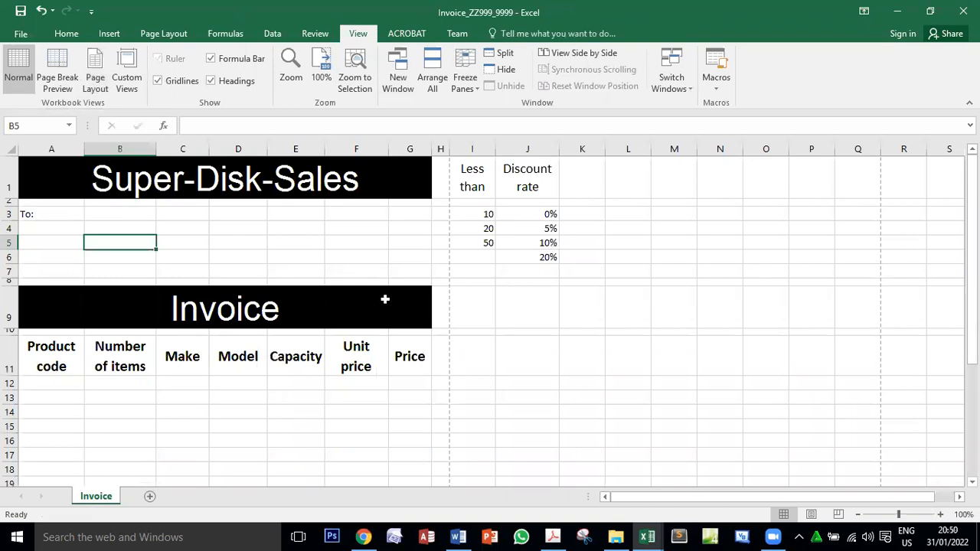
- Review question 2 in the exam paper and examine question 3 for its lookup requirements, marks and target cell range
{"action": "left_click", "coordinate": [552, 536]}
{"action": "left_click_drag", "start_coordinate": [801, 252], "coordinate": [181, 171]}
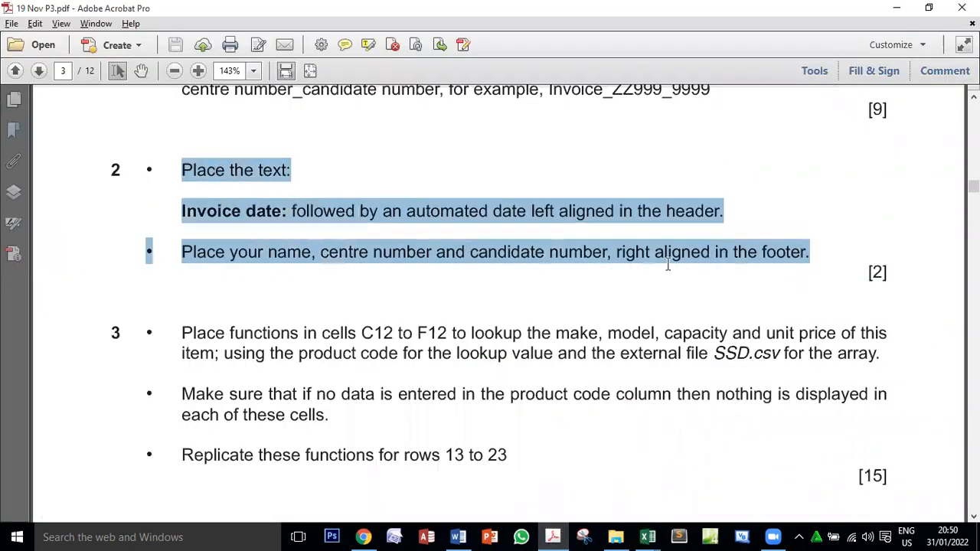
{"action": "double_click", "coordinate": [874, 271]}
{"action": "scroll", "coordinate": [722, 321], "scroll_direction": "down", "scroll_amount": 4}
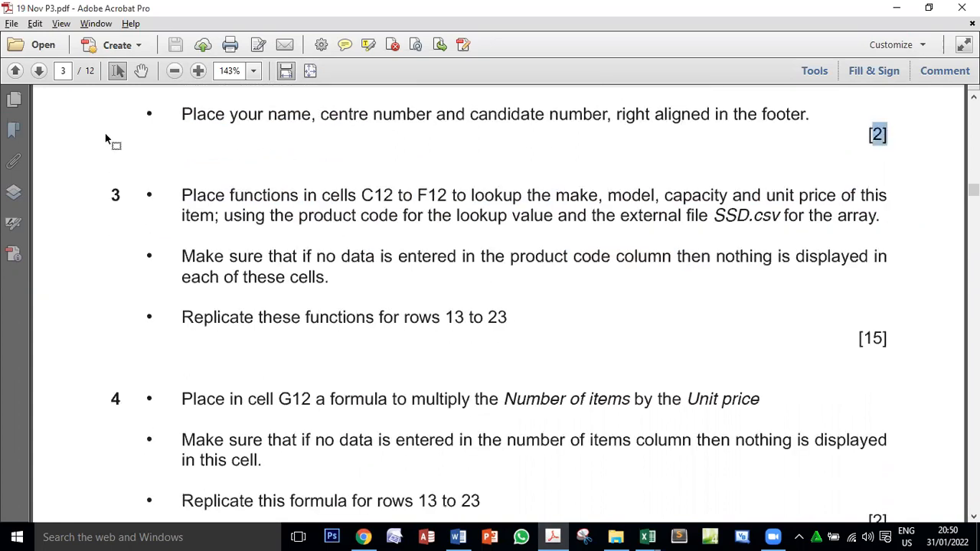
{"action": "left_click", "coordinate": [172, 192]}
{"action": "left_click_drag", "start_coordinate": [172, 191], "coordinate": [518, 322]}
{"action": "double_click", "coordinate": [873, 337]}
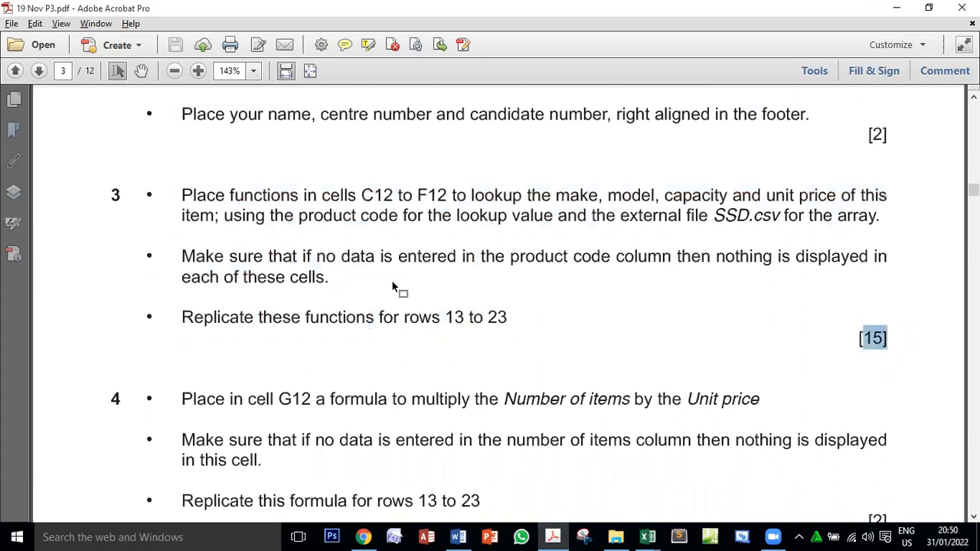
{"action": "scroll", "coordinate": [266, 230], "scroll_direction": "down", "scroll_amount": 1}
{"action": "scroll", "coordinate": [267, 230], "scroll_direction": "down", "scroll_amount": 1}
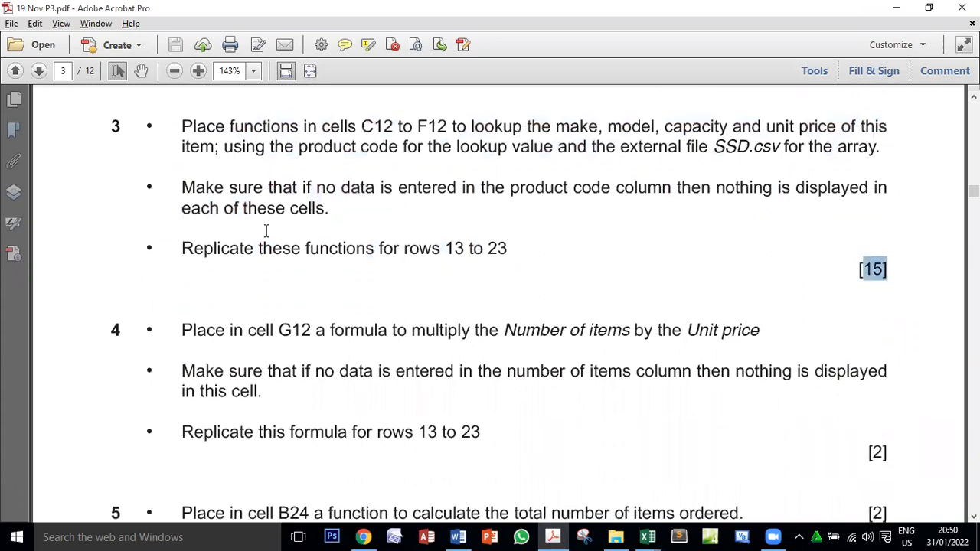
{"action": "left_click_drag", "start_coordinate": [183, 125], "coordinate": [543, 271]}
{"action": "left_click", "coordinate": [543, 268]}
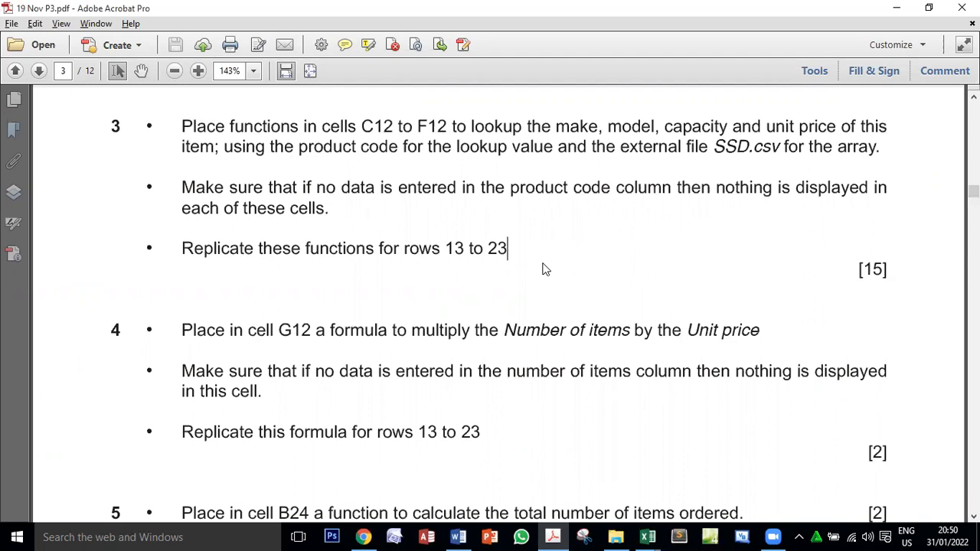
{"action": "double_click", "coordinate": [374, 129]}
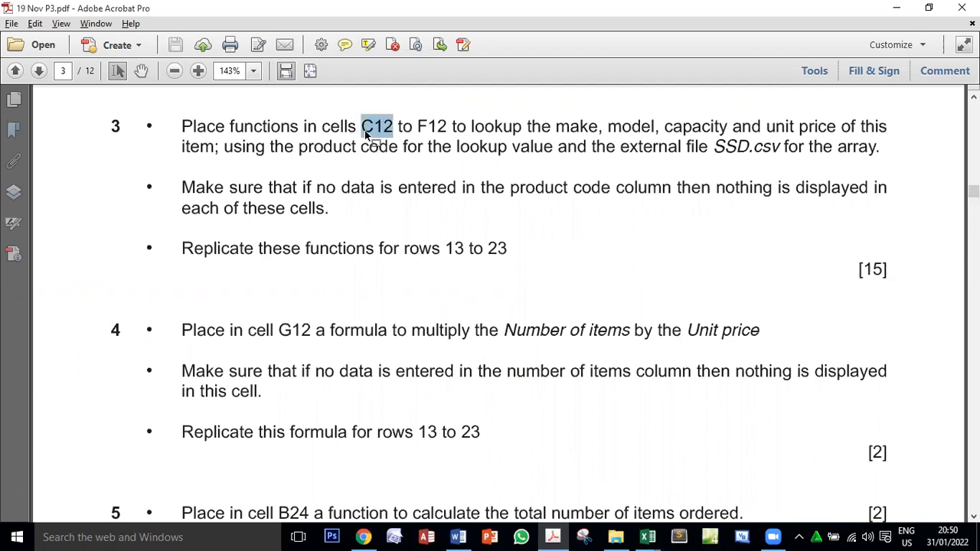
{"action": "double_click", "coordinate": [432, 126]}
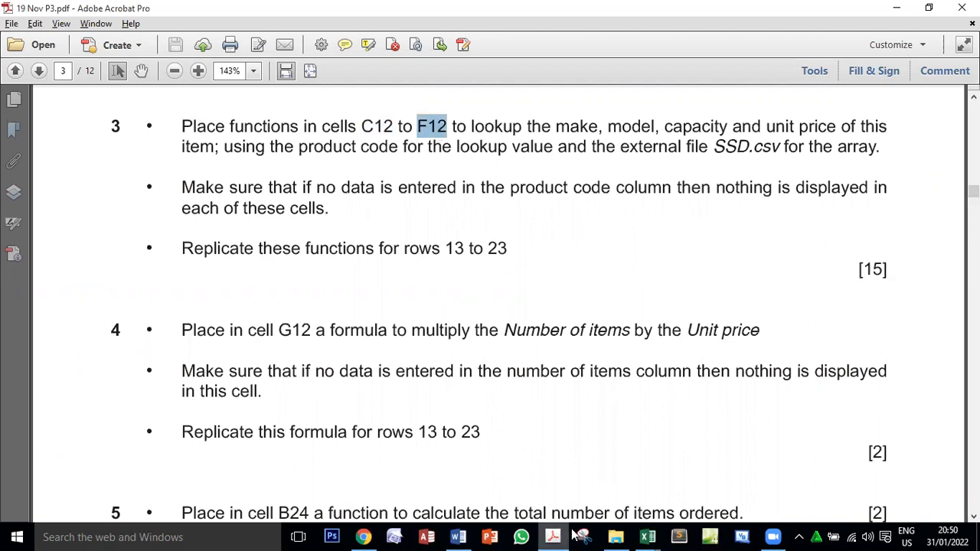
- Select cells C12 to F12 in the invoice and compare them with the lookup fields named in question 3 of the exam paper
{"action": "mouse_move", "coordinate": [646, 537]}
{"action": "left_click", "coordinate": [587, 493]}
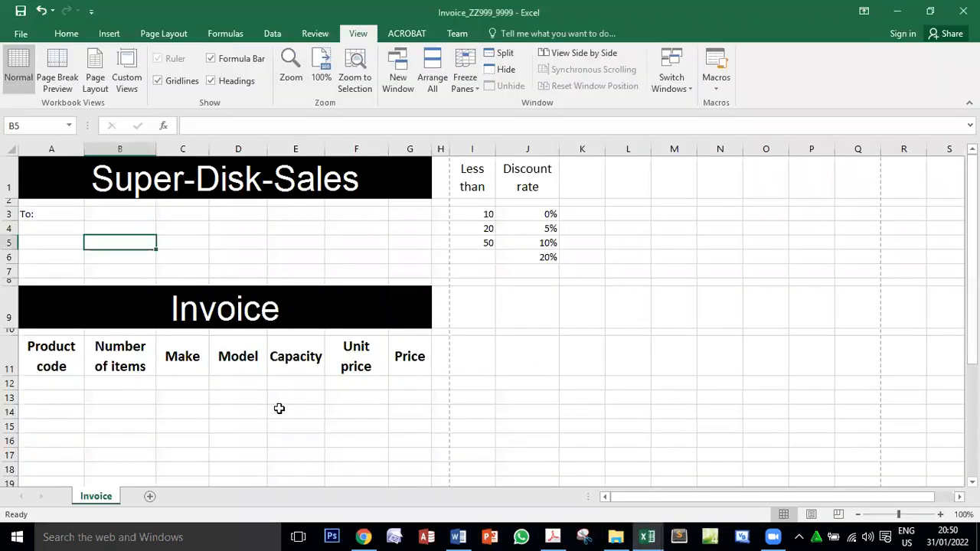
{"action": "left_click_drag", "start_coordinate": [178, 384], "coordinate": [344, 378]}
{"action": "left_click", "coordinate": [553, 536]}
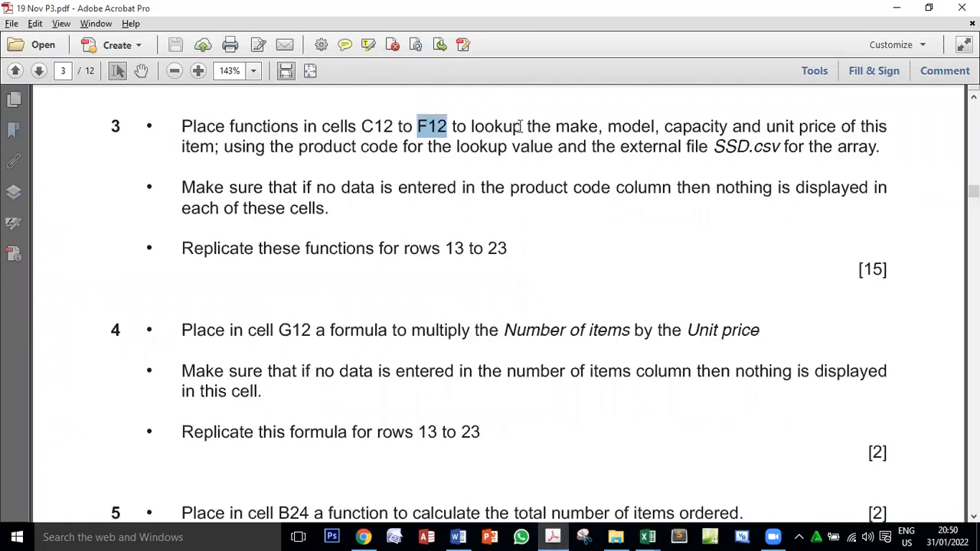
{"action": "left_click", "coordinate": [579, 126]}
{"action": "left_click", "coordinate": [624, 125]}
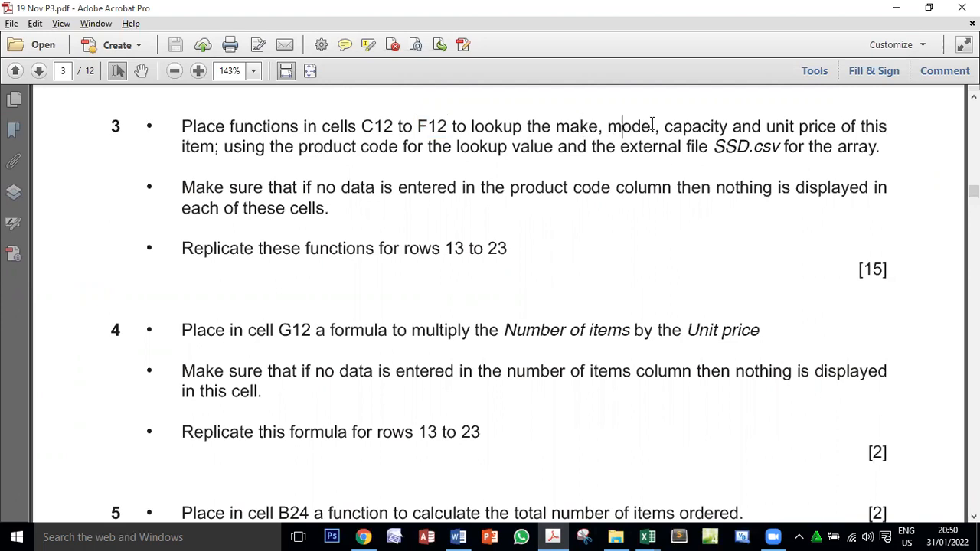
{"action": "left_click", "coordinate": [799, 126]}
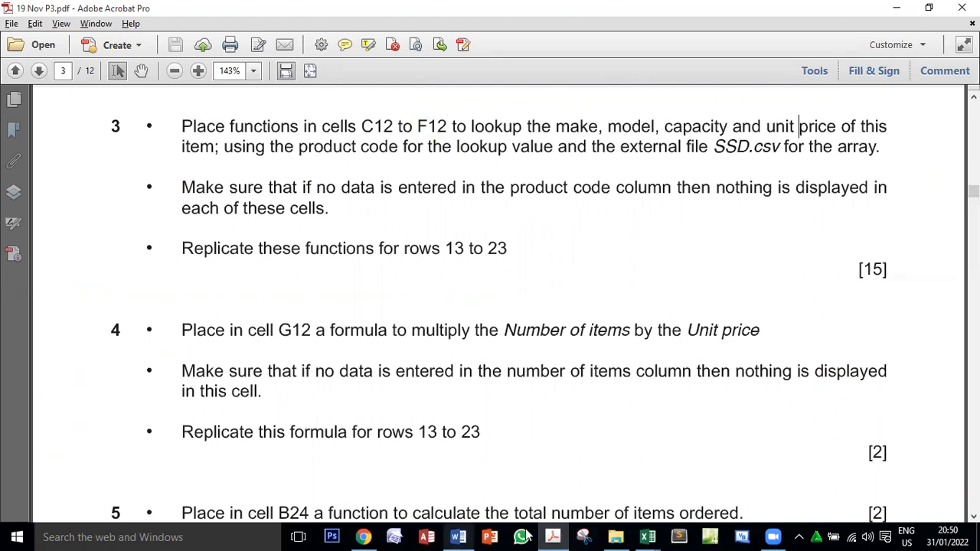
{"action": "left_click_drag", "start_coordinate": [472, 126], "coordinate": [523, 129]}
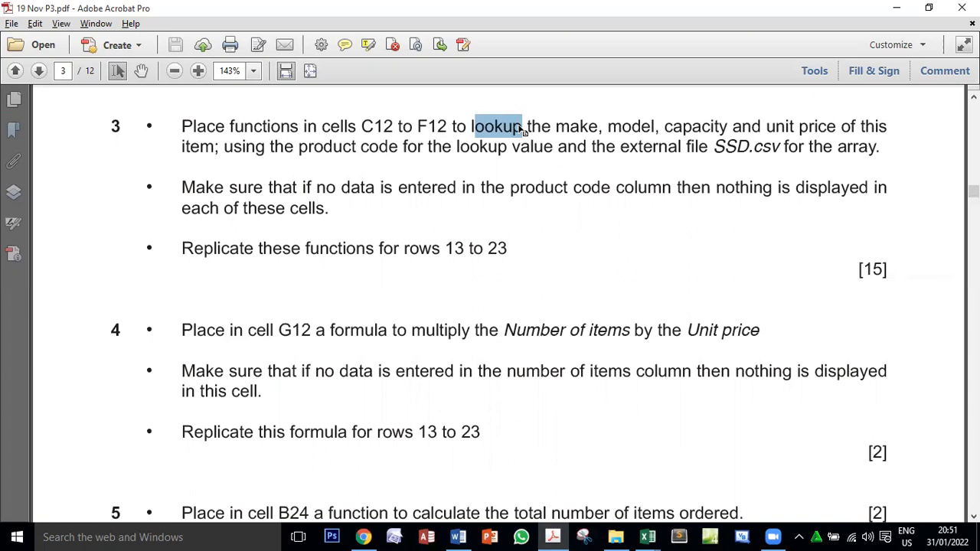
- Switch to the SSD workbook and examine its Code, Unit price, Capacity in GB, Make and Model columns against question 3
{"action": "left_click", "coordinate": [647, 536]}
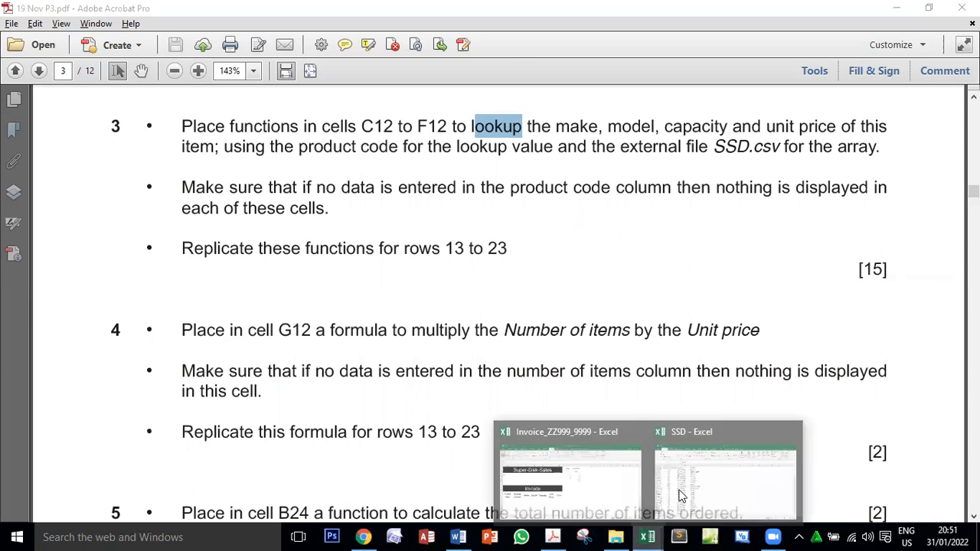
{"action": "left_click", "coordinate": [680, 495]}
{"action": "left_click", "coordinate": [34, 178]}
{"action": "left_click_drag", "start_coordinate": [153, 204], "coordinate": [252, 408]}
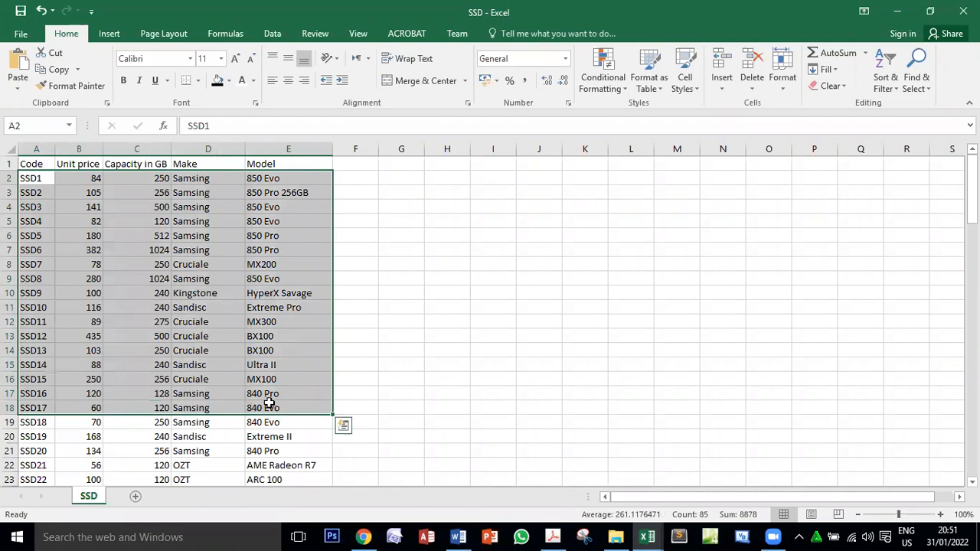
{"action": "left_click", "coordinate": [237, 394]}
{"action": "left_click_drag", "start_coordinate": [36, 177], "coordinate": [30, 464]}
{"action": "left_click_drag", "start_coordinate": [83, 181], "coordinate": [82, 422]}
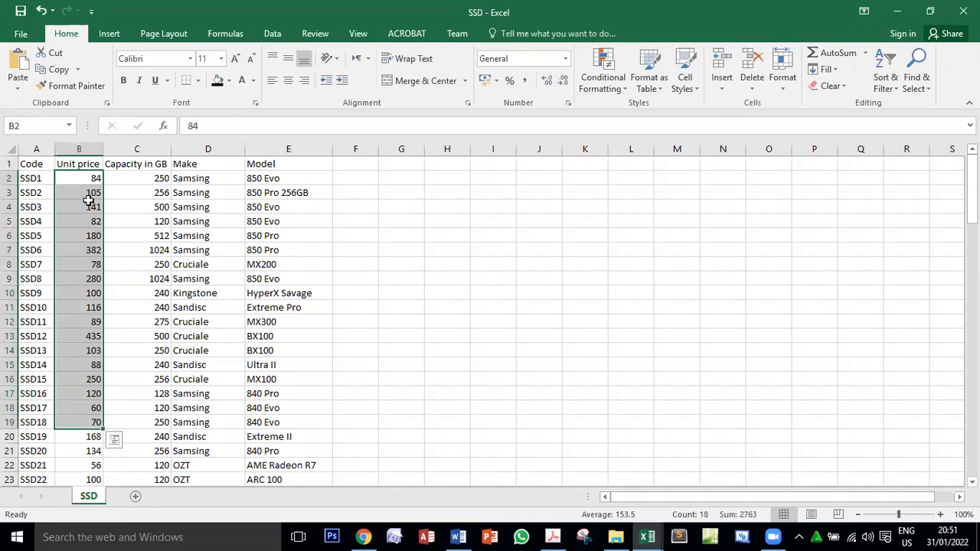
{"action": "left_click", "coordinate": [80, 162]}
{"action": "left_click_drag", "start_coordinate": [134, 179], "coordinate": [148, 452]}
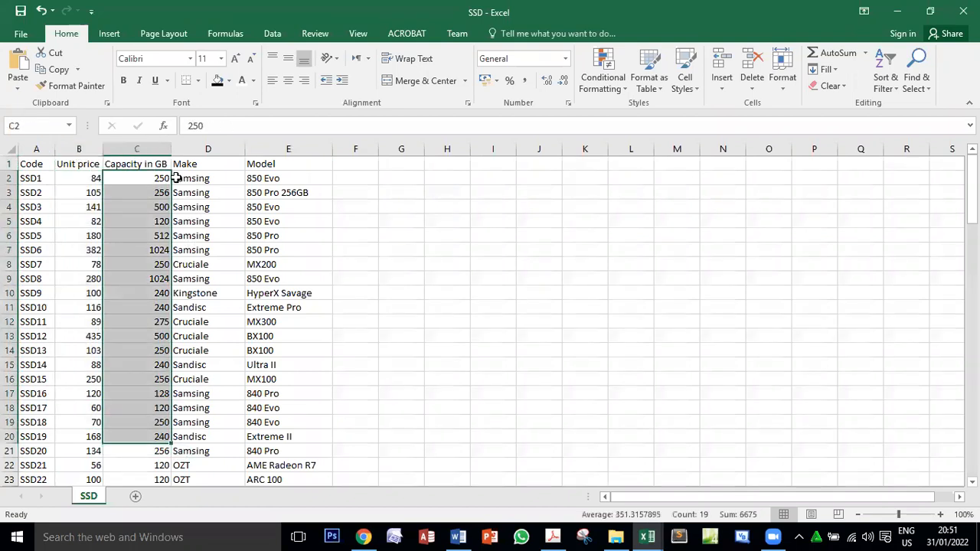
{"action": "left_click", "coordinate": [152, 163]}
{"action": "left_click_drag", "start_coordinate": [192, 178], "coordinate": [191, 451]}
{"action": "left_click", "coordinate": [196, 163]}
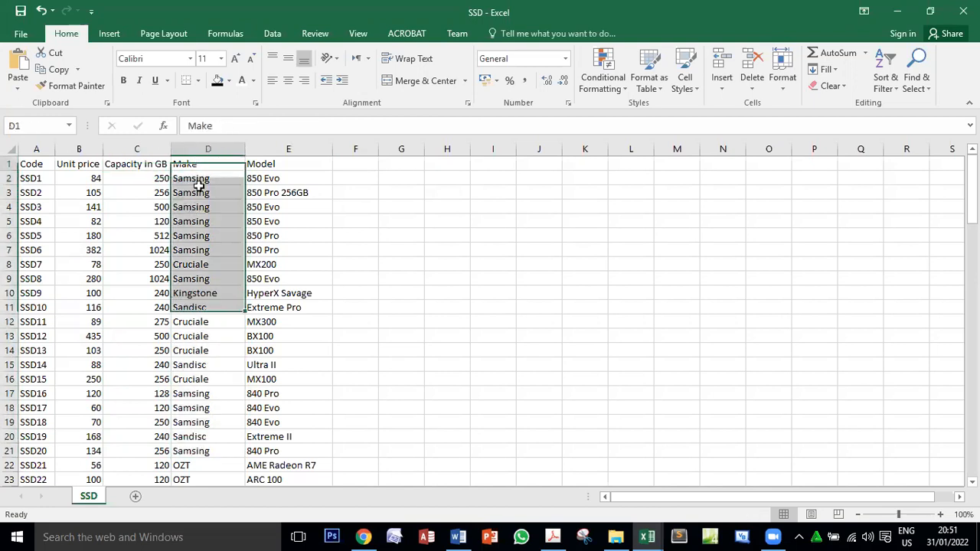
{"action": "left_click_drag", "start_coordinate": [279, 177], "coordinate": [306, 348]}
{"action": "left_click", "coordinate": [260, 163]}
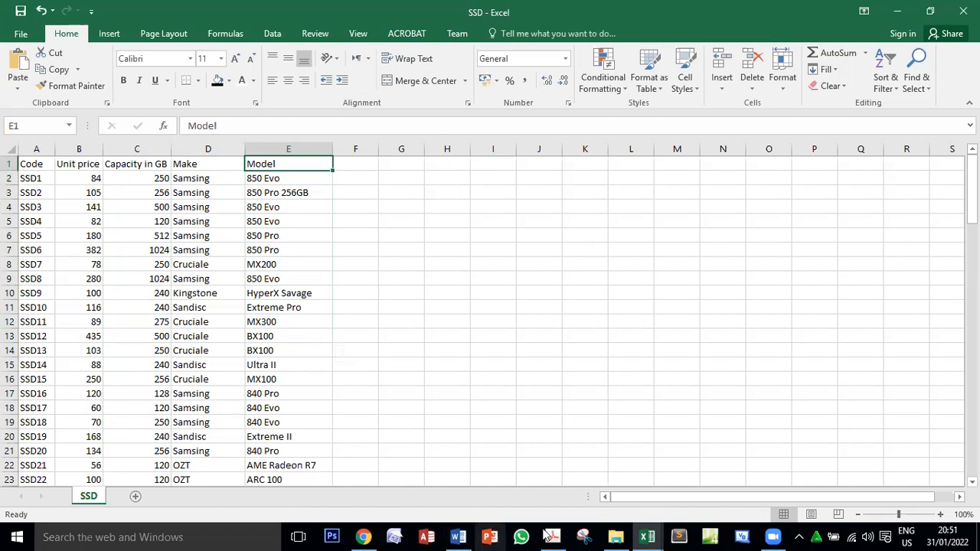
- Check the lookup value named in question 3 of the exam paper and compare it with Product code cell A12 in the invoice
{"action": "mouse_move", "coordinate": [540, 532]}
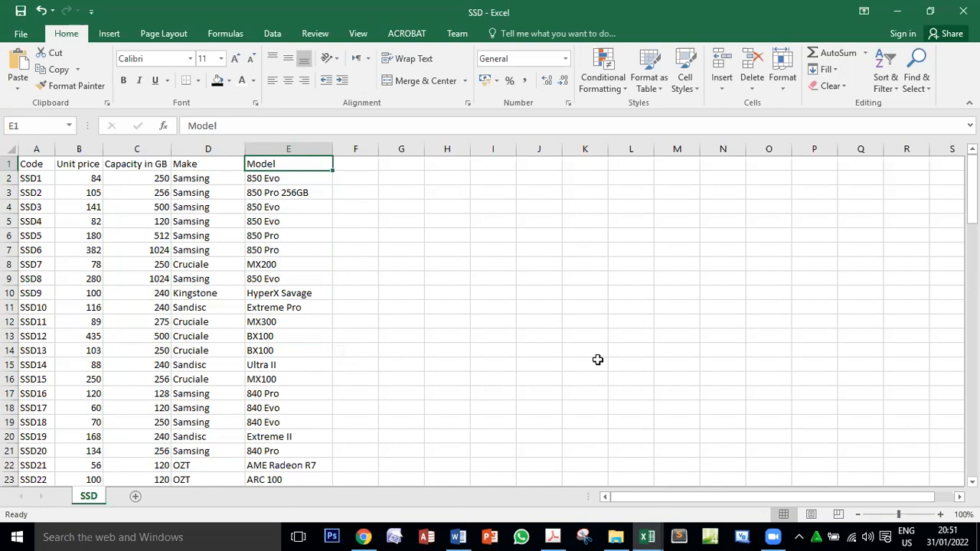
{"action": "left_click", "coordinate": [552, 536]}
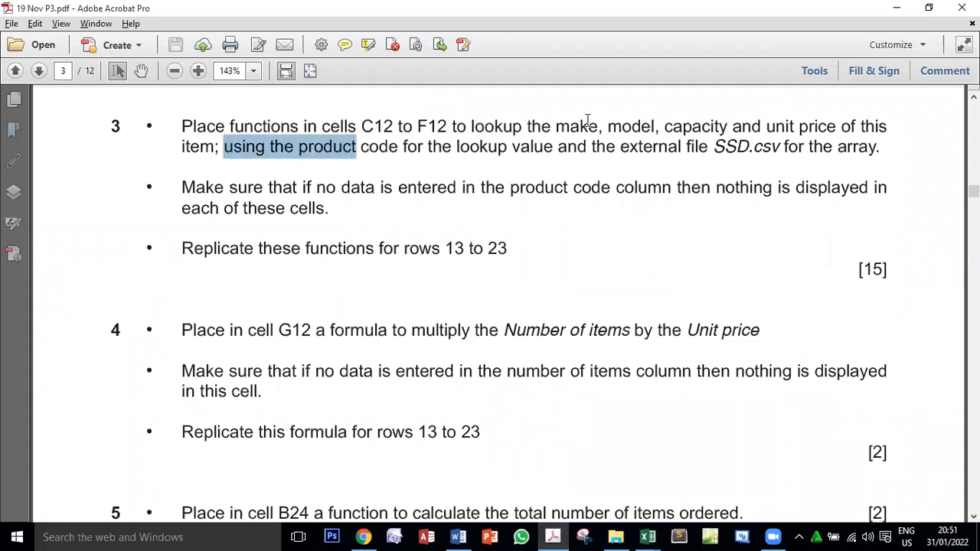
{"action": "left_click", "coordinate": [354, 150]}
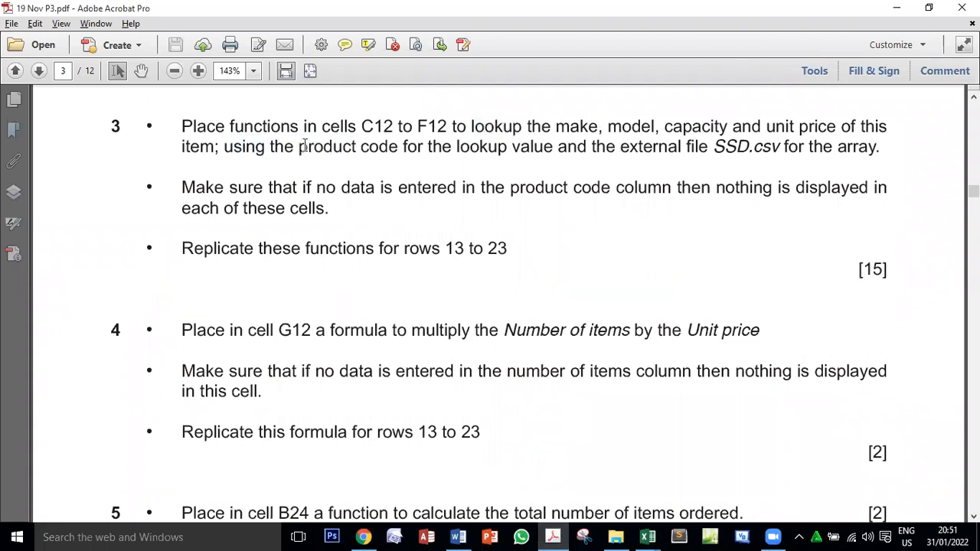
{"action": "left_click_drag", "start_coordinate": [298, 147], "coordinate": [398, 147]}
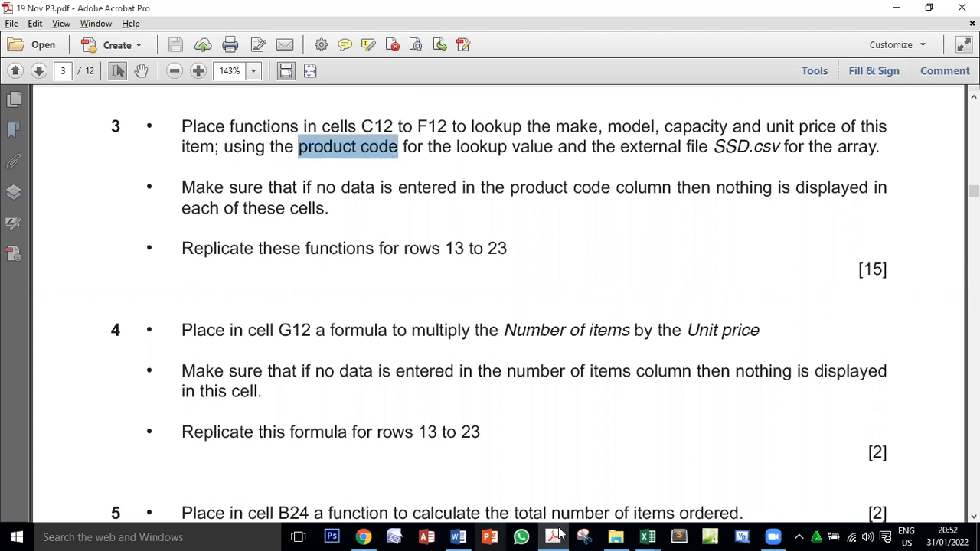
{"action": "left_click", "coordinate": [647, 537]}
{"action": "left_click", "coordinate": [556, 494]}
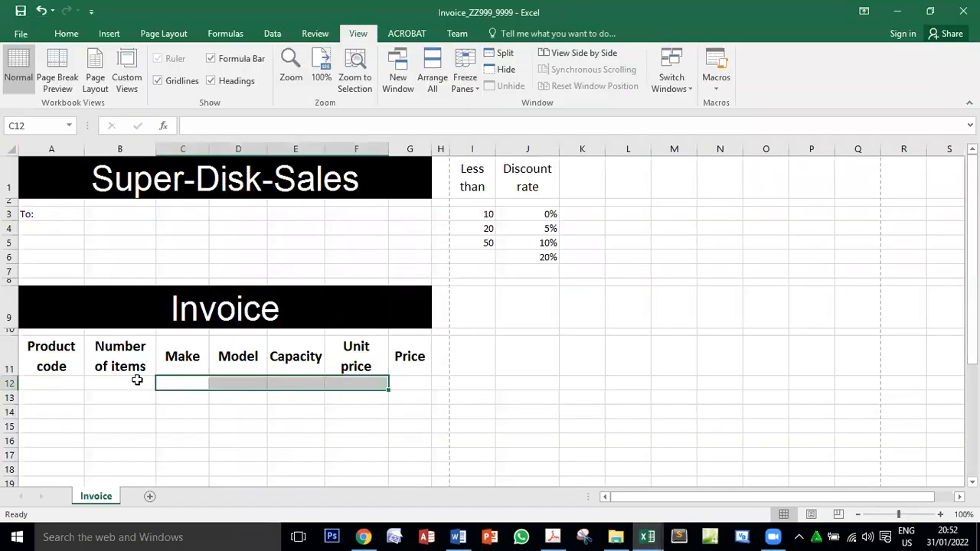
{"action": "left_click", "coordinate": [59, 381]}
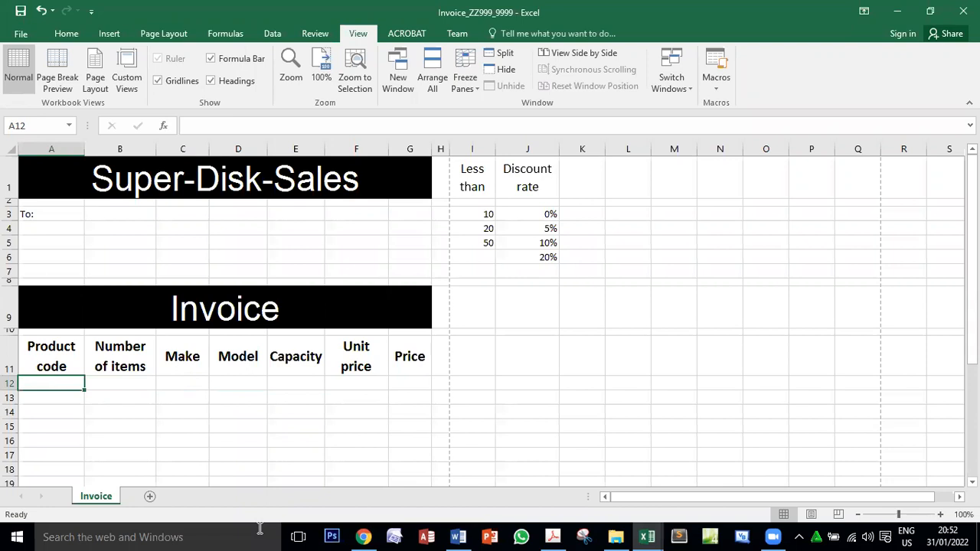
{"action": "key", "text": "alt+Tab"}
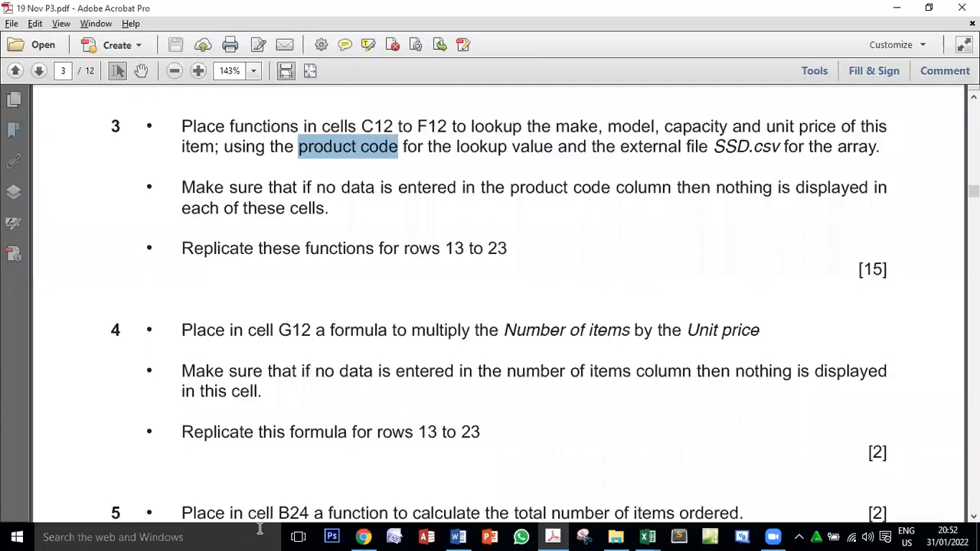
{"action": "key", "text": "alt+Tab"}
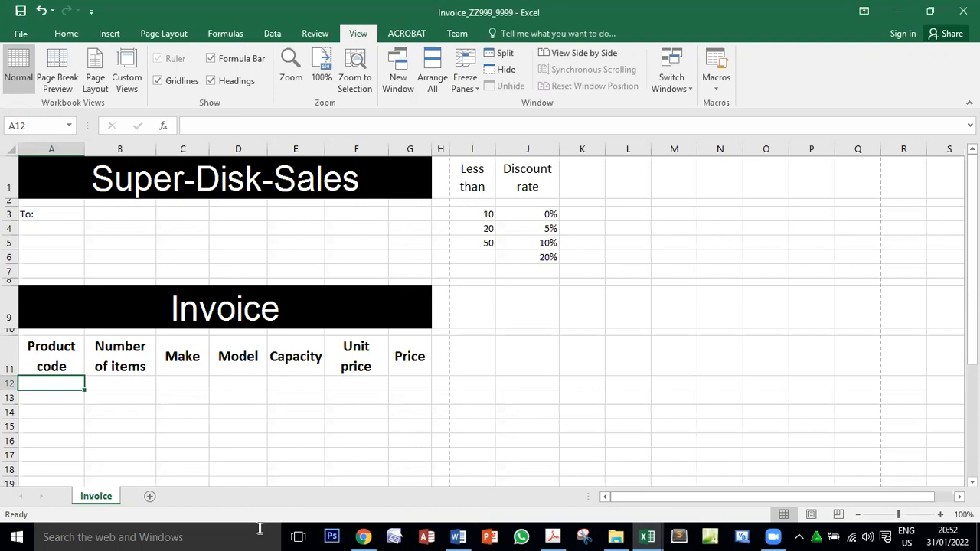
{"action": "key", "text": "alt+Tab"}
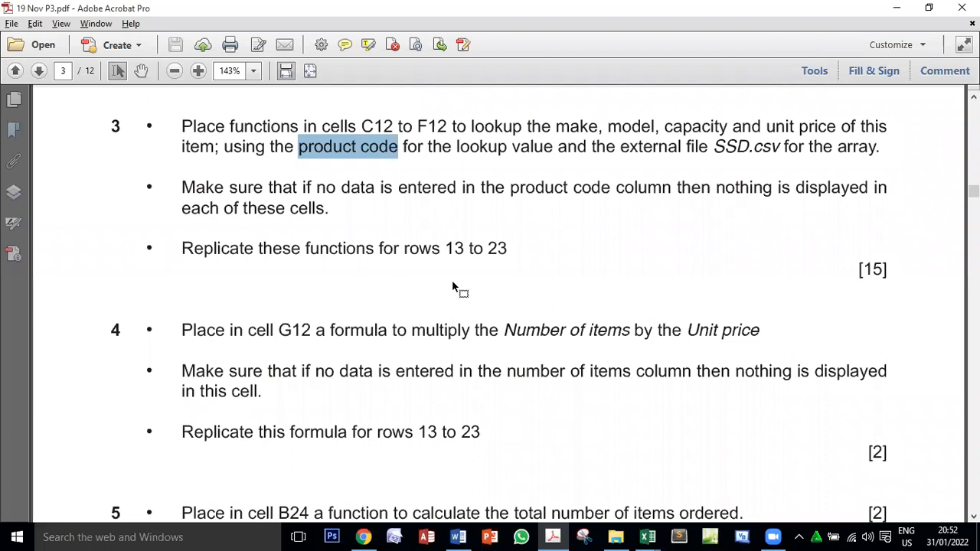
{"action": "left_click", "coordinate": [334, 150]}
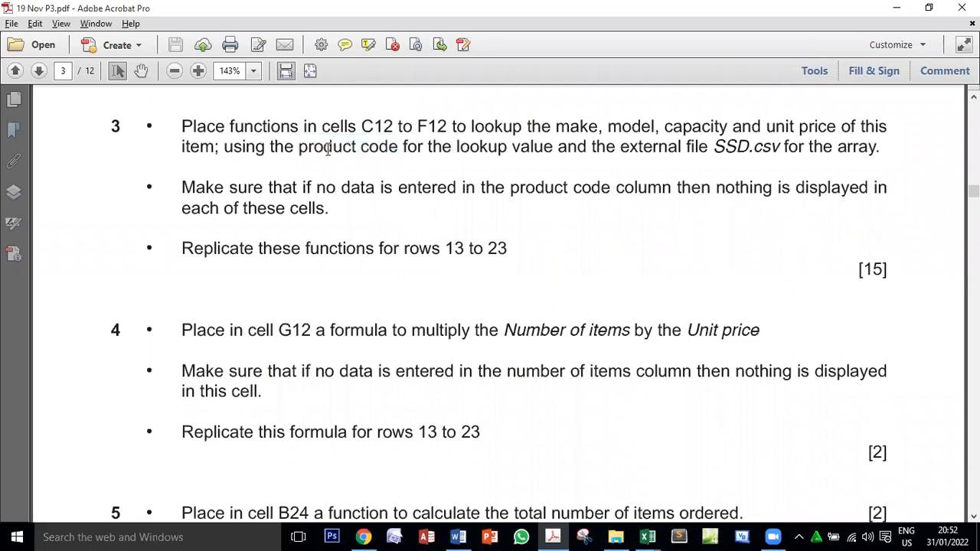
{"action": "left_click", "coordinate": [553, 42]}
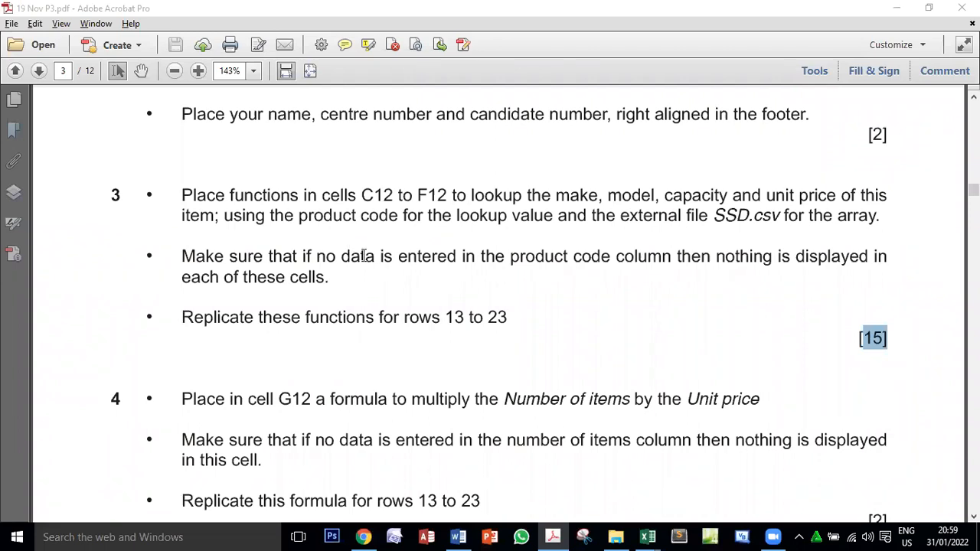
- Compare cell A12 in the invoice with the product codes in the Code column of the SSD workbook
{"action": "mouse_move", "coordinate": [647, 536]}
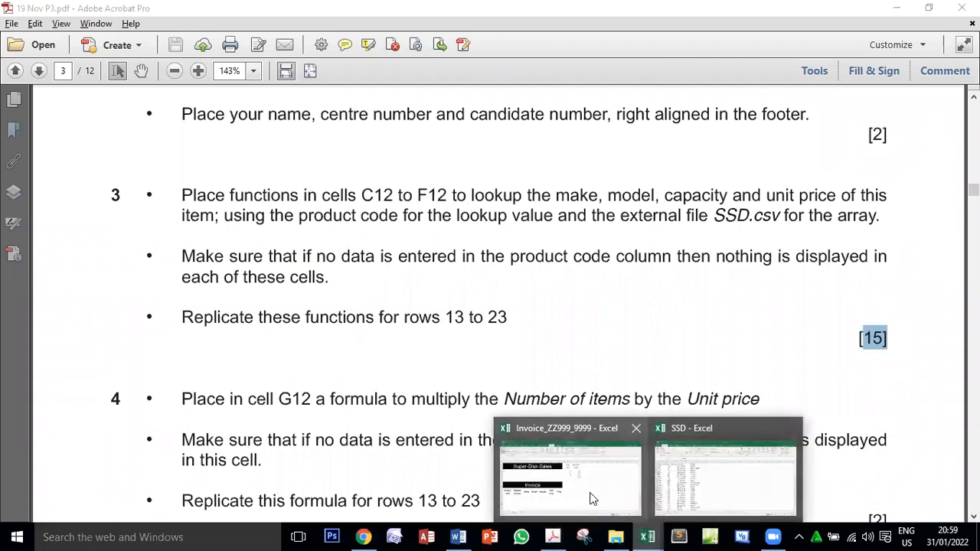
{"action": "left_click", "coordinate": [592, 499]}
{"action": "left_click", "coordinate": [50, 384]}
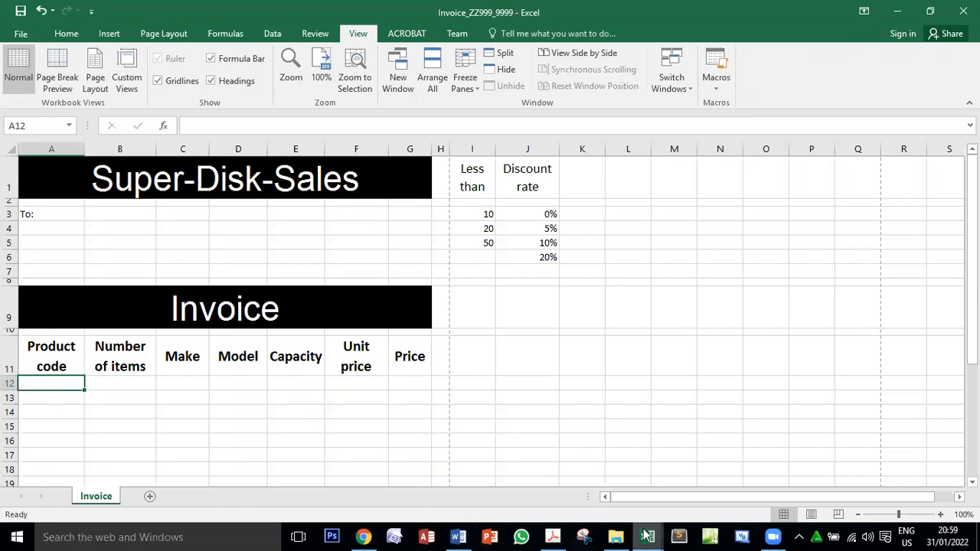
{"action": "mouse_move", "coordinate": [647, 536]}
{"action": "left_click", "coordinate": [711, 498]}
{"action": "left_click_drag", "start_coordinate": [26, 177], "coordinate": [26, 467]}
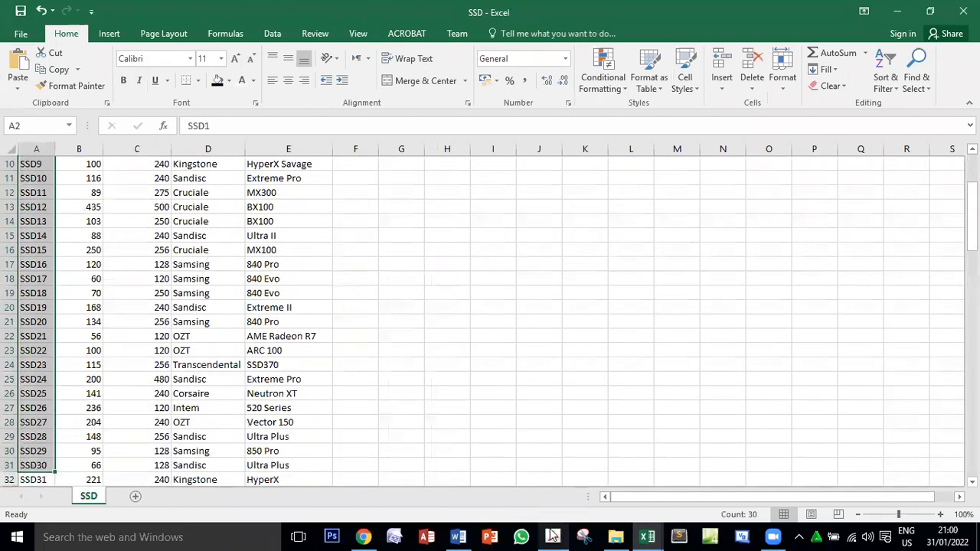
- Examine the sample product codes for the invoice items in question 14 of the exam paper, and return to question 3
{"action": "left_click", "coordinate": [553, 537]}
{"action": "scroll", "coordinate": [400, 337], "scroll_direction": "down", "scroll_amount": 15}
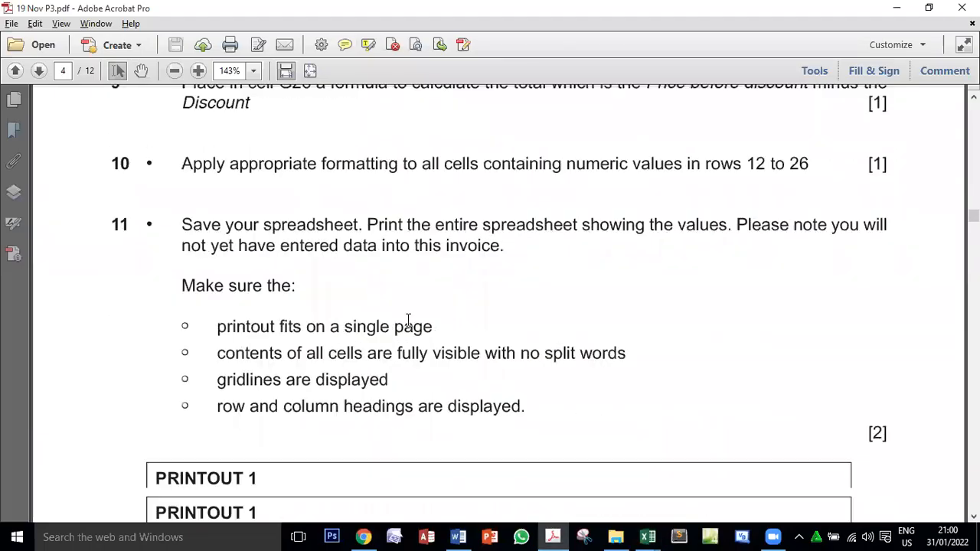
{"action": "scroll", "coordinate": [407, 325], "scroll_direction": "down", "scroll_amount": 15}
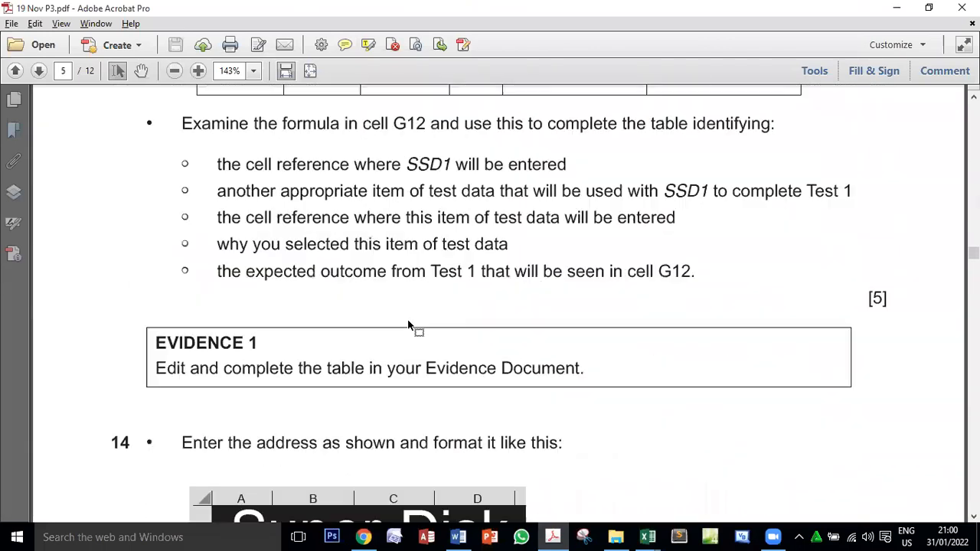
{"action": "scroll", "coordinate": [408, 321], "scroll_direction": "down", "scroll_amount": 5}
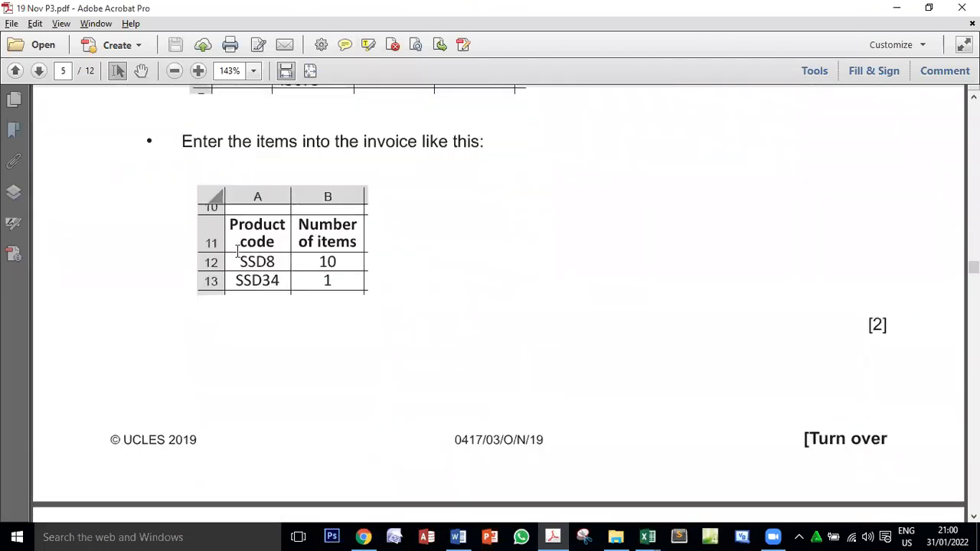
{"action": "left_click_drag", "start_coordinate": [239, 261], "coordinate": [280, 280]}
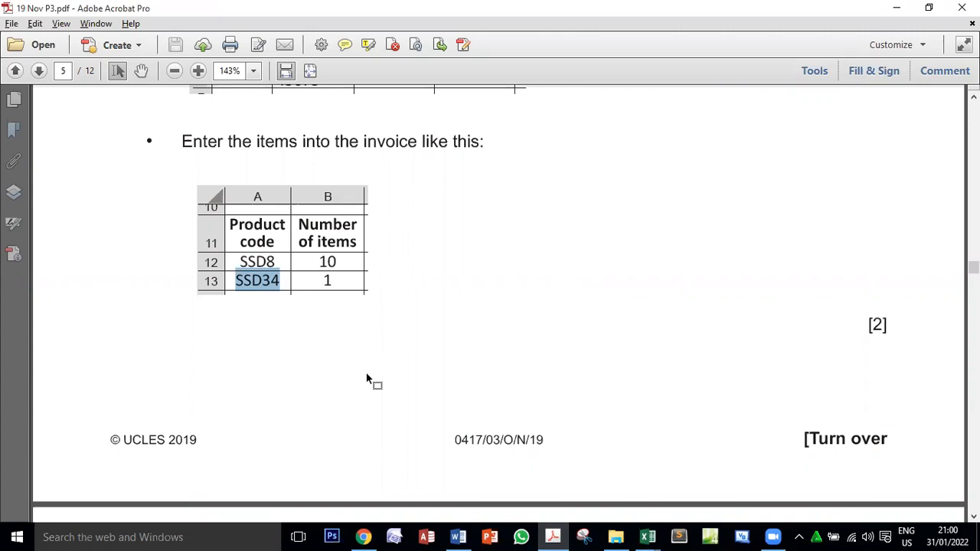
{"action": "scroll", "coordinate": [366, 377], "scroll_direction": "up", "scroll_amount": 20}
{"action": "scroll", "coordinate": [366, 377], "scroll_direction": "up", "scroll_amount": 20}
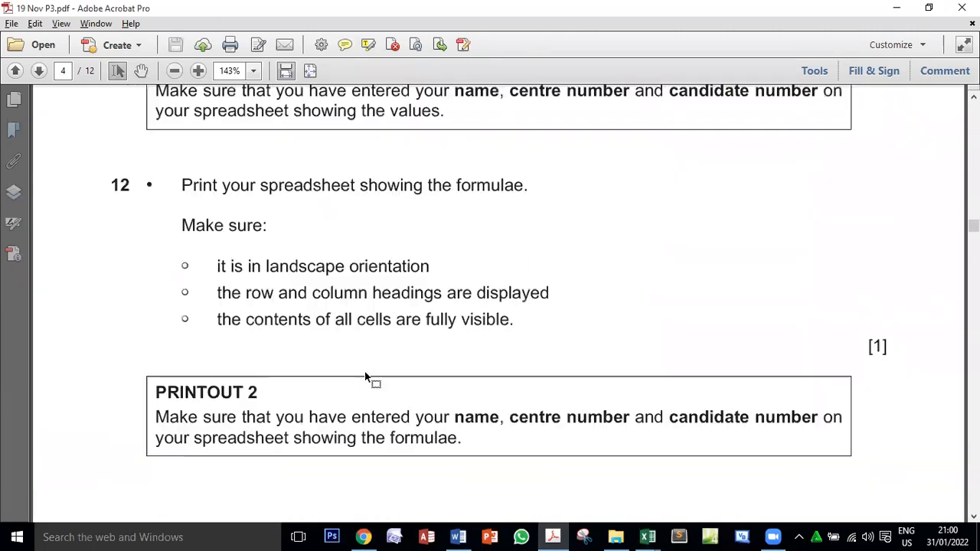
{"action": "scroll", "coordinate": [367, 375], "scroll_direction": "up", "scroll_amount": 8}
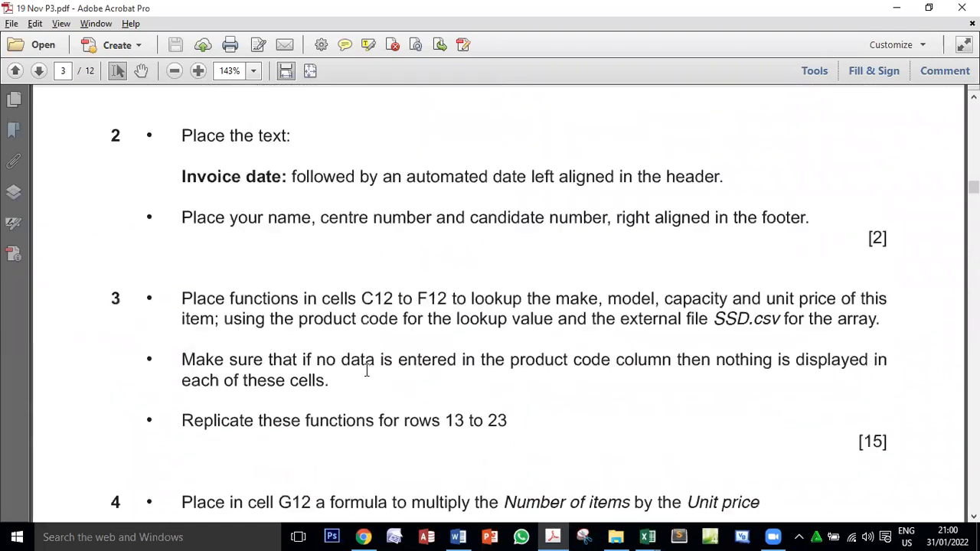
{"action": "scroll", "coordinate": [366, 371], "scroll_direction": "down", "scroll_amount": 2}
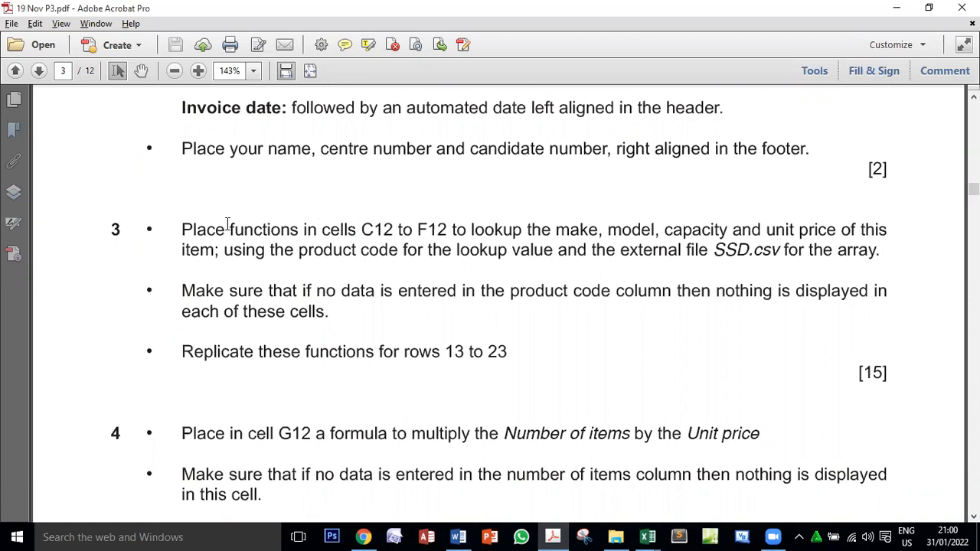
{"action": "scroll", "coordinate": [227, 222], "scroll_direction": "down", "scroll_amount": 3}
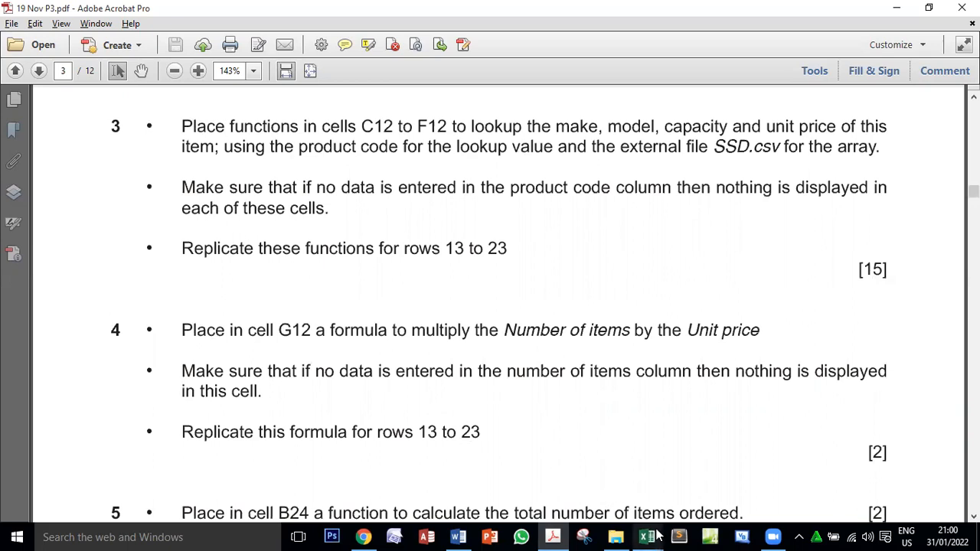
- Look through individual product codes in the Code column of the SSD workbook
{"action": "mouse_move", "coordinate": [657, 535]}
{"action": "left_click", "coordinate": [687, 500]}
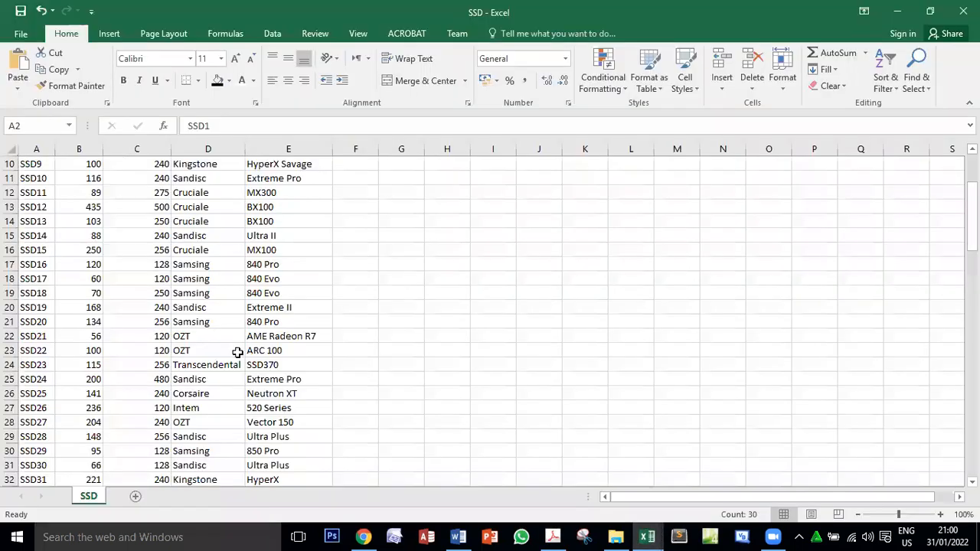
{"action": "left_click", "coordinate": [161, 300]}
{"action": "scroll", "coordinate": [30, 253], "scroll_direction": "up", "scroll_amount": 3}
{"action": "left_click", "coordinate": [27, 178]}
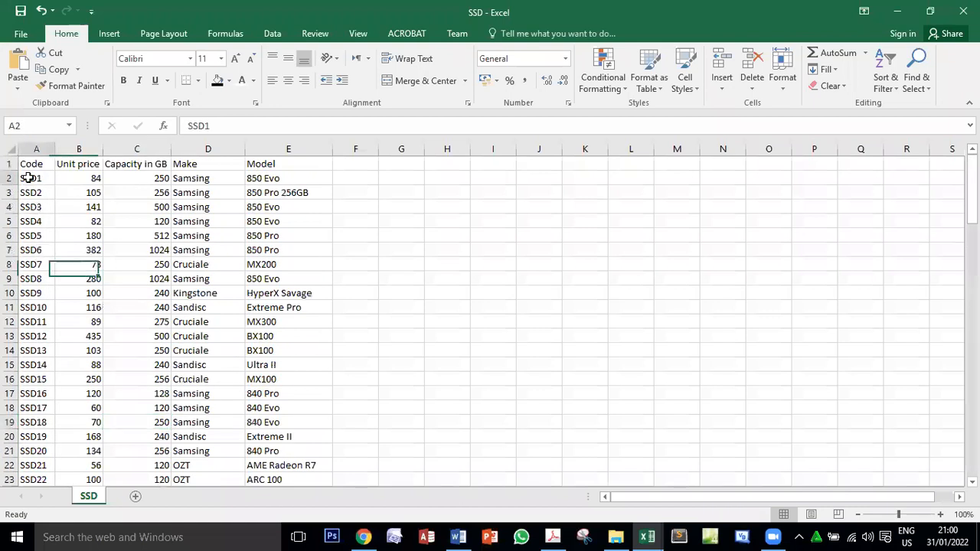
{"action": "left_click", "coordinate": [28, 193]}
{"action": "left_click", "coordinate": [28, 208]}
{"action": "left_click", "coordinate": [30, 264]}
{"action": "left_click", "coordinate": [35, 307]}
{"action": "scroll", "coordinate": [360, 475], "scroll_direction": "down", "scroll_amount": 2}
- Enter the product code SSD1 in cell A12 of the invoice
{"action": "mouse_move", "coordinate": [647, 536]}
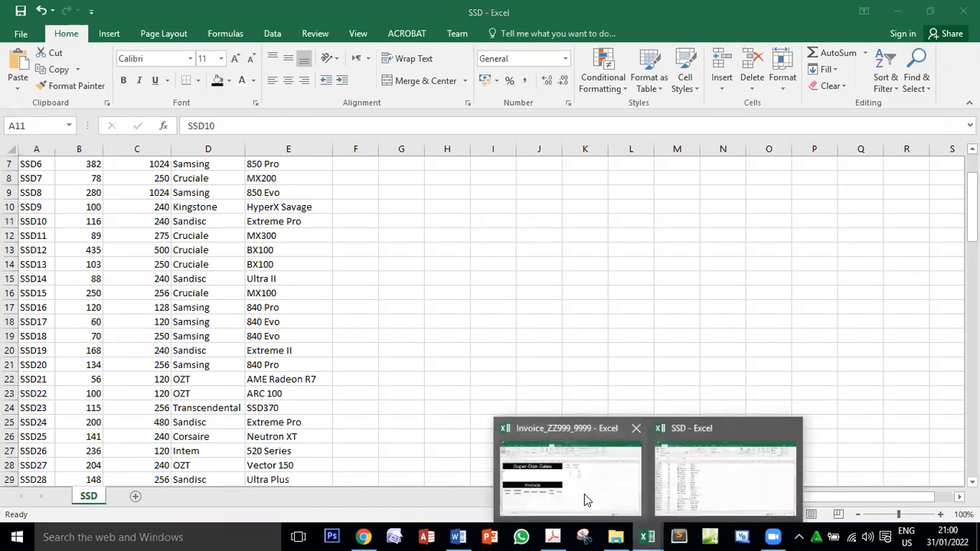
{"action": "left_click", "coordinate": [584, 496]}
{"action": "scroll", "coordinate": [88, 344], "scroll_direction": "down", "scroll_amount": 2}
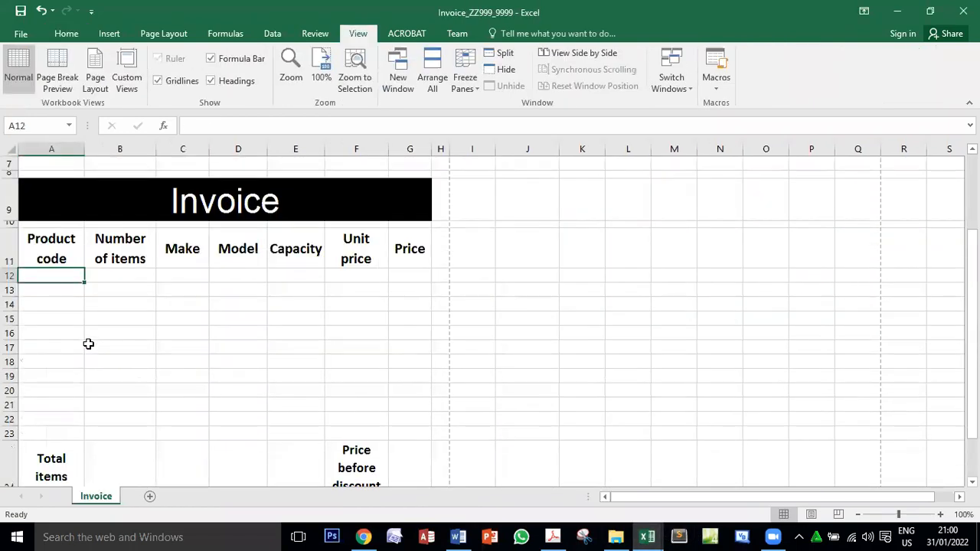
{"action": "scroll", "coordinate": [88, 343], "scroll_direction": "down", "scroll_amount": 1}
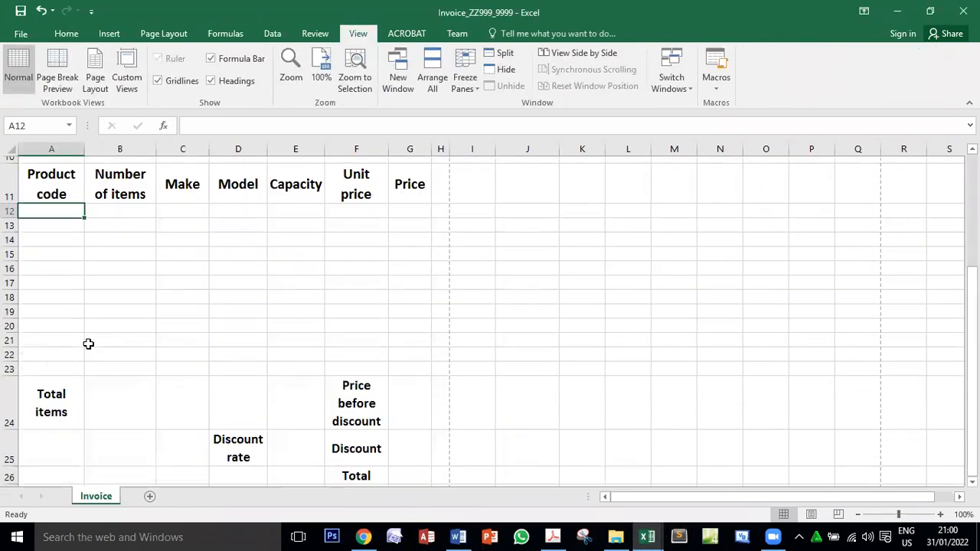
{"action": "type", "text": "SS"}
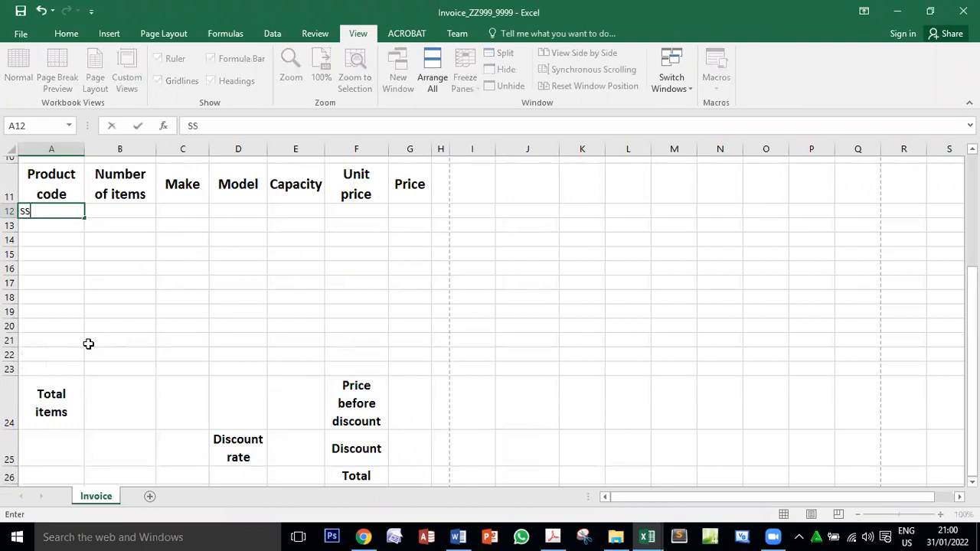
{"action": "type", "text": "D1"}
{"action": "key", "text": "Return"}
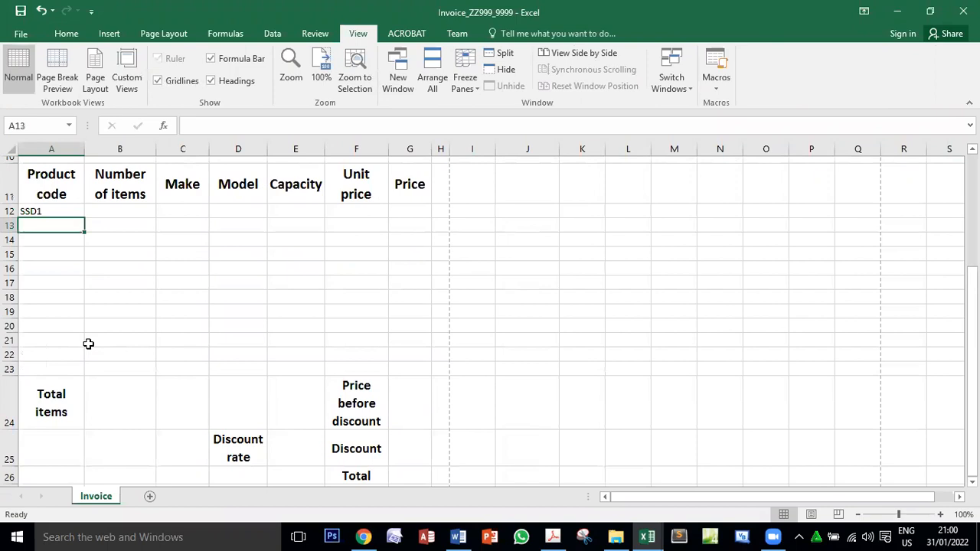
- Enter the product code SSD2 in cell A13 of the invoice
{"action": "type", "text": "SSD1"}
{"action": "key", "text": "BackSpace"}
{"action": "type", "text": "2"}
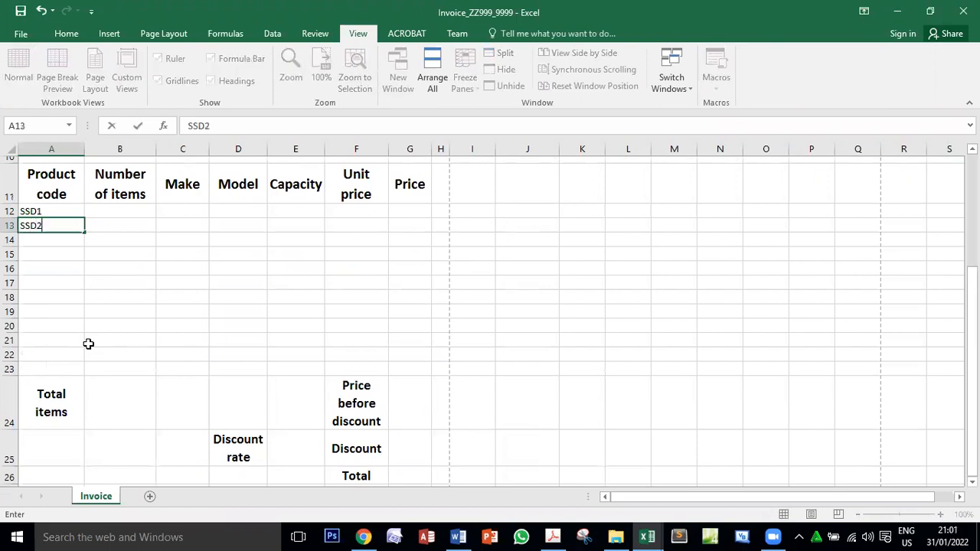
{"action": "key", "text": "Return"}
- Enter the product code SSD20 in cell A23, the last item row of the invoice
{"action": "key", "text": "Return"}
{"action": "key", "text": "Return"}
{"action": "key", "text": "Return"}
{"action": "key", "text": "Return"}
{"action": "key", "text": "Return"}
{"action": "key", "text": "Return"}
{"action": "key", "text": "Return"}
{"action": "key", "text": "Return"}
{"action": "key", "text": "Return"}
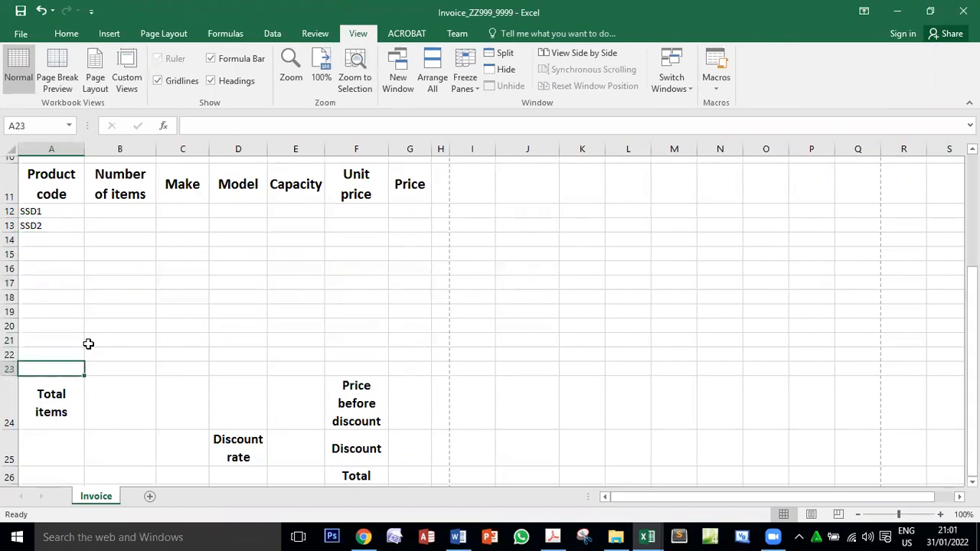
{"action": "type", "text": "SSD"}
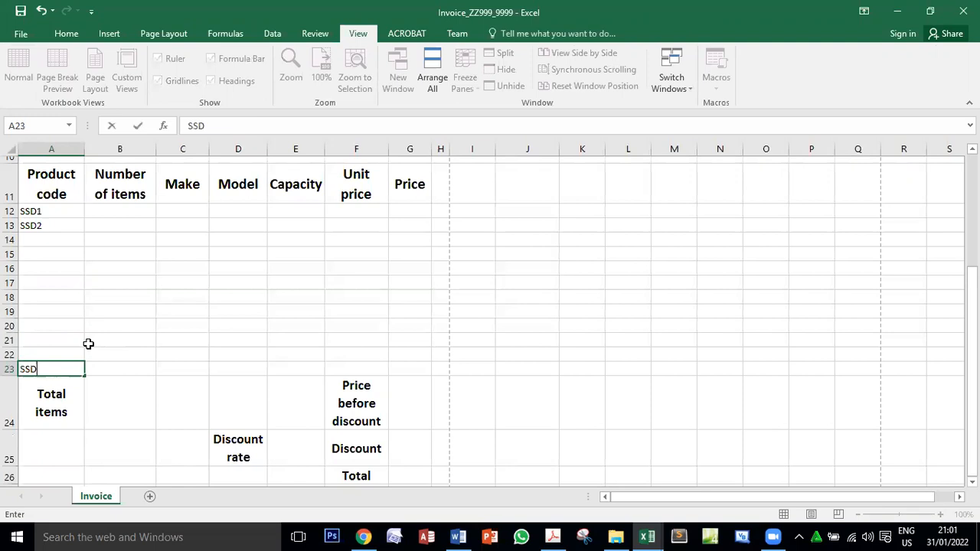
{"action": "type", "text": "20"}
{"action": "key", "text": "Return"}
- Find product code SSD20 in the Code column of the SSD workbook and return to the invoice
{"action": "key", "text": "alt+Tab"}
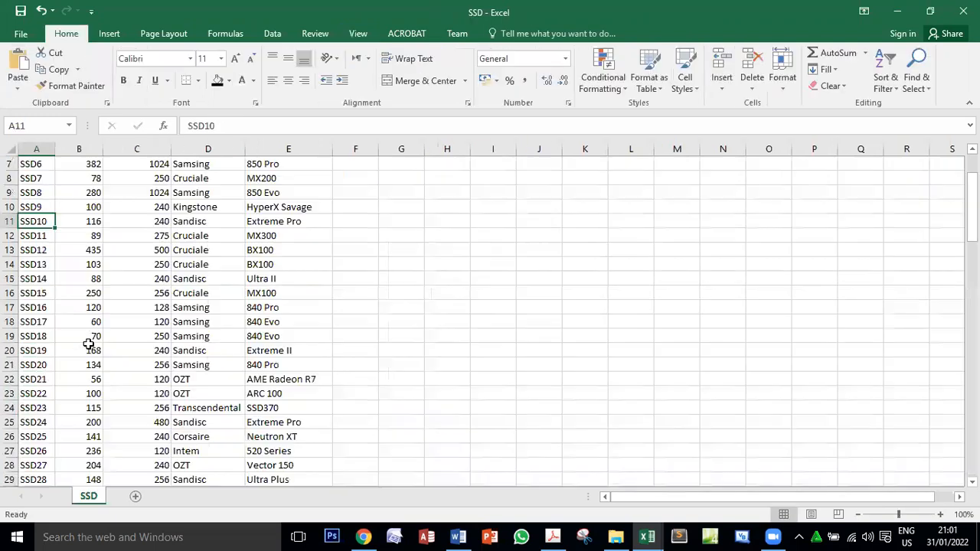
{"action": "scroll", "coordinate": [35, 334], "scroll_direction": "down", "scroll_amount": 1}
{"action": "left_click", "coordinate": [45, 324]}
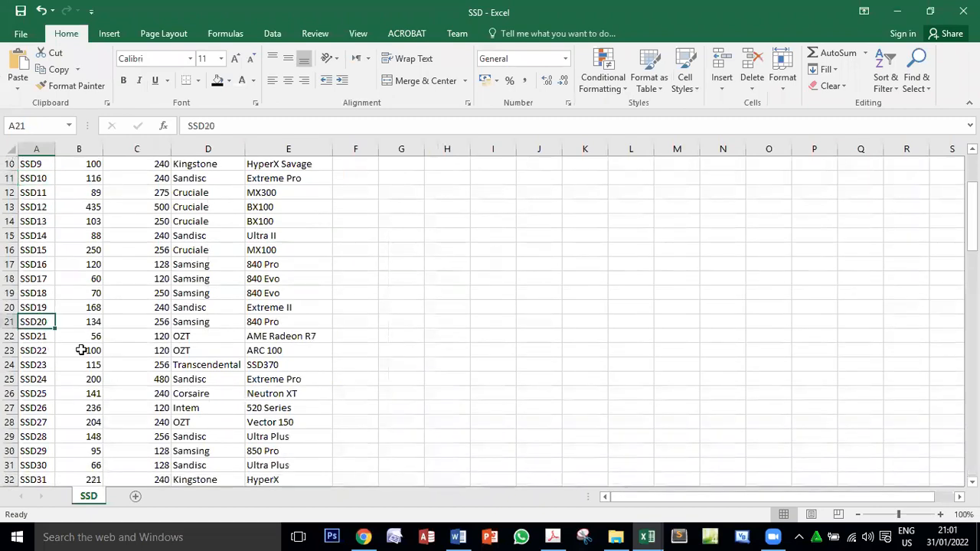
{"action": "key", "text": "alt+Tab"}
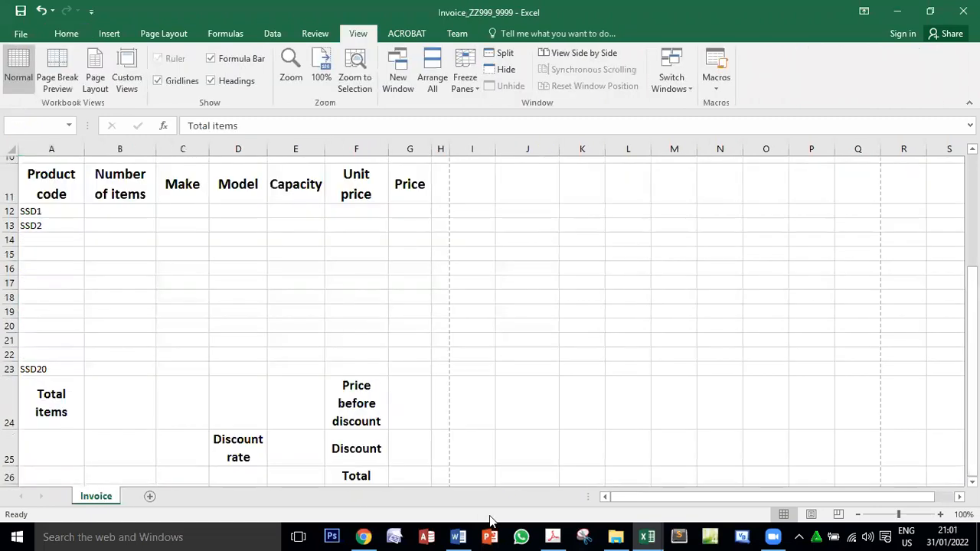
{"action": "left_click", "coordinate": [285, 43]}
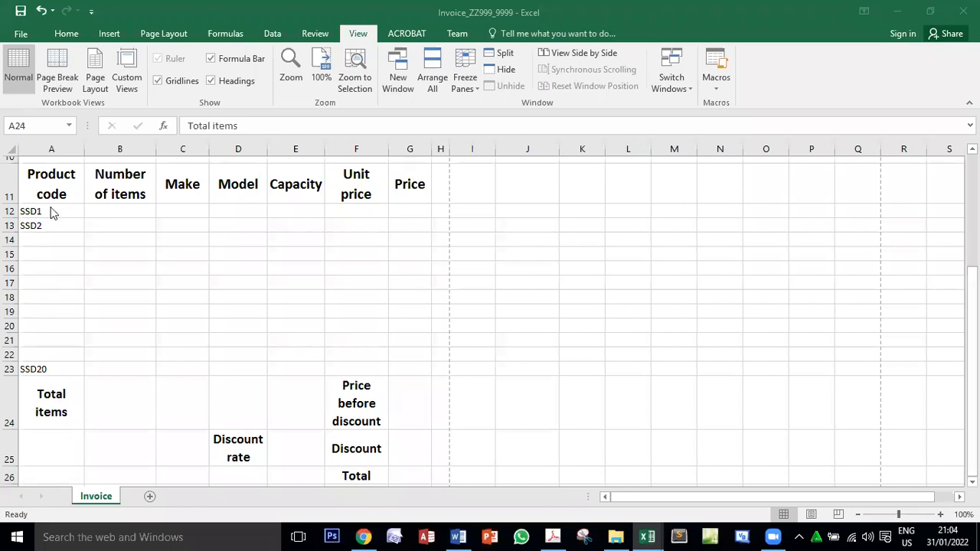
- Review the product codes entered in cells A12, A13 and A23 of the invoice
{"action": "left_click", "coordinate": [77, 212]}
{"action": "left_click", "coordinate": [76, 225]}
{"action": "left_click", "coordinate": [55, 369]}
{"action": "left_click", "coordinate": [53, 213]}
{"action": "left_click", "coordinate": [54, 226]}
{"action": "left_click", "coordinate": [58, 369]}
- Switch to the exam paper in Adobe Acrobat and examine question 3's instruction on lookup functions for cells C12 to F12
{"action": "left_click", "coordinate": [552, 536]}
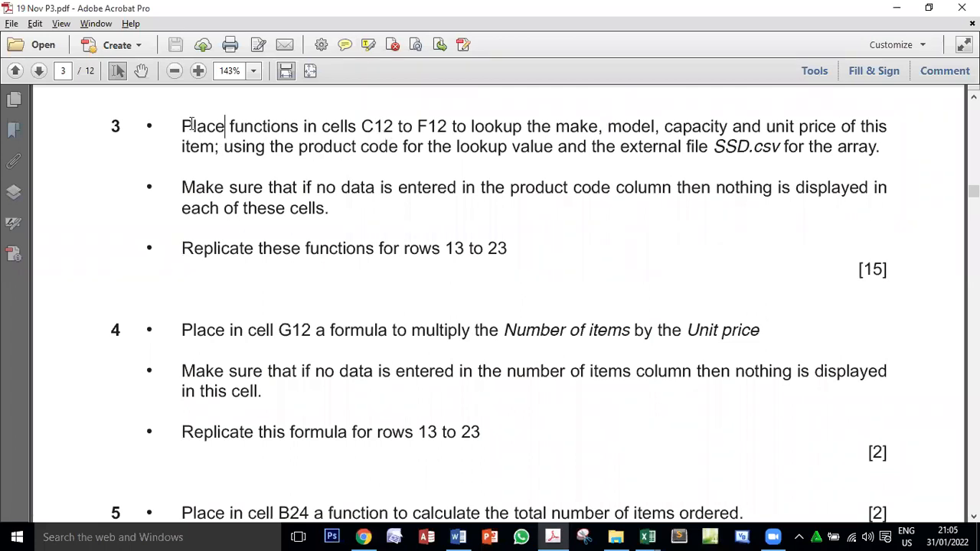
{"action": "left_click_drag", "start_coordinate": [191, 127], "coordinate": [230, 128]}
{"action": "double_click", "coordinate": [383, 127]}
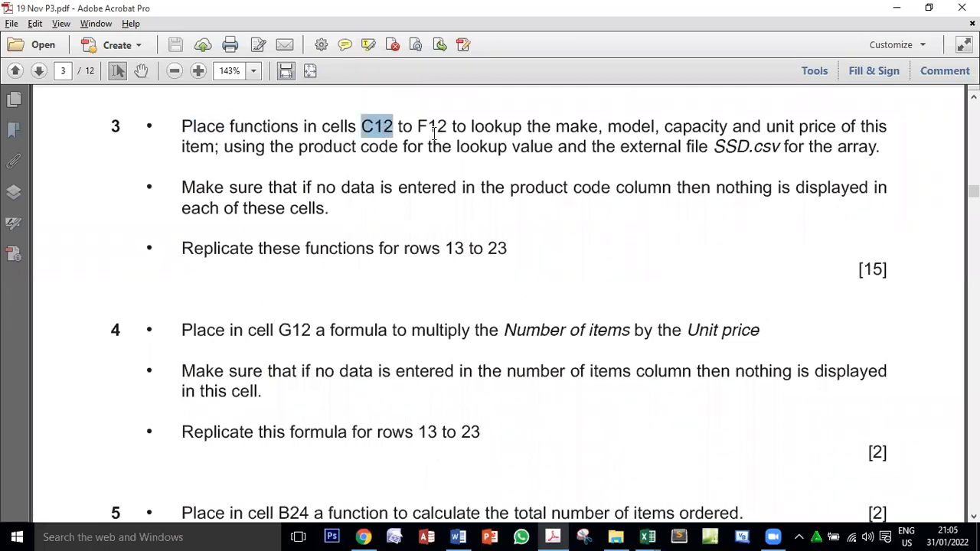
- Read task 3 on the C12 to F12 lookups from SSD.csv and blank product codes, and switch to the Invoice workbook in Excel
{"action": "double_click", "coordinate": [434, 127]}
{"action": "left_click", "coordinate": [485, 128]}
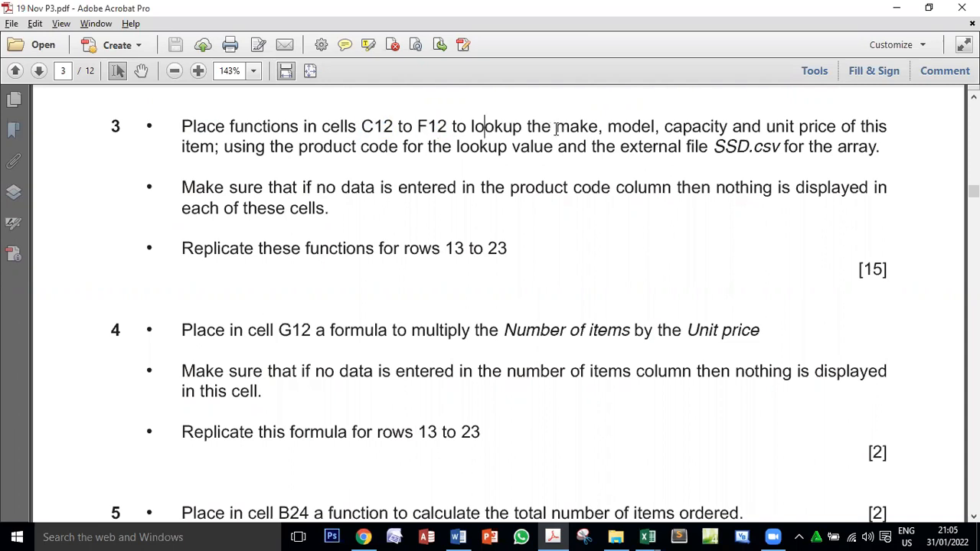
{"action": "left_click", "coordinate": [776, 127]}
{"action": "left_click_drag", "start_coordinate": [225, 146], "coordinate": [556, 157]}
{"action": "left_click", "coordinate": [668, 152]}
{"action": "left_click_drag", "start_coordinate": [714, 148], "coordinate": [780, 149]}
{"action": "double_click", "coordinate": [838, 146]}
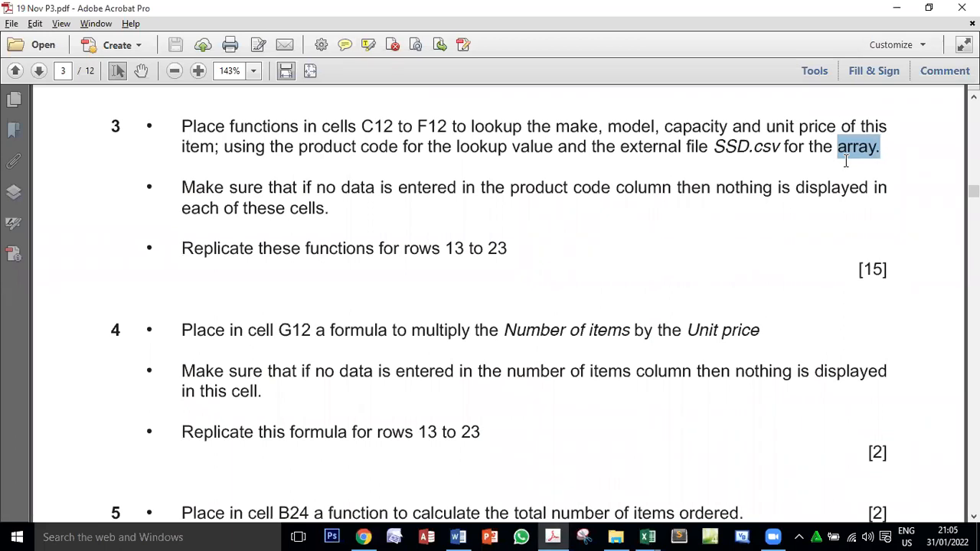
{"action": "triple_click", "coordinate": [272, 198]}
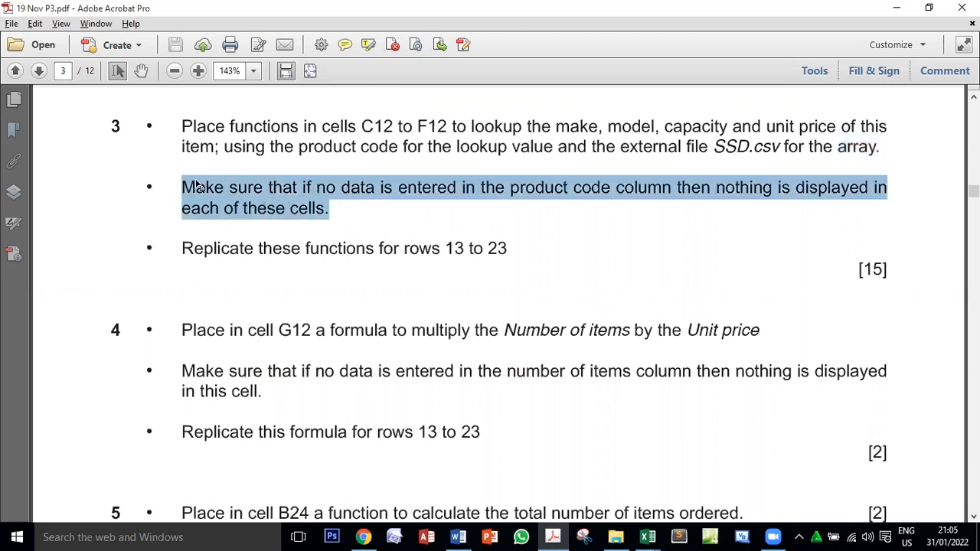
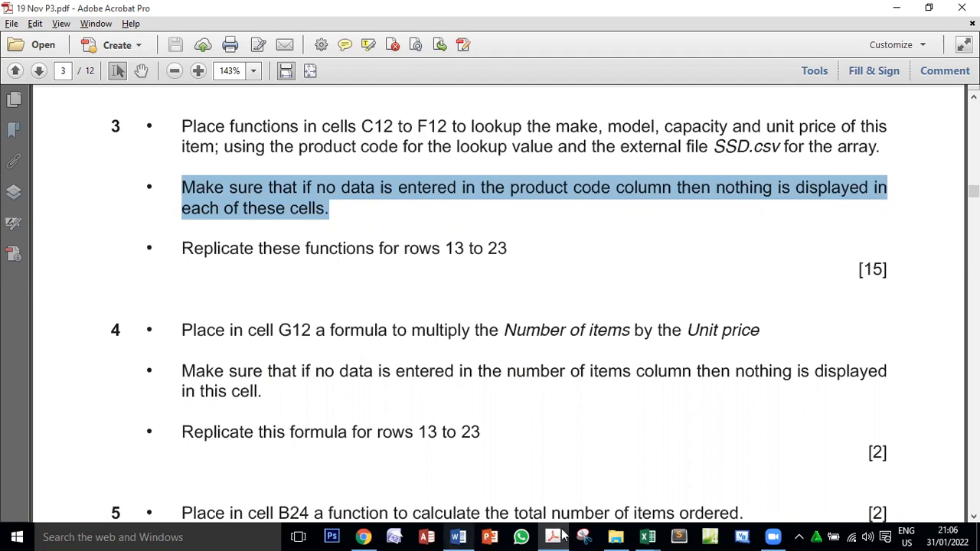
{"action": "mouse_move", "coordinate": [646, 536]}
{"action": "left_click", "coordinate": [574, 474]}
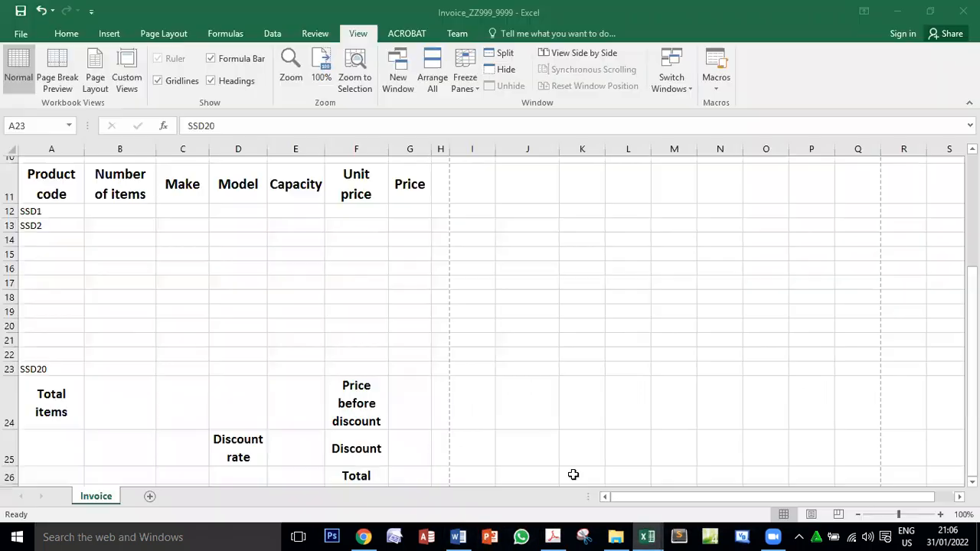
{"action": "left_click", "coordinate": [123, 210]}
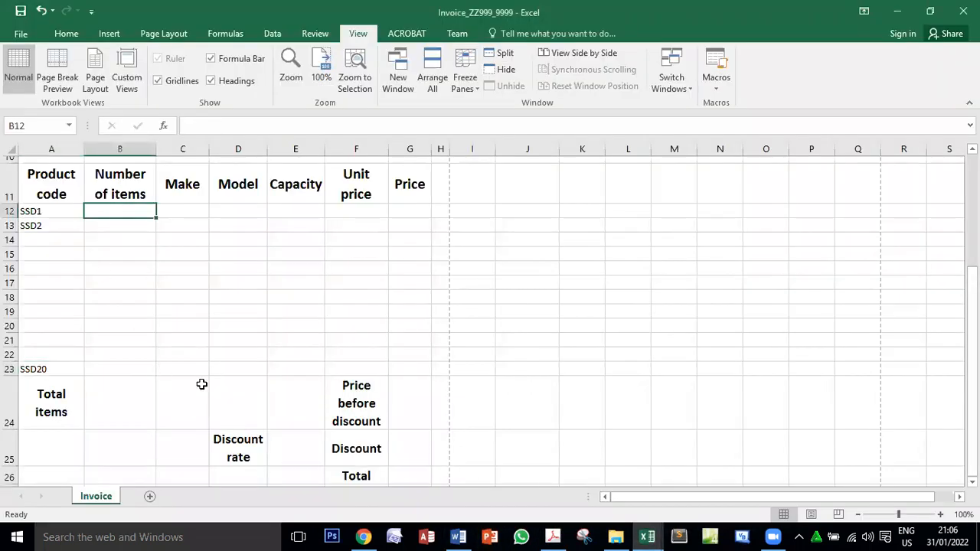
{"action": "scroll", "coordinate": [201, 382], "scroll_direction": "up", "scroll_amount": 3}
{"action": "scroll", "coordinate": [203, 383], "scroll_direction": "down", "scroll_amount": 1}
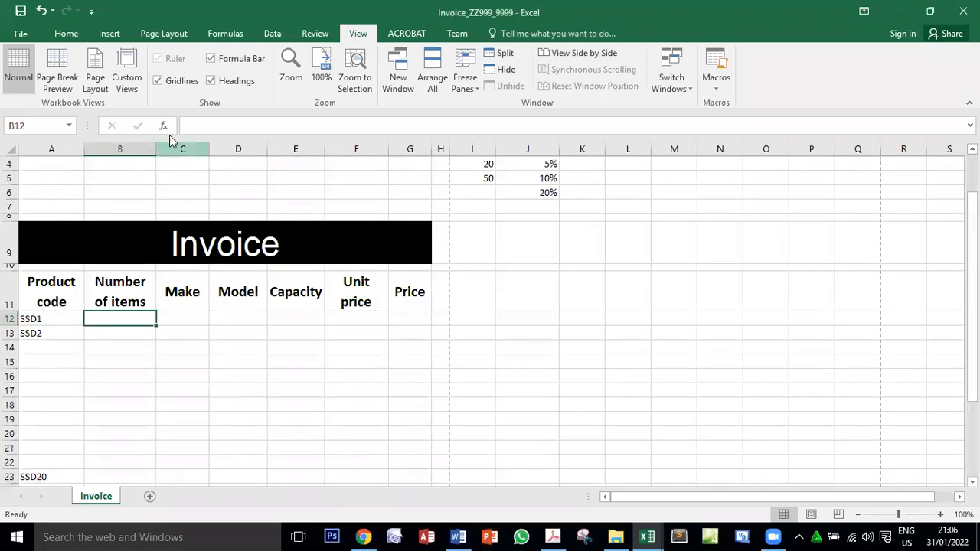
{"action": "left_click", "coordinate": [163, 126]}
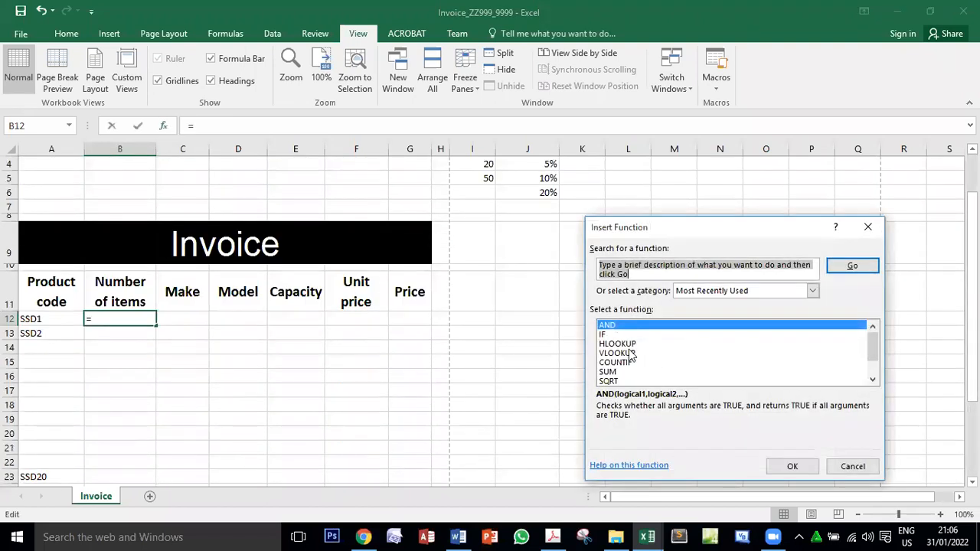
{"action": "left_click", "coordinate": [629, 353]}
{"action": "left_click", "coordinate": [793, 466]}
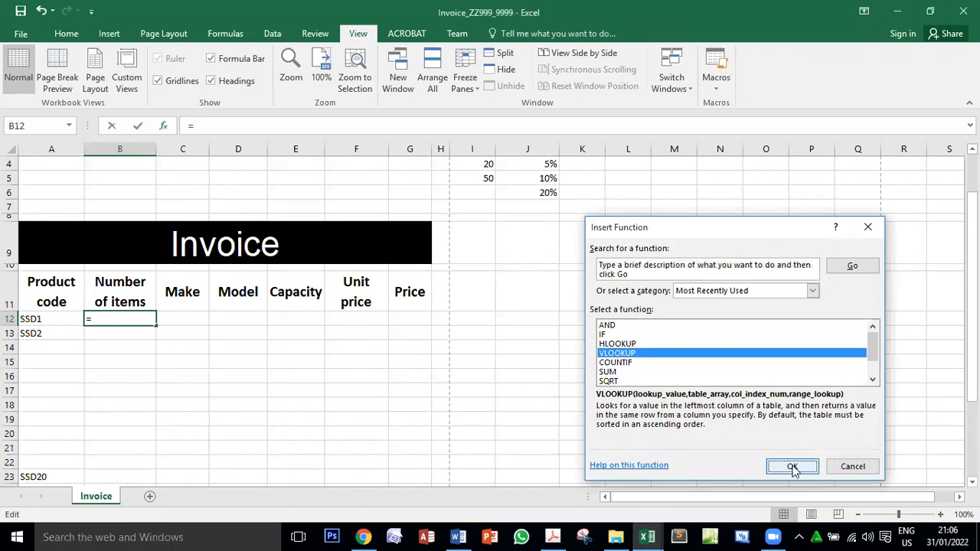
{"action": "left_click", "coordinate": [650, 278]}
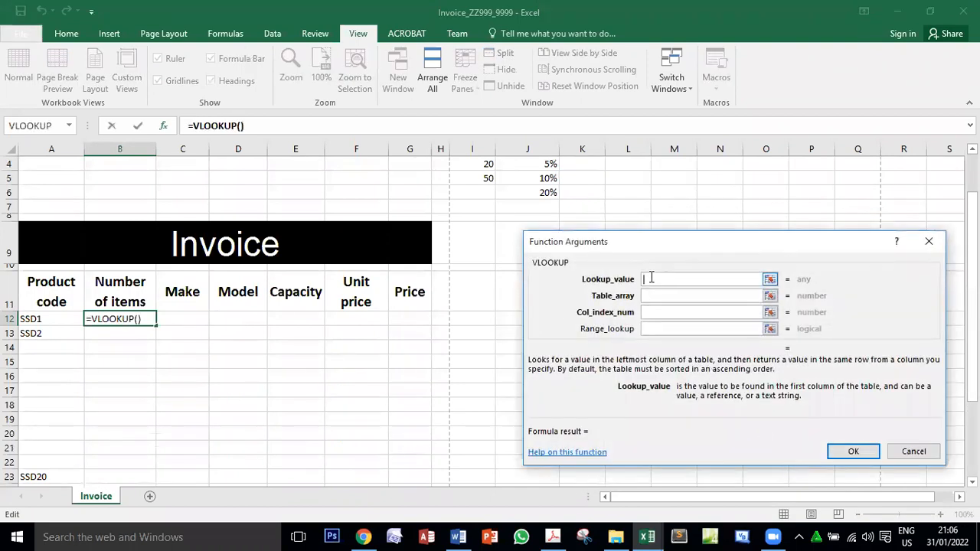
{"action": "left_click", "coordinate": [55, 319]}
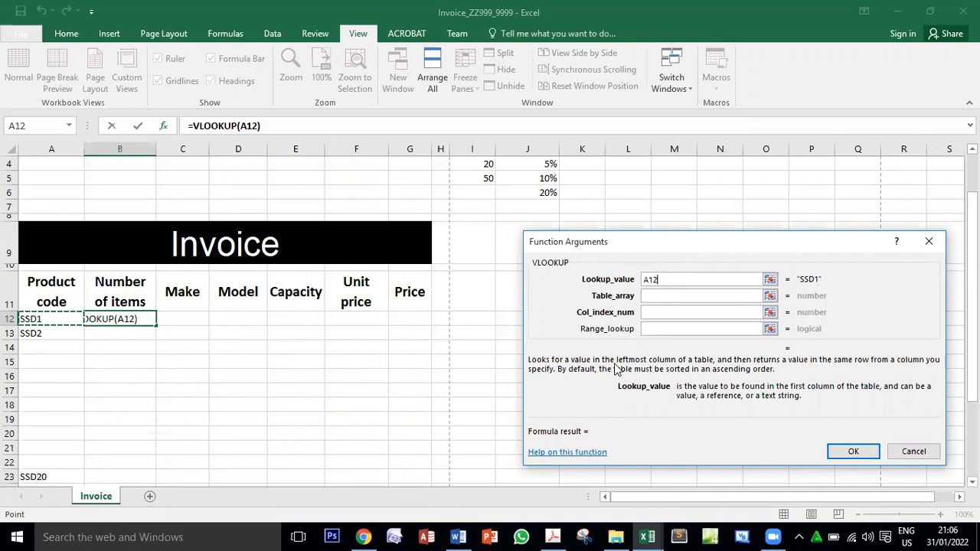
{"action": "left_click", "coordinate": [654, 296]}
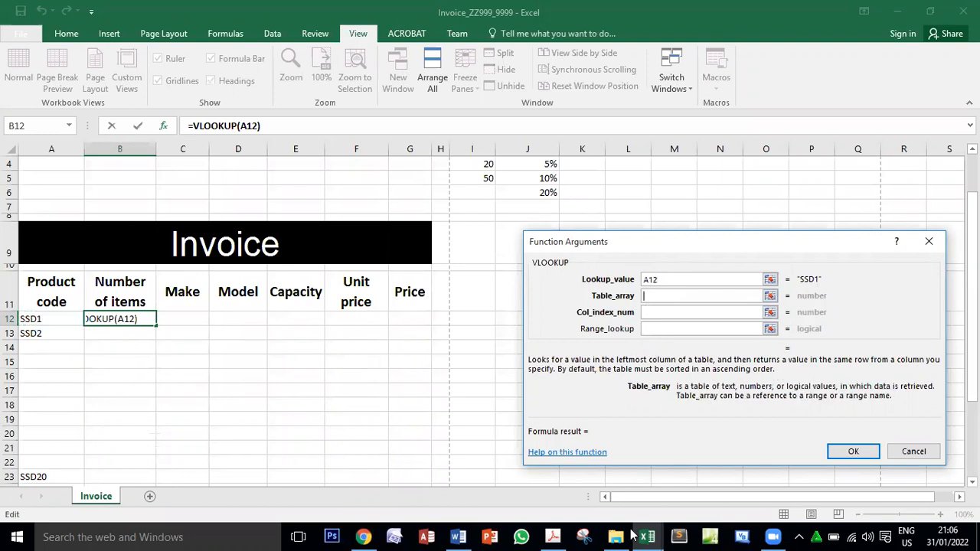
{"action": "mouse_move", "coordinate": [647, 535]}
{"action": "left_click", "coordinate": [693, 490]}
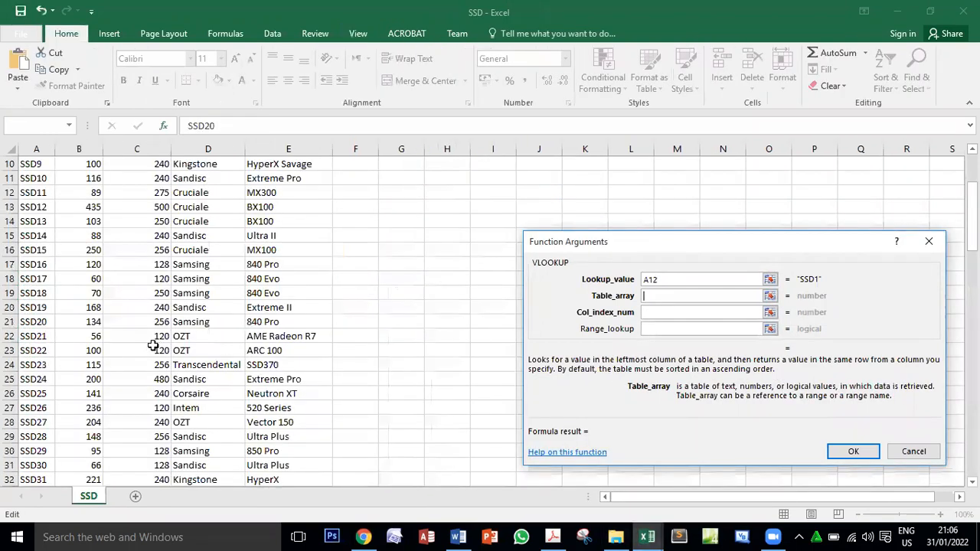
{"action": "left_click_drag", "start_coordinate": [35, 177], "coordinate": [291, 446]}
{"action": "scroll", "coordinate": [268, 413], "scroll_direction": "up", "scroll_amount": 20}
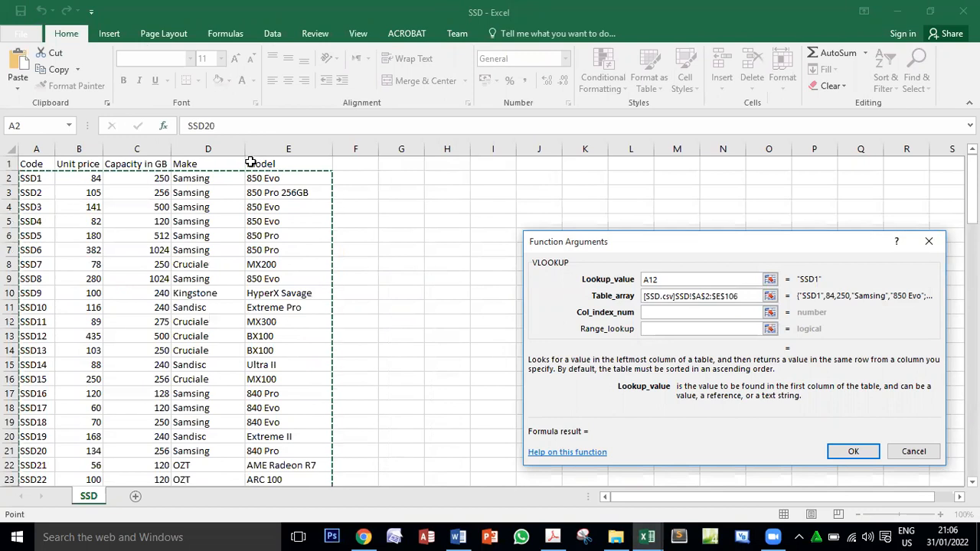
{"action": "left_click", "coordinate": [758, 312]}
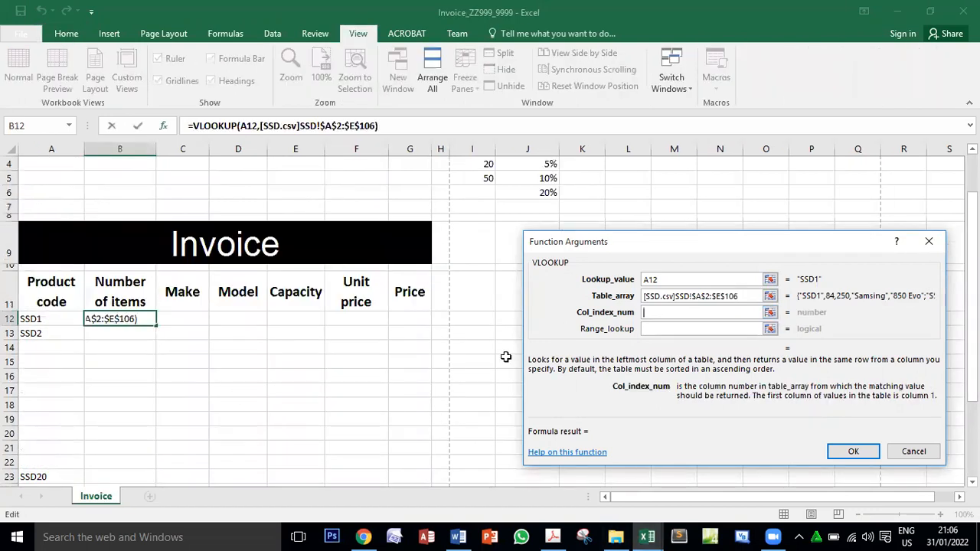
{"action": "left_click", "coordinate": [907, 451]}
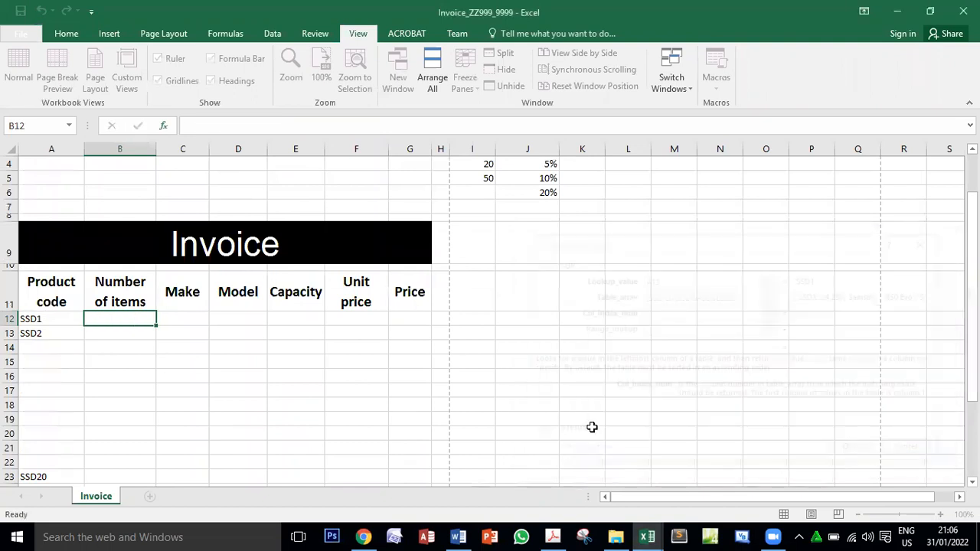
{"action": "left_click", "coordinate": [192, 317]}
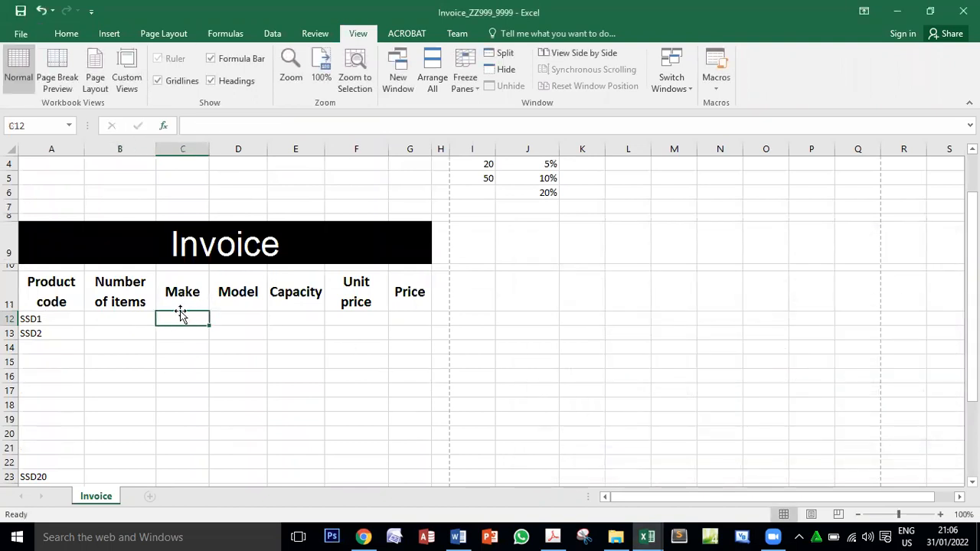
{"action": "left_click", "coordinate": [119, 317]}
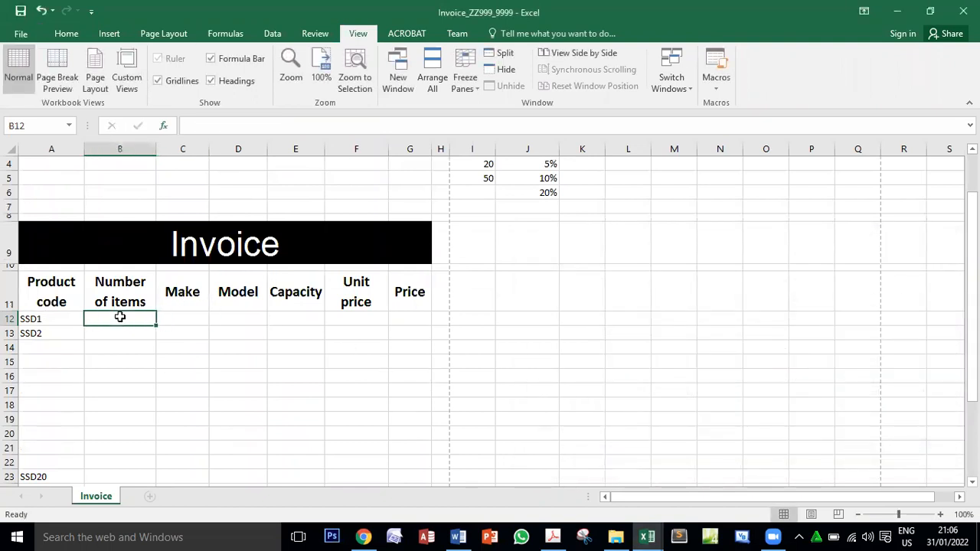
- Insert a VLOOKUP function in C12 under Make, using product code cell A12 as the lookup value
{"action": "left_click", "coordinate": [194, 322]}
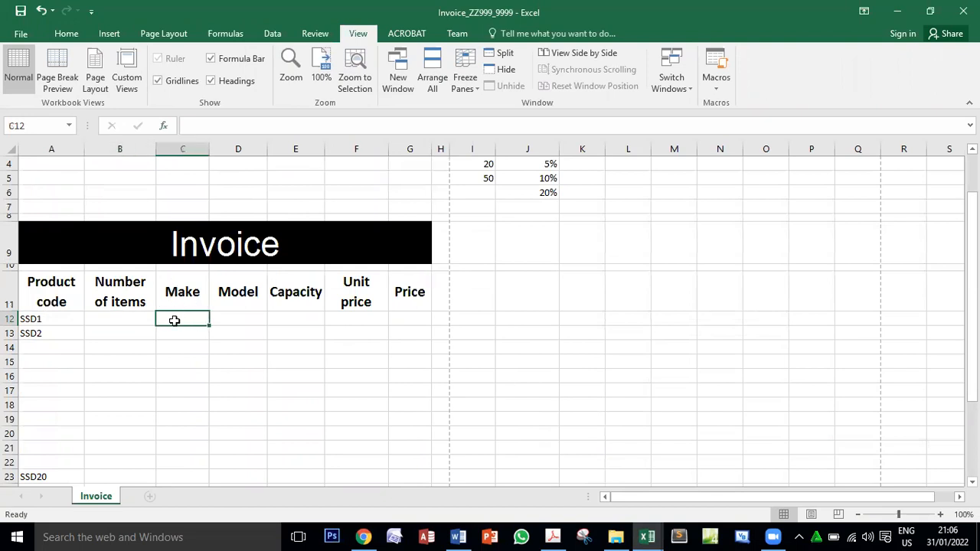
{"action": "left_click", "coordinate": [166, 126]}
{"action": "double_click", "coordinate": [617, 328]}
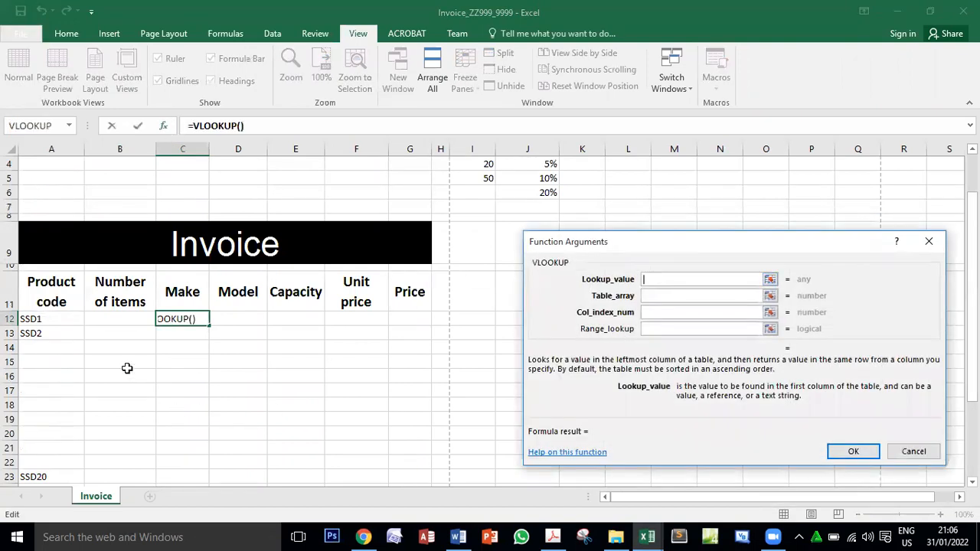
{"action": "left_click", "coordinate": [50, 321]}
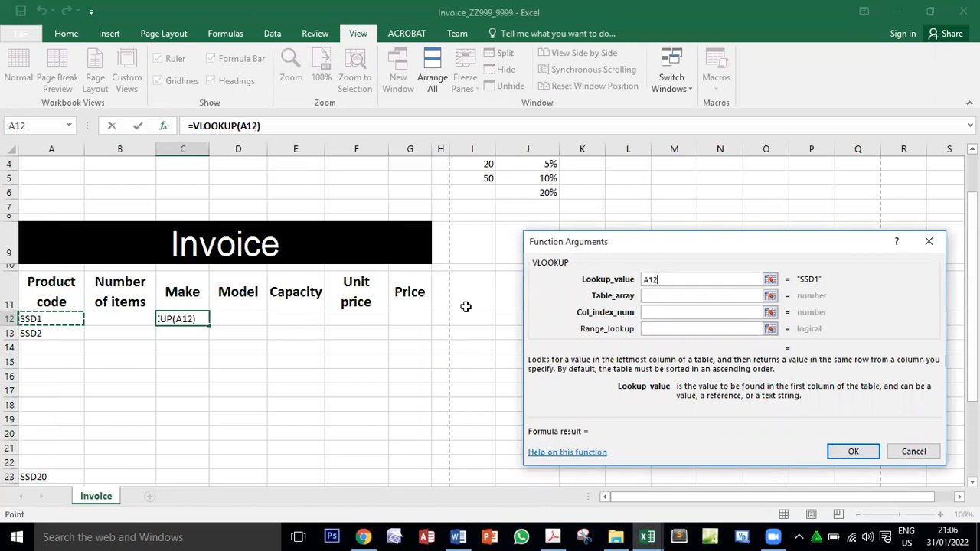
- Set the VLOOKUP table array to the range $A$2:$E$106 in the SSD.csv workbook
{"action": "left_click", "coordinate": [663, 297]}
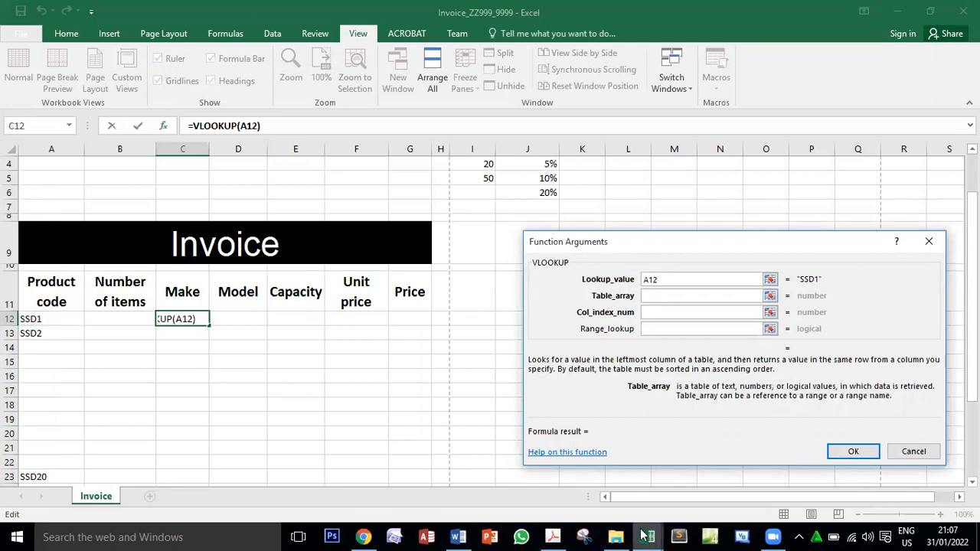
{"action": "mouse_move", "coordinate": [647, 536]}
{"action": "left_click", "coordinate": [704, 490]}
{"action": "left_click_drag", "start_coordinate": [21, 177], "coordinate": [280, 467]}
{"action": "scroll", "coordinate": [260, 432], "scroll_direction": "up", "scroll_amount": 14}
{"action": "scroll", "coordinate": [263, 434], "scroll_direction": "up", "scroll_amount": 14}
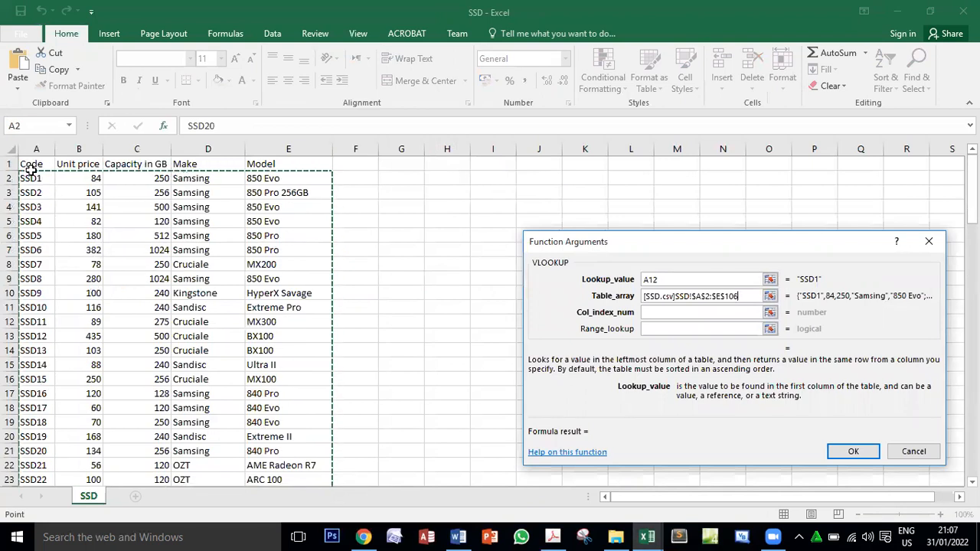
- Complete the C12 VLOOKUP with column index number 4 and range lookup FALSE
{"action": "left_click", "coordinate": [691, 312]}
{"action": "type", "text": "4"}
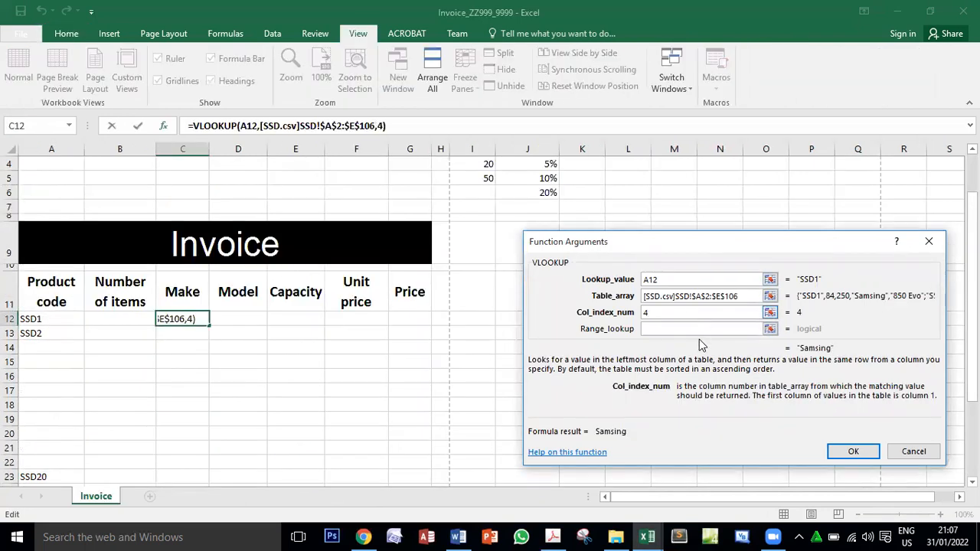
{"action": "left_click", "coordinate": [683, 328]}
{"action": "type", "text": "f"}
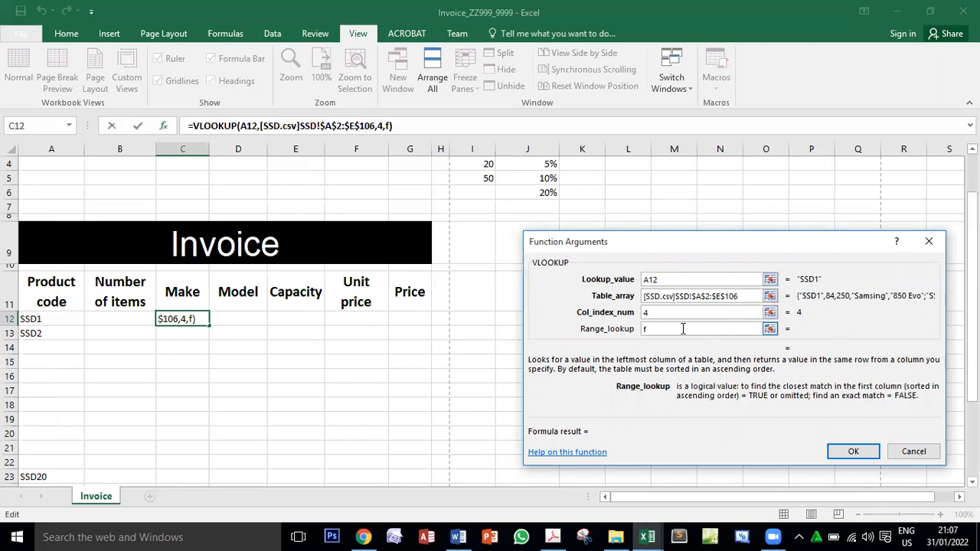
{"action": "type", "text": "A"}
{"action": "key", "text": "BackSpace"}
{"action": "type", "text": "alse"}
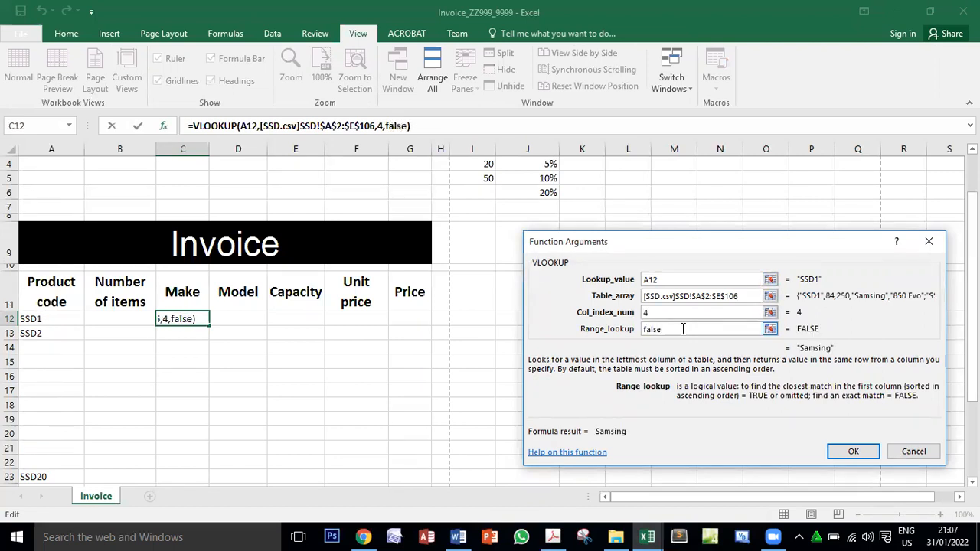
{"action": "left_click", "coordinate": [853, 450]}
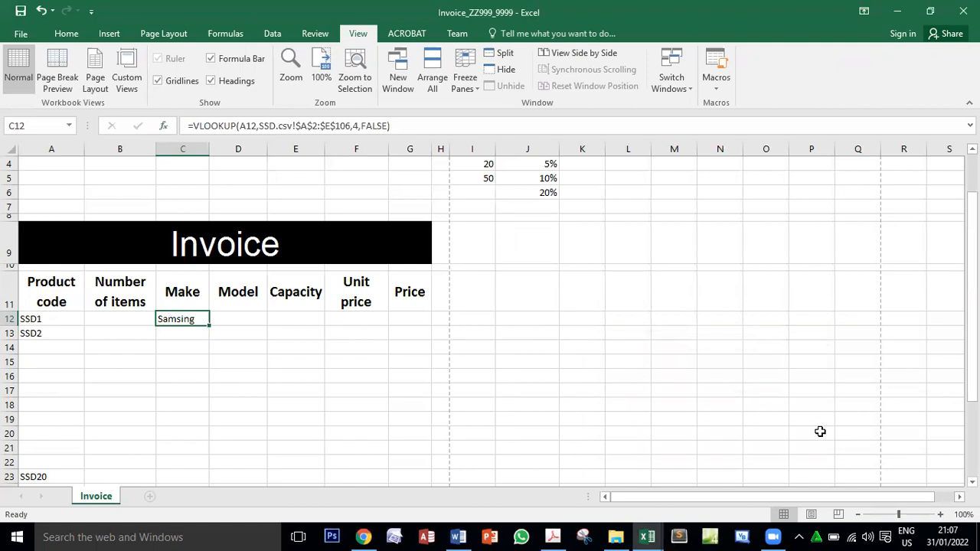
- Test the Make lookup by clearing the product code in A12, and undo the deletion
{"action": "left_click", "coordinate": [27, 319]}
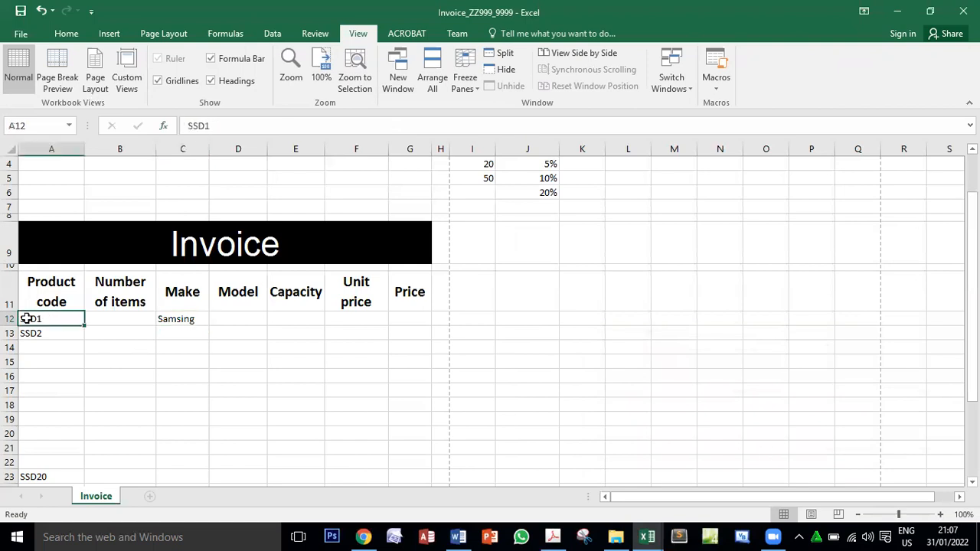
{"action": "key", "text": "Delete"}
{"action": "left_click", "coordinate": [40, 11]}
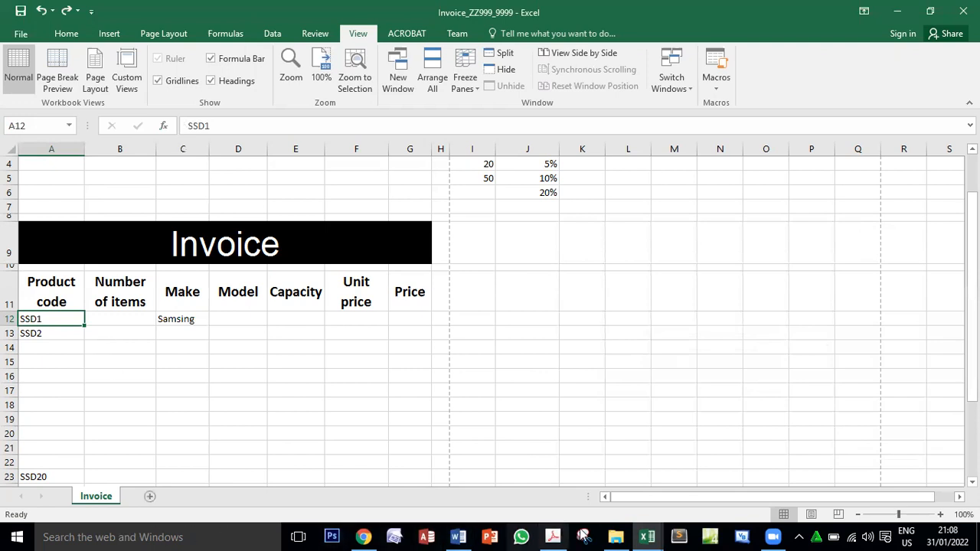
- Recheck the blank product code requirement in the Acrobat PDF, and in the Excel invoice clear A12 and undo it twice
{"action": "left_click", "coordinate": [553, 536]}
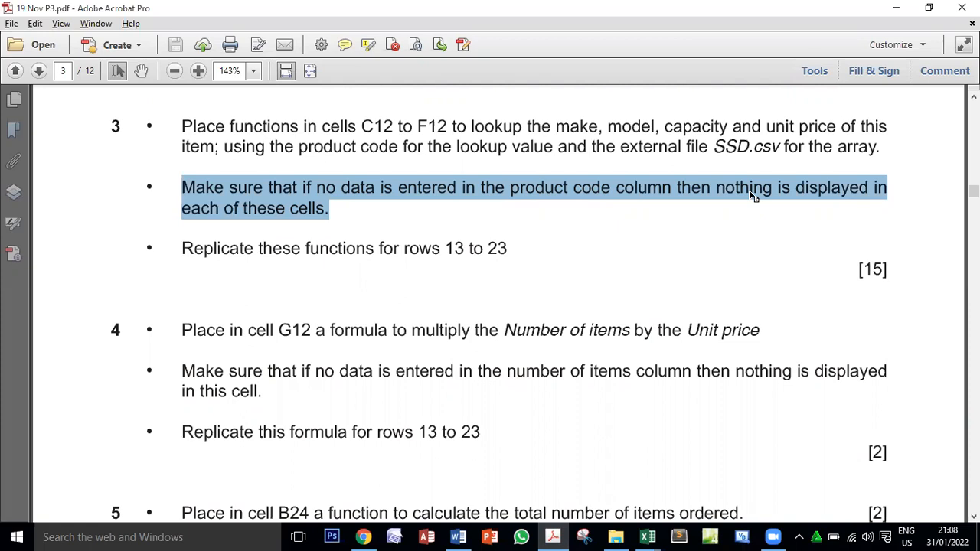
{"action": "key", "text": "alt+Tab"}
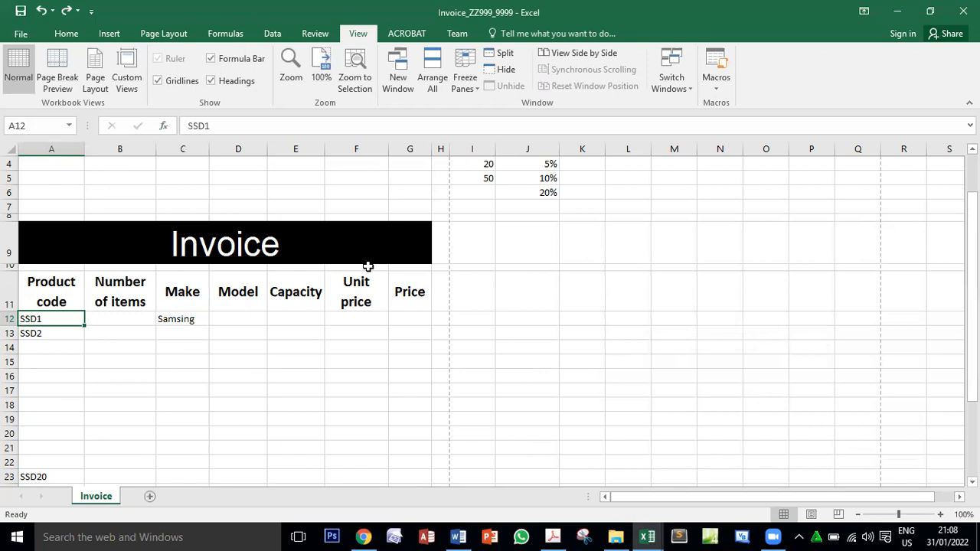
{"action": "key", "text": "Delete"}
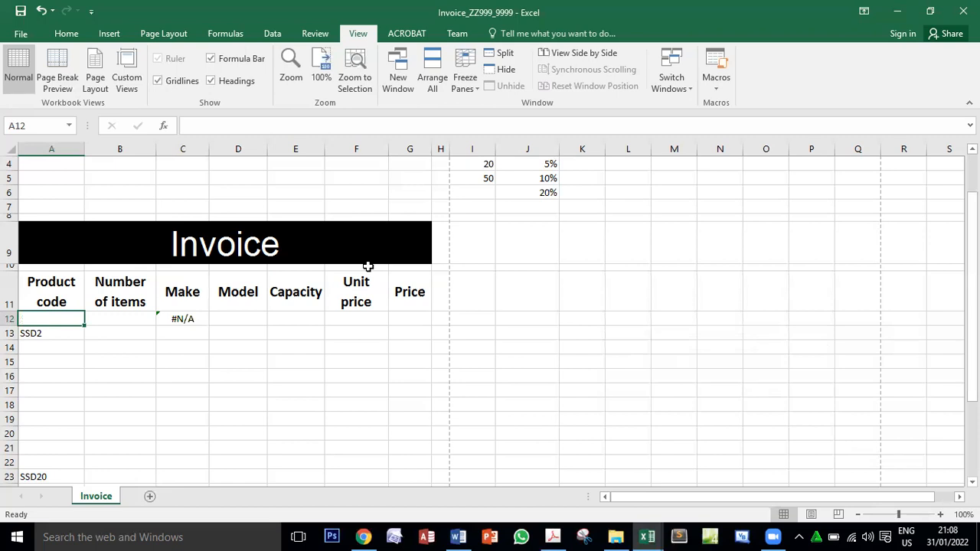
{"action": "left_click", "coordinate": [41, 11]}
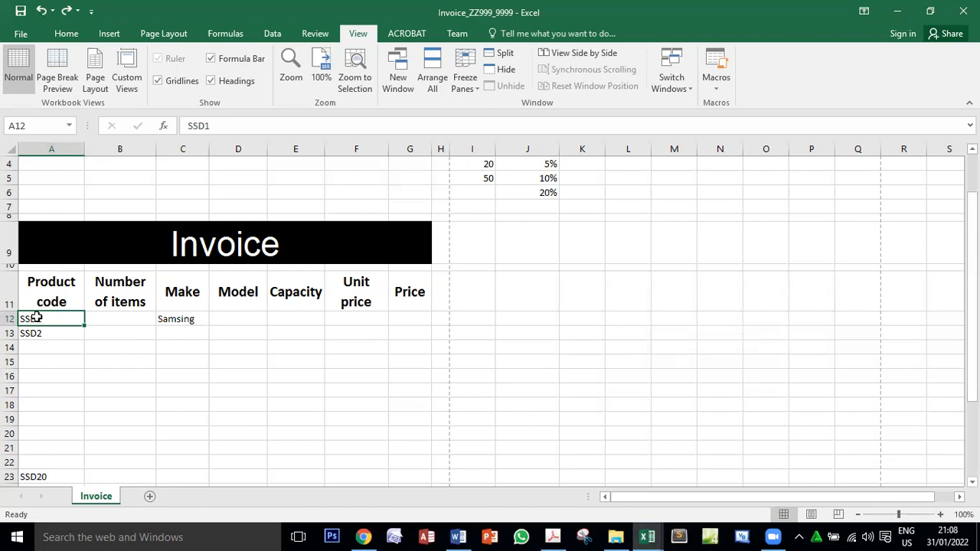
{"action": "key", "text": "Delete"}
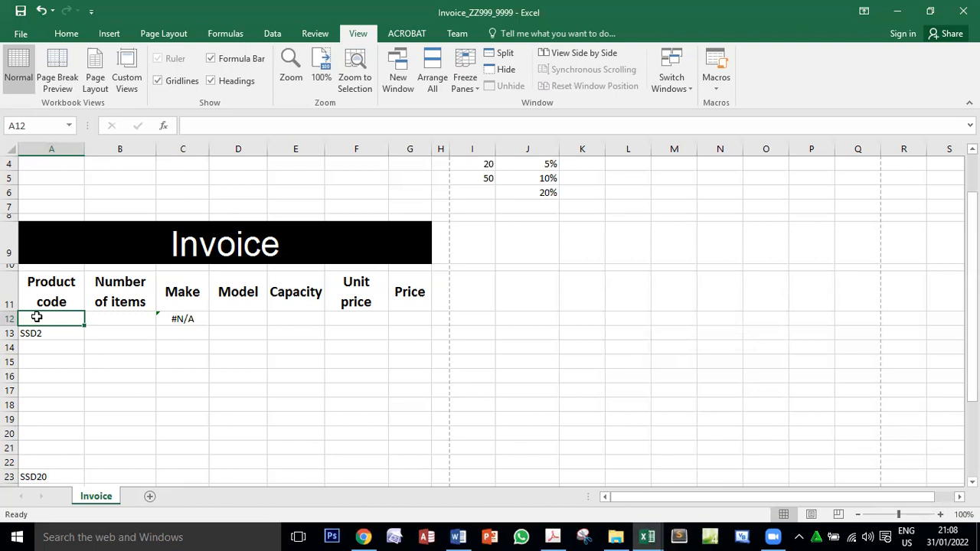
{"action": "left_click", "coordinate": [42, 12]}
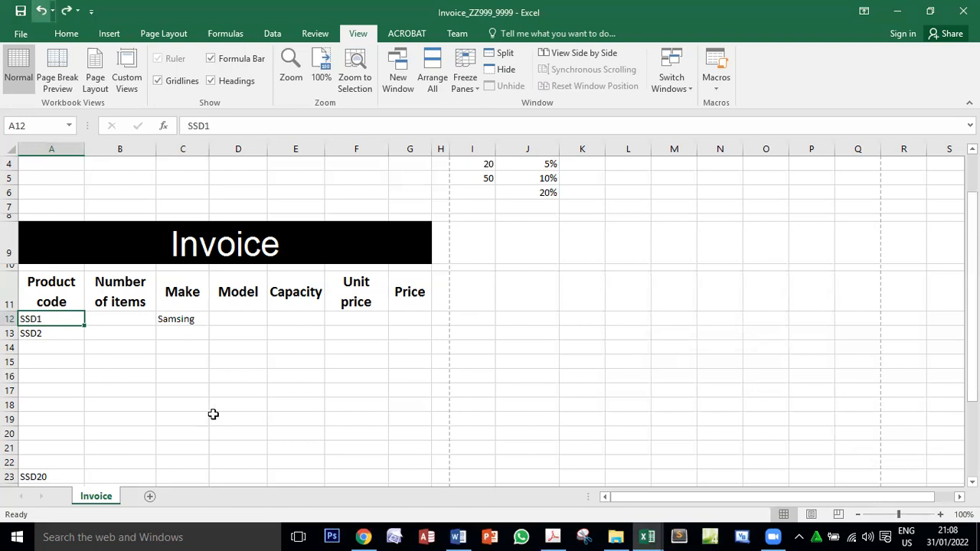
- Fill the Make VLOOKUP from C12 down to C23
{"action": "left_click", "coordinate": [195, 319]}
{"action": "scroll", "coordinate": [200, 319], "scroll_direction": "down", "scroll_amount": 1}
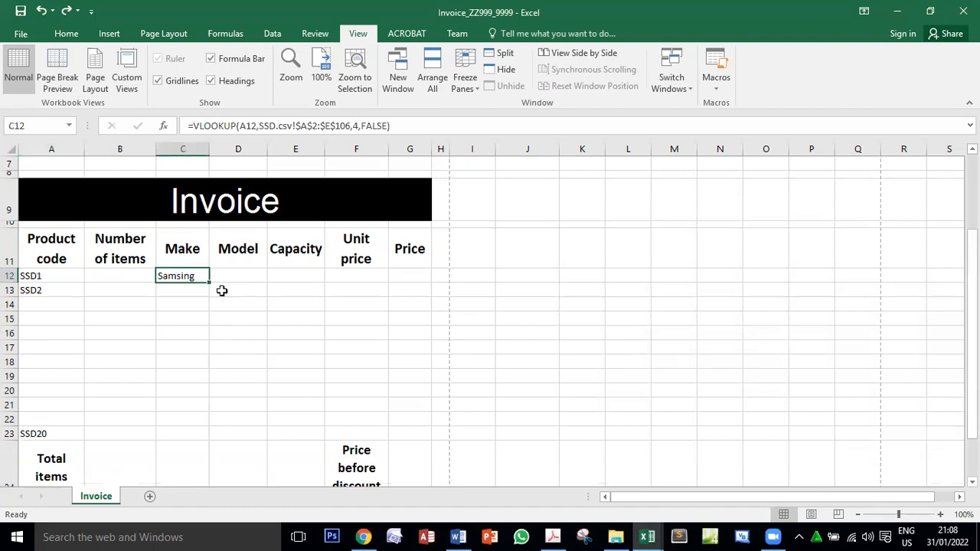
{"action": "left_click_drag", "start_coordinate": [217, 411], "coordinate": [219, 436]}
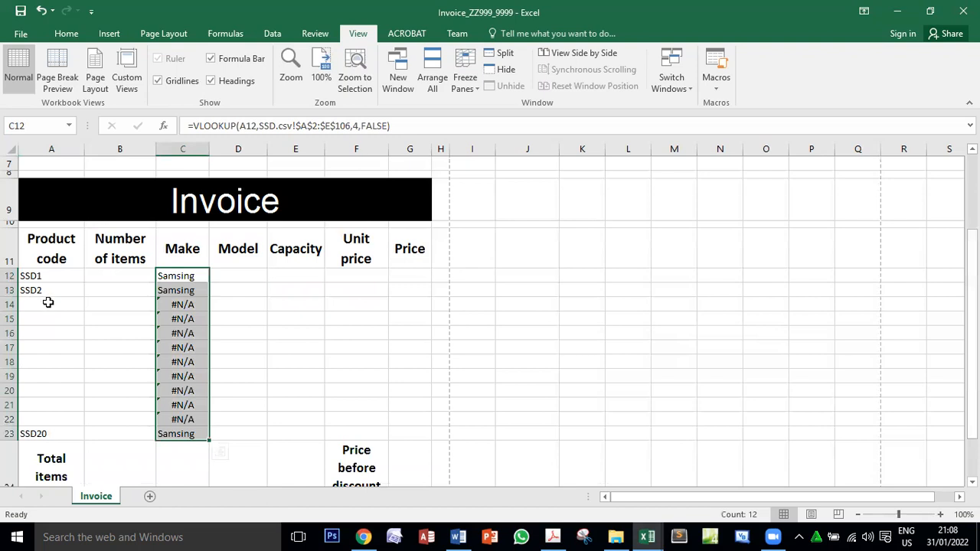
- Test the copied Make lookup by entering product code SSD5 in A14, and clear that code again
{"action": "left_click", "coordinate": [48, 304]}
{"action": "type", "text": "S"}
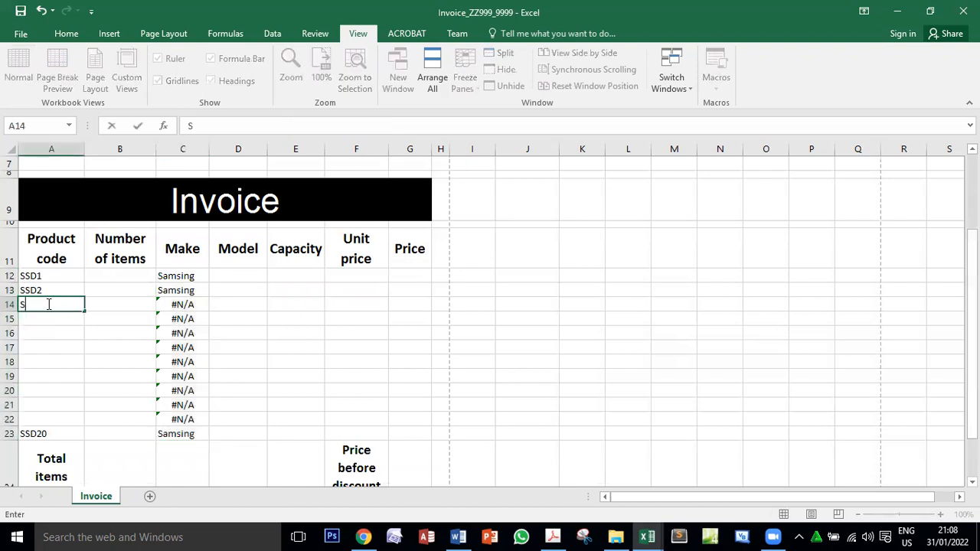
{"action": "type", "text": "SD5"}
{"action": "key", "text": "Return"}
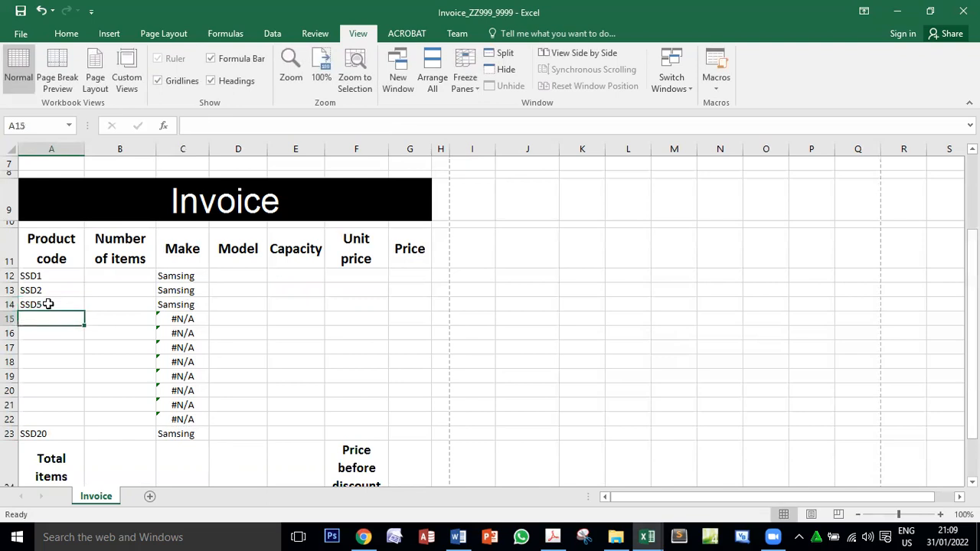
{"action": "scroll", "coordinate": [47, 304], "scroll_direction": "up", "scroll_amount": 1}
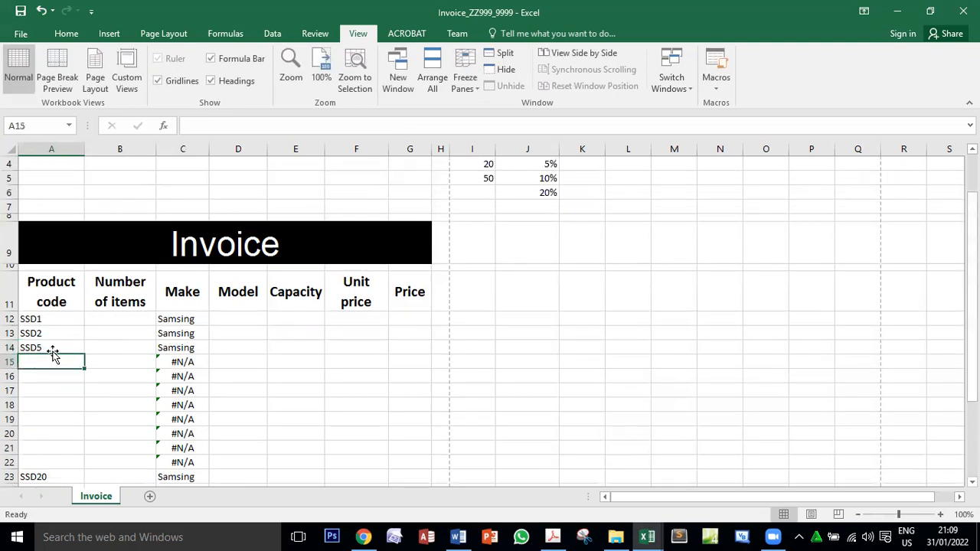
{"action": "left_click", "coordinate": [49, 348]}
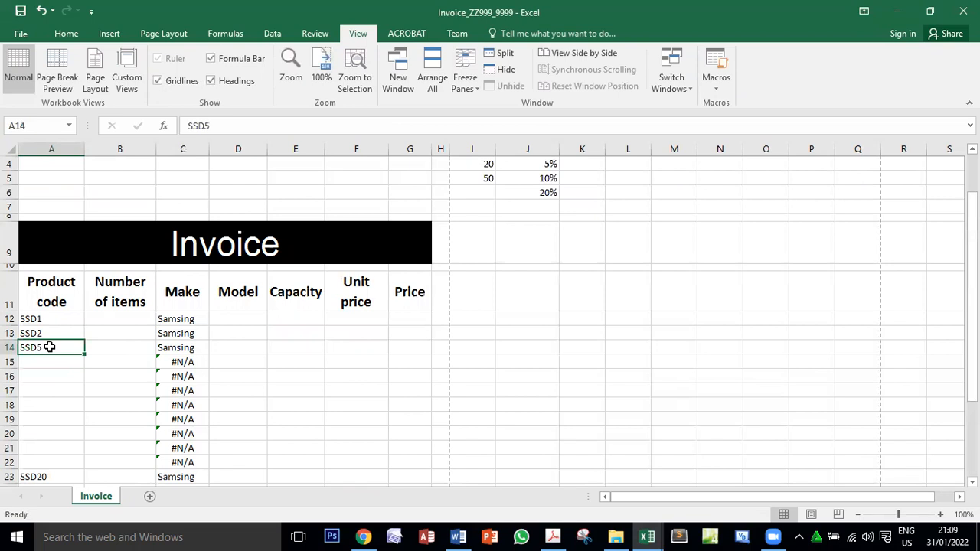
{"action": "key", "text": "Delete"}
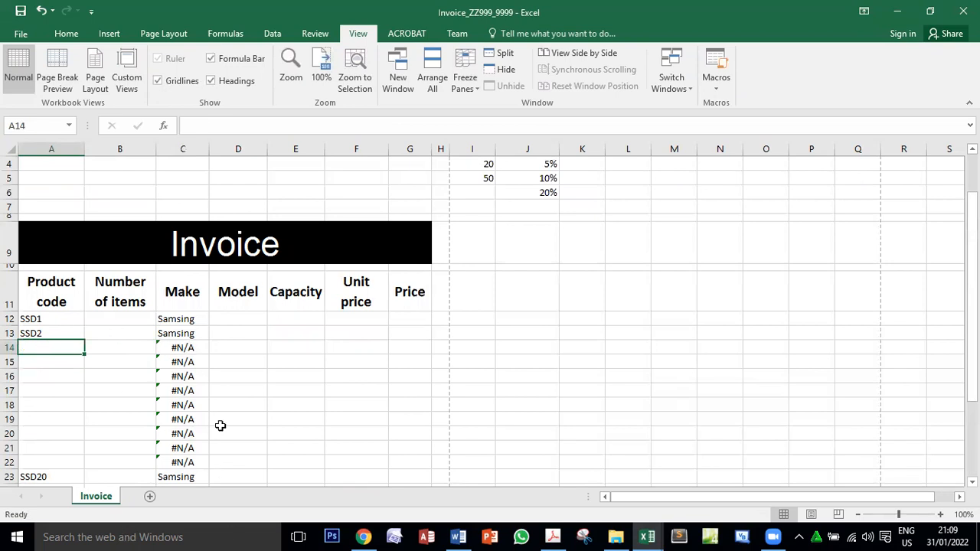
- Delete the VLOOKUP formulas from the Make cells C12:C23
{"action": "scroll", "coordinate": [219, 424], "scroll_direction": "down", "scroll_amount": 2}
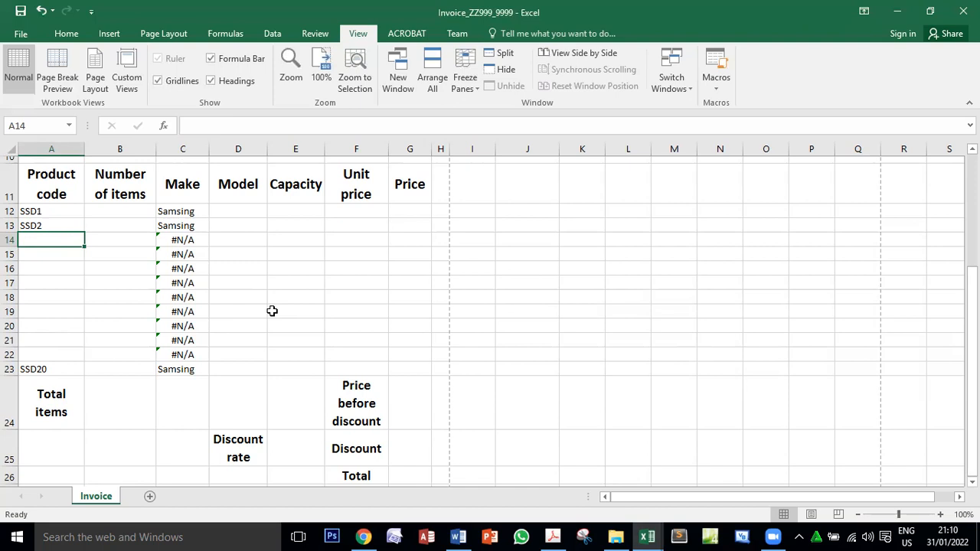
{"action": "left_click_drag", "start_coordinate": [184, 211], "coordinate": [191, 366]}
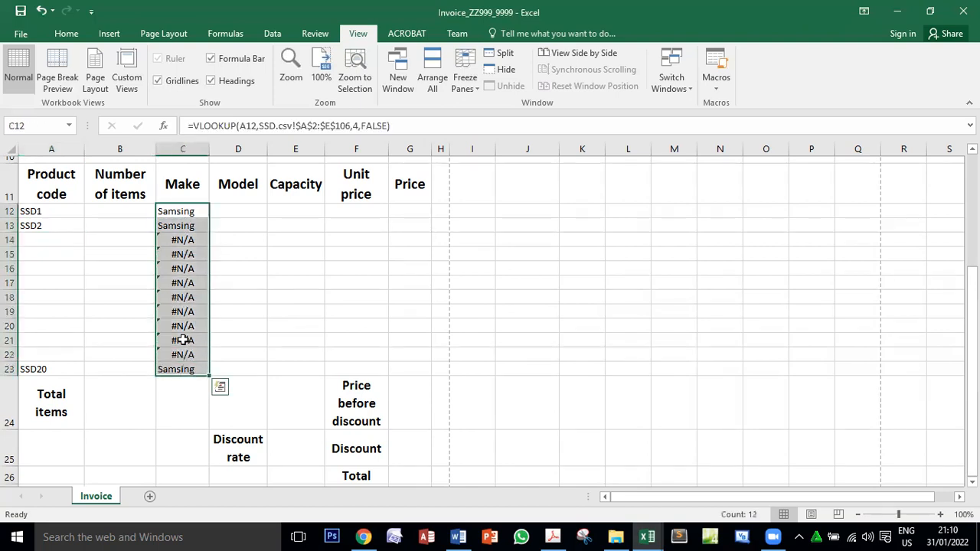
{"action": "key", "text": "Delete"}
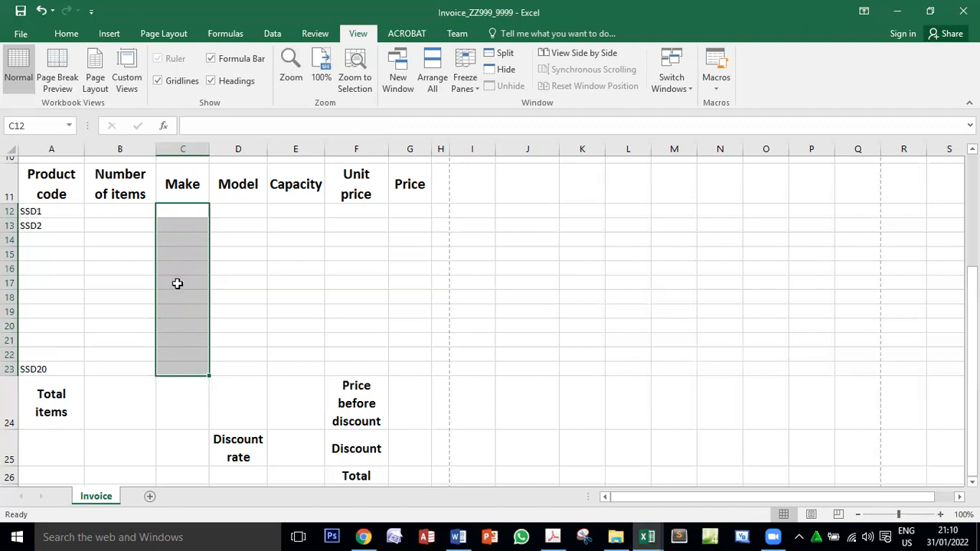
- Insert an IF function in C12 with the logical test A12<>""
{"action": "left_click", "coordinate": [178, 211]}
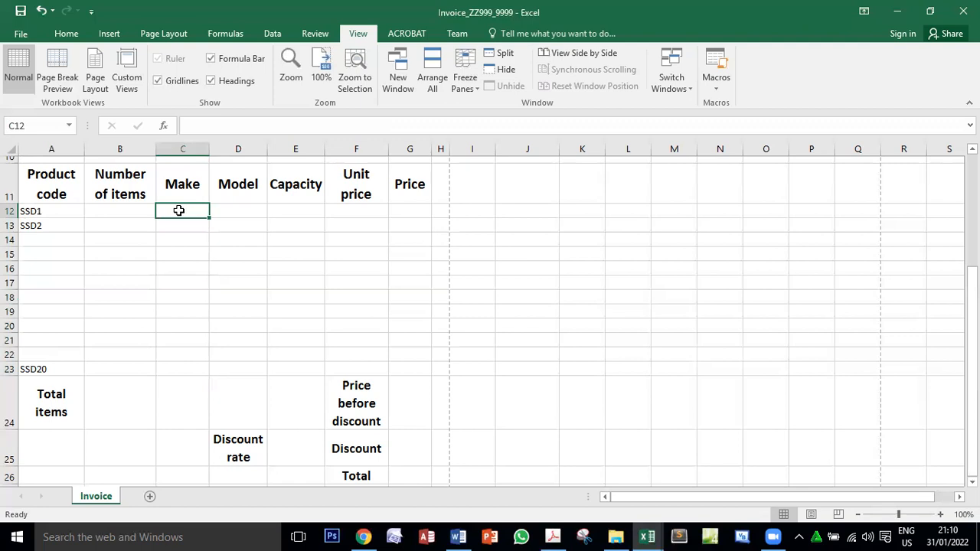
{"action": "left_click", "coordinate": [163, 125]}
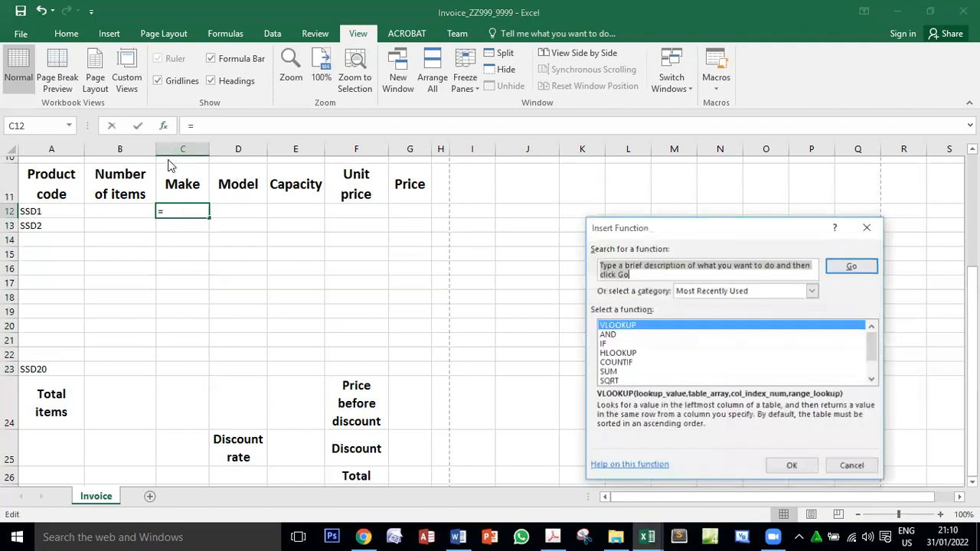
{"action": "left_click", "coordinate": [611, 346]}
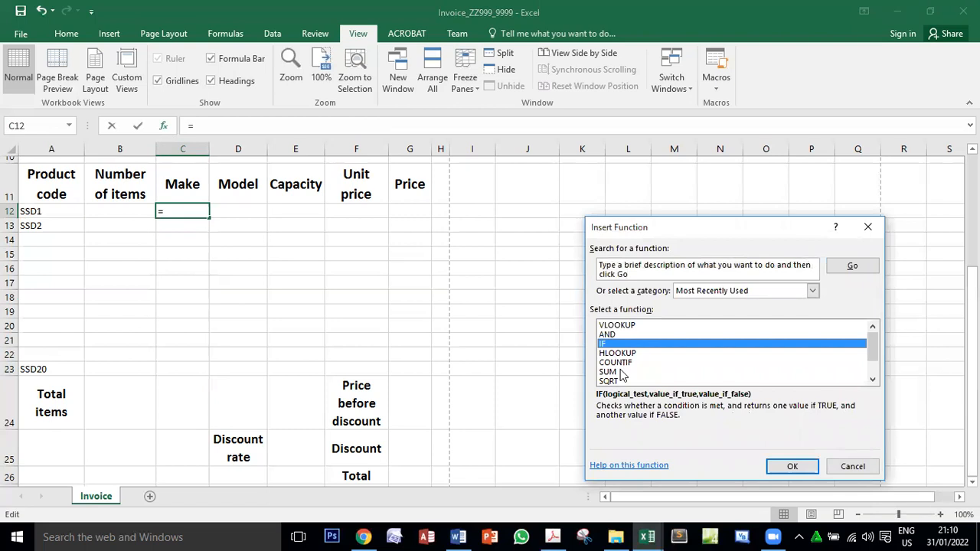
{"action": "left_click", "coordinate": [796, 468]}
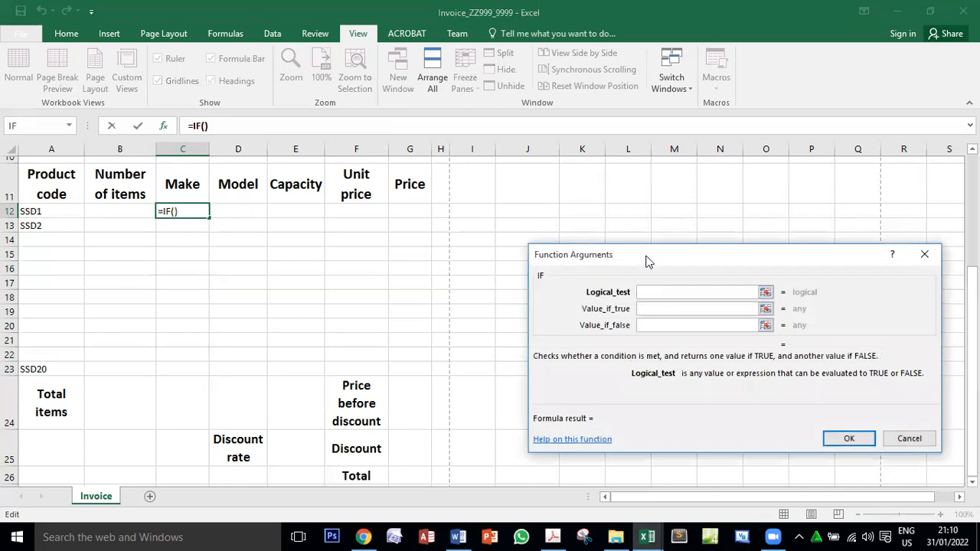
{"action": "left_click_drag", "start_coordinate": [646, 262], "coordinate": [460, 196]}
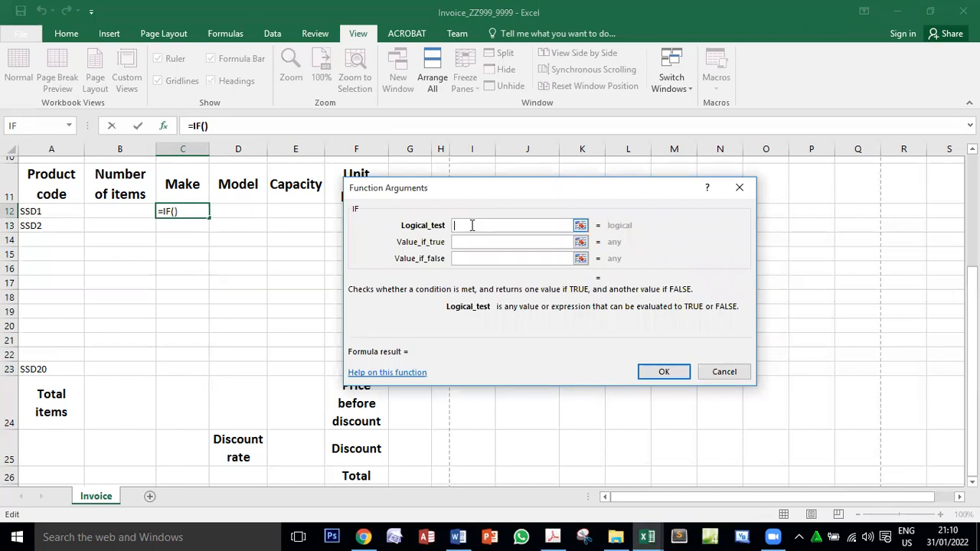
{"action": "left_click", "coordinate": [30, 213]}
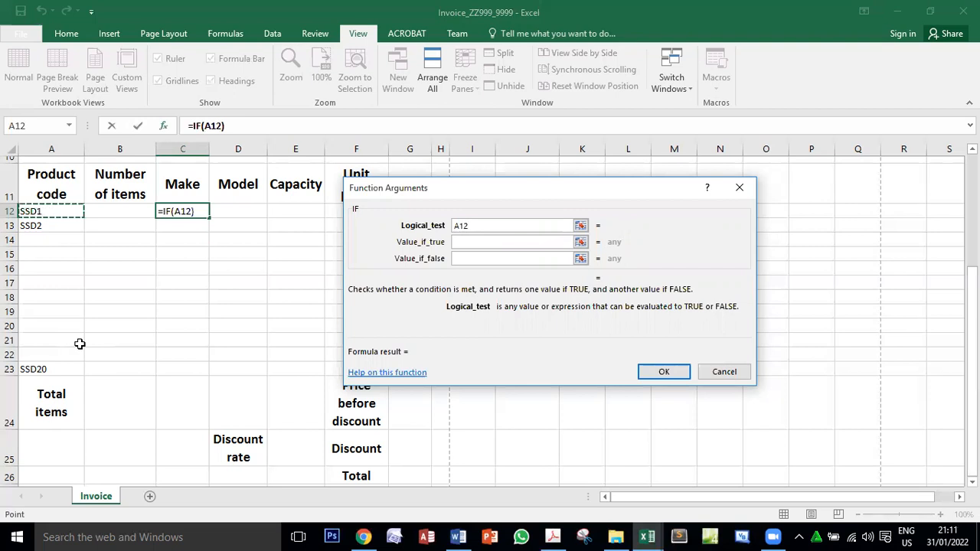
{"action": "type", "text": "<>"}
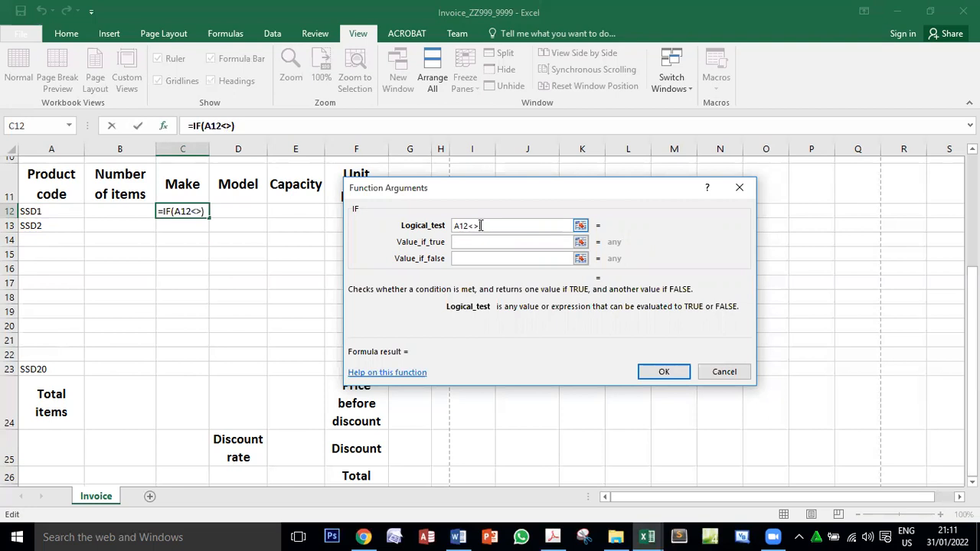
{"action": "type", "text": "\"\""}
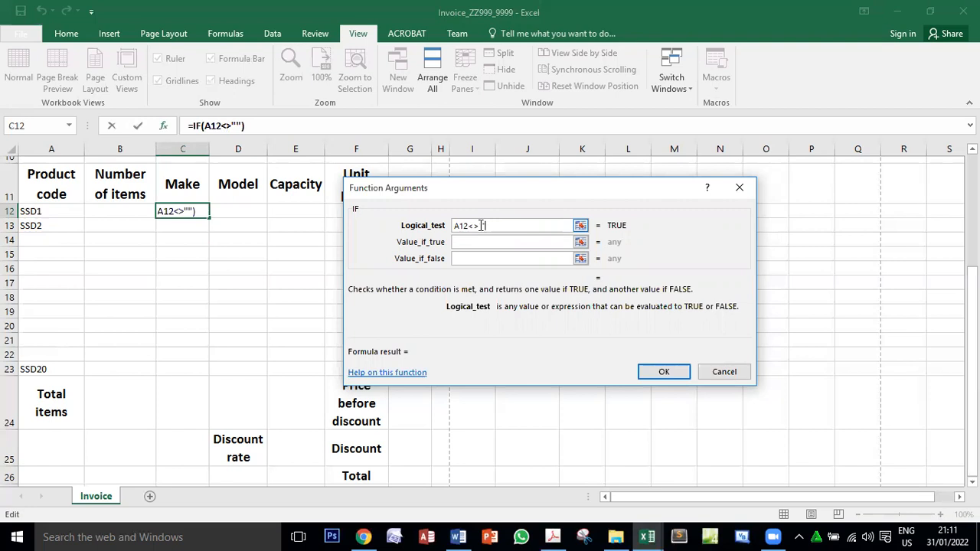
- Set the IF function's value if false to an empty string ("")
{"action": "left_click", "coordinate": [504, 242]}
{"action": "left_click", "coordinate": [476, 241]}
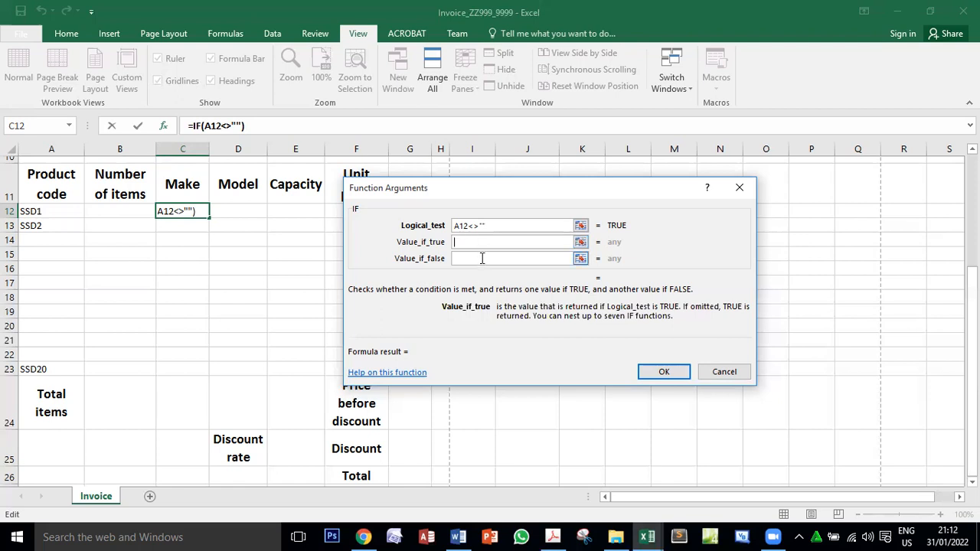
{"action": "left_click", "coordinate": [481, 258]}
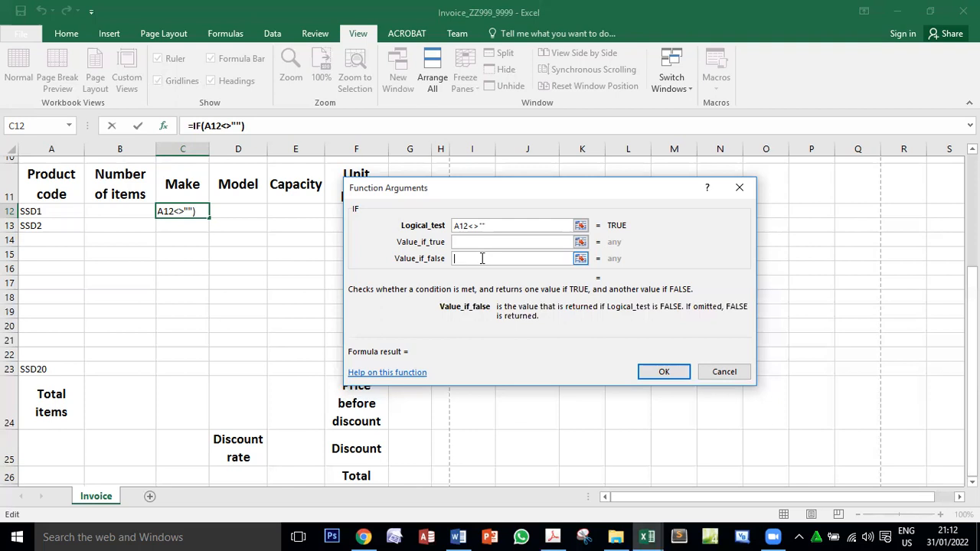
{"action": "type", "text": "\"\""}
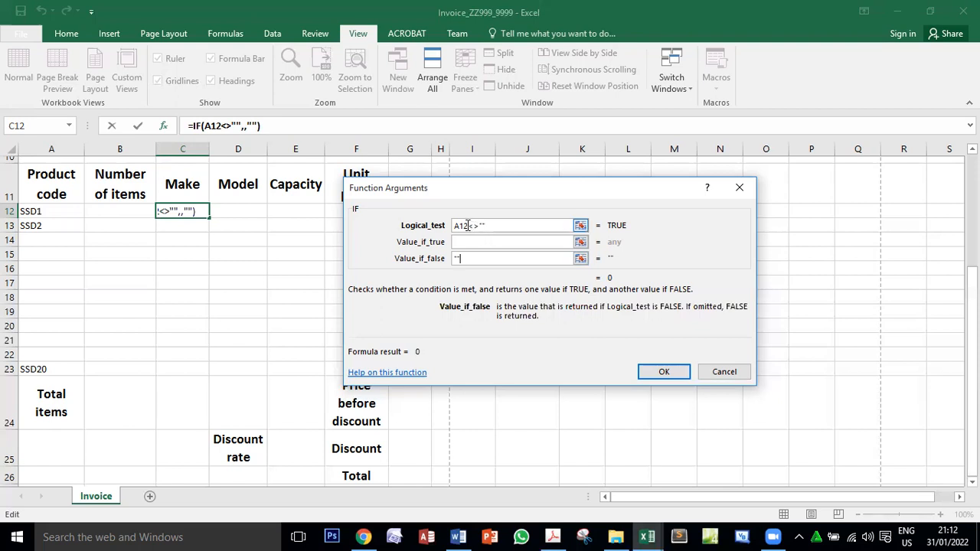
{"action": "left_click", "coordinate": [494, 225]}
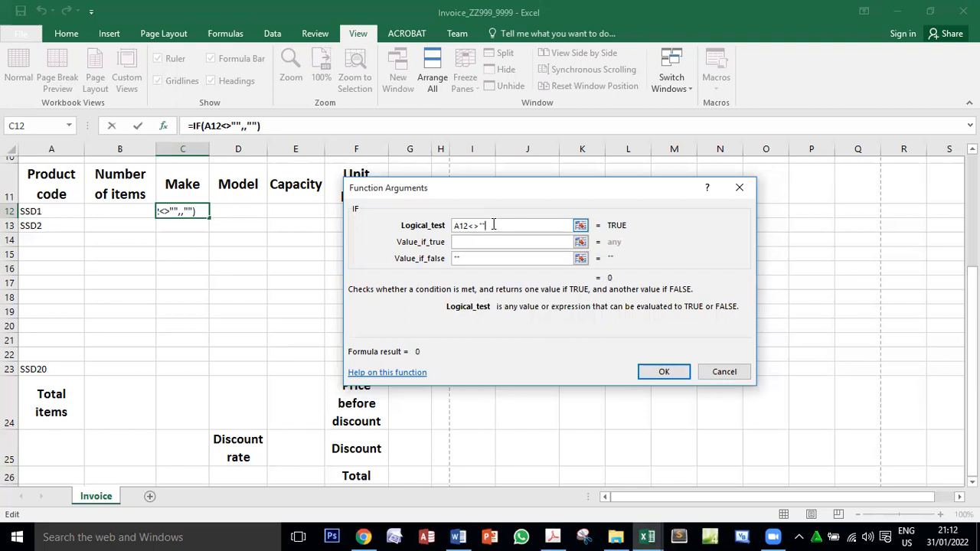
- Nest a VLOOKUP function in the IF's value if true, with A12 as its lookup value
{"action": "left_click", "coordinate": [469, 243]}
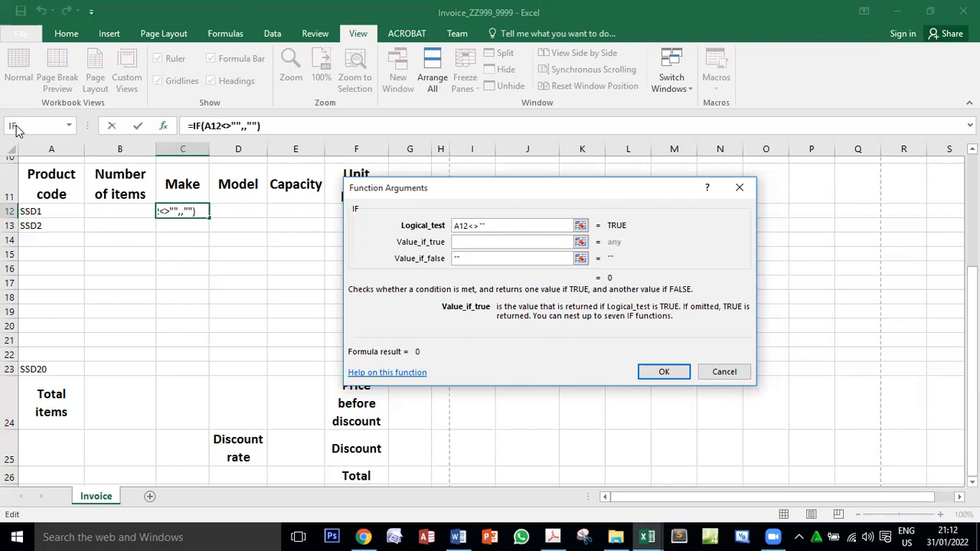
{"action": "left_click", "coordinate": [69, 127]}
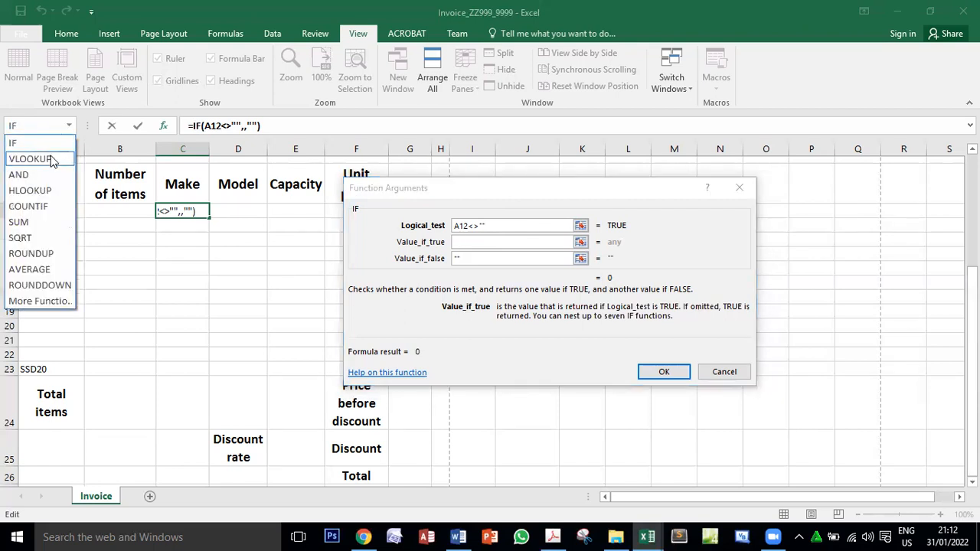
{"action": "left_click", "coordinate": [473, 242]}
{"action": "left_click", "coordinate": [473, 242]}
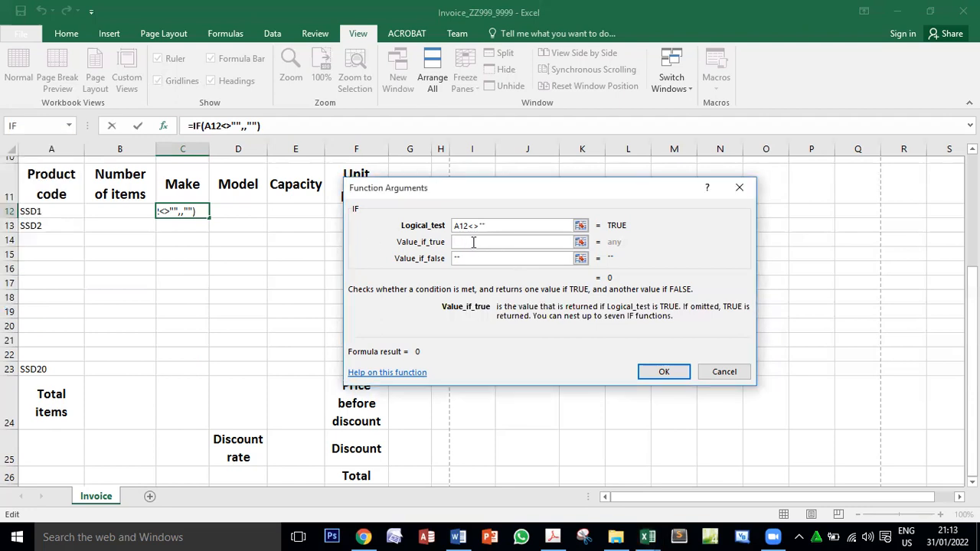
{"action": "left_click", "coordinate": [69, 126]}
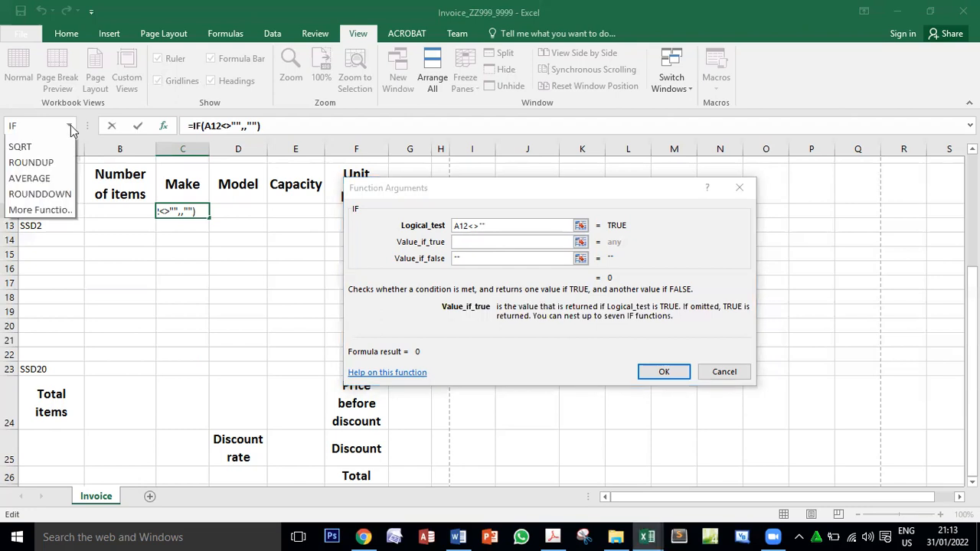
{"action": "left_click", "coordinate": [55, 158]}
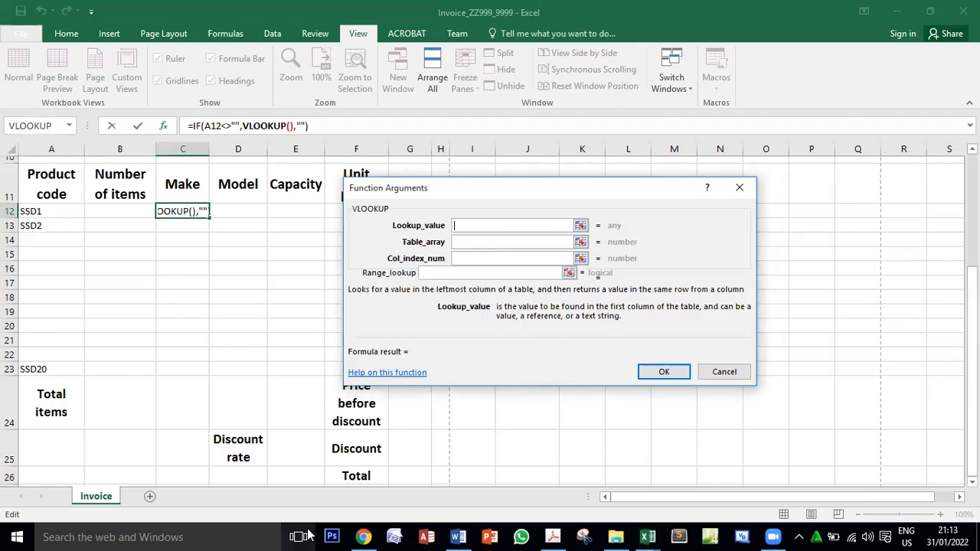
{"action": "left_click", "coordinate": [48, 210]}
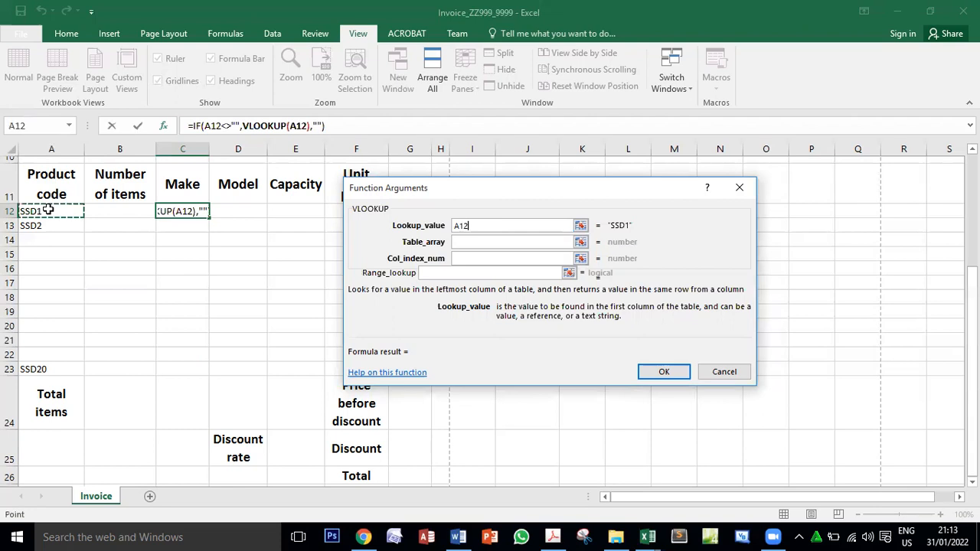
- Set the nested VLOOKUP's table array to the range $A$2:$E$106 in the SSD.csv workbook
{"action": "left_click", "coordinate": [462, 241]}
{"action": "left_click", "coordinate": [647, 537]}
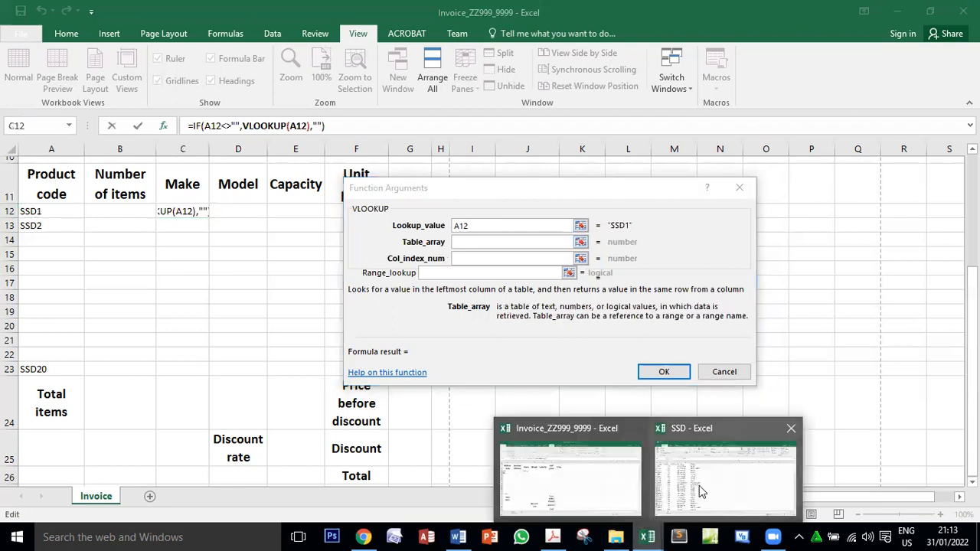
{"action": "left_click", "coordinate": [699, 485]}
{"action": "left_click_drag", "start_coordinate": [23, 179], "coordinate": [283, 193]}
{"action": "left_click_drag", "start_coordinate": [291, 251], "coordinate": [280, 453]}
{"action": "scroll", "coordinate": [250, 385], "scroll_direction": "up", "scroll_amount": 20}
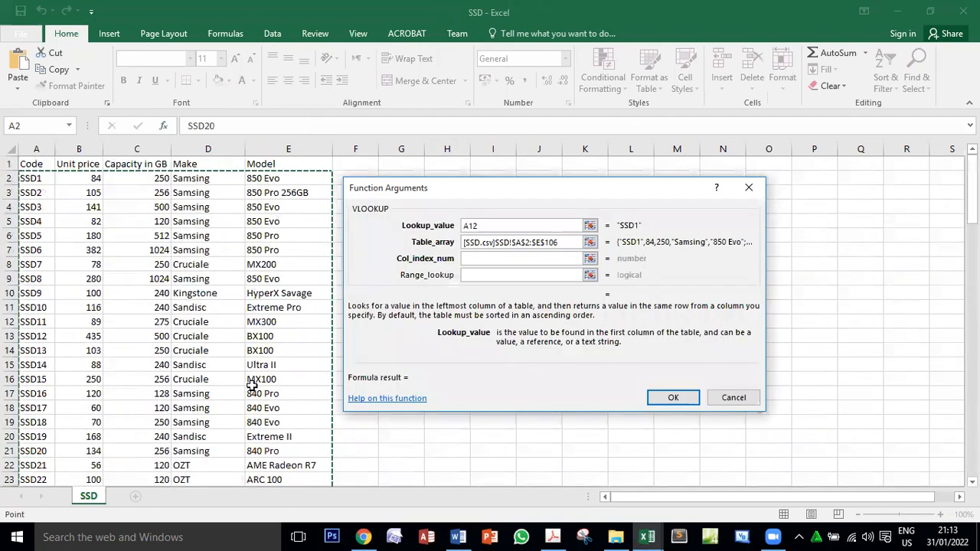
- Complete the nested VLOOKUP in C12 with column index number 4 and range lookup FALSE
{"action": "left_click", "coordinate": [488, 261]}
{"action": "left_click", "coordinate": [488, 260]}
{"action": "type", "text": "4"}
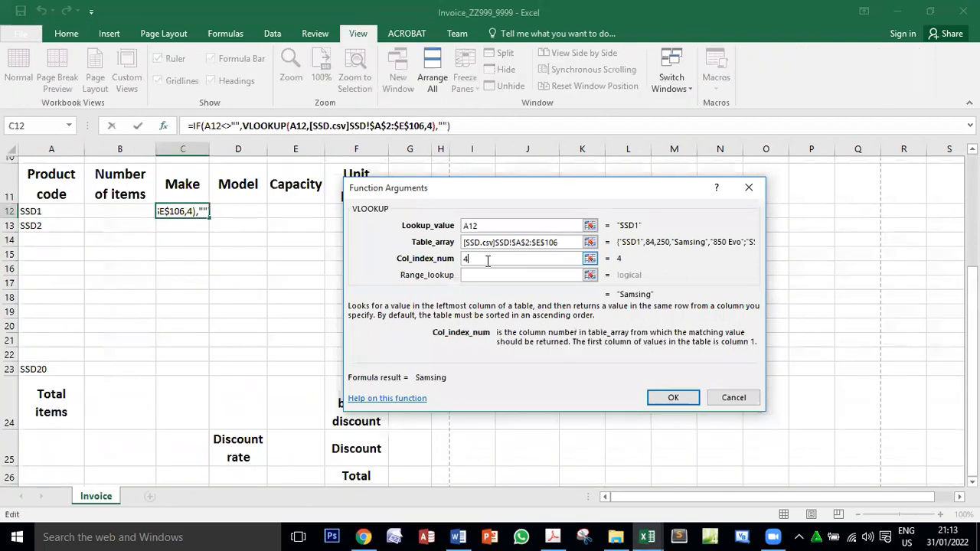
{"action": "scroll", "coordinate": [488, 268], "scroll_direction": "up", "scroll_amount": 1}
{"action": "left_click", "coordinate": [487, 275]}
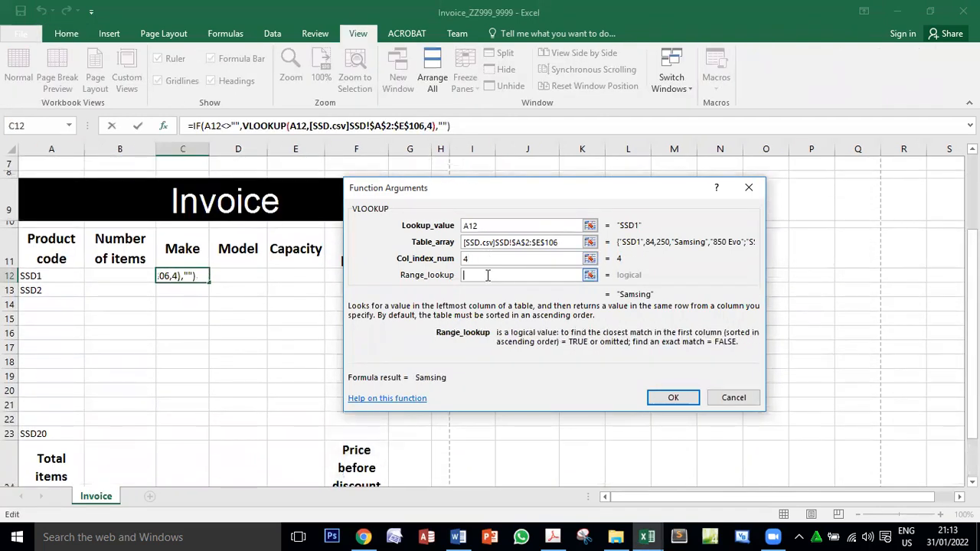
{"action": "type", "text": "false"}
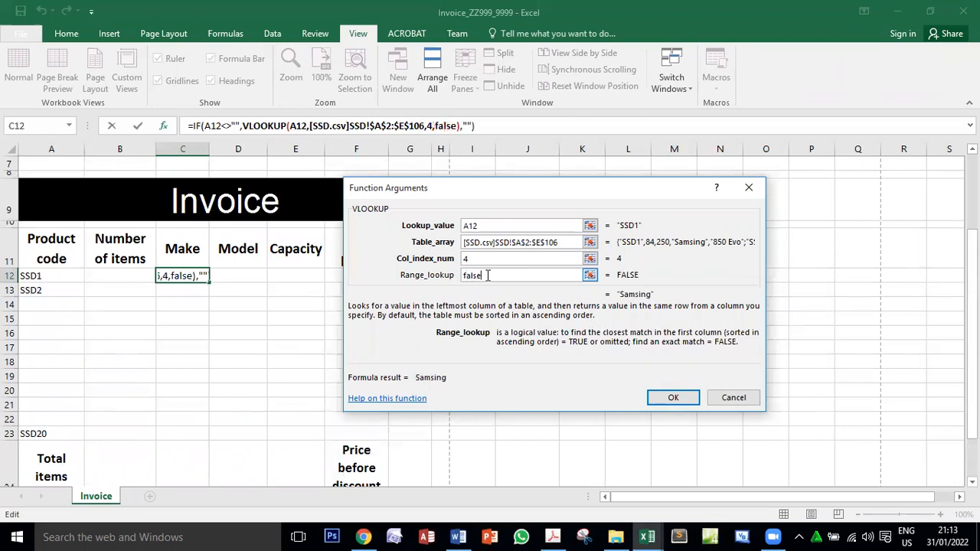
{"action": "left_click", "coordinate": [674, 397]}
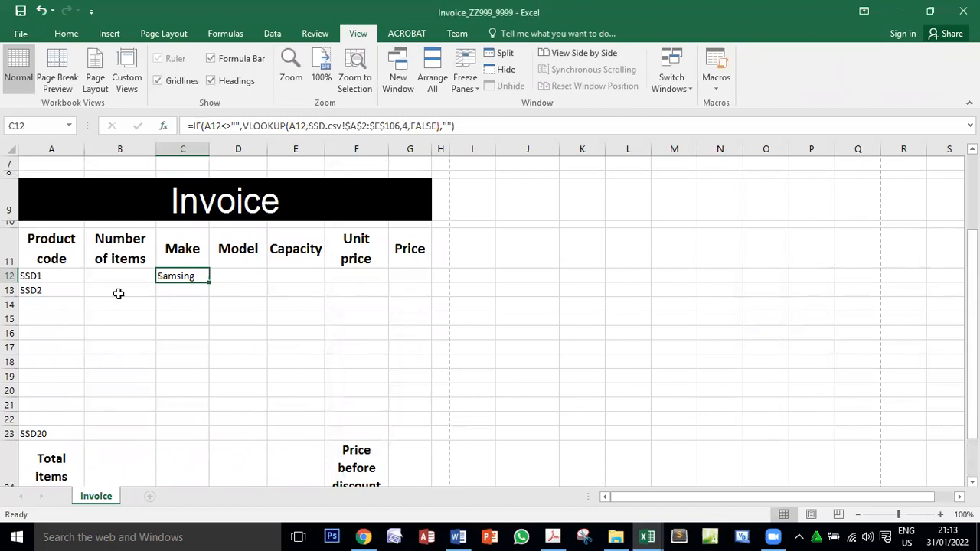
- Test the blank result by clearing the product code in A12, and undo the deletion
{"action": "left_click", "coordinate": [48, 275]}
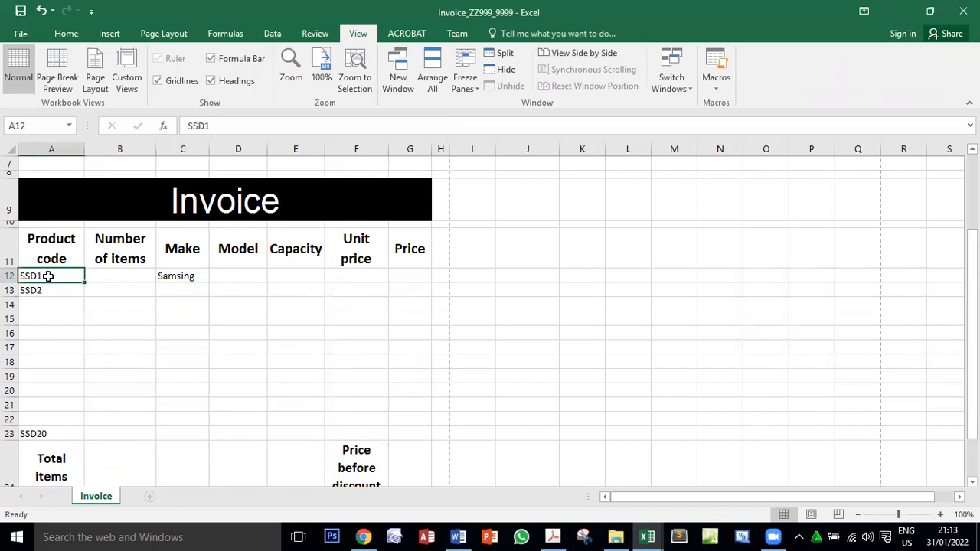
{"action": "left_click", "coordinate": [187, 277]}
{"action": "left_click", "coordinate": [66, 272]}
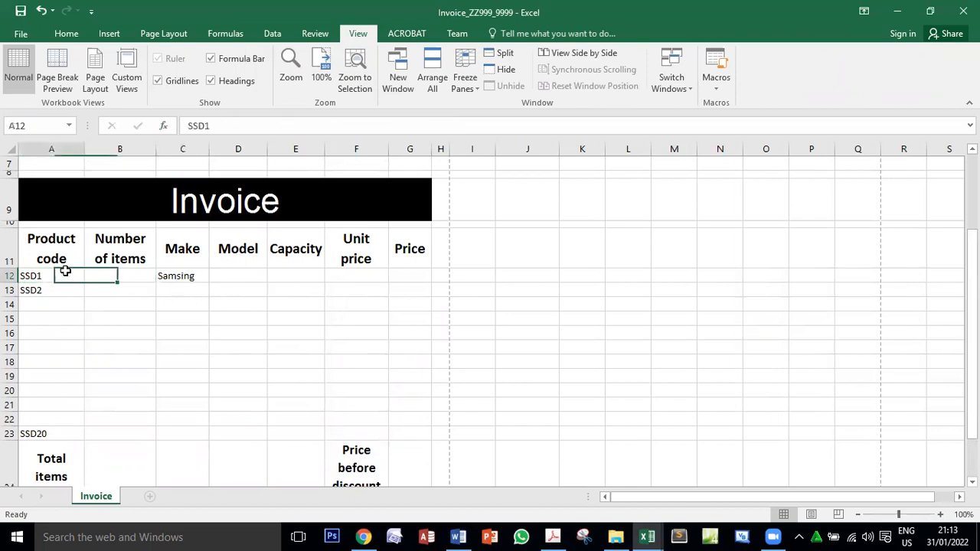
{"action": "key", "text": "Delete"}
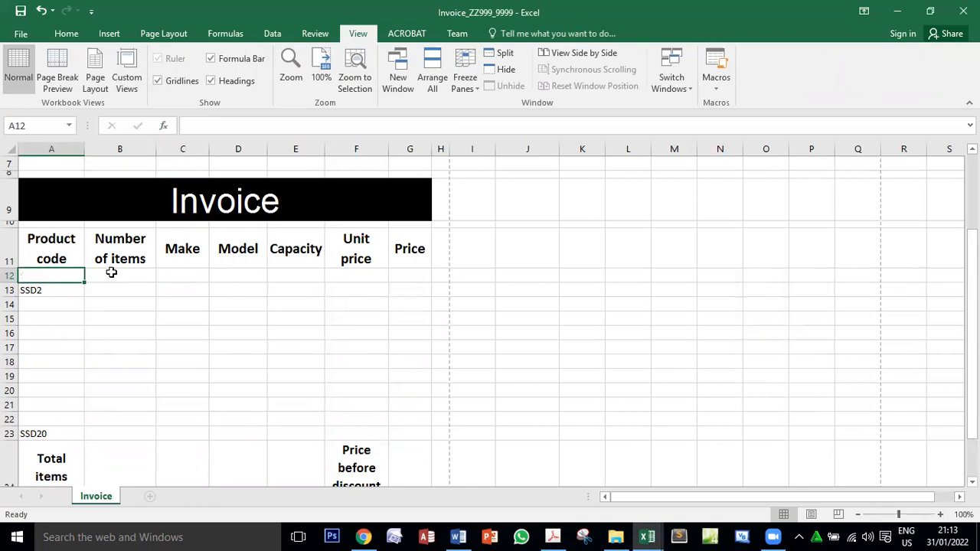
{"action": "left_click", "coordinate": [42, 11]}
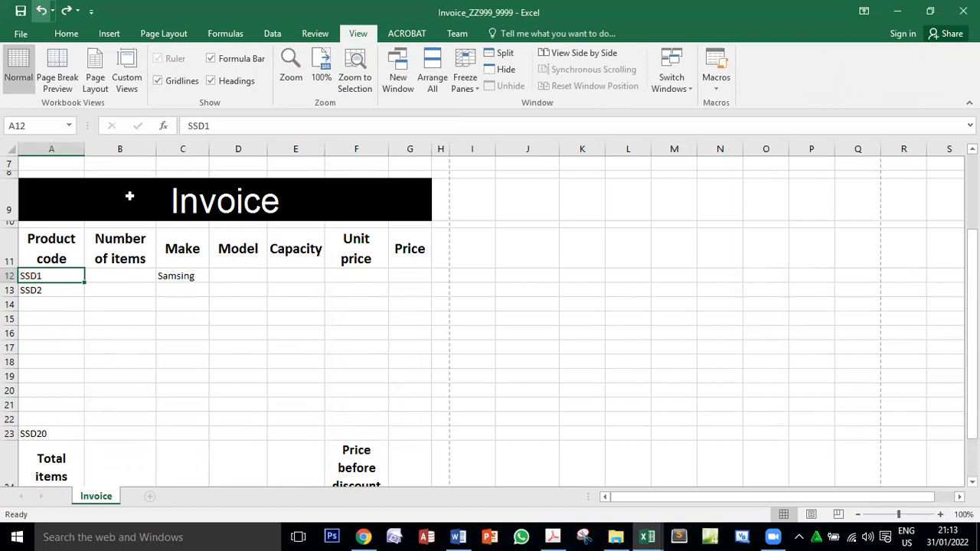
- Fill the Make formula in C12 down to C23
{"action": "left_click", "coordinate": [201, 280]}
{"action": "left_click_drag", "start_coordinate": [207, 284], "coordinate": [208, 439]}
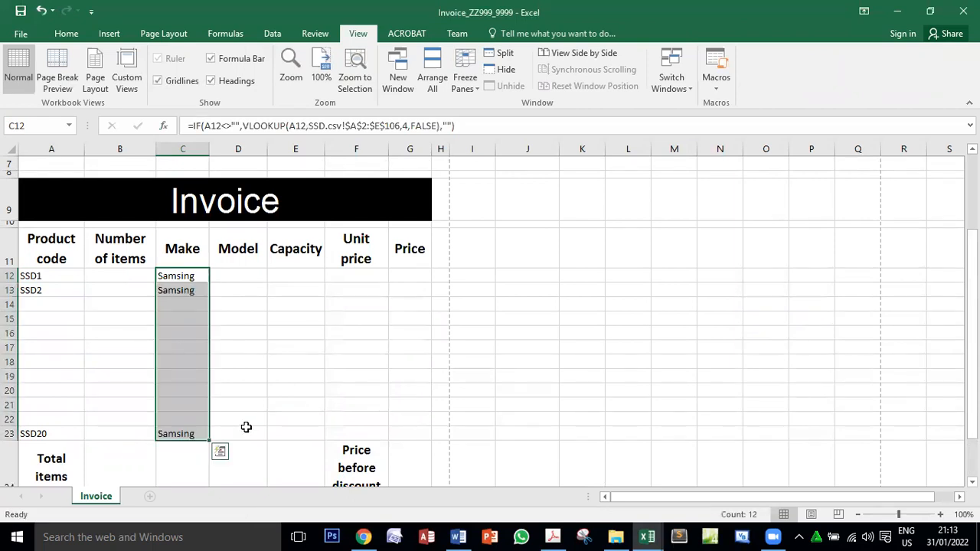
- Test the filled Make formula by entering product code SSD15 in A17, and clear the cell again
{"action": "left_click", "coordinate": [30, 349]}
{"action": "type", "text": "SS"}
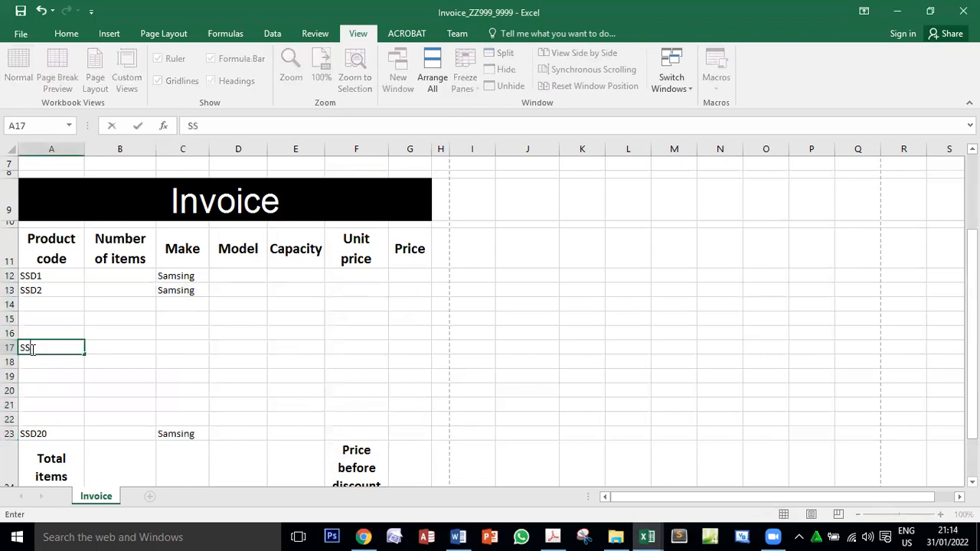
{"action": "type", "text": "D15"}
{"action": "key", "text": "Return"}
{"action": "left_click", "coordinate": [30, 349]}
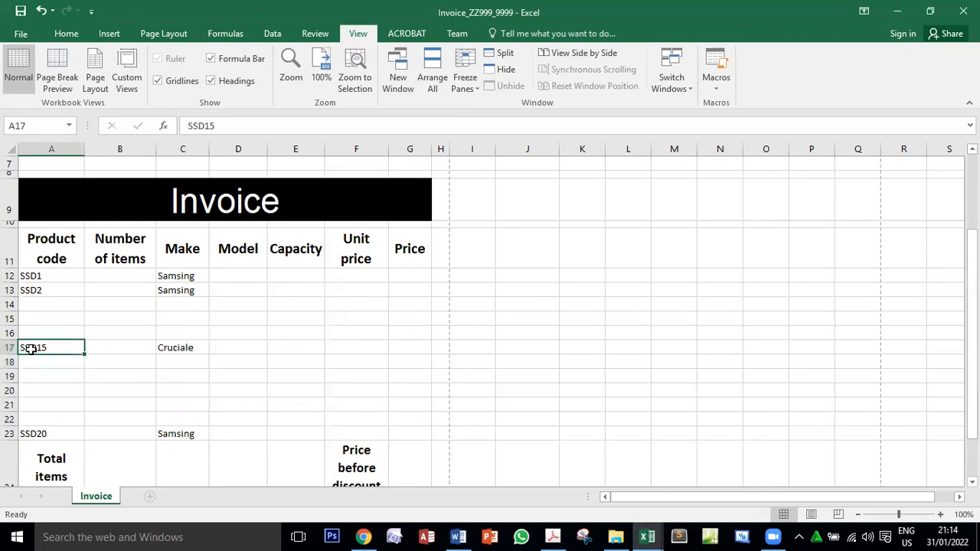
{"action": "key", "text": "Delete"}
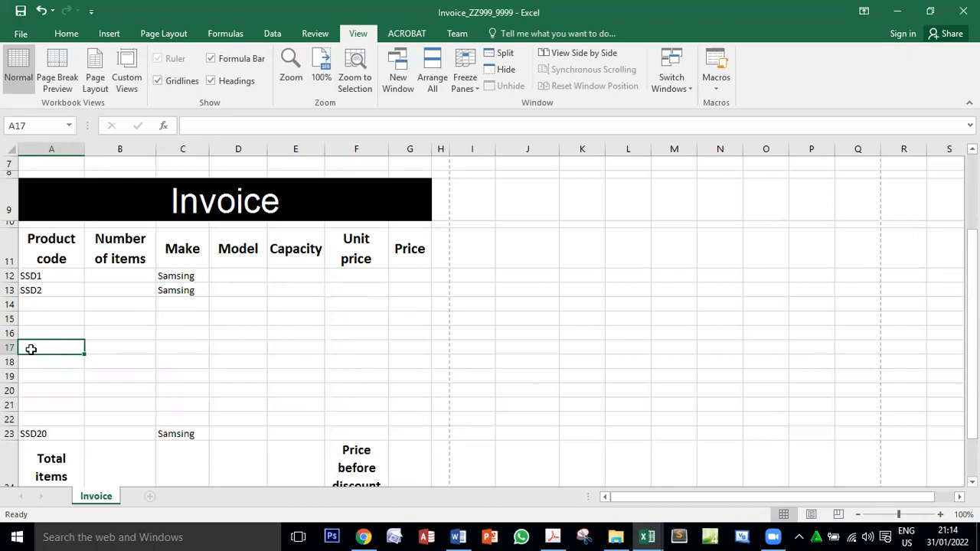
{"action": "left_click", "coordinate": [182, 277]}
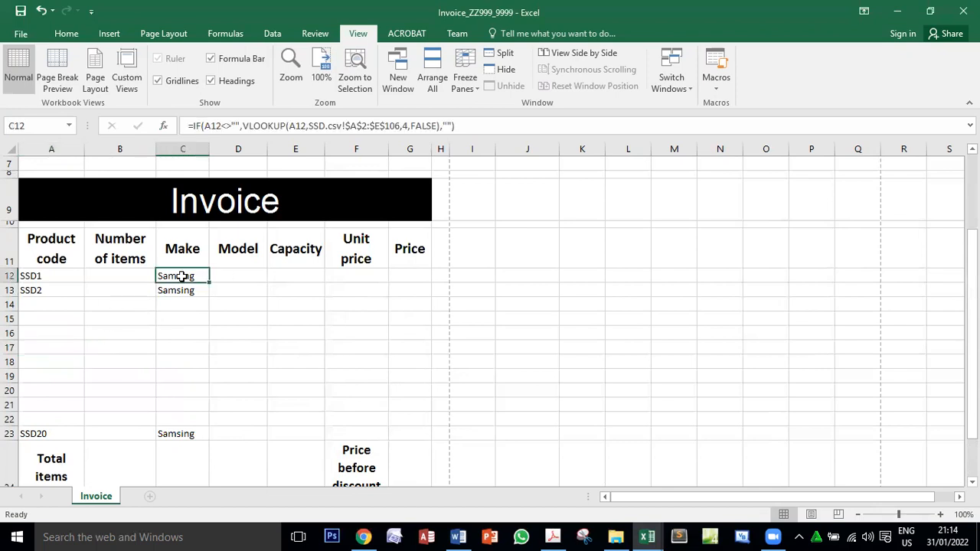
{"action": "left_click", "coordinate": [251, 272]}
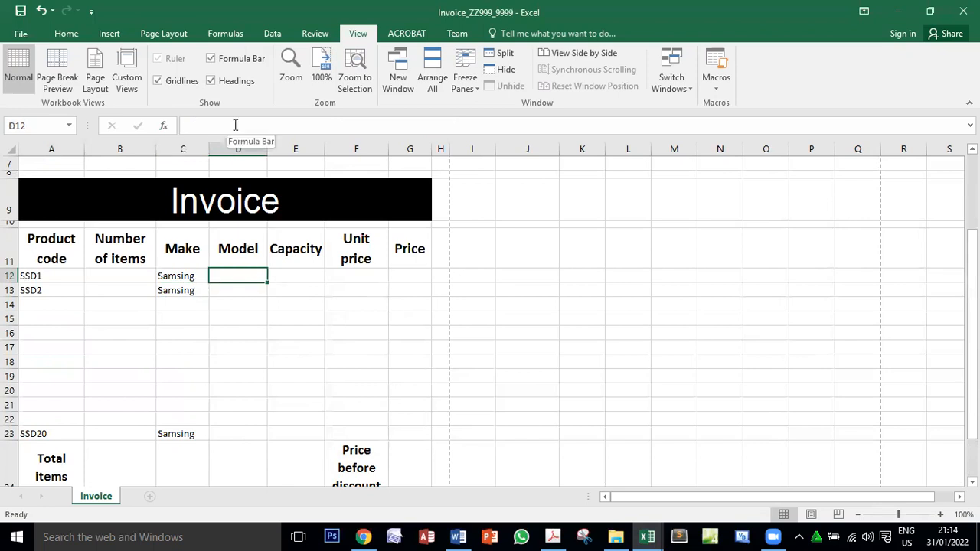
{"action": "left_click", "coordinate": [298, 275]}
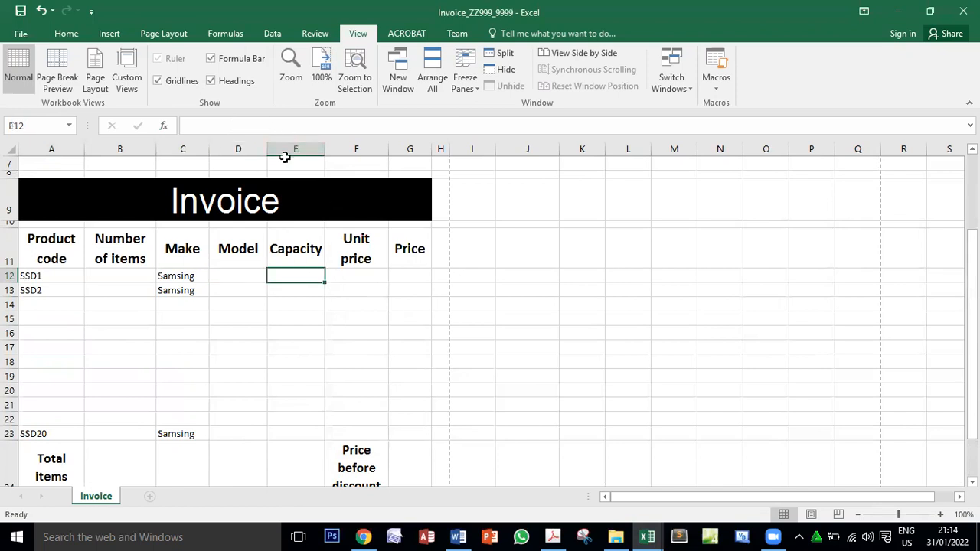
{"action": "left_click", "coordinate": [356, 278]}
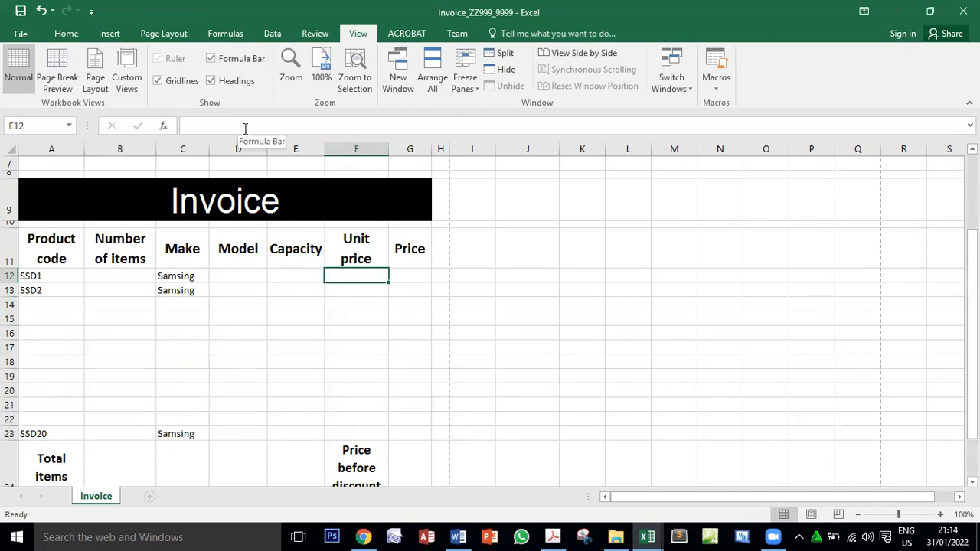
{"action": "left_click", "coordinate": [176, 276]}
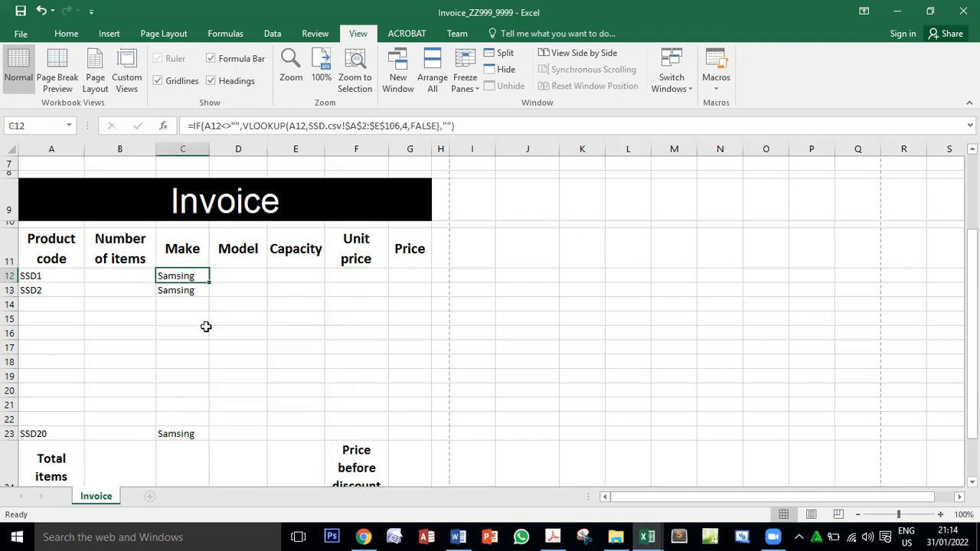
{"action": "left_click", "coordinate": [241, 273]}
- Copy the full text of the IF and VLOOKUP formula in C12, leaving the cell unchanged
{"action": "left_click", "coordinate": [196, 277]}
{"action": "left_click", "coordinate": [461, 124]}
{"action": "left_click_drag", "start_coordinate": [461, 124], "coordinate": [187, 126]}
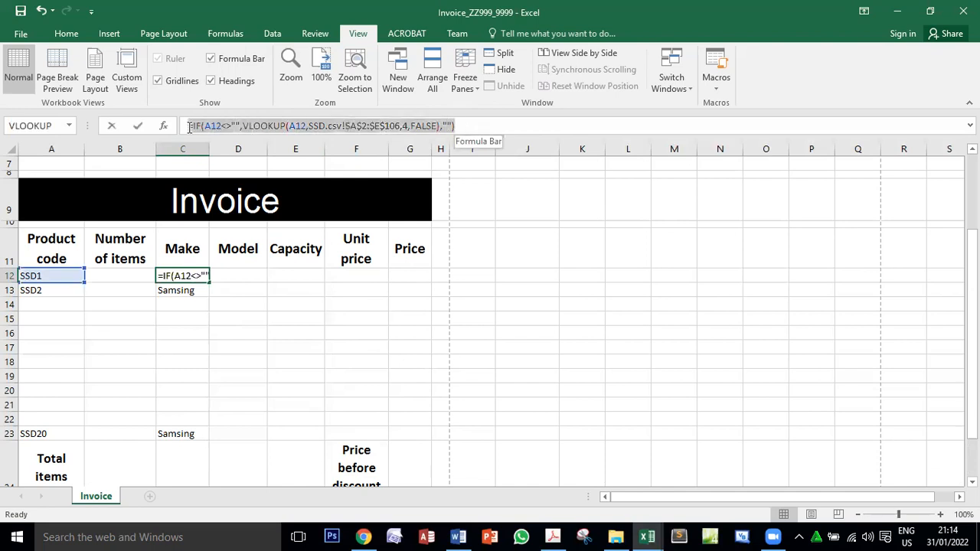
{"action": "left_click", "coordinate": [66, 36]}
{"action": "left_click", "coordinate": [54, 69]}
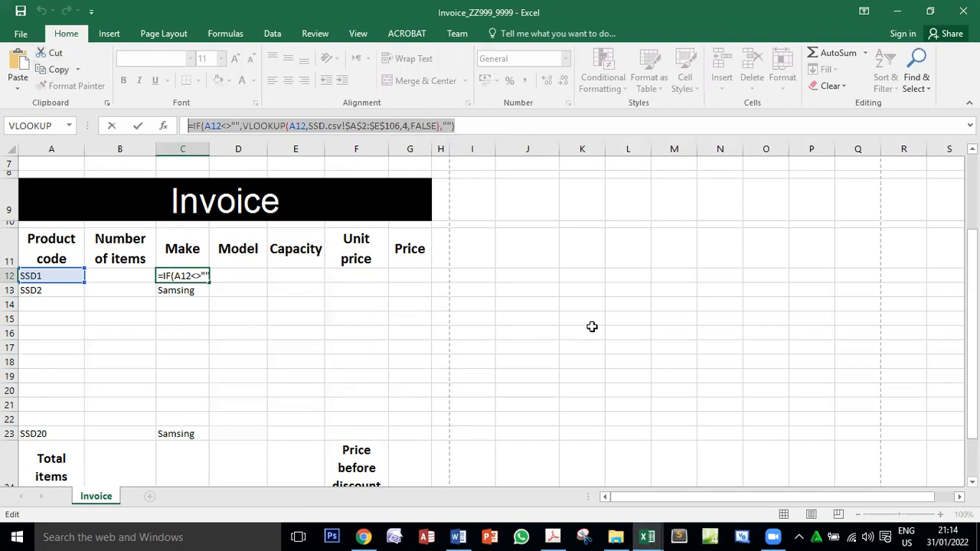
{"action": "key", "text": "Escape"}
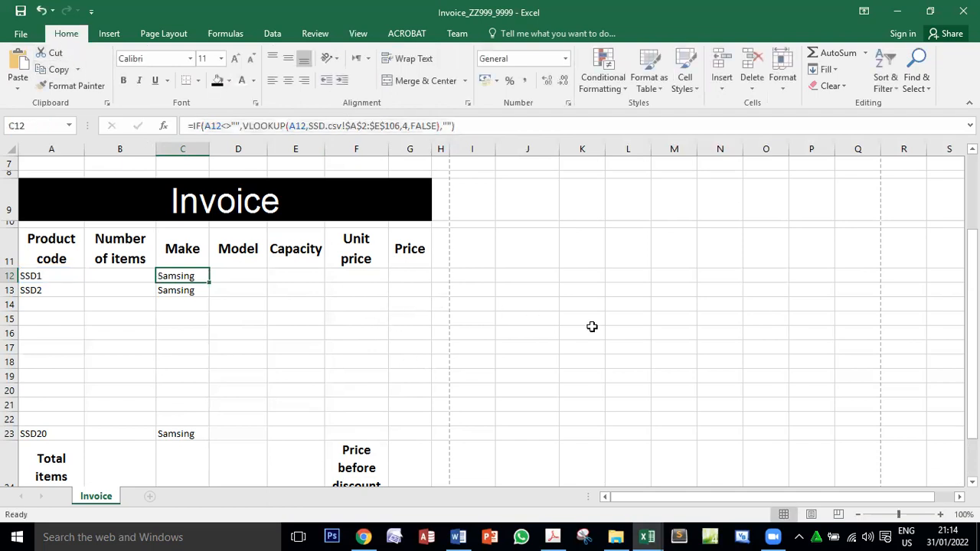
- Paste the copied formula text into the Model, Capacity and Unit price cells D12, E12 and F12
{"action": "left_click", "coordinate": [239, 273]}
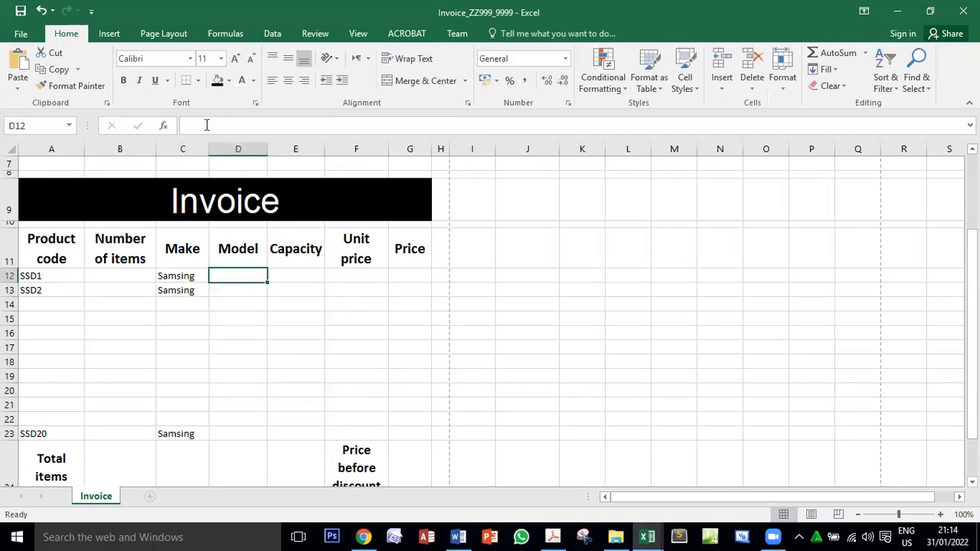
{"action": "left_click", "coordinate": [207, 125]}
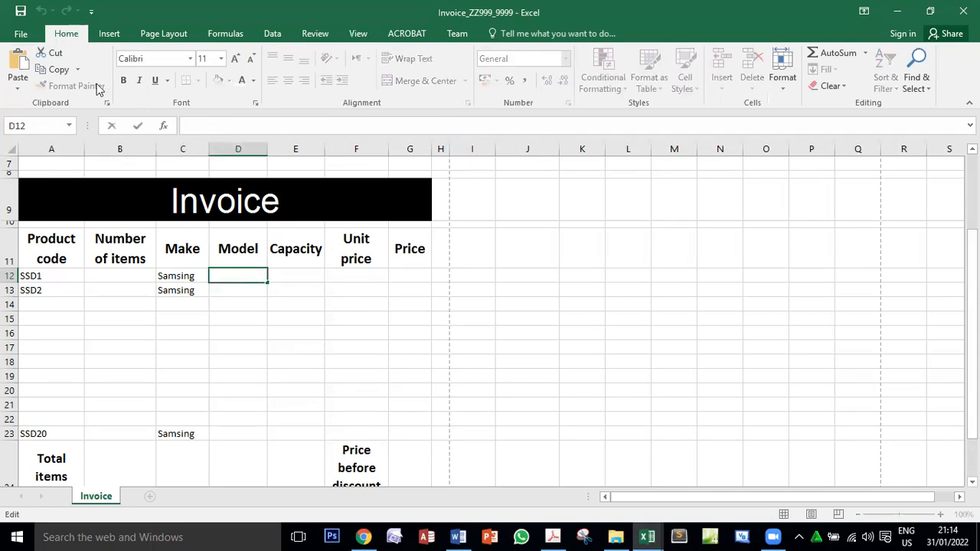
{"action": "left_click", "coordinate": [22, 61]}
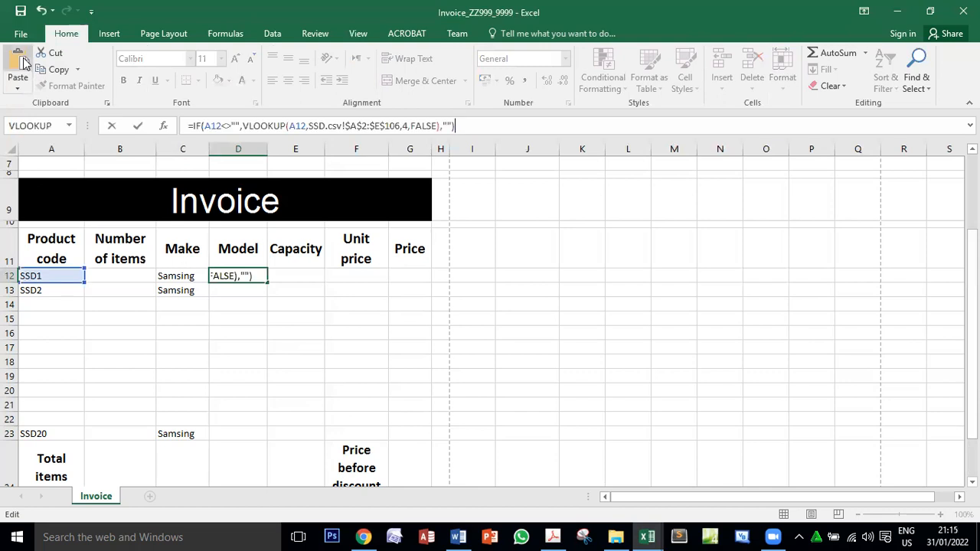
{"action": "key", "text": "Return"}
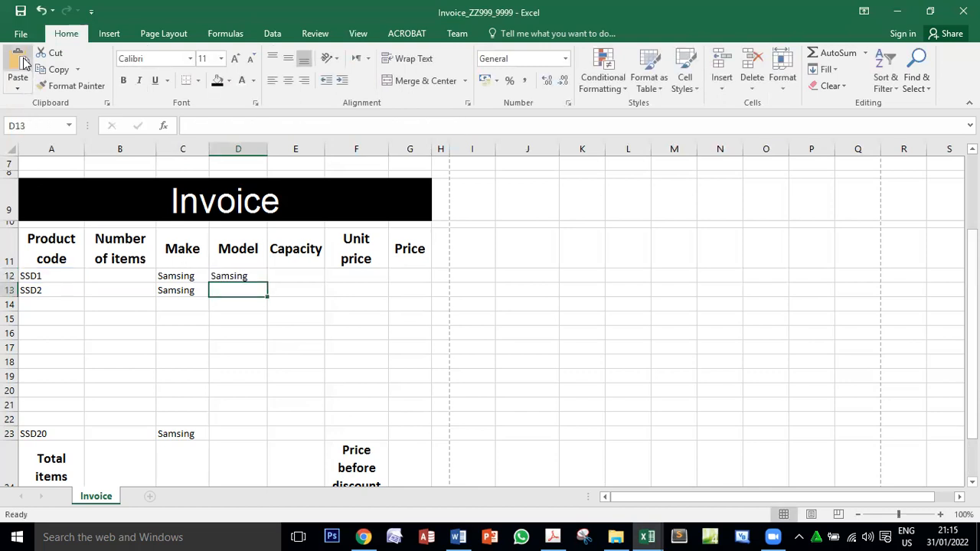
{"action": "left_click", "coordinate": [302, 276]}
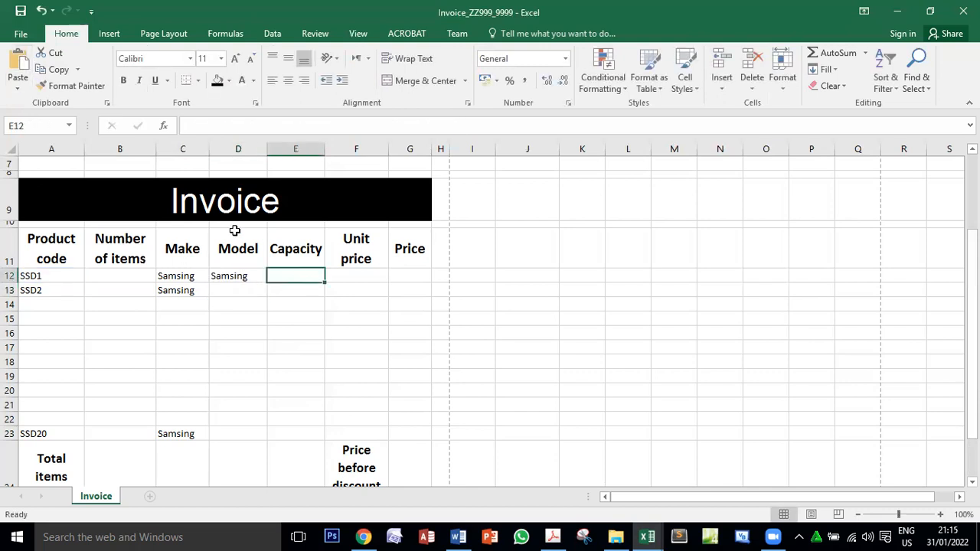
{"action": "left_click", "coordinate": [217, 125]}
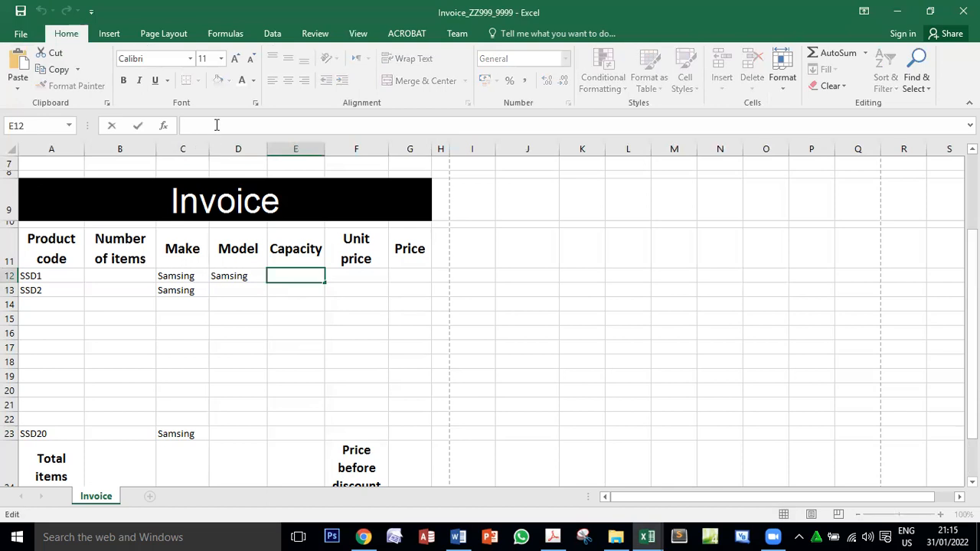
{"action": "left_click", "coordinate": [22, 64]}
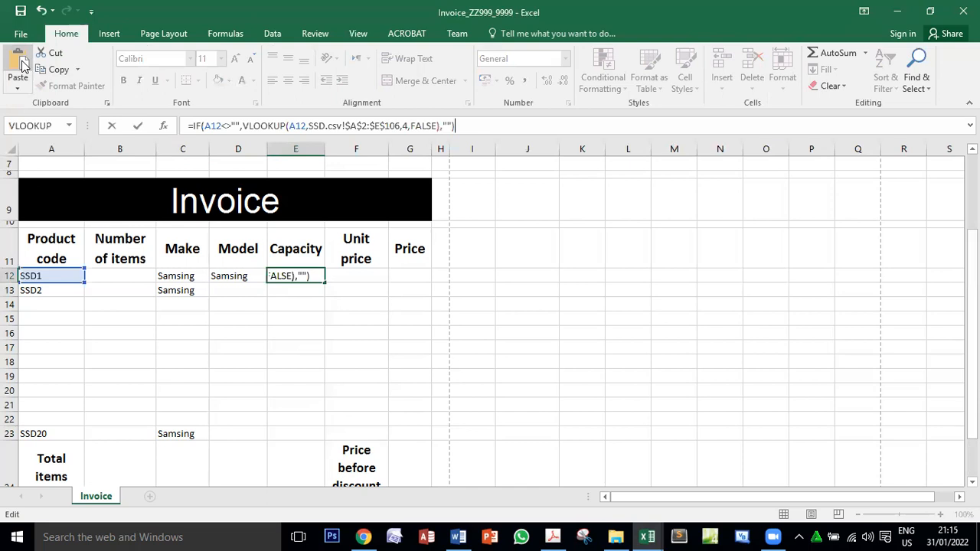
{"action": "key", "text": "Return"}
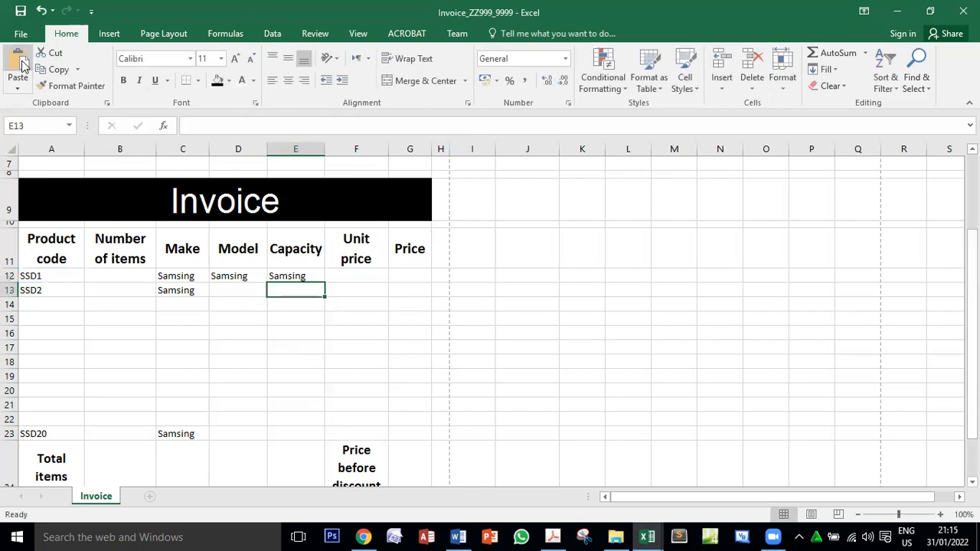
{"action": "left_click", "coordinate": [357, 277]}
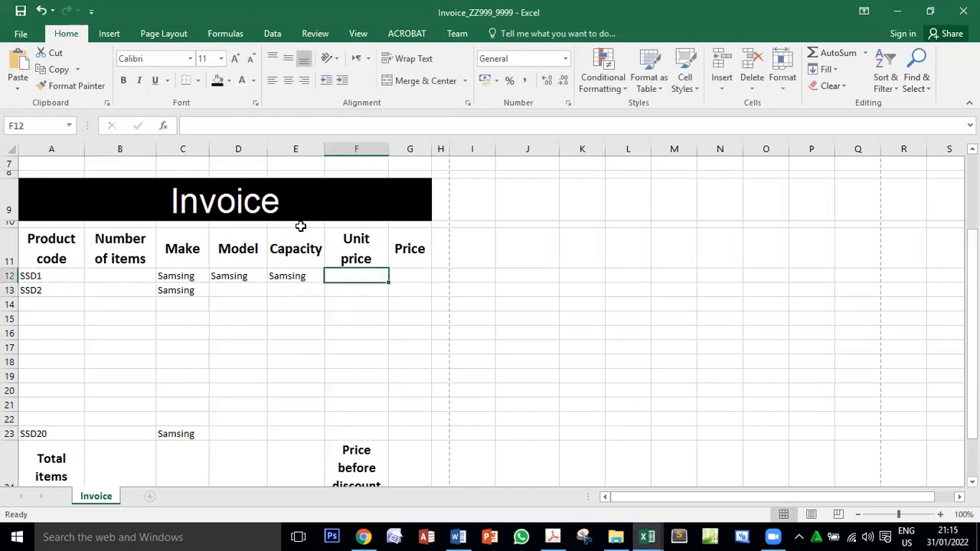
{"action": "left_click", "coordinate": [228, 125]}
{"action": "left_click", "coordinate": [21, 63]}
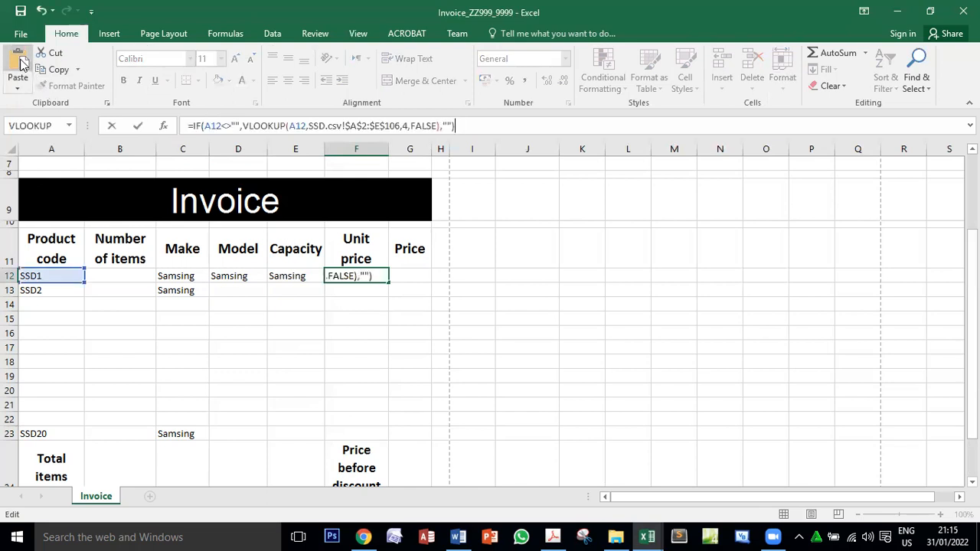
{"action": "key", "text": "Return"}
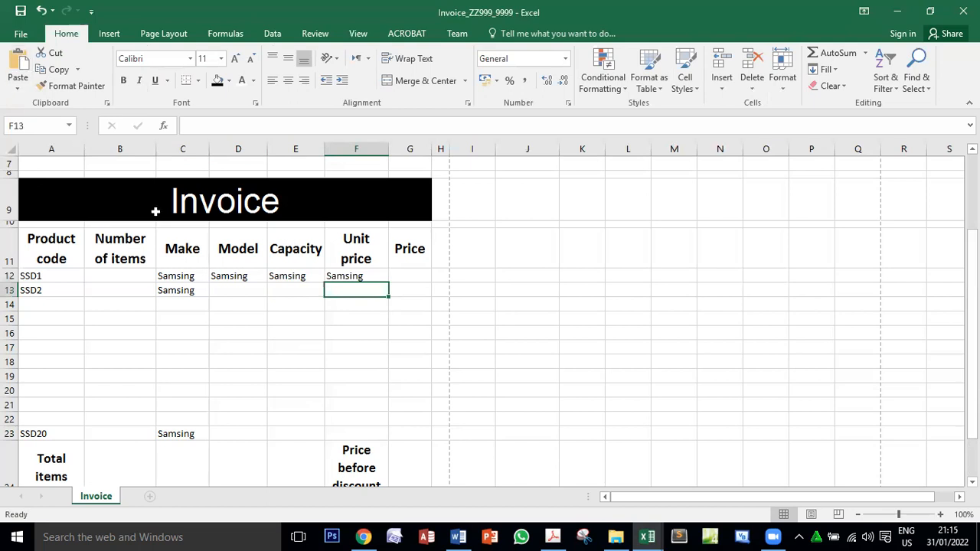
- Change the column index number of the VLOOKUP in D12 to the SSD list's fifth column, Model
{"action": "left_click", "coordinate": [236, 278]}
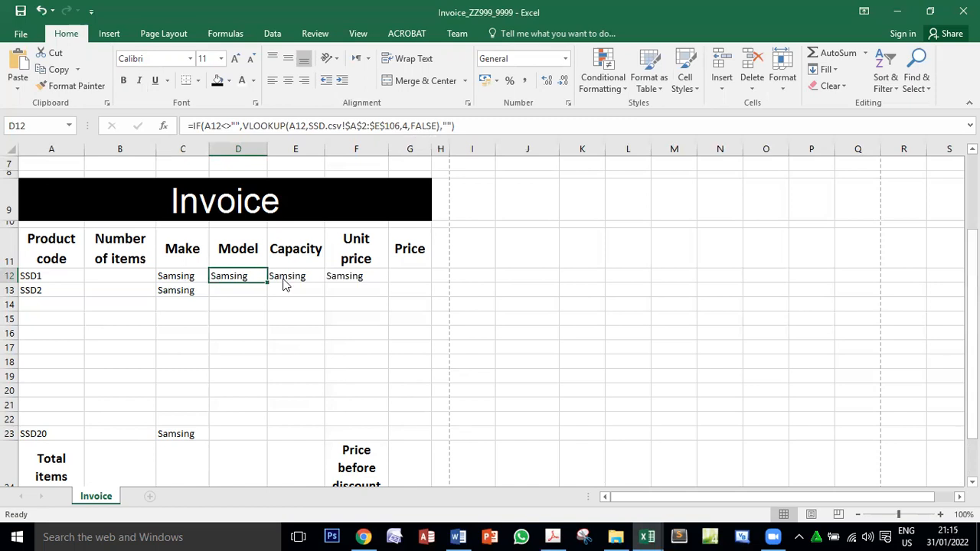
{"action": "key", "text": "ctrl+Tab"}
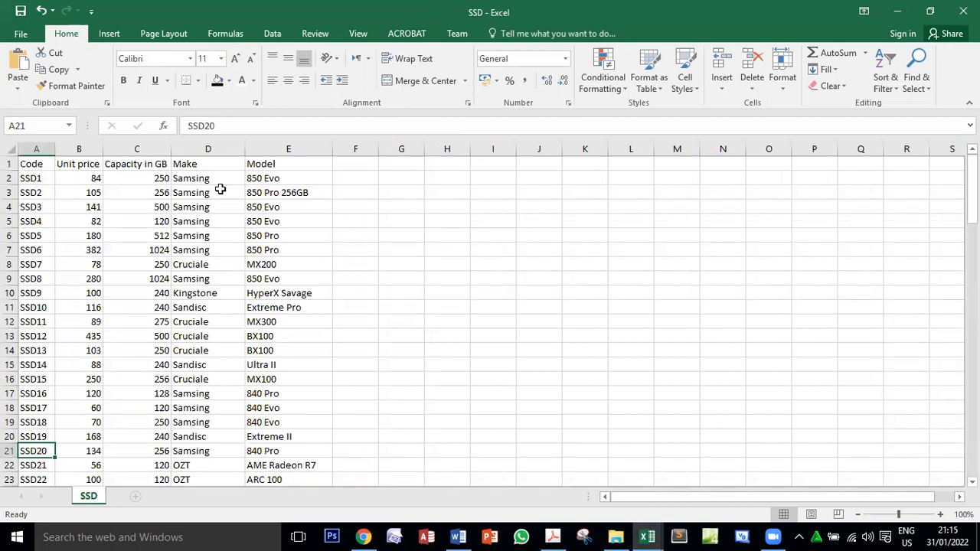
{"action": "key", "text": "ctrl+Tab"}
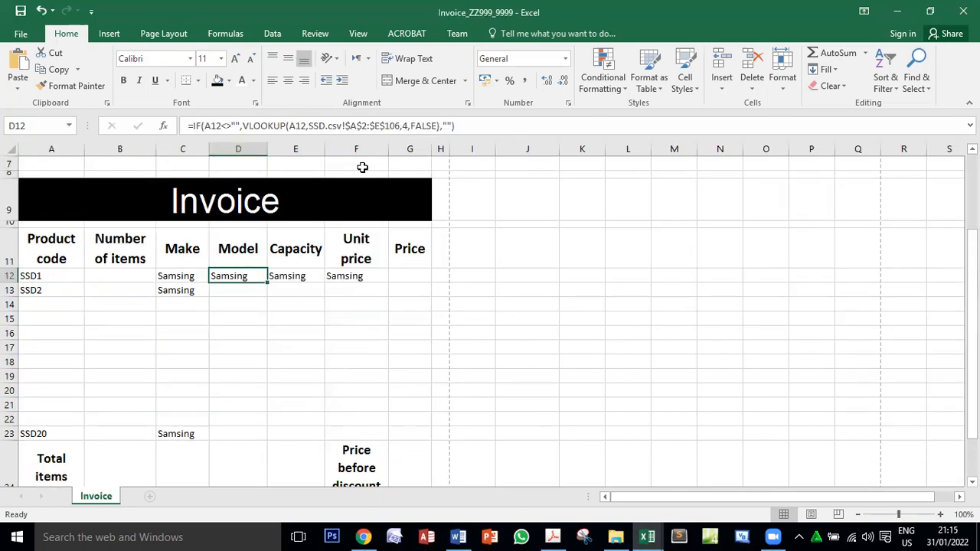
{"action": "key", "text": "F2"}
{"action": "left_click", "coordinate": [404, 125]}
{"action": "double_click", "coordinate": [405, 126]}
{"action": "type", "text": "4"}
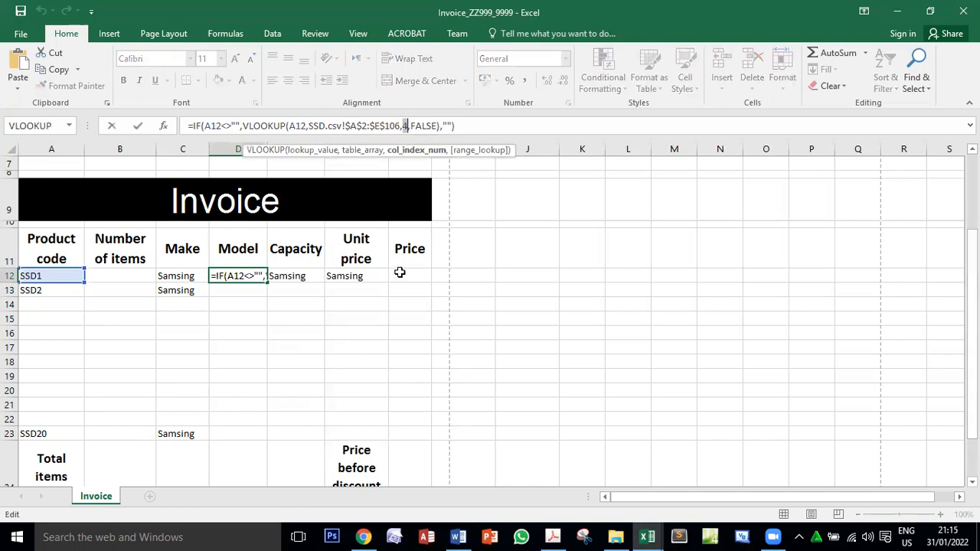
{"action": "key", "text": "Return"}
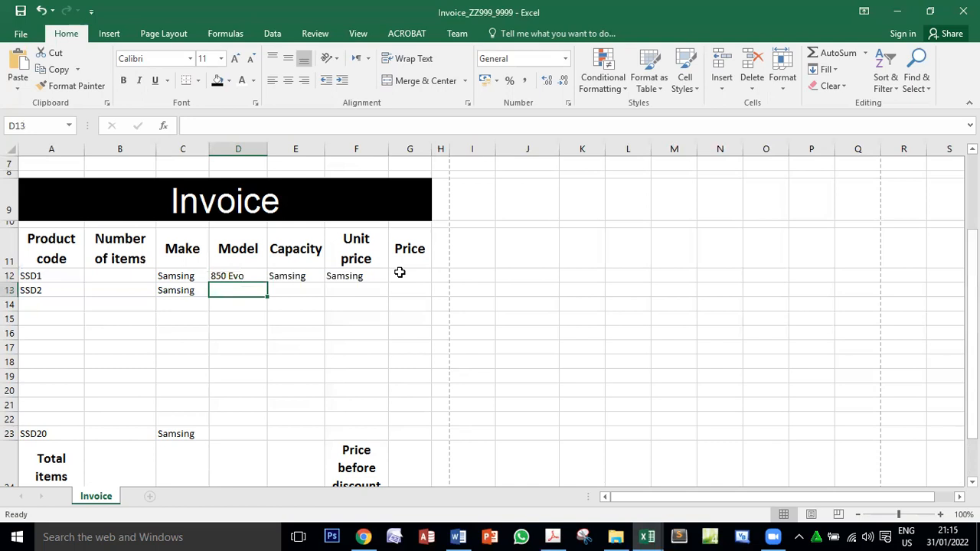
- Change the column index number of the VLOOKUP in E12 to 3, the SSD list's Capacity column
{"action": "left_click", "coordinate": [299, 277]}
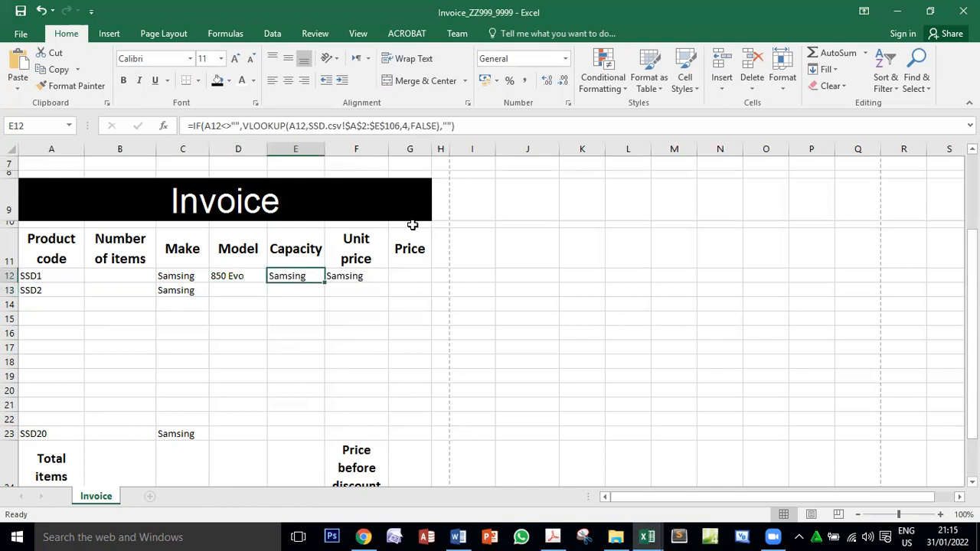
{"action": "key", "text": "ctrl+Tab"}
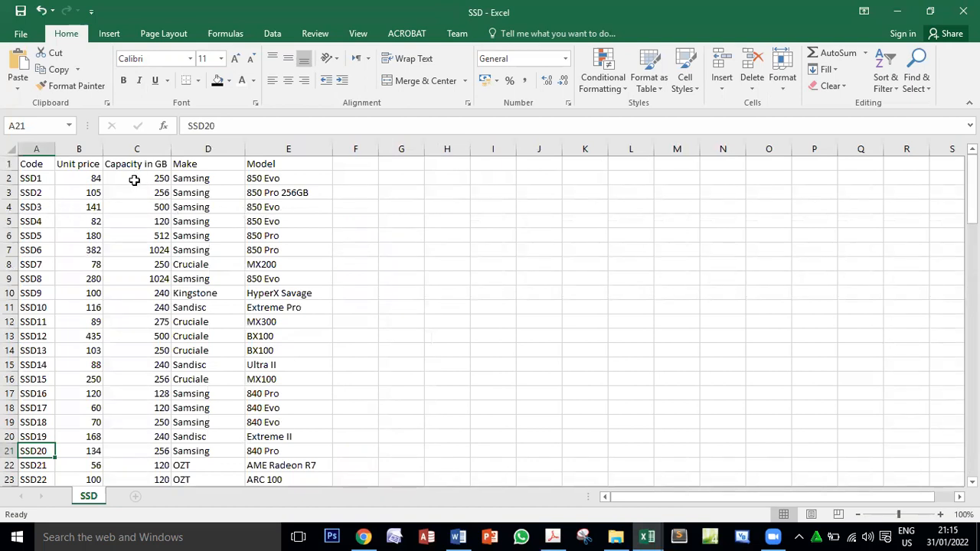
{"action": "key", "text": "ctrl+Tab"}
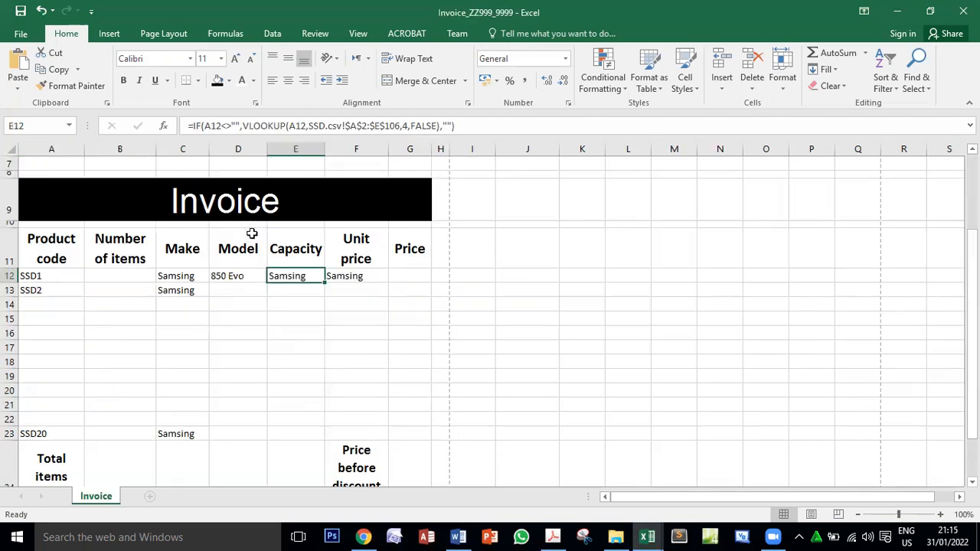
{"action": "double_click", "coordinate": [404, 126]}
{"action": "type", "text": "4"}
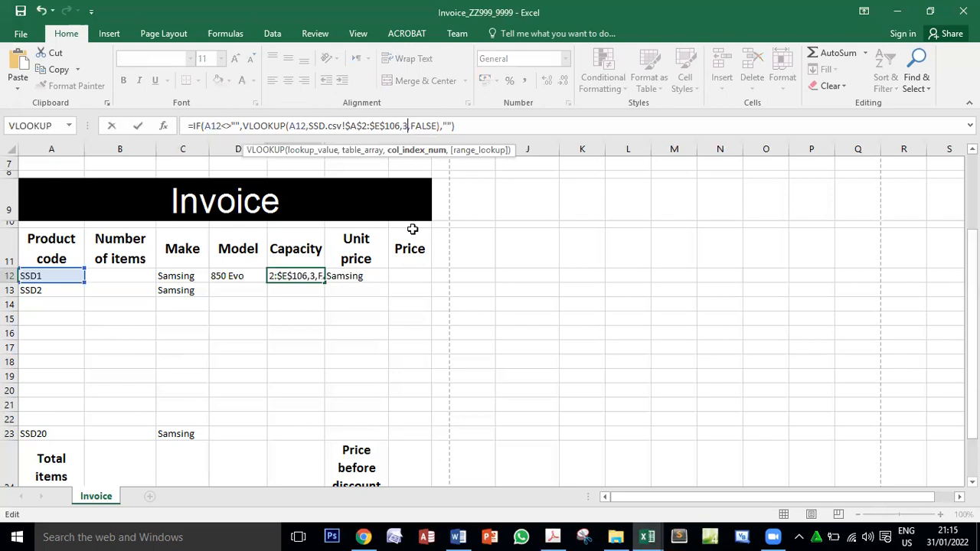
{"action": "key", "text": "Return"}
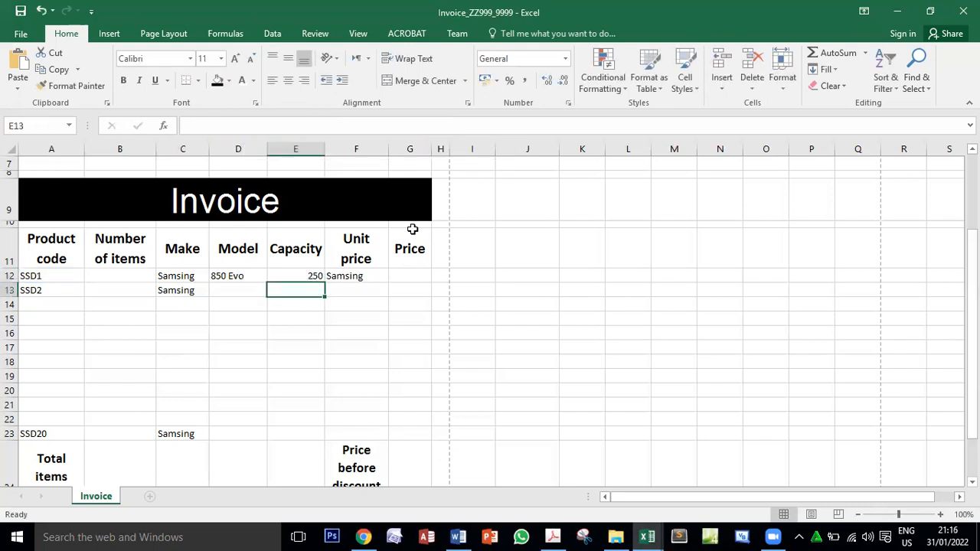
- Change the column index number of the VLOOKUP in F12 to 2, the SSD list's Unit price column
{"action": "left_click", "coordinate": [368, 276]}
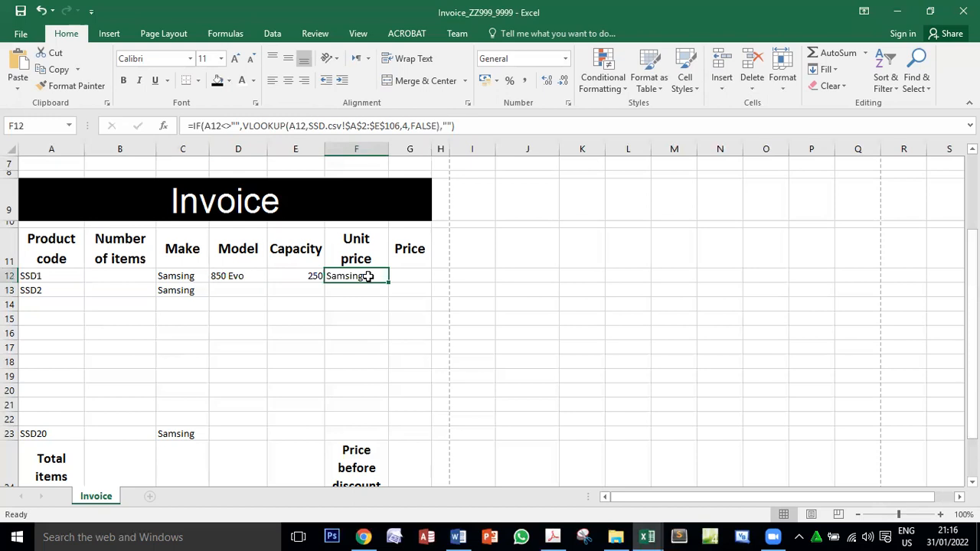
{"action": "key", "text": "ctrl+Tab"}
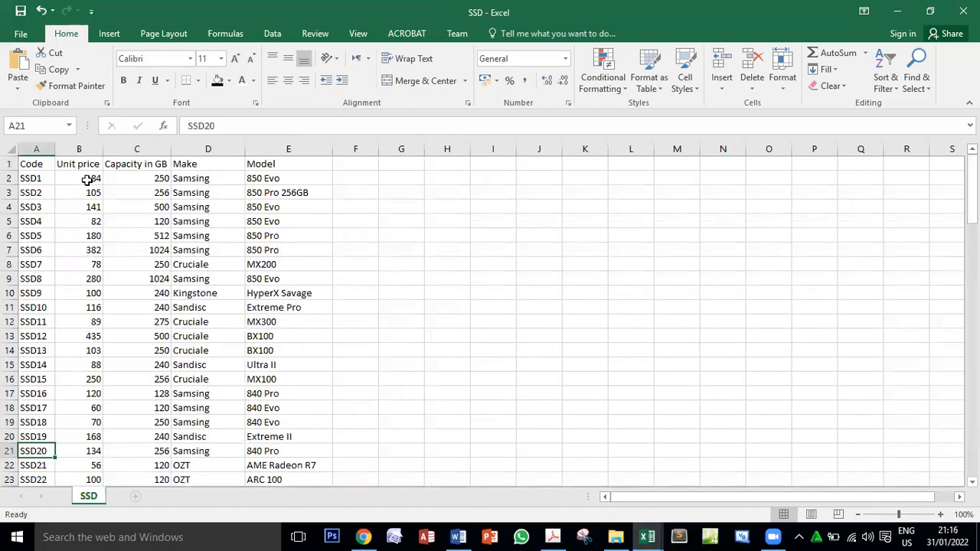
{"action": "key", "text": "ctrl+Tab"}
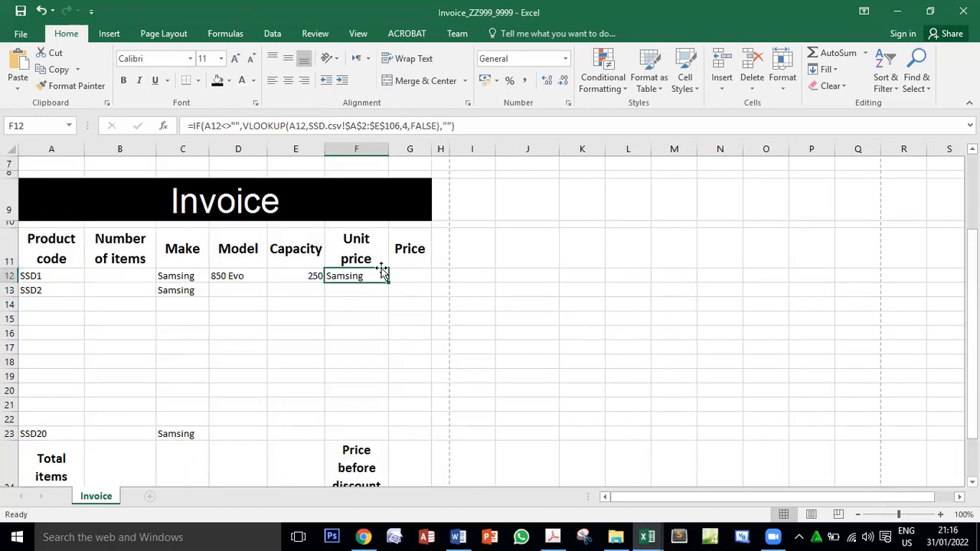
{"action": "left_click", "coordinate": [404, 126]}
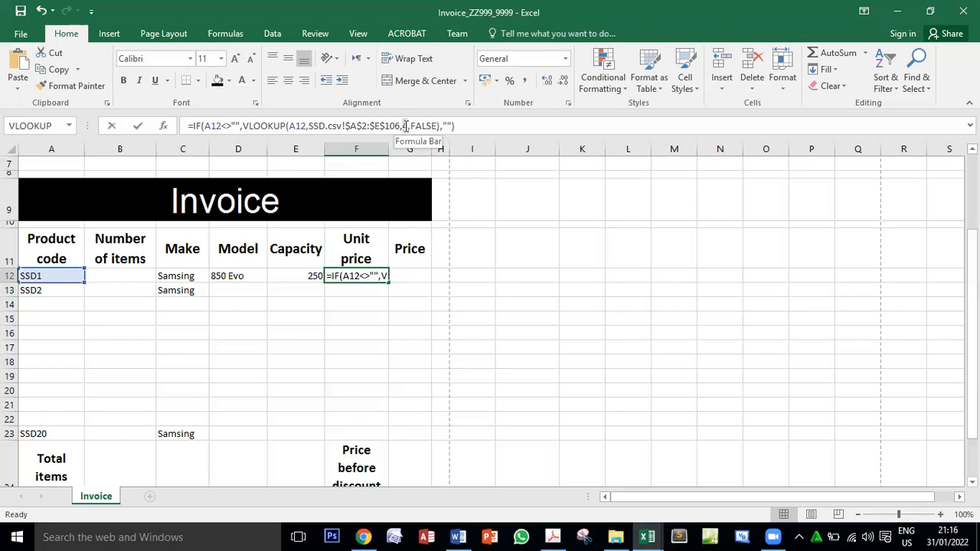
{"action": "type", "text": "2"}
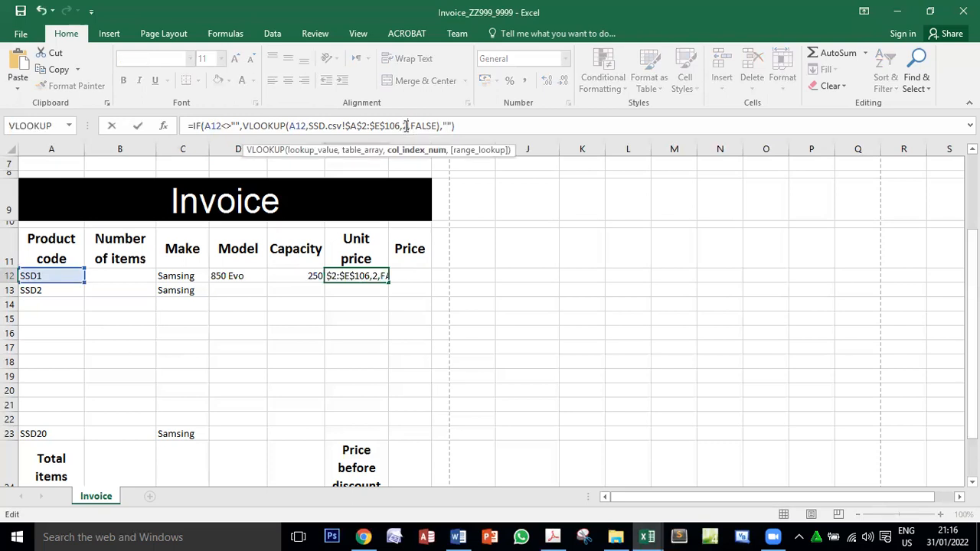
{"action": "key", "text": "Return"}
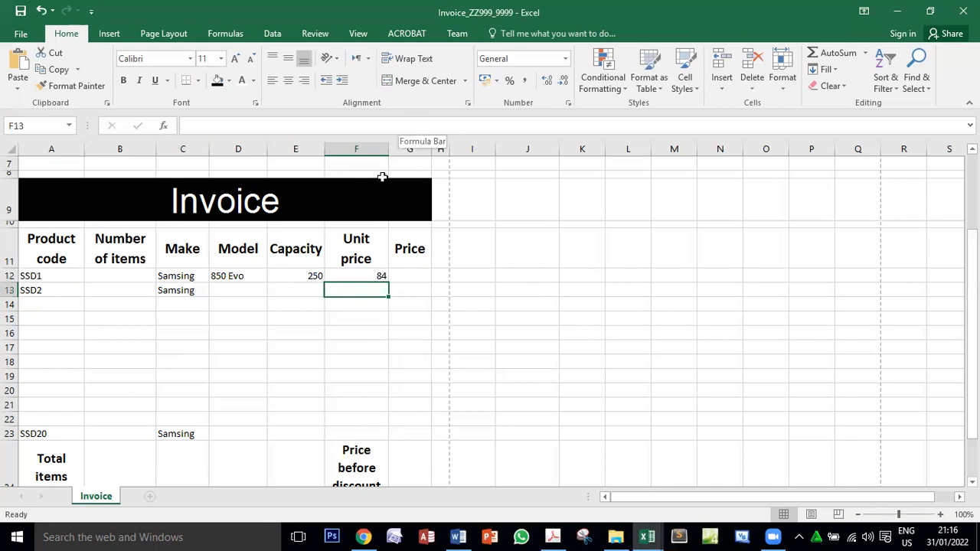
- Check the Model, Capacity and Unit price formulas in D12:F12 and fill them down to row 23
{"action": "left_click", "coordinate": [220, 275]}
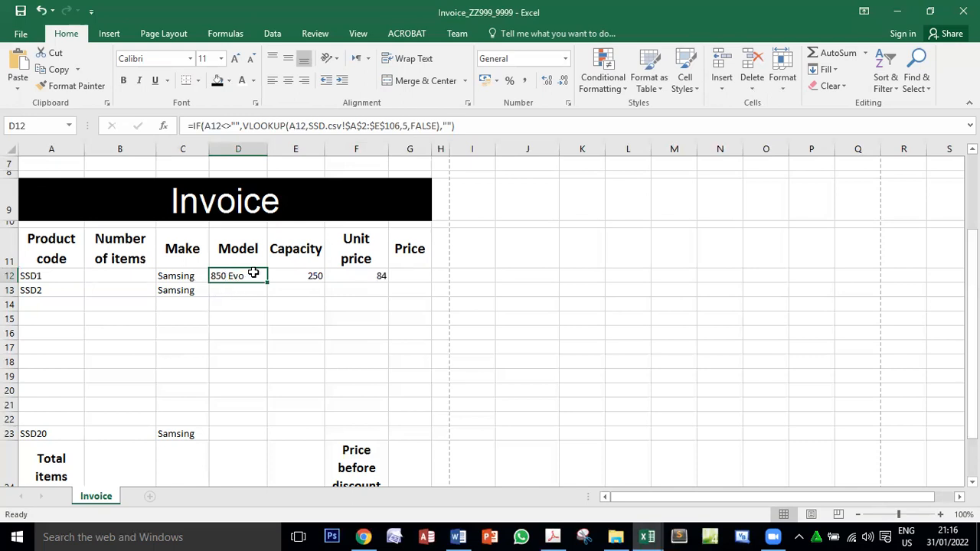
{"action": "left_click", "coordinate": [295, 276]}
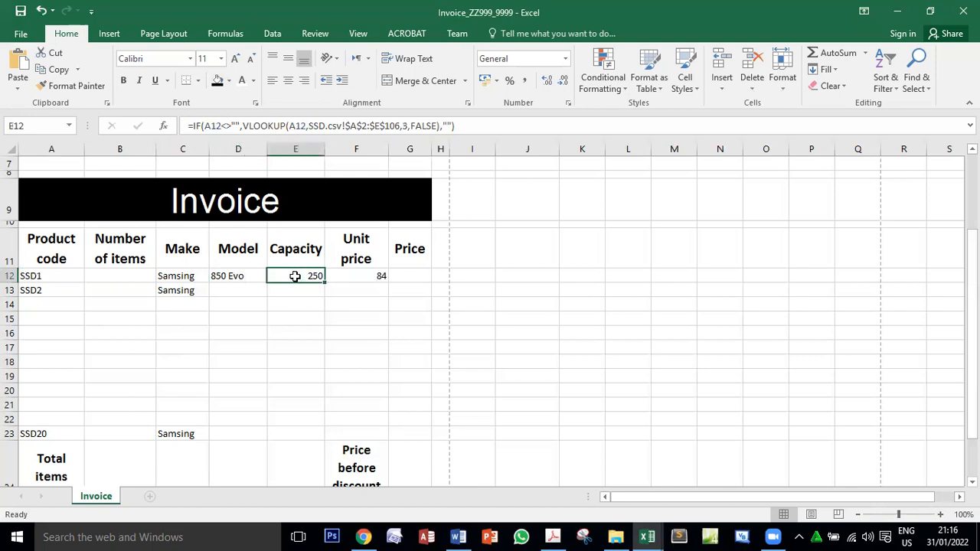
{"action": "left_click", "coordinate": [363, 277]}
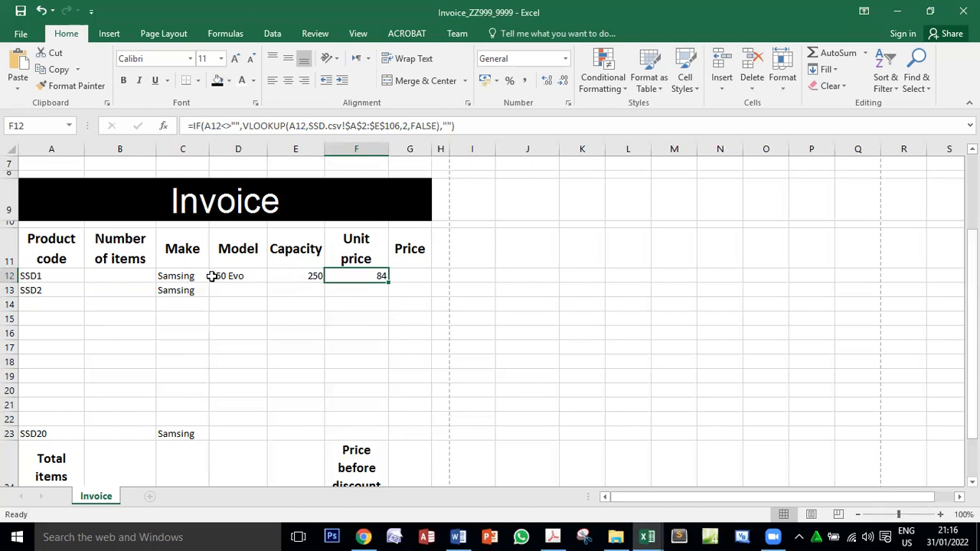
{"action": "left_click_drag", "start_coordinate": [219, 277], "coordinate": [397, 436]}
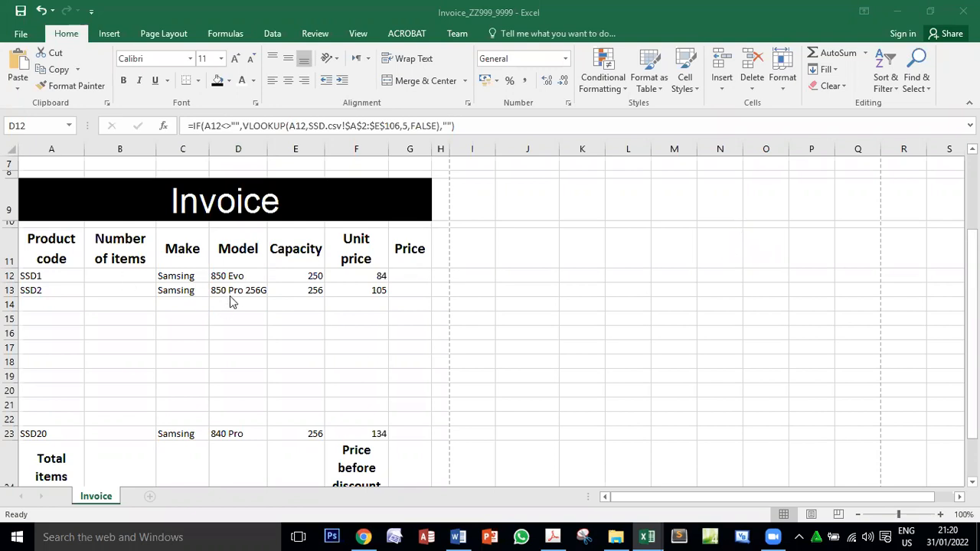
- Clear the Model, Capacity and Unit price formulas from D12:F23, leaving the Make column in place
{"action": "left_click_drag", "start_coordinate": [233, 273], "coordinate": [365, 425]}
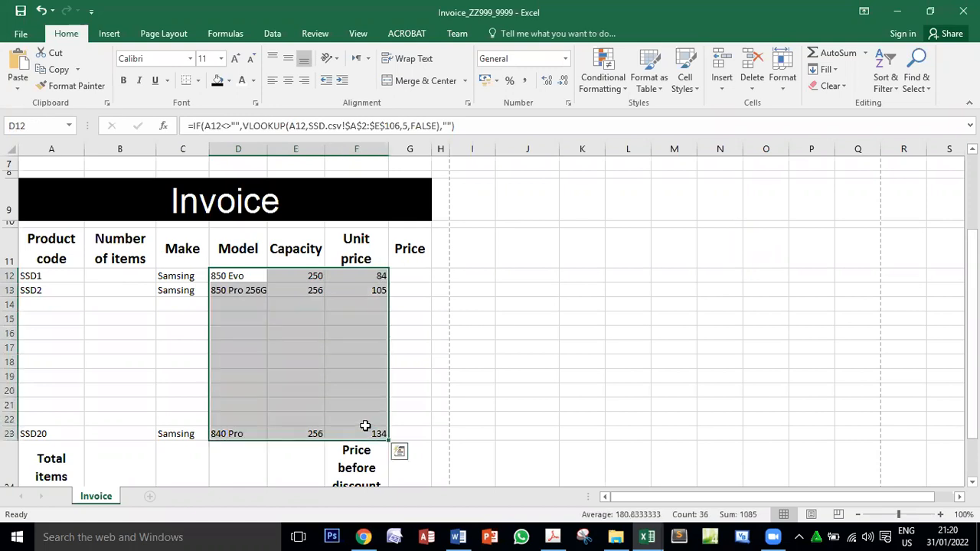
{"action": "key", "text": "Delete"}
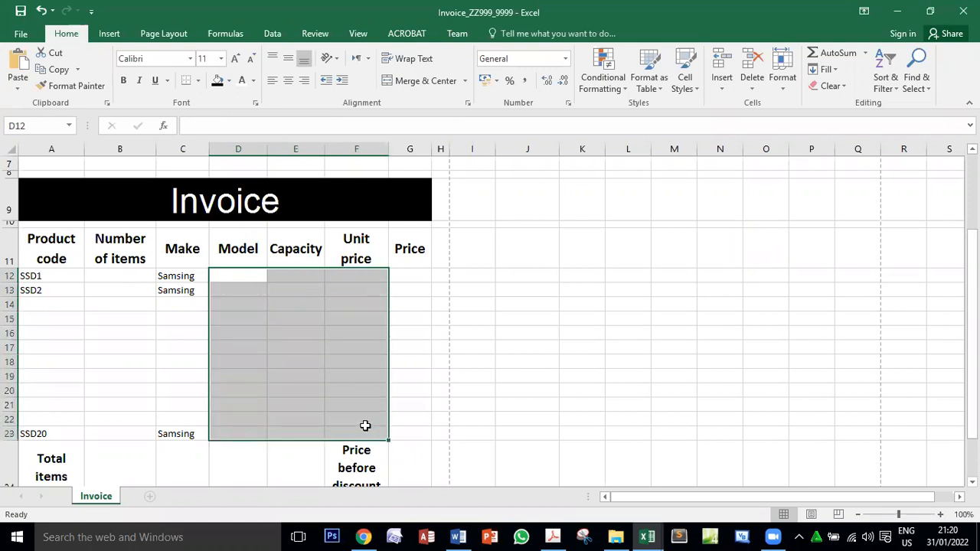
{"action": "left_click", "coordinate": [186, 277]}
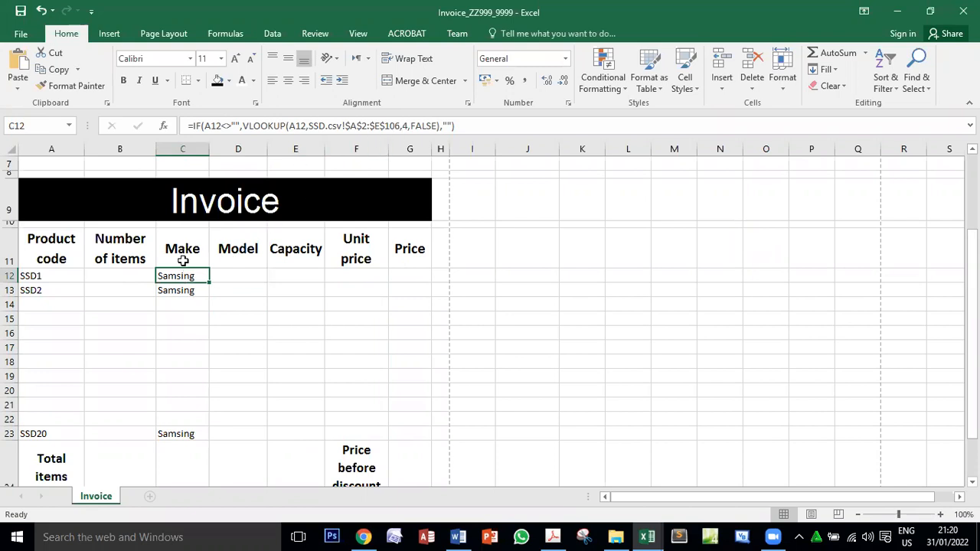
- Check the Model column's position in the SSD list and insert an IF function in the Model cell D12
{"action": "left_click", "coordinate": [235, 277]}
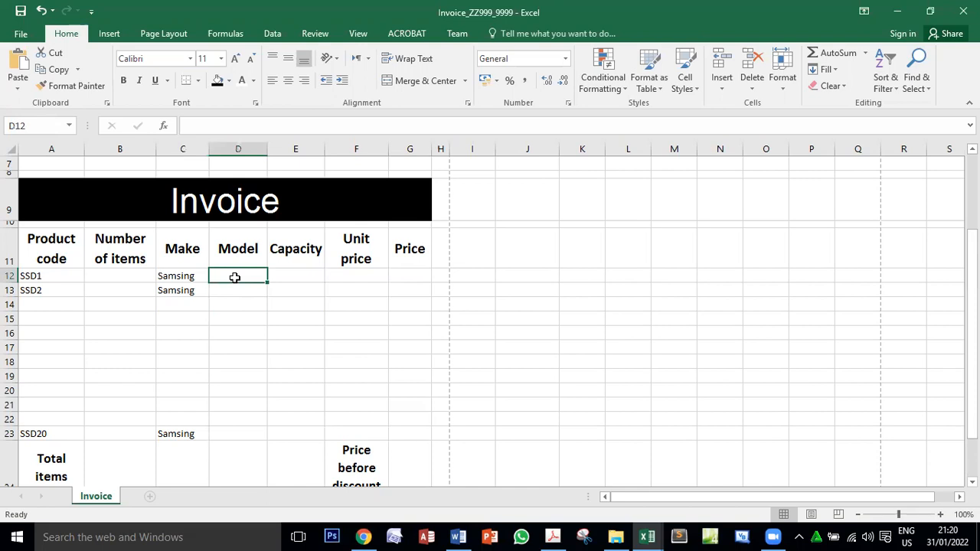
{"action": "key", "text": "alt+Tab"}
{"action": "key", "text": "alt+Tab"}
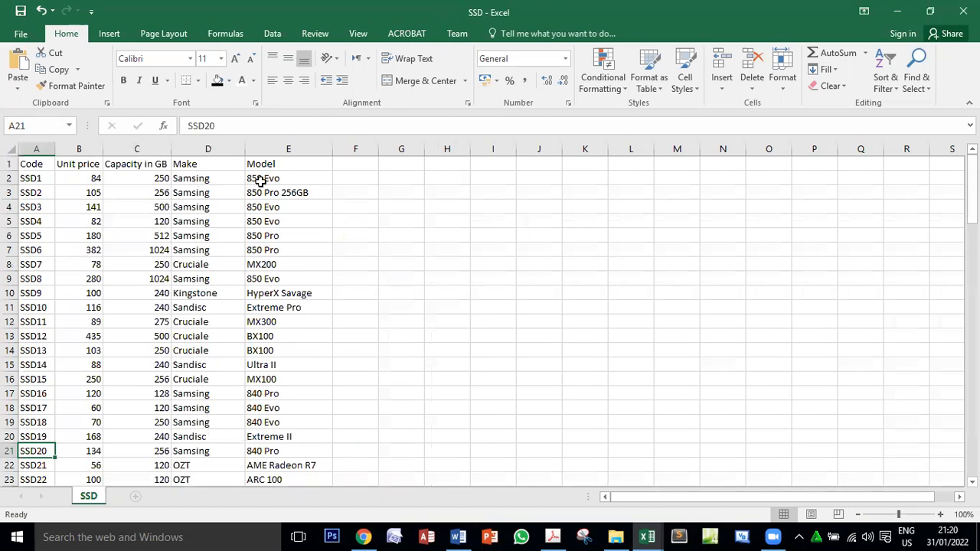
{"action": "key", "text": "alt+Tab"}
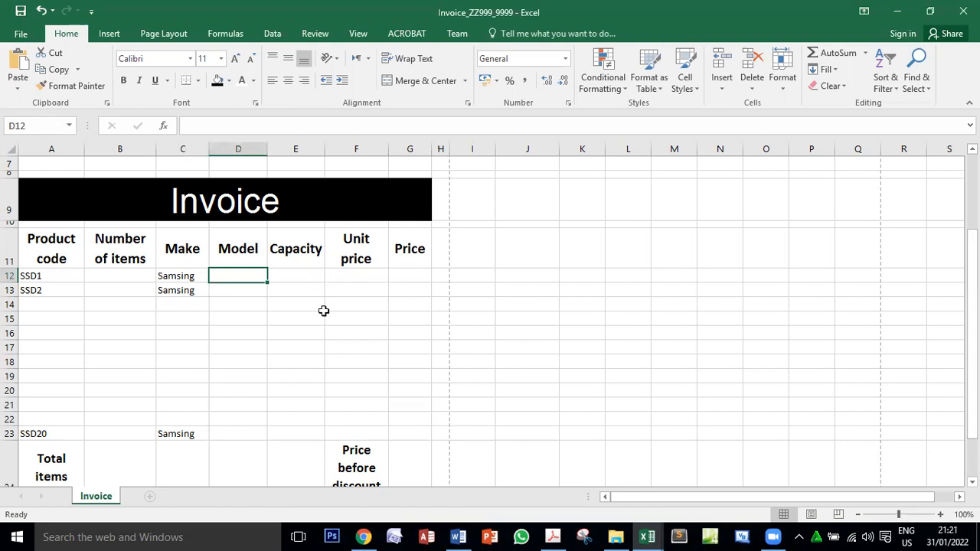
{"action": "left_click", "coordinate": [163, 125]}
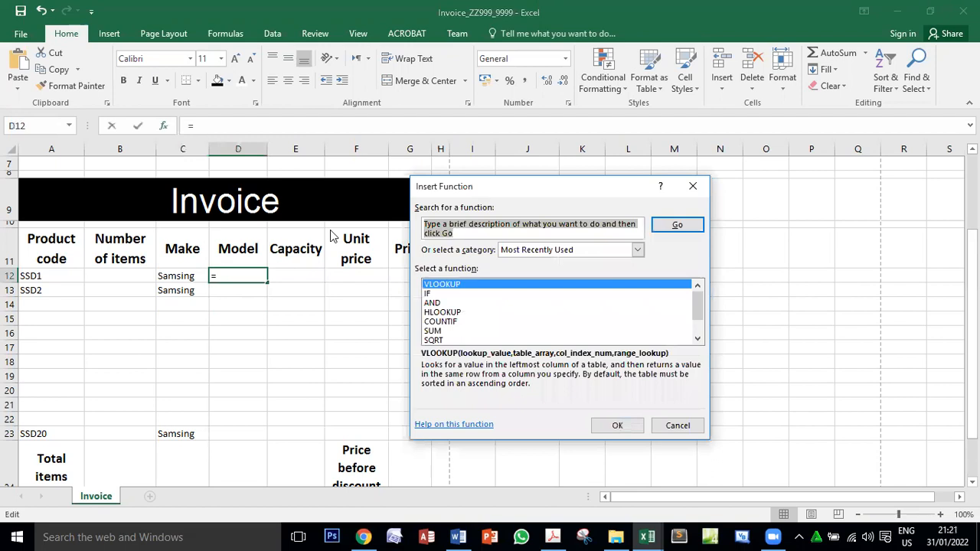
{"action": "left_click", "coordinate": [434, 295]}
{"action": "left_click", "coordinate": [618, 426]}
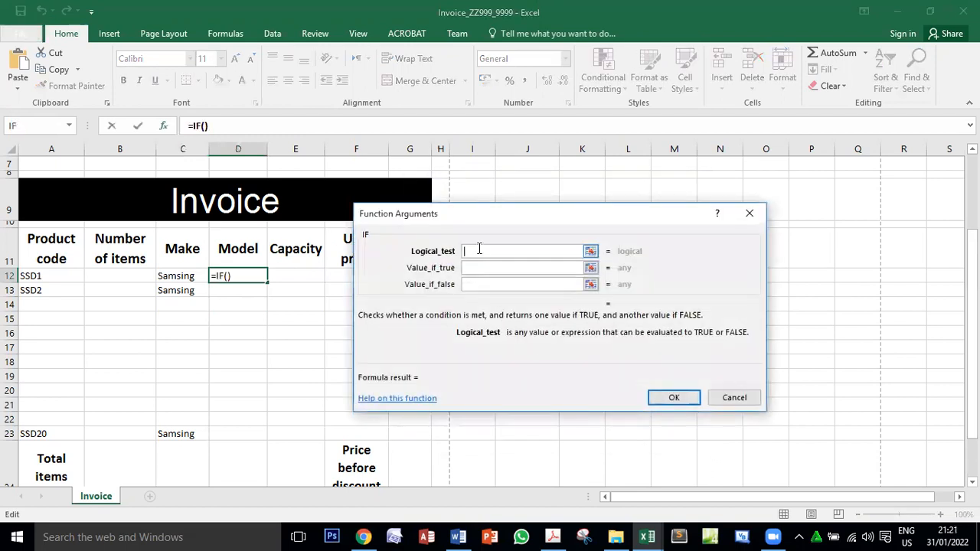
- Set the IF function's logical test to A12<>"" and its value if false to an empty string ""
{"action": "left_click", "coordinate": [30, 274]}
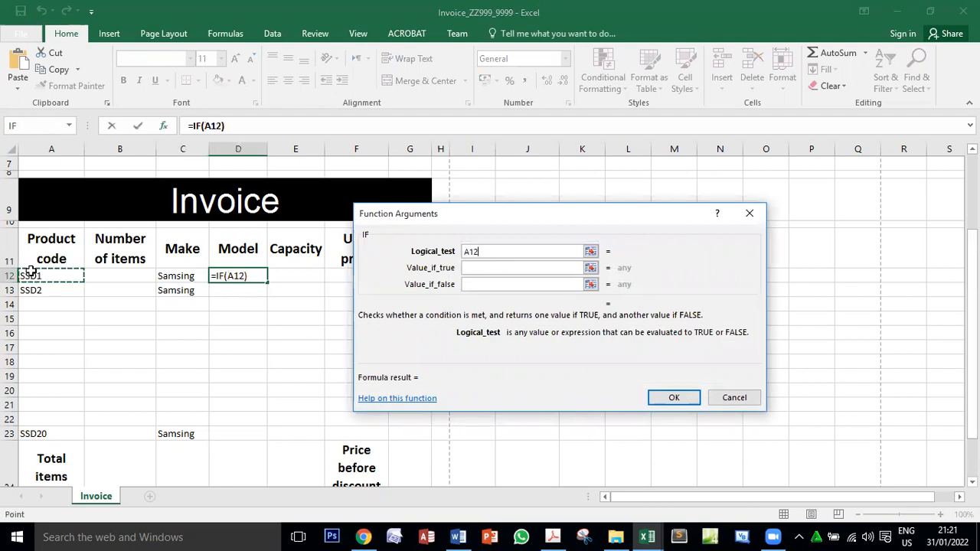
{"action": "type", "text": "<>"}
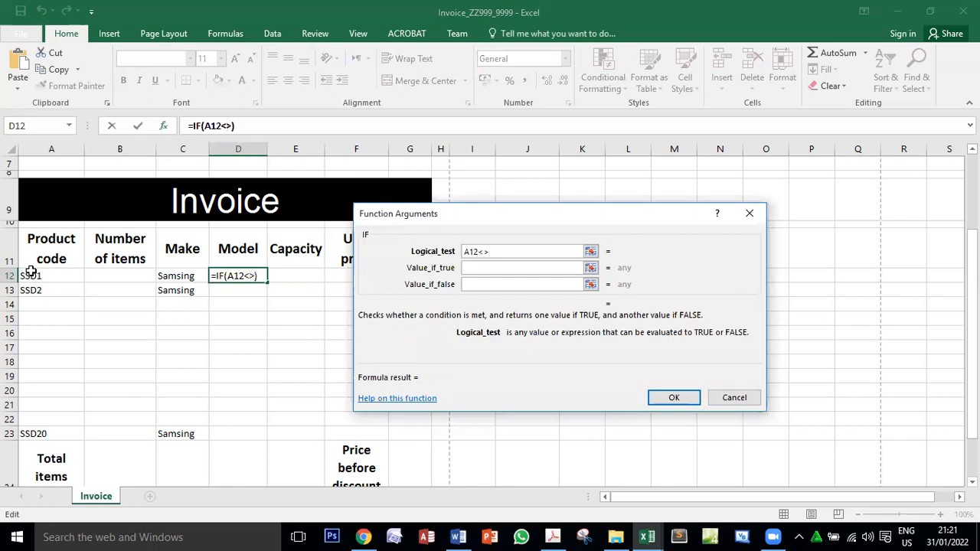
{"action": "type", "text": "\"\""}
{"action": "left_click", "coordinate": [470, 269]}
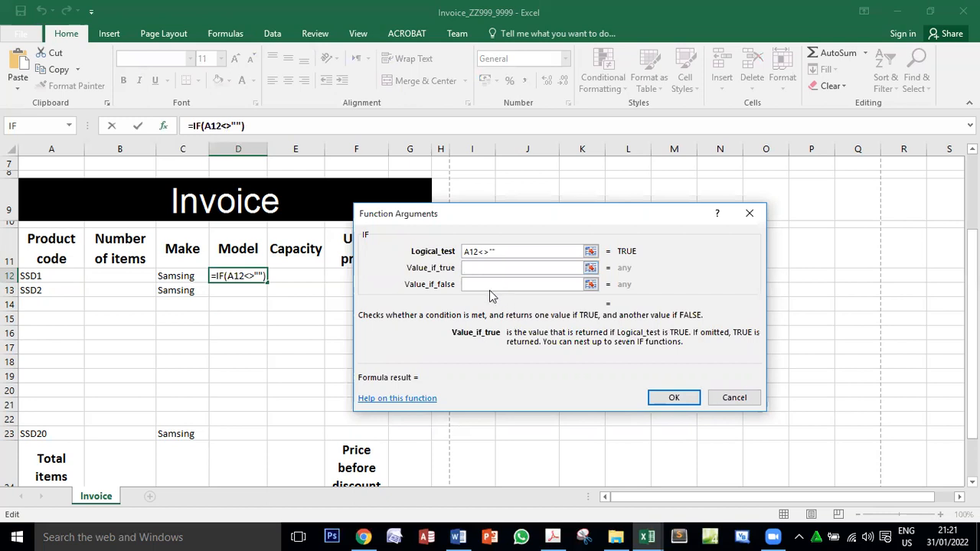
{"action": "left_click", "coordinate": [487, 284]}
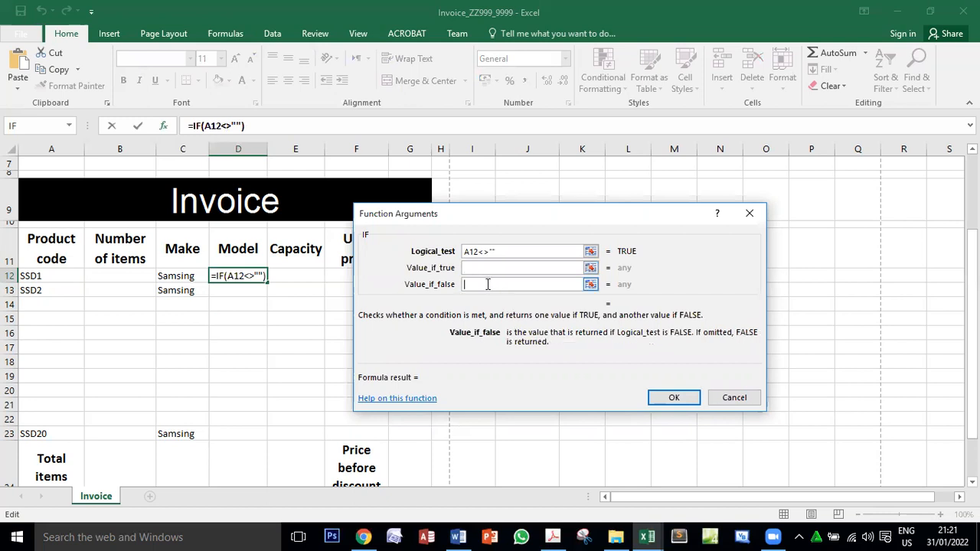
{"action": "type", "text": "\"\""}
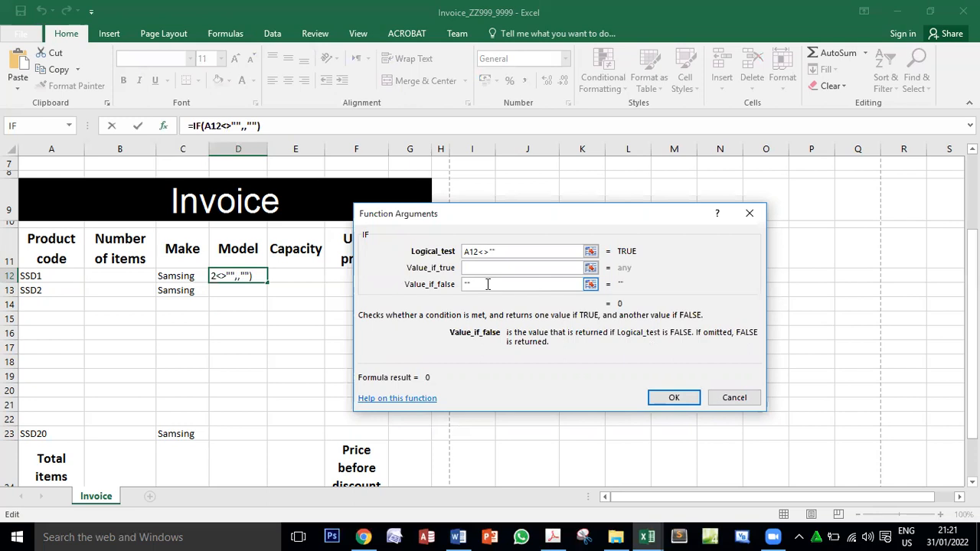
- Nest a VLOOKUP as the IF function's value if true, with A12 as the lookup value
{"action": "left_click", "coordinate": [481, 268]}
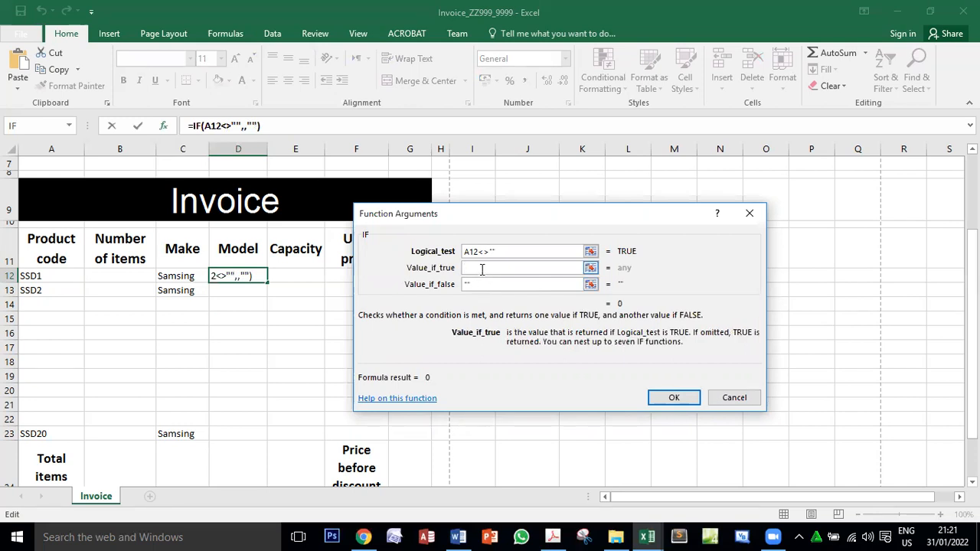
{"action": "left_click", "coordinate": [70, 127]}
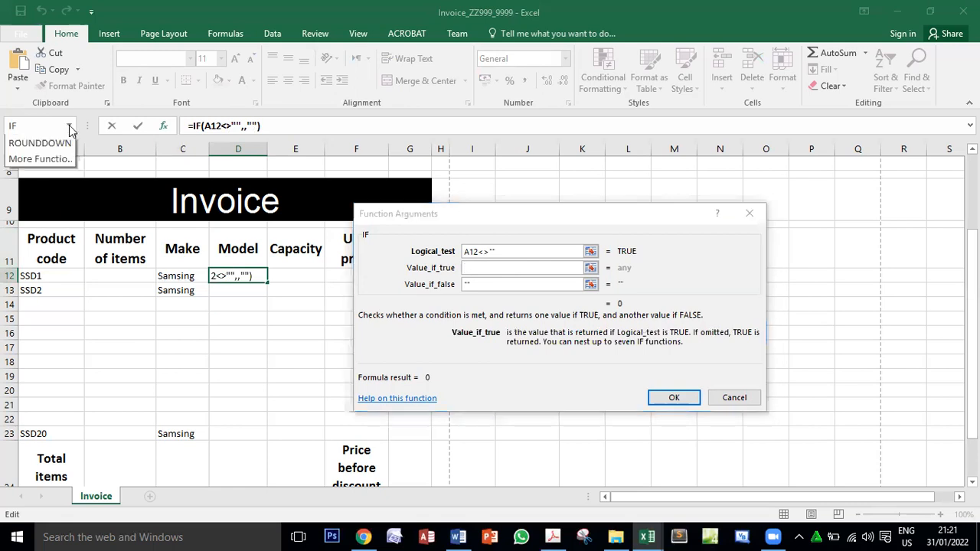
{"action": "left_click", "coordinate": [52, 156]}
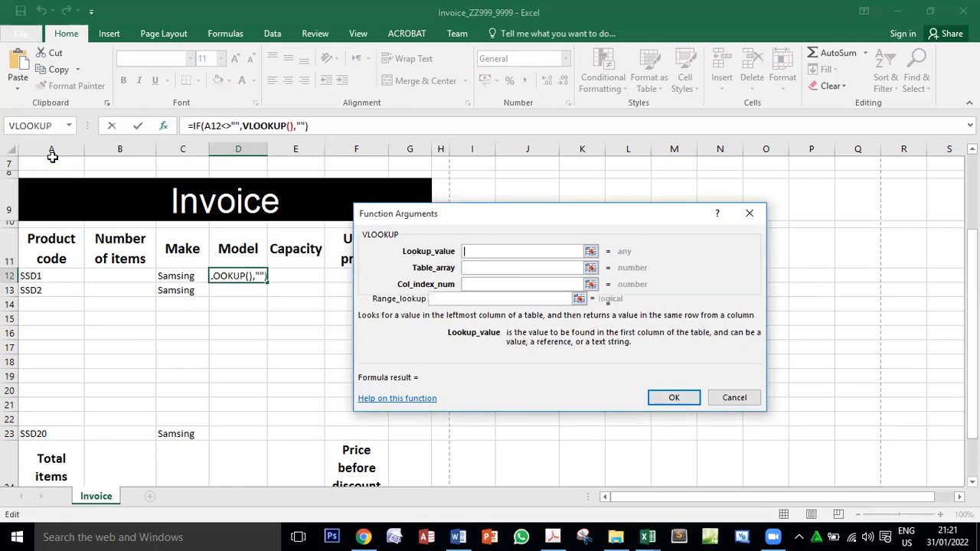
{"action": "left_click", "coordinate": [28, 275]}
- Set the VLOOKUP's table array to $A$2:$E$106 in the SSD.csv workbook and its column index number to 5
{"action": "left_click", "coordinate": [488, 268]}
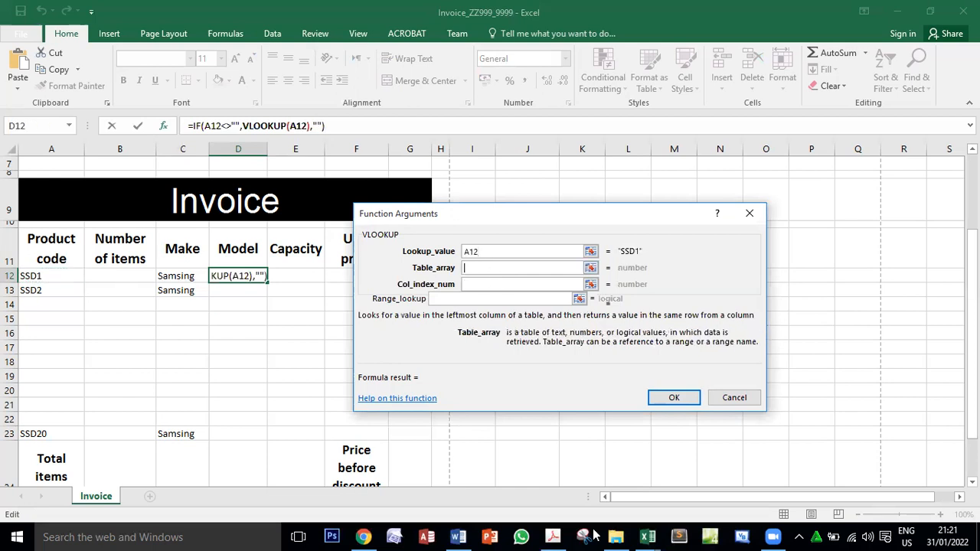
{"action": "mouse_move", "coordinate": [648, 536]}
{"action": "left_click", "coordinate": [724, 475]}
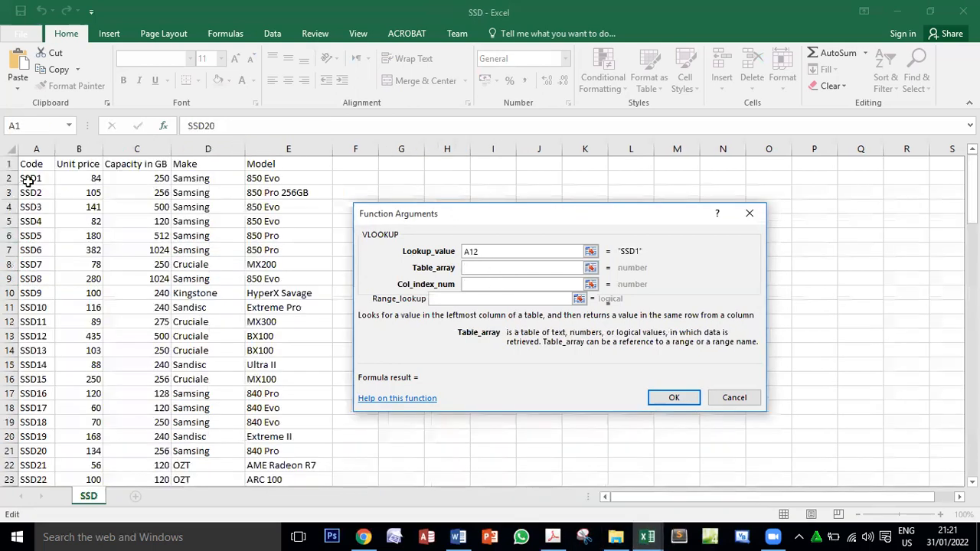
{"action": "left_click_drag", "start_coordinate": [29, 179], "coordinate": [271, 463]}
{"action": "scroll", "coordinate": [245, 353], "scroll_direction": "up", "scroll_amount": 15}
{"action": "scroll", "coordinate": [245, 352], "scroll_direction": "up", "scroll_amount": 13}
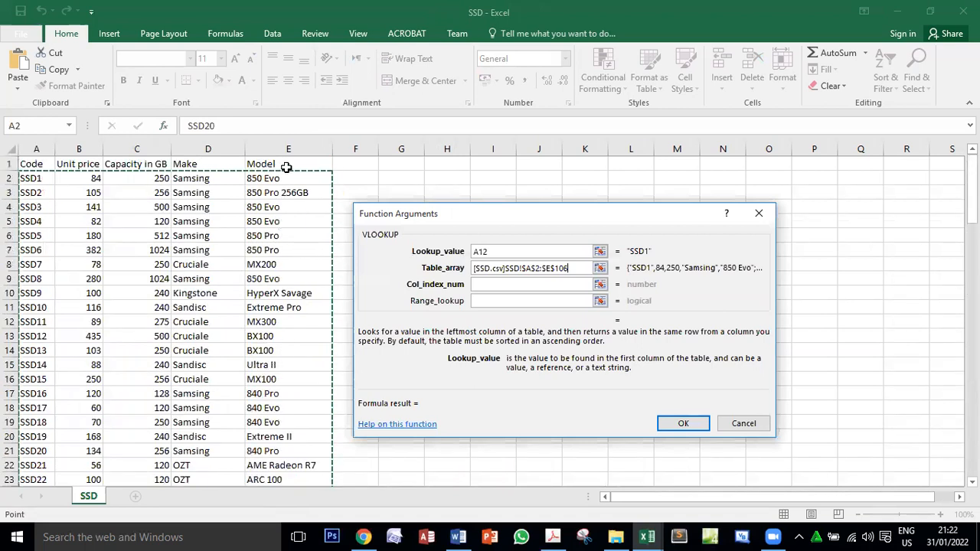
{"action": "left_click", "coordinate": [486, 284]}
{"action": "type", "text": "5"}
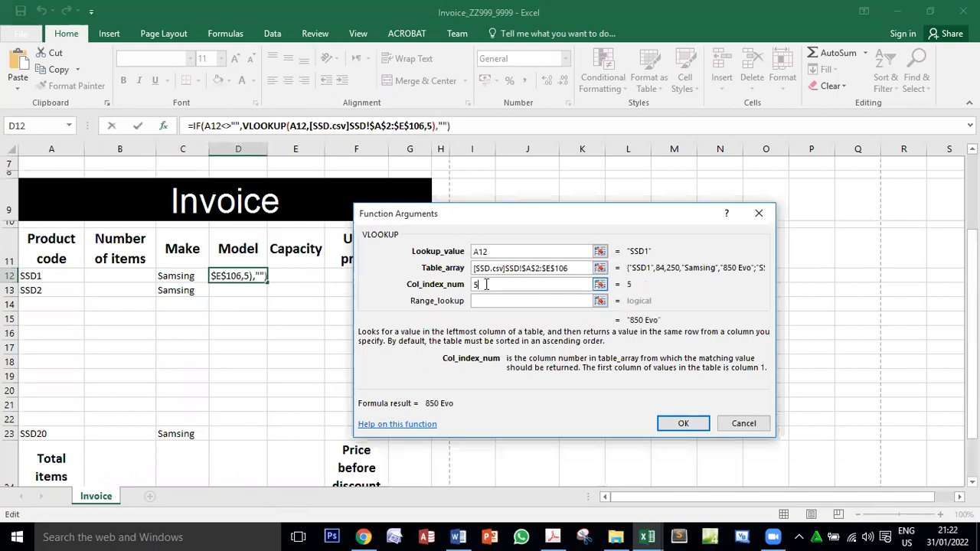
- Set the VLOOKUP's range lookup to false and complete the Model formula in D12
{"action": "left_click", "coordinate": [503, 302]}
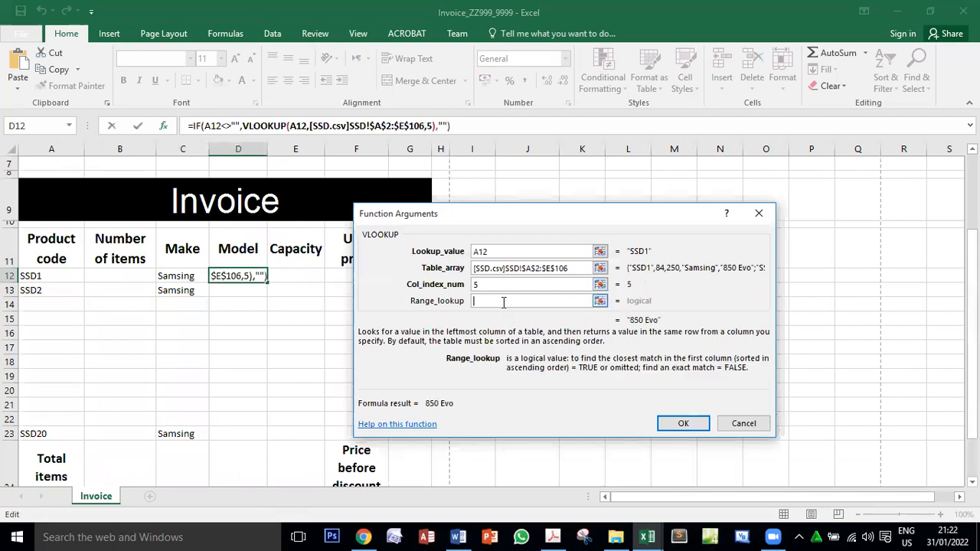
{"action": "type", "text": "false"}
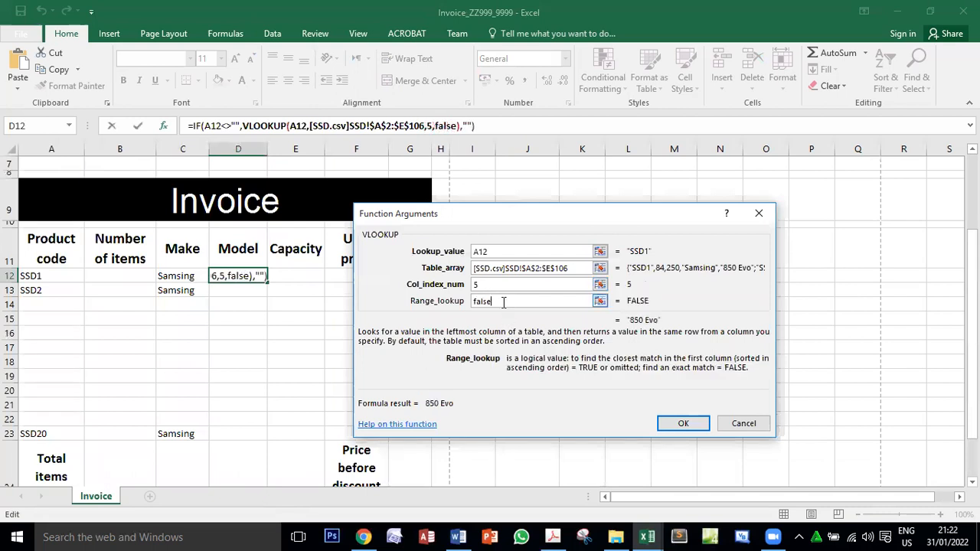
{"action": "left_click", "coordinate": [696, 427]}
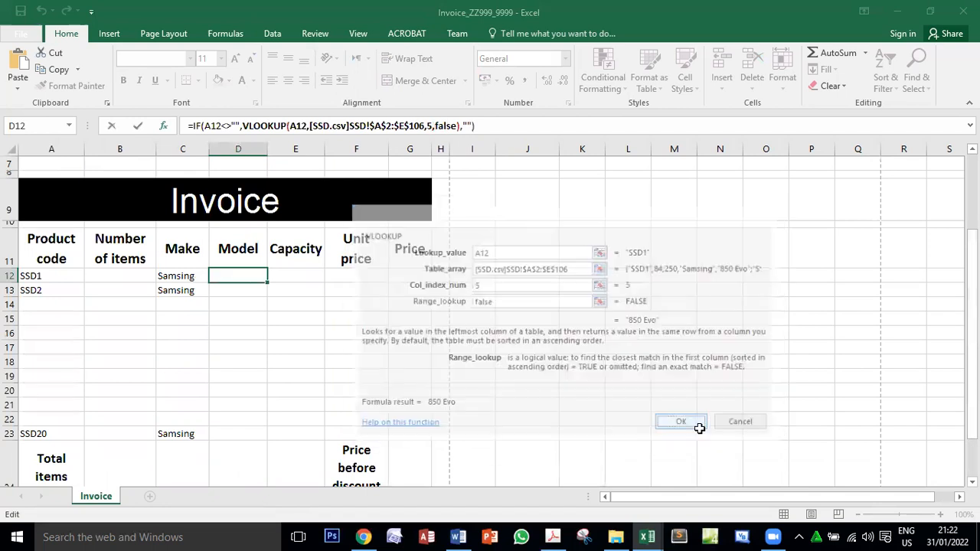
- Fill the Model formula down to D23 and auto-fit the width of column D
{"action": "left_click_drag", "start_coordinate": [268, 284], "coordinate": [271, 435]}
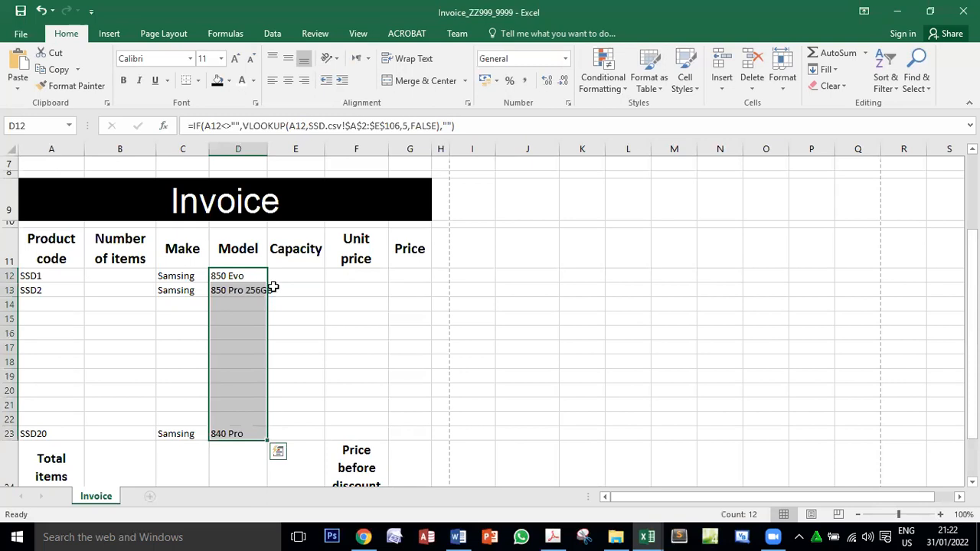
{"action": "double_click", "coordinate": [267, 149]}
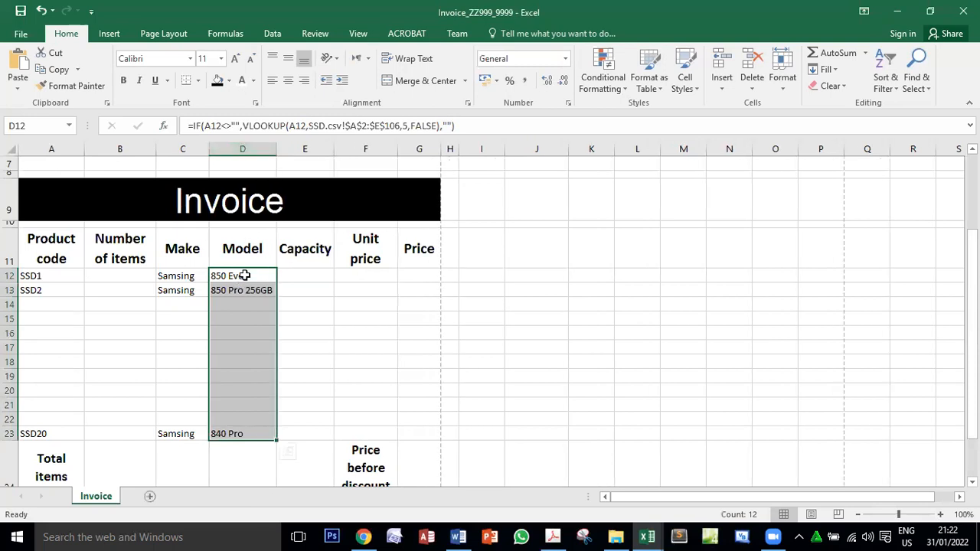
- Compare the column index numbers in the Make formula in C12 and the Model formula in D12
{"action": "left_click", "coordinate": [244, 276]}
{"action": "left_click", "coordinate": [165, 277]}
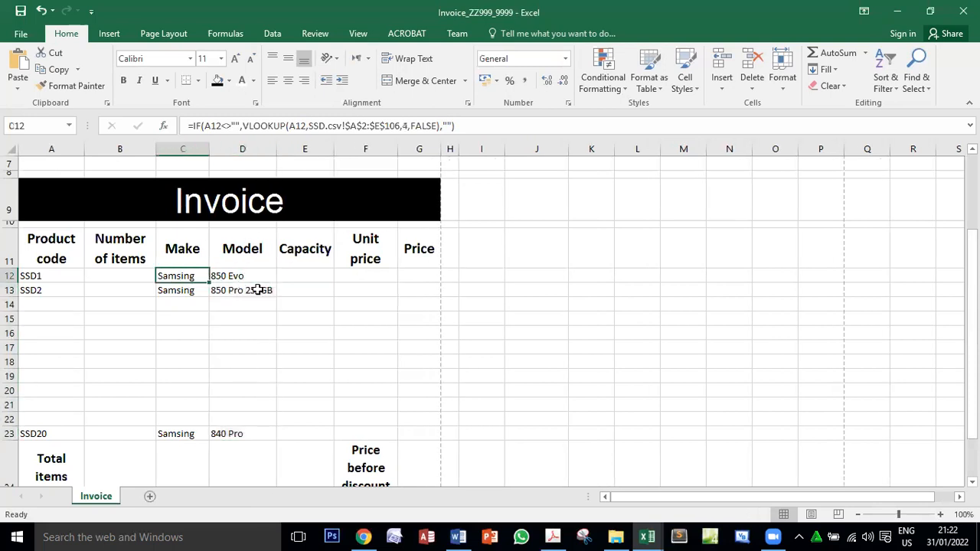
{"action": "left_click", "coordinate": [257, 288]}
{"action": "left_click", "coordinate": [182, 278]}
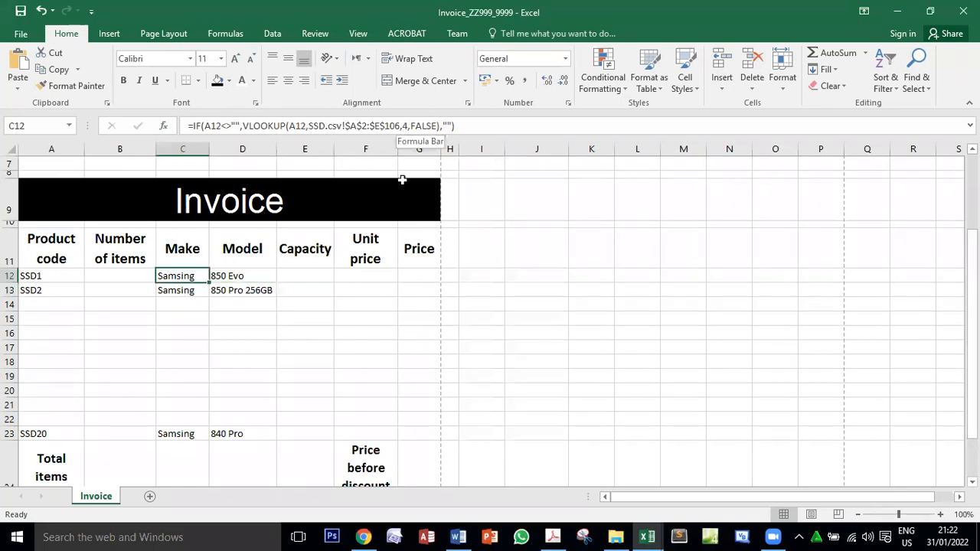
{"action": "left_click", "coordinate": [262, 275]}
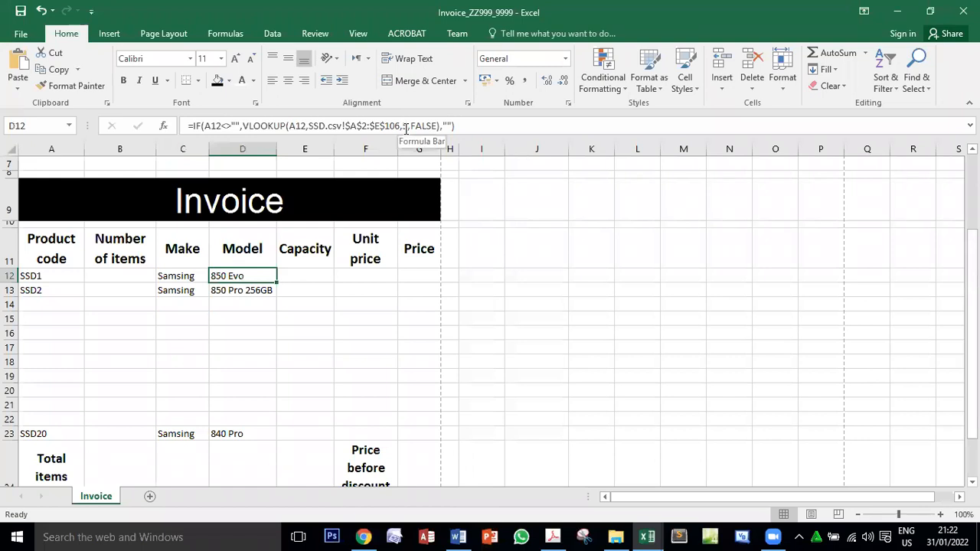
- Insert an IF function in the Capacity cell E12 with logical test A12<>"" and value if false ""
{"action": "left_click", "coordinate": [309, 277]}
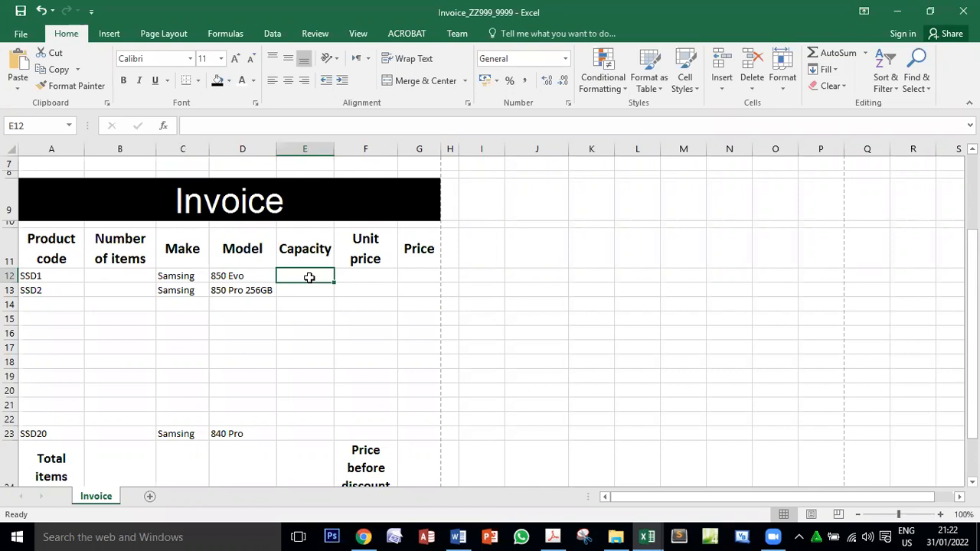
{"action": "left_click", "coordinate": [163, 125]}
{"action": "double_click", "coordinate": [465, 306]}
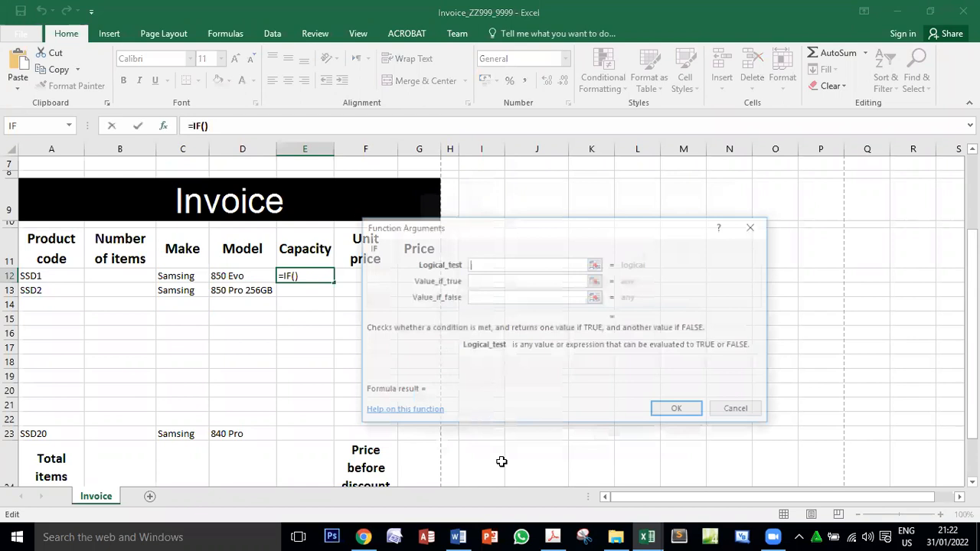
{"action": "left_click", "coordinate": [46, 276]}
{"action": "type", "text": "<>\"\""}
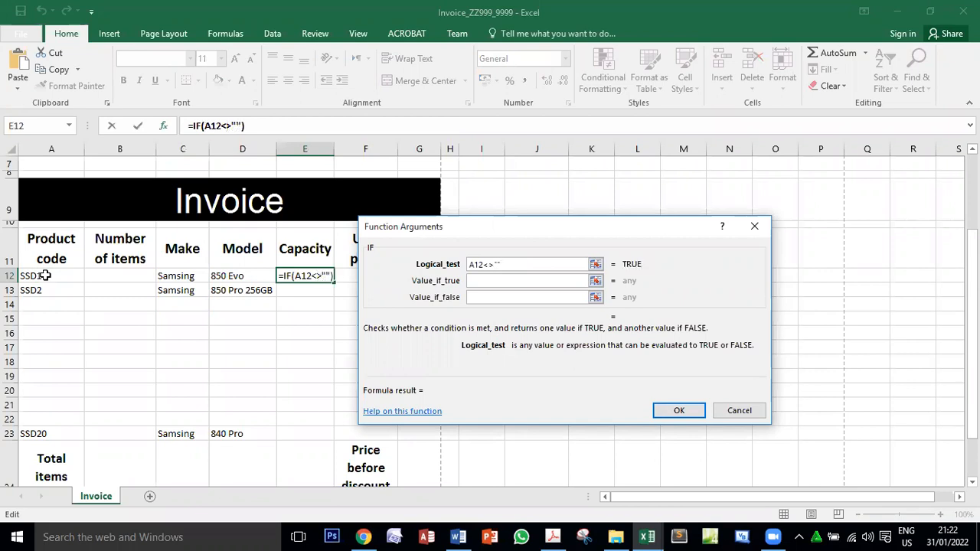
{"action": "left_click", "coordinate": [497, 281]}
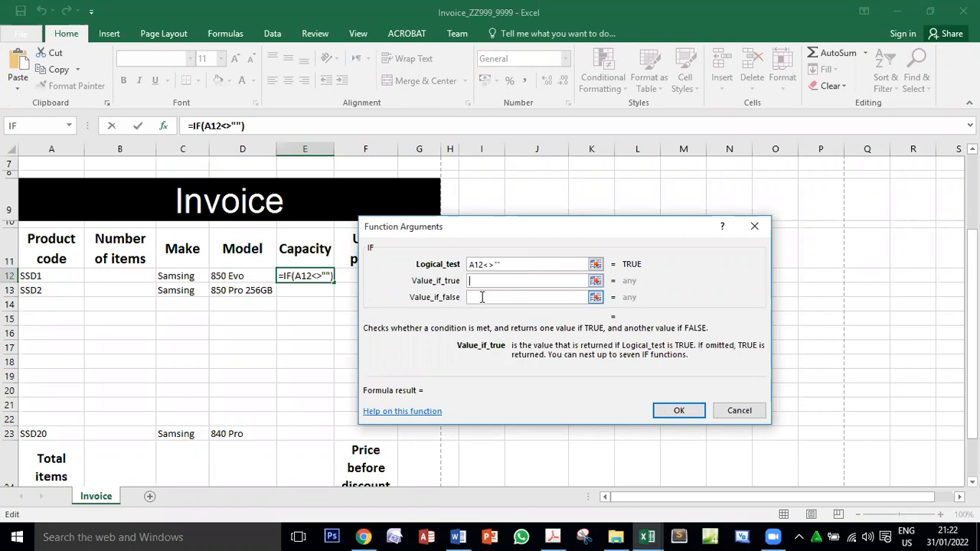
{"action": "left_click", "coordinate": [483, 297]}
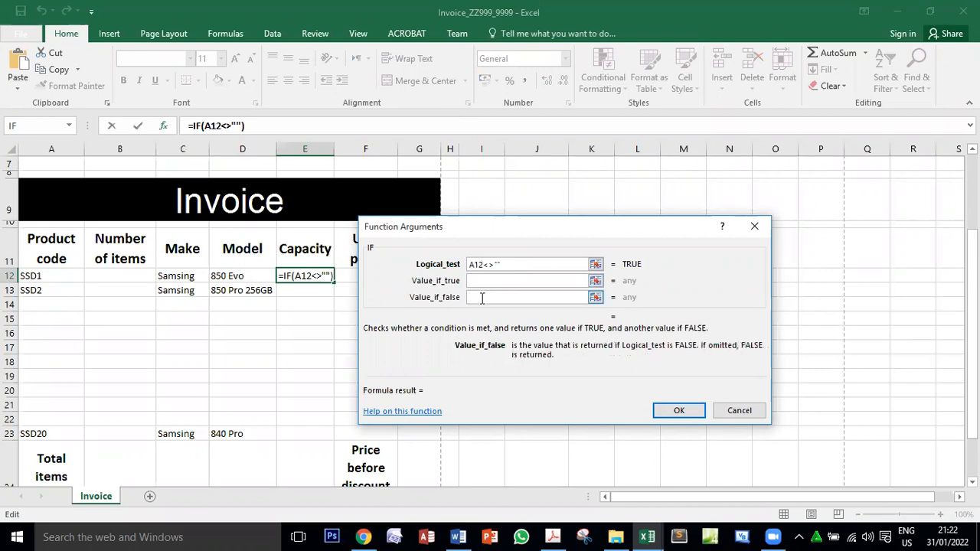
{"action": "type", "text": "\"\""}
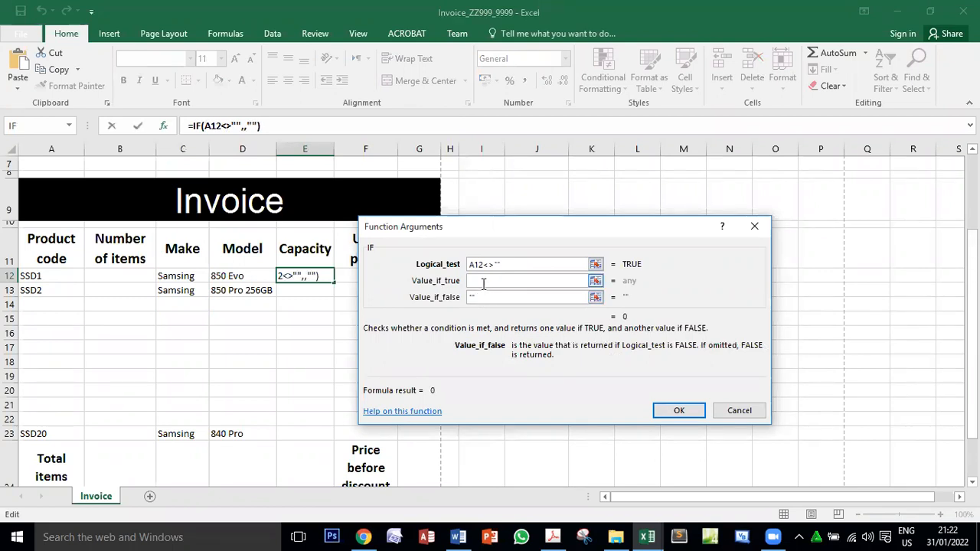
- Nest a VLOOKUP as the Capacity IF function's value if true, with A12 as the lookup value
{"action": "left_click", "coordinate": [483, 282]}
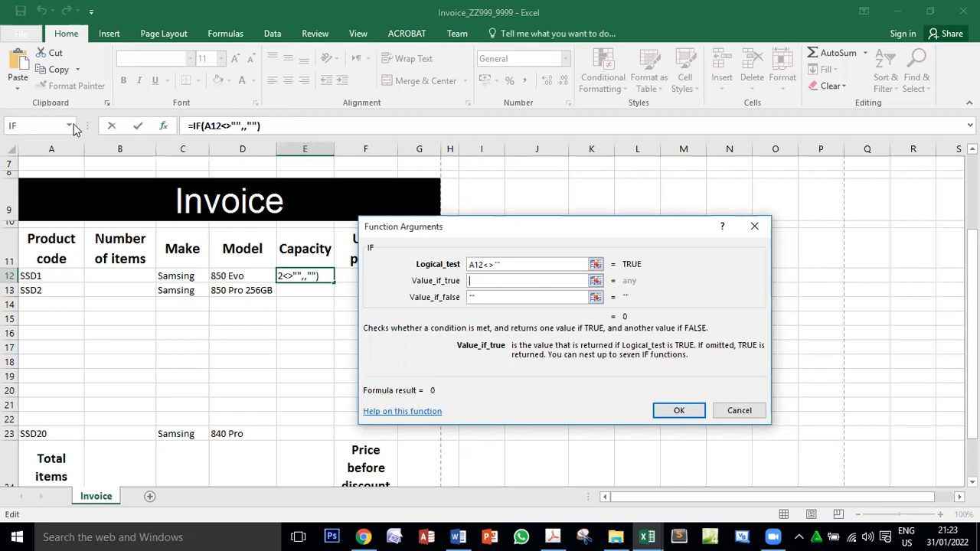
{"action": "left_click", "coordinate": [70, 125]}
{"action": "left_click", "coordinate": [46, 161]}
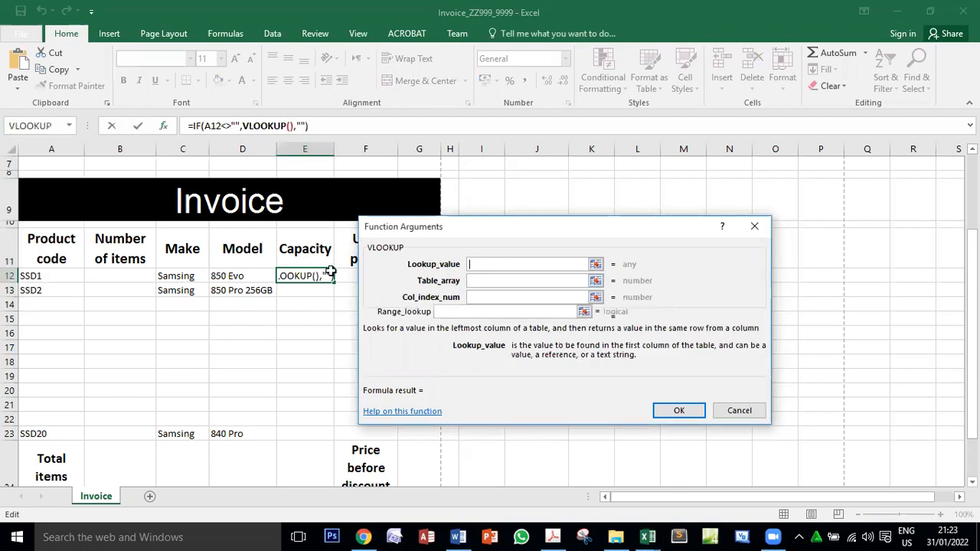
{"action": "left_click", "coordinate": [49, 276]}
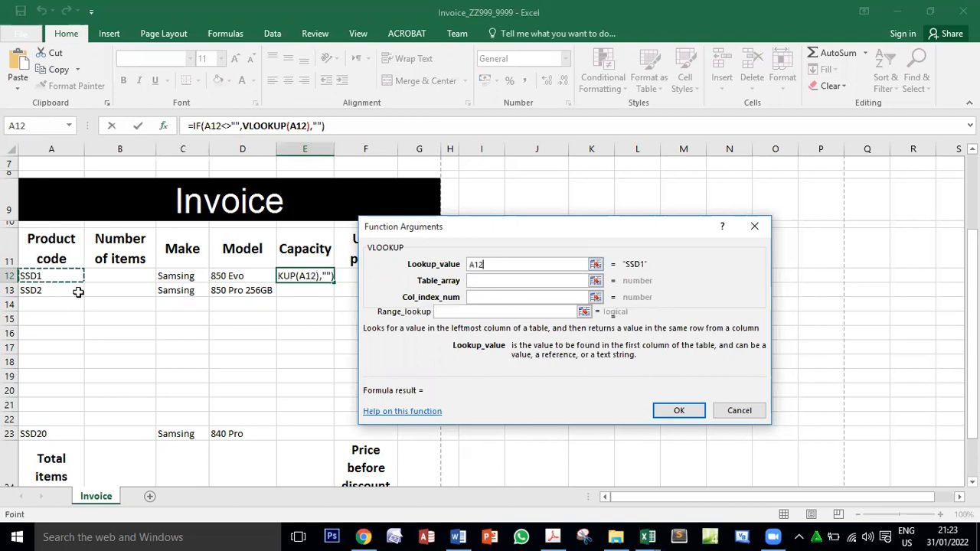
{"action": "mouse_move", "coordinate": [649, 536]}
{"action": "left_click", "coordinate": [694, 472]}
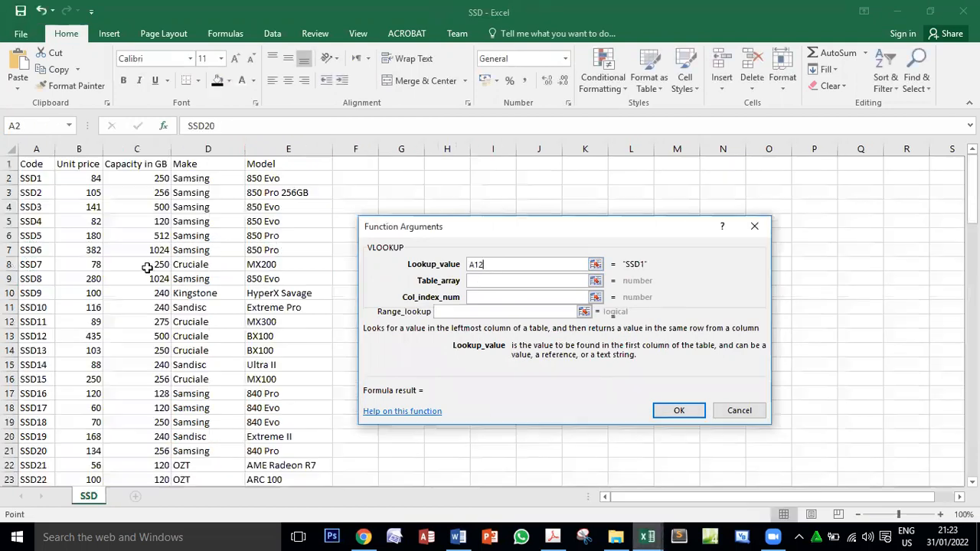
{"action": "left_click_drag", "start_coordinate": [33, 183], "coordinate": [273, 452]}
{"action": "scroll", "coordinate": [212, 360], "scroll_direction": "up", "scroll_amount": 8}
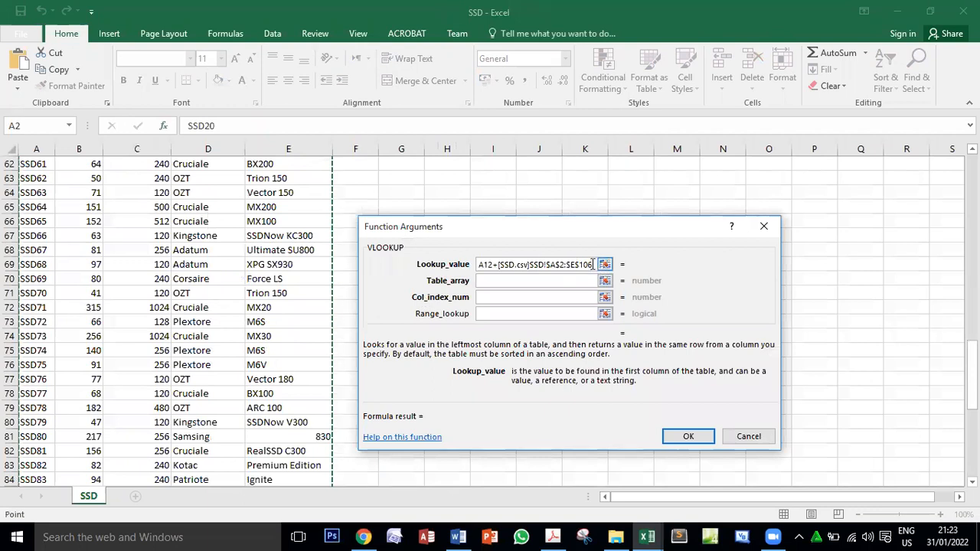
{"action": "left_click_drag", "start_coordinate": [592, 264], "coordinate": [496, 264]}
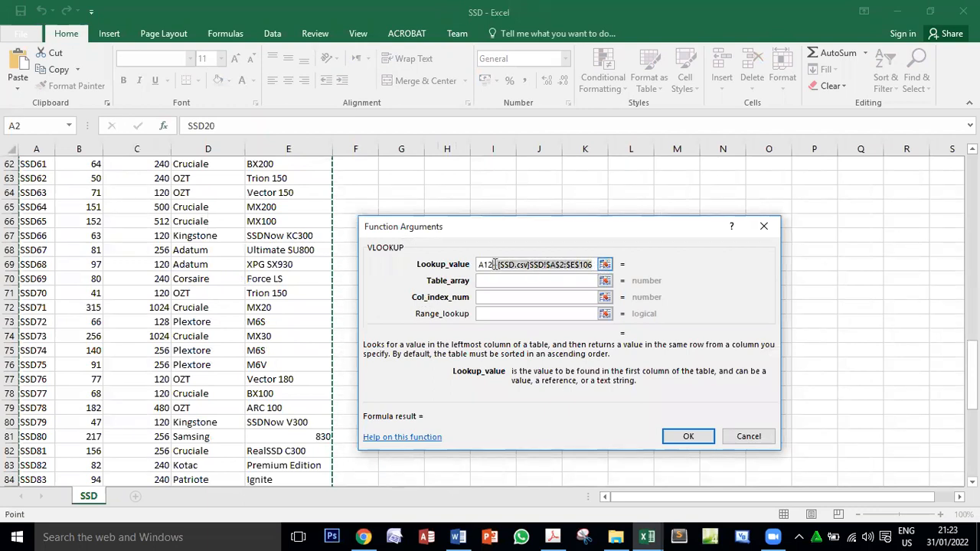
{"action": "key", "text": "BackSpace"}
- Set the Capacity VLOOKUP's table array to $A$2:$E$106 in the SSD.csv workbook
{"action": "left_click", "coordinate": [496, 281]}
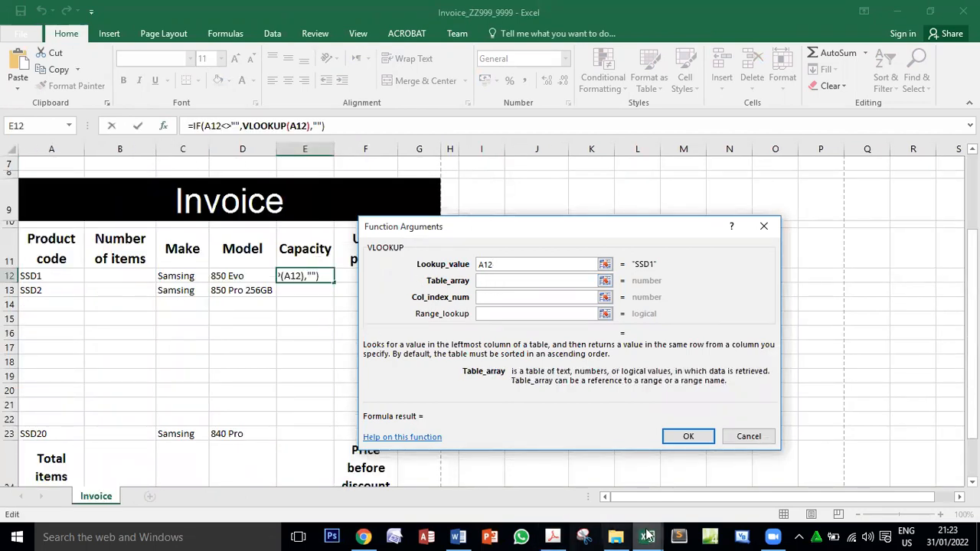
{"action": "mouse_move", "coordinate": [646, 536]}
{"action": "left_click", "coordinate": [682, 494]}
{"action": "scroll", "coordinate": [54, 237], "scroll_direction": "up", "scroll_amount": 11}
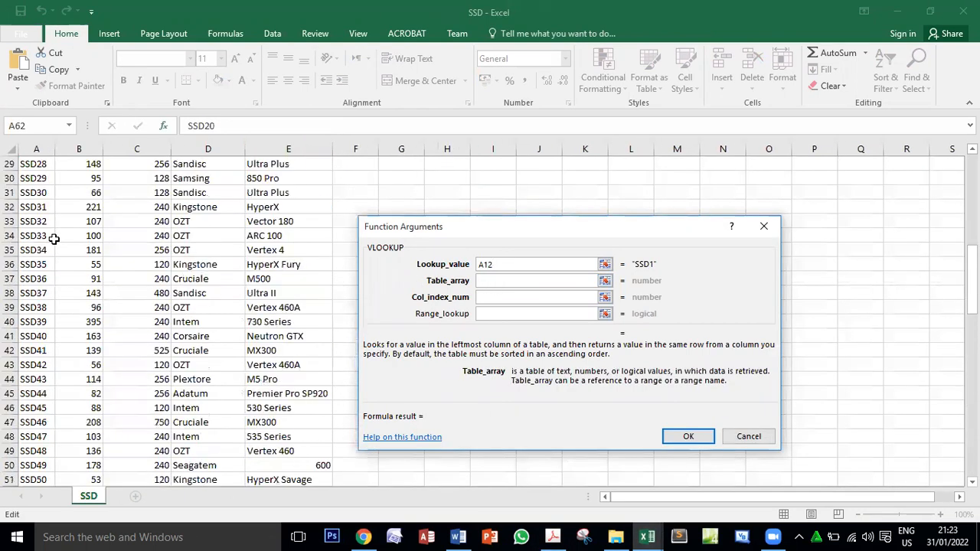
{"action": "scroll", "coordinate": [53, 239], "scroll_direction": "up", "scroll_amount": 9}
{"action": "left_click_drag", "start_coordinate": [31, 178], "coordinate": [271, 453]}
{"action": "scroll", "coordinate": [260, 432], "scroll_direction": "up", "scroll_amount": 20}
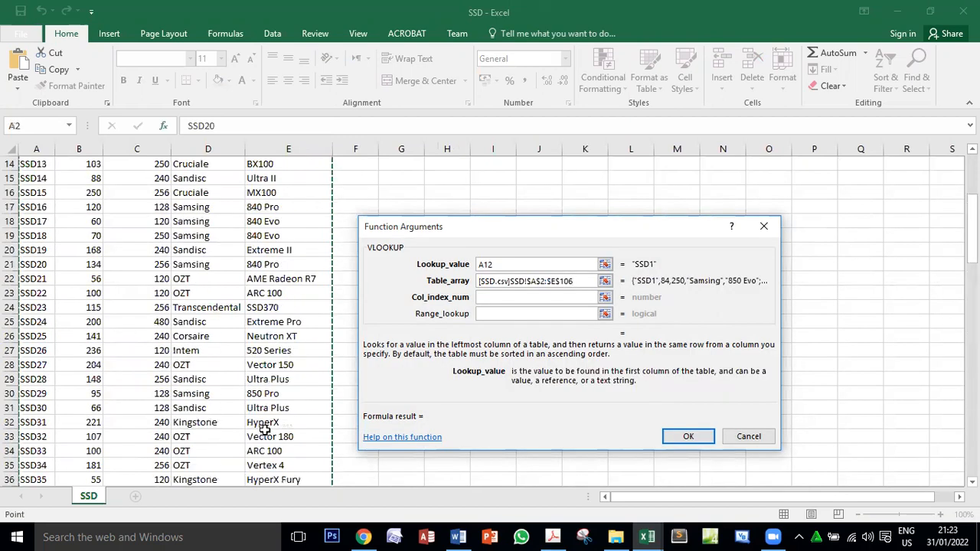
{"action": "scroll", "coordinate": [264, 430], "scroll_direction": "up", "scroll_amount": 4}
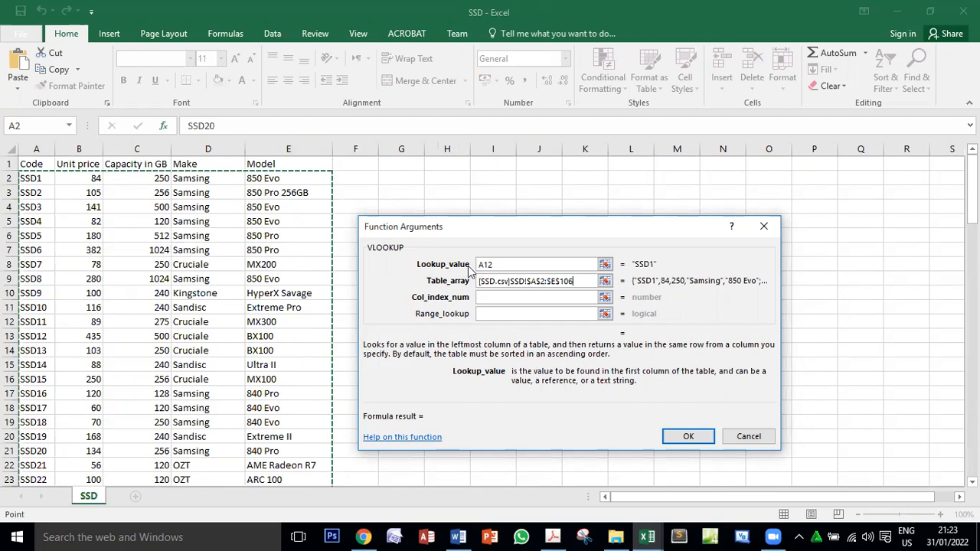
- Complete the Capacity VLOOKUP with column index number 3 and range lookup false, and fill the formula down to E23
{"action": "left_click", "coordinate": [482, 297]}
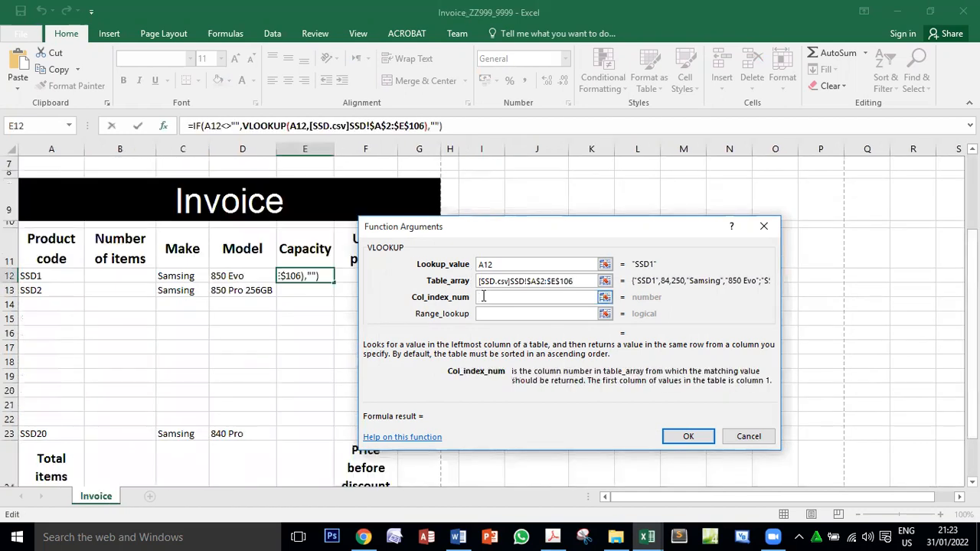
{"action": "type", "text": "3"}
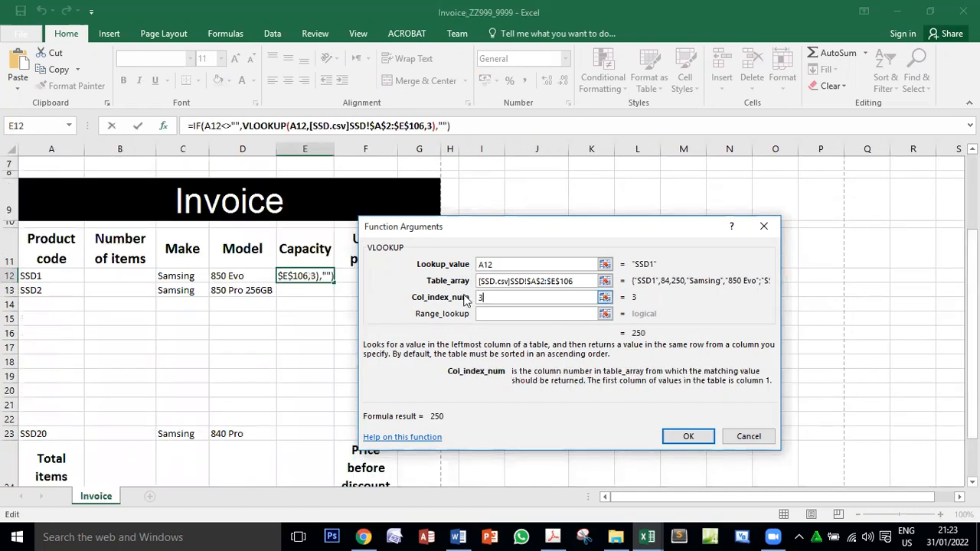
{"action": "left_click", "coordinate": [498, 313]}
{"action": "type", "text": "f"}
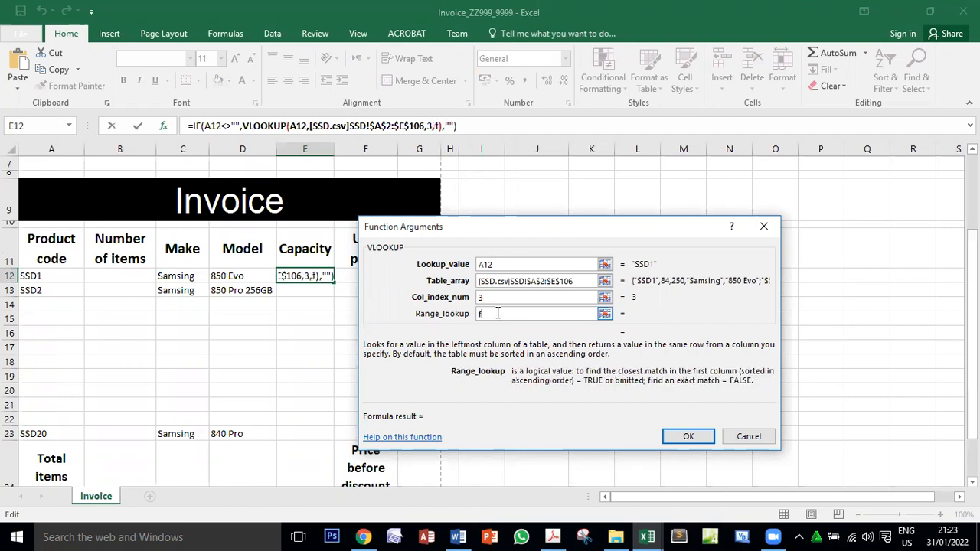
{"action": "type", "text": "alse"}
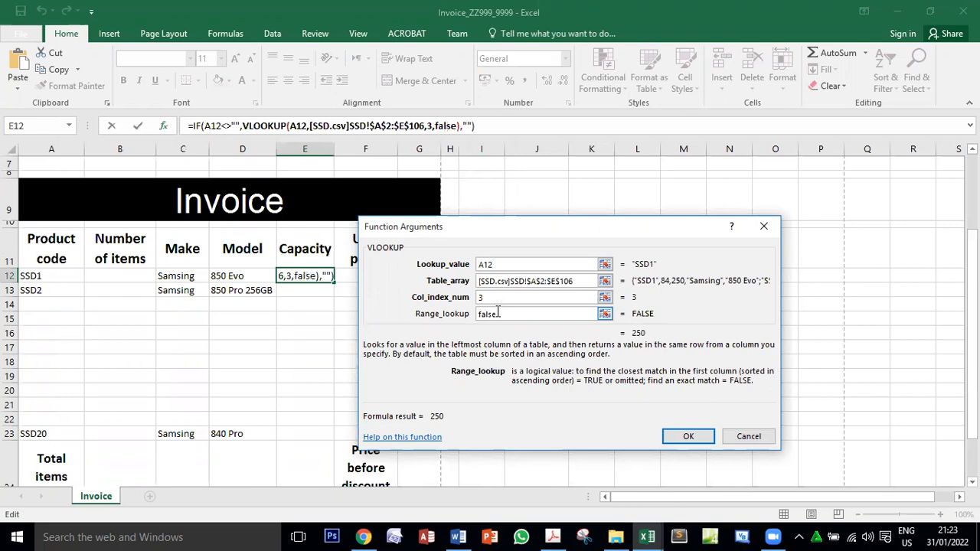
{"action": "left_click", "coordinate": [689, 436]}
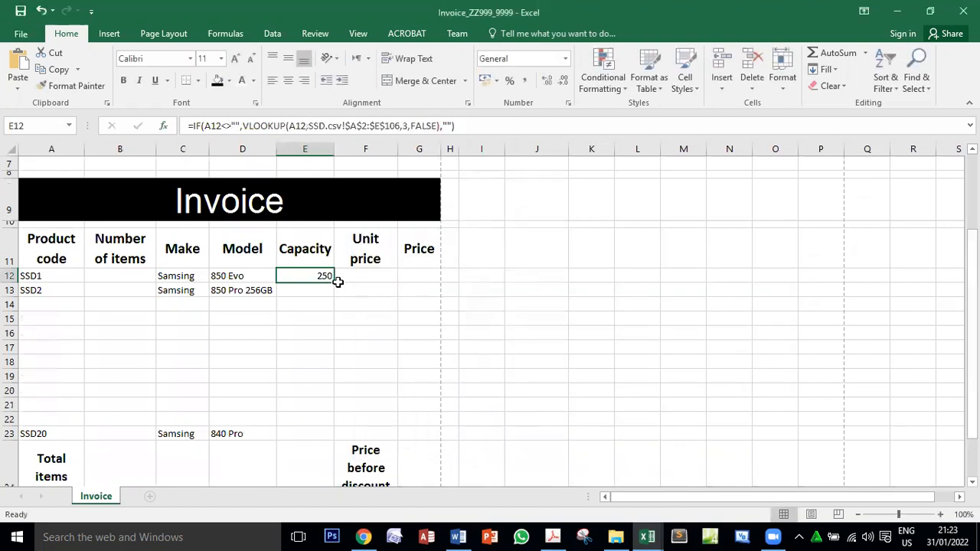
{"action": "left_click_drag", "start_coordinate": [335, 282], "coordinate": [339, 440]}
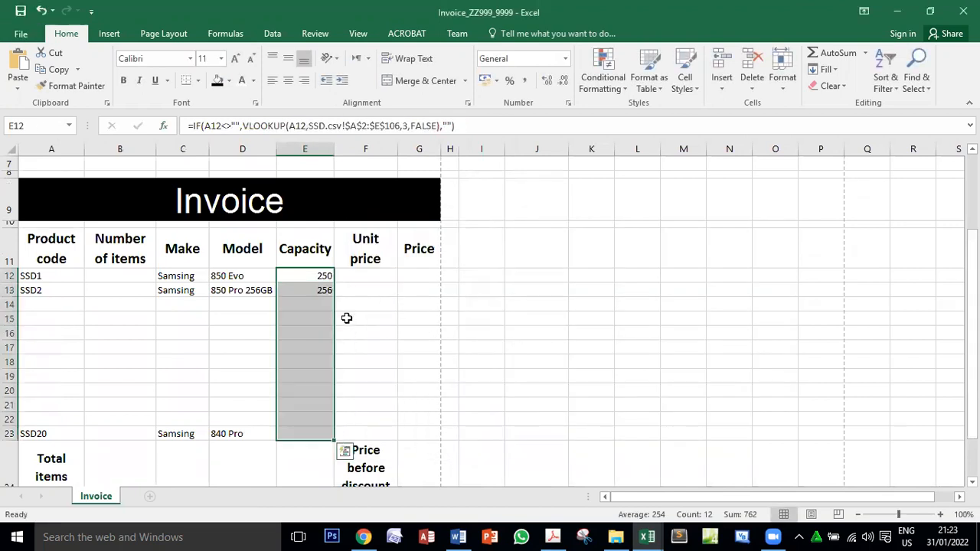
- Insert an IF function in the Unit price cell F12 with logical test A12<>"" and value if false ""
{"action": "left_click", "coordinate": [357, 276]}
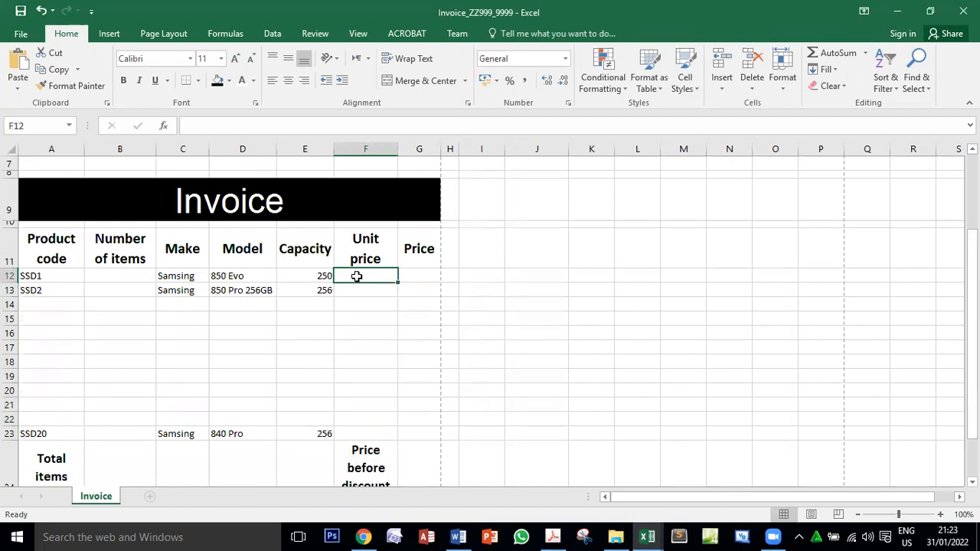
{"action": "left_click", "coordinate": [170, 135]}
{"action": "double_click", "coordinate": [490, 324]}
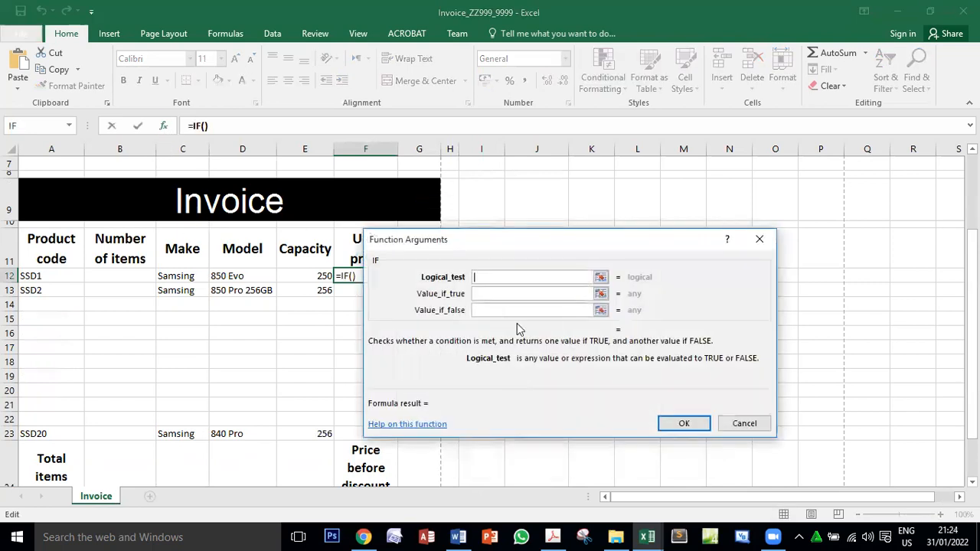
{"action": "left_click", "coordinate": [32, 276]}
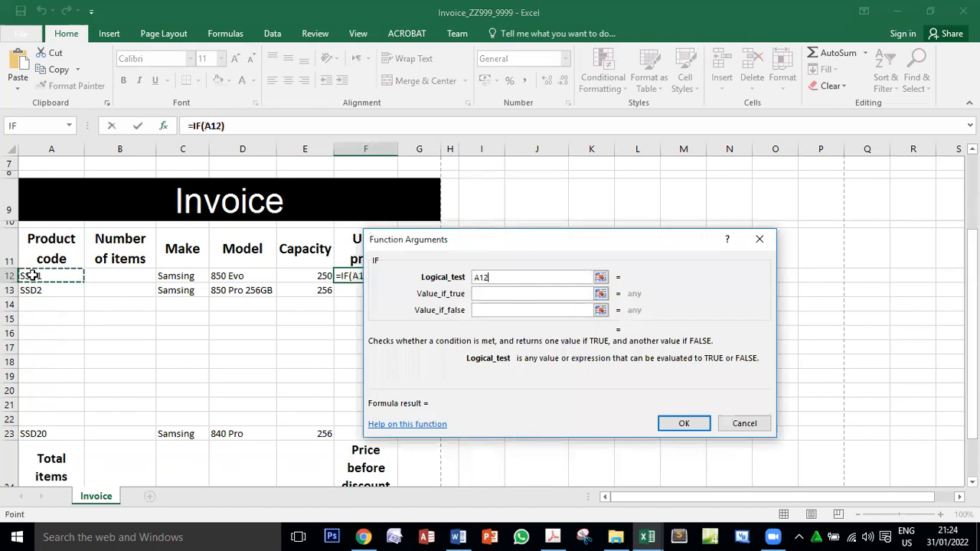
{"action": "type", "text": "<"}
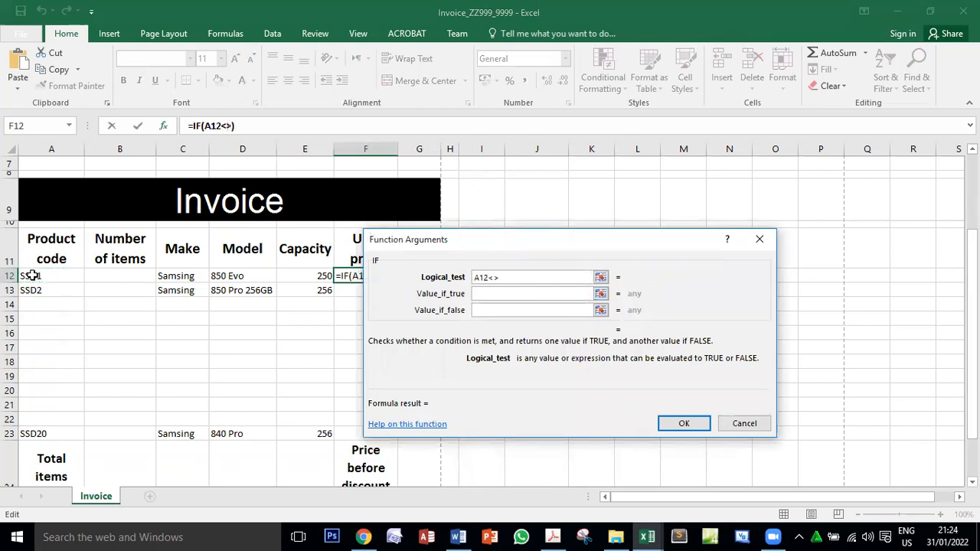
{"action": "type", "text": ">\"\""}
{"action": "left_click", "coordinate": [483, 294]}
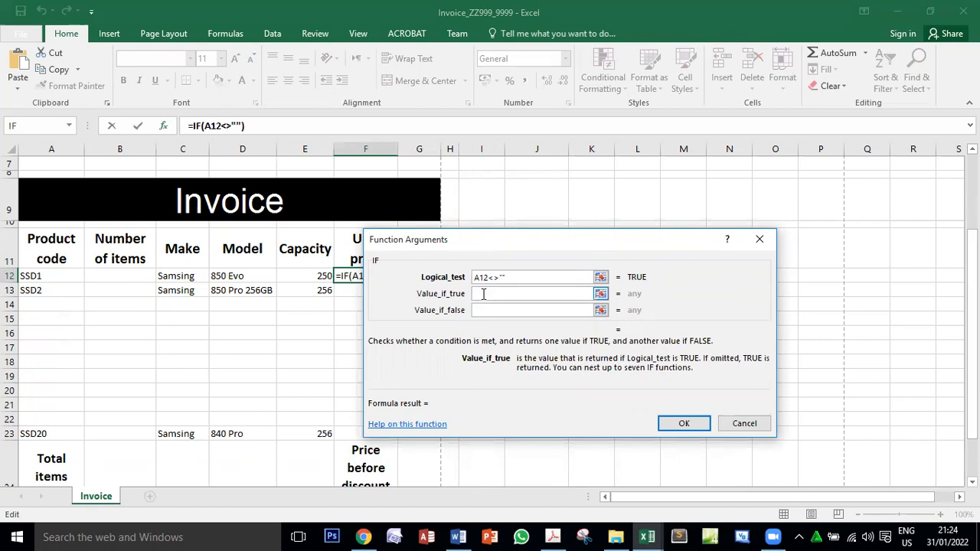
{"action": "left_click", "coordinate": [488, 311]}
{"action": "type", "text": "\"\""}
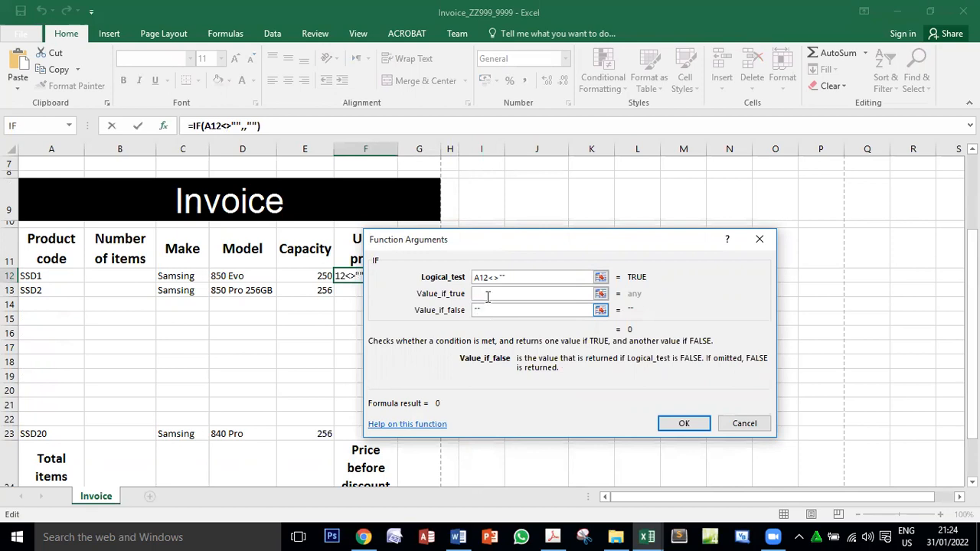
- Nest a VLOOKUP as the Unit price IF function's value if true, with A12 as the lookup value
{"action": "left_click", "coordinate": [488, 295]}
{"action": "left_click_drag", "start_coordinate": [506, 243], "coordinate": [565, 237]}
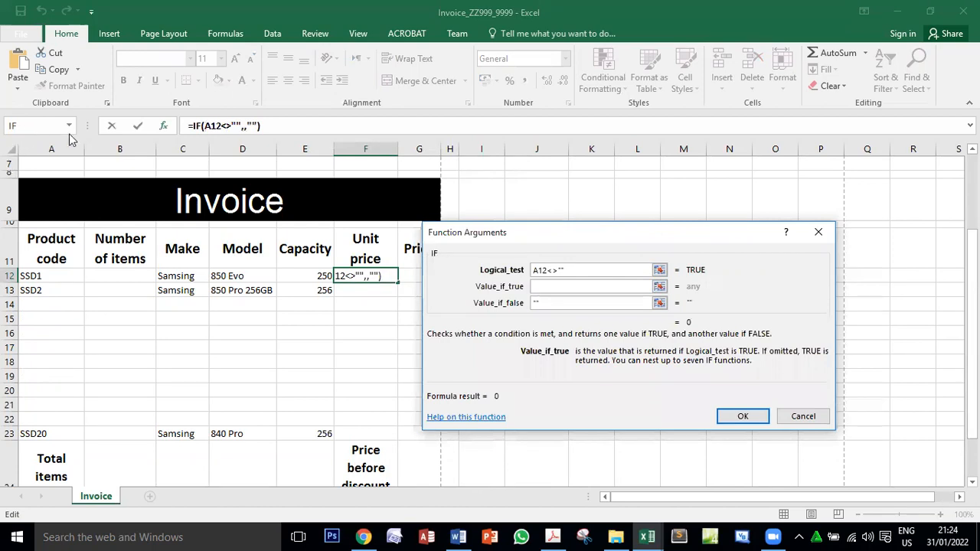
{"action": "left_click", "coordinate": [70, 125]}
{"action": "left_click", "coordinate": [55, 157]}
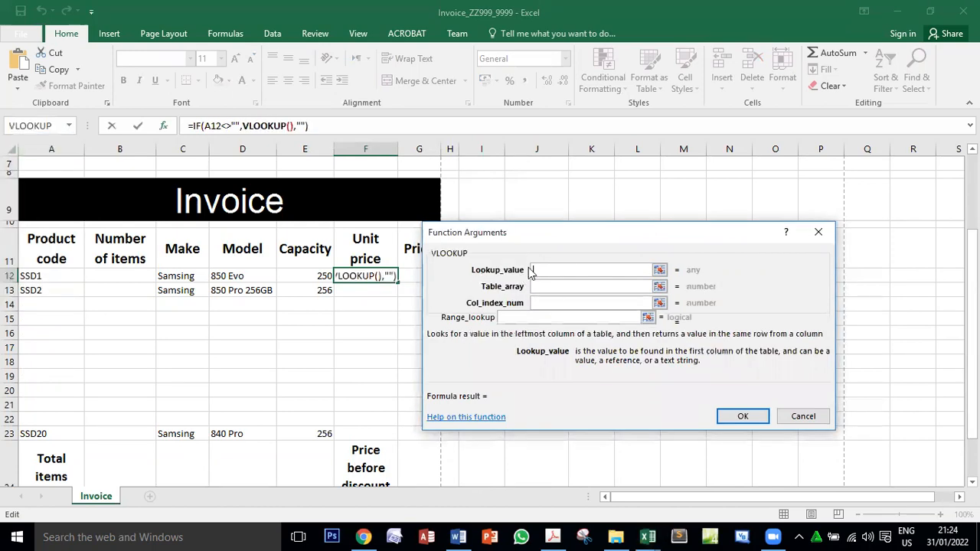
{"action": "left_click", "coordinate": [43, 275]}
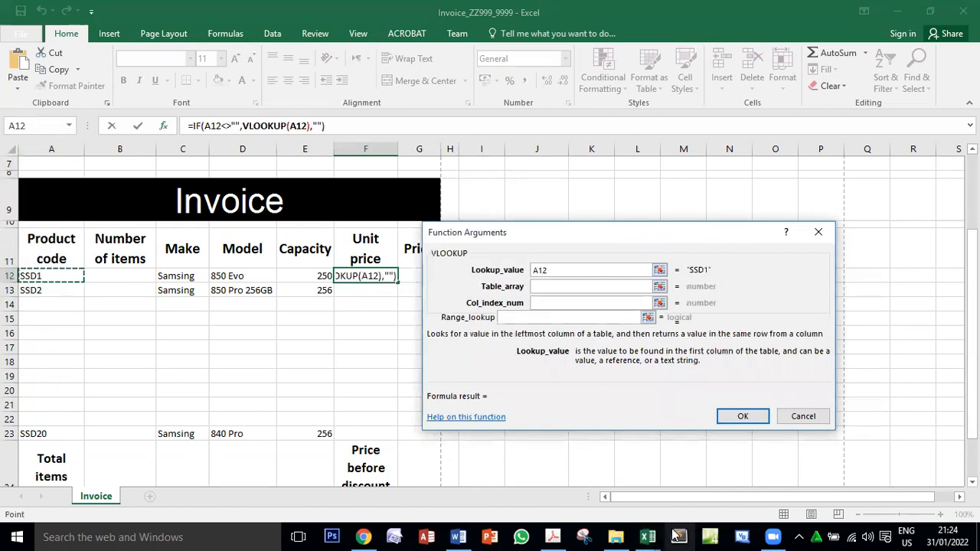
- Set the Unit price VLOOKUP's table array to $A$2:$E$106 in the SSD.csv workbook
{"action": "left_click", "coordinate": [565, 289]}
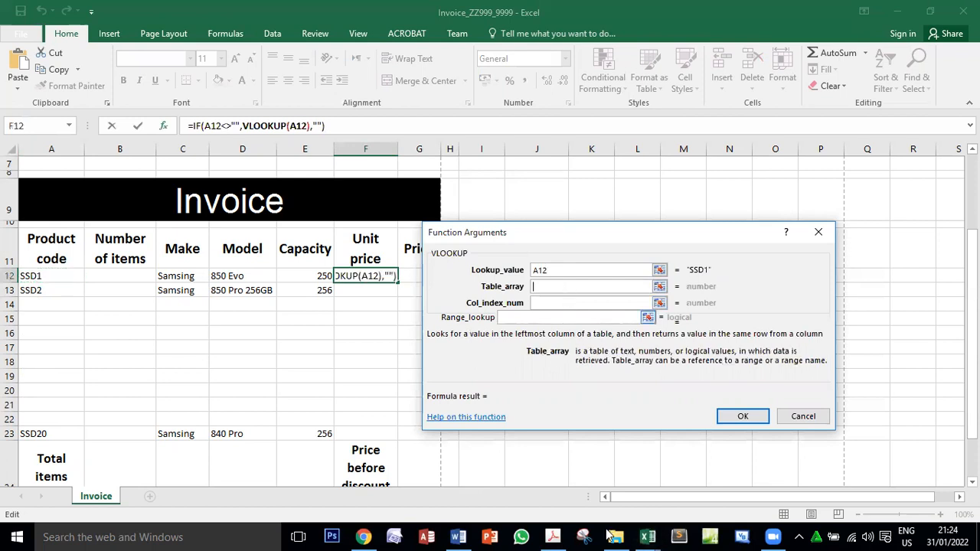
{"action": "left_click", "coordinate": [648, 537]}
{"action": "left_click", "coordinate": [570, 478]}
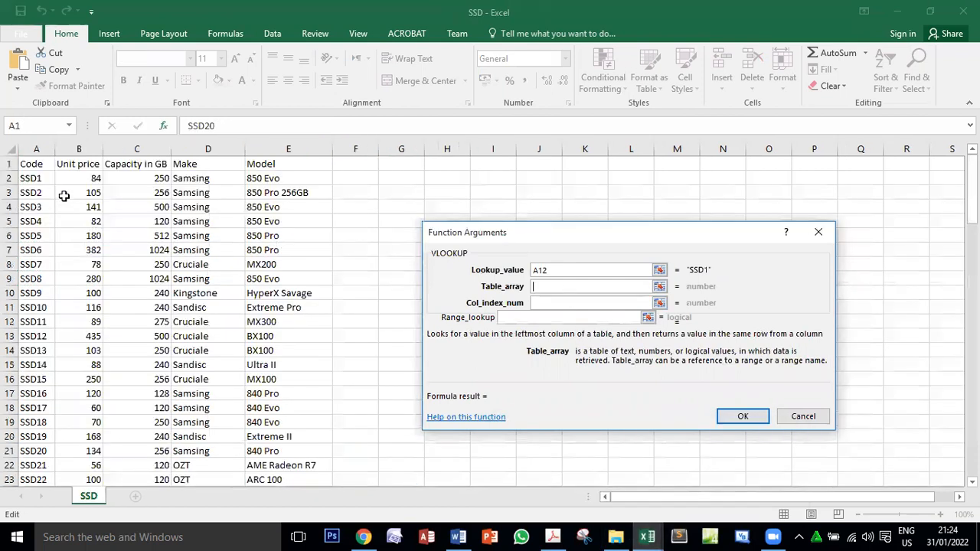
{"action": "left_click_drag", "start_coordinate": [30, 178], "coordinate": [276, 465]}
{"action": "scroll", "coordinate": [264, 451], "scroll_direction": "up", "scroll_amount": 20}
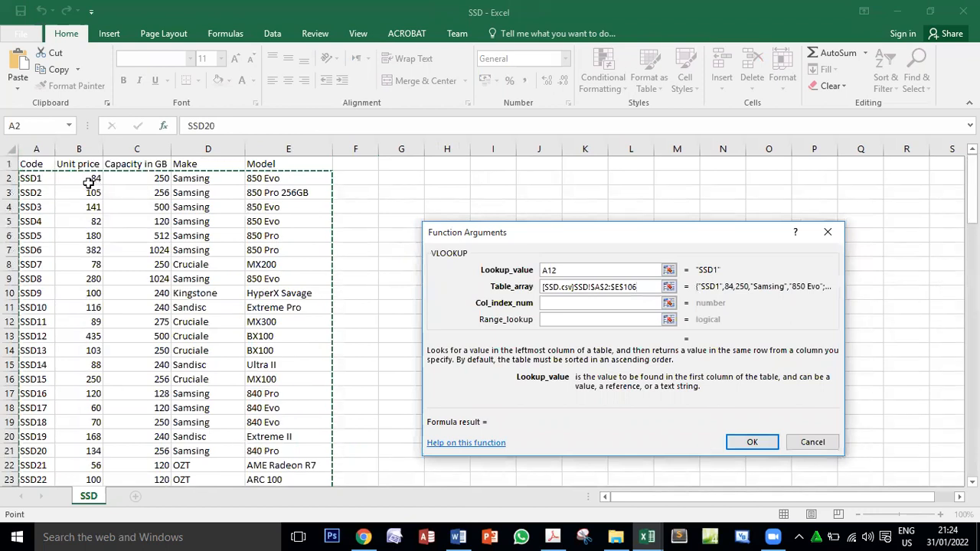
- Complete the Unit price VLOOKUP with column index number 2 and range lookup false, and fill the formula down to F23
{"action": "left_click", "coordinate": [579, 301]}
{"action": "type", "text": "2"}
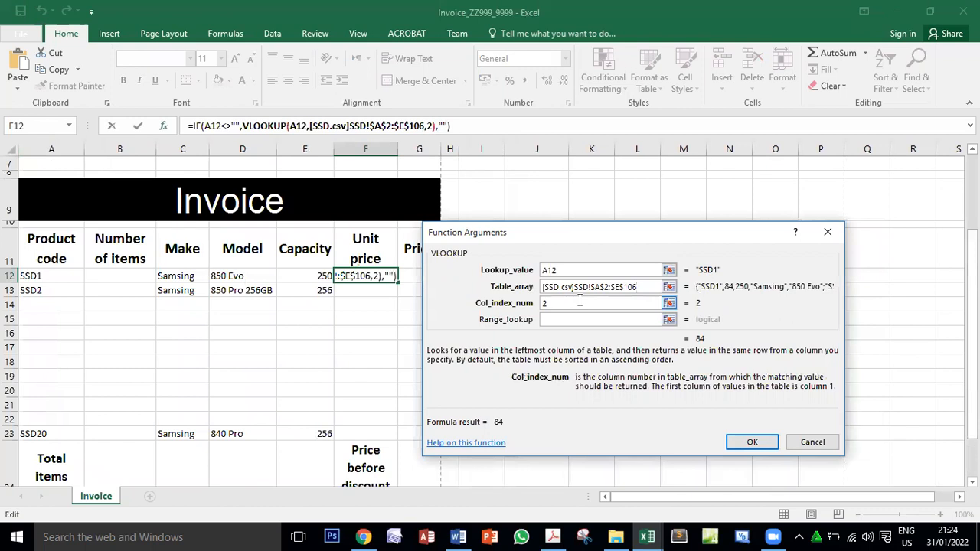
{"action": "left_click", "coordinate": [570, 317]}
{"action": "type", "text": "f"}
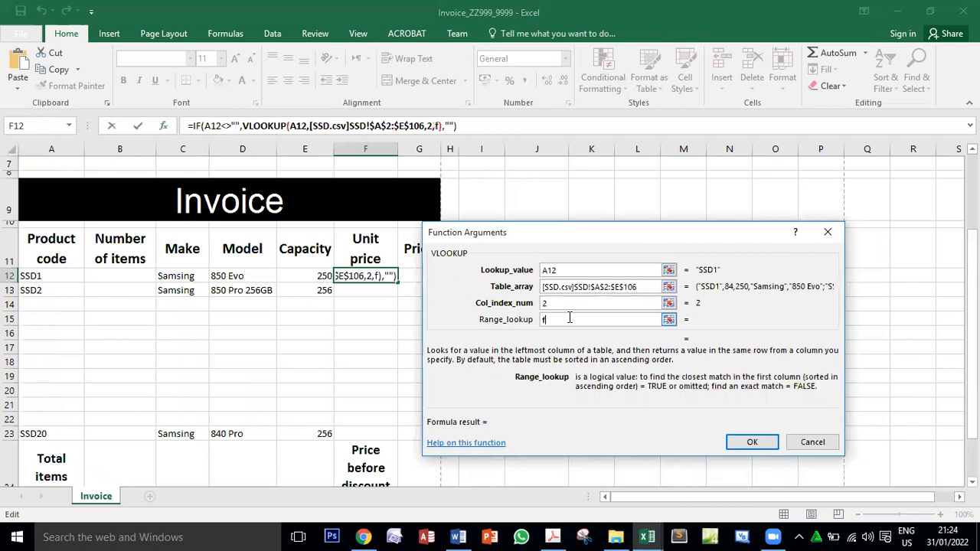
{"action": "type", "text": "alse"}
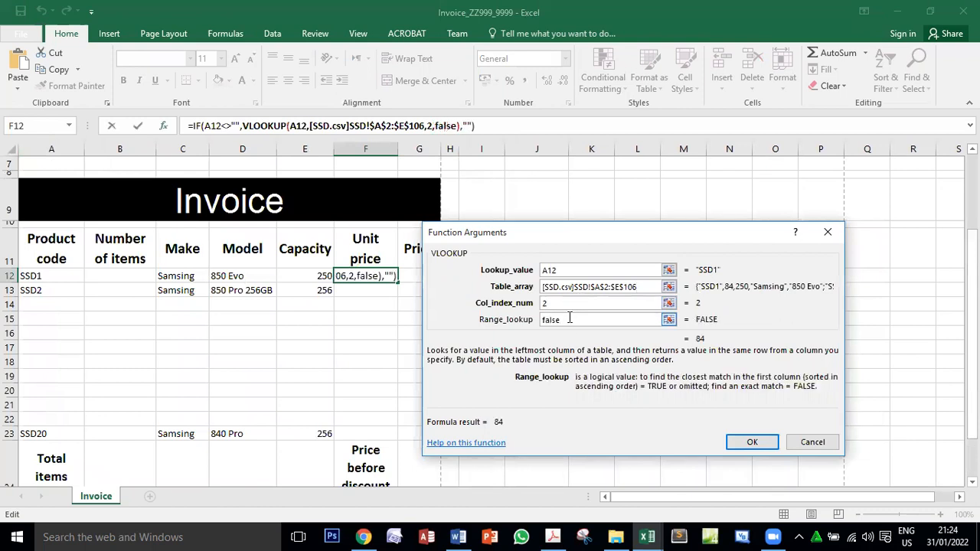
{"action": "left_click", "coordinate": [748, 441]}
{"action": "left_click_drag", "start_coordinate": [397, 283], "coordinate": [390, 433]}
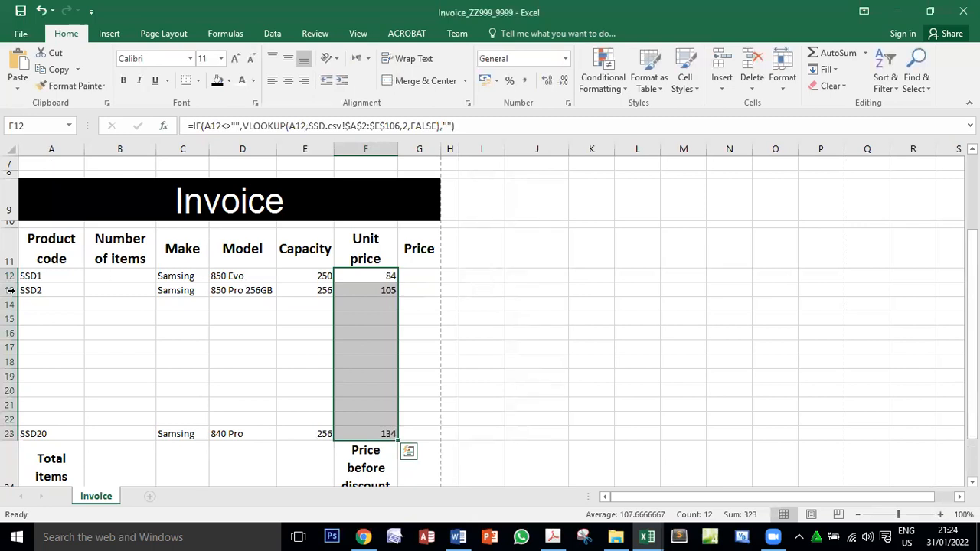
- Review the task 3 instructions in the exam paper in Adobe Acrobat and return to the invoice workbook in Excel
{"action": "key", "text": "alt+Tab"}
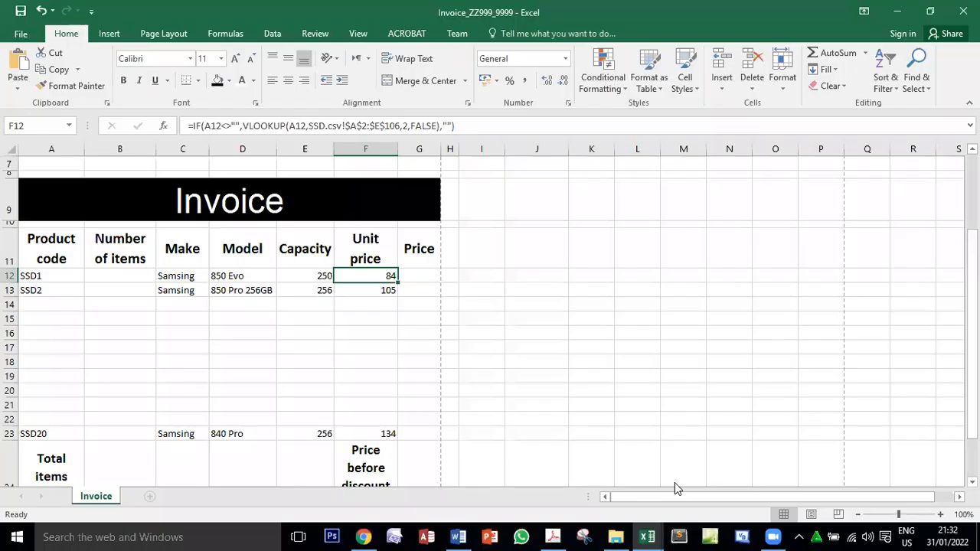
{"action": "key", "text": "alt+Tab"}
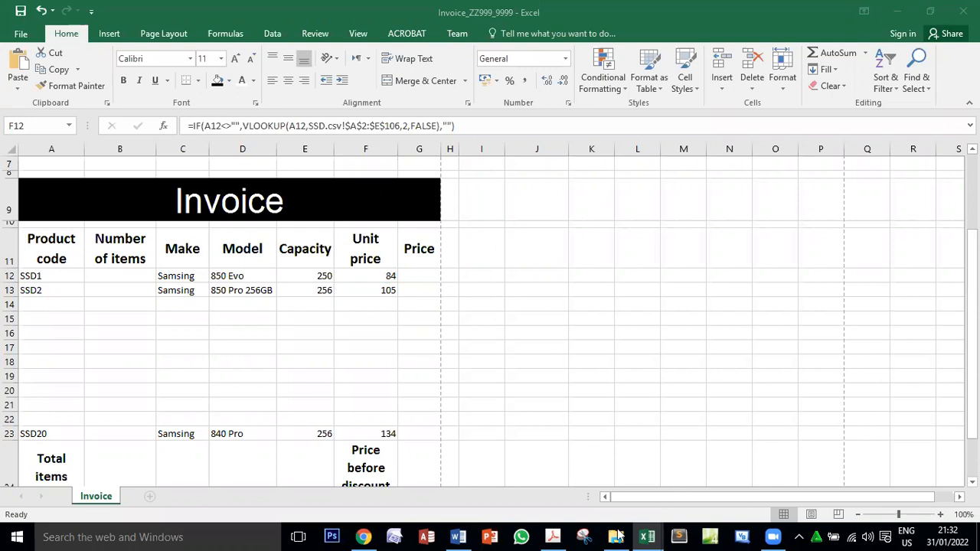
{"action": "mouse_move", "coordinate": [602, 534]}
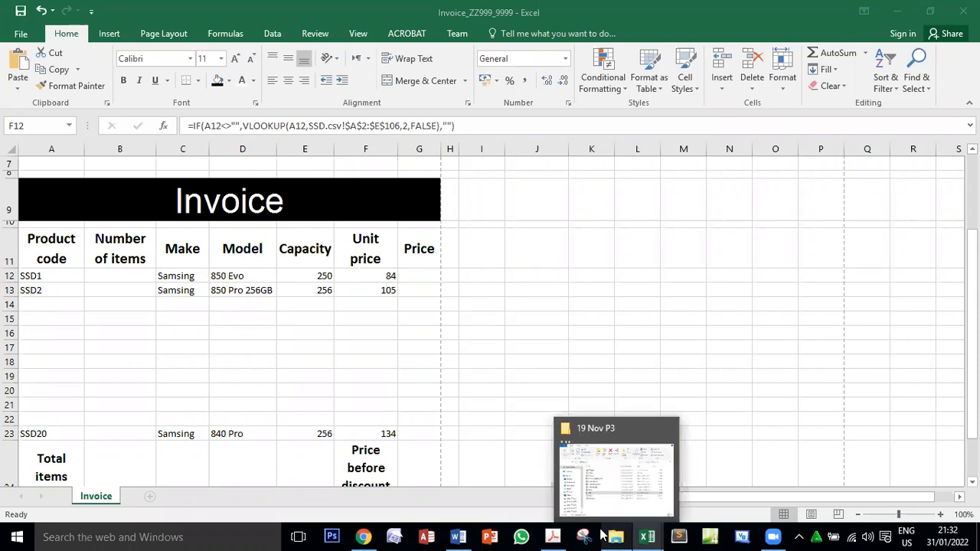
{"action": "left_click", "coordinate": [553, 536]}
{"action": "left_click_drag", "start_coordinate": [886, 270], "coordinate": [368, 128]}
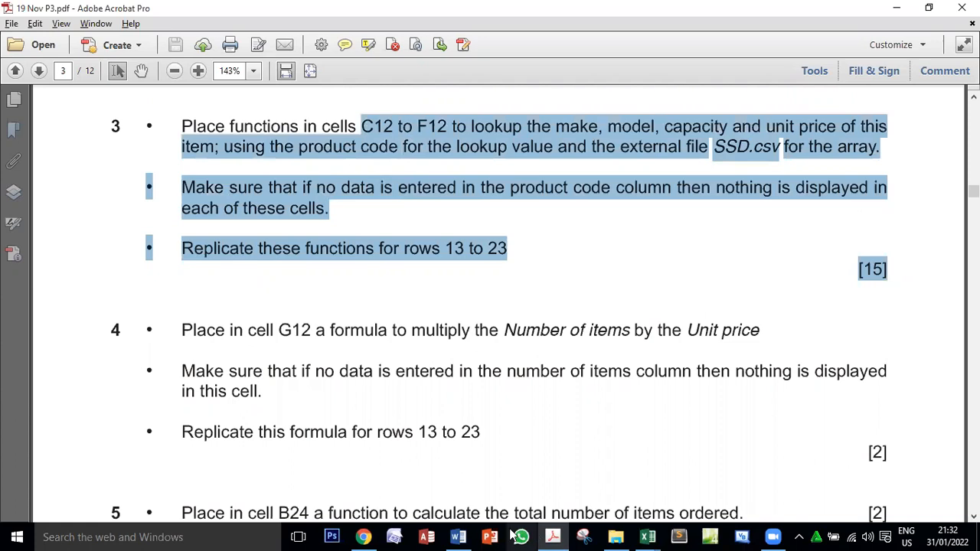
{"action": "mouse_move", "coordinate": [647, 535]}
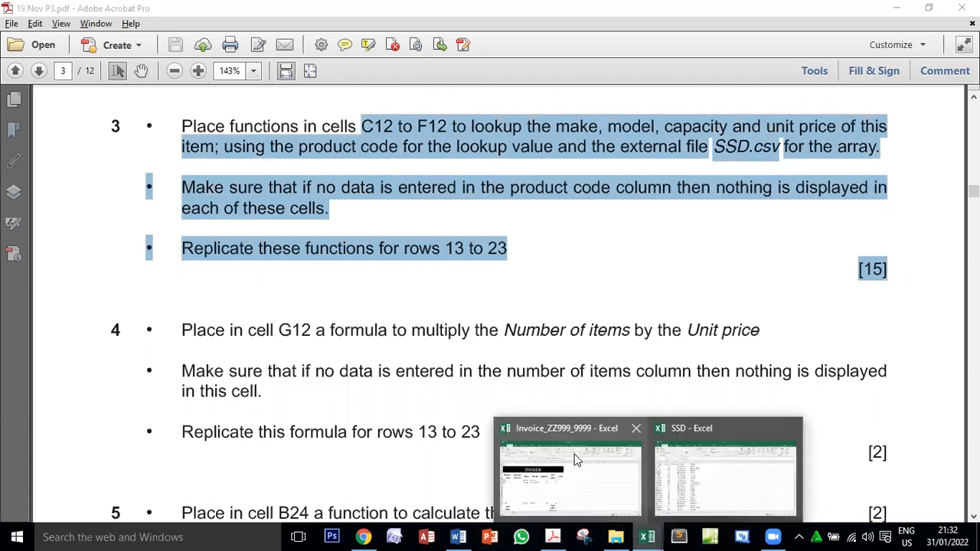
{"action": "left_click", "coordinate": [574, 454]}
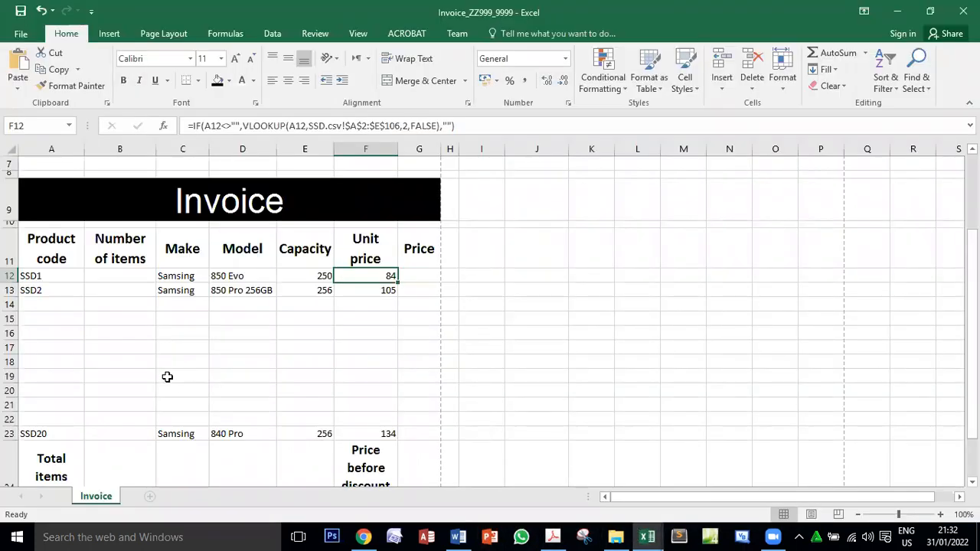
- Check the lookup formulas in C12 to F12, comparing their column index numbers, and the replicated range down to row 23
{"action": "left_click", "coordinate": [166, 278]}
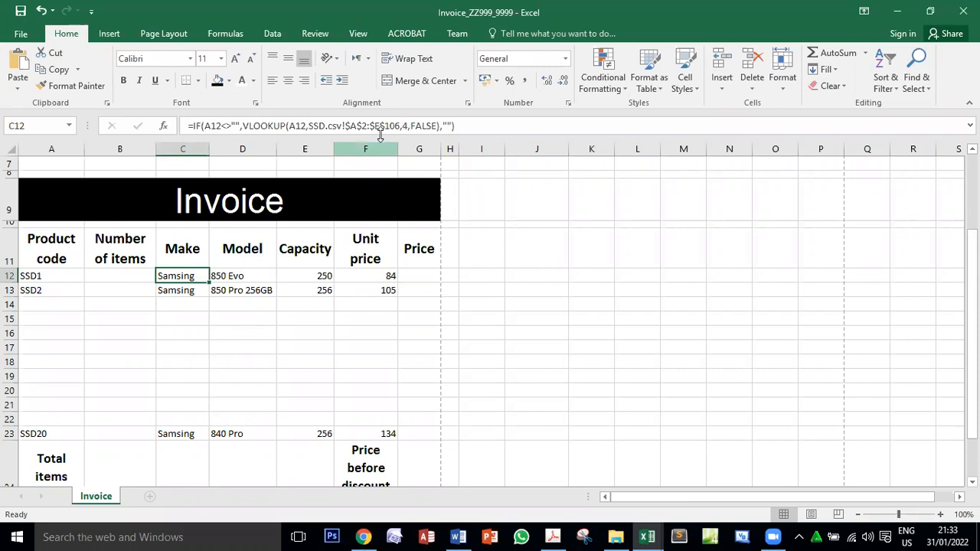
{"action": "left_click", "coordinate": [257, 273]}
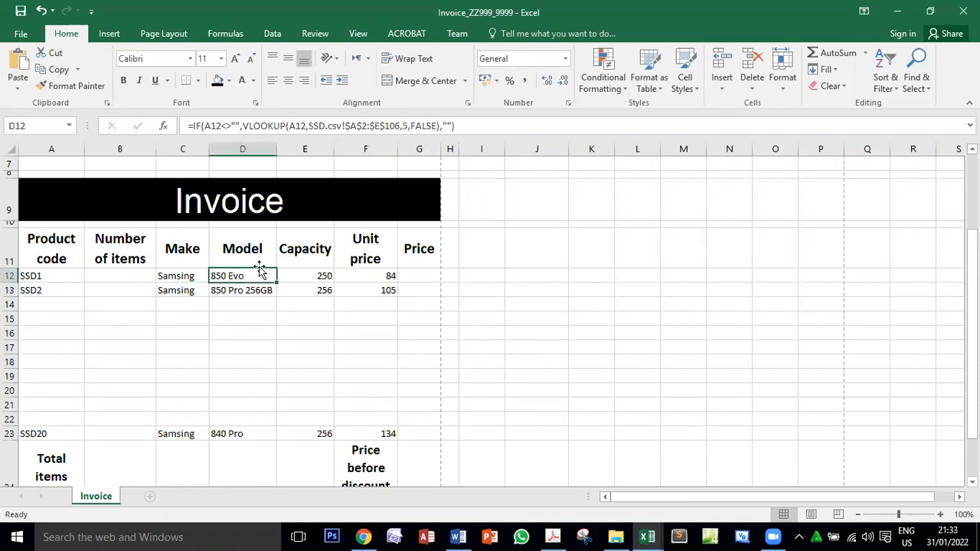
{"action": "left_click", "coordinate": [405, 125]}
{"action": "key", "text": "Escape"}
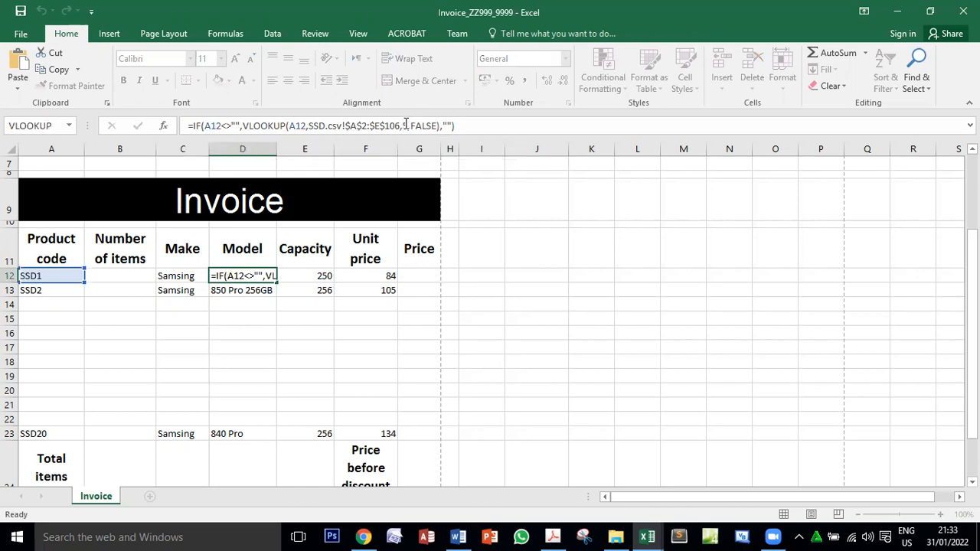
{"action": "left_click", "coordinate": [321, 278]}
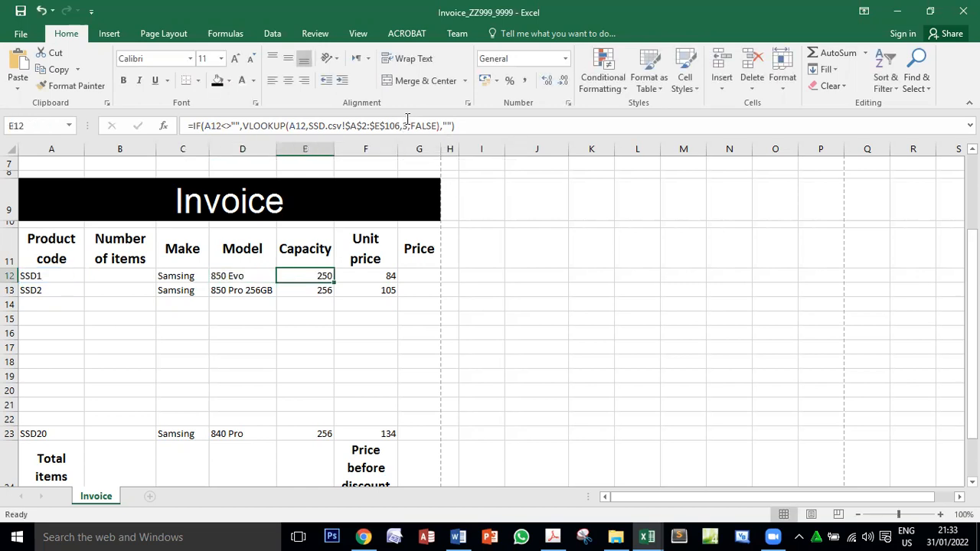
{"action": "left_click", "coordinate": [375, 278]}
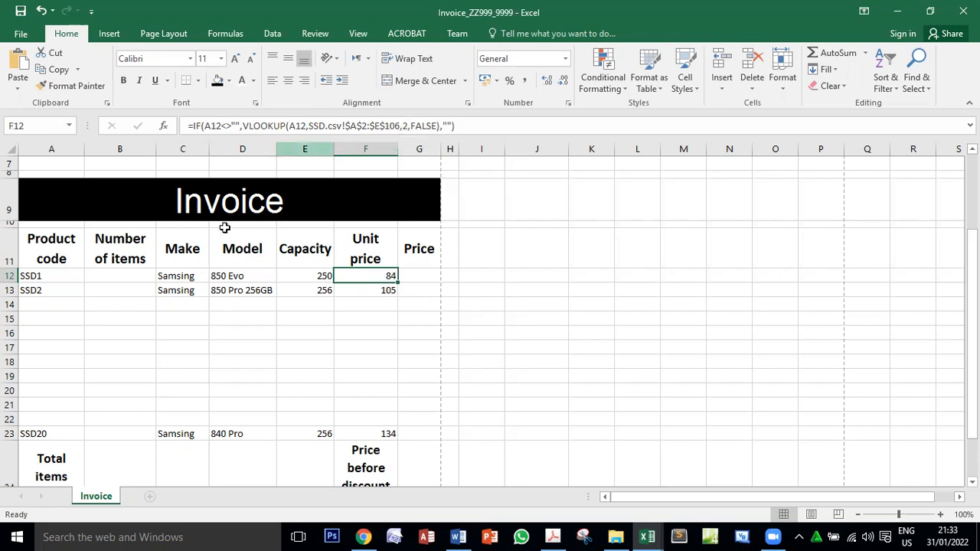
{"action": "left_click_drag", "start_coordinate": [185, 276], "coordinate": [389, 277]}
{"action": "left_click_drag", "start_coordinate": [397, 345], "coordinate": [404, 438]}
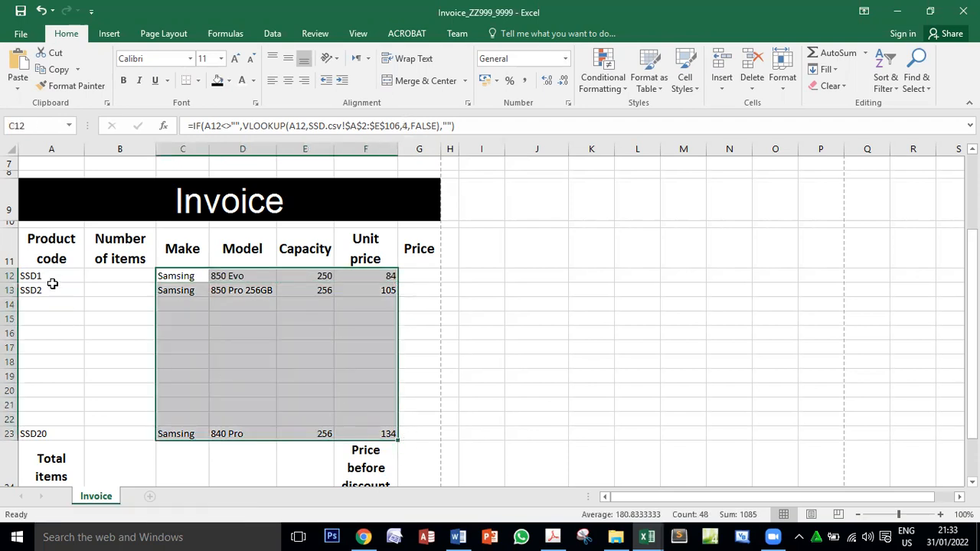
- Check the product codes in column A from row 12 to row 23 against the looked-up details in each row
{"action": "left_click", "coordinate": [50, 276]}
{"action": "left_click", "coordinate": [50, 290]}
{"action": "left_click", "coordinate": [49, 275]}
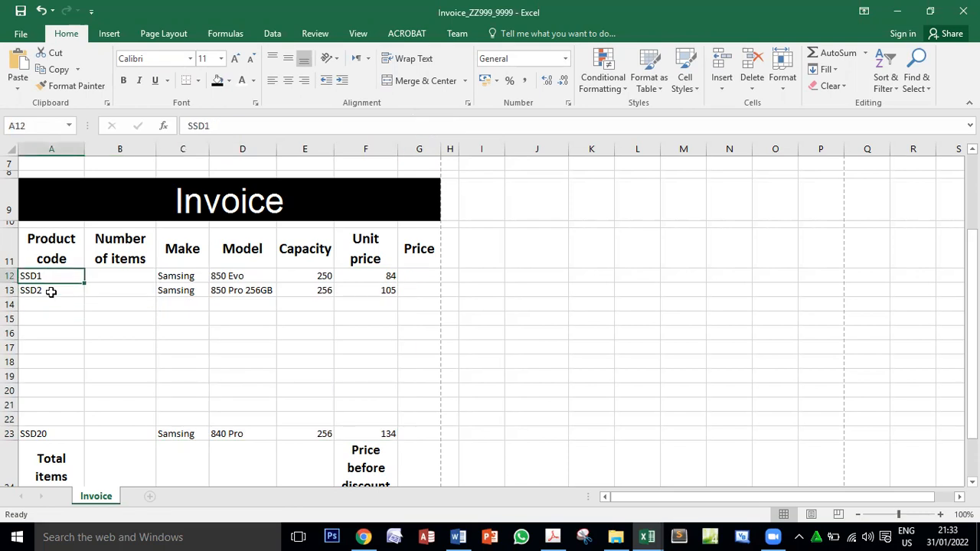
{"action": "left_click", "coordinate": [48, 309]}
{"action": "left_click", "coordinate": [48, 291]}
{"action": "left_click", "coordinate": [48, 276]}
{"action": "left_click", "coordinate": [48, 290]}
{"action": "left_click", "coordinate": [50, 380]}
{"action": "left_click", "coordinate": [49, 433]}
{"action": "left_click", "coordinate": [55, 277]}
{"action": "left_click", "coordinate": [55, 288]}
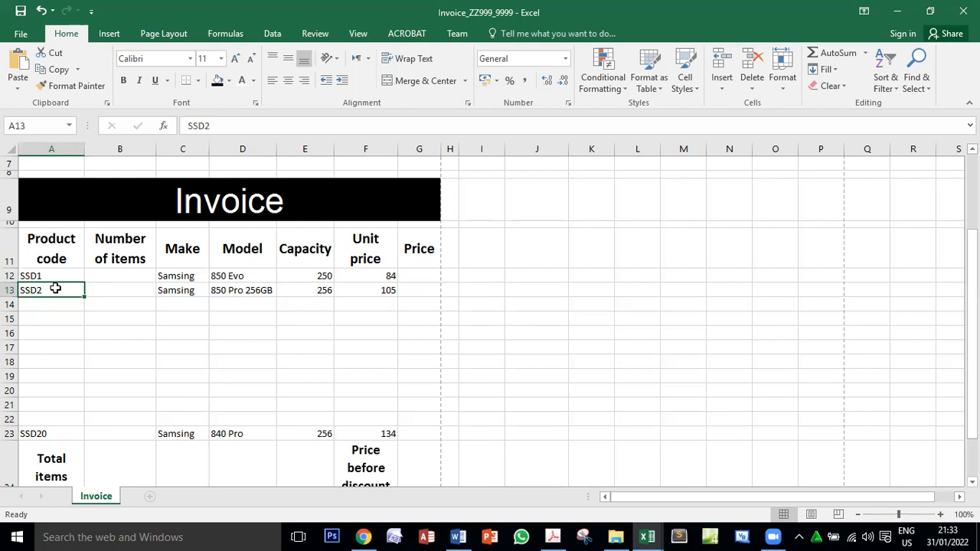
- Read task 4 in the exam paper for the G12 price formula and select cell G12 in the invoice workbook
{"action": "key", "text": "alt+Tab"}
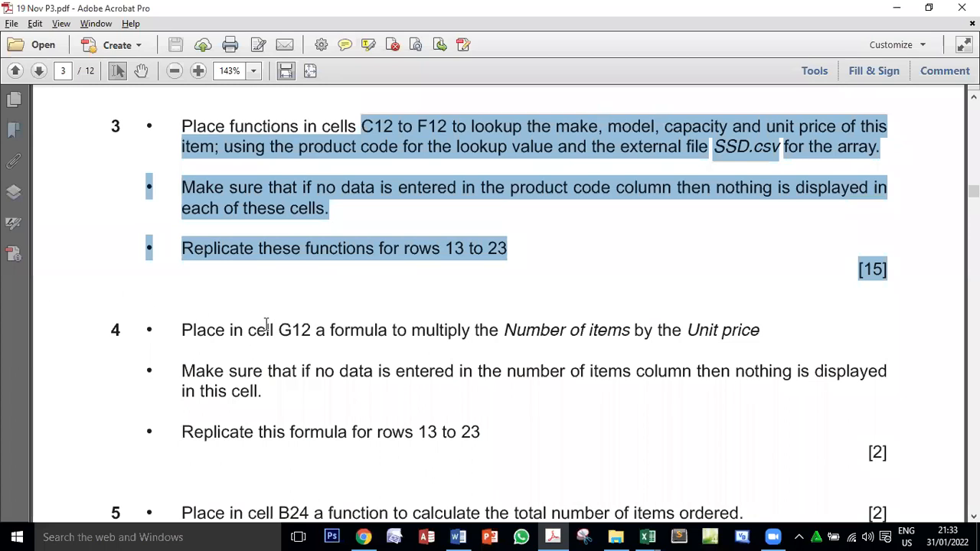
{"action": "left_click", "coordinate": [289, 331]}
{"action": "double_click", "coordinate": [294, 330]}
{"action": "key", "text": "alt+Tab"}
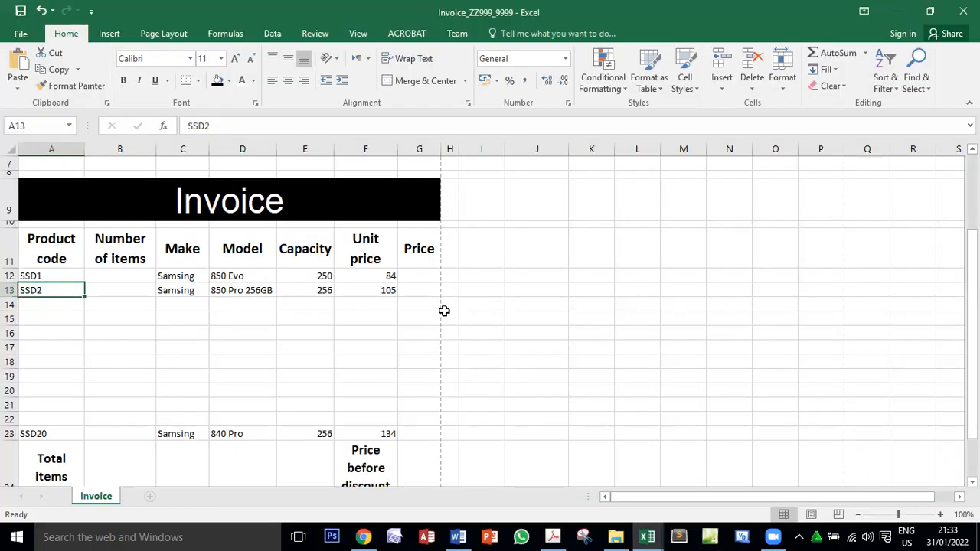
{"action": "left_click", "coordinate": [416, 276]}
{"action": "key", "text": "alt+Tab"}
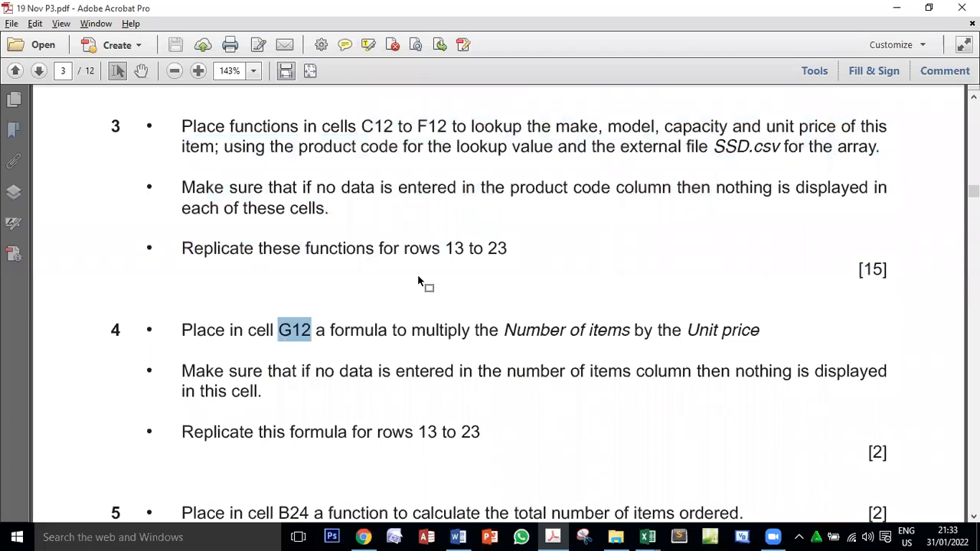
{"action": "double_click", "coordinate": [525, 335]}
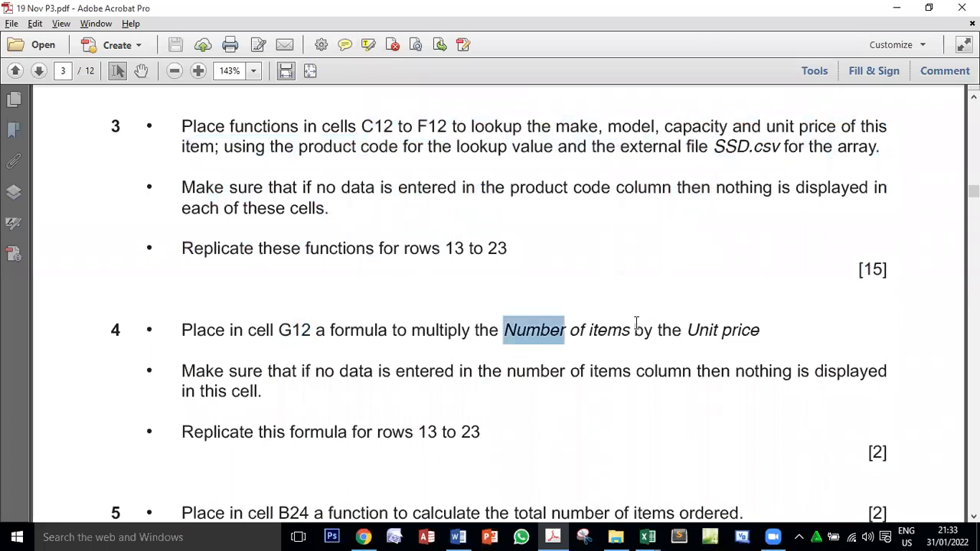
{"action": "double_click", "coordinate": [737, 331]}
{"action": "key", "text": "alt+Tab"}
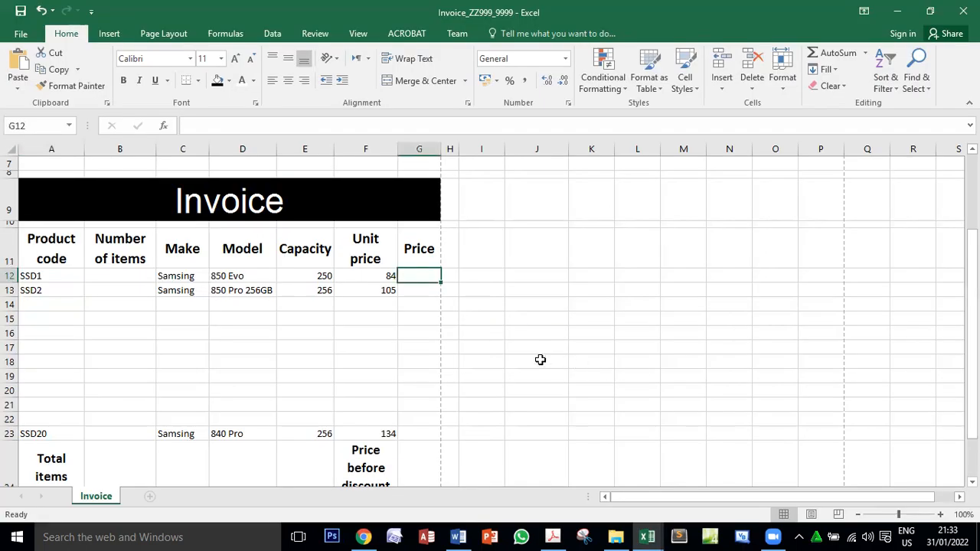
- Read task 4's rule for an empty number of items and match it to cells B12, F12 and G12 of the invoice
{"action": "left_click", "coordinate": [125, 277]}
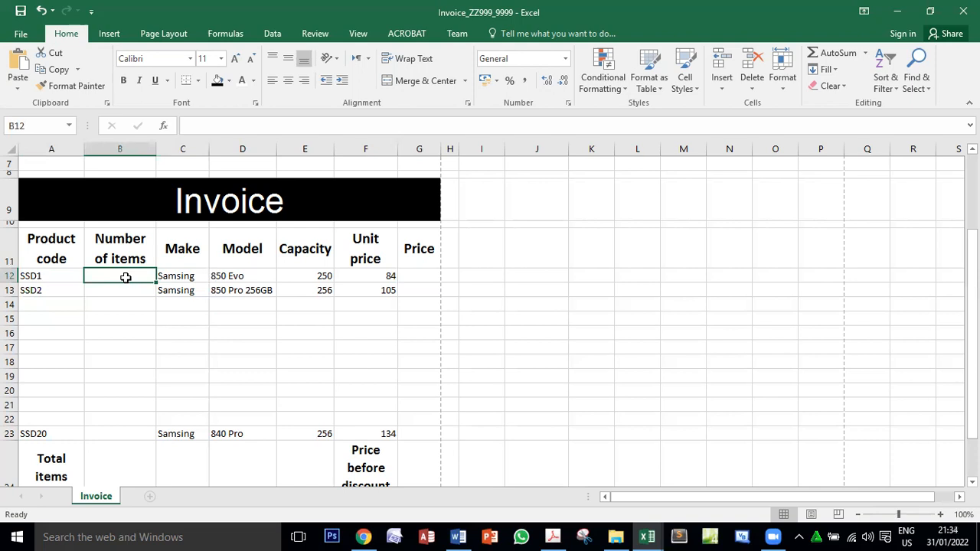
{"action": "left_click", "coordinate": [367, 277]}
{"action": "left_click", "coordinate": [418, 274]}
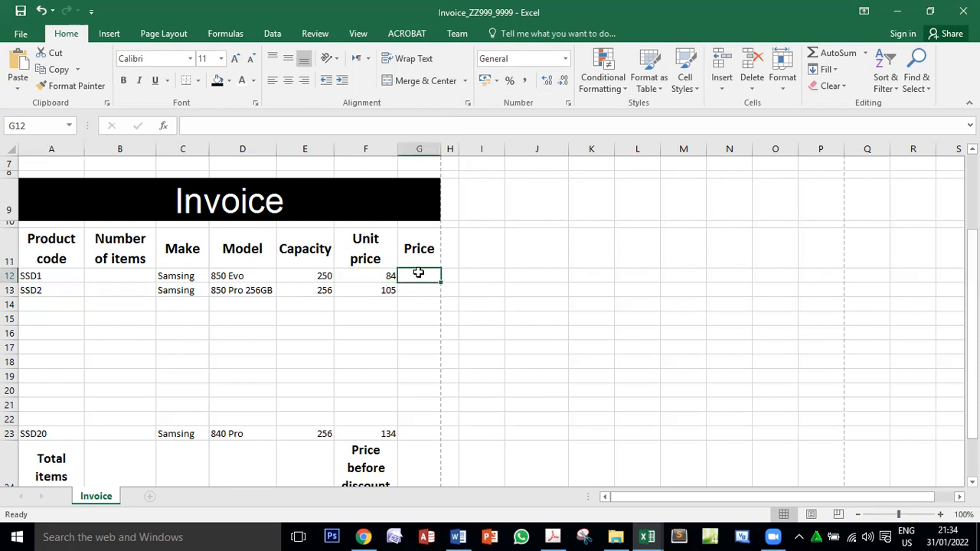
{"action": "key", "text": "alt+Tab"}
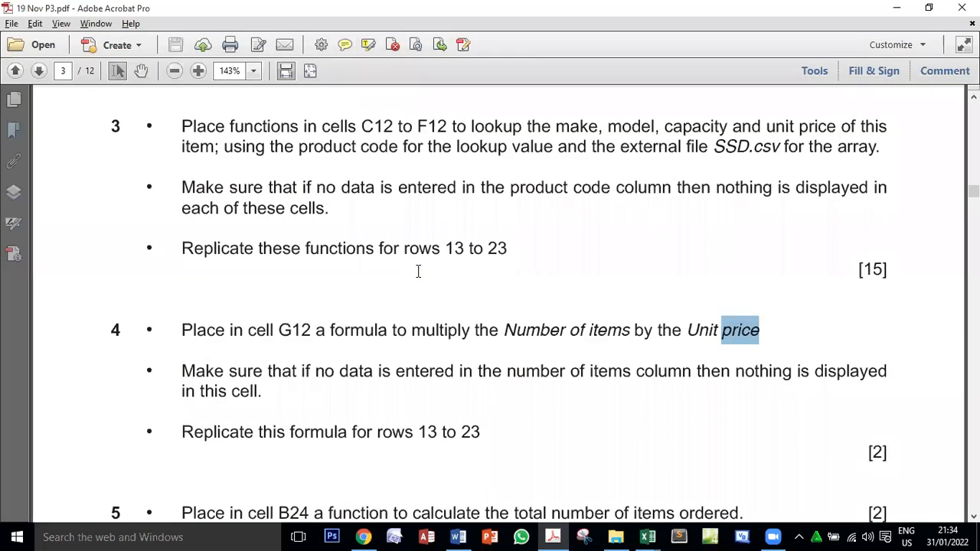
{"action": "left_click_drag", "start_coordinate": [181, 370], "coordinate": [247, 395]}
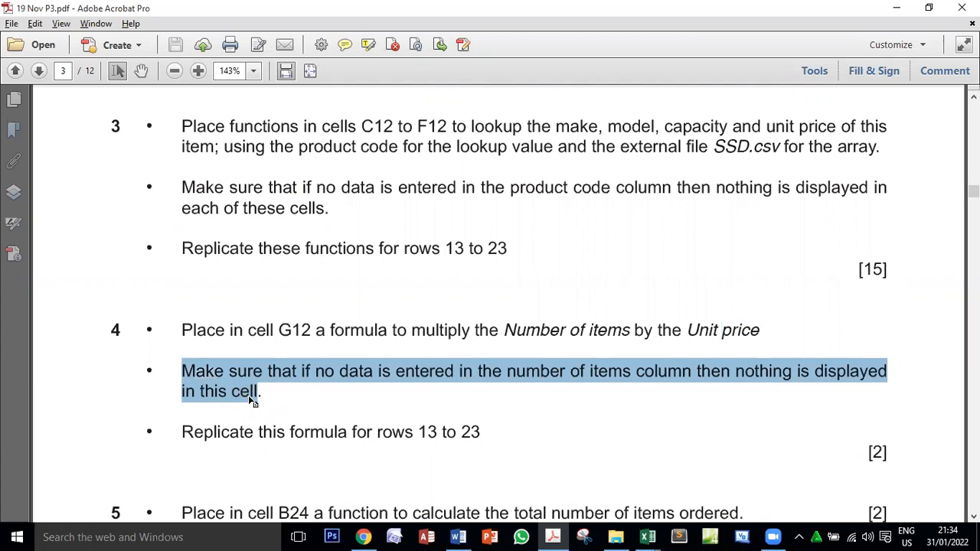
{"action": "scroll", "coordinate": [286, 415], "scroll_direction": "down", "scroll_amount": 2}
{"action": "scroll", "coordinate": [283, 414], "scroll_direction": "down", "scroll_amount": 1}
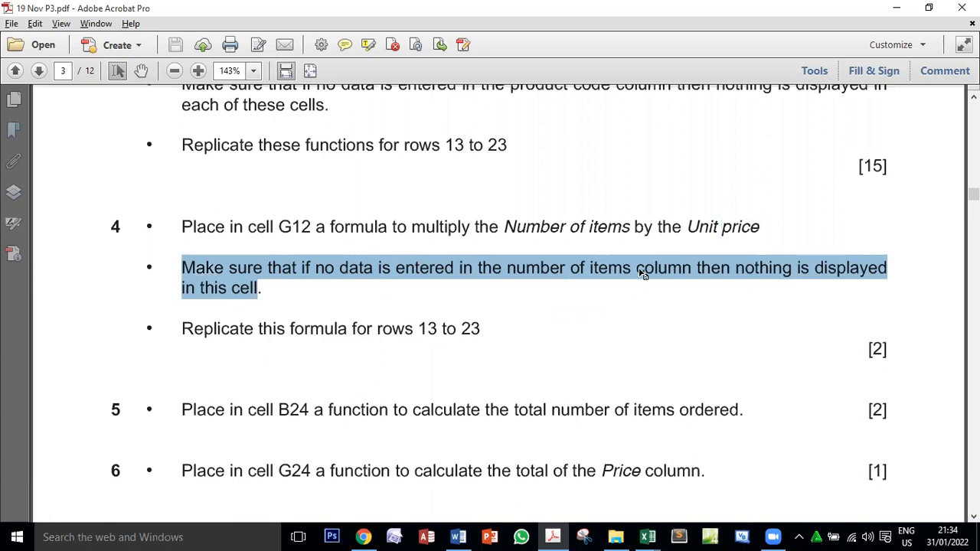
{"action": "key", "text": "alt+Tab"}
{"action": "left_click", "coordinate": [119, 273]}
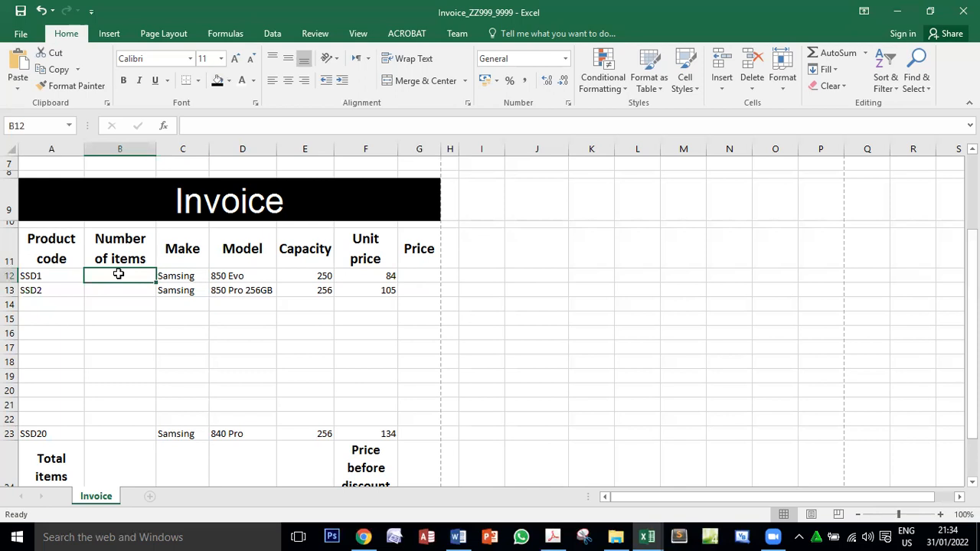
{"action": "key", "text": "alt+Tab"}
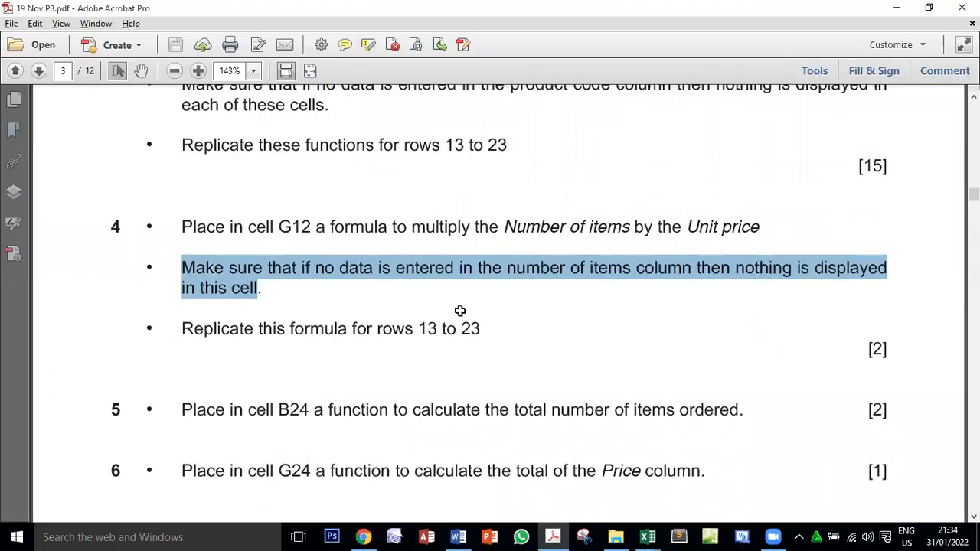
{"action": "key", "text": "alt+Tab"}
{"action": "left_click", "coordinate": [429, 275]}
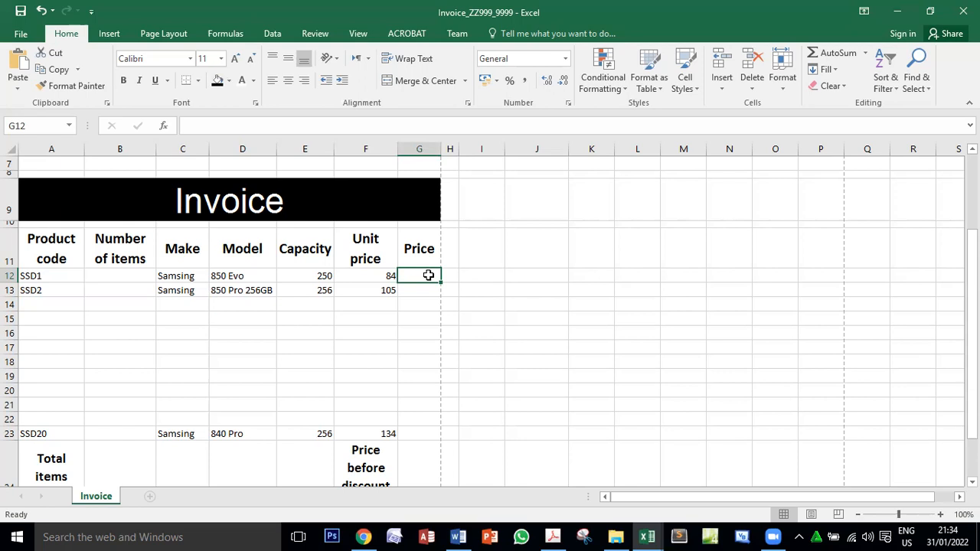
- Enter 10 as the number of items for product SSD1 in cell B12
{"action": "left_click", "coordinate": [117, 275]}
{"action": "type", "text": "10"}
{"action": "key", "text": "Return"}
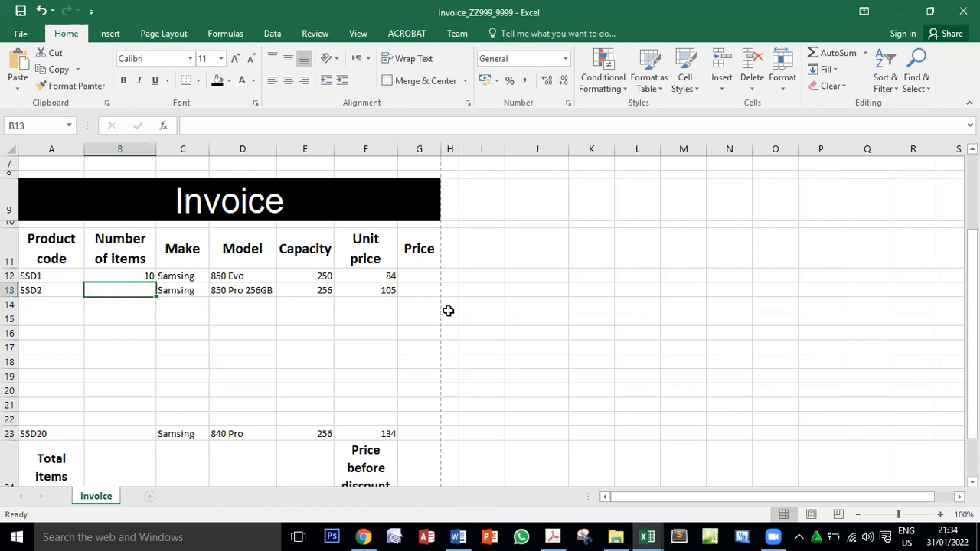
- Try the plain multiplication formula =B12*F12 in cell G12 and clear the cell again
{"action": "left_click", "coordinate": [424, 275]}
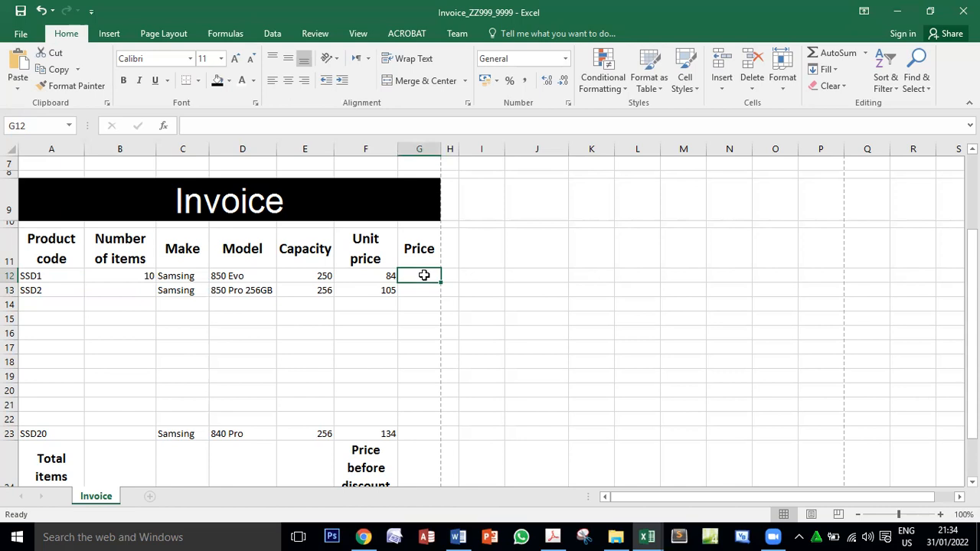
{"action": "type", "text": "="}
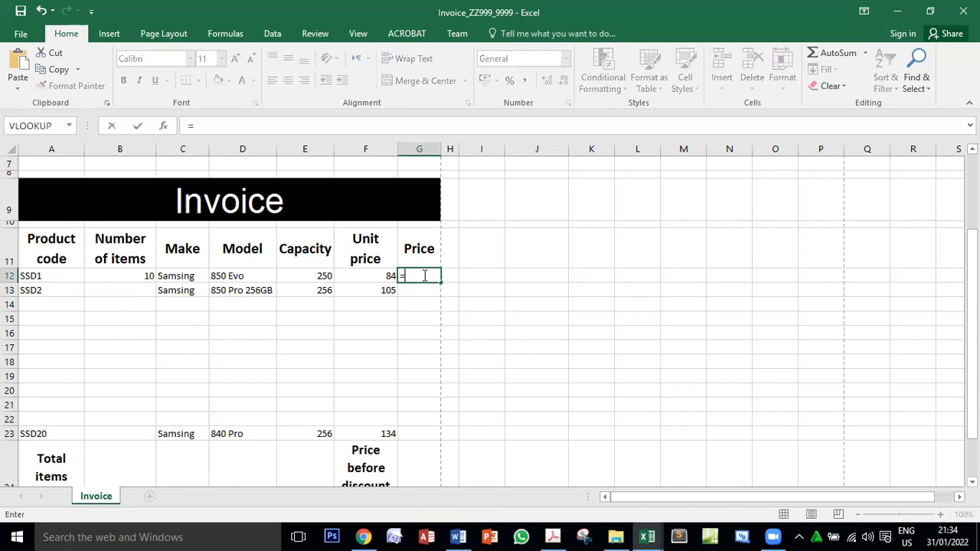
{"action": "left_click", "coordinate": [126, 277]}
{"action": "type", "text": "*"}
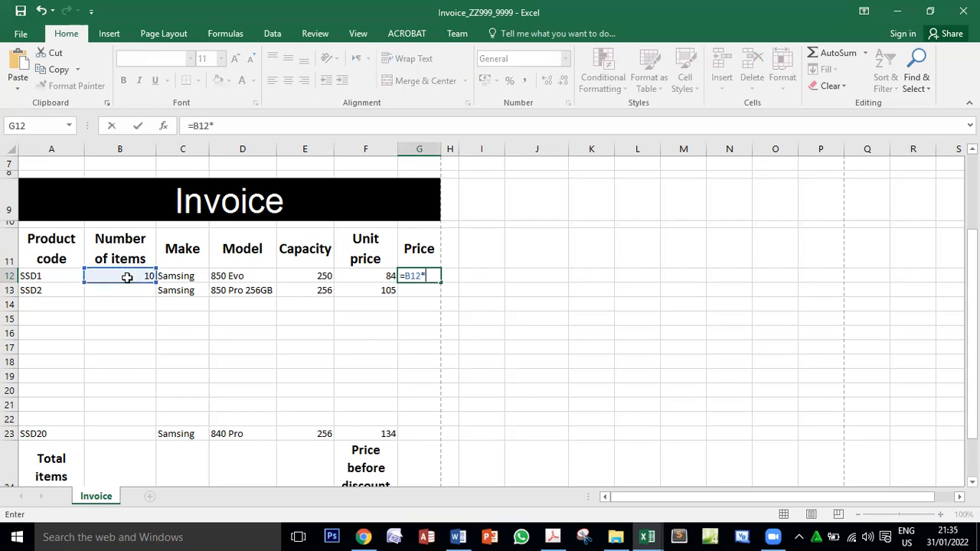
{"action": "left_click", "coordinate": [357, 276]}
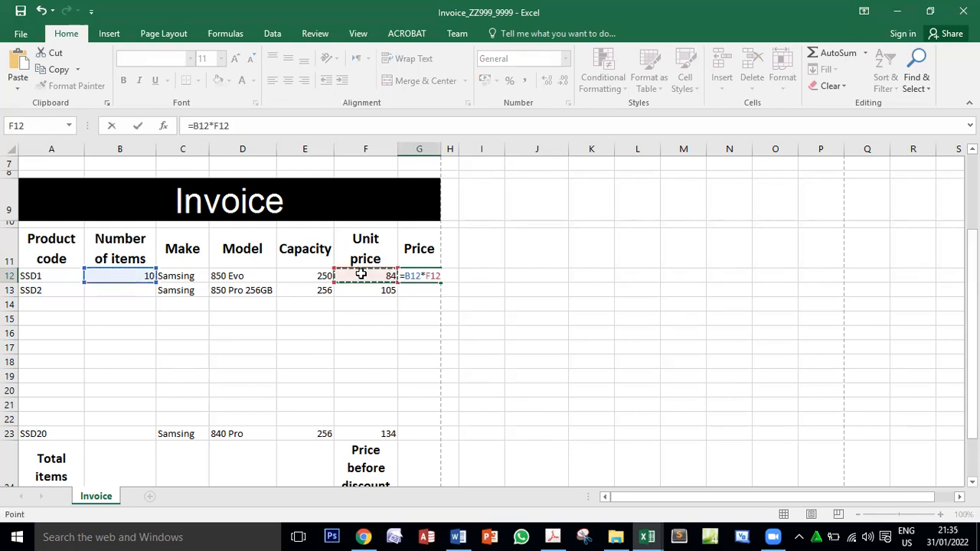
{"action": "key", "text": "Return"}
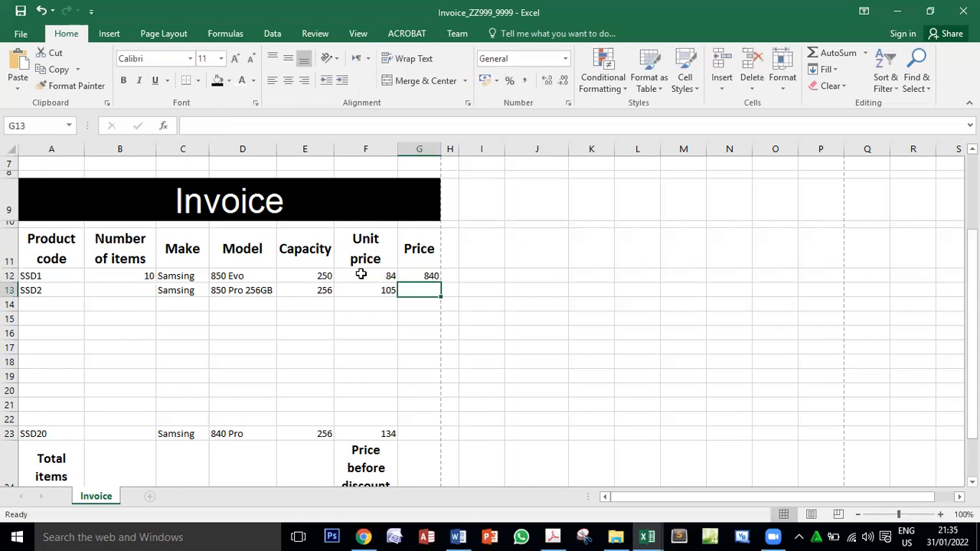
{"action": "left_click", "coordinate": [429, 276]}
{"action": "key", "text": "Delete"}
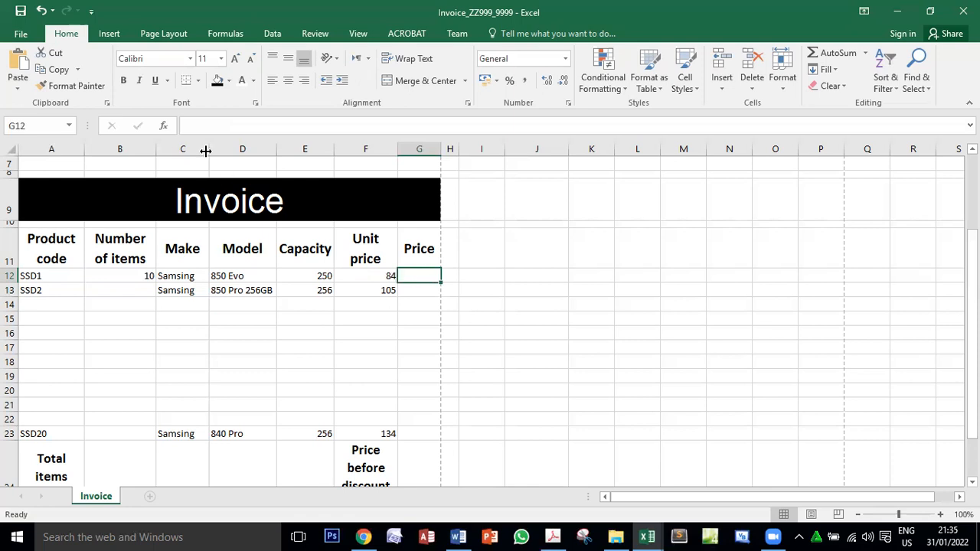
- Insert an IF function in cell G12 with the logical test B12<>""
{"action": "left_click", "coordinate": [162, 127]}
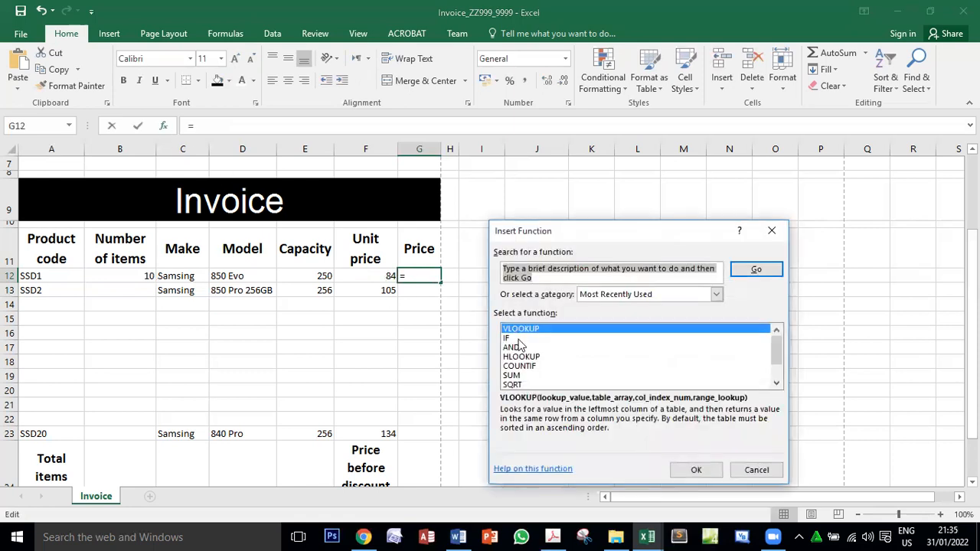
{"action": "left_click", "coordinate": [519, 340]}
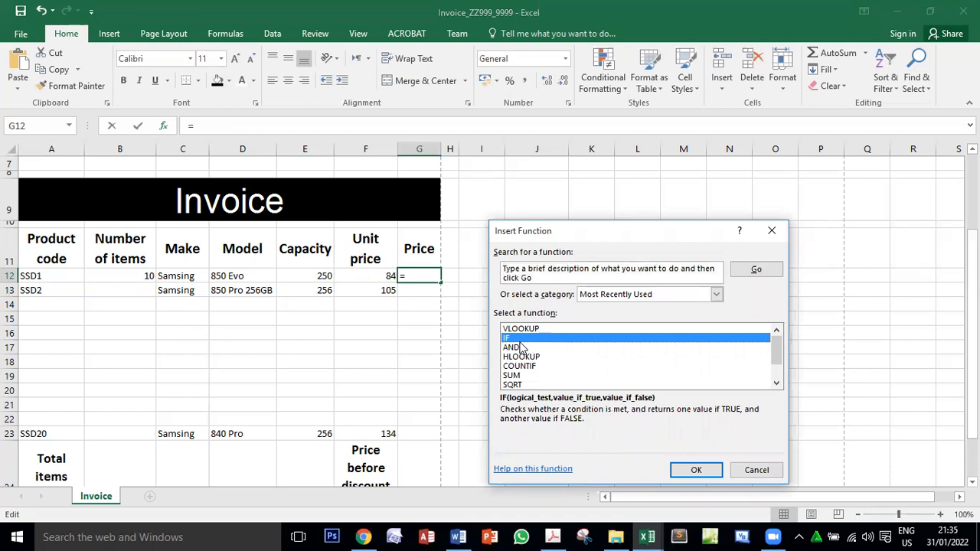
{"action": "left_click", "coordinate": [696, 469]}
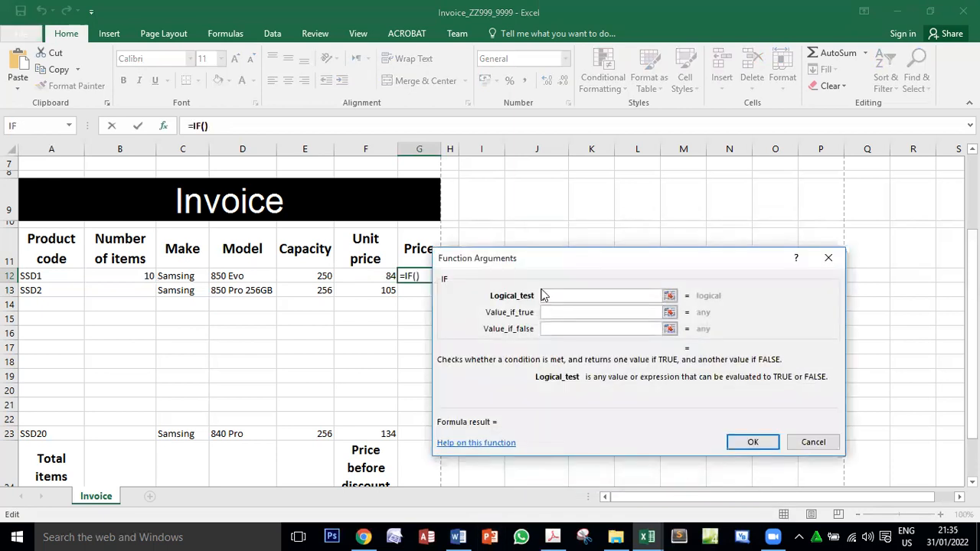
{"action": "left_click_drag", "start_coordinate": [559, 254], "coordinate": [624, 130]}
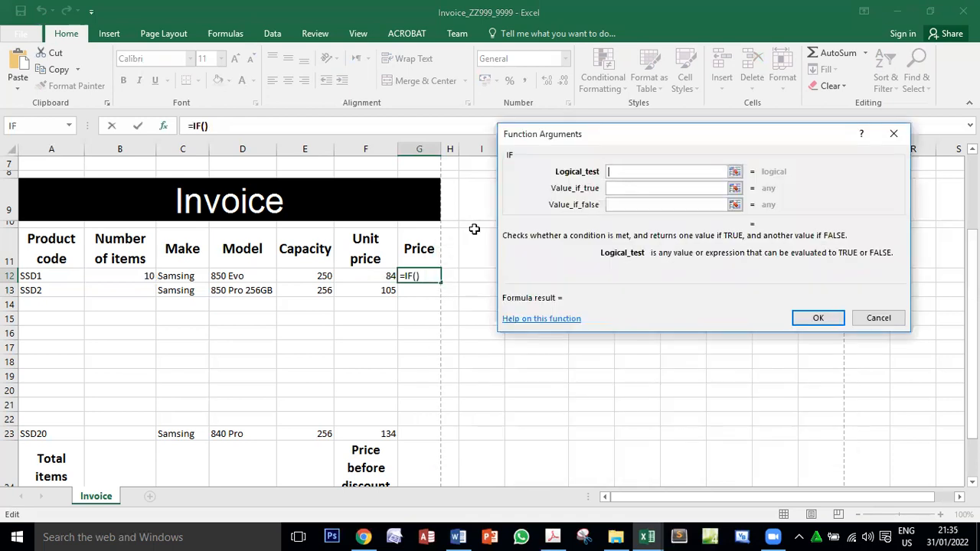
{"action": "left_click", "coordinate": [124, 274]}
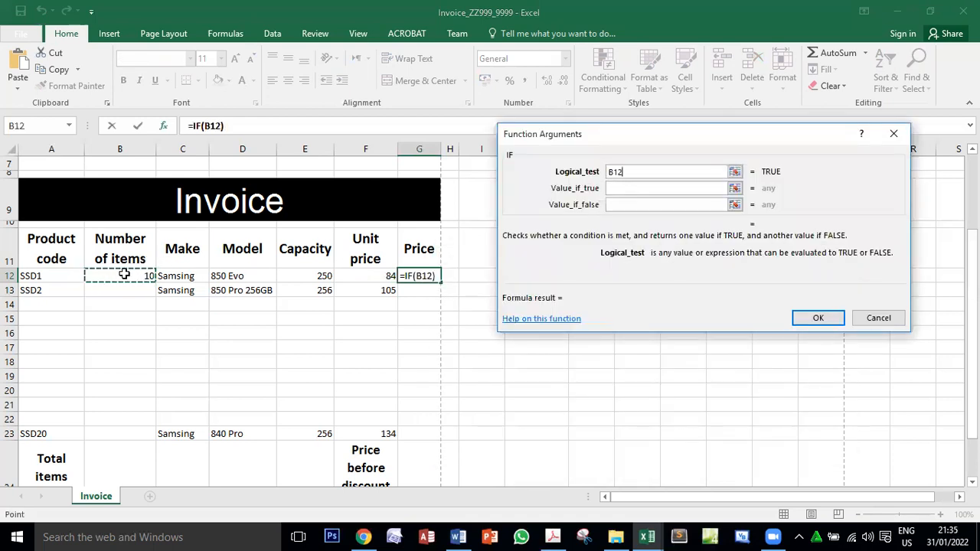
{"action": "type", "text": "<>"}
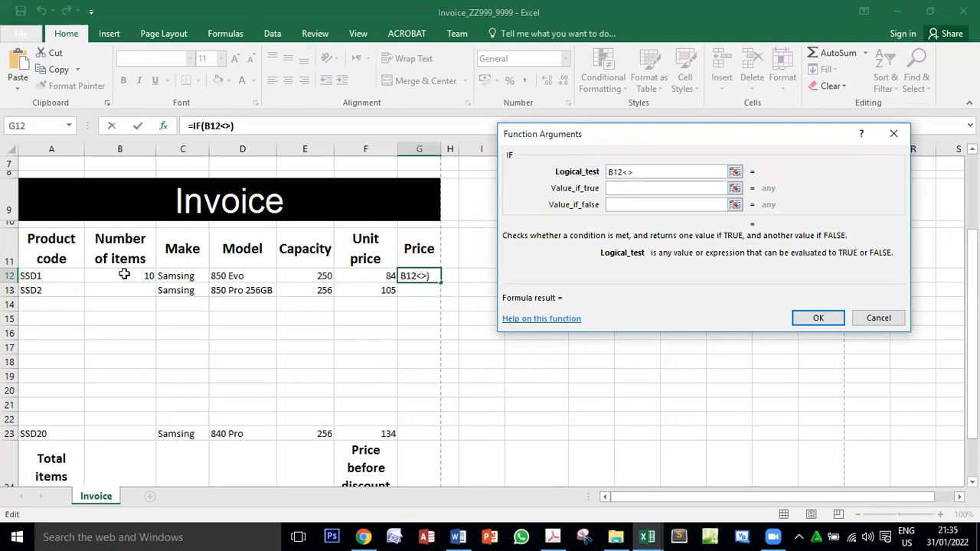
{"action": "type", "text": "\"\""}
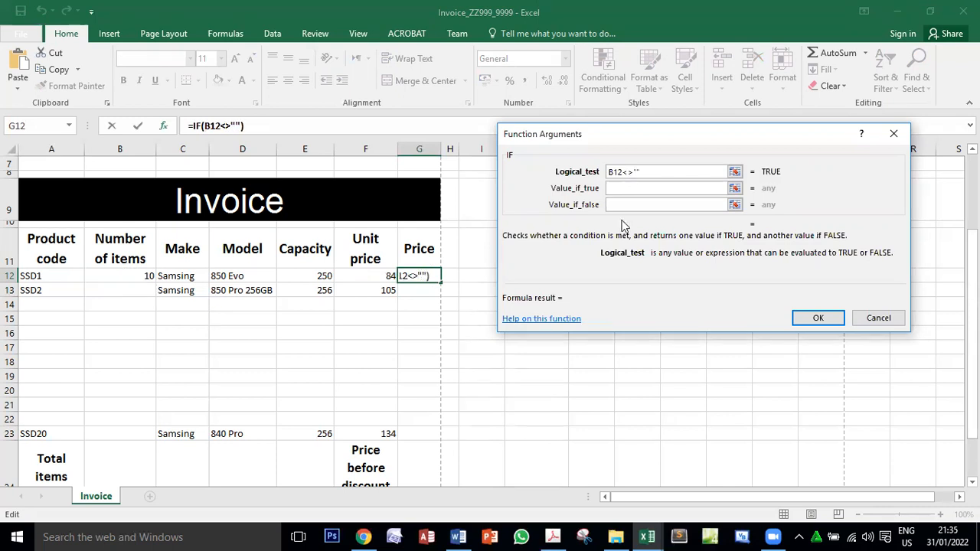
- Complete G12's IF function with B12*F12 as the value if true and "" as the value if false
{"action": "left_click", "coordinate": [636, 189]}
{"action": "left_click", "coordinate": [638, 206]}
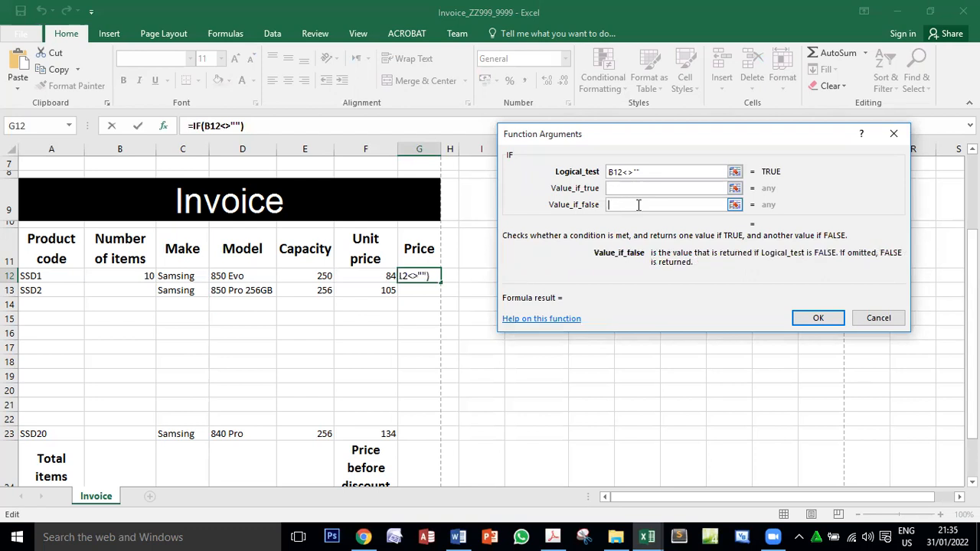
{"action": "type", "text": "\"\""}
{"action": "left_click", "coordinate": [626, 190]}
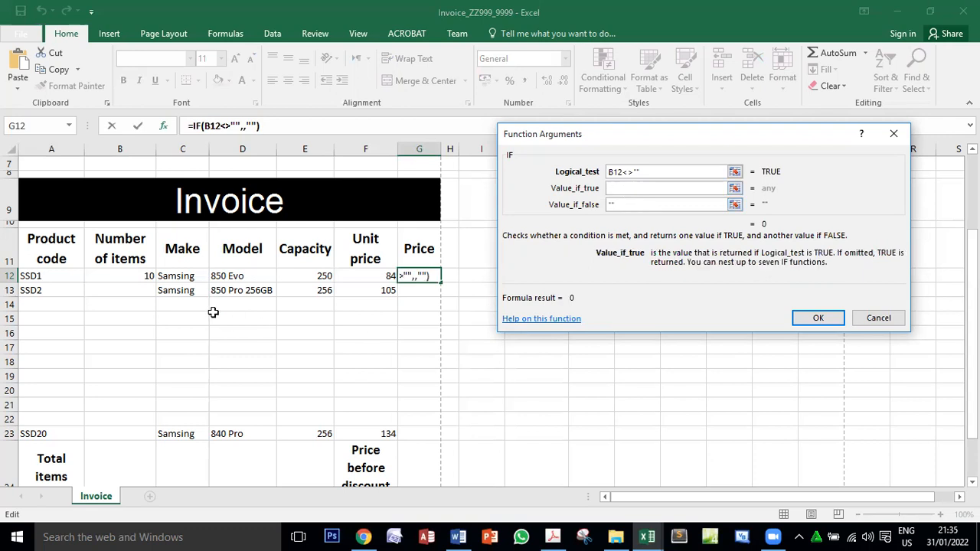
{"action": "left_click", "coordinate": [121, 275]}
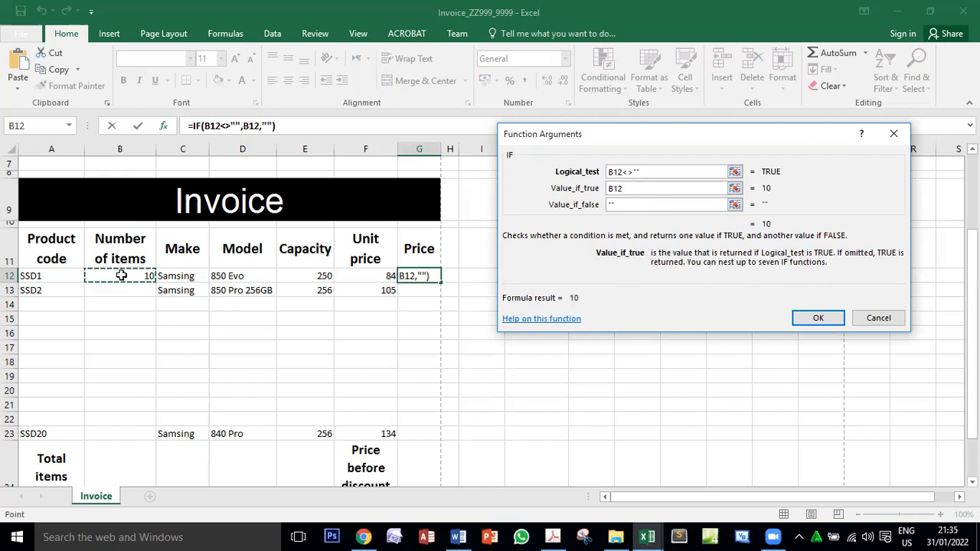
{"action": "type", "text": "*"}
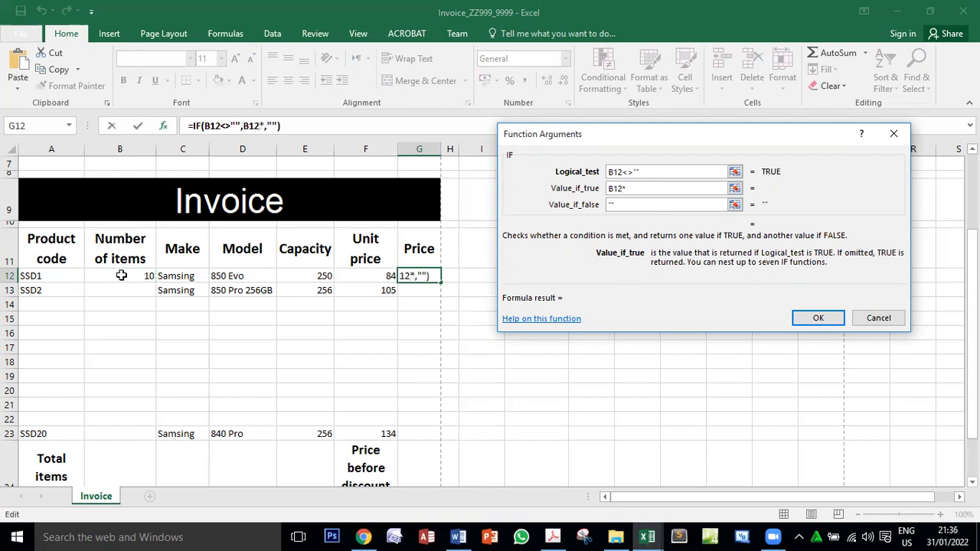
{"action": "left_click", "coordinate": [367, 280]}
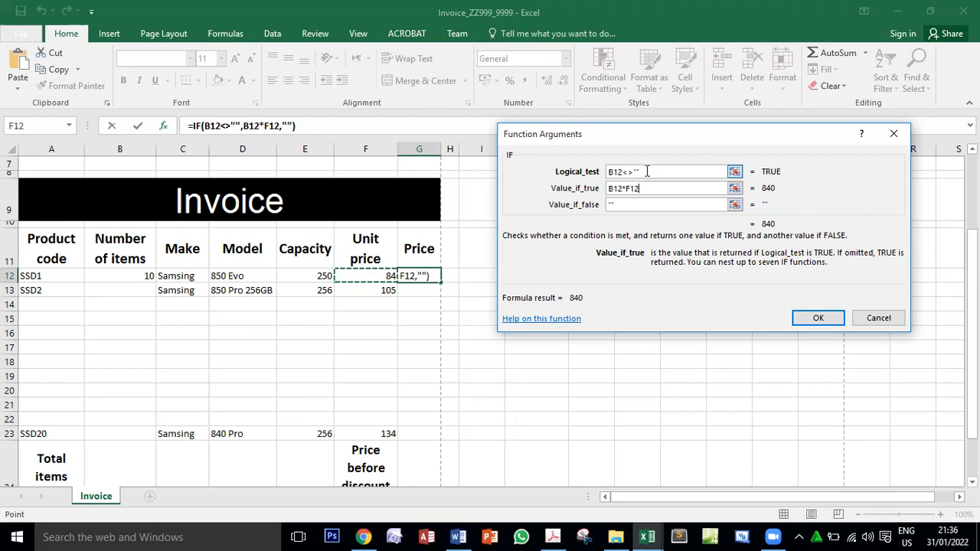
{"action": "left_click", "coordinate": [620, 208]}
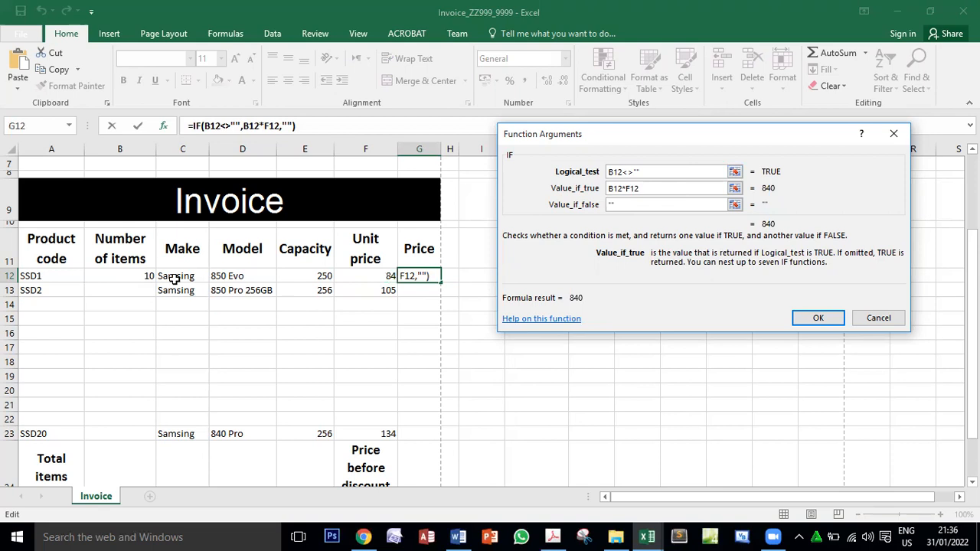
{"action": "left_click", "coordinate": [803, 313]}
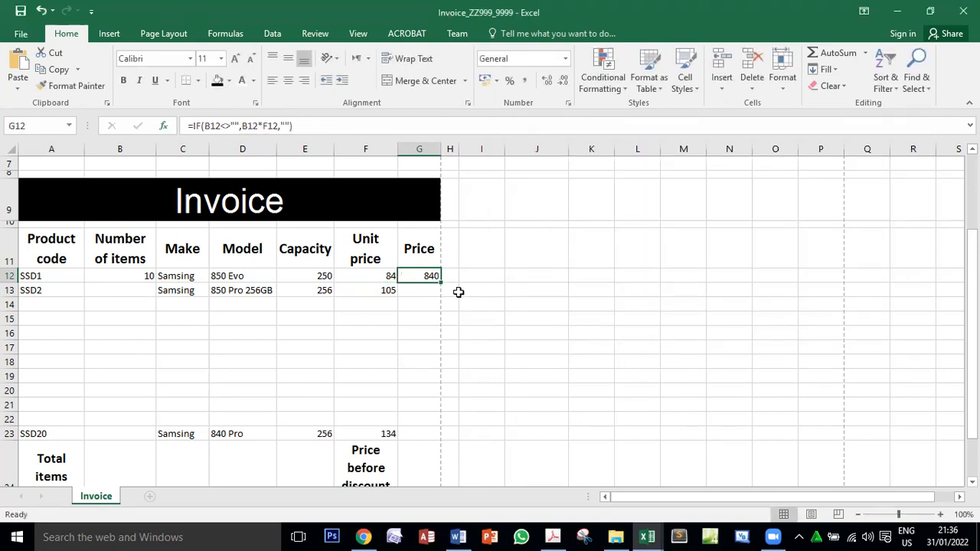
- Replicate the G12 price formula down to G23 and test row 13 with a temporary quantity of 1 in B13
{"action": "left_click_drag", "start_coordinate": [441, 283], "coordinate": [449, 436]}
{"action": "left_click", "coordinate": [102, 293]}
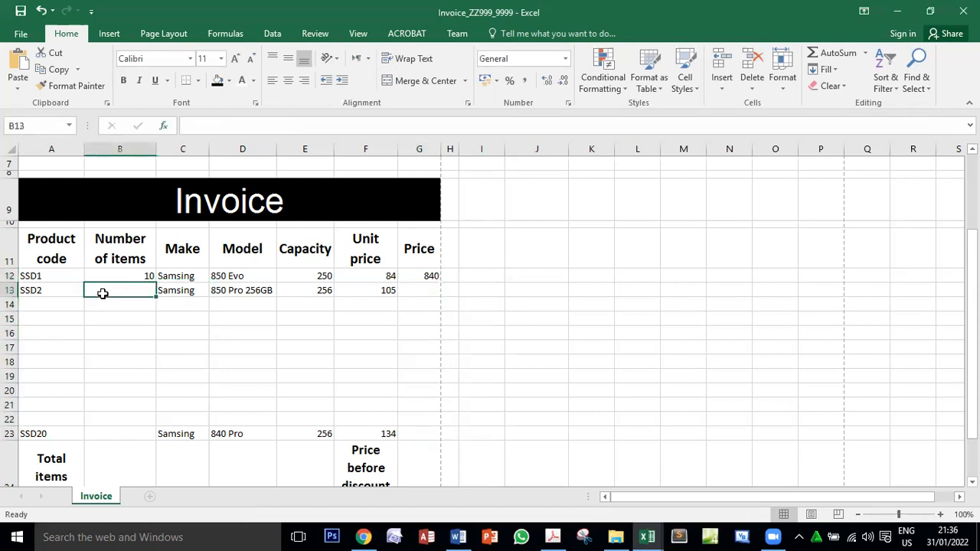
{"action": "type", "text": "1"}
{"action": "key", "text": "Return"}
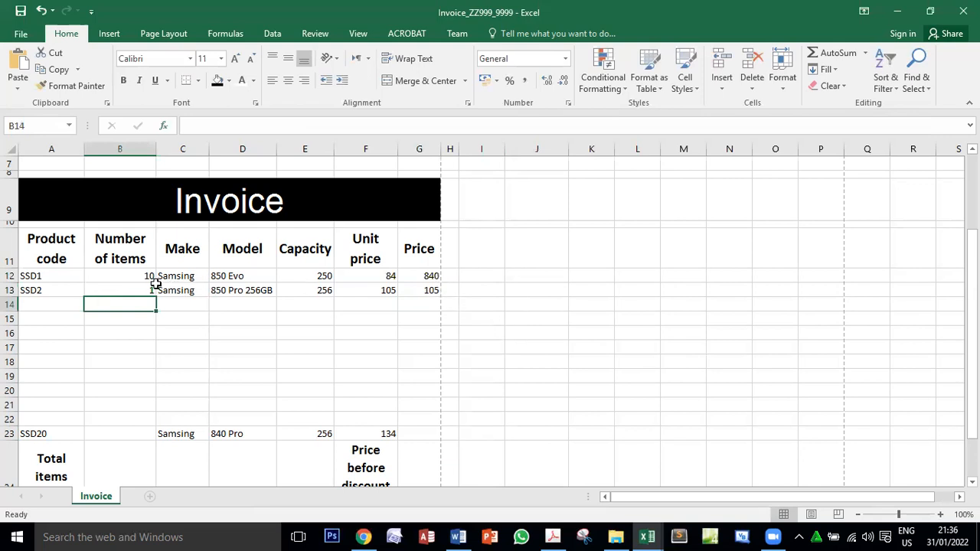
{"action": "left_click", "coordinate": [122, 289]}
{"action": "key", "text": "Delete"}
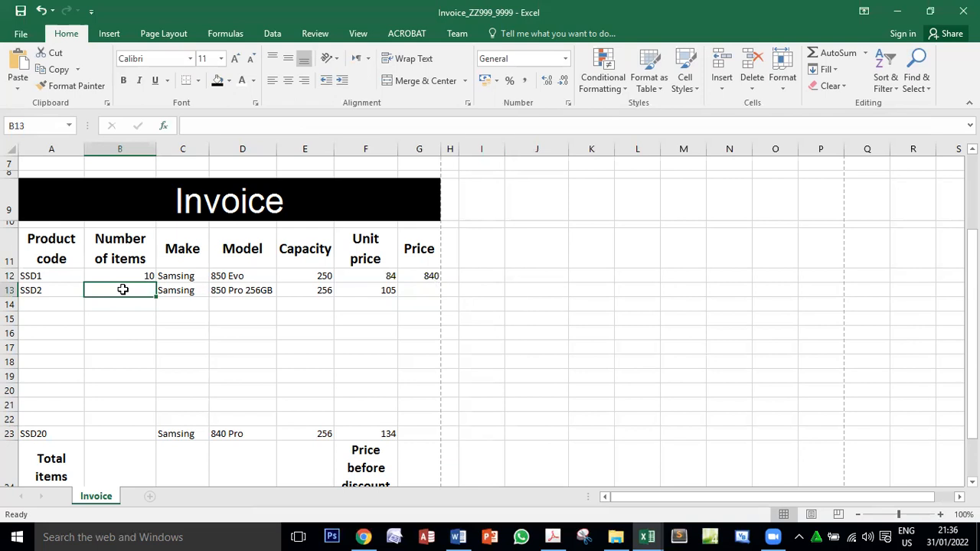
- Replicate G12's price formula down to G23 again and enter quantities of 5 in B13 and 1 in B23
{"action": "left_click", "coordinate": [431, 277]}
{"action": "left_click_drag", "start_coordinate": [440, 283], "coordinate": [454, 434]}
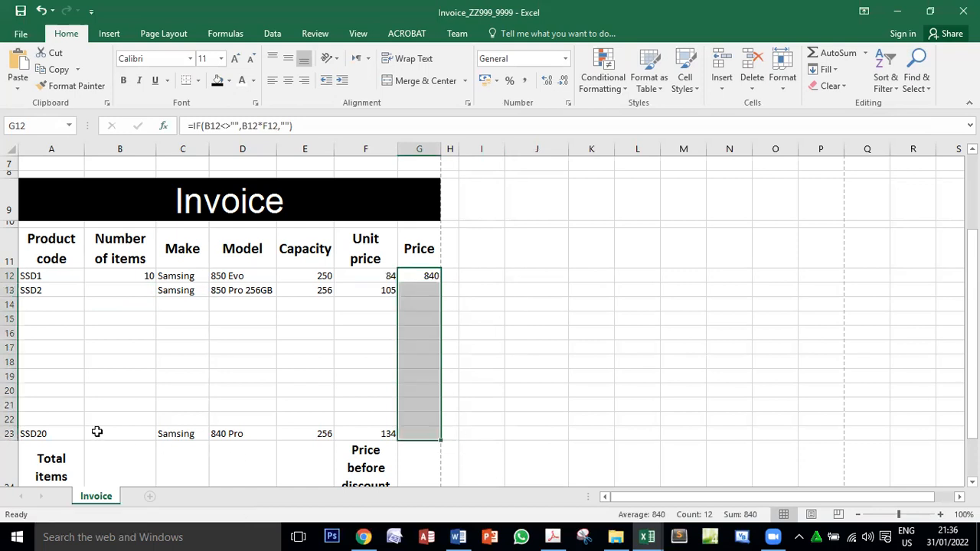
{"action": "left_click", "coordinate": [115, 288]}
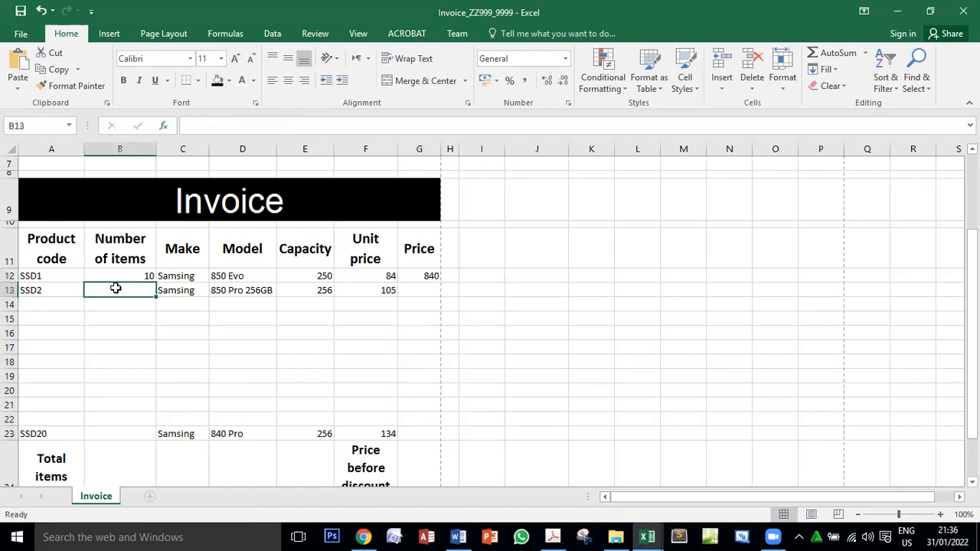
{"action": "type", "text": "5"}
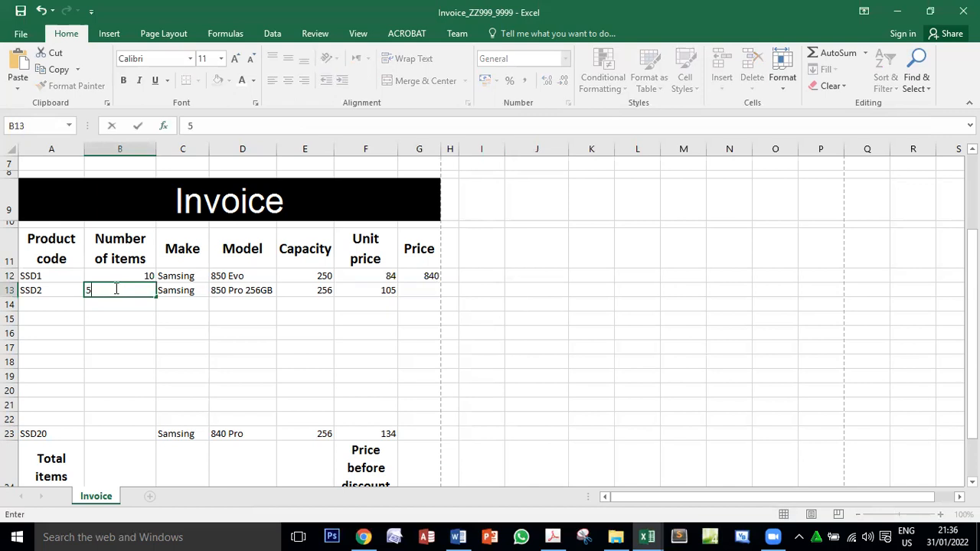
{"action": "key", "text": "Return"}
{"action": "left_click", "coordinate": [105, 431]}
{"action": "type", "text": "1"}
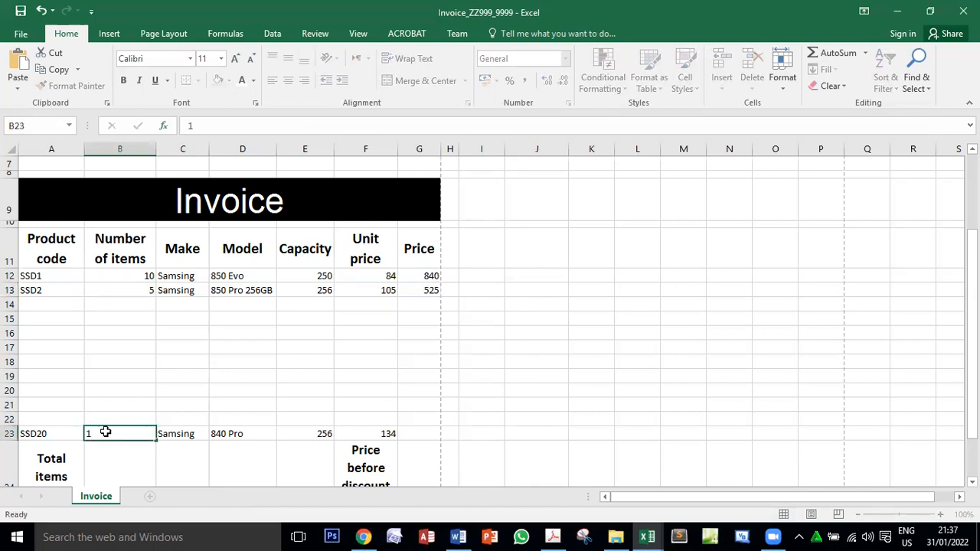
{"action": "key", "text": "Return"}
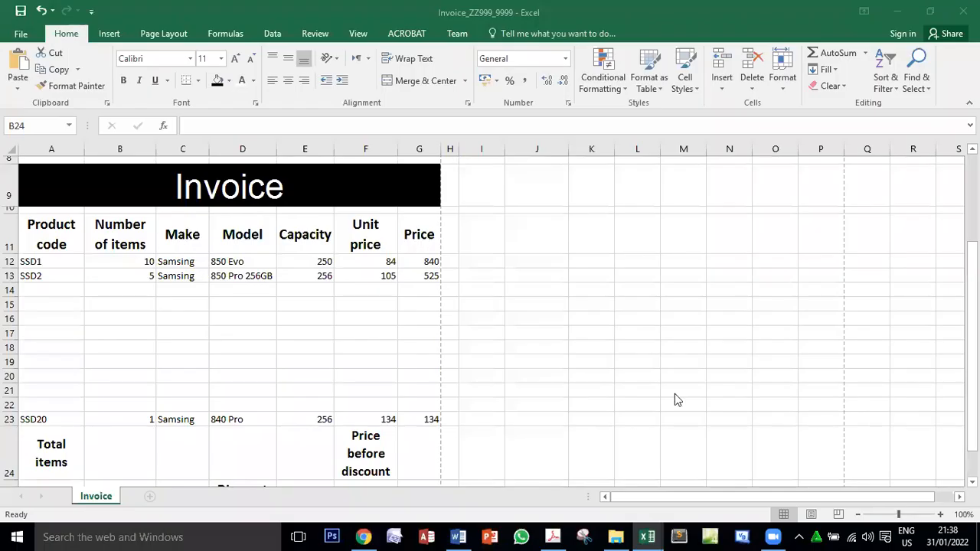
- Read task 4's replication instruction in the exam paper in Acrobat and check the filled range C12:G23 and product codes A12:A23 in Excel
{"action": "left_click", "coordinate": [552, 537]}
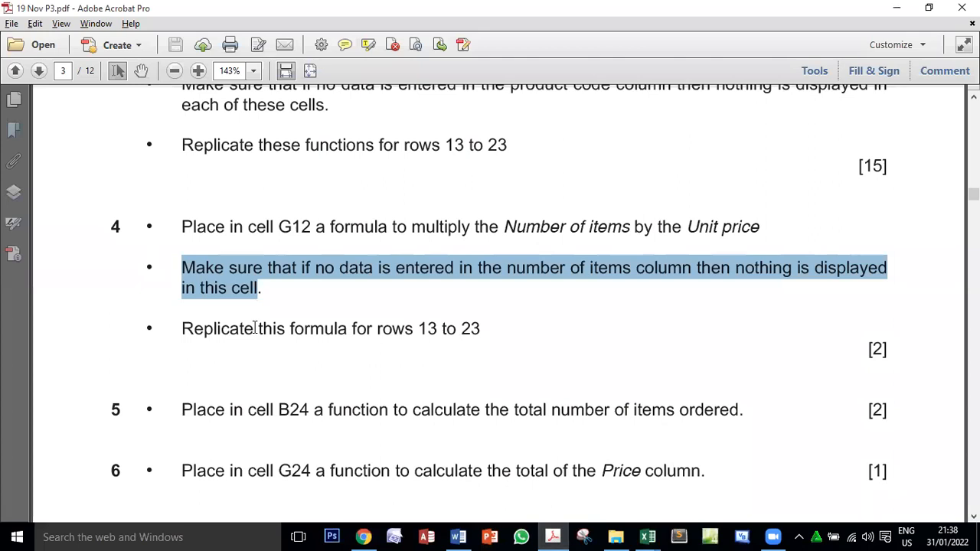
{"action": "left_click_drag", "start_coordinate": [187, 329], "coordinate": [474, 329]}
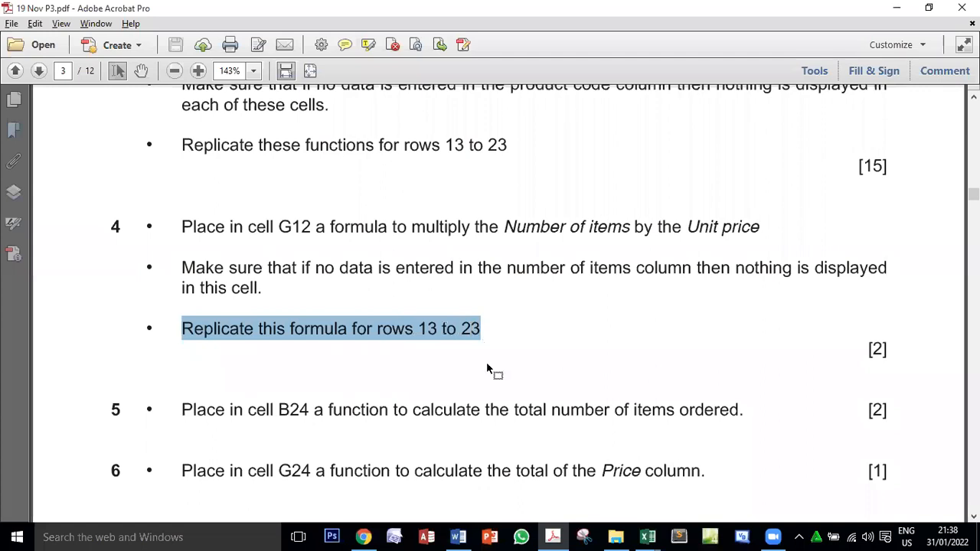
{"action": "mouse_move", "coordinate": [647, 537]}
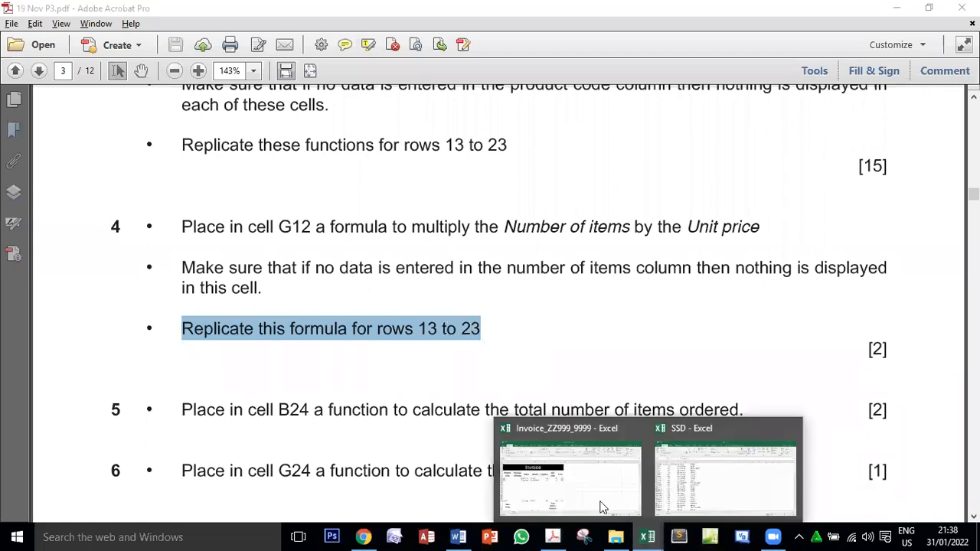
{"action": "left_click", "coordinate": [575, 481]}
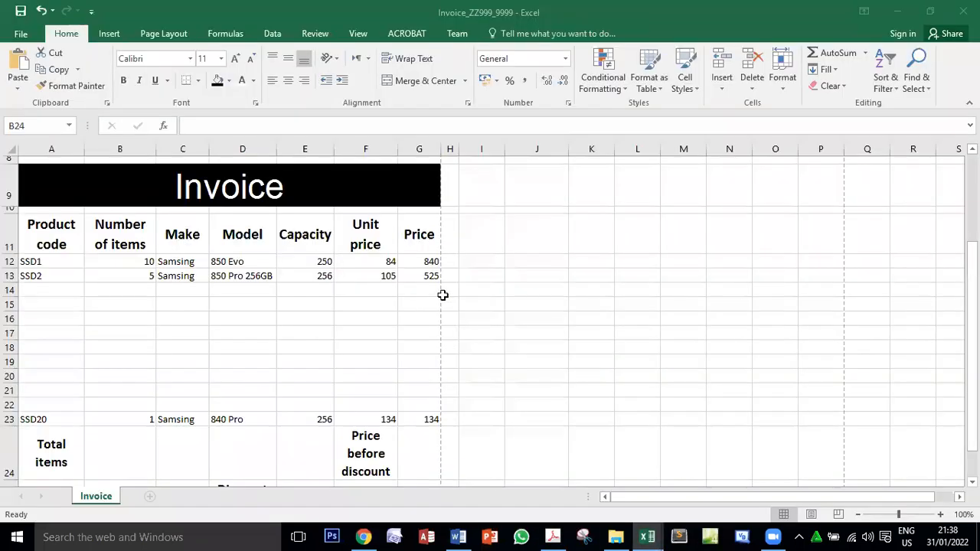
{"action": "left_click", "coordinate": [168, 261]}
{"action": "left_click_drag", "start_coordinate": [233, 309], "coordinate": [409, 416]}
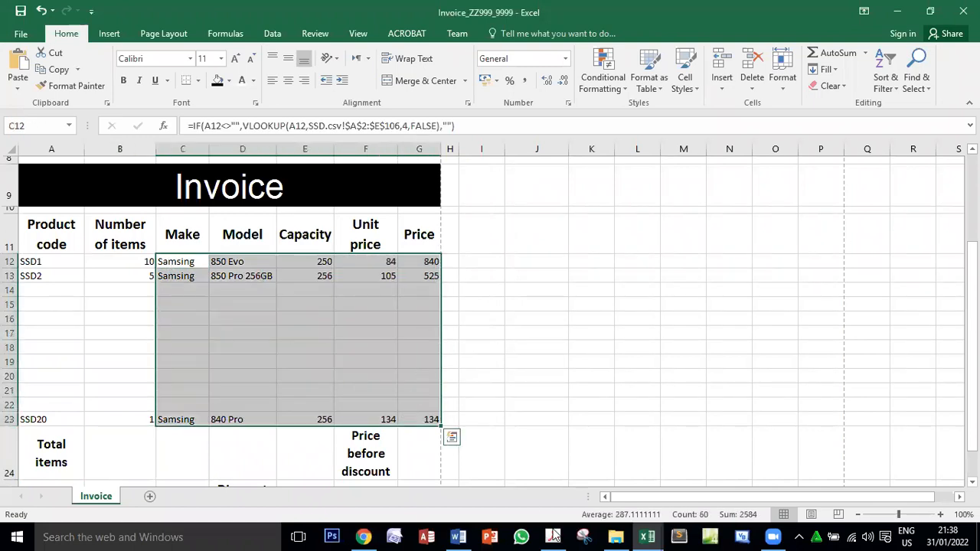
{"action": "left_click", "coordinate": [404, 360]}
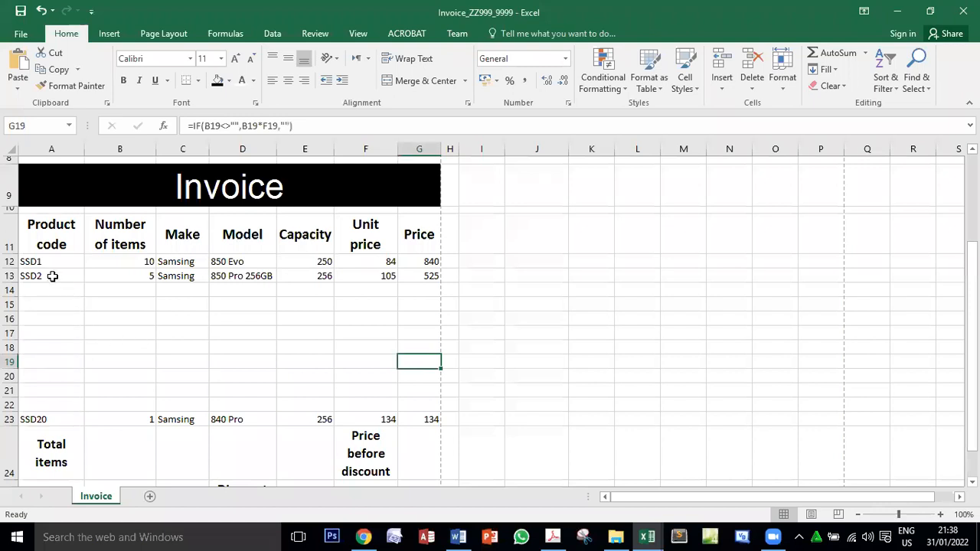
{"action": "left_click_drag", "start_coordinate": [45, 265], "coordinate": [49, 414]}
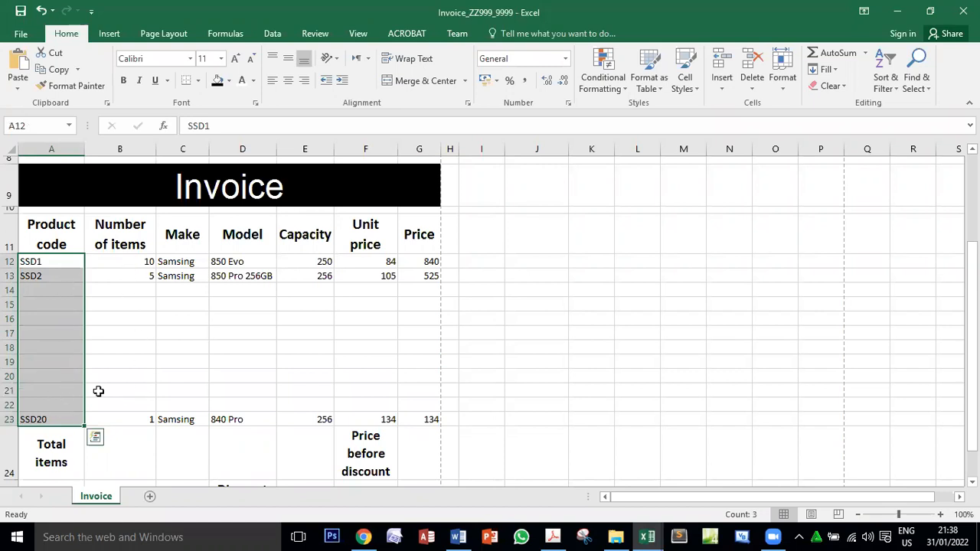
- Read task 5 in the exam paper in Acrobat and locate cell B24 for the total number of items ordered in Excel
{"action": "left_click", "coordinate": [552, 537]}
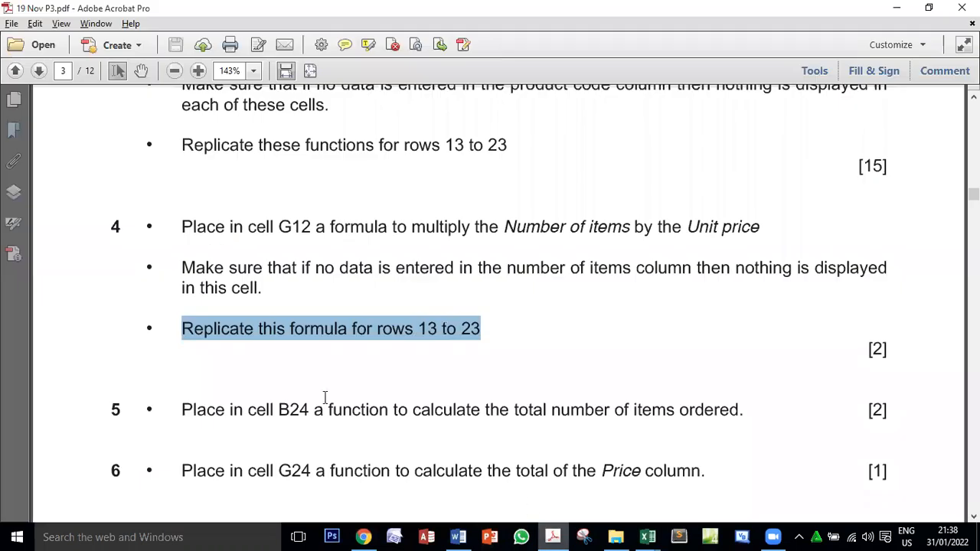
{"action": "scroll", "coordinate": [148, 341], "scroll_direction": "down", "scroll_amount": 3}
{"action": "double_click", "coordinate": [291, 272]}
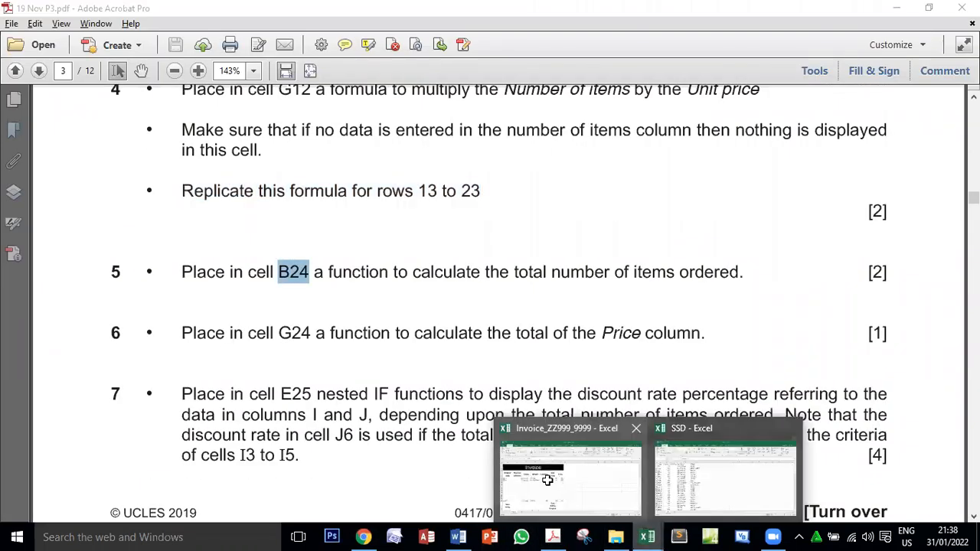
{"action": "left_click", "coordinate": [548, 480]}
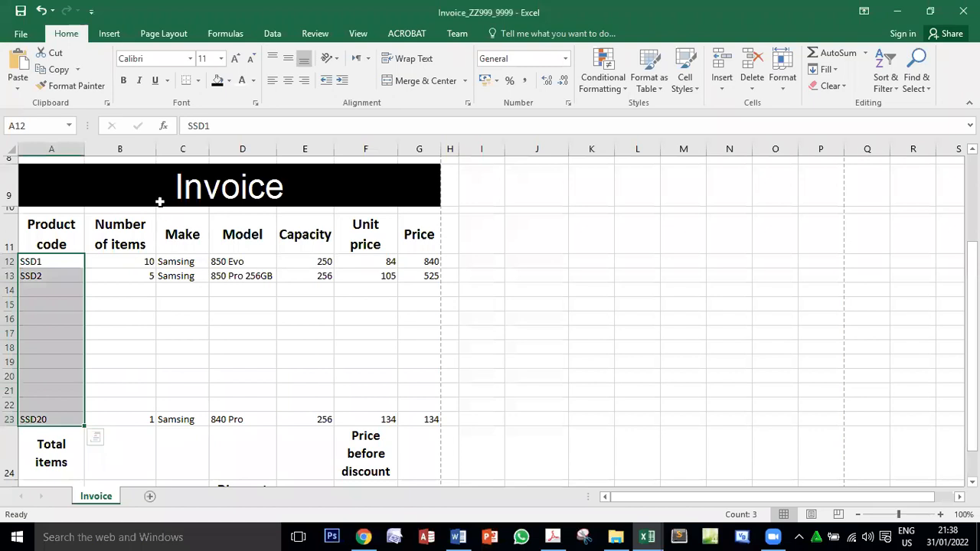
{"action": "left_click", "coordinate": [116, 453]}
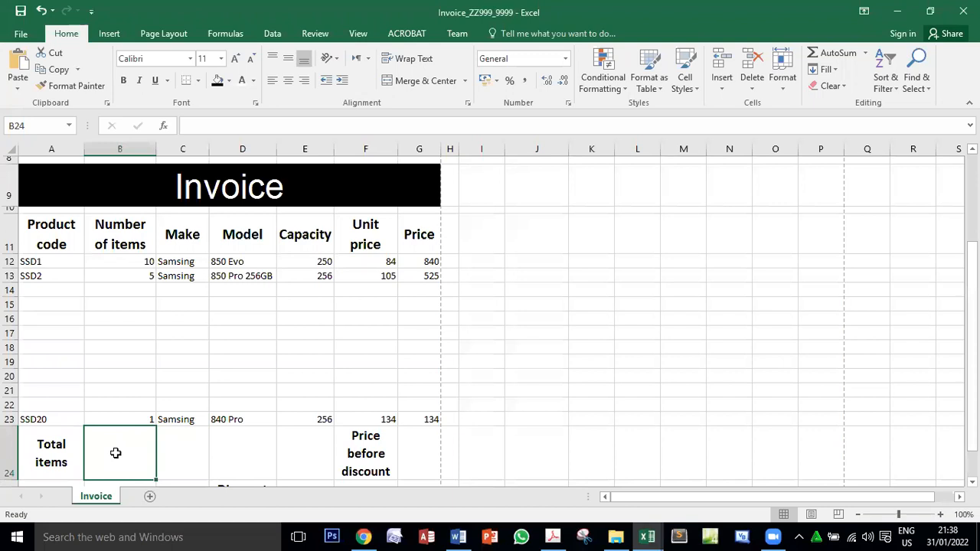
{"action": "key", "text": "alt+Tab"}
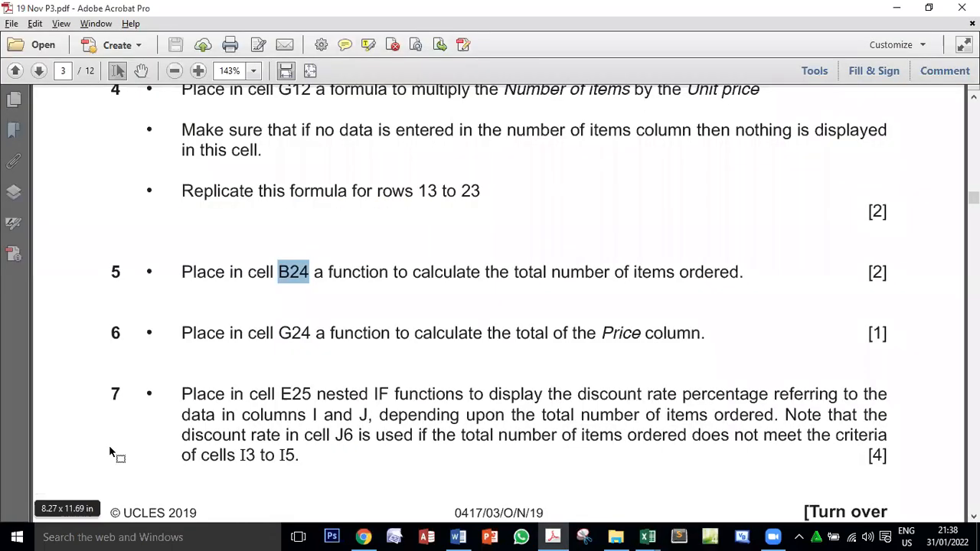
{"action": "left_click_drag", "start_coordinate": [513, 272], "coordinate": [707, 275]}
{"action": "key", "text": "alt+Tab"}
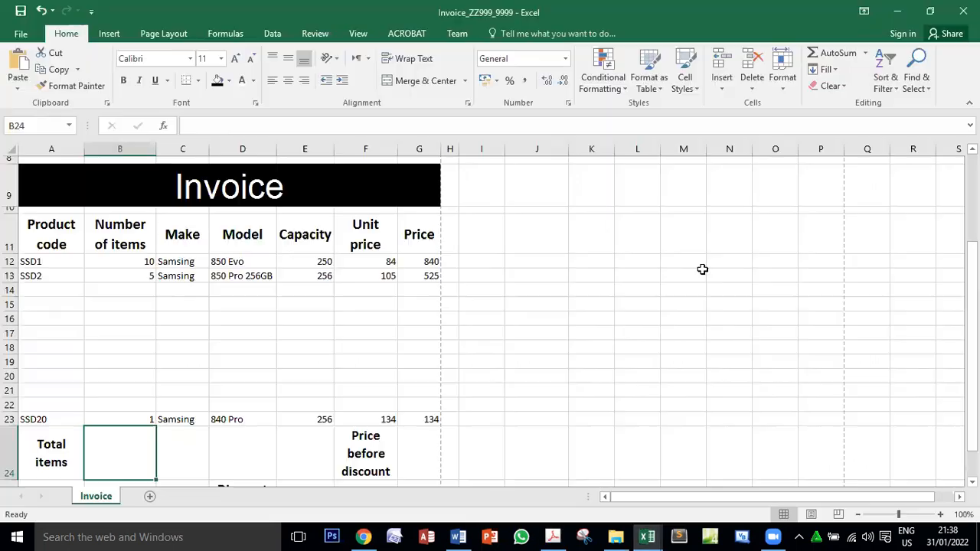
- Examine the Number of items entries in B12:B23 and the Total items cell below them
{"action": "left_click", "coordinate": [126, 262]}
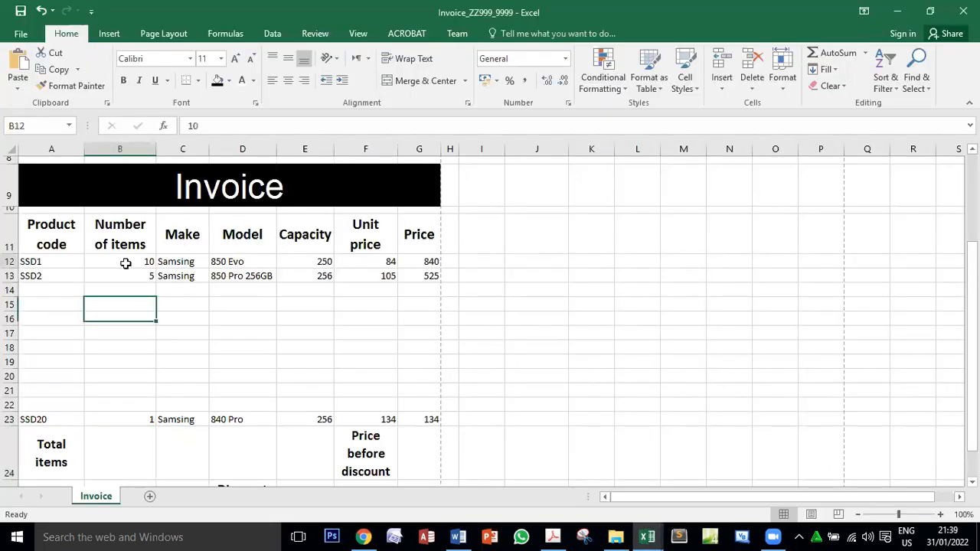
{"action": "left_click", "coordinate": [123, 277]}
{"action": "left_click", "coordinate": [123, 317]}
{"action": "left_click", "coordinate": [126, 421]}
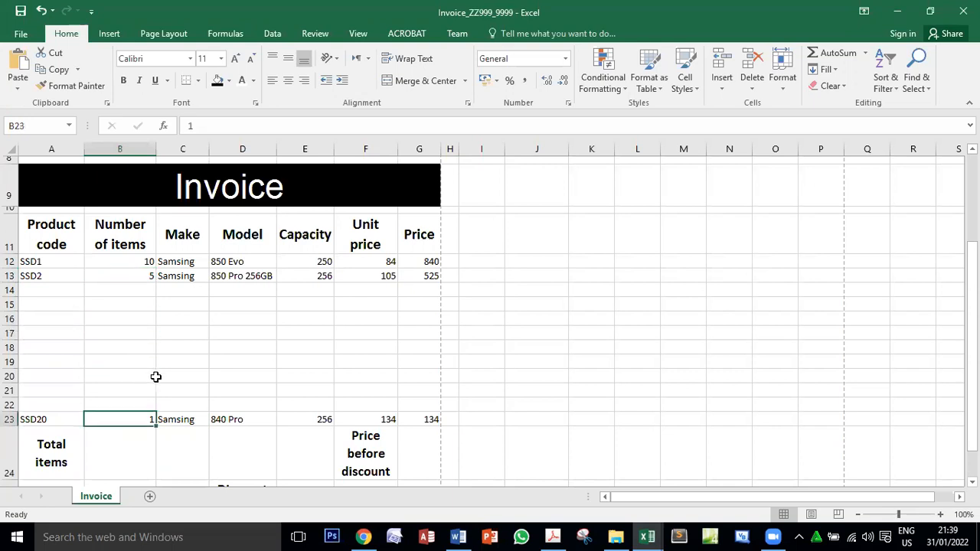
{"action": "scroll", "coordinate": [114, 408], "scroll_direction": "down", "scroll_amount": 1}
{"action": "left_click", "coordinate": [114, 408]}
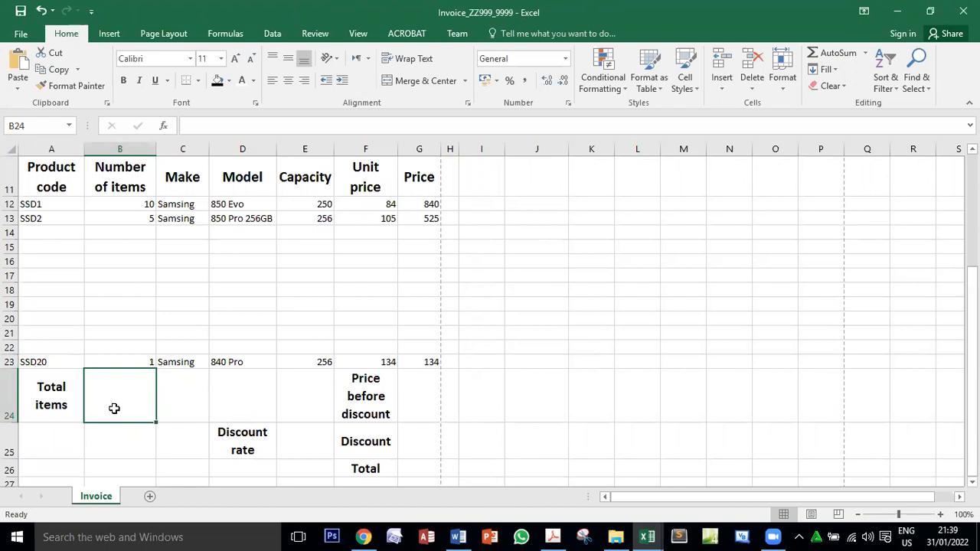
{"action": "left_click_drag", "start_coordinate": [119, 201], "coordinate": [118, 364]}
- Insert a SUM function in cell B24 that totals the Number of items range B12:B23
{"action": "left_click", "coordinate": [113, 399]}
{"action": "left_click", "coordinate": [163, 126]}
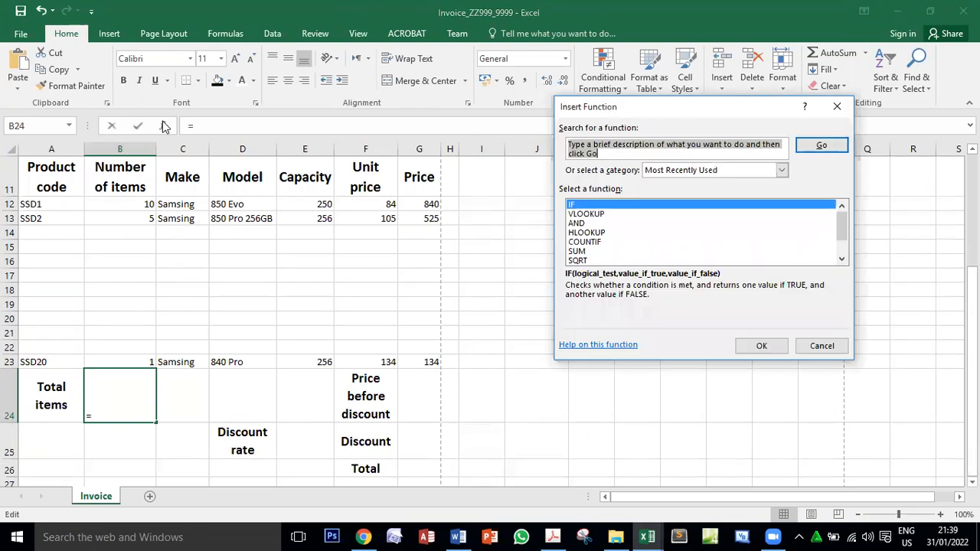
{"action": "left_click", "coordinate": [588, 254]}
{"action": "left_click", "coordinate": [757, 346]}
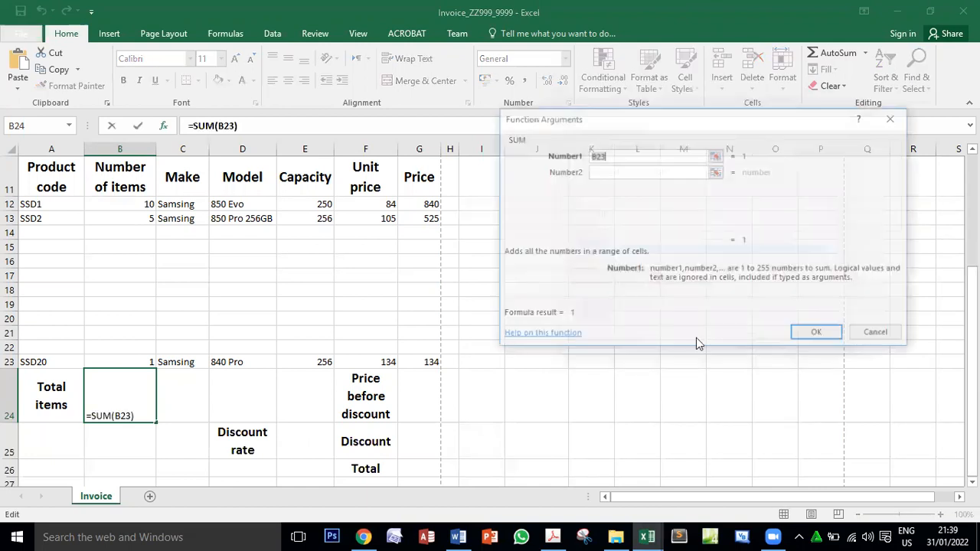
{"action": "left_click_drag", "start_coordinate": [133, 205], "coordinate": [128, 358]}
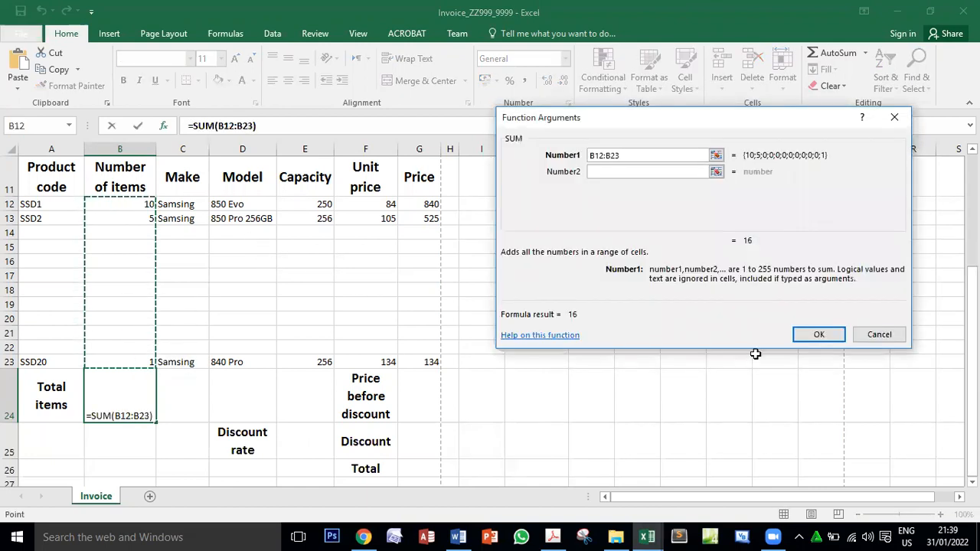
{"action": "left_click", "coordinate": [816, 334]}
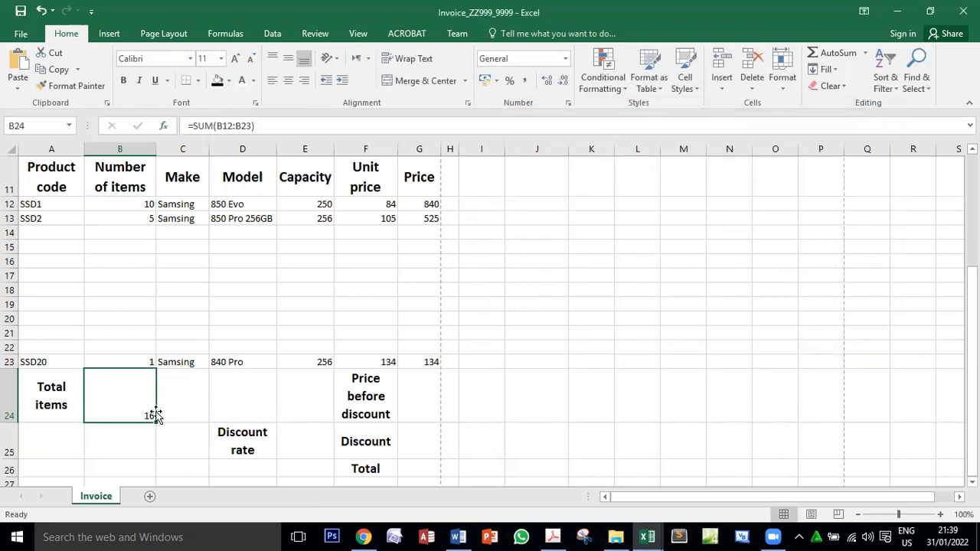
- Read task 6 in the exam paper in Acrobat and locate cell G24 and the Price range G12:G23 in Excel
{"action": "left_click", "coordinate": [552, 536]}
{"action": "double_click", "coordinate": [293, 334]}
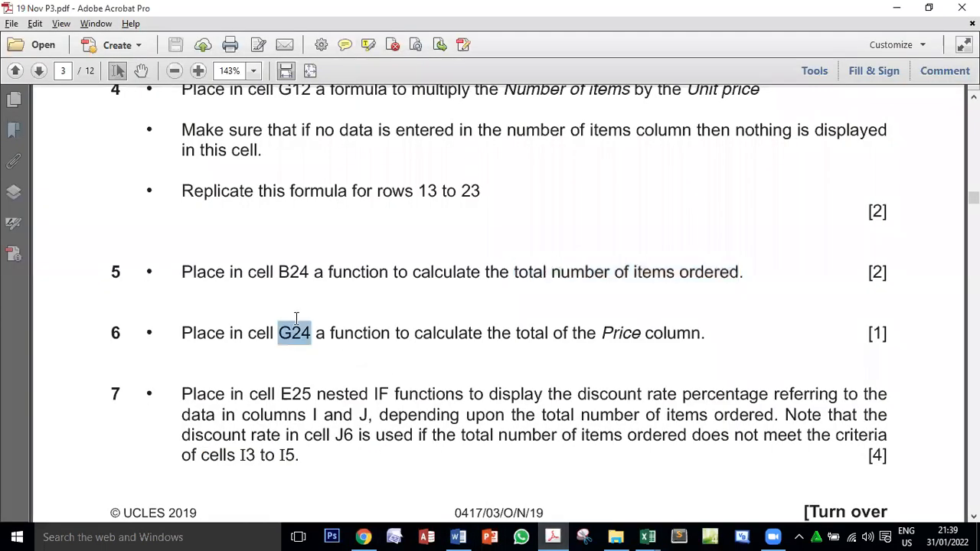
{"action": "key", "text": "alt+Tab"}
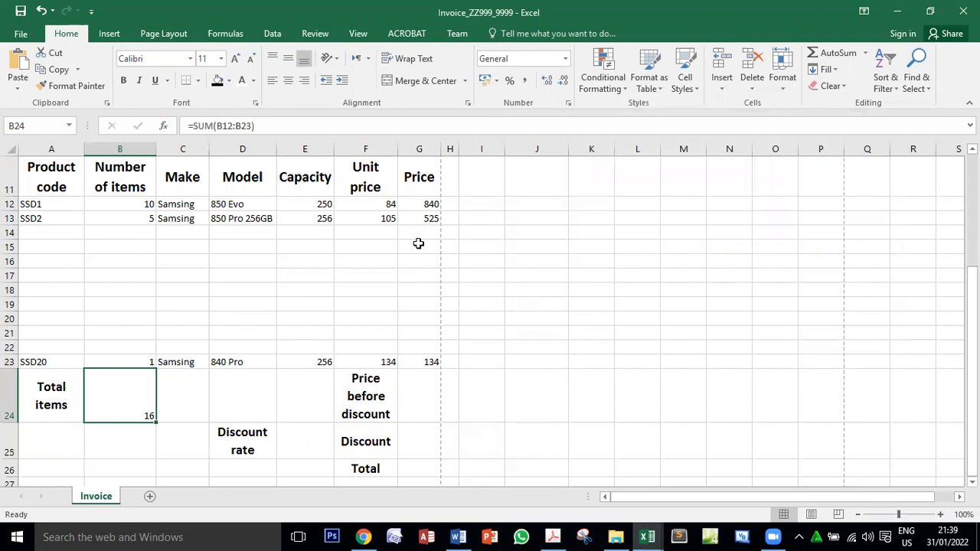
{"action": "left_click", "coordinate": [417, 385]}
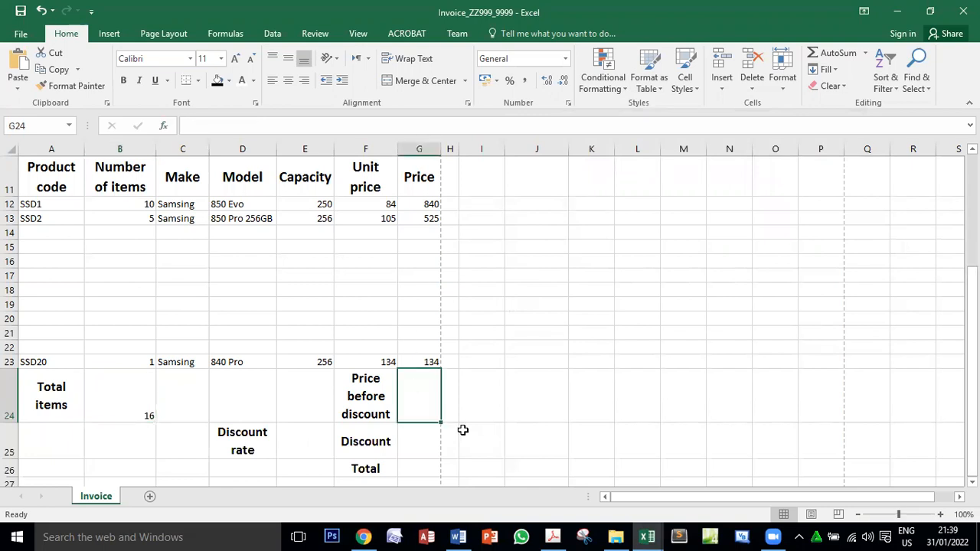
{"action": "key", "text": "alt+Tab"}
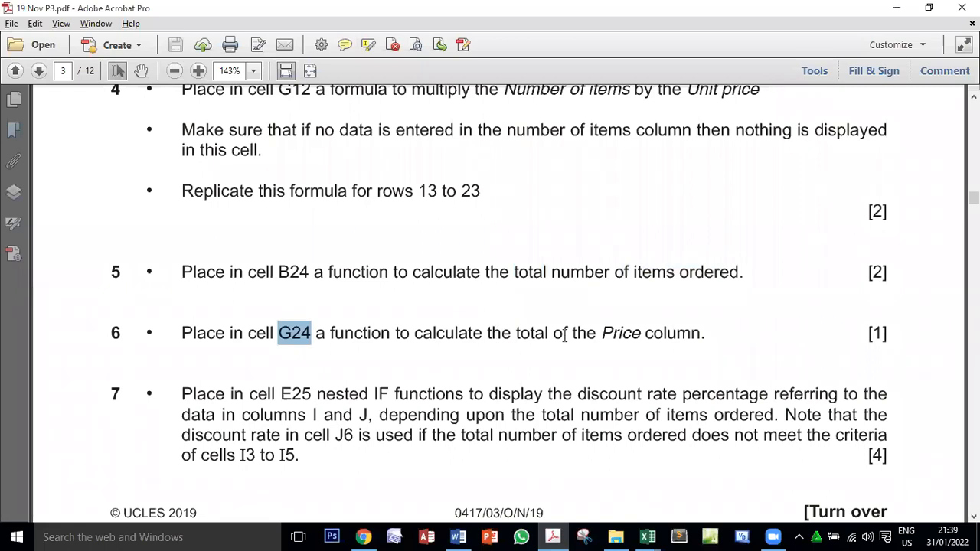
{"action": "key", "text": "alt+Tab"}
{"action": "left_click_drag", "start_coordinate": [433, 205], "coordinate": [414, 363]}
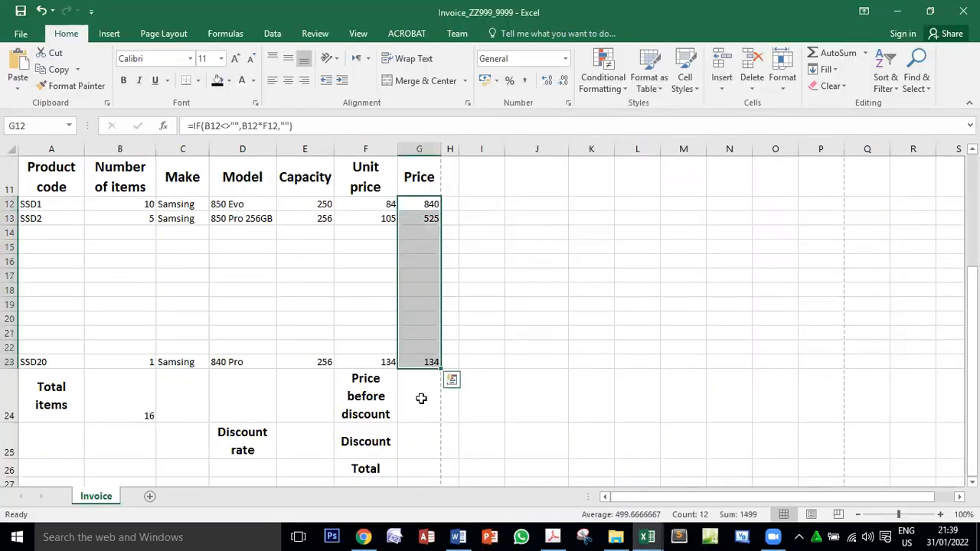
- Insert a SUM function in cell G24 that totals the Price range G12:G23, and open the formula for checking
{"action": "left_click", "coordinate": [419, 396]}
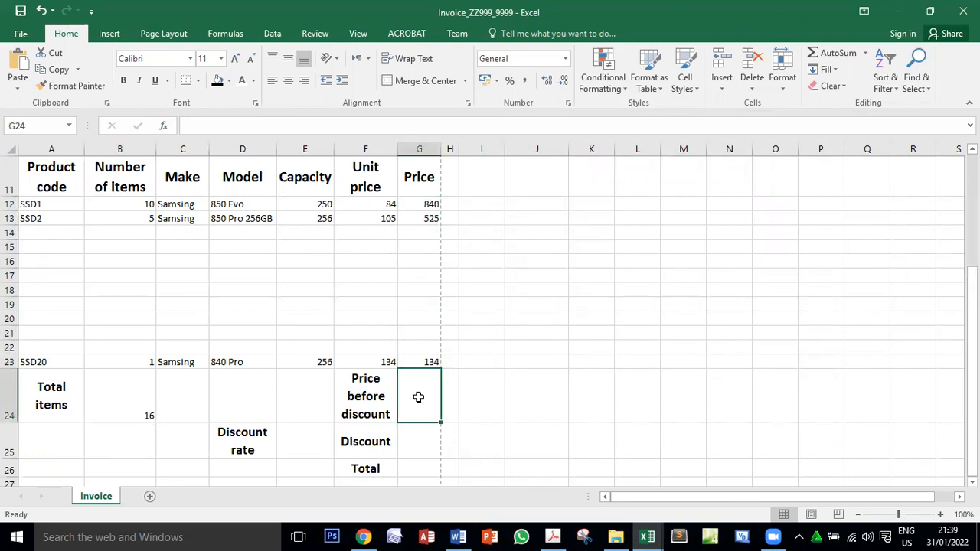
{"action": "left_click", "coordinate": [164, 125]}
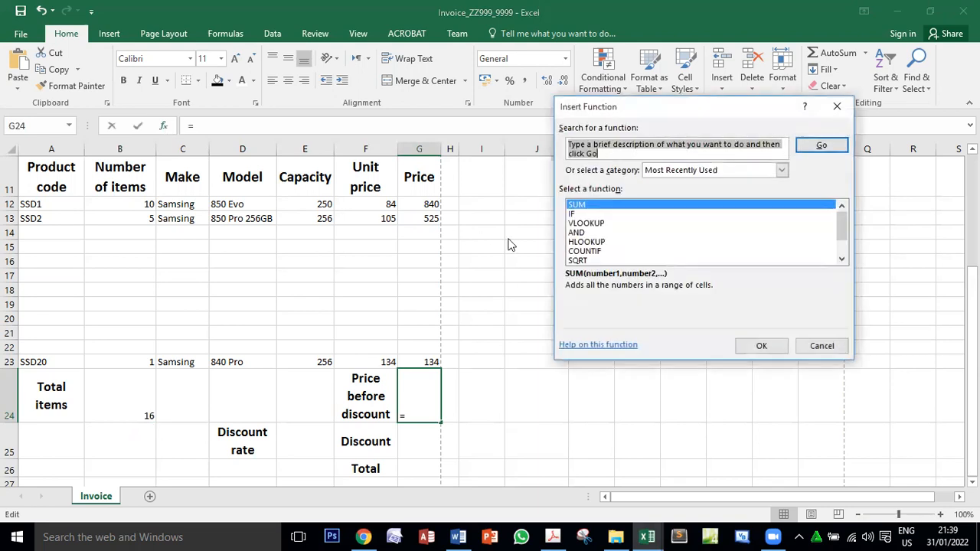
{"action": "left_click", "coordinate": [596, 206]}
{"action": "left_click", "coordinate": [761, 345]}
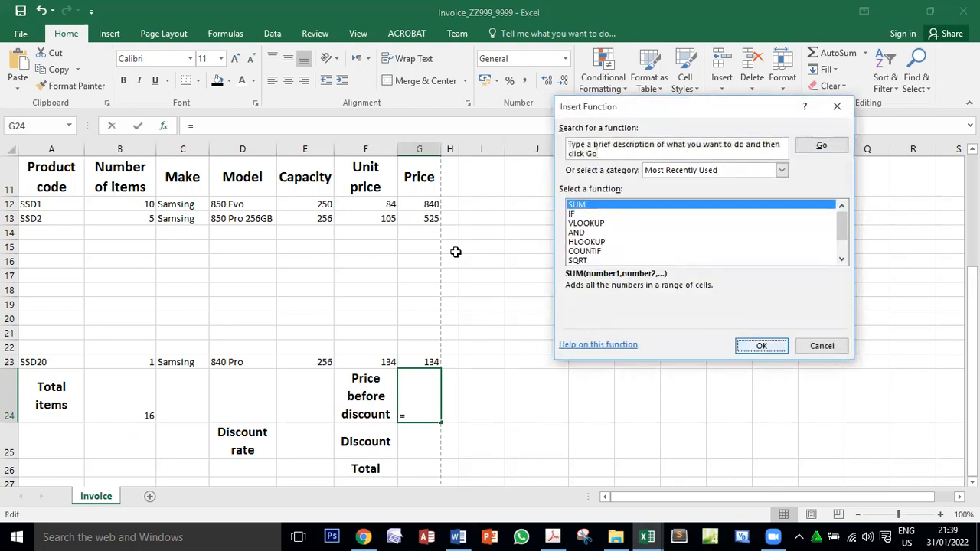
{"action": "left_click_drag", "start_coordinate": [426, 203], "coordinate": [425, 360]}
{"action": "left_click", "coordinate": [819, 338]}
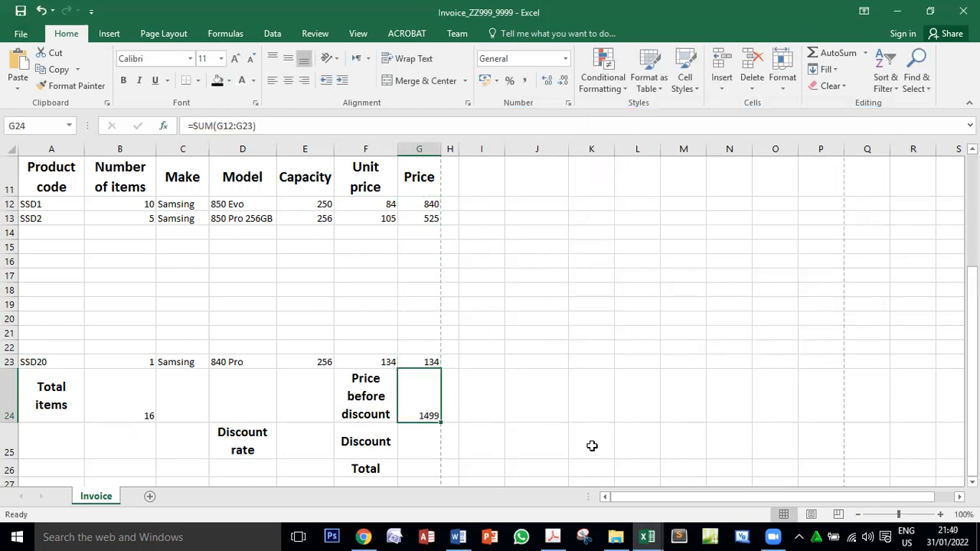
{"action": "double_click", "coordinate": [428, 401]}
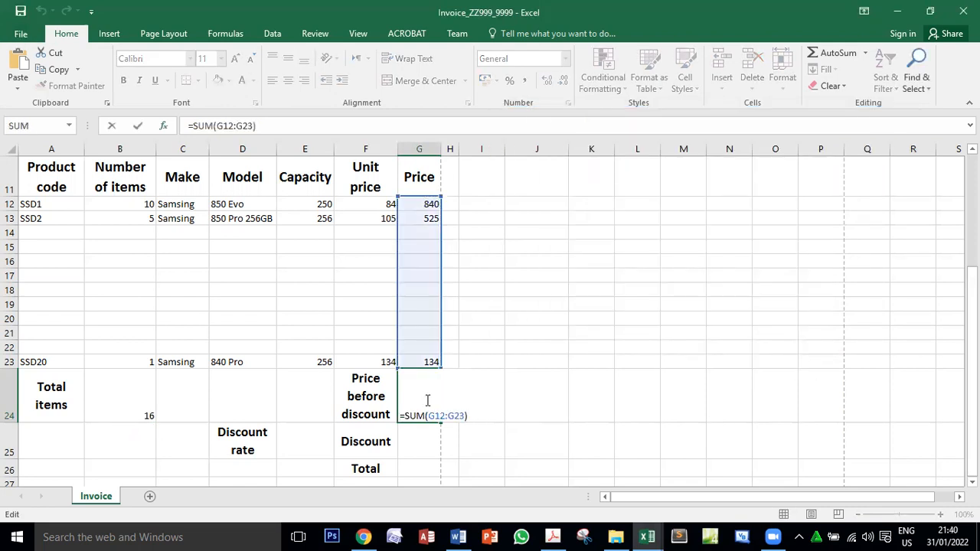
- Close the G24 formula check and read task 7 on the nested IF discount rate in the exam paper in Acrobat
{"action": "key", "text": "Return"}
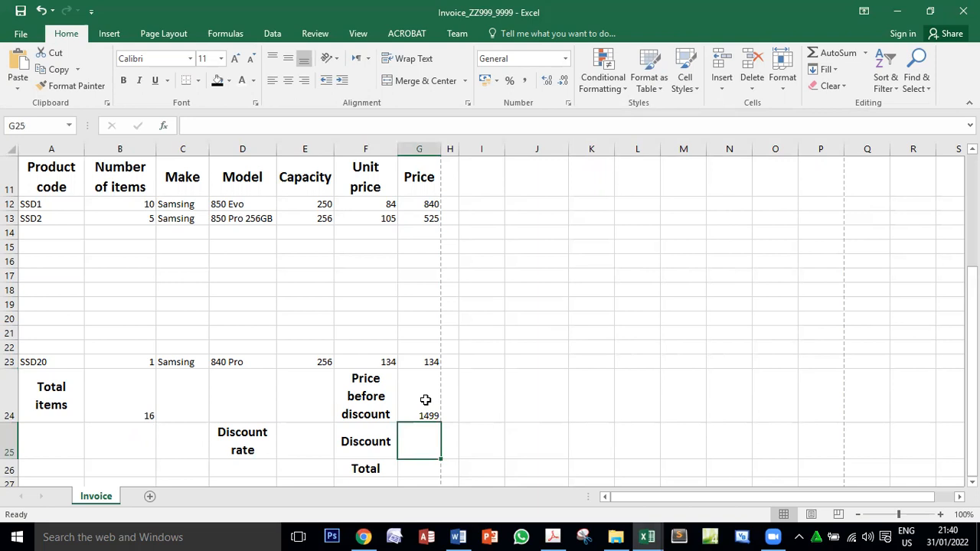
{"action": "key", "text": "alt+Tab"}
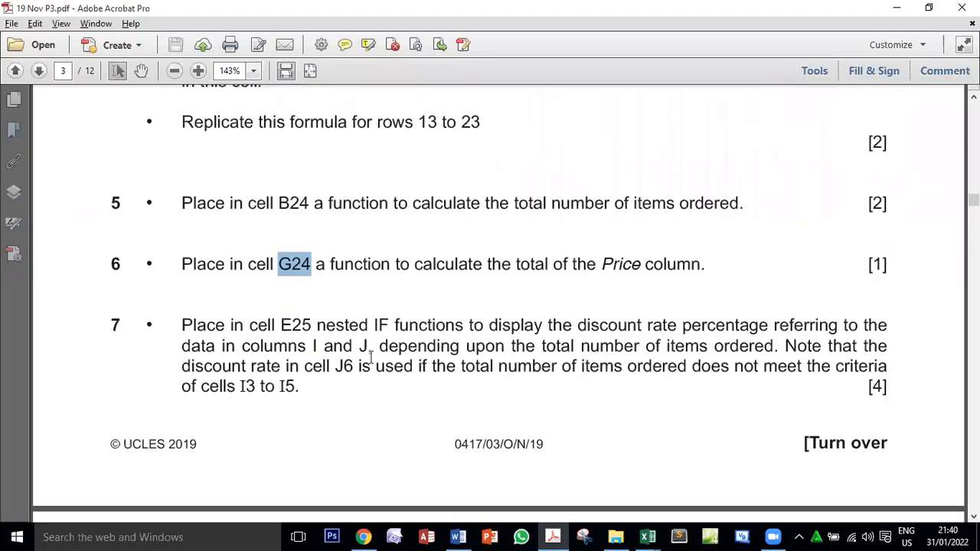
{"action": "left_click_drag", "start_coordinate": [890, 391], "coordinate": [849, 388]}
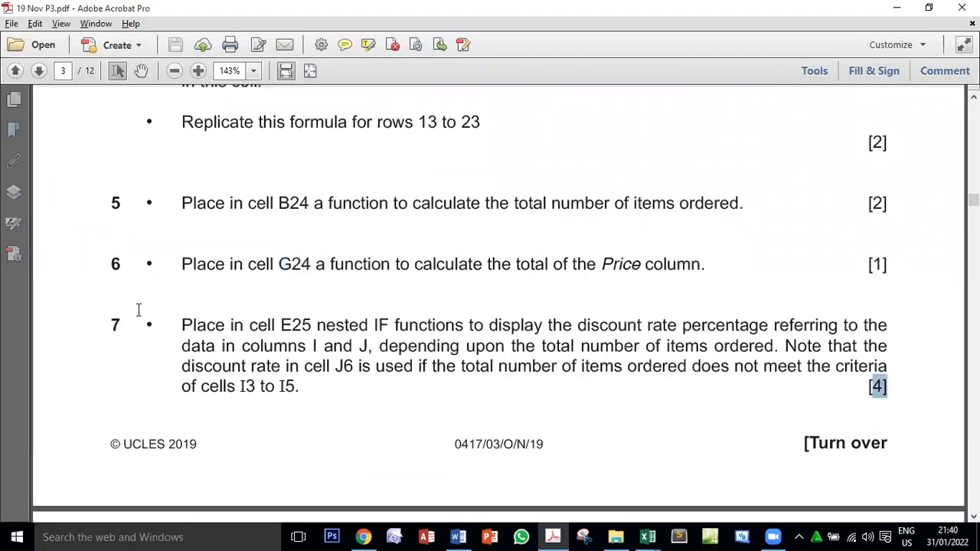
{"action": "left_click_drag", "start_coordinate": [160, 318], "coordinate": [772, 382]}
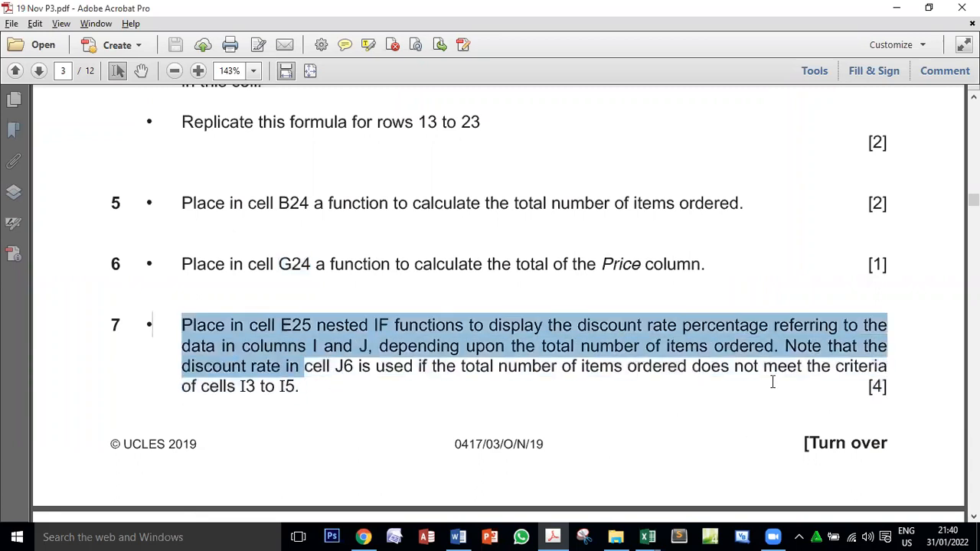
{"action": "left_click", "coordinate": [888, 392]}
{"action": "left_click_drag", "start_coordinate": [889, 391], "coordinate": [867, 388]}
{"action": "scroll", "coordinate": [246, 307], "scroll_direction": "down", "scroll_amount": 2}
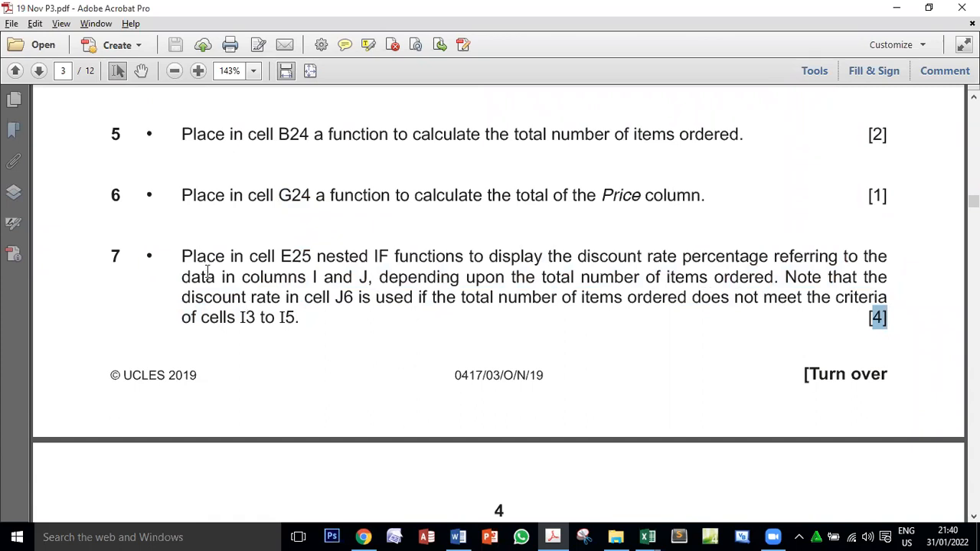
- Identify cell E25 in the task 7 wording and select that cell beside the Discount rate label in Excel
{"action": "double_click", "coordinate": [291, 253]}
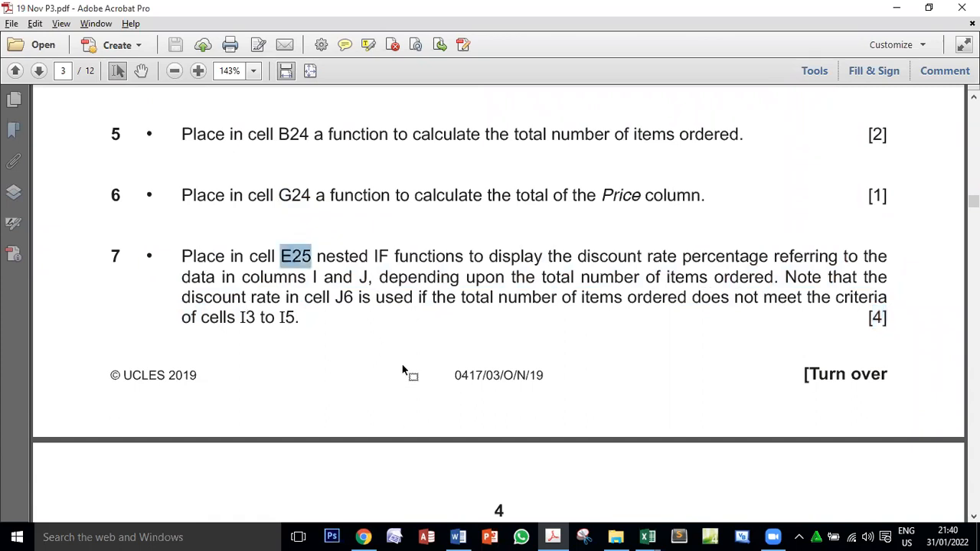
{"action": "key", "text": "alt+Tab"}
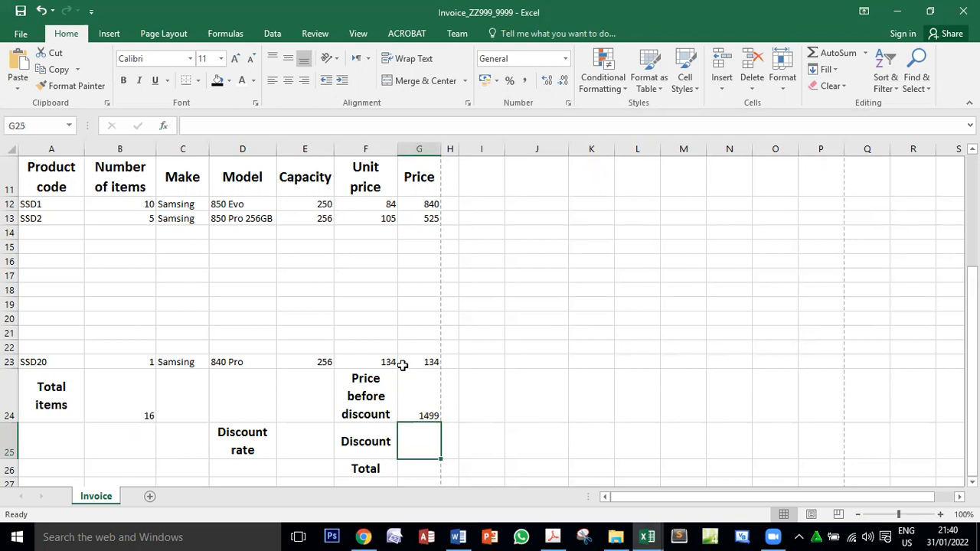
{"action": "left_click", "coordinate": [289, 438]}
{"action": "scroll", "coordinate": [353, 397], "scroll_direction": "down", "scroll_amount": 1}
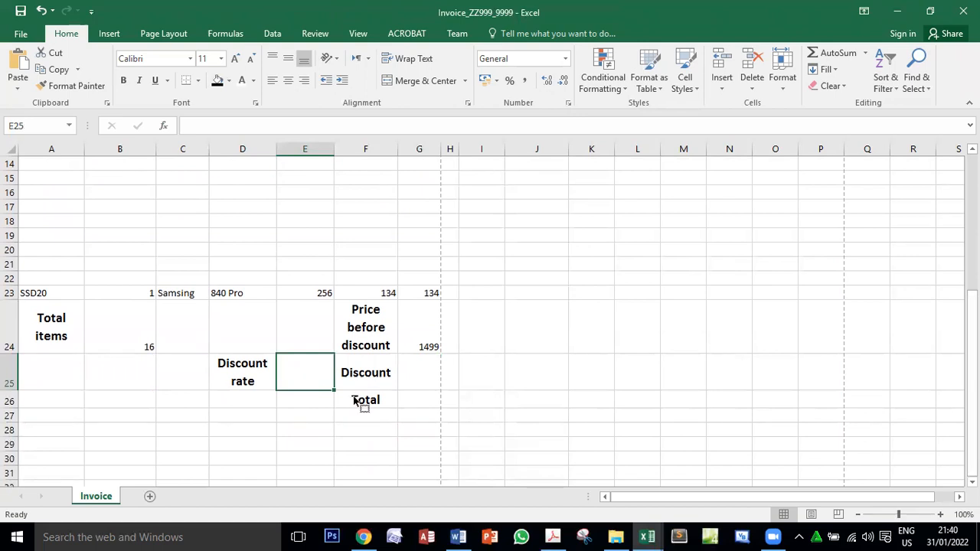
- Read the task 7 wording in Acrobat on nested IF functions, the discount rate percentage and columns I and J
{"action": "key", "text": "alt+Tab"}
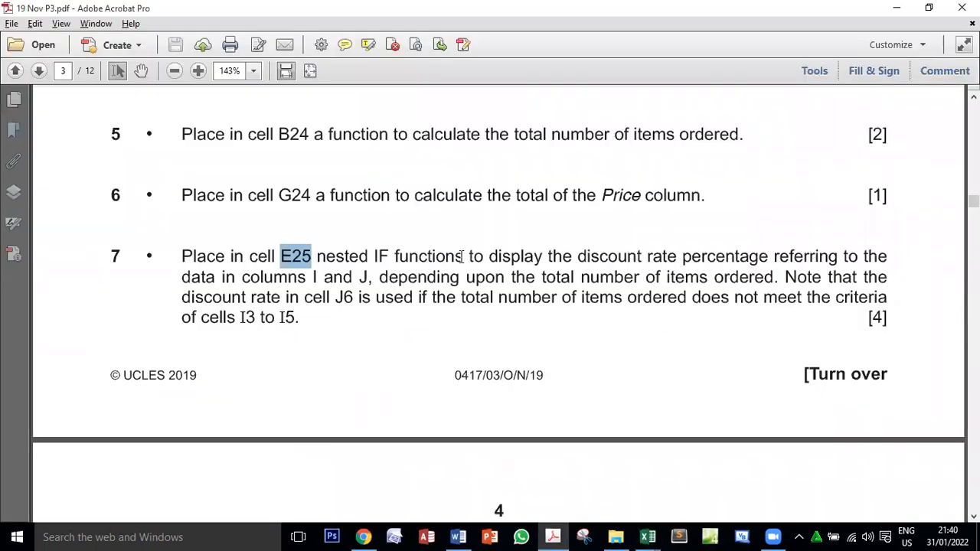
{"action": "left_click_drag", "start_coordinate": [463, 256], "coordinate": [318, 259]}
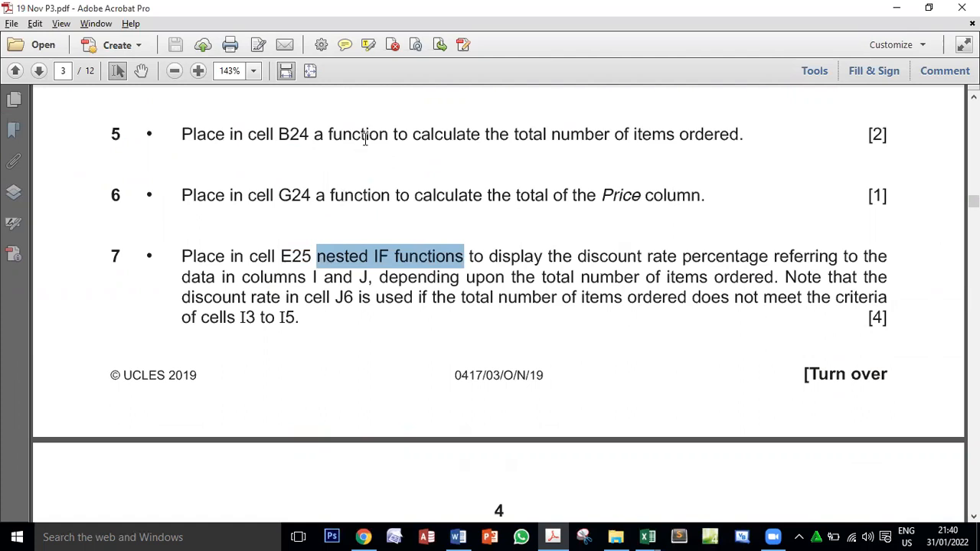
{"action": "left_click_drag", "start_coordinate": [584, 251], "coordinate": [764, 261]}
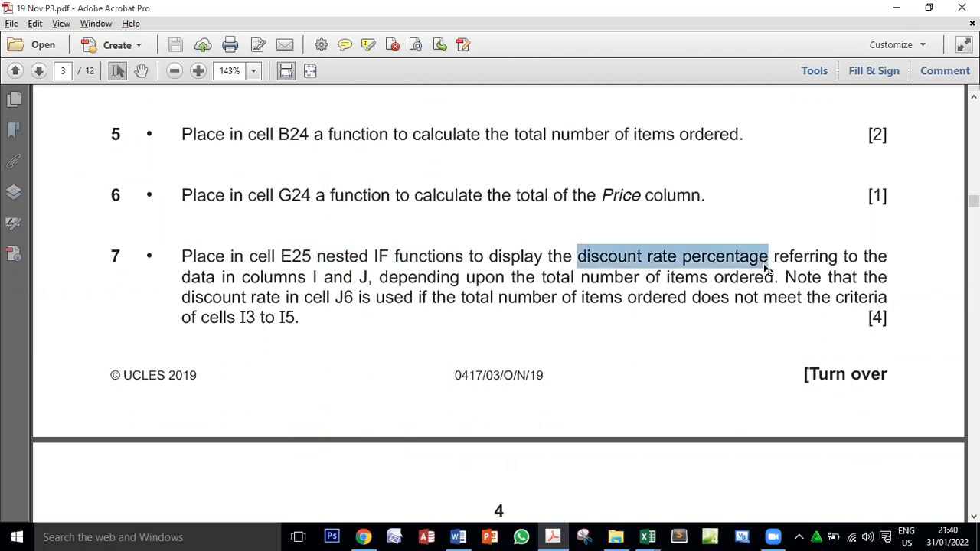
{"action": "key", "text": "alt+Tab"}
{"action": "key", "text": "alt+Tab"}
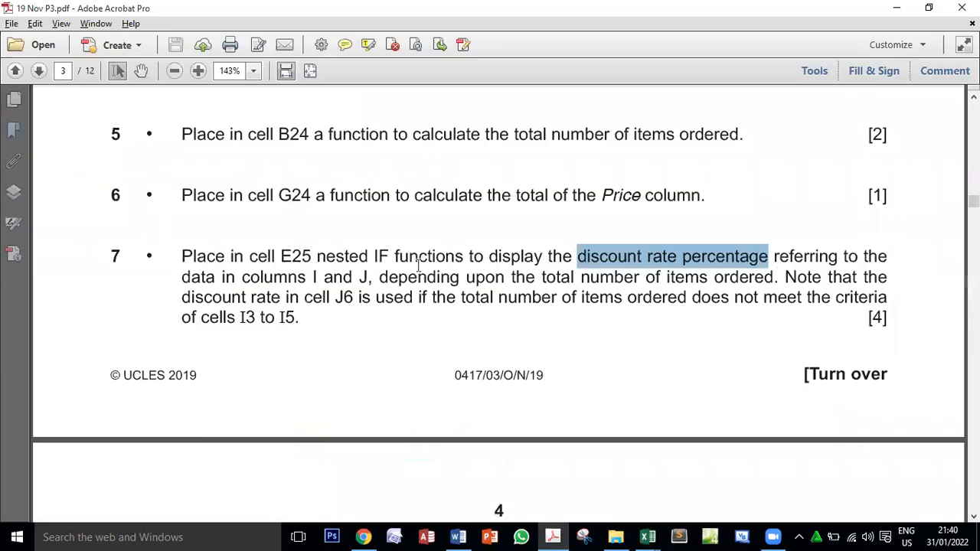
{"action": "left_click_drag", "start_coordinate": [248, 276], "coordinate": [364, 272]}
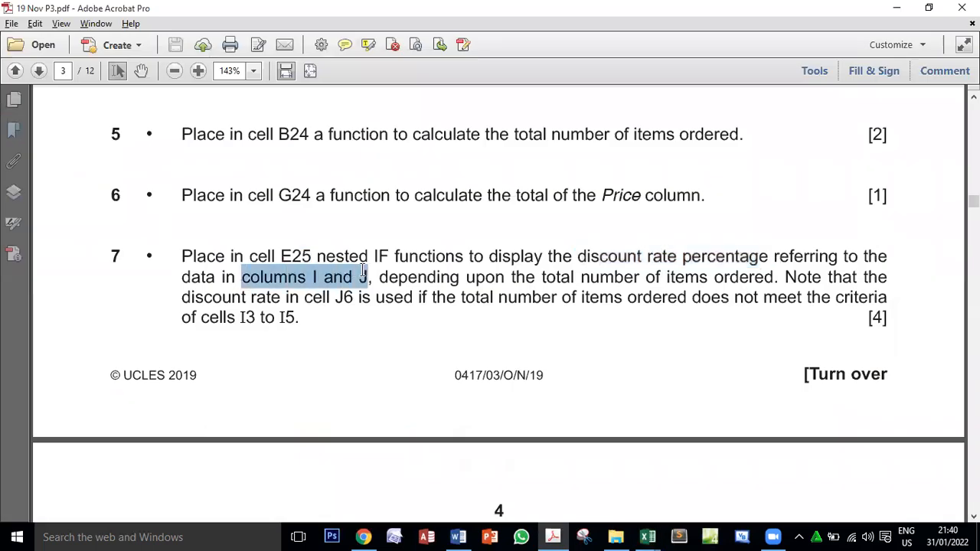
- Examine the Less than and Discount rate columns I and J of the invoice sheet in Excel
{"action": "key", "text": "alt+Tab"}
{"action": "scroll", "coordinate": [571, 313], "scroll_direction": "up", "scroll_amount": 7}
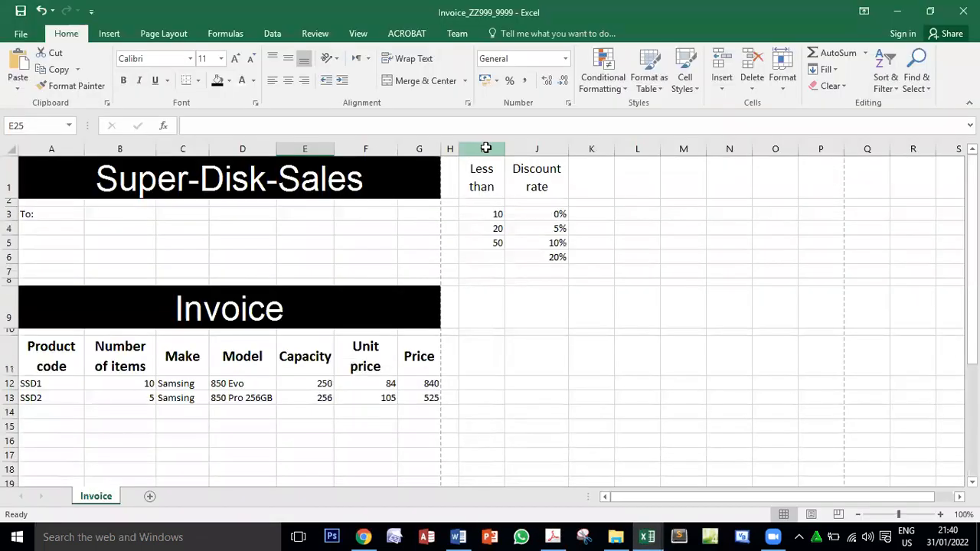
{"action": "left_click_drag", "start_coordinate": [483, 148], "coordinate": [534, 149]}
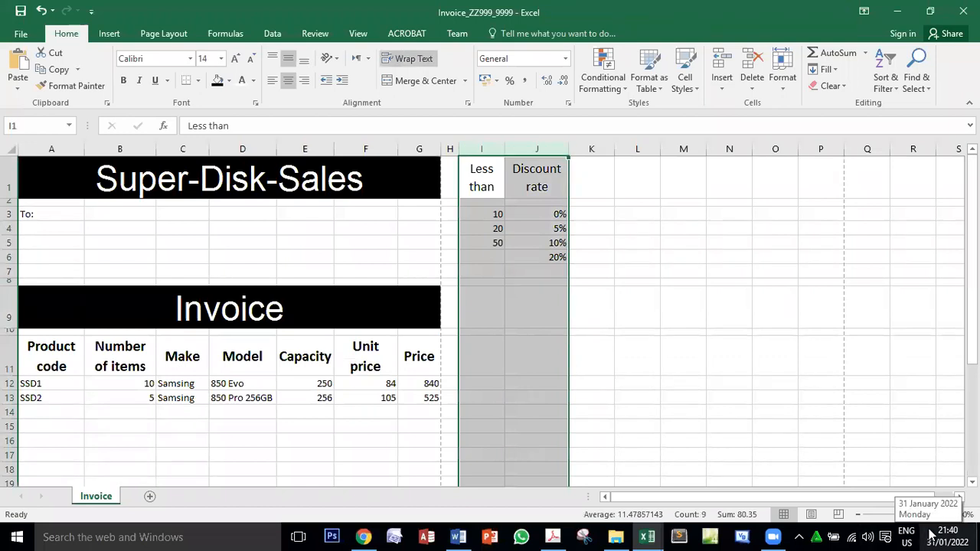
- Read the total number of items condition of task 7 in Acrobat and locate Total items cell B24 in Excel
{"action": "key", "text": "alt+Tab"}
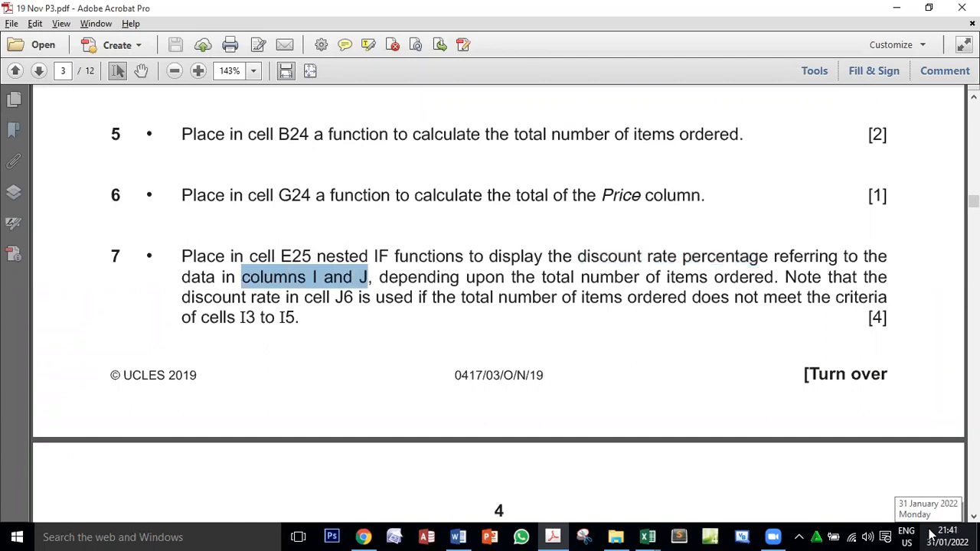
{"action": "left_click_drag", "start_coordinate": [380, 277], "coordinate": [733, 278]}
{"action": "key", "text": "alt+Tab"}
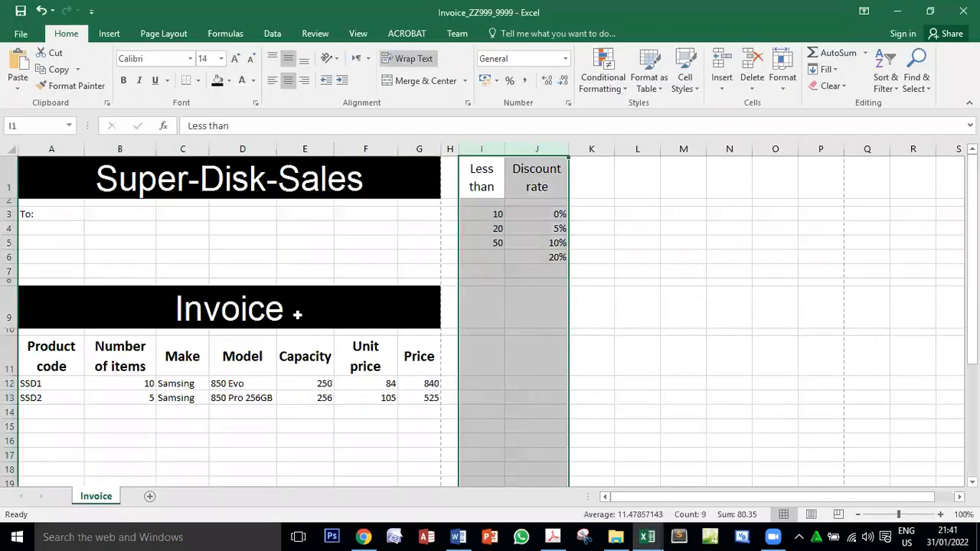
{"action": "scroll", "coordinate": [298, 317], "scroll_direction": "down", "scroll_amount": 5}
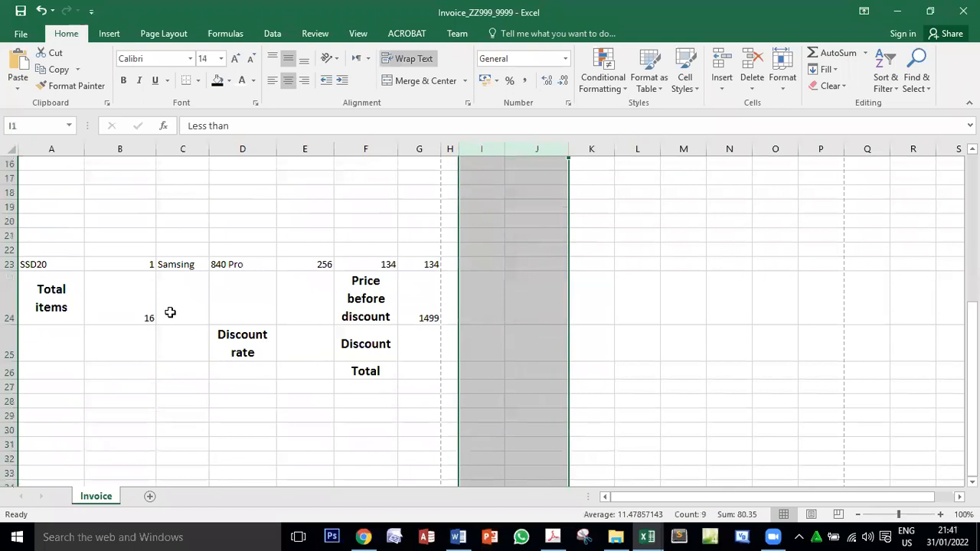
{"action": "left_click", "coordinate": [124, 304]}
{"action": "scroll", "coordinate": [124, 304], "scroll_direction": "up", "scroll_amount": 1}
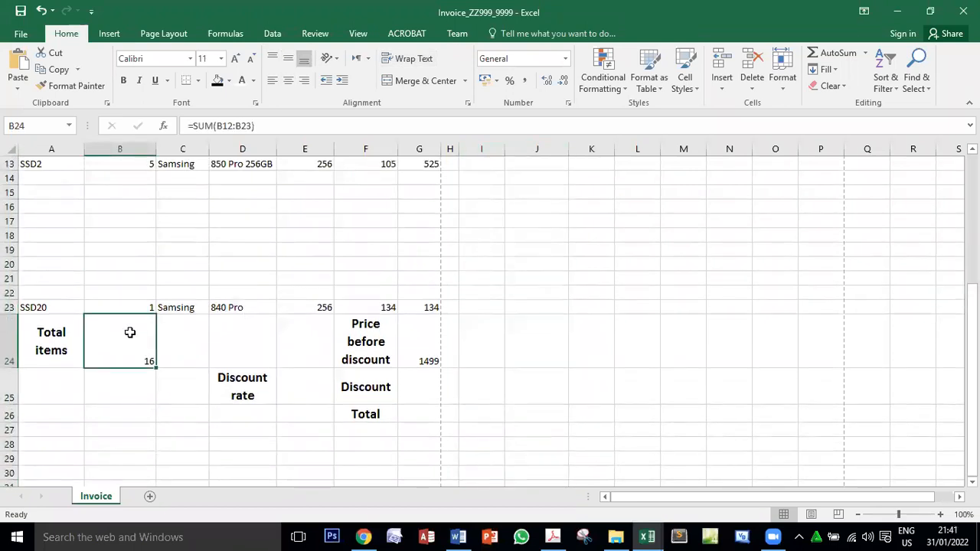
- Recheck the task 7 condition in Acrobat and compare Total items in B24 with threshold I3 and discount rate J3 in Excel
{"action": "key", "text": "alt+Tab"}
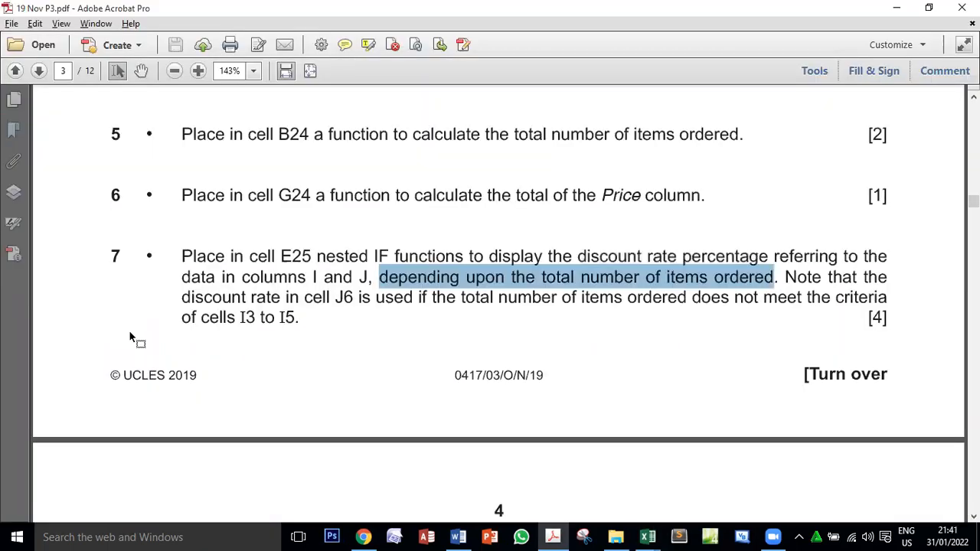
{"action": "key", "text": "alt+Tab"}
{"action": "scroll", "coordinate": [545, 375], "scroll_direction": "up", "scroll_amount": 2}
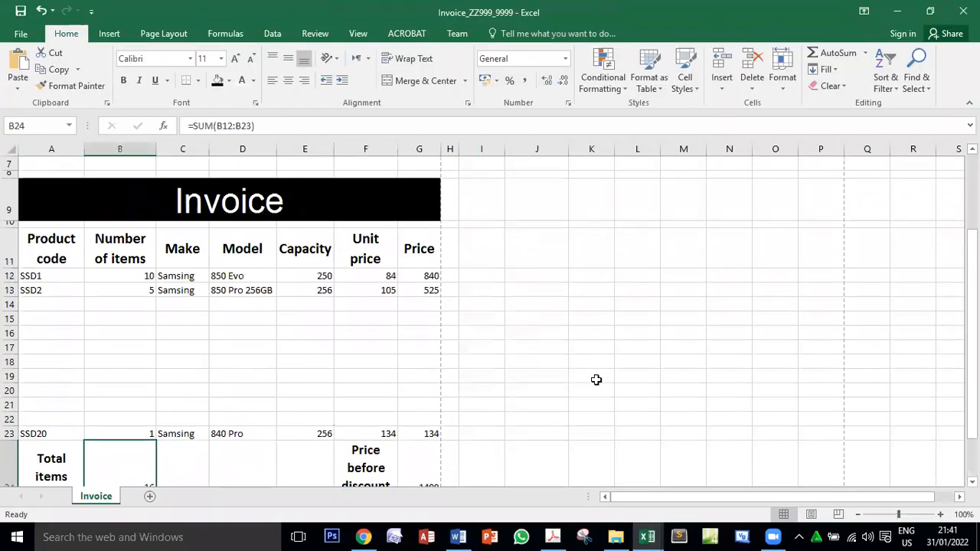
{"action": "scroll", "coordinate": [640, 381], "scroll_direction": "up", "scroll_amount": 3}
{"action": "scroll", "coordinate": [640, 380], "scroll_direction": "down", "scroll_amount": 2}
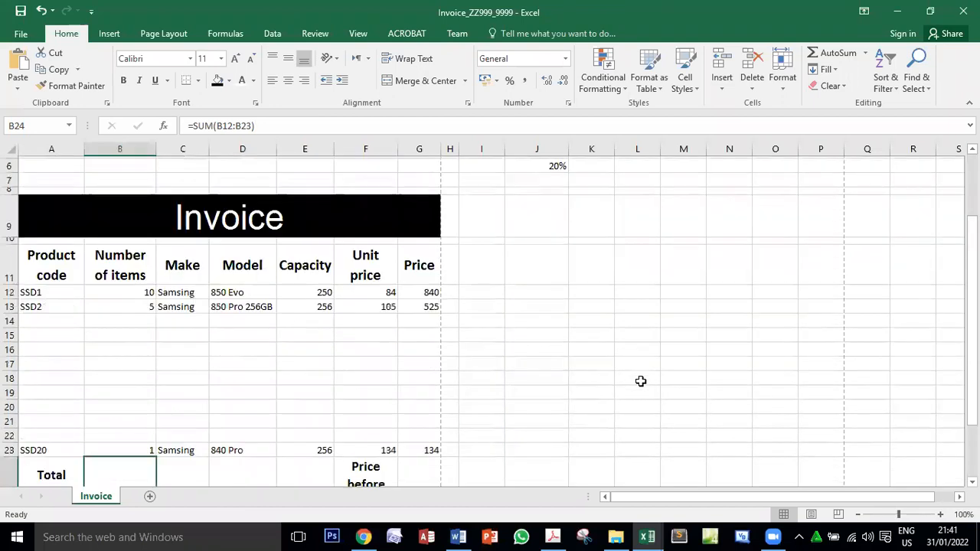
{"action": "scroll", "coordinate": [640, 382], "scroll_direction": "down", "scroll_amount": 2}
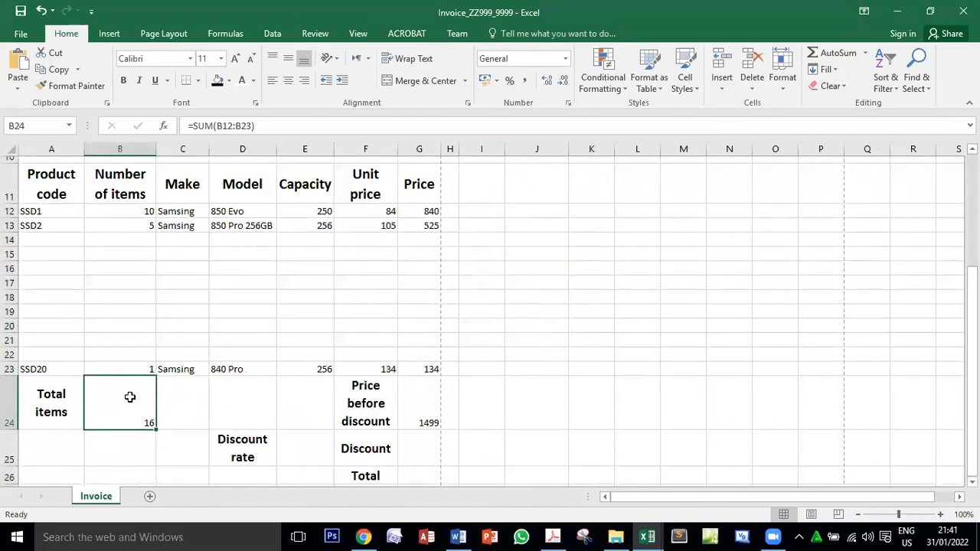
{"action": "scroll", "coordinate": [352, 391], "scroll_direction": "up", "scroll_amount": 3}
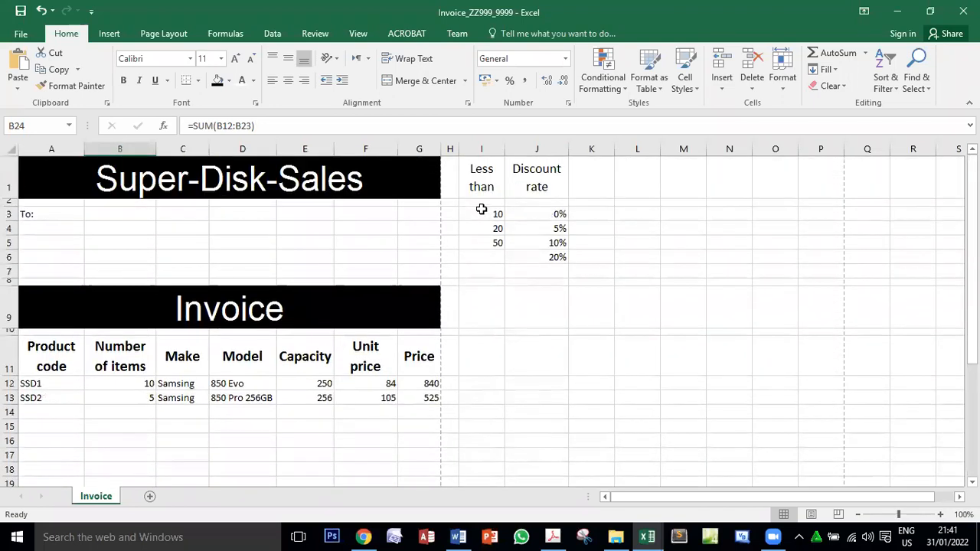
{"action": "left_click", "coordinate": [481, 212]}
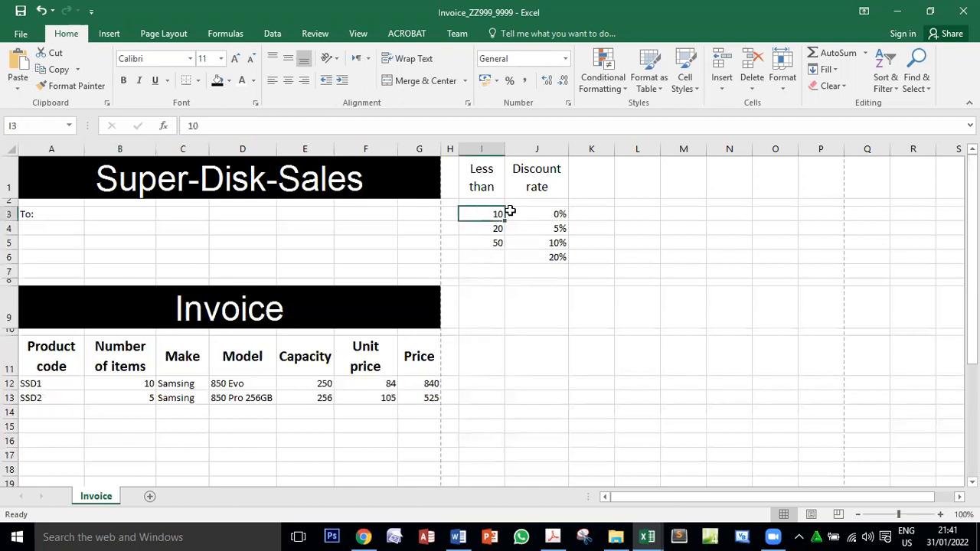
{"action": "left_click", "coordinate": [544, 212]}
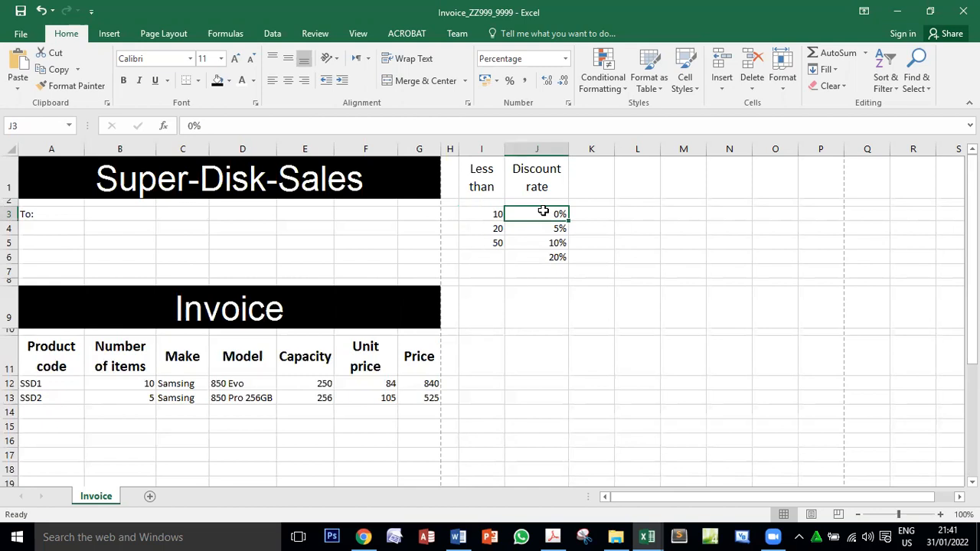
{"action": "scroll", "coordinate": [196, 405], "scroll_direction": "down", "scroll_amount": 4}
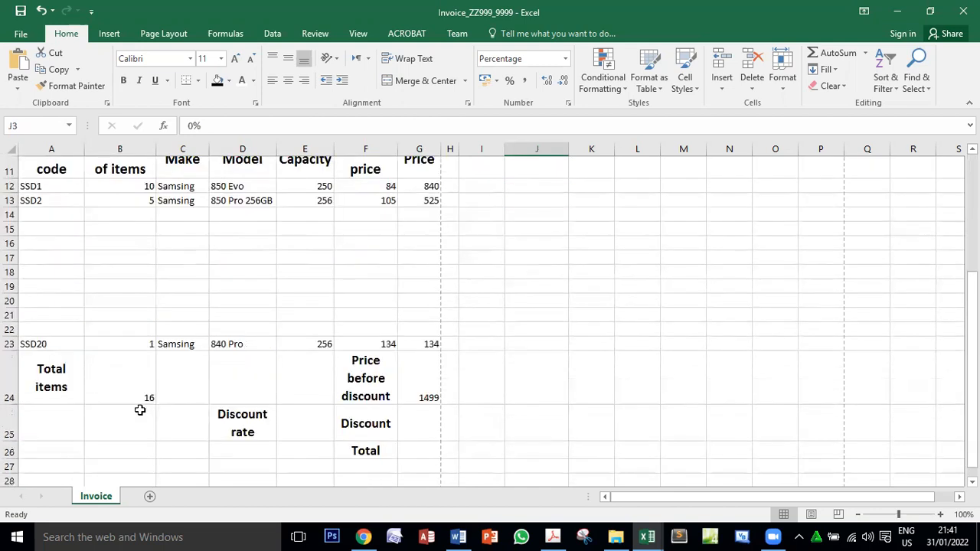
{"action": "scroll", "coordinate": [394, 366], "scroll_direction": "up", "scroll_amount": 3}
{"action": "scroll", "coordinate": [393, 367], "scroll_direction": "up", "scroll_amount": 1}
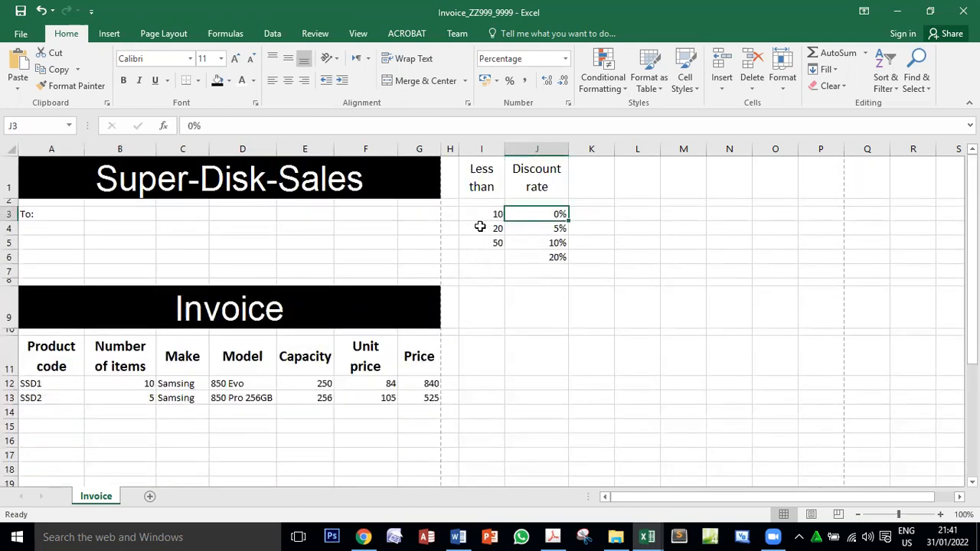
- Compare Total items in B24 with the second threshold in I4 and its discount rate in J4
{"action": "left_click", "coordinate": [480, 227]}
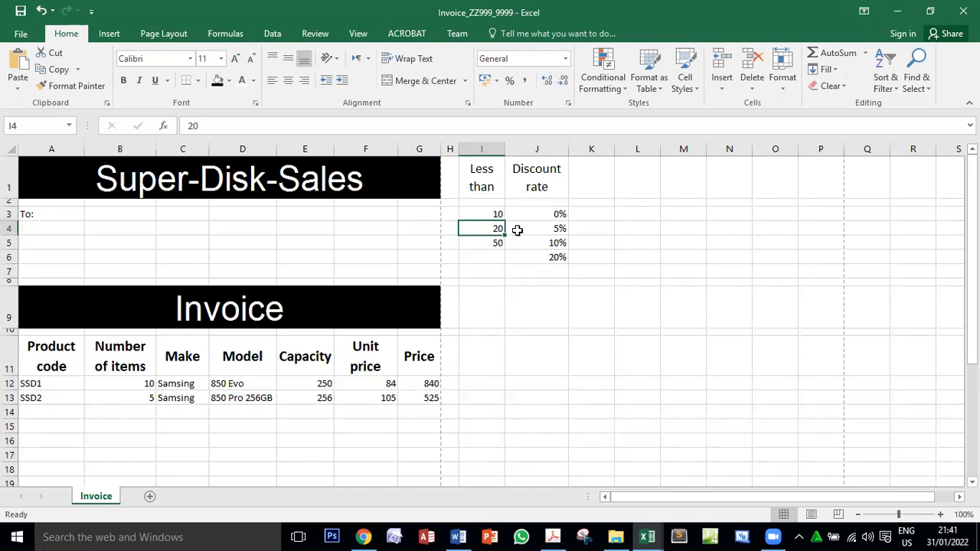
{"action": "left_click", "coordinate": [545, 228]}
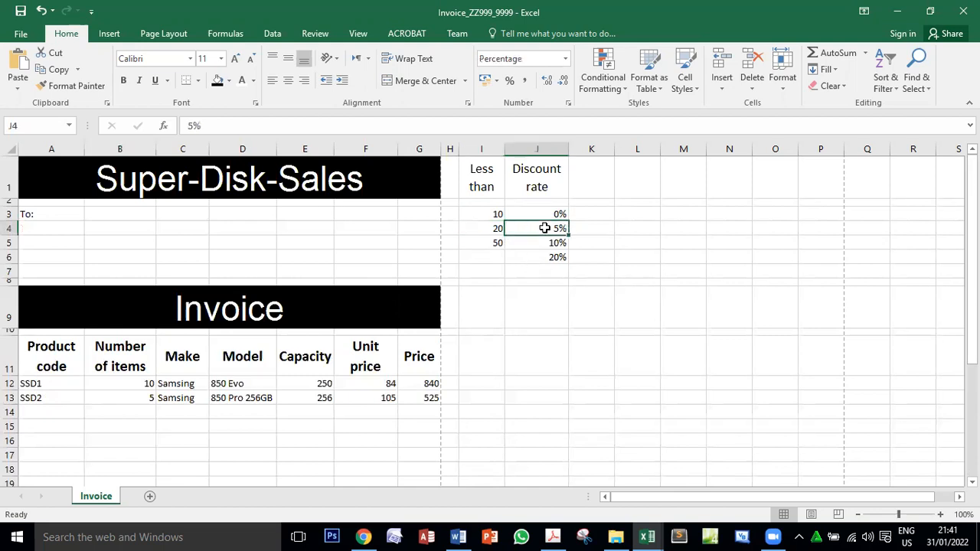
{"action": "scroll", "coordinate": [350, 316], "scroll_direction": "down", "scroll_amount": 3}
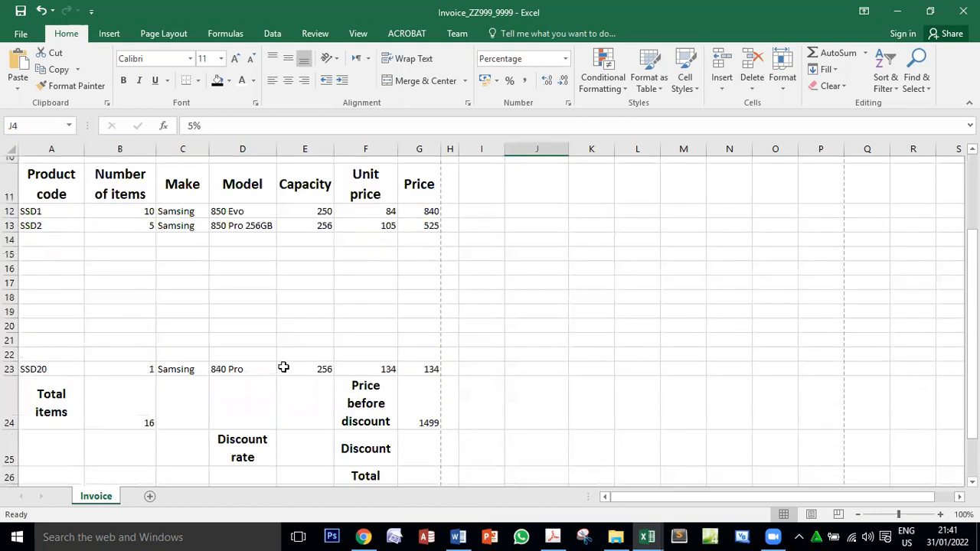
{"action": "left_click", "coordinate": [138, 421]}
- Examine the third threshold in I5 with its discount rate in J5, and the fallback discount rate in J6
{"action": "scroll", "coordinate": [466, 374], "scroll_direction": "up", "scroll_amount": 3}
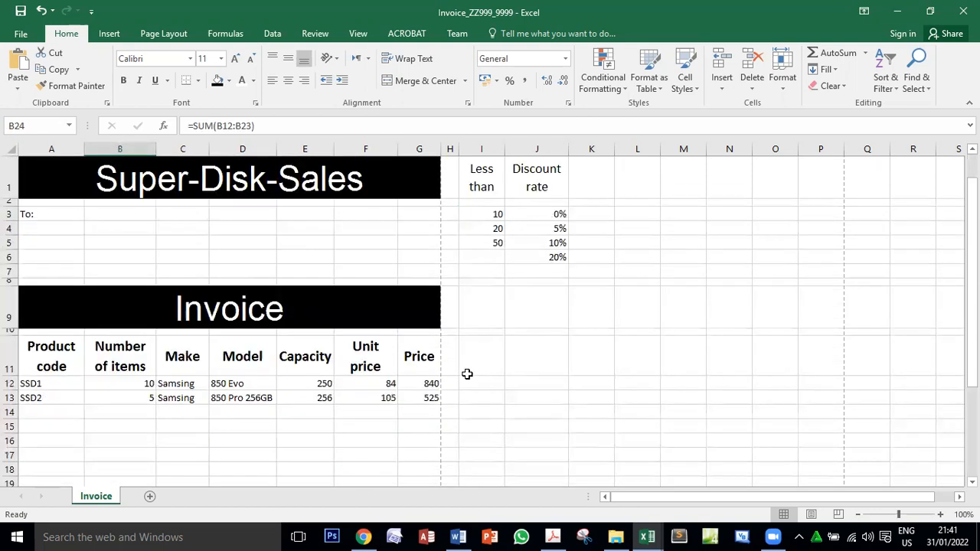
{"action": "left_click", "coordinate": [490, 242]}
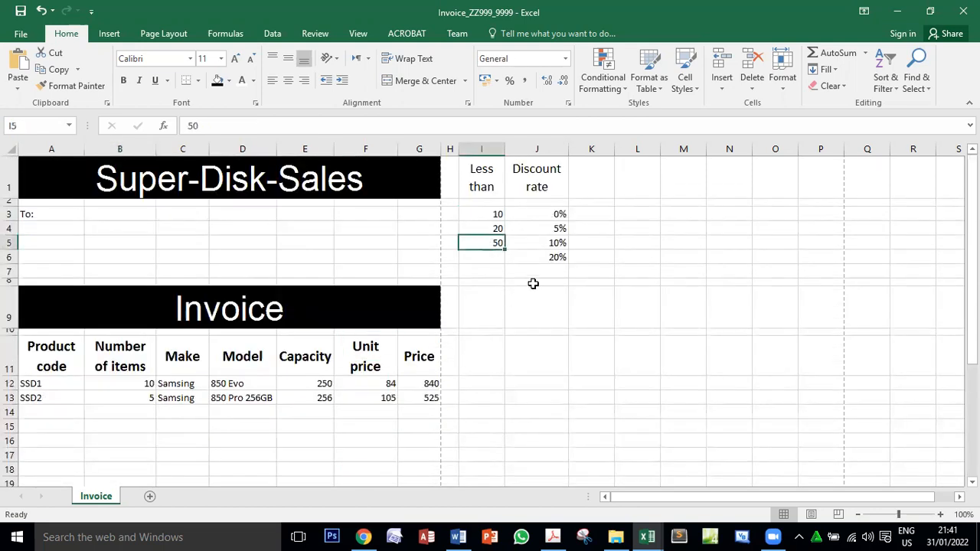
{"action": "left_click", "coordinate": [549, 243]}
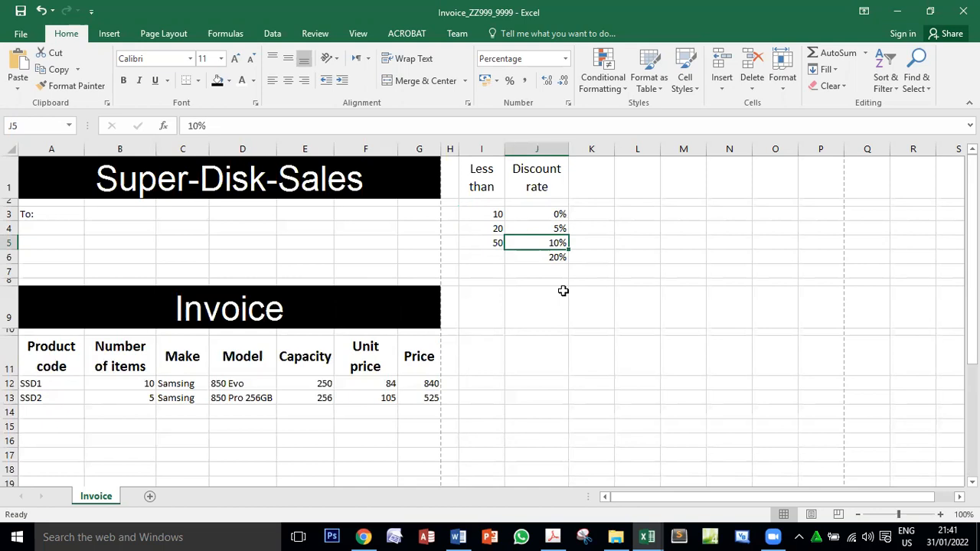
{"action": "left_click", "coordinate": [554, 258]}
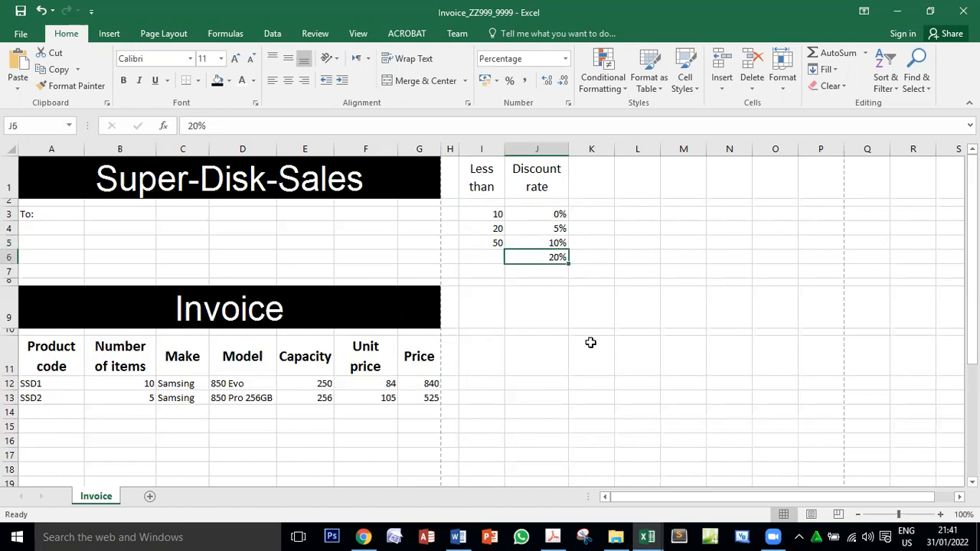
- Read the task 7 note in Acrobat on using the discount rate in J6 when criteria I3 to I5 are not met
{"action": "key", "text": "alt+Tab"}
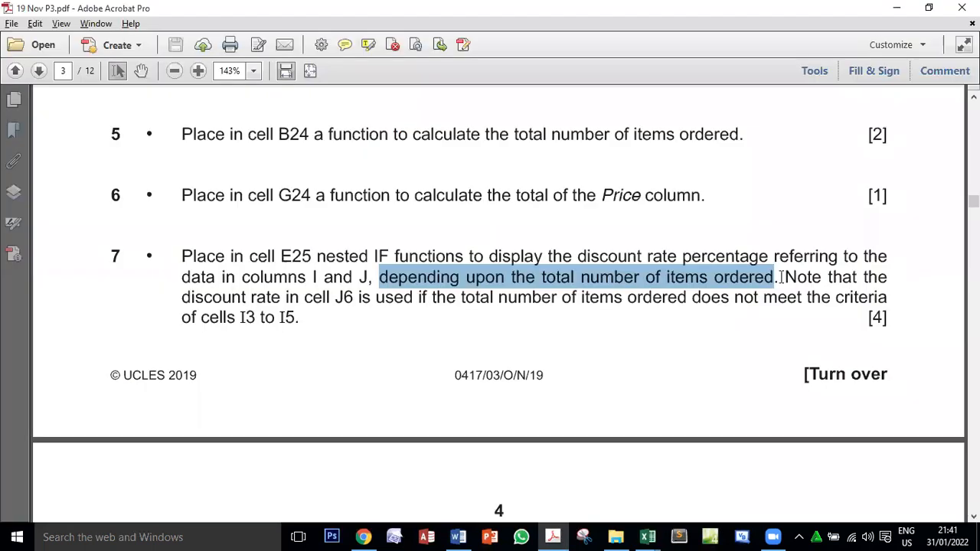
{"action": "left_click_drag", "start_coordinate": [782, 276], "coordinate": [827, 277]}
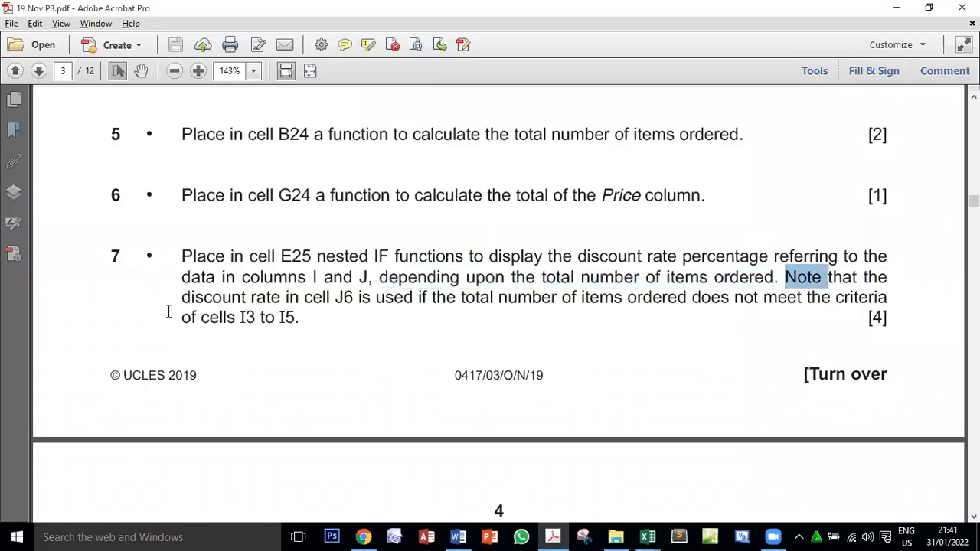
{"action": "left_click_drag", "start_coordinate": [216, 301], "coordinate": [649, 303]}
{"action": "left_click_drag", "start_coordinate": [720, 302], "coordinate": [228, 300]}
- Switch to Excel, review the invoice against the discount table, and select the Discount rate cell E25
{"action": "key", "text": "alt+Tab"}
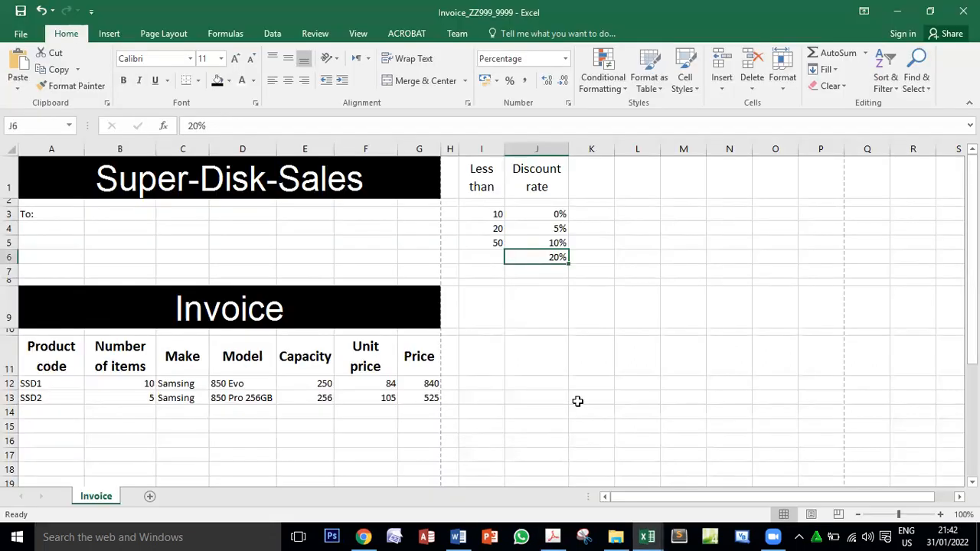
{"action": "scroll", "coordinate": [577, 401], "scroll_direction": "down", "scroll_amount": 4}
{"action": "scroll", "coordinate": [578, 401], "scroll_direction": "up", "scroll_amount": 4}
{"action": "scroll", "coordinate": [577, 401], "scroll_direction": "down", "scroll_amount": 6}
{"action": "scroll", "coordinate": [577, 401], "scroll_direction": "up", "scroll_amount": 3}
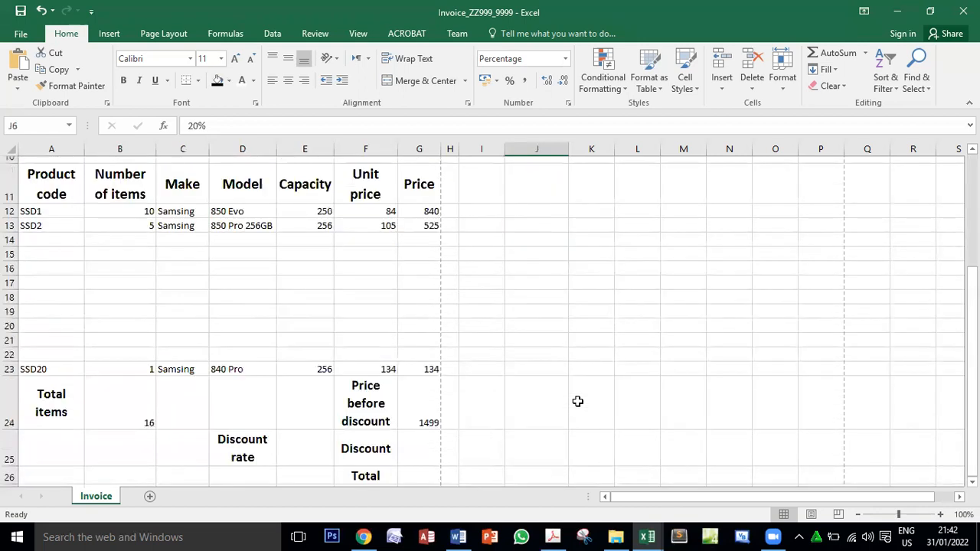
{"action": "scroll", "coordinate": [577, 401], "scroll_direction": "up", "scroll_amount": 3}
{"action": "scroll", "coordinate": [577, 401], "scroll_direction": "down", "scroll_amount": 2}
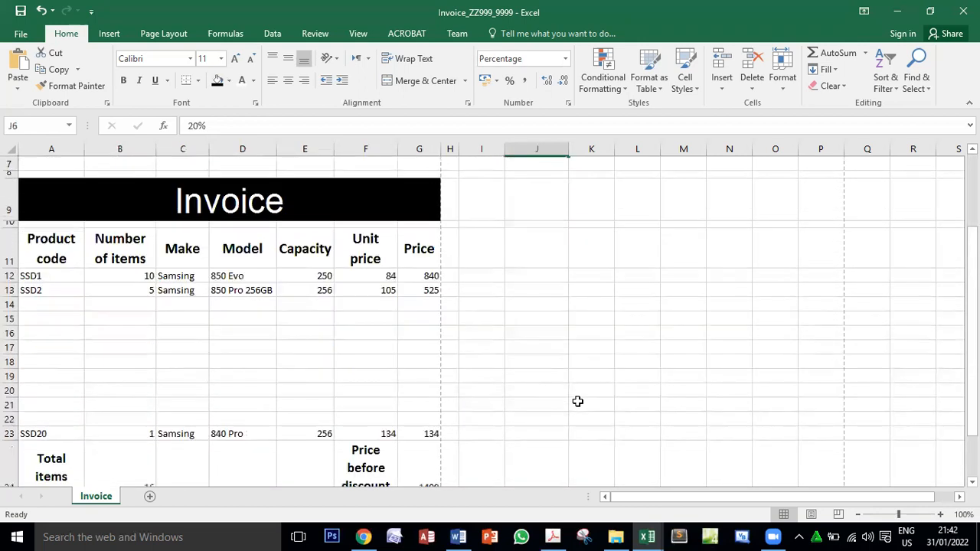
{"action": "scroll", "coordinate": [578, 401], "scroll_direction": "down", "scroll_amount": 2}
{"action": "left_click", "coordinate": [319, 389]}
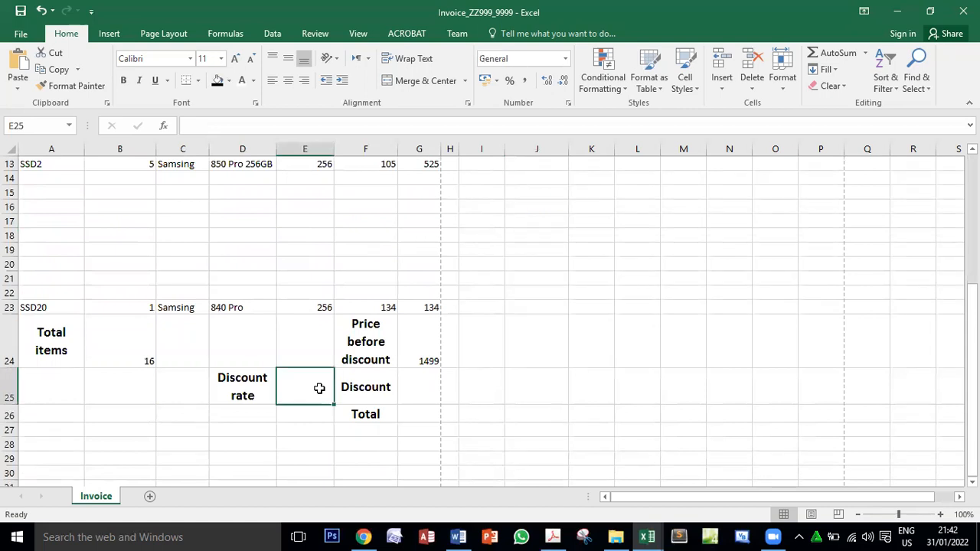
- Recheck the target cell for task 7 in Acrobat and review the Less than and Discount rate columns in Excel
{"action": "key", "text": "alt+Tab"}
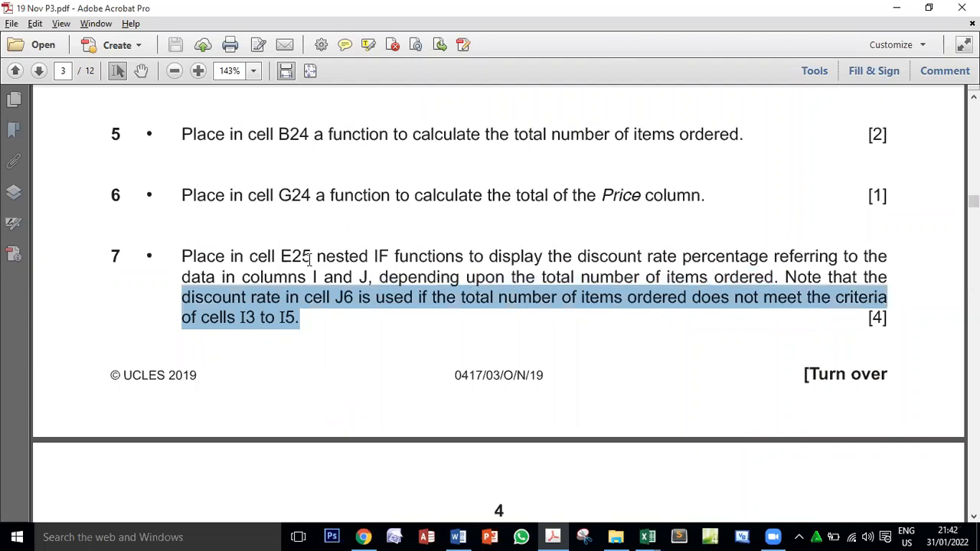
{"action": "key", "text": "alt+Tab"}
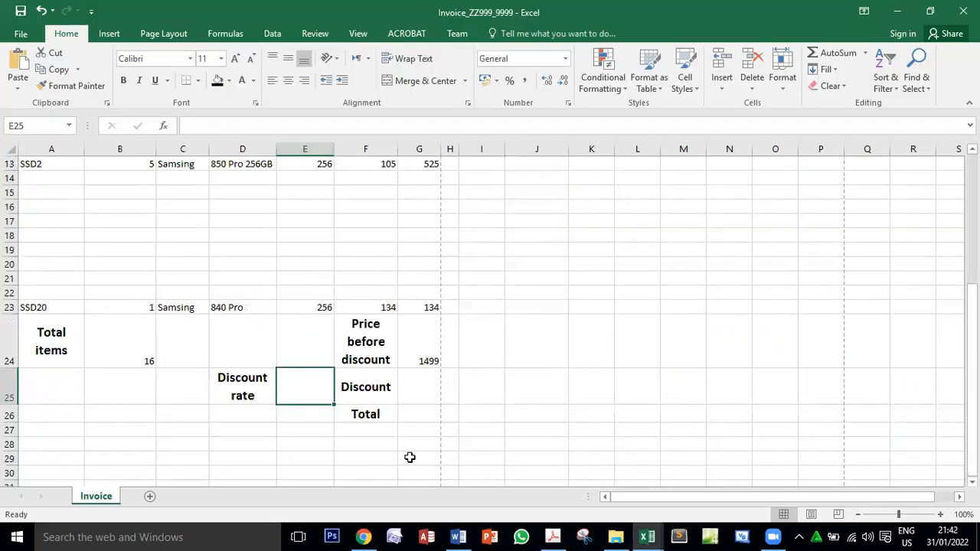
{"action": "scroll", "coordinate": [572, 432], "scroll_direction": "up", "scroll_amount": 2}
{"action": "scroll", "coordinate": [571, 432], "scroll_direction": "up", "scroll_amount": 2}
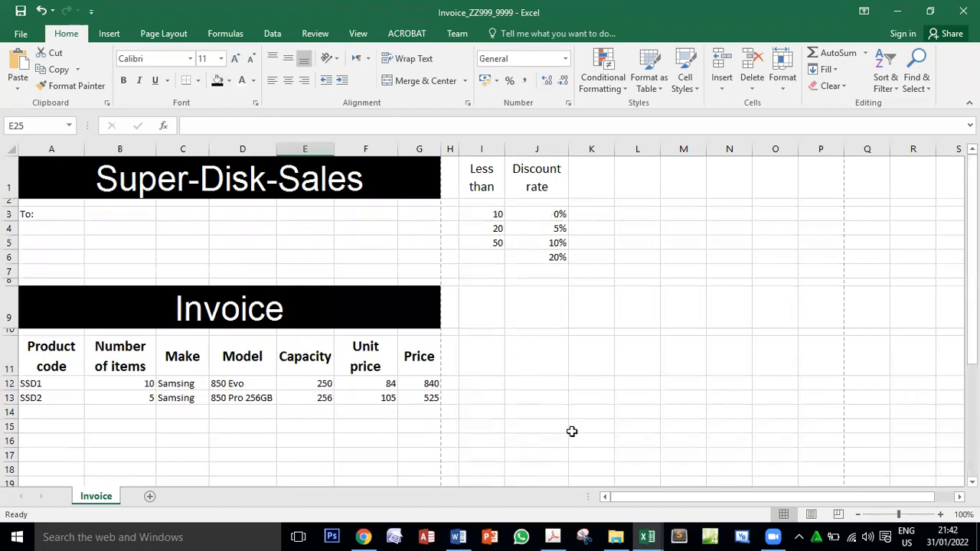
{"action": "scroll", "coordinate": [571, 432], "scroll_direction": "down", "scroll_amount": 1}
{"action": "scroll", "coordinate": [571, 432], "scroll_direction": "up", "scroll_amount": 1}
{"action": "scroll", "coordinate": [572, 432], "scroll_direction": "down", "scroll_amount": 3}
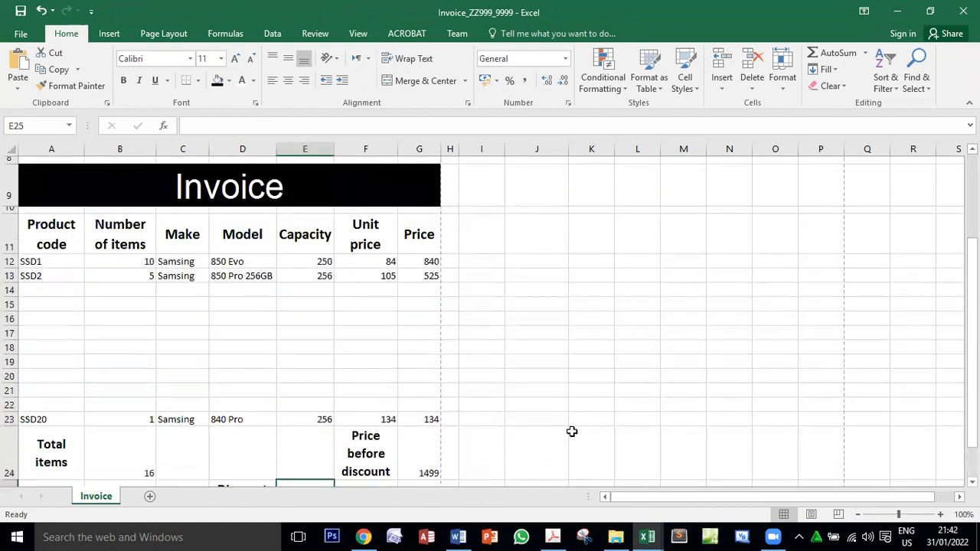
- Start an IF function in cell E25 beside the Discount rate label
{"action": "scroll", "coordinate": [572, 432], "scroll_direction": "down", "scroll_amount": 2}
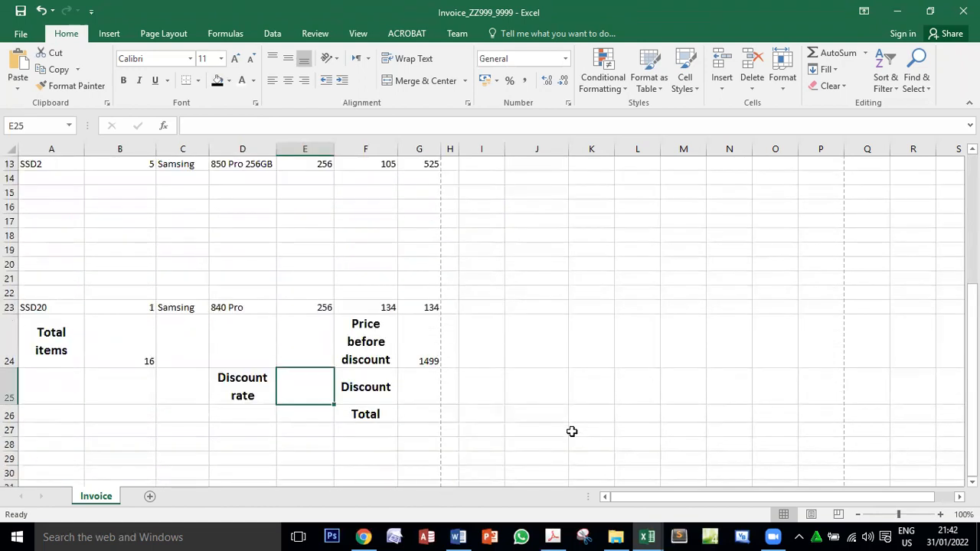
{"action": "left_click", "coordinate": [203, 195]}
{"action": "left_click", "coordinate": [291, 386]}
{"action": "left_click", "coordinate": [163, 126]}
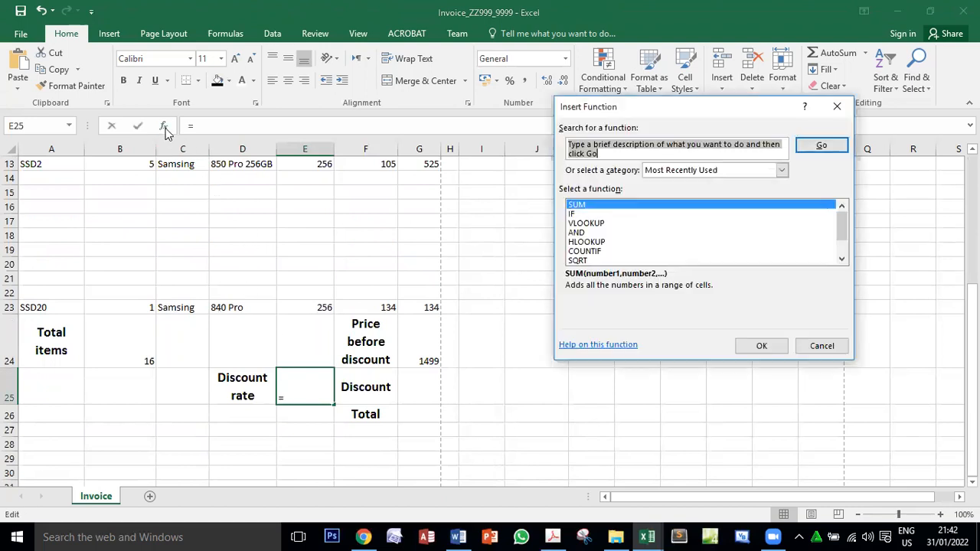
{"action": "left_click", "coordinate": [576, 214]}
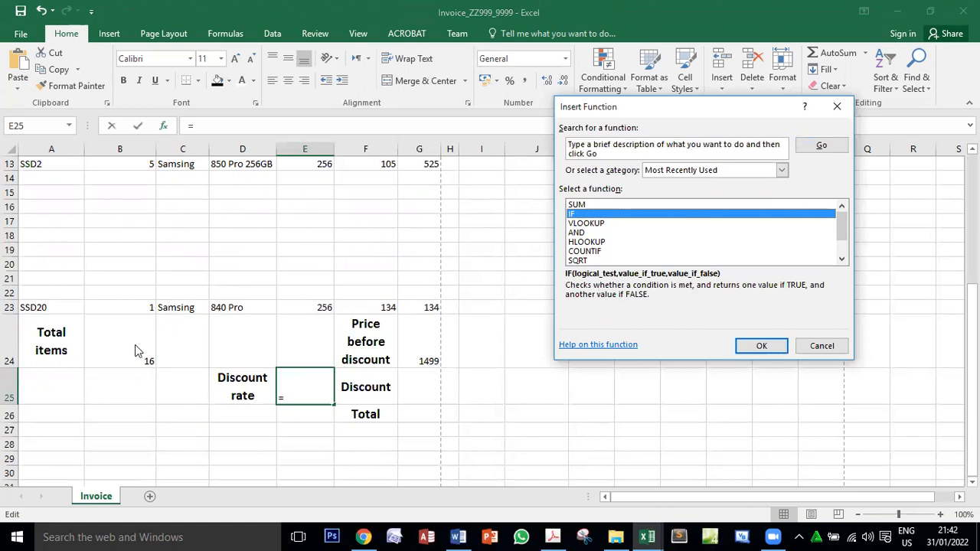
{"action": "left_click", "coordinate": [754, 346]}
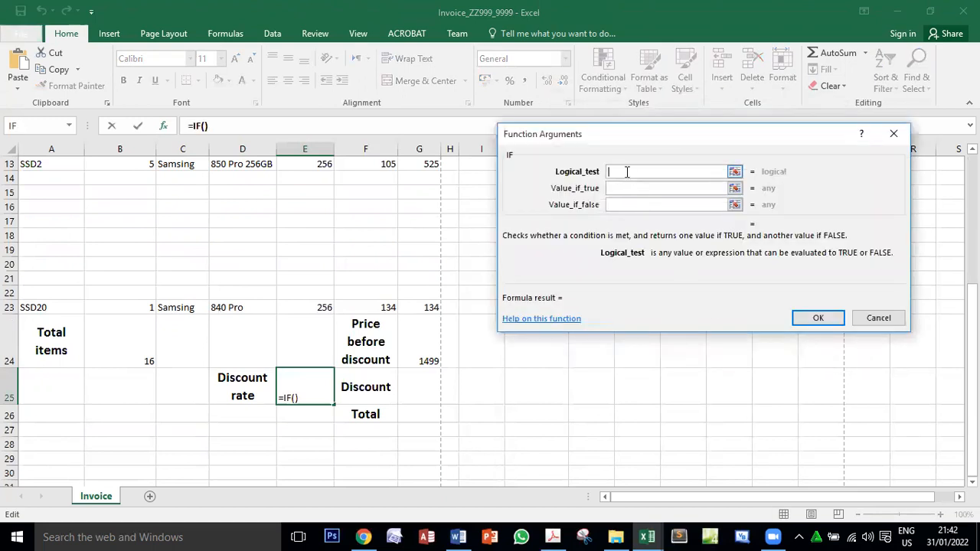
- Set the IF function's logical test to B24<I3 and its value if true to J3
{"action": "left_click", "coordinate": [137, 347]}
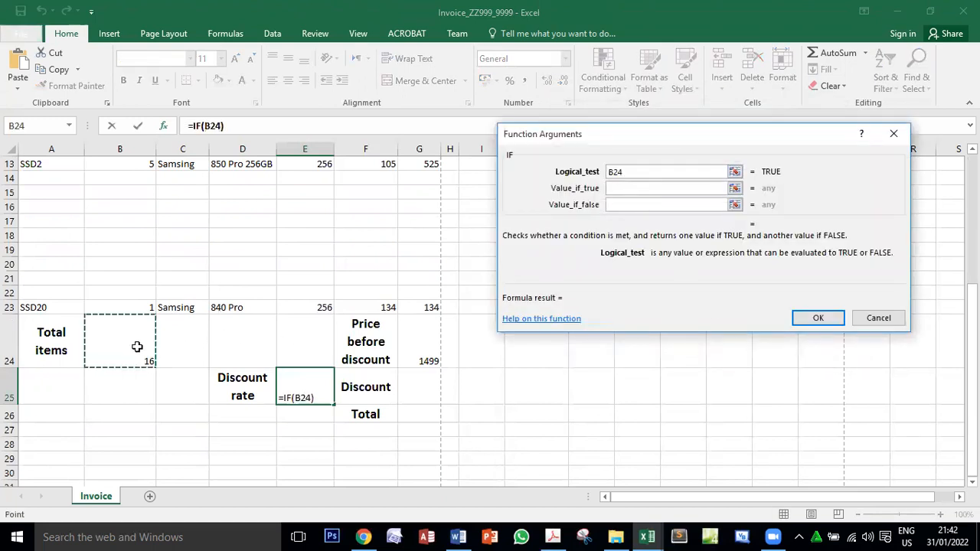
{"action": "type", "text": "<"}
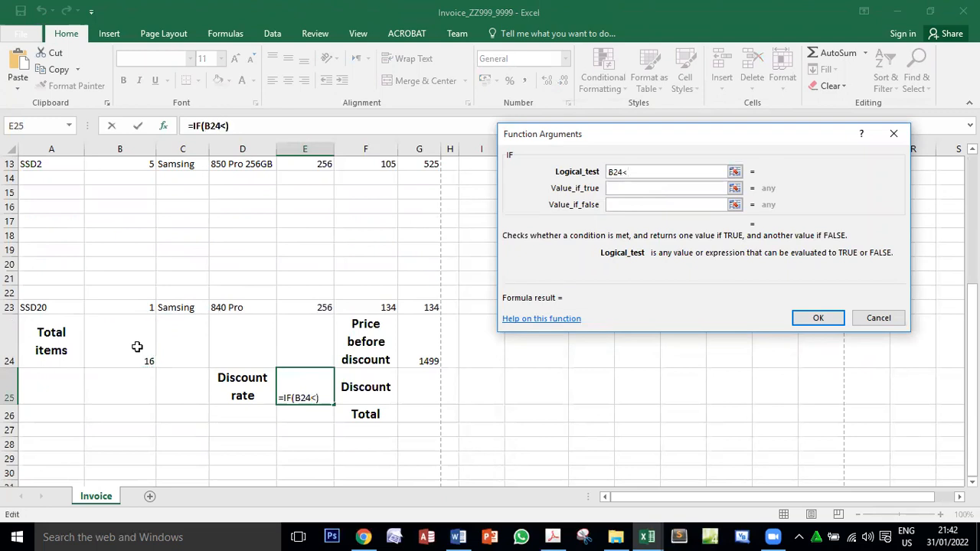
{"action": "scroll", "coordinate": [212, 367], "scroll_direction": "up", "scroll_amount": 4}
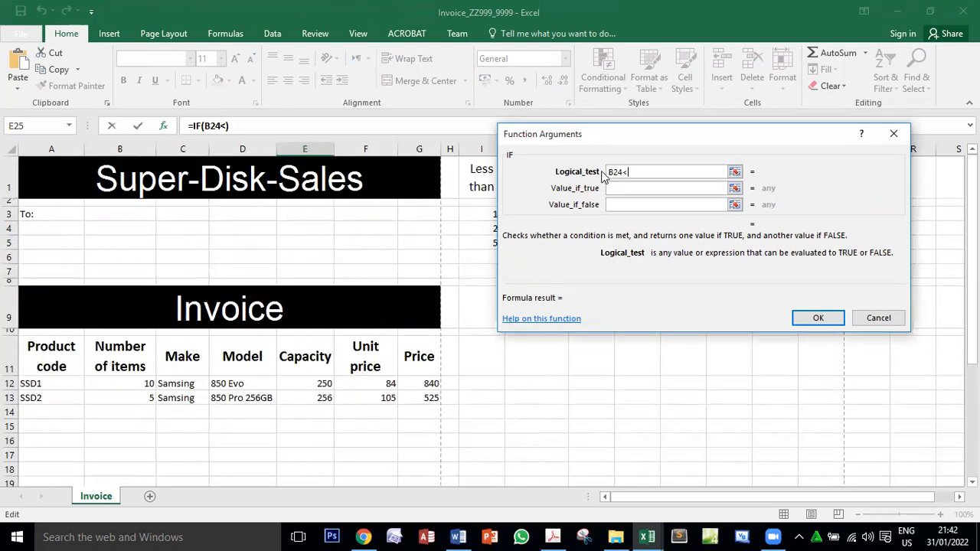
{"action": "left_click_drag", "start_coordinate": [633, 141], "coordinate": [736, 234]}
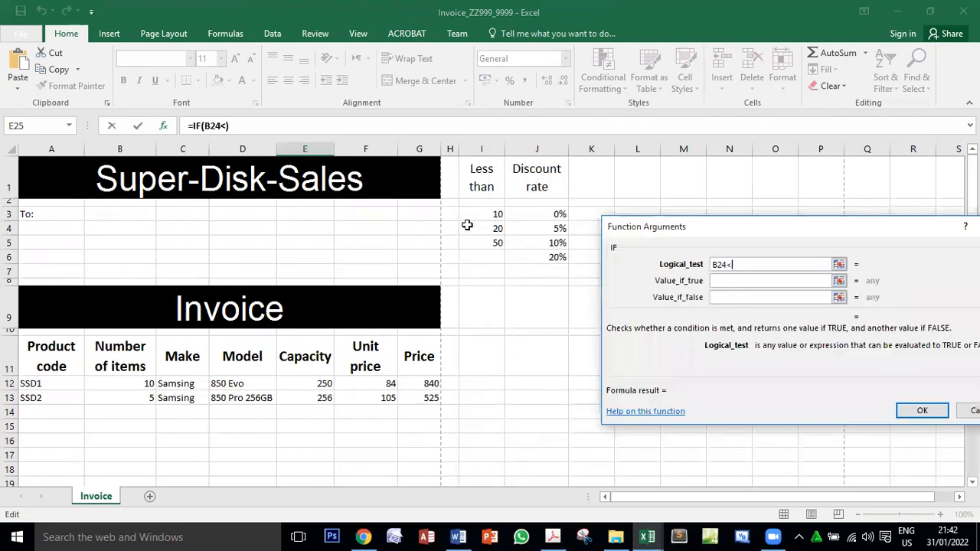
{"action": "left_click", "coordinate": [476, 215]}
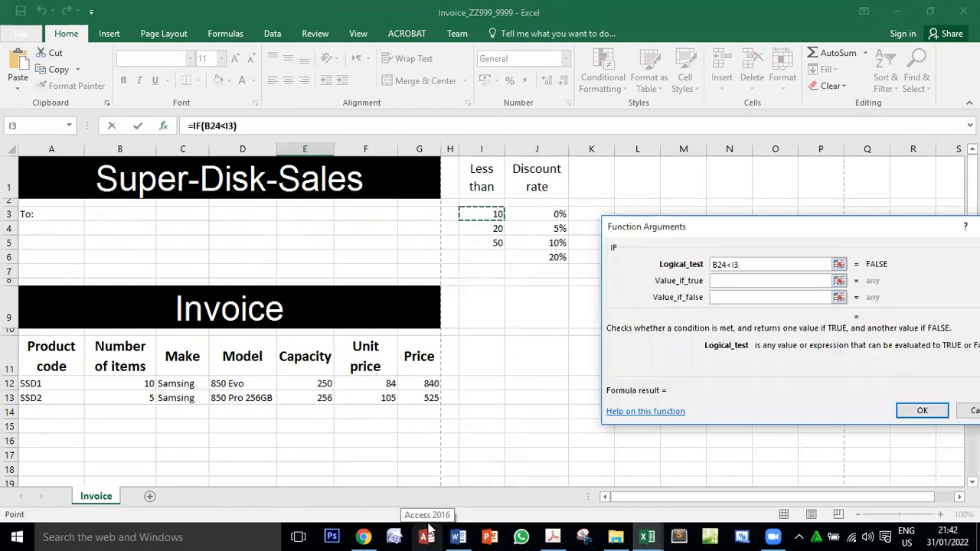
{"action": "left_click", "coordinate": [724, 280]}
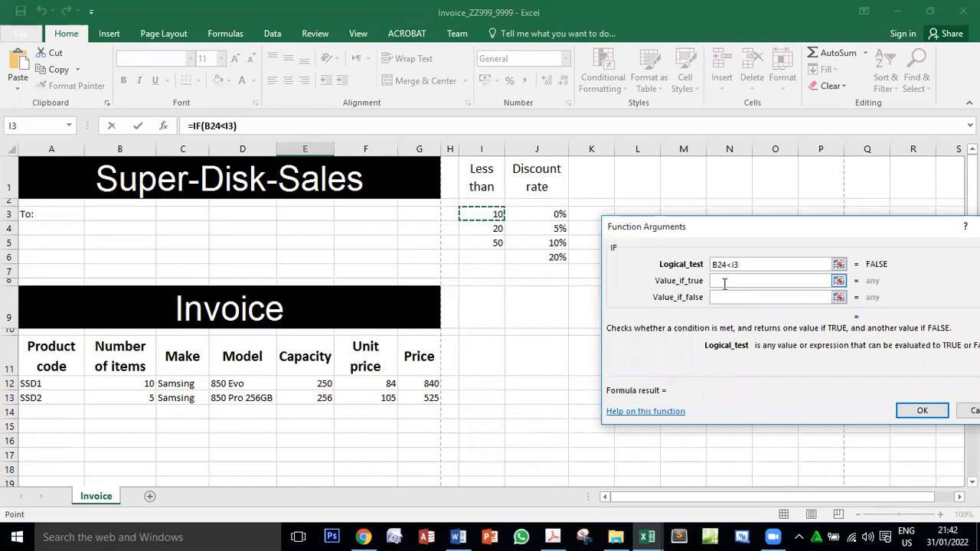
{"action": "left_click", "coordinate": [558, 214]}
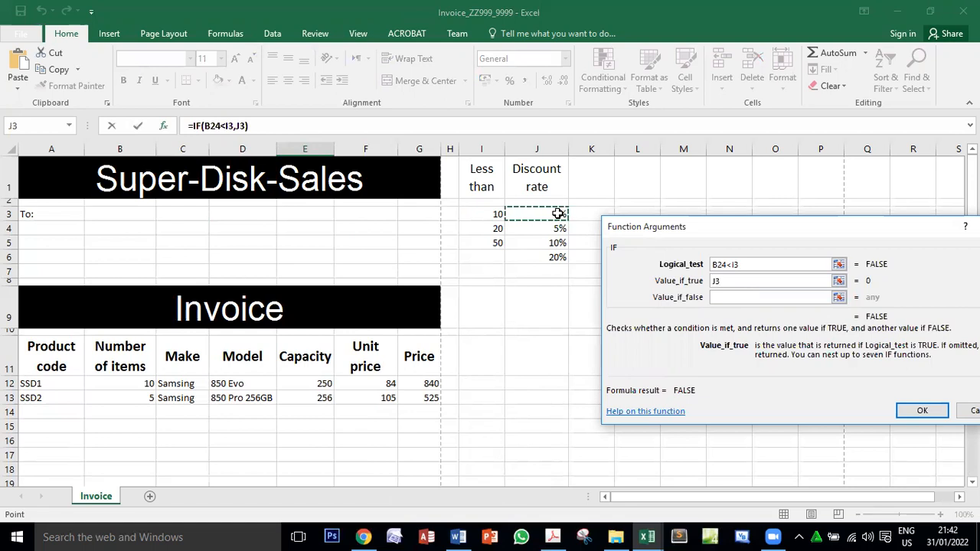
- Nest a second IF function as the value if false, with the test B24<I4 and the value if true J4
{"action": "left_click", "coordinate": [718, 297]}
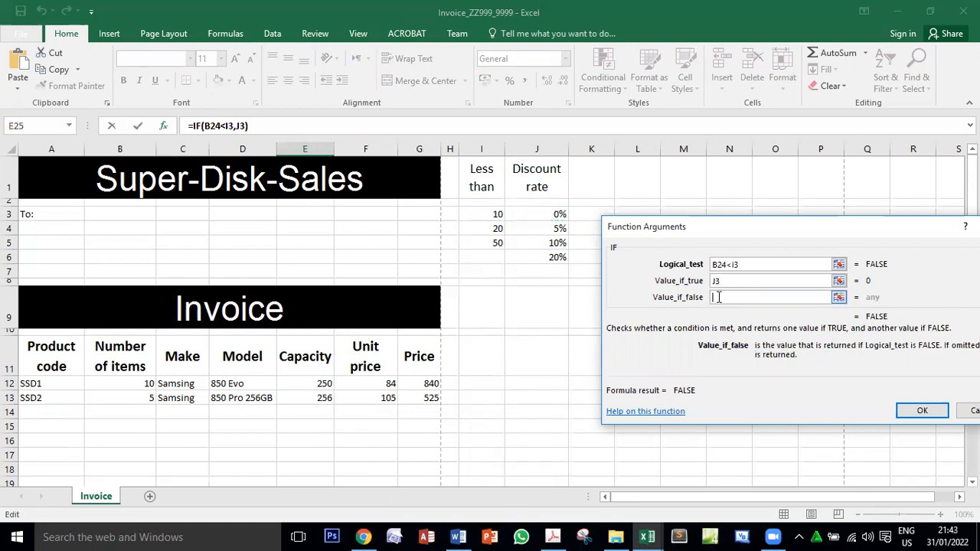
{"action": "left_click", "coordinate": [15, 127]}
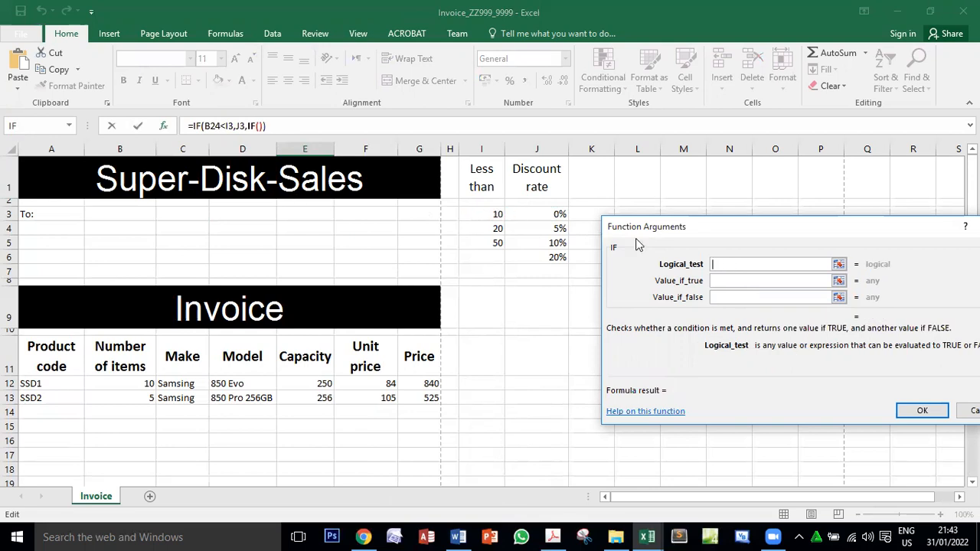
{"action": "scroll", "coordinate": [174, 407], "scroll_direction": "down", "scroll_amount": 3}
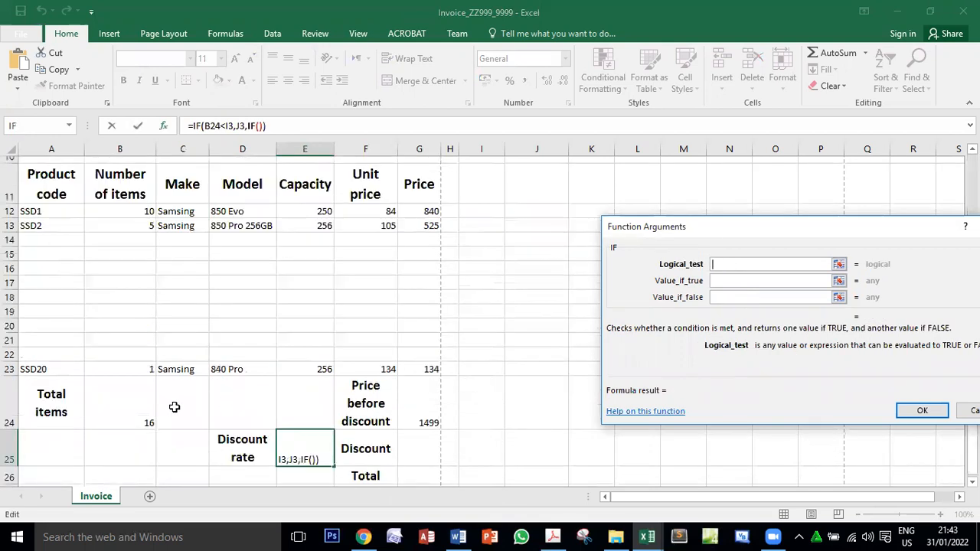
{"action": "left_click", "coordinate": [124, 410]}
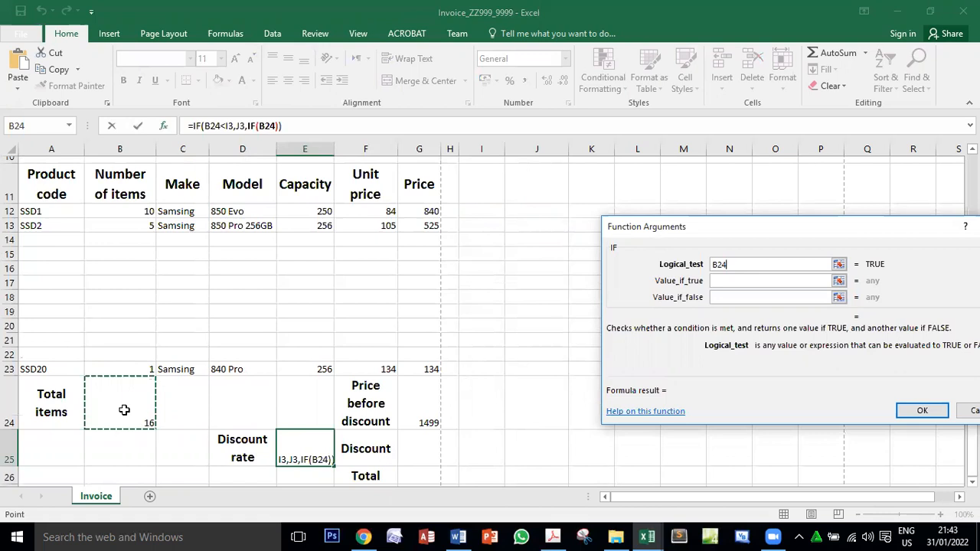
{"action": "type", "text": "<"}
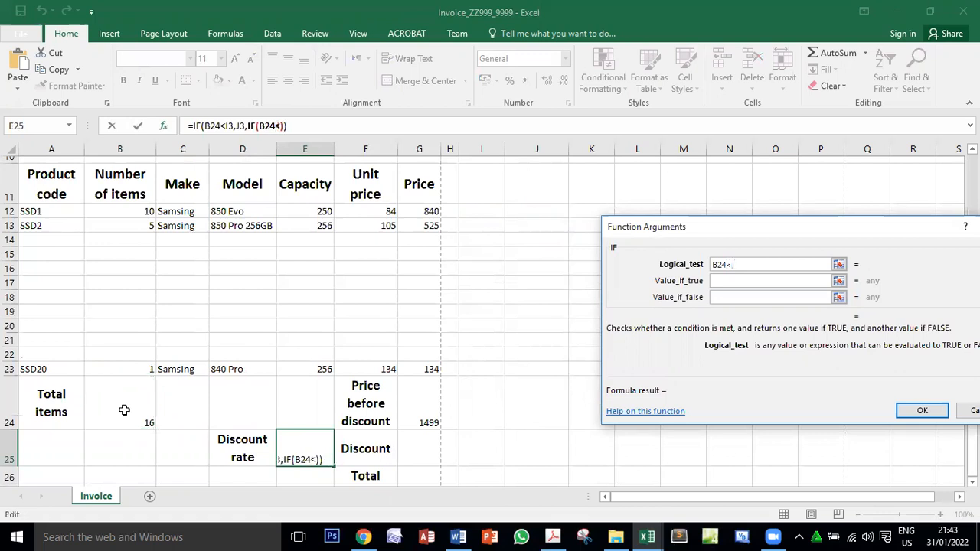
{"action": "scroll", "coordinate": [124, 410], "scroll_direction": "up", "scroll_amount": 3}
{"action": "left_click", "coordinate": [484, 228]}
{"action": "left_click", "coordinate": [716, 281]}
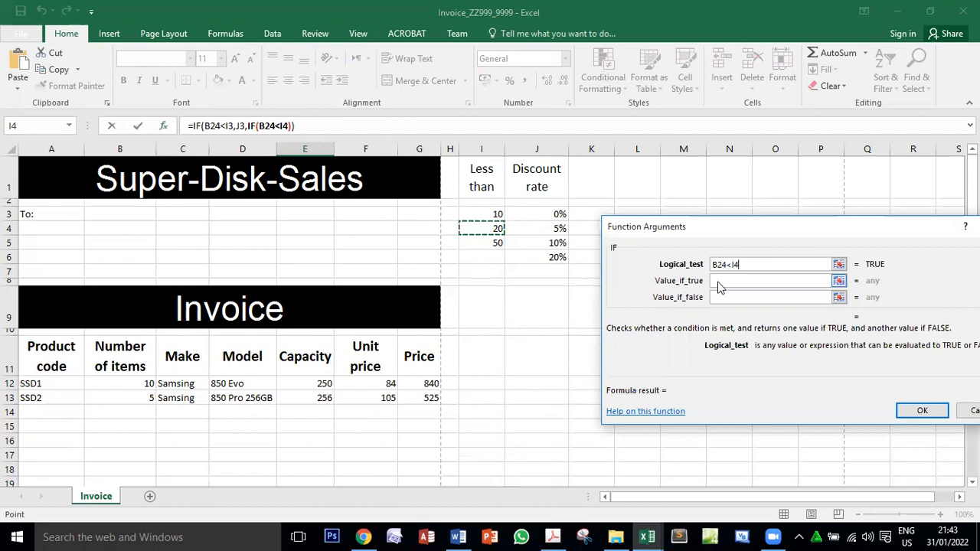
{"action": "left_click", "coordinate": [544, 229]}
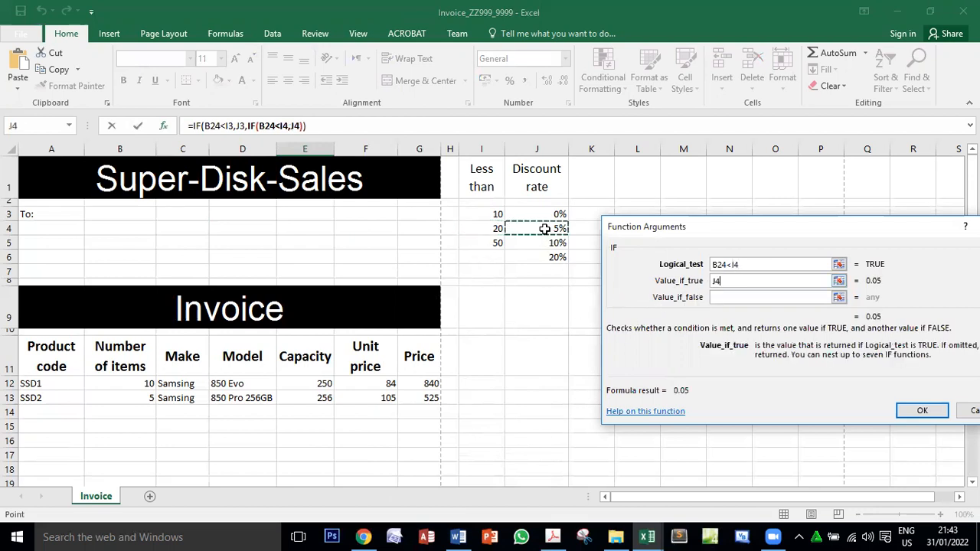
- Nest a third IF function as the second one's value if false, with the test B24<I5 and the value if true J5
{"action": "left_click", "coordinate": [713, 298]}
{"action": "left_click", "coordinate": [30, 126]}
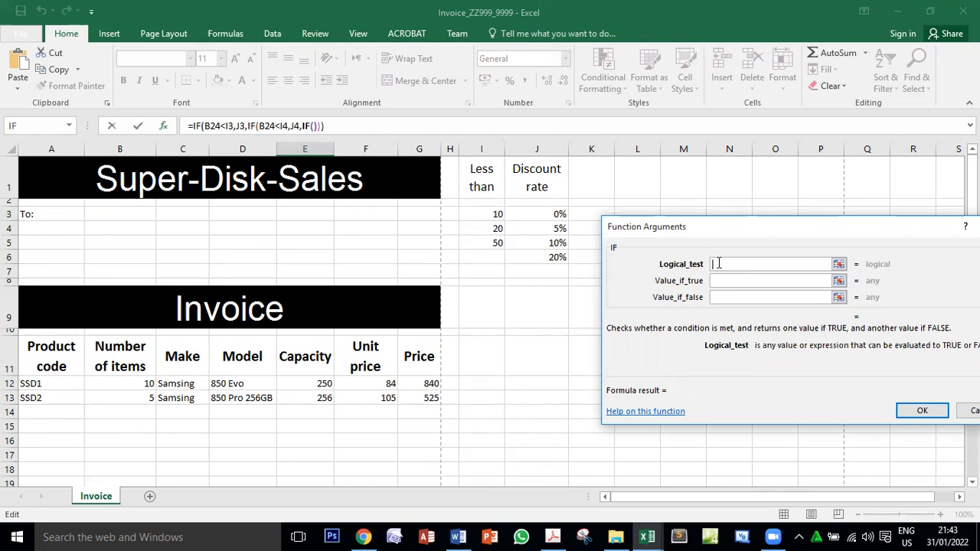
{"action": "scroll", "coordinate": [237, 375], "scroll_direction": "down", "scroll_amount": 4}
{"action": "left_click", "coordinate": [127, 354]}
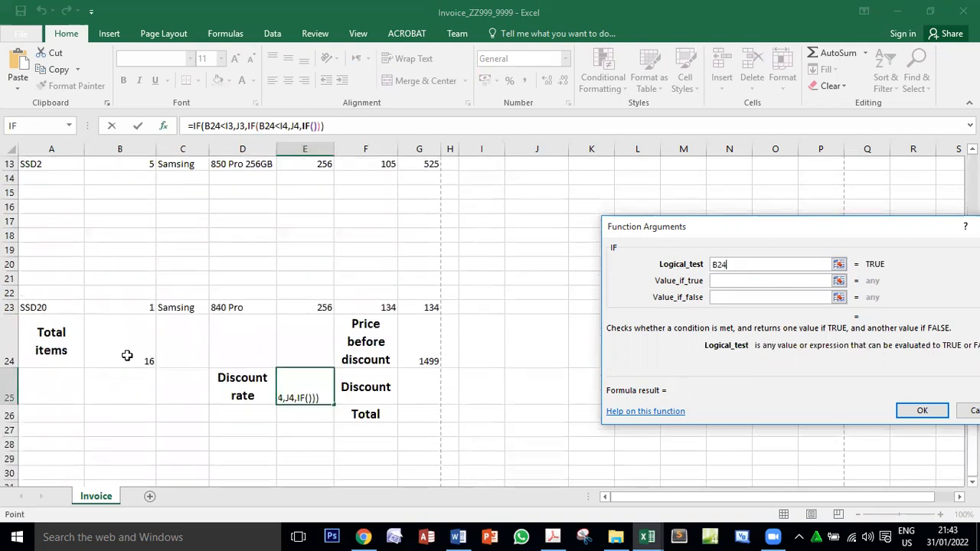
{"action": "scroll", "coordinate": [298, 397], "scroll_direction": "up", "scroll_amount": 1}
{"action": "type", "text": "<"}
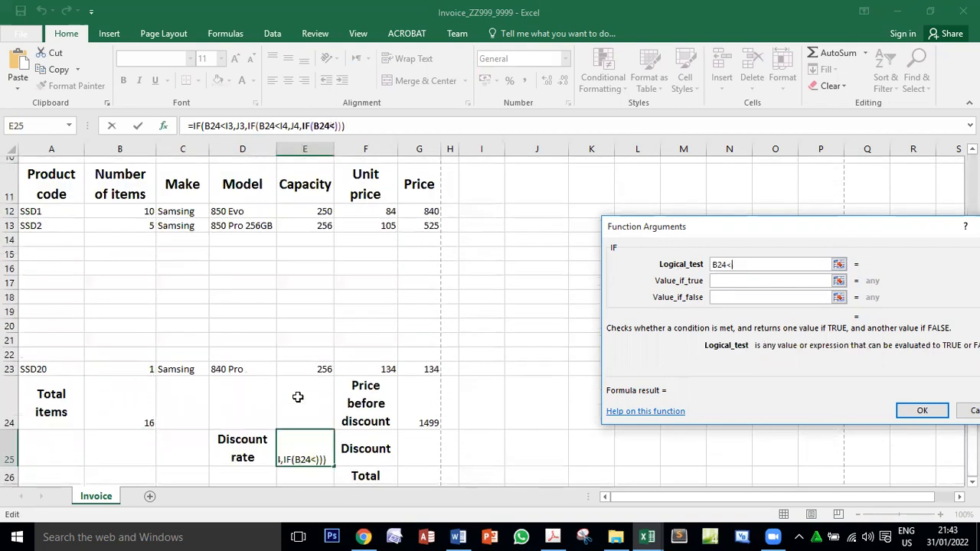
{"action": "scroll", "coordinate": [297, 396], "scroll_direction": "up", "scroll_amount": 3}
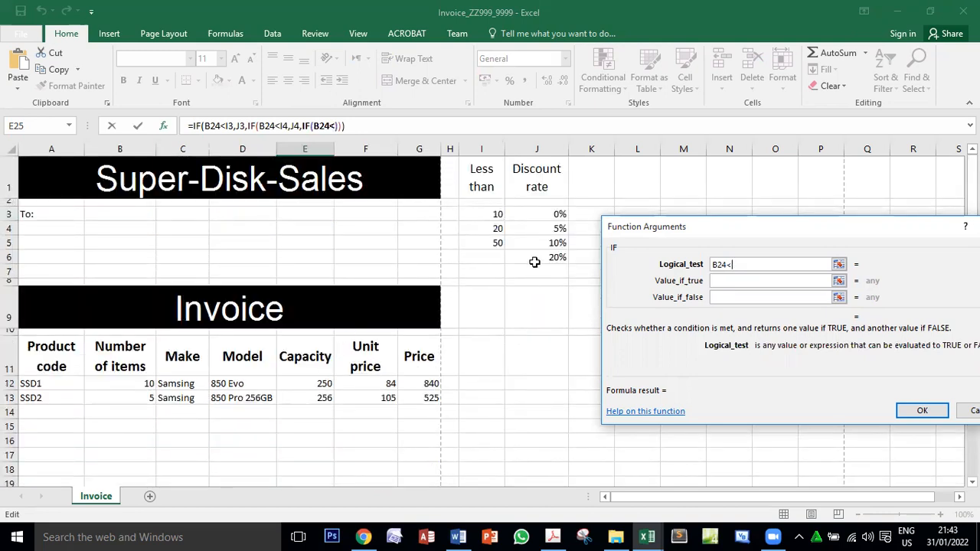
{"action": "left_click", "coordinate": [496, 244]}
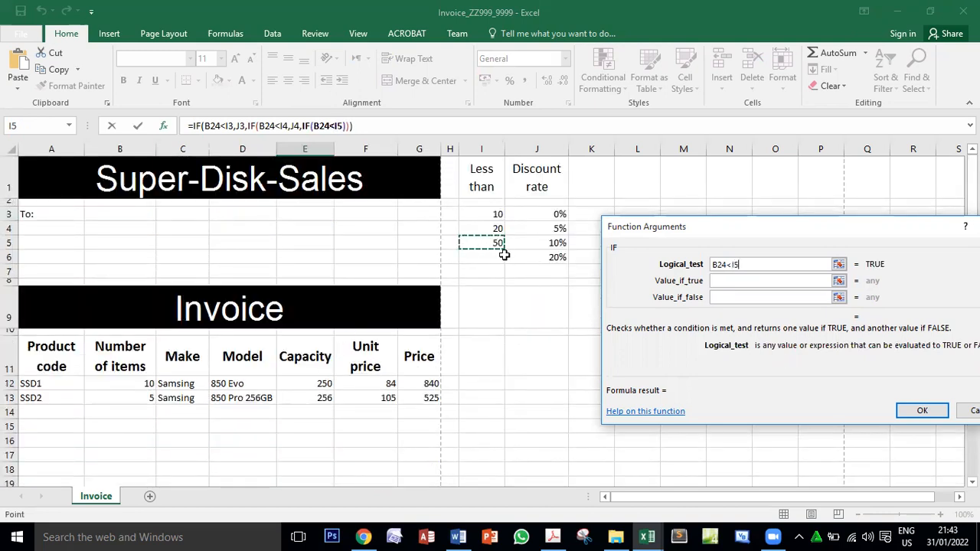
{"action": "left_click", "coordinate": [731, 280]}
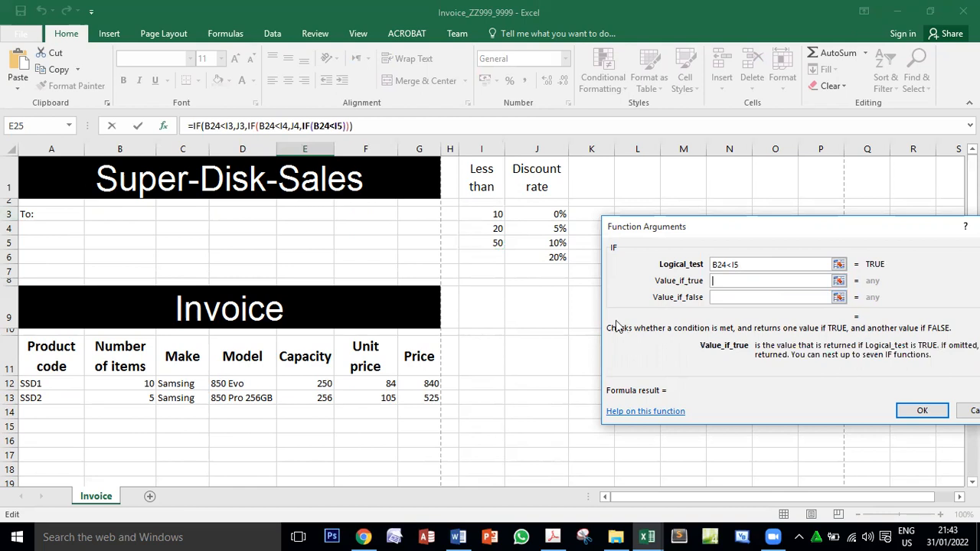
{"action": "left_click", "coordinate": [547, 243]}
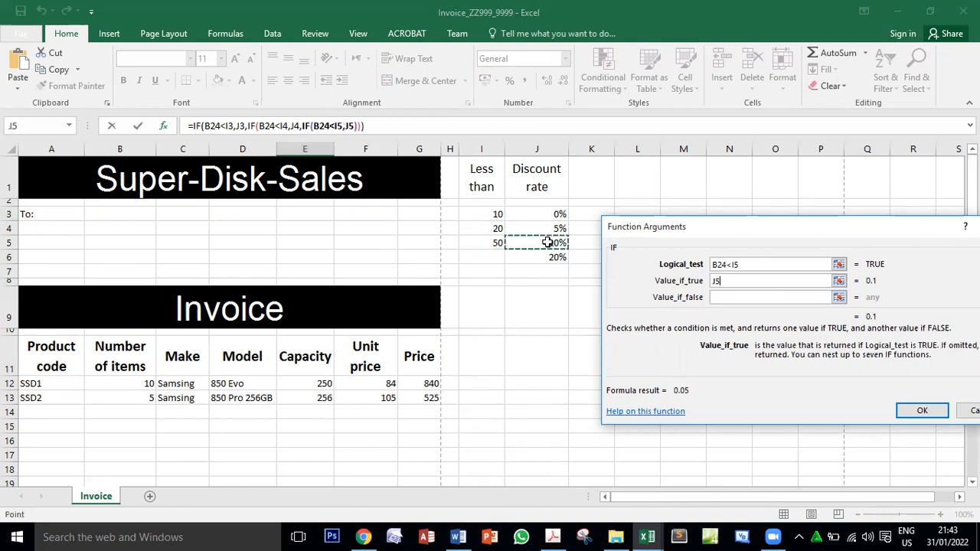
- Set the innermost IF function's value if false to J6 and complete the discount rate formula
{"action": "left_click", "coordinate": [721, 298]}
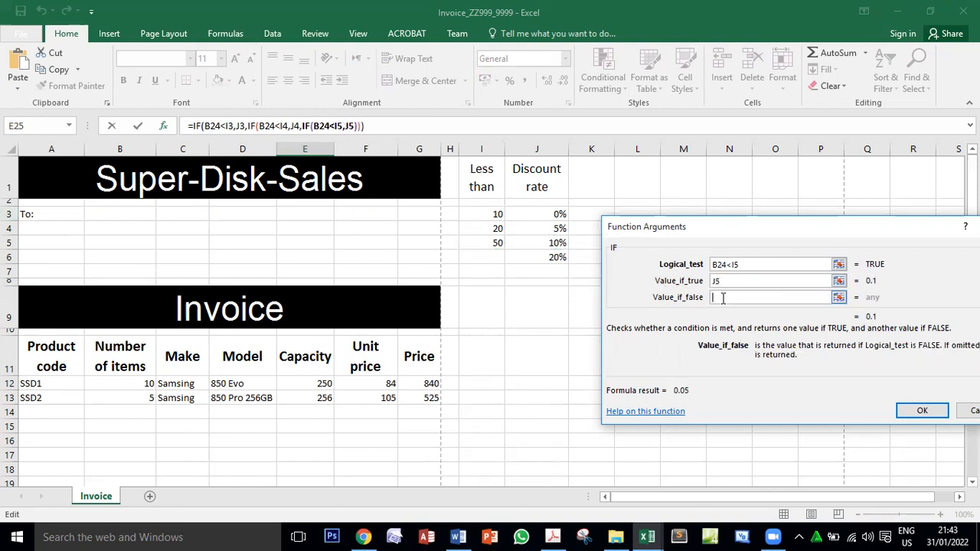
{"action": "left_click", "coordinate": [542, 257]}
{"action": "left_click", "coordinate": [904, 410]}
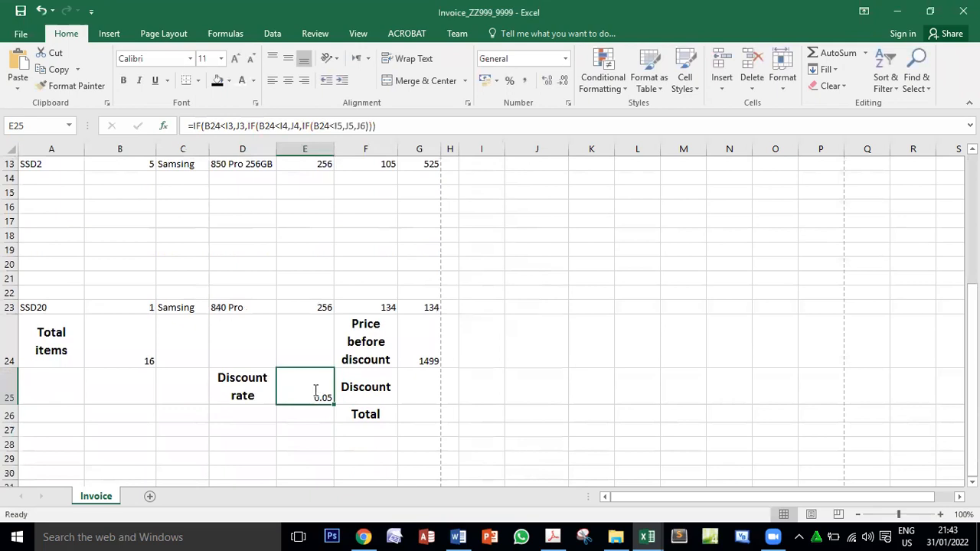
- Examine the nested IF formula in E25, comparing the total items in B24 with the thresholds and rates in the discount table
{"action": "double_click", "coordinate": [315, 392]}
{"action": "scroll", "coordinate": [719, 451], "scroll_direction": "up", "scroll_amount": 4}
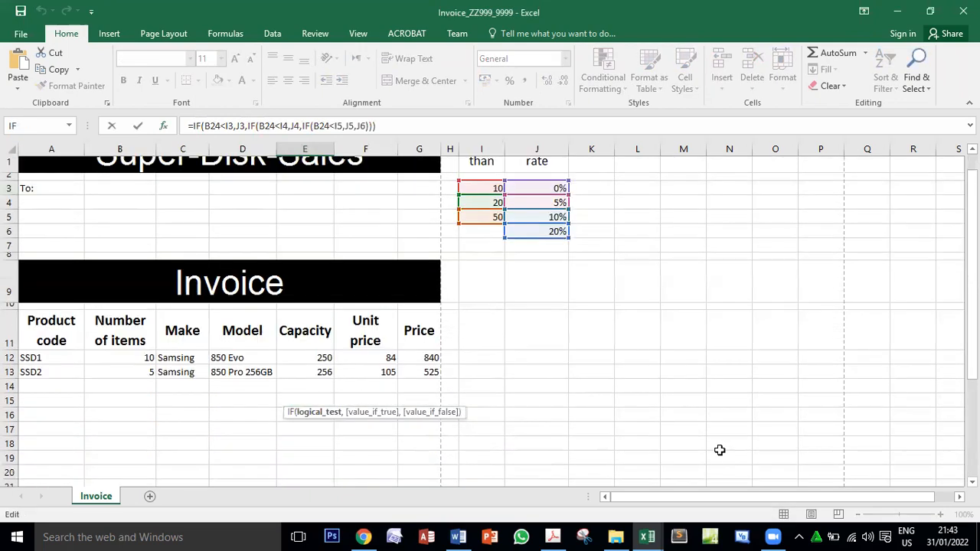
{"action": "scroll", "coordinate": [720, 450], "scroll_direction": "down", "scroll_amount": 2}
{"action": "scroll", "coordinate": [719, 450], "scroll_direction": "down", "scroll_amount": 2}
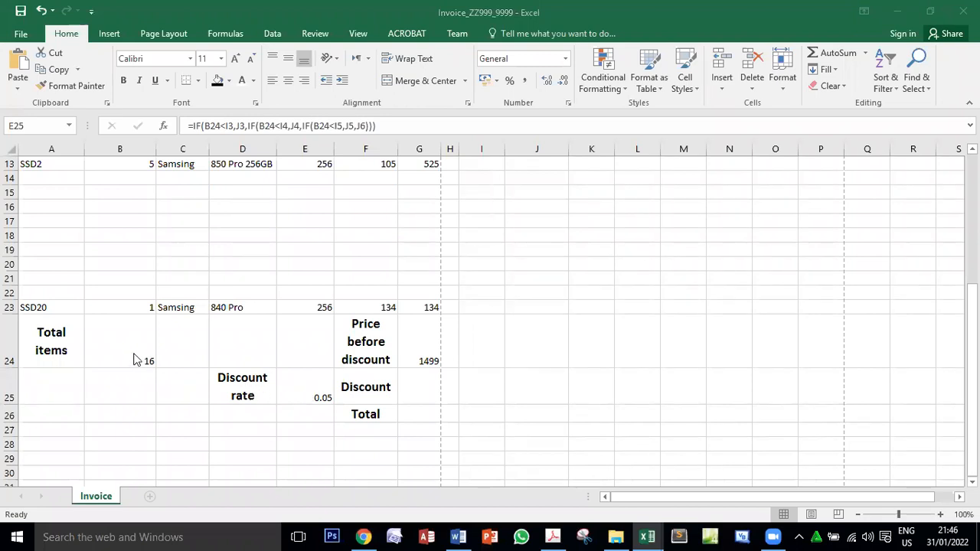
{"action": "left_click", "coordinate": [319, 398]}
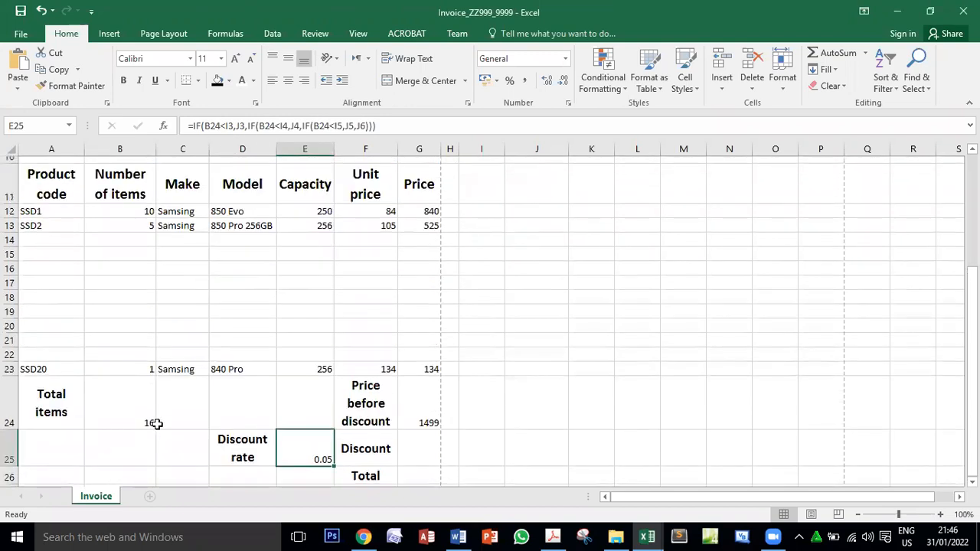
{"action": "scroll", "coordinate": [445, 333], "scroll_direction": "up", "scroll_amount": 3}
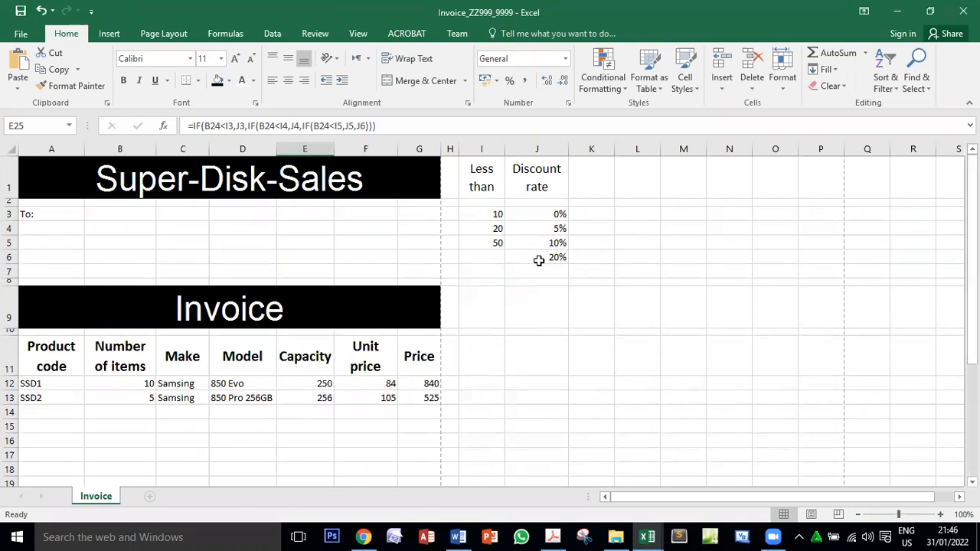
{"action": "scroll", "coordinate": [543, 264], "scroll_direction": "down", "scroll_amount": 4}
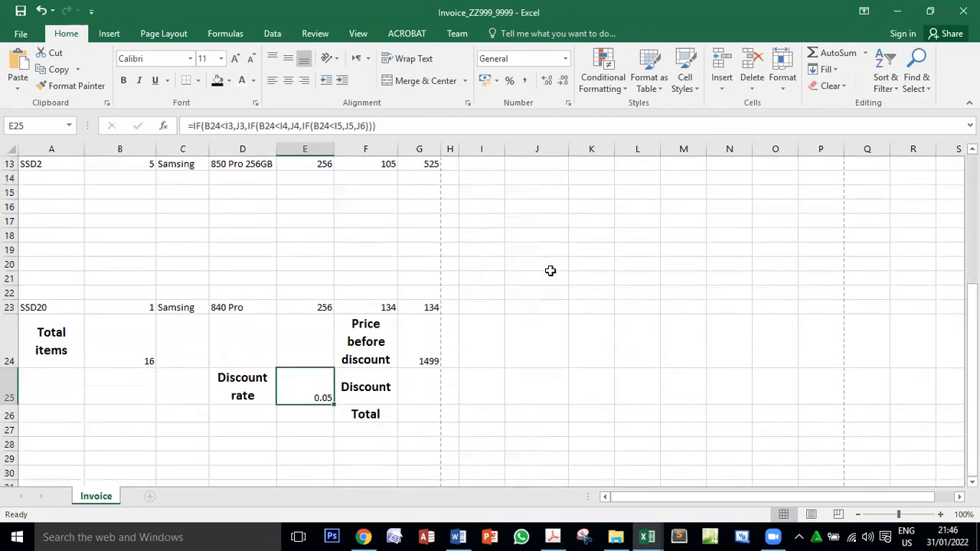
{"action": "left_click", "coordinate": [140, 357]}
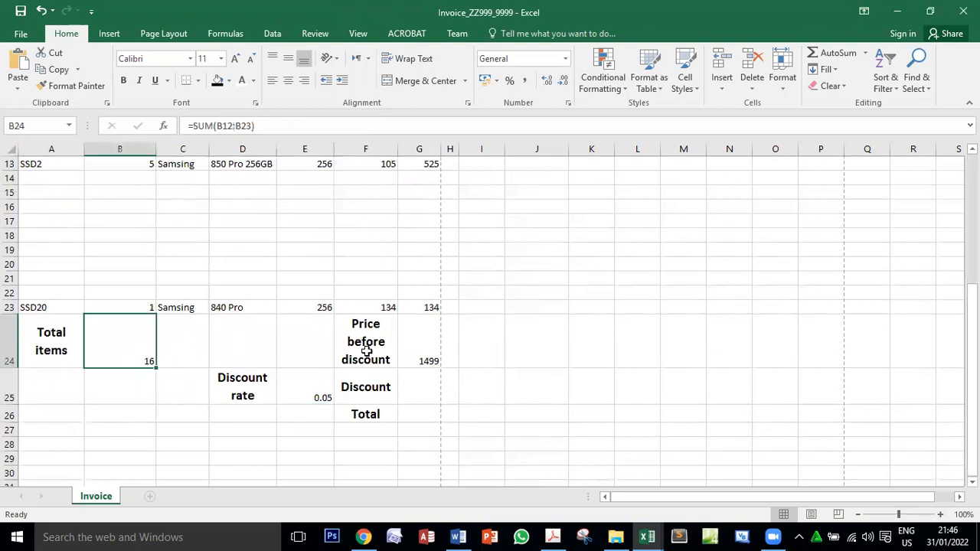
{"action": "scroll", "coordinate": [485, 332], "scroll_direction": "up", "scroll_amount": 4}
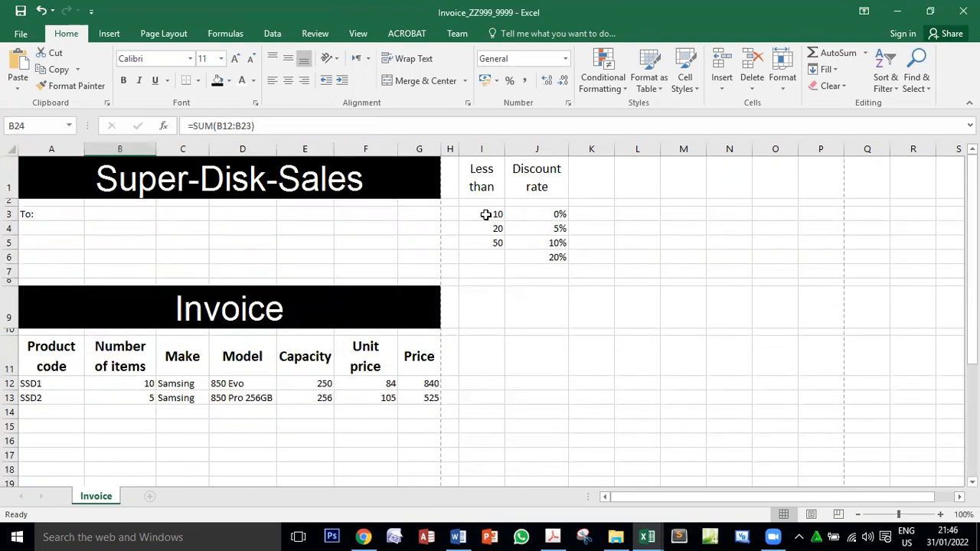
{"action": "left_click", "coordinate": [485, 215]}
{"action": "left_click", "coordinate": [487, 228]}
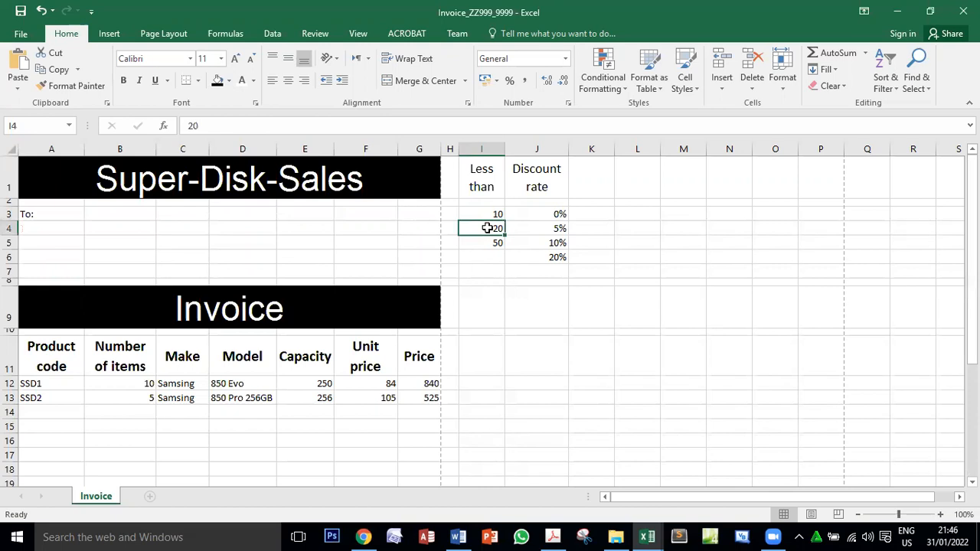
- Format the discount rate in cell E25 as a percentage, matching the rates in the discount table
{"action": "left_click", "coordinate": [545, 228]}
{"action": "scroll", "coordinate": [417, 330], "scroll_direction": "down", "scroll_amount": 3}
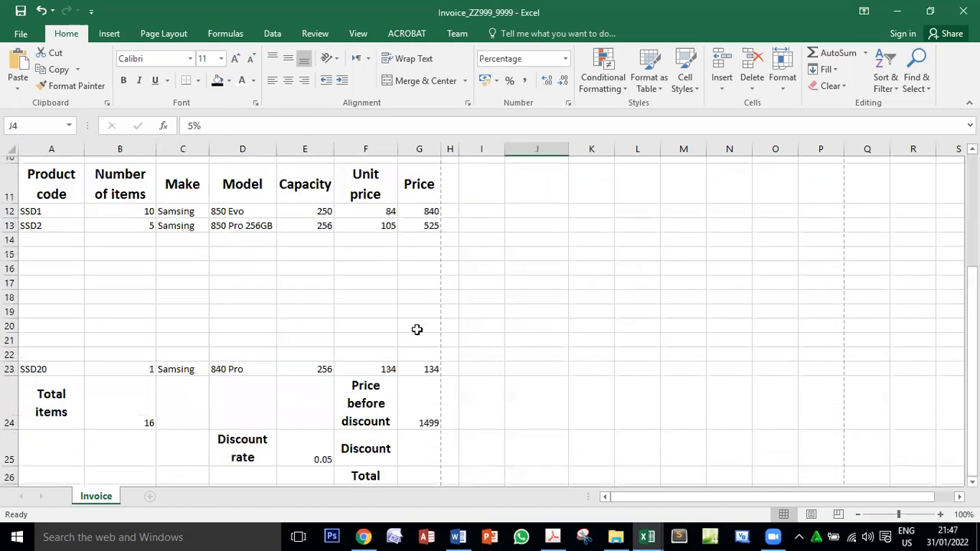
{"action": "scroll", "coordinate": [416, 329], "scroll_direction": "down", "scroll_amount": 4}
{"action": "left_click", "coordinate": [311, 256]}
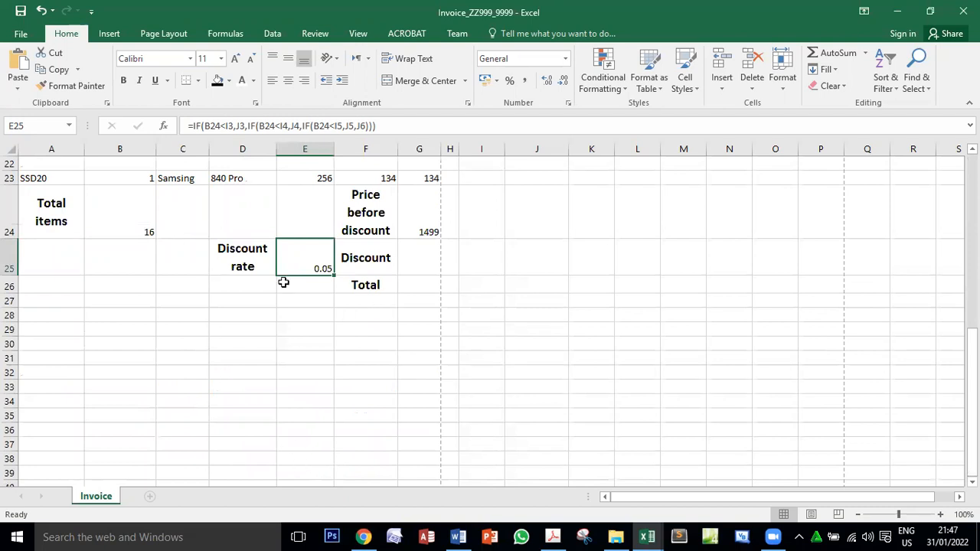
{"action": "left_click", "coordinate": [509, 83]}
{"action": "scroll", "coordinate": [303, 317], "scroll_direction": "up", "scroll_amount": 2}
{"action": "scroll", "coordinate": [299, 331], "scroll_direction": "up", "scroll_amount": 3}
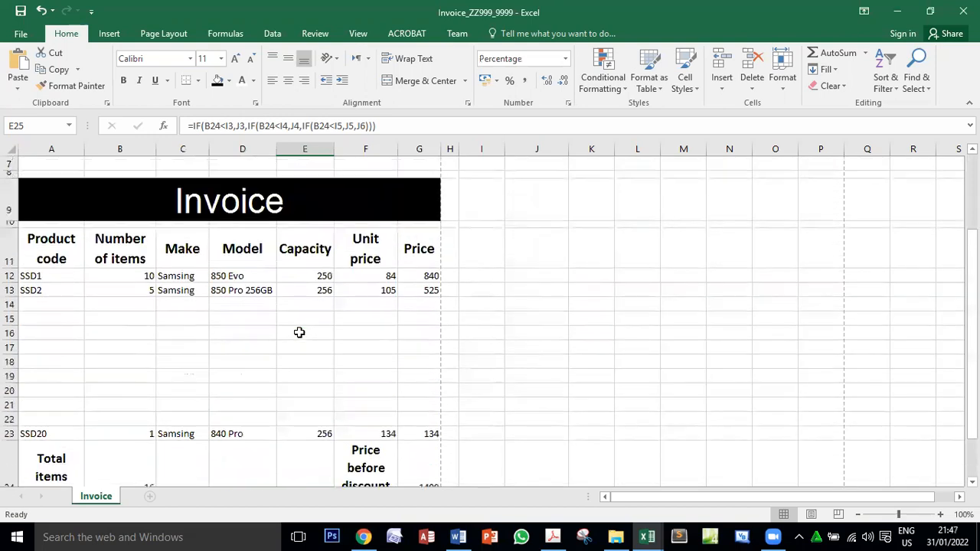
{"action": "scroll", "coordinate": [299, 332], "scroll_direction": "down", "scroll_amount": 5}
{"action": "scroll", "coordinate": [299, 330], "scroll_direction": "up", "scroll_amount": 4}
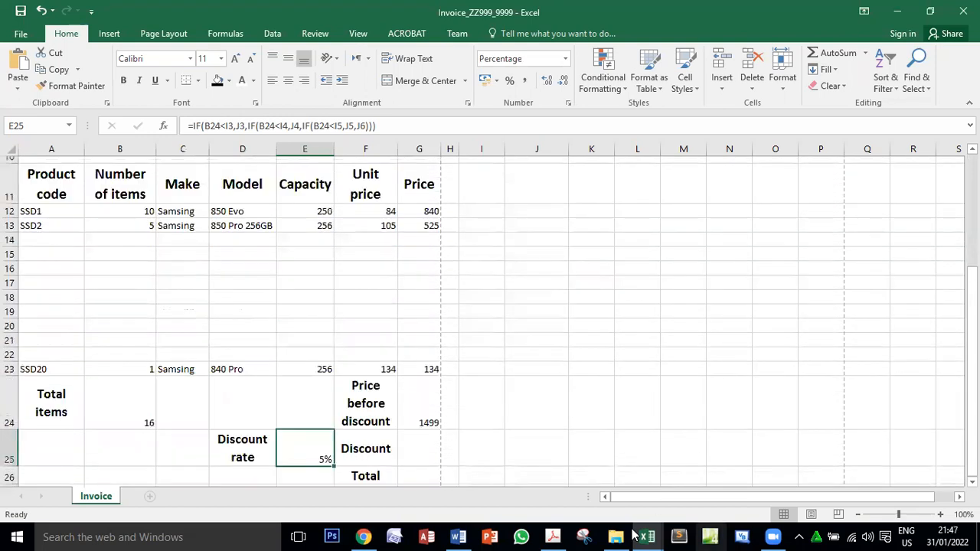
- Switch to the task PDF in Adobe Acrobat and read task 8 about the discount formula for cell G25
{"action": "left_click", "coordinate": [556, 534]}
{"action": "scroll", "coordinate": [564, 421], "scroll_direction": "down", "scroll_amount": 6}
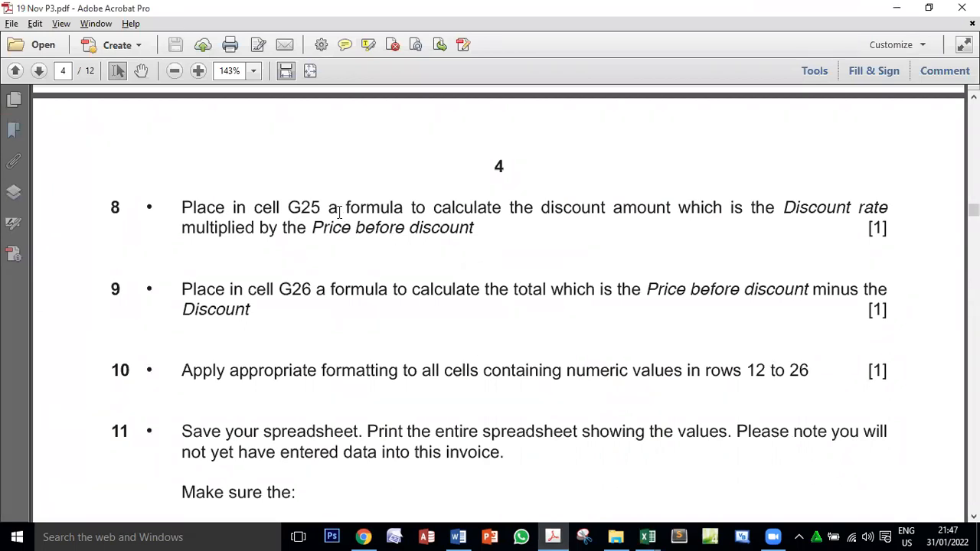
{"action": "double_click", "coordinate": [314, 205]}
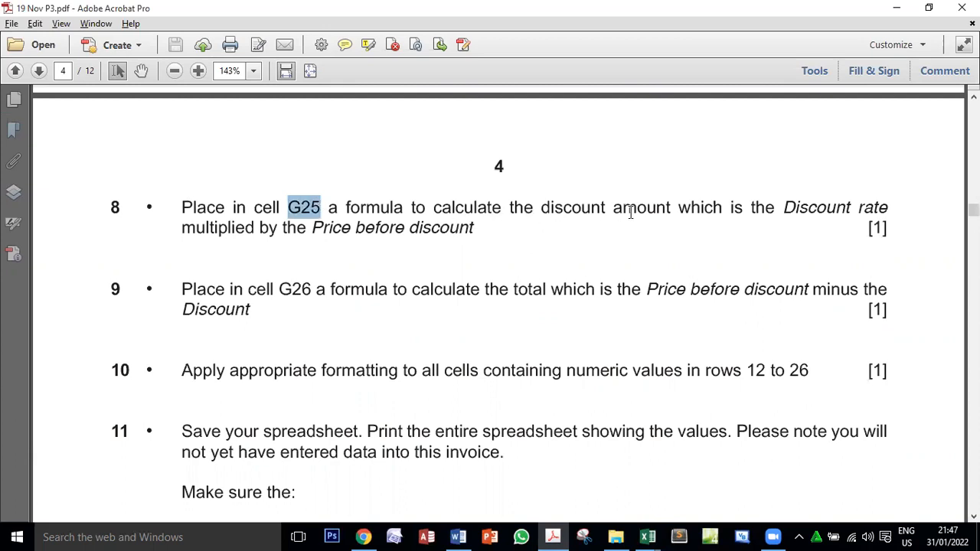
{"action": "left_click", "coordinate": [813, 208]}
{"action": "double_click", "coordinate": [813, 208]}
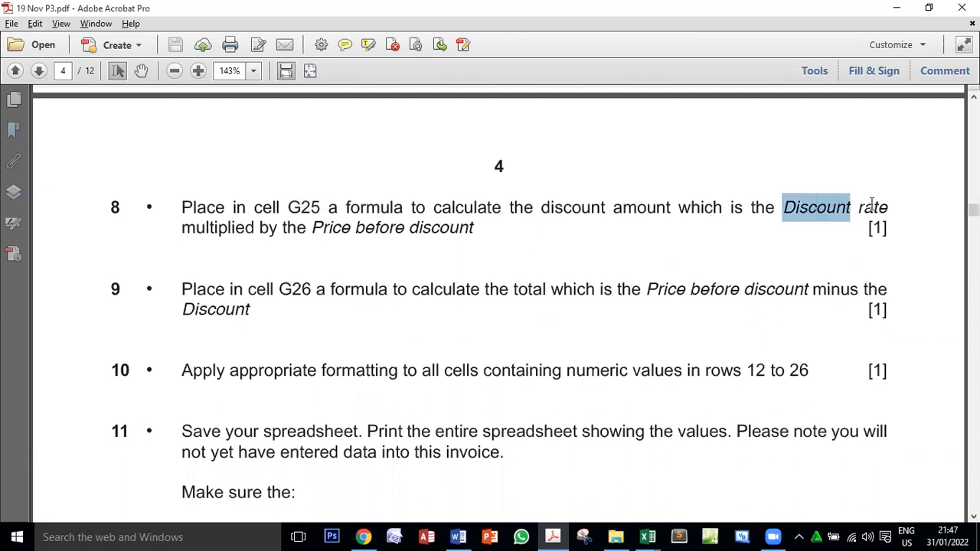
{"action": "left_click", "coordinate": [339, 234]}
{"action": "double_click", "coordinate": [338, 232]}
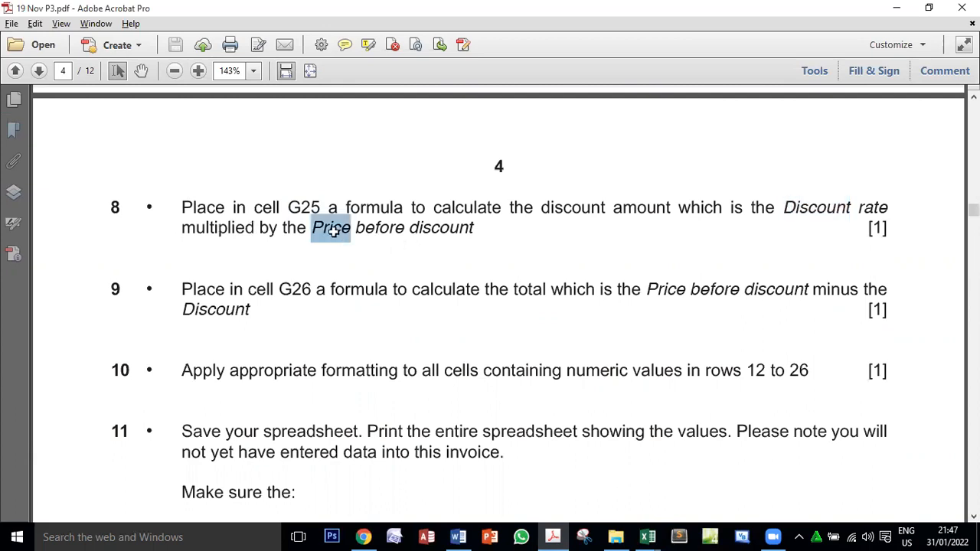
- Return to the invoice in Excel and enter the formula =E25*G24 in cell G25 for the discount amount
{"action": "key", "text": "alt+Tab"}
{"action": "scroll", "coordinate": [354, 251], "scroll_direction": "down", "scroll_amount": 2}
{"action": "scroll", "coordinate": [357, 252], "scroll_direction": "down", "scroll_amount": 1}
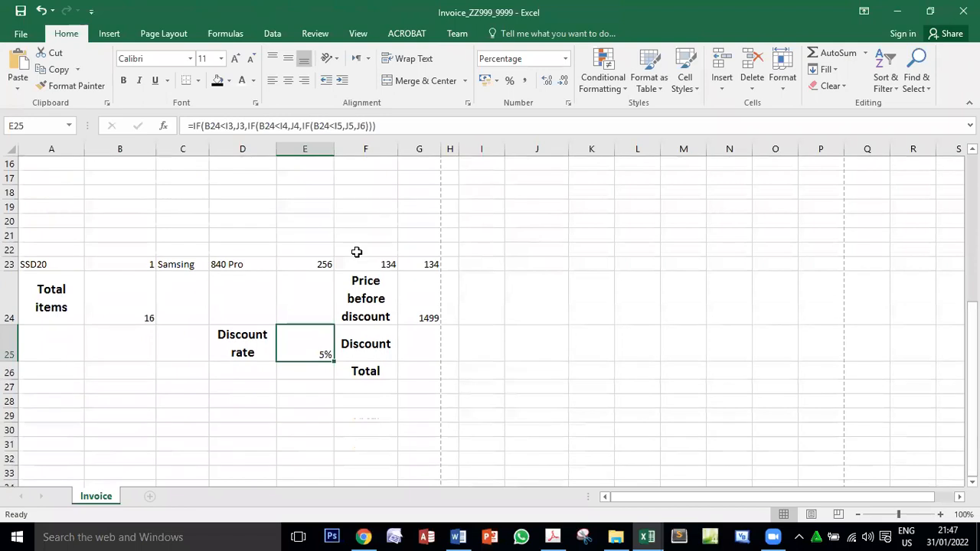
{"action": "left_click", "coordinate": [415, 354]}
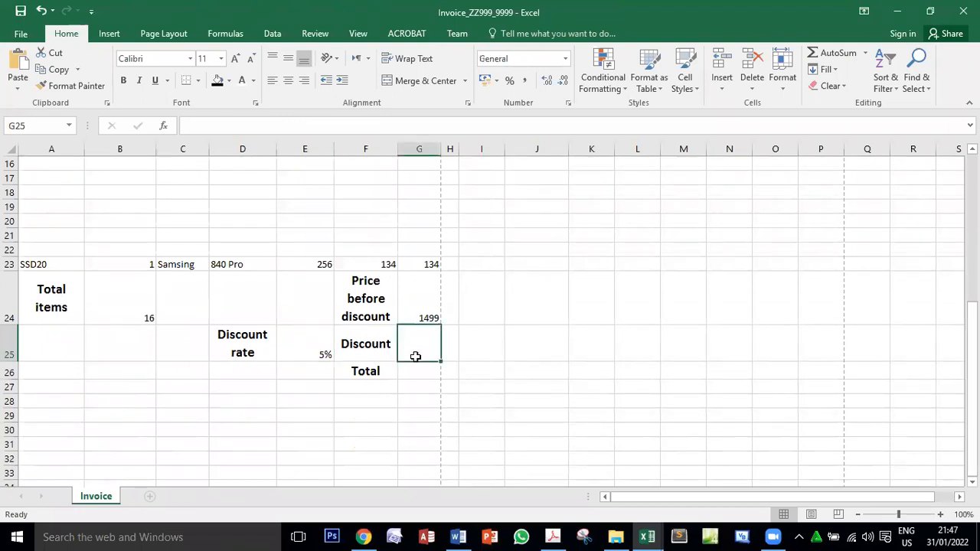
{"action": "type", "text": "="}
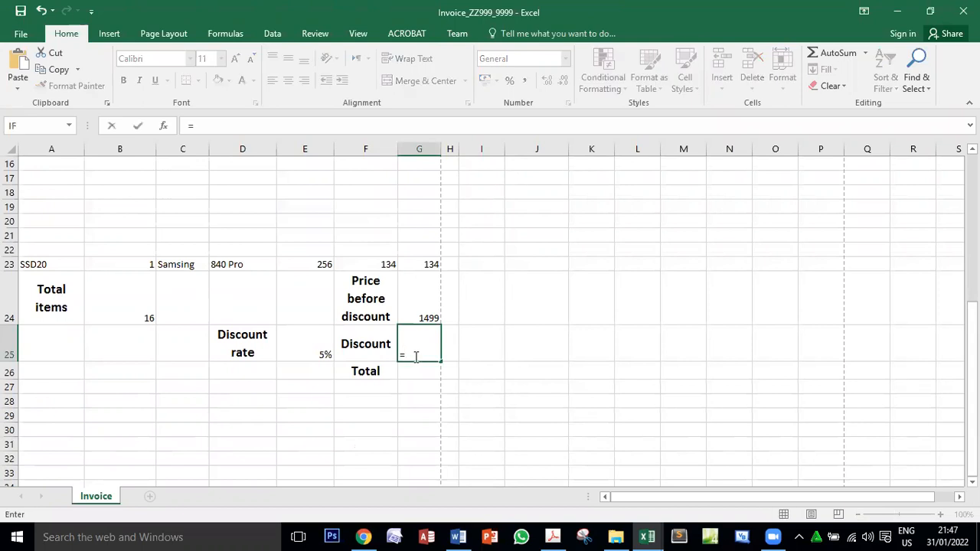
{"action": "left_click", "coordinate": [306, 342]}
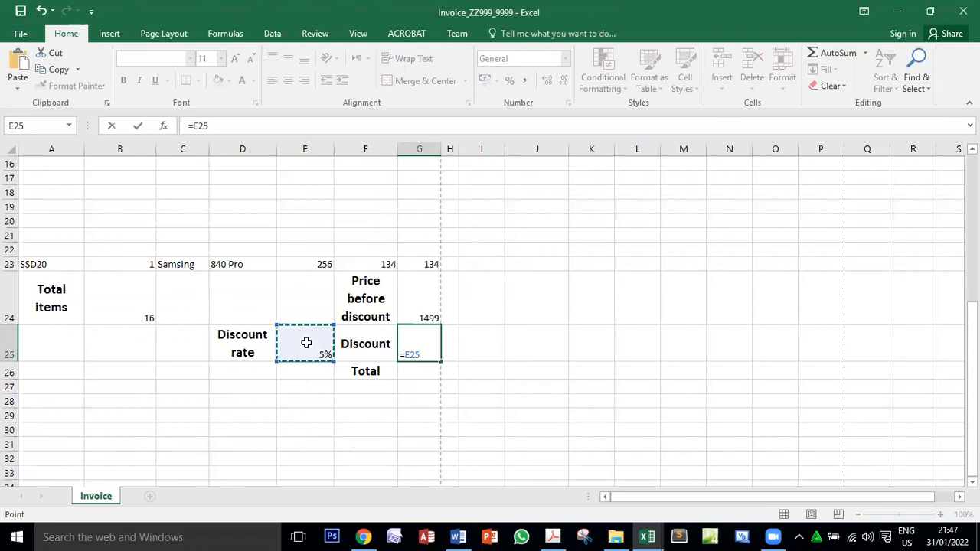
{"action": "type", "text": "*"}
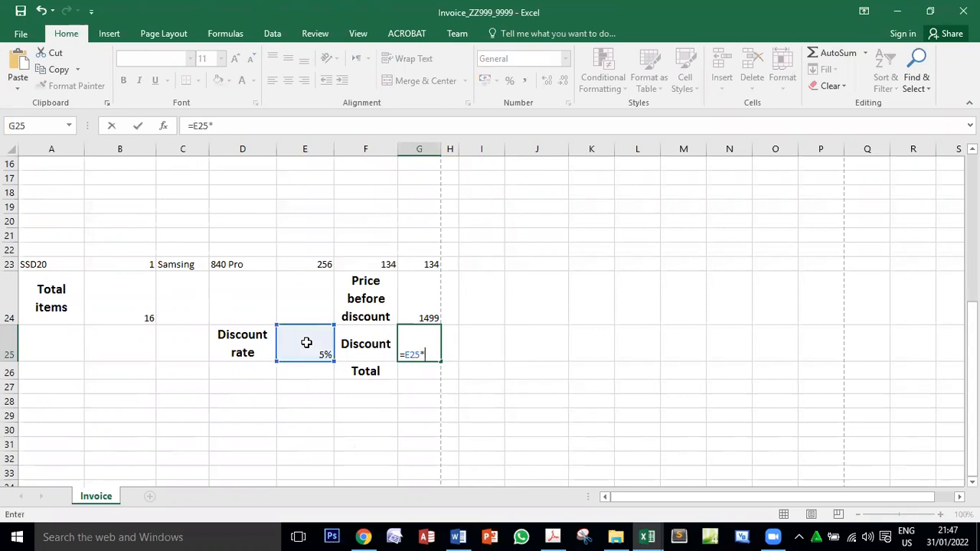
{"action": "left_click", "coordinate": [413, 289]}
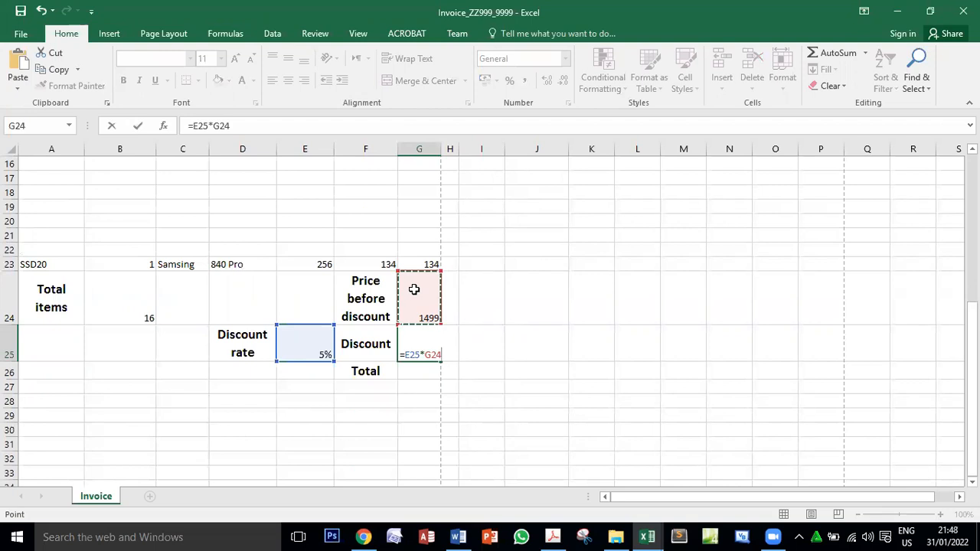
{"action": "key", "text": "Return"}
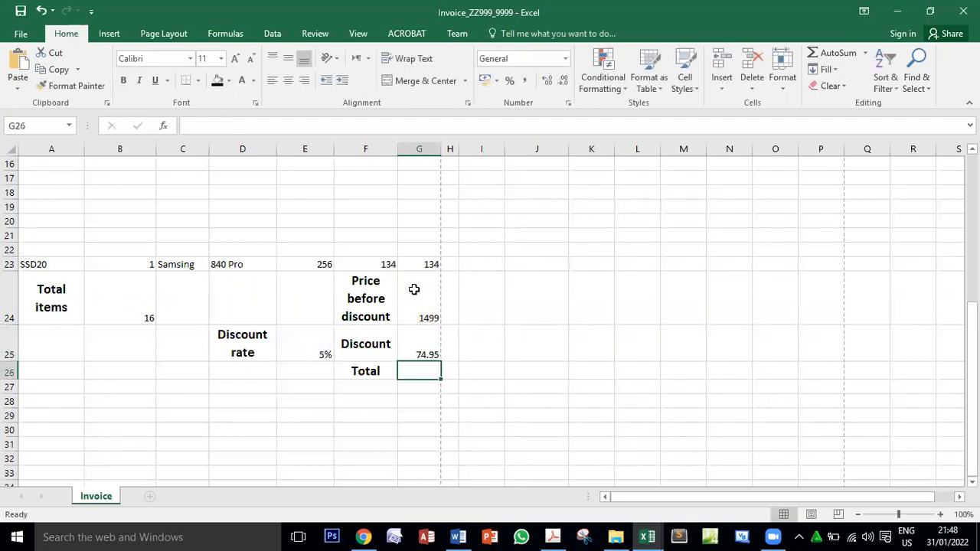
- Switch to the task PDF in Acrobat and read task 9 about the total formula for cell G26
{"action": "key", "text": "alt+Tab"}
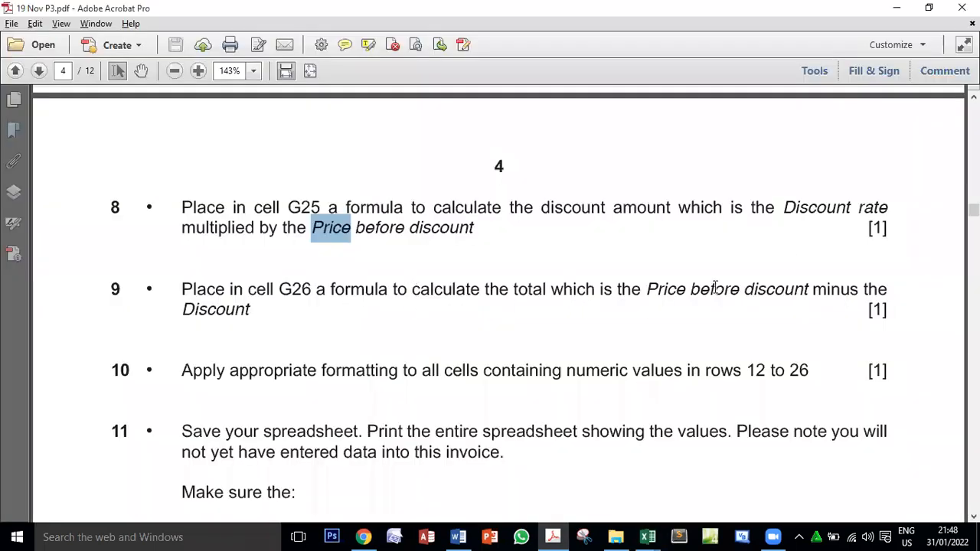
{"action": "double_click", "coordinate": [877, 229]}
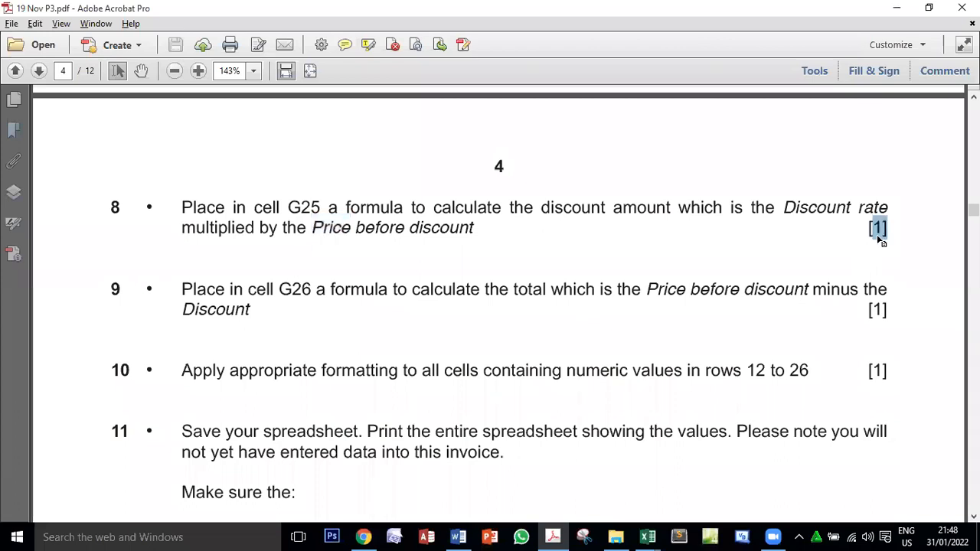
{"action": "double_click", "coordinate": [293, 289]}
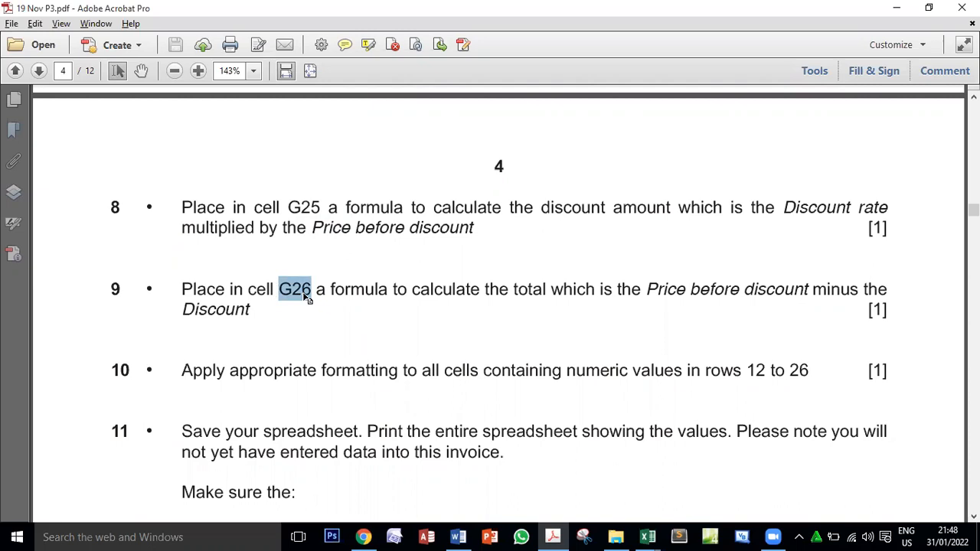
{"action": "key", "text": "alt+Tab"}
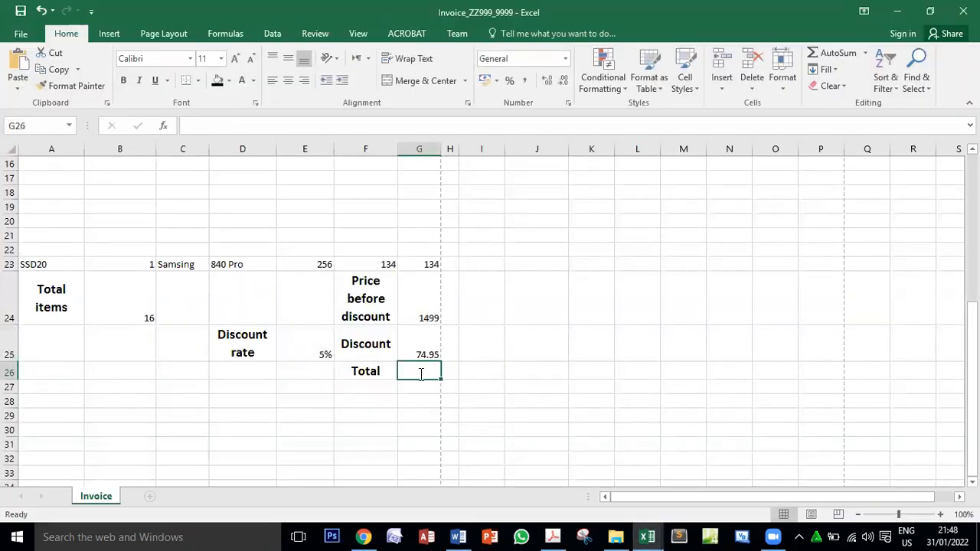
{"action": "key", "text": "alt+Tab"}
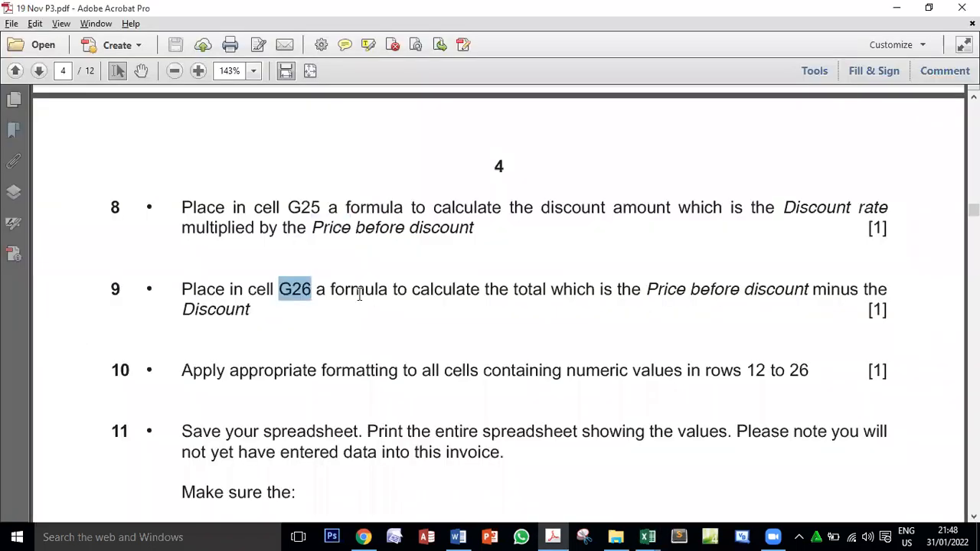
{"action": "double_click", "coordinate": [526, 291]}
{"action": "double_click", "coordinate": [655, 289]}
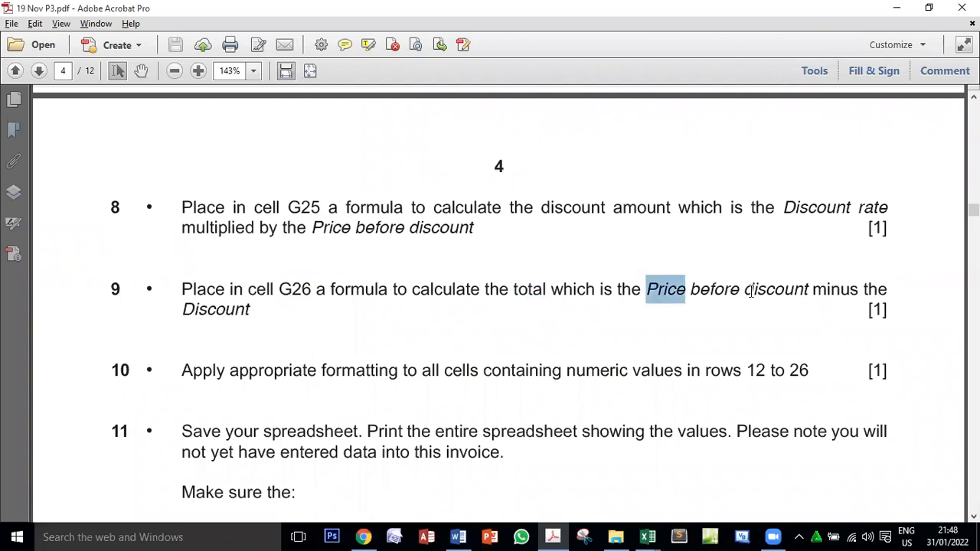
{"action": "double_click", "coordinate": [834, 291]}
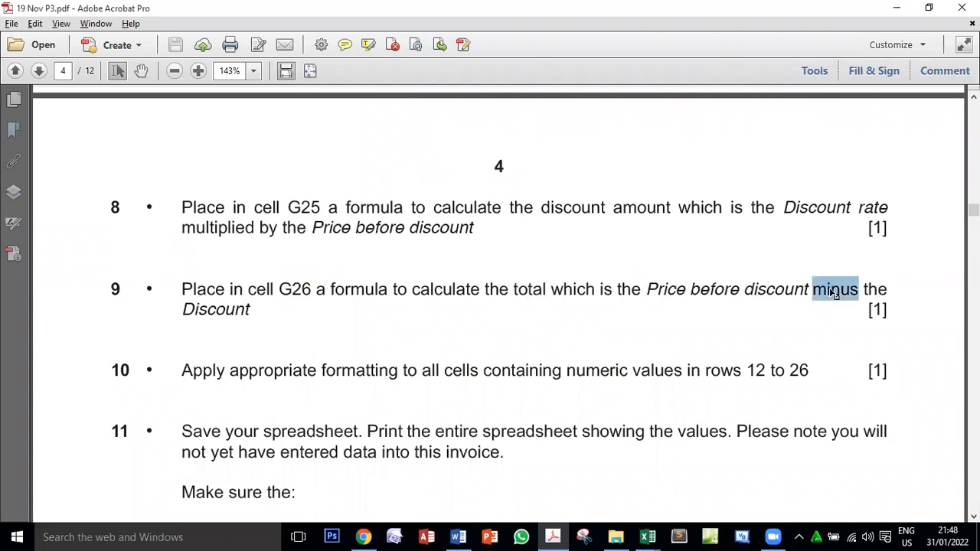
- Back in the Excel invoice, enter the formula =G24-G25 in cell G26 to calculate the total after discount
{"action": "key", "text": "alt+Tab"}
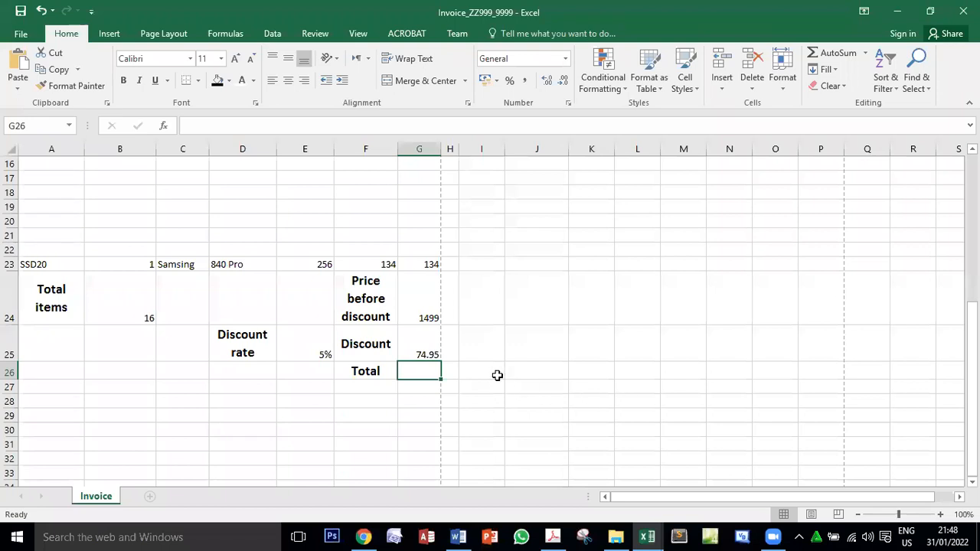
{"action": "left_click", "coordinate": [416, 300]}
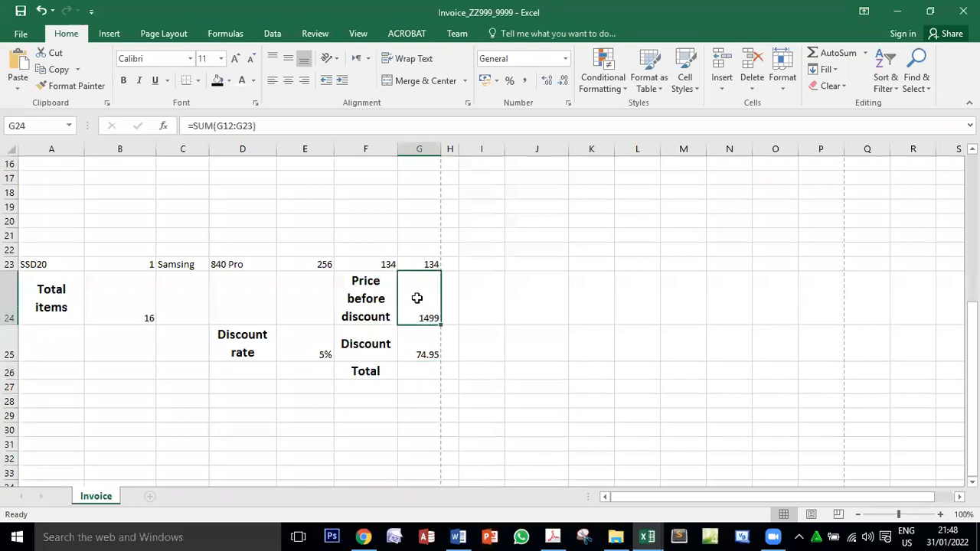
{"action": "left_click", "coordinate": [420, 346]}
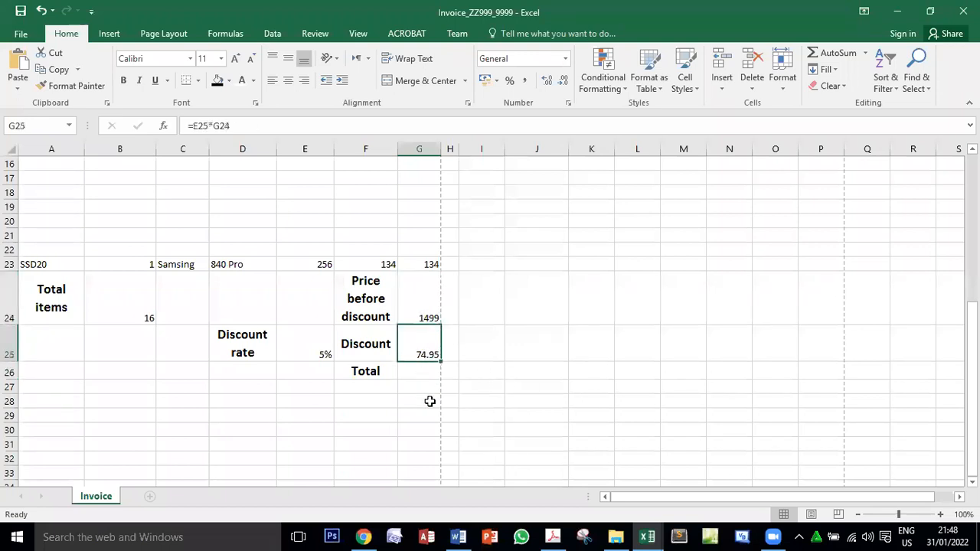
{"action": "left_click", "coordinate": [413, 372]}
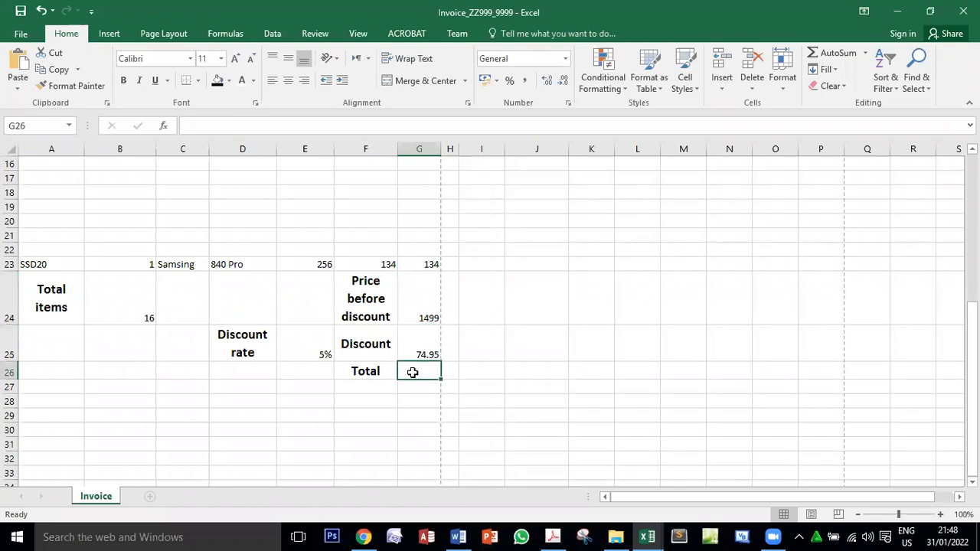
{"action": "type", "text": "="}
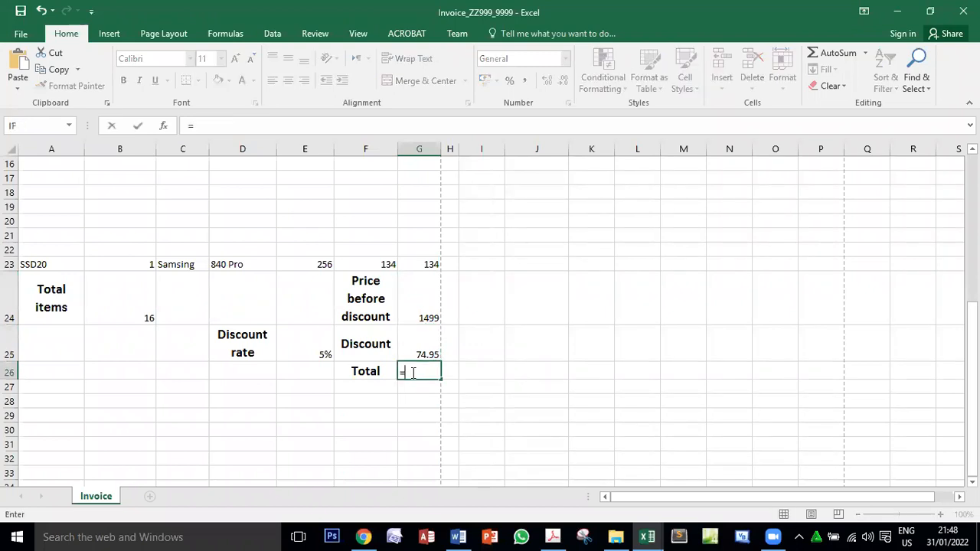
{"action": "left_click", "coordinate": [420, 289]}
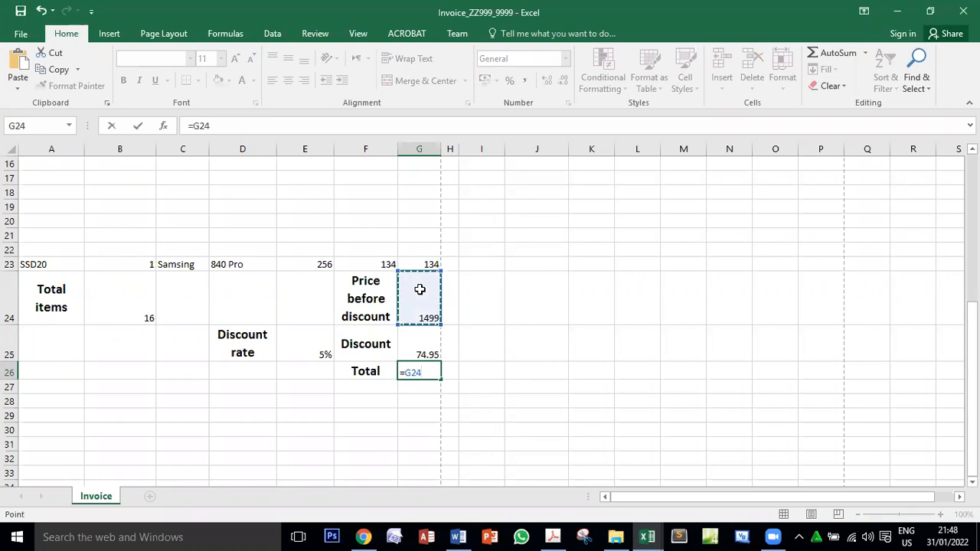
{"action": "type", "text": "-"}
{"action": "scroll", "coordinate": [415, 345], "scroll_direction": "up", "scroll_amount": 1}
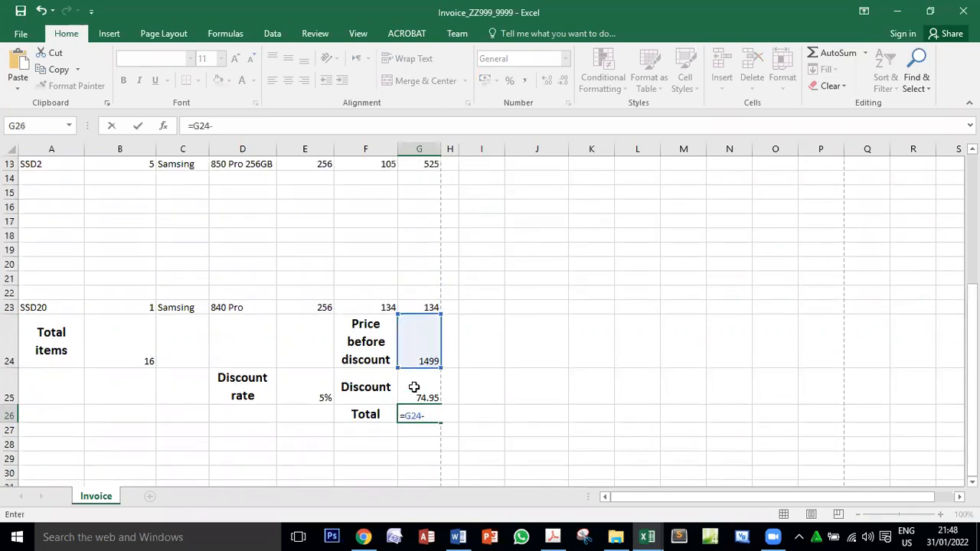
{"action": "left_click", "coordinate": [414, 387]}
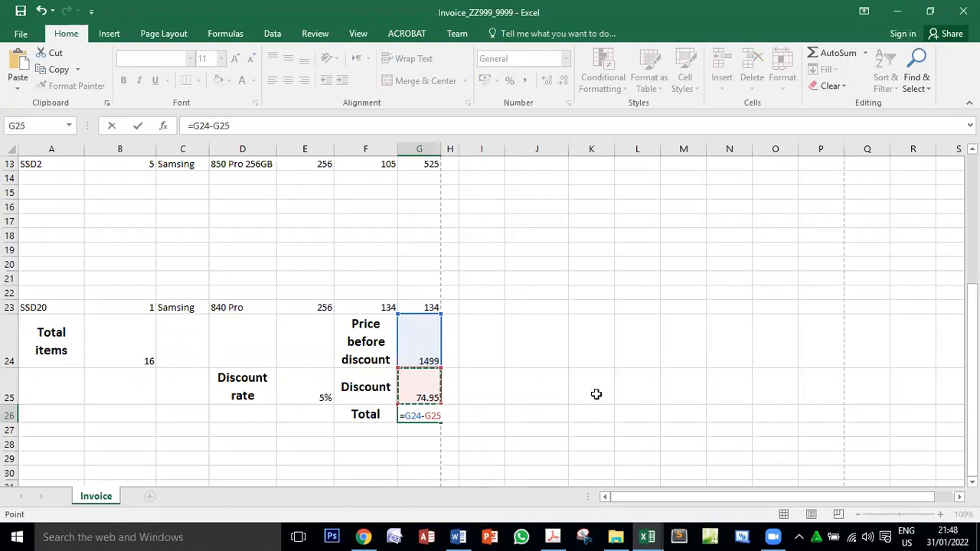
{"action": "scroll", "coordinate": [597, 395], "scroll_direction": "down", "scroll_amount": 1}
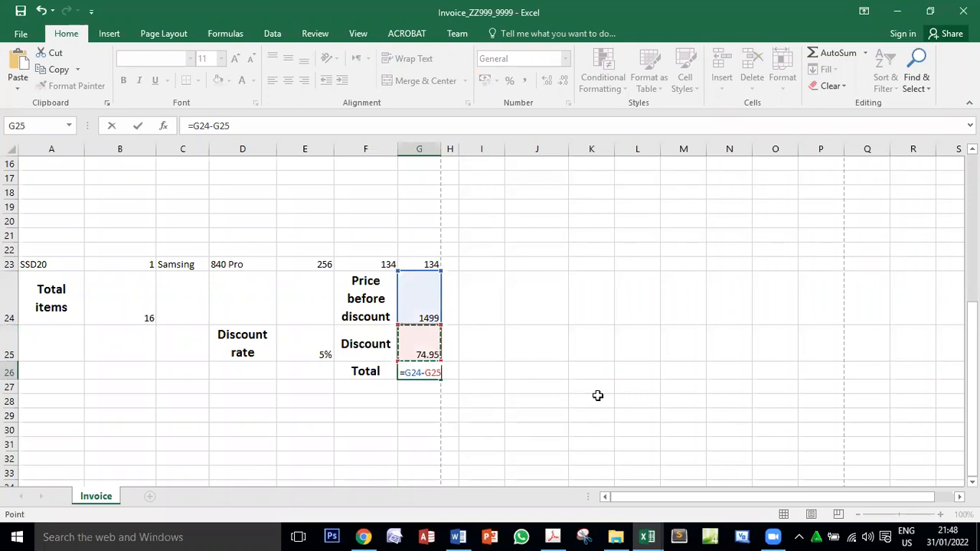
{"action": "key", "text": "Return"}
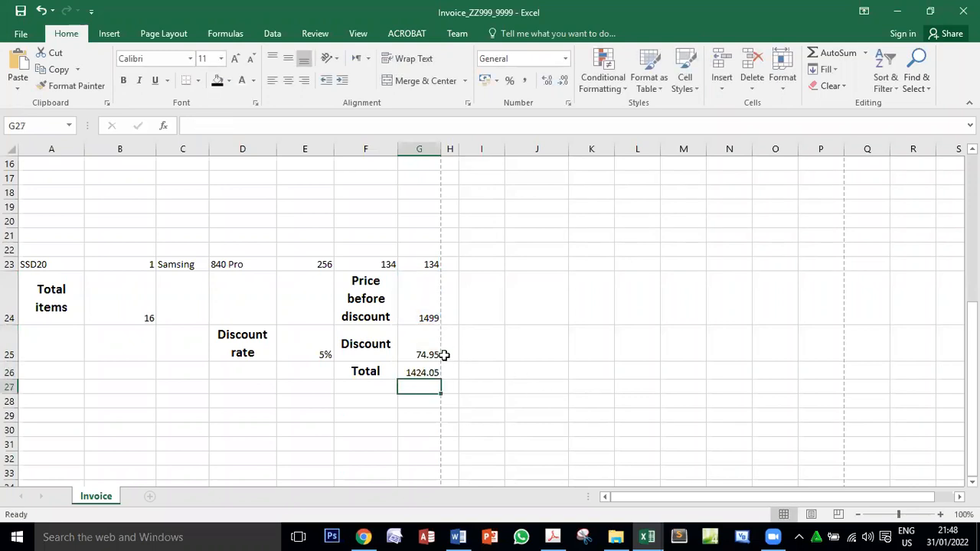
{"action": "left_click", "coordinate": [414, 372]}
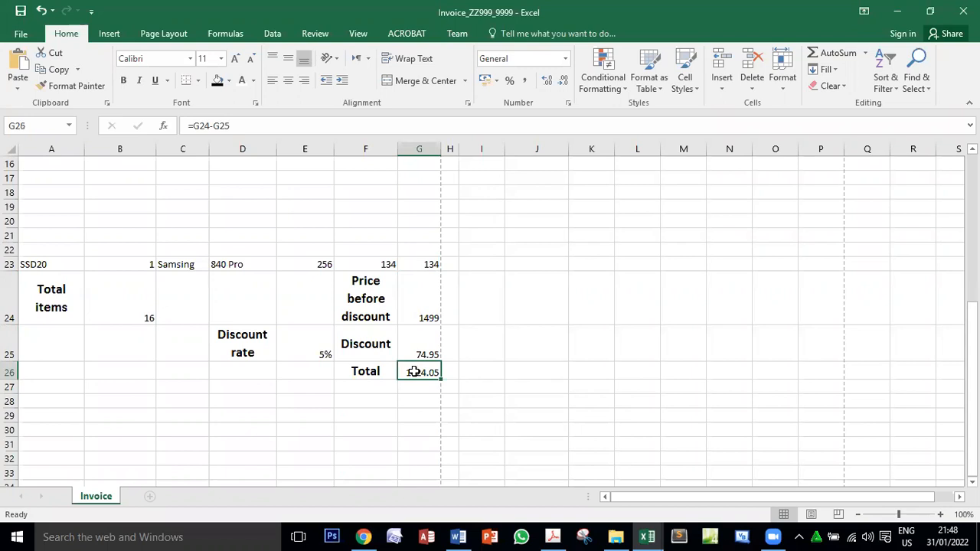
- Read task 10 in the Acrobat PDF about formatting numeric cells, and examine rows 12 to 26 of the Excel invoice
{"action": "key", "text": "alt+Tab"}
{"action": "key", "text": "alt+Tab"}
{"action": "key", "text": "alt+Tab"}
{"action": "scroll", "coordinate": [230, 332], "scroll_direction": "down", "scroll_amount": 2}
{"action": "left_click_drag", "start_coordinate": [190, 301], "coordinate": [809, 309]}
{"action": "key", "text": "alt+Tab"}
{"action": "scroll", "coordinate": [671, 395], "scroll_direction": "up", "scroll_amount": 3}
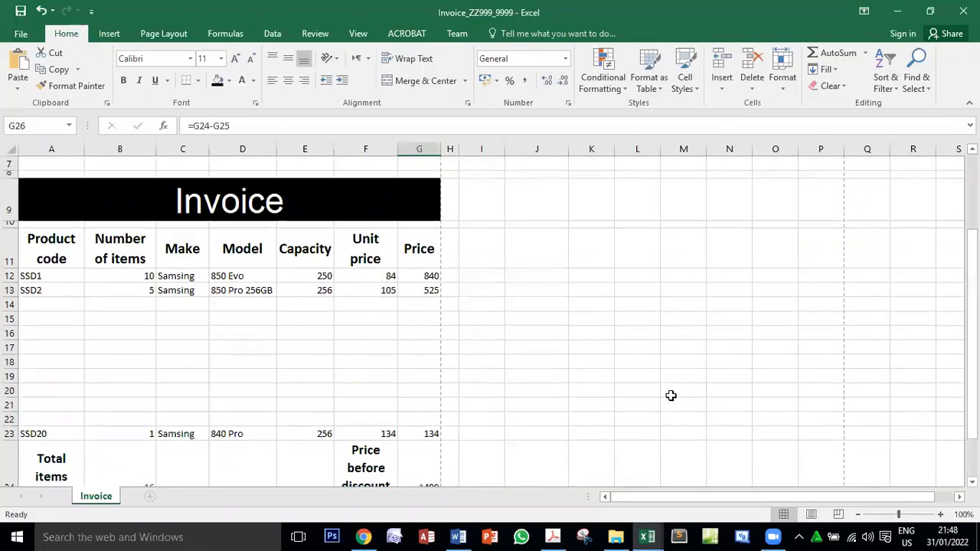
{"action": "scroll", "coordinate": [670, 395], "scroll_direction": "down", "scroll_amount": 1}
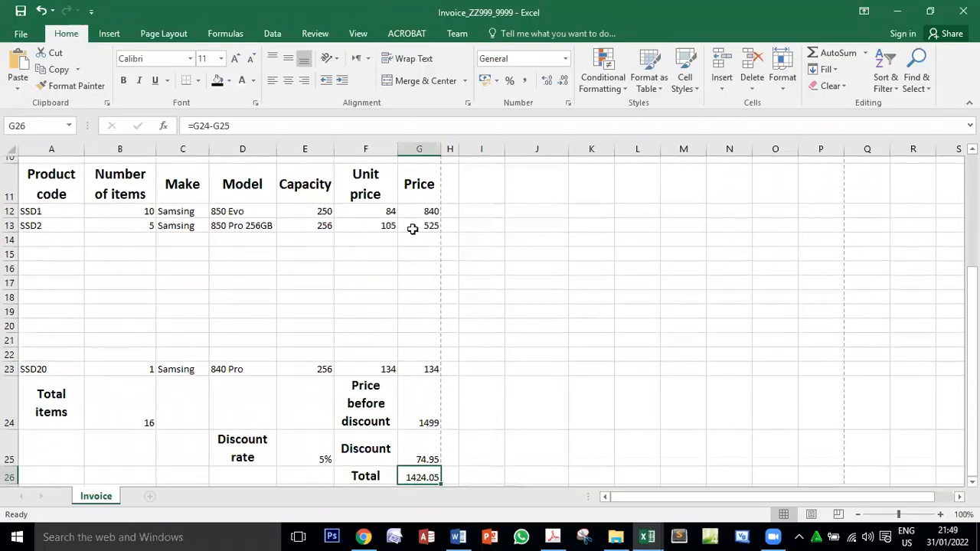
- Select the unit price and price cells F12:G23 together with the summary cells G24:G26
{"action": "left_click_drag", "start_coordinate": [372, 212], "coordinate": [428, 364]}
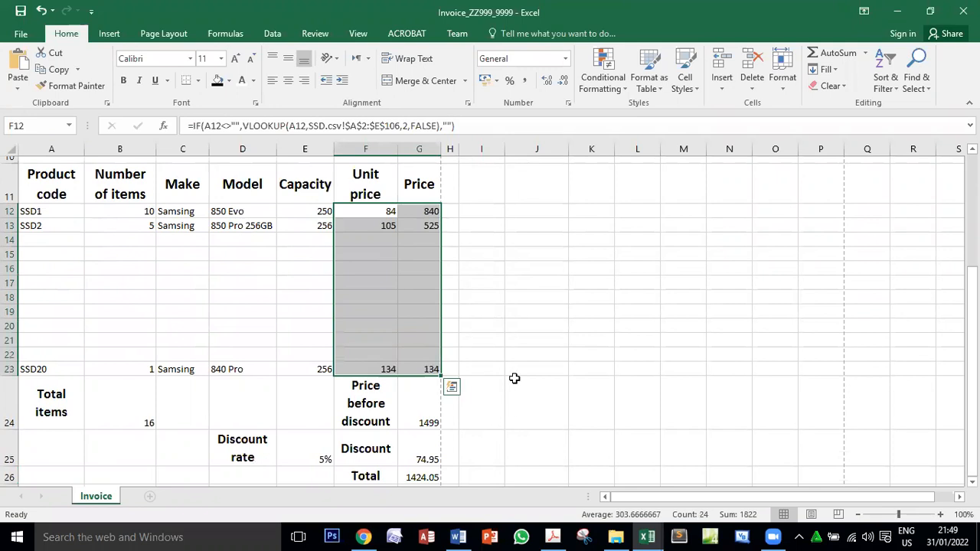
{"action": "scroll", "coordinate": [515, 376], "scroll_direction": "down", "scroll_amount": 1}
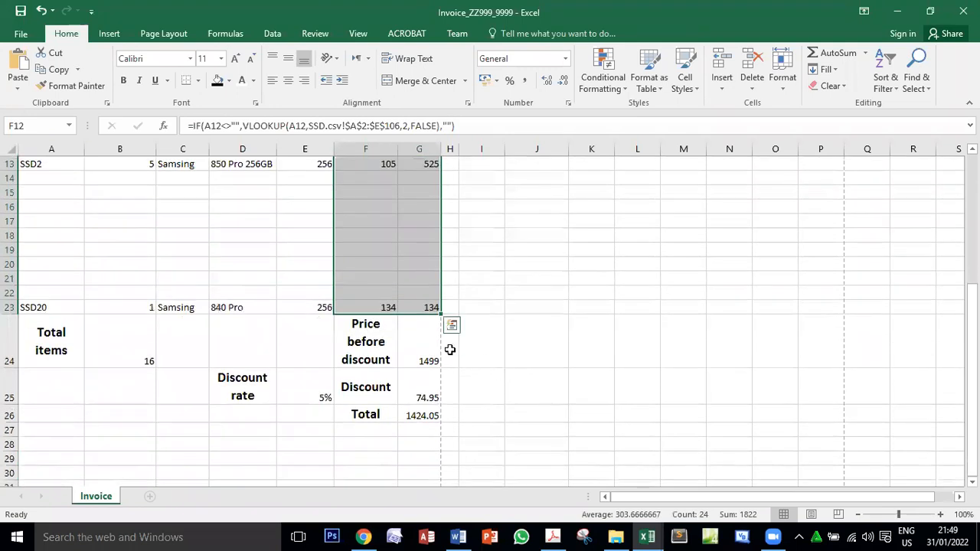
{"action": "left_click", "coordinate": [425, 331], "text": "ctrl"}
{"action": "left_click_drag", "start_coordinate": [421, 375], "coordinate": [421, 414]}
{"action": "scroll", "coordinate": [484, 387], "scroll_direction": "up", "scroll_amount": 3}
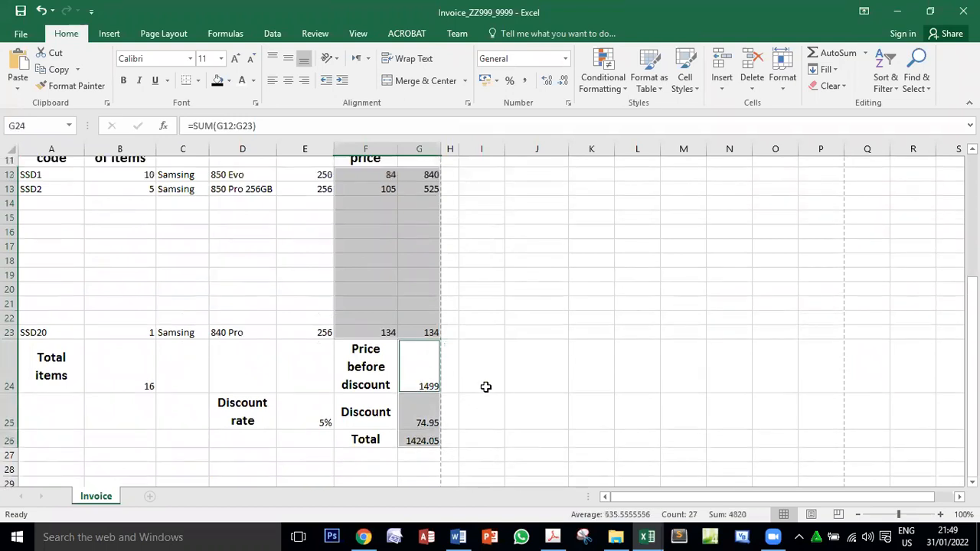
{"action": "scroll", "coordinate": [485, 387], "scroll_direction": "down", "scroll_amount": 3}
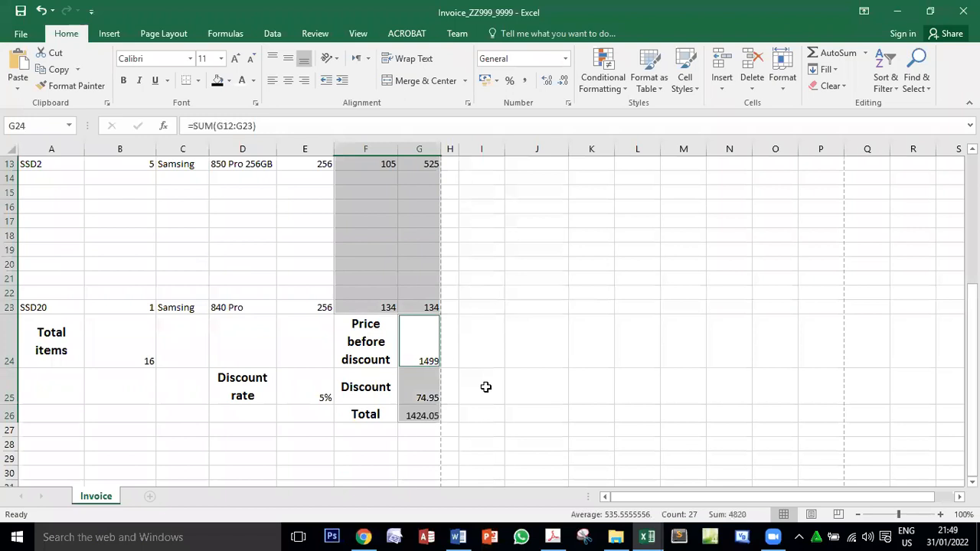
{"action": "scroll", "coordinate": [486, 386], "scroll_direction": "up", "scroll_amount": 4}
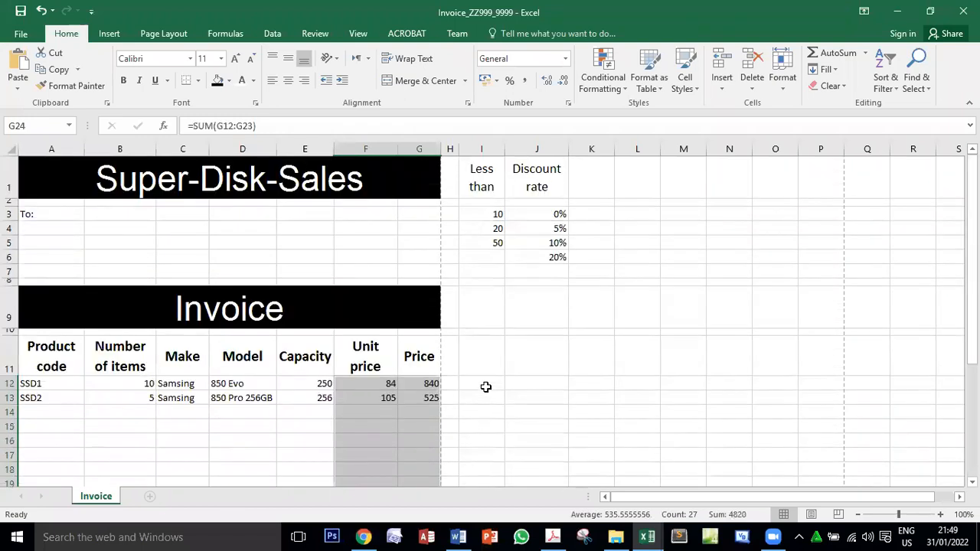
{"action": "scroll", "coordinate": [485, 387], "scroll_direction": "down", "scroll_amount": 3}
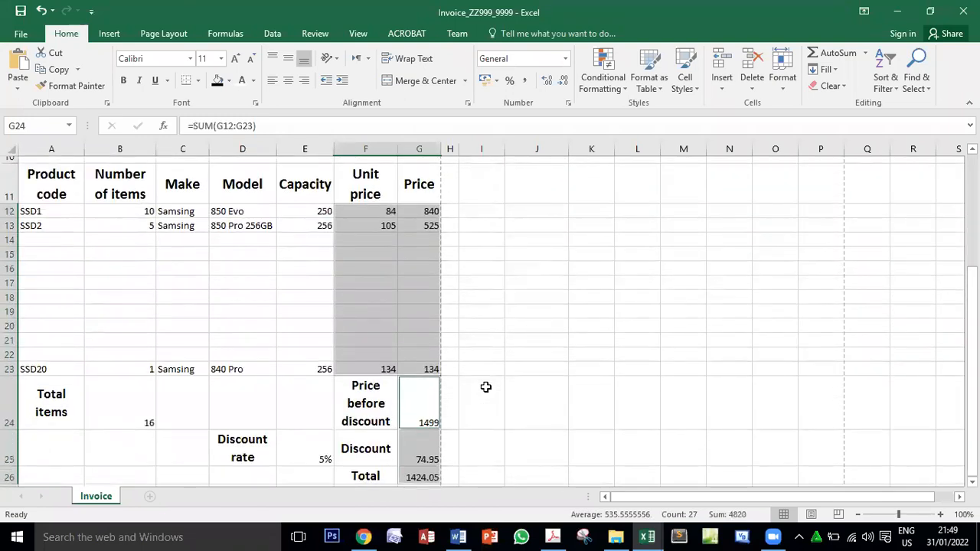
- Switch to the task PDF in Acrobat and read the Task 2 introduction about the currency and decimal places required for prices
{"action": "key", "text": "alt+Tab"}
{"action": "scroll", "coordinate": [486, 386], "scroll_direction": "up", "scroll_amount": 12}
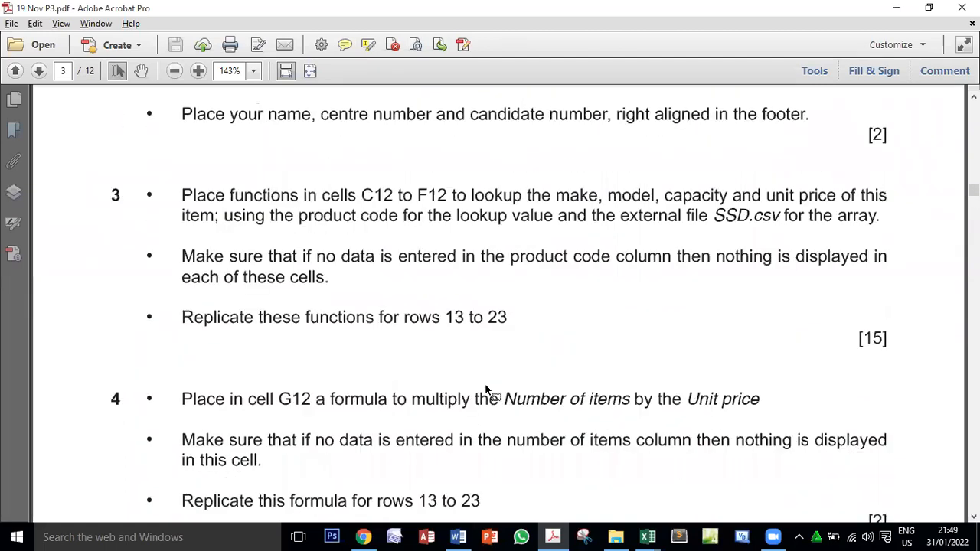
{"action": "scroll", "coordinate": [485, 384], "scroll_direction": "up", "scroll_amount": 10}
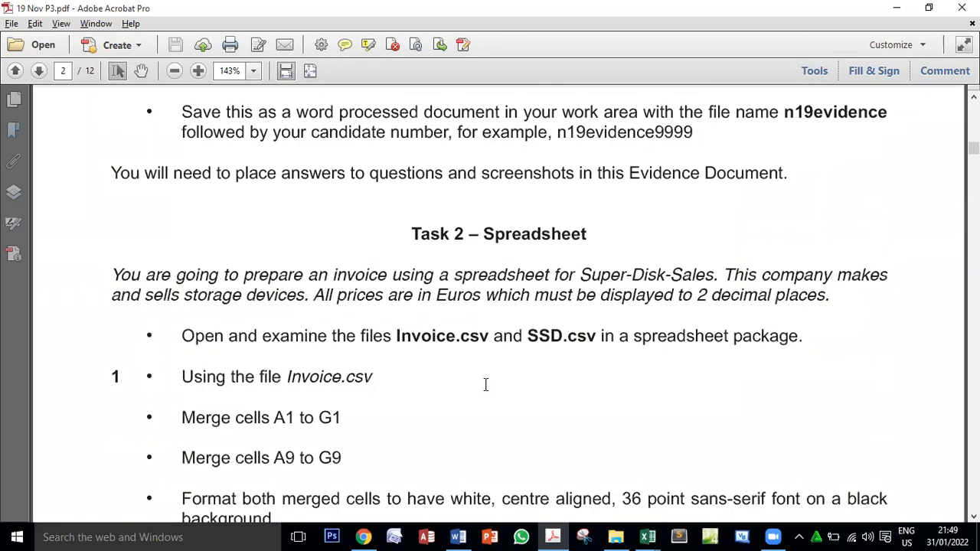
{"action": "scroll", "coordinate": [486, 382], "scroll_direction": "down", "scroll_amount": 5}
{"action": "double_click", "coordinate": [447, 296]}
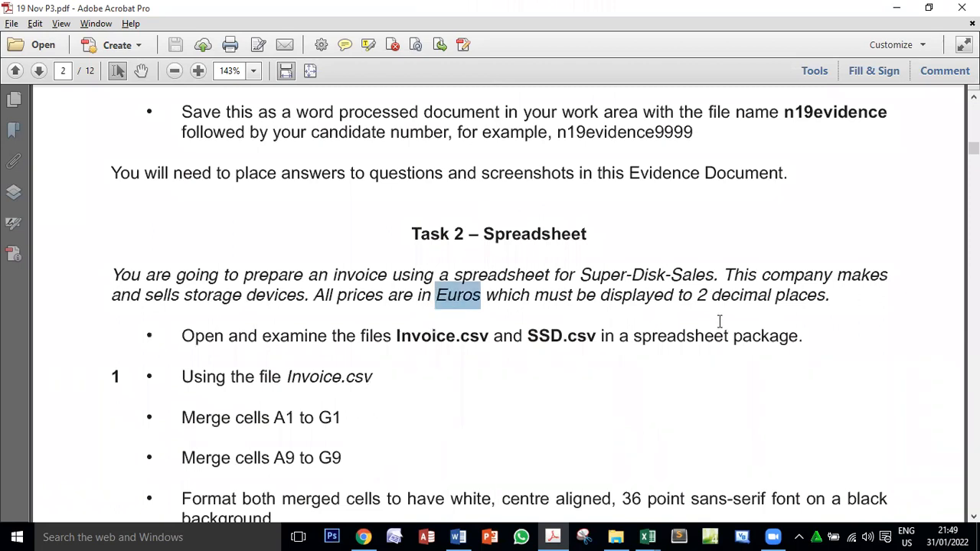
{"action": "scroll", "coordinate": [712, 336], "scroll_direction": "down", "scroll_amount": 20}
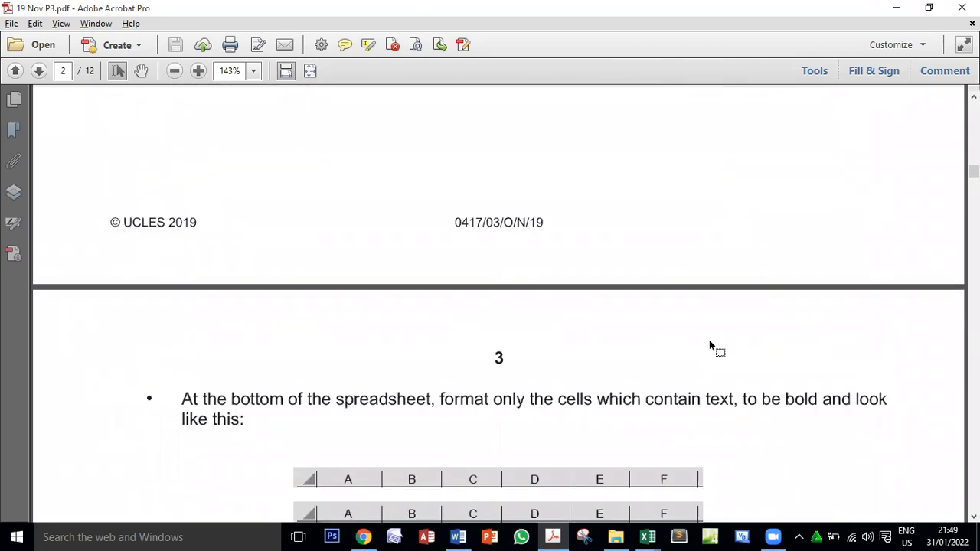
{"action": "scroll", "coordinate": [705, 359], "scroll_direction": "down", "scroll_amount": 20}
{"action": "scroll", "coordinate": [704, 358], "scroll_direction": "up", "scroll_amount": 13}
- Return to the invoice in Excel and choose the Currency number format with 2 decimal places for the selected price cells
{"action": "key", "text": "alt+Tab"}
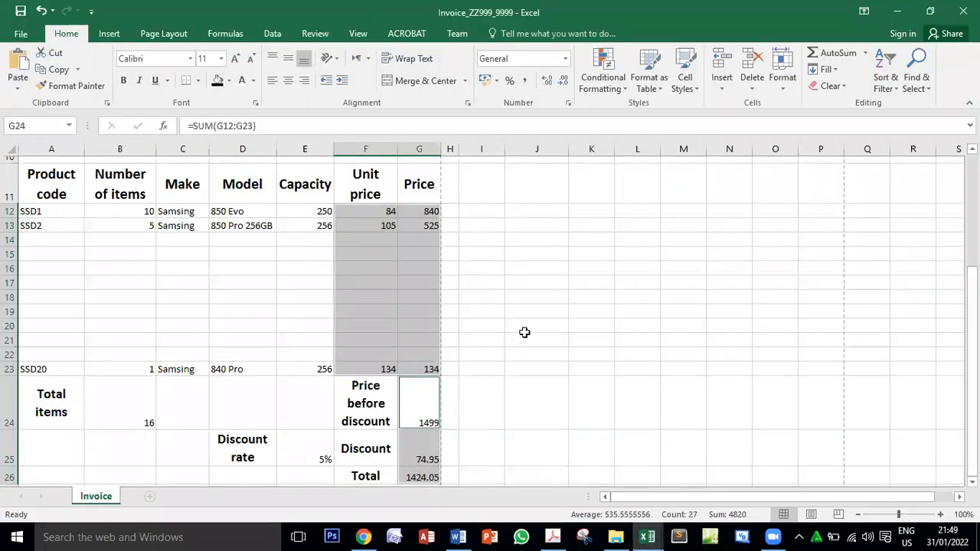
{"action": "right_click", "coordinate": [406, 265]}
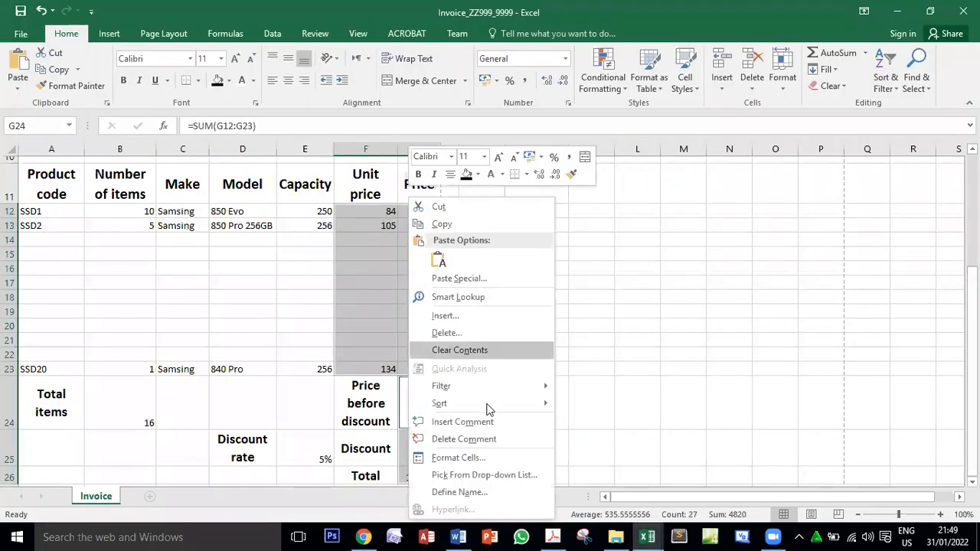
{"action": "left_click", "coordinate": [498, 459]}
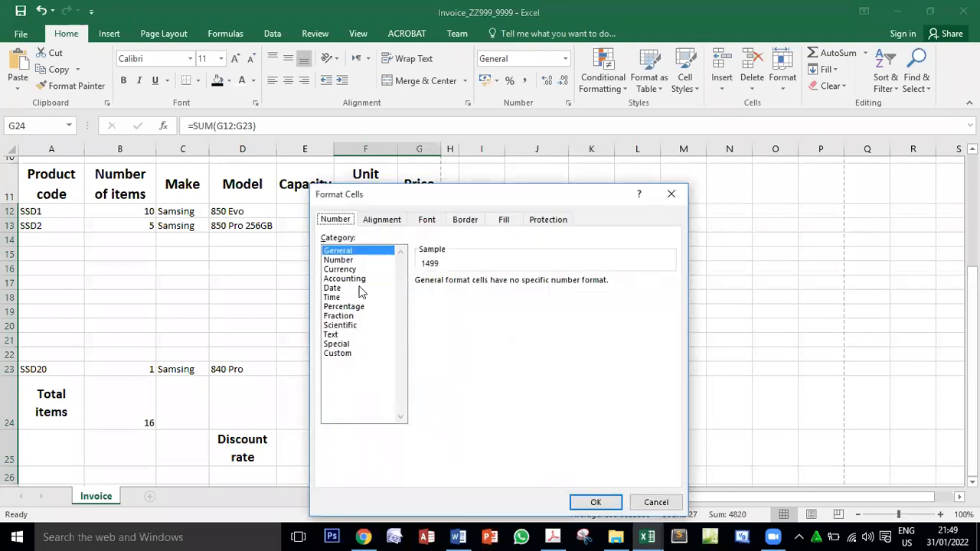
{"action": "left_click", "coordinate": [346, 269]}
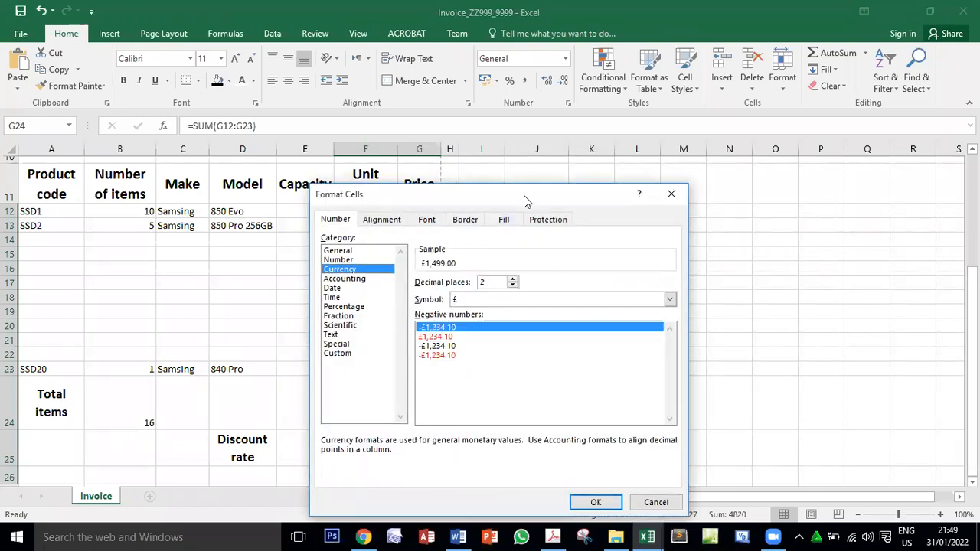
{"action": "left_click_drag", "start_coordinate": [527, 200], "coordinate": [647, 101]}
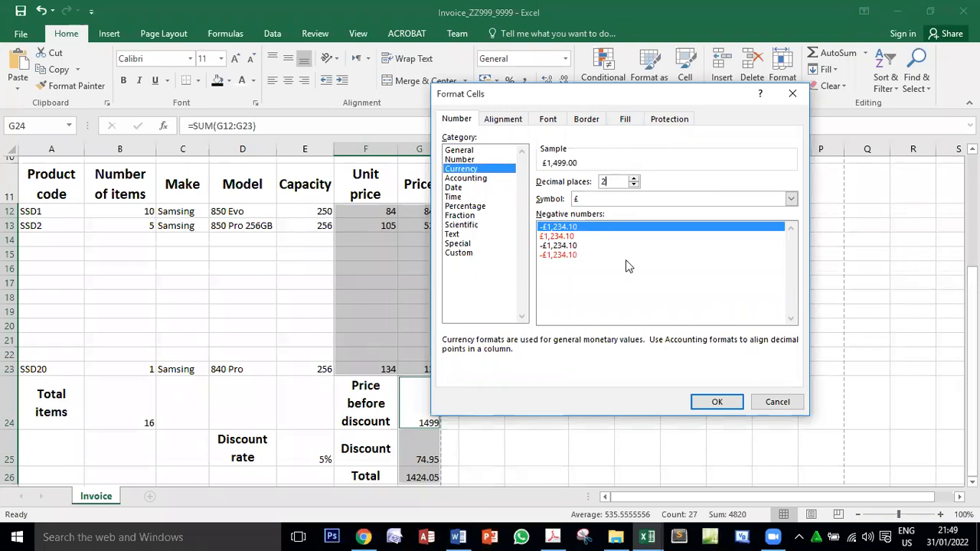
- Set the currency symbol to € Euro (€ 123) and apply the format to the selected price cells
{"action": "left_click", "coordinate": [790, 200]}
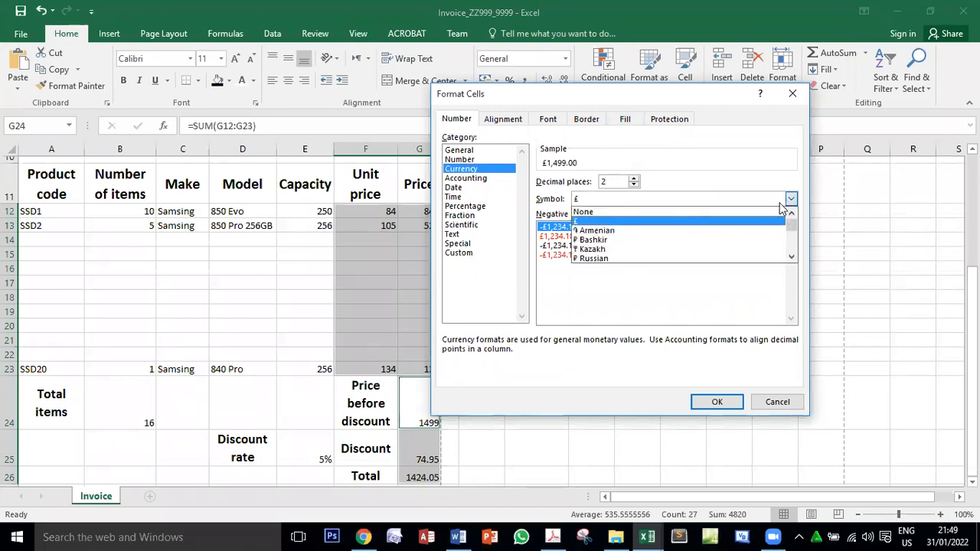
{"action": "scroll", "coordinate": [758, 229], "scroll_direction": "down", "scroll_amount": 3}
{"action": "scroll", "coordinate": [758, 232], "scroll_direction": "down", "scroll_amount": 10}
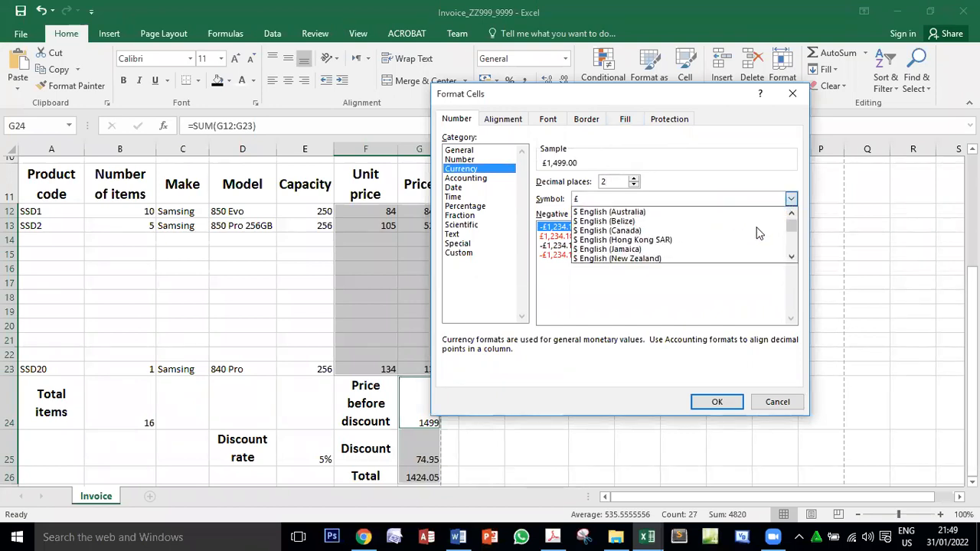
{"action": "scroll", "coordinate": [757, 232], "scroll_direction": "down", "scroll_amount": 10}
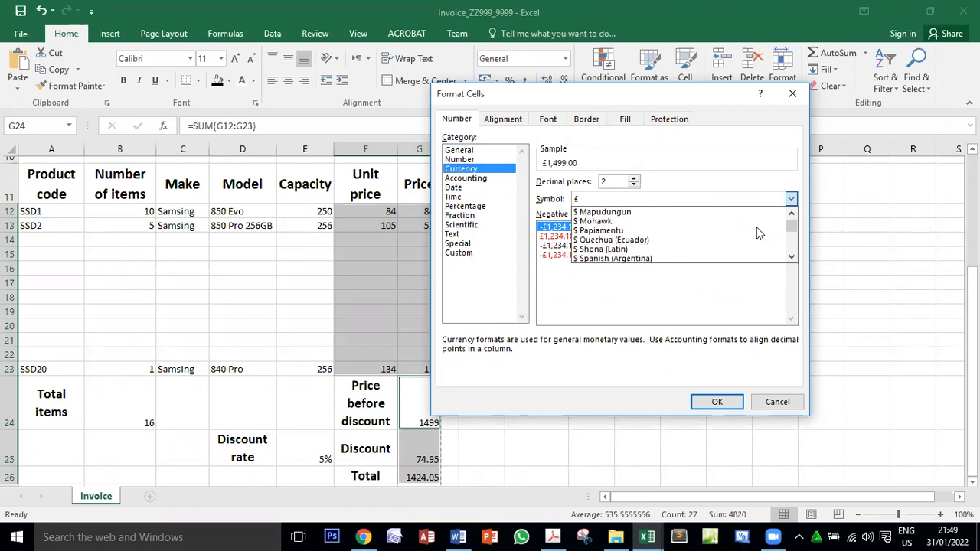
{"action": "scroll", "coordinate": [758, 232], "scroll_direction": "down", "scroll_amount": 10}
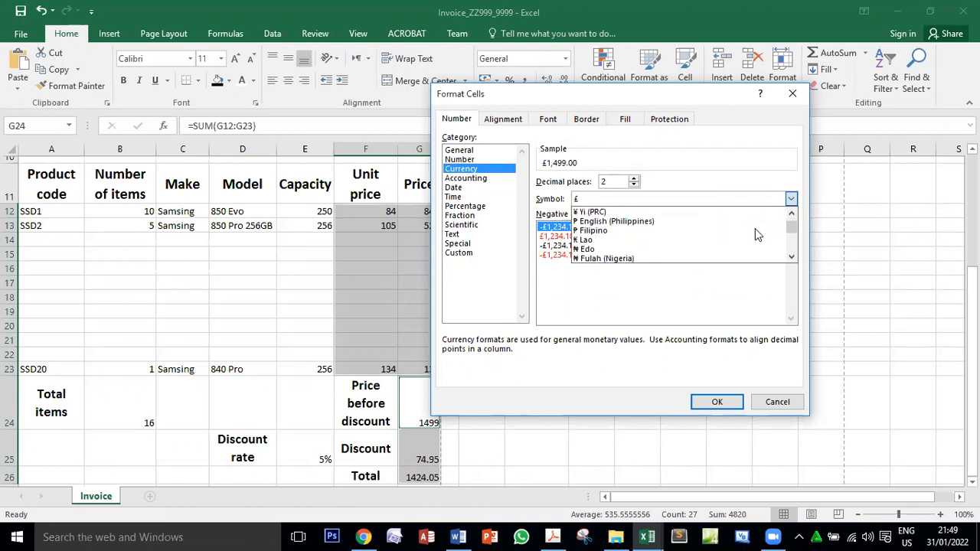
{"action": "scroll", "coordinate": [755, 234], "scroll_direction": "down", "scroll_amount": 1}
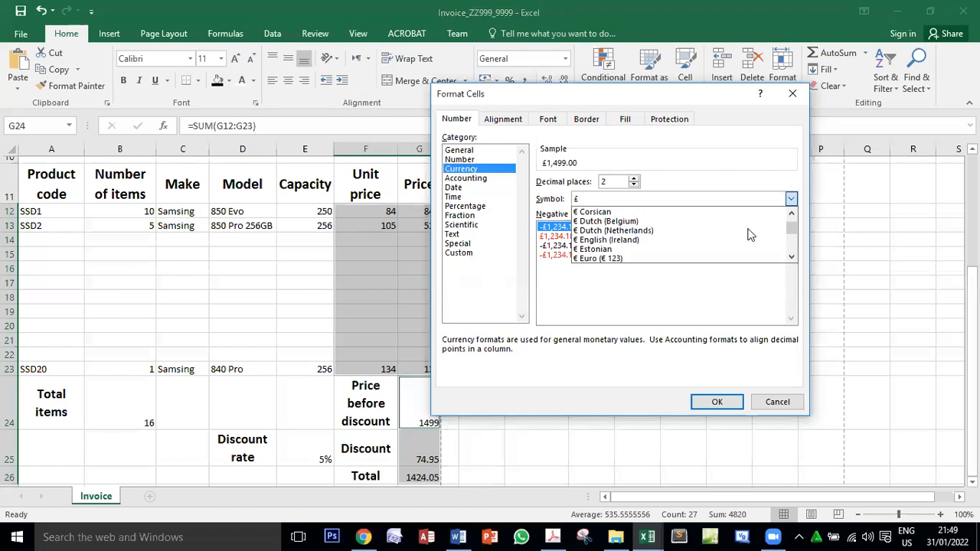
{"action": "scroll", "coordinate": [743, 234], "scroll_direction": "down", "scroll_amount": 1}
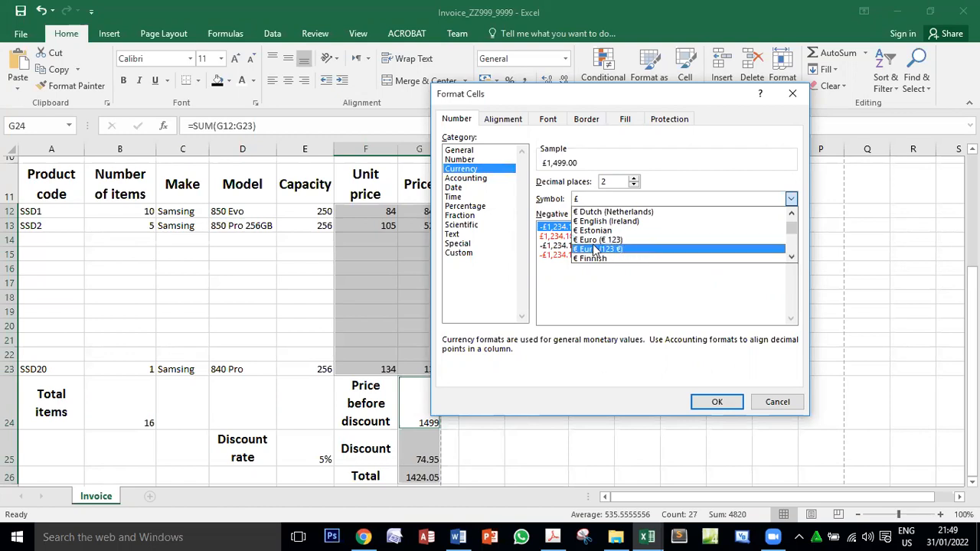
{"action": "scroll", "coordinate": [617, 246], "scroll_direction": "down", "scroll_amount": 1}
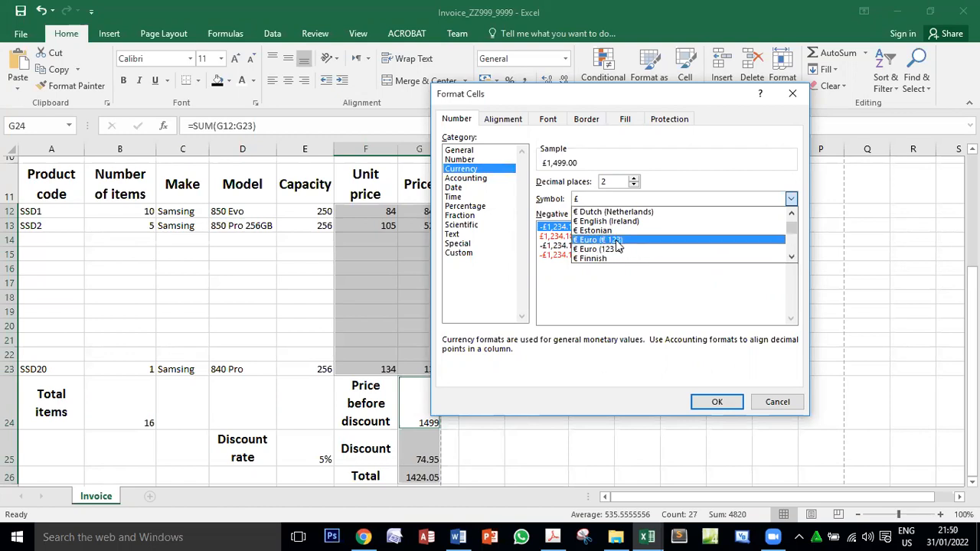
{"action": "left_click", "coordinate": [616, 240]}
{"action": "left_click", "coordinate": [716, 402]}
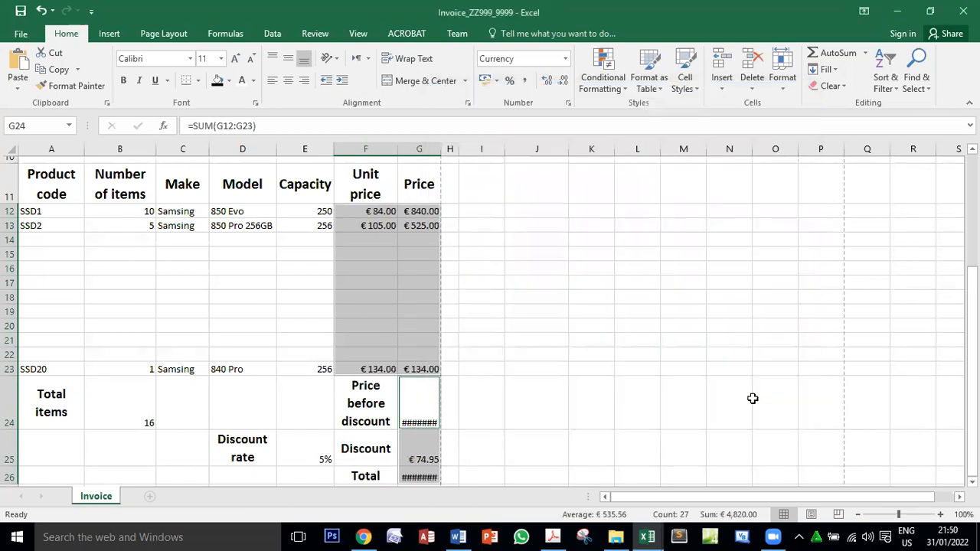
- Switch to the task PDF in Acrobat and read task 11 about saving the spreadsheet and printing it showing the values
{"action": "left_click", "coordinate": [552, 536]}
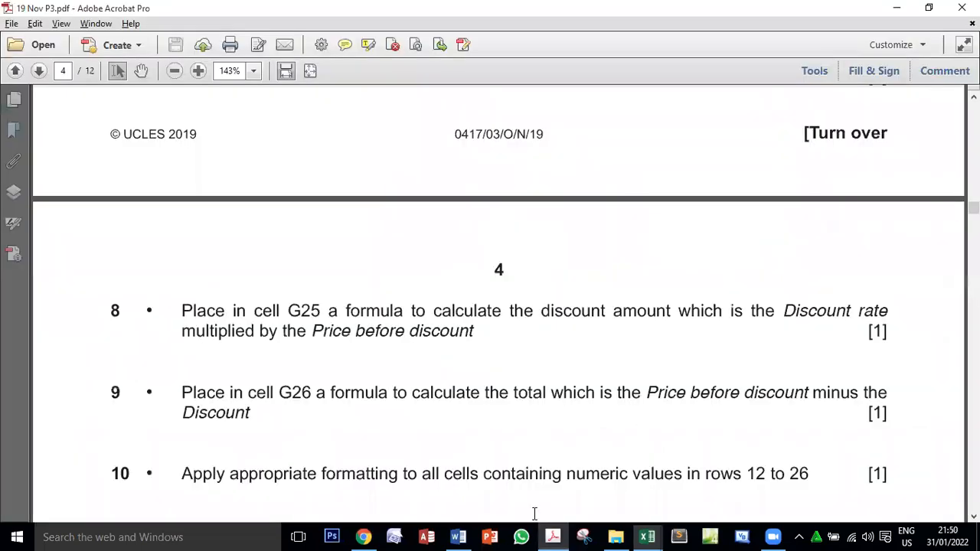
{"action": "scroll", "coordinate": [434, 367], "scroll_direction": "down", "scroll_amount": 2}
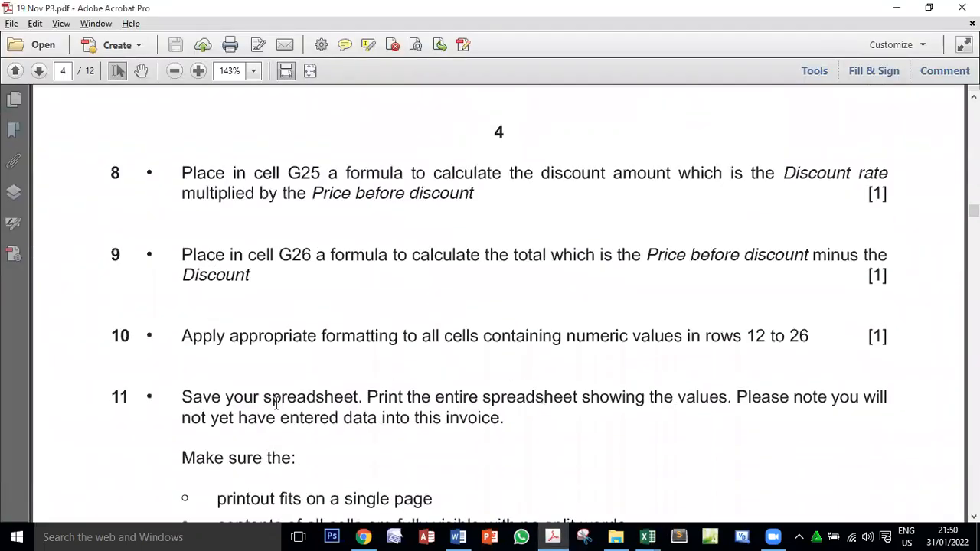
{"action": "double_click", "coordinate": [290, 395]}
{"action": "key", "text": "alt+Tab"}
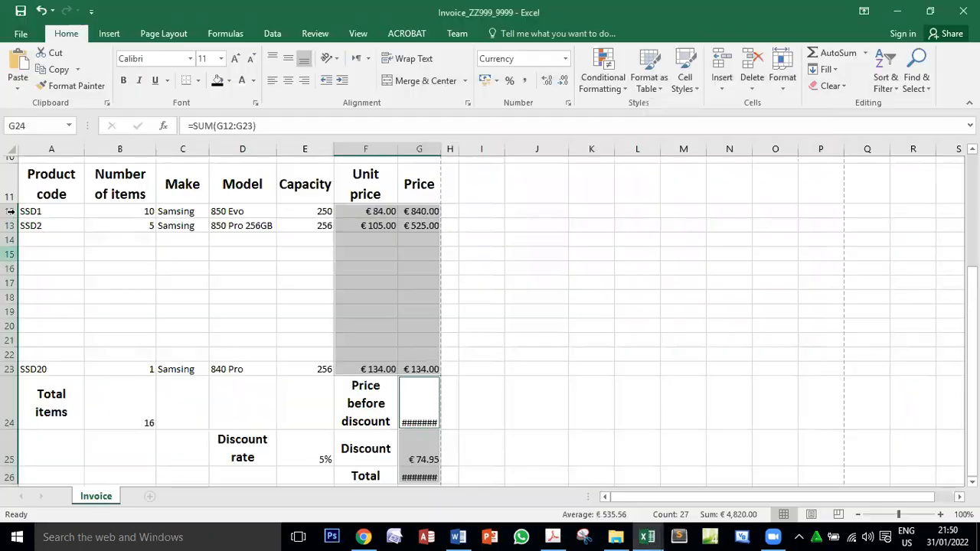
{"action": "key", "text": "alt+Tab"}
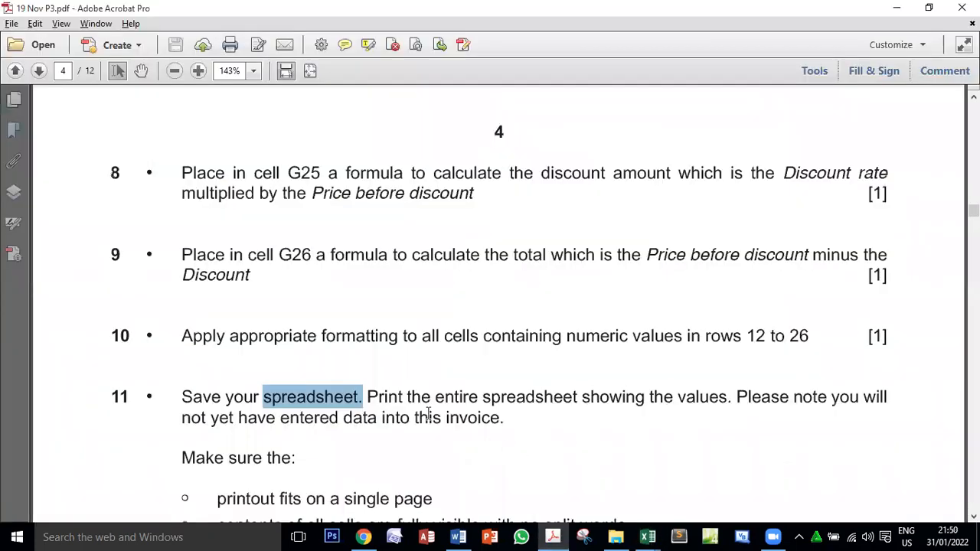
{"action": "left_click_drag", "start_coordinate": [368, 396], "coordinate": [727, 398]}
- Return to the Excel invoice and autofit the width of column G to its contents
{"action": "key", "text": "alt+Tab"}
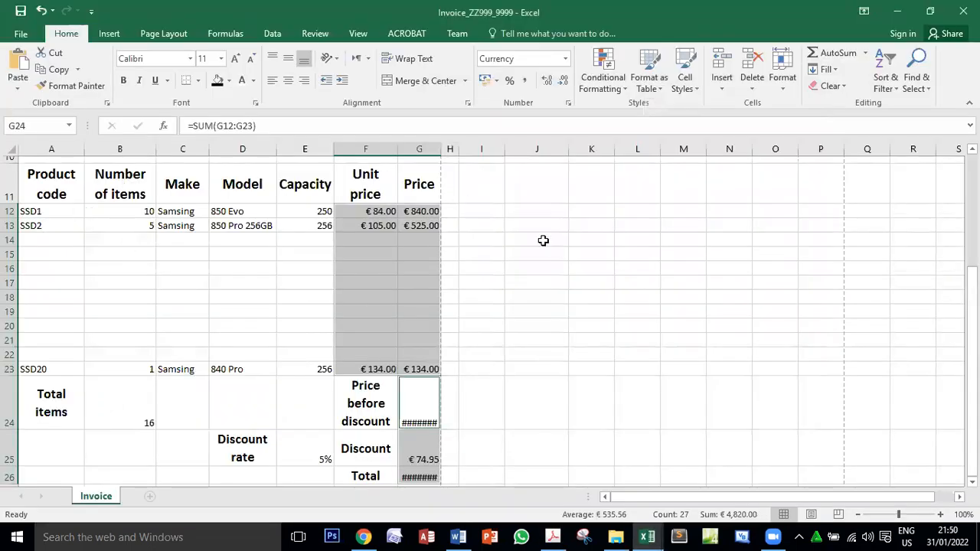
{"action": "scroll", "coordinate": [544, 362], "scroll_direction": "down", "scroll_amount": 4}
{"action": "scroll", "coordinate": [567, 374], "scroll_direction": "up", "scroll_amount": 7}
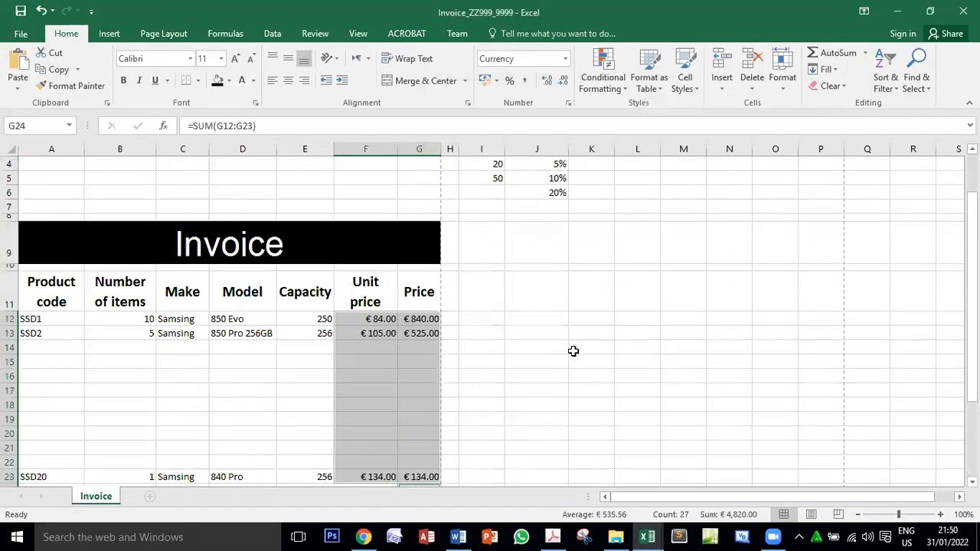
{"action": "scroll", "coordinate": [571, 353], "scroll_direction": "down", "scroll_amount": 5}
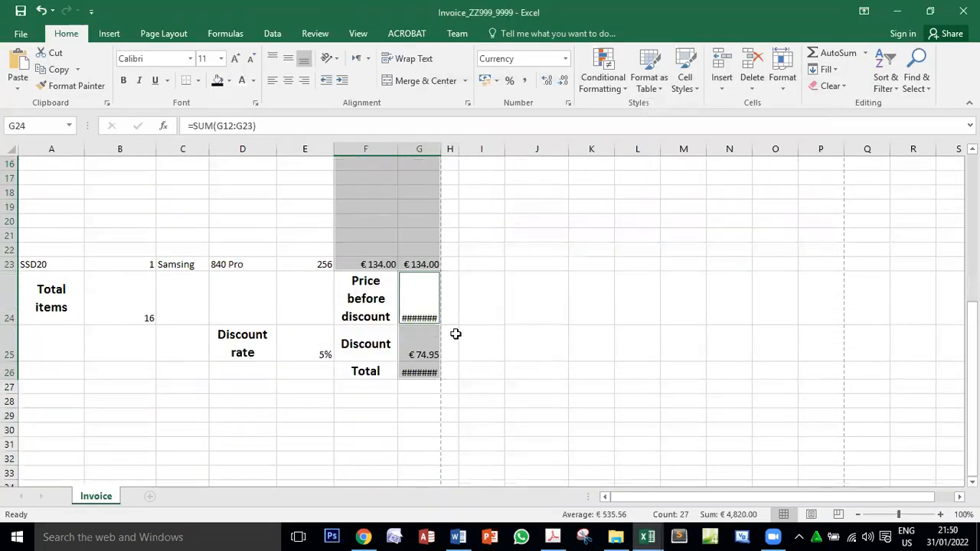
{"action": "double_click", "coordinate": [441, 148]}
{"action": "scroll", "coordinate": [401, 237], "scroll_direction": "up", "scroll_amount": 3}
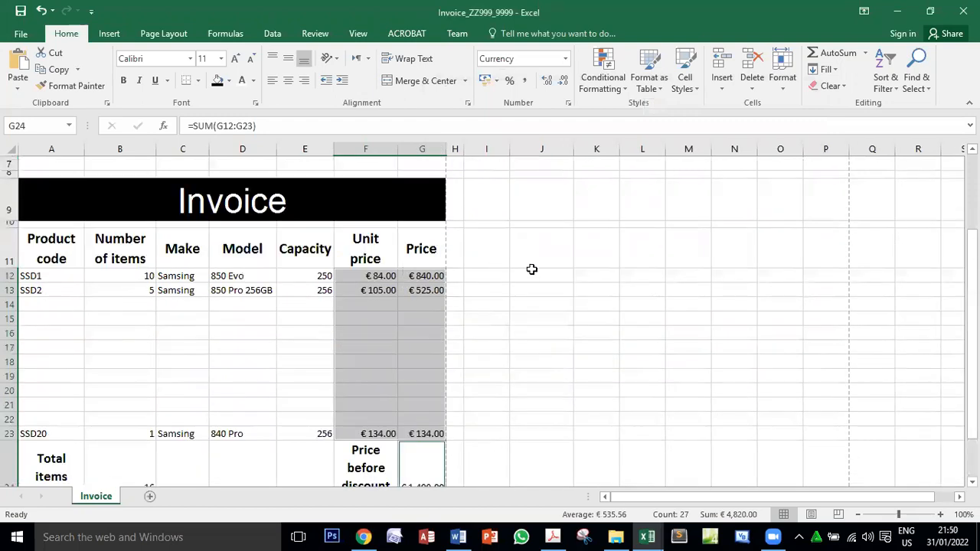
- Read task 11's note on entered data and its printout requirements in the Acrobat PDF, and return to rows 11 to 26 of the Excel invoice
{"action": "key", "text": "alt+Tab"}
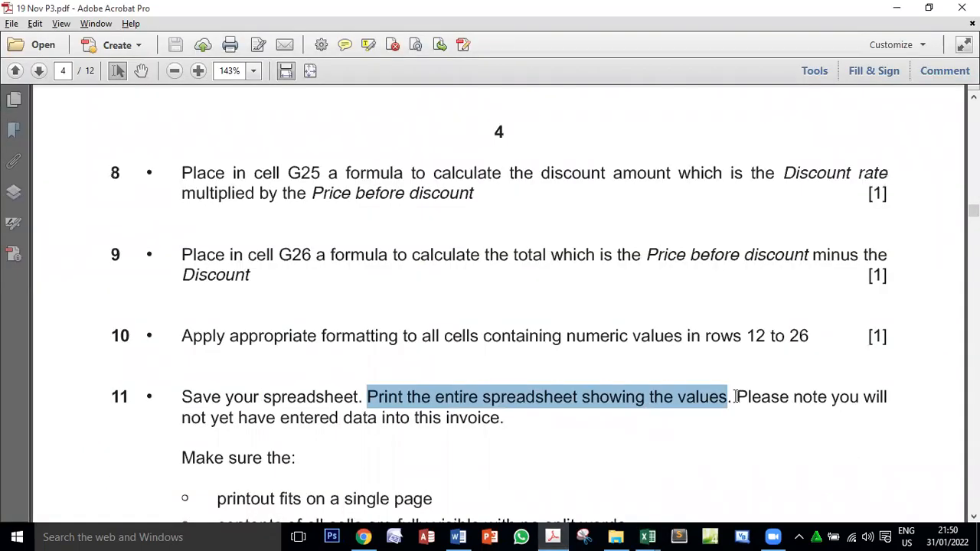
{"action": "scroll", "coordinate": [846, 398], "scroll_direction": "down", "scroll_amount": 3}
{"action": "left_click_drag", "start_coordinate": [832, 297], "coordinate": [888, 296]}
{"action": "left_click_drag", "start_coordinate": [195, 314], "coordinate": [242, 317]}
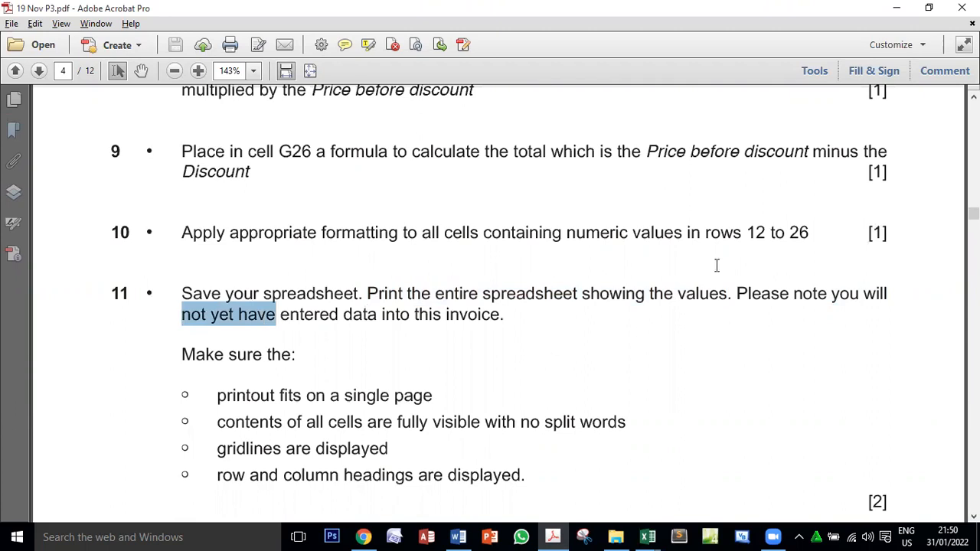
{"action": "left_click_drag", "start_coordinate": [280, 317], "coordinate": [455, 320]}
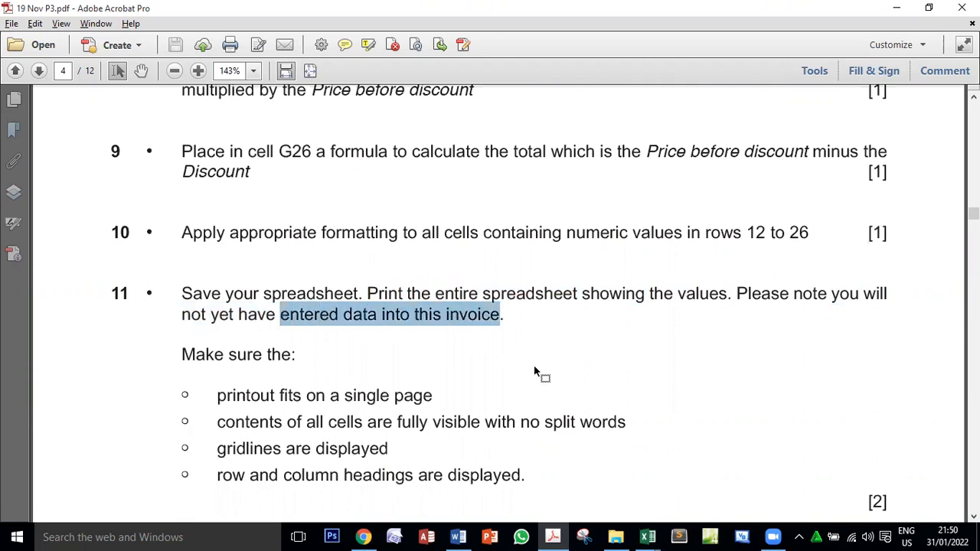
{"action": "key", "text": "alt+Tab"}
{"action": "scroll", "coordinate": [210, 363], "scroll_direction": "down", "scroll_amount": 1}
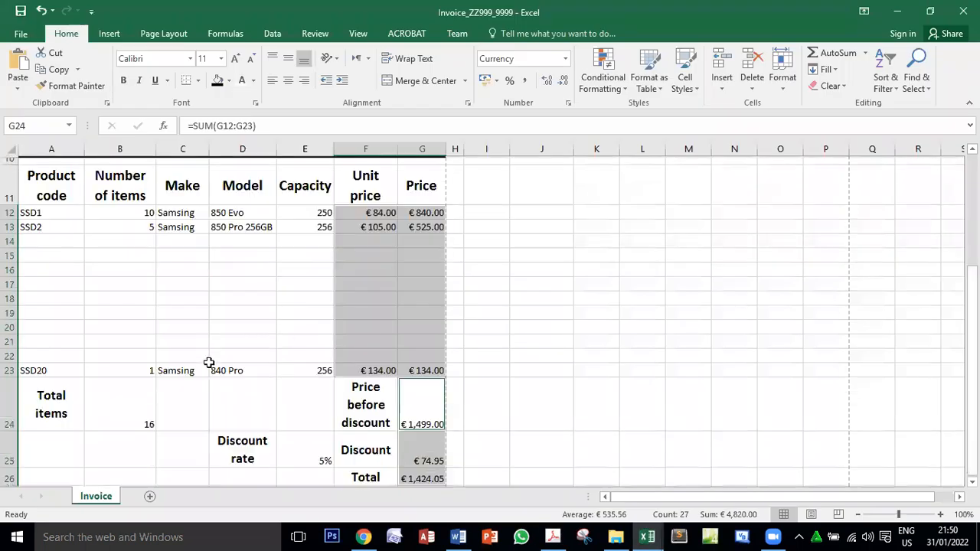
- Clear the product codes and numbers of items in A12:B23 of the invoice, and select cell A12
{"action": "left_click_drag", "start_coordinate": [65, 212], "coordinate": [142, 364]}
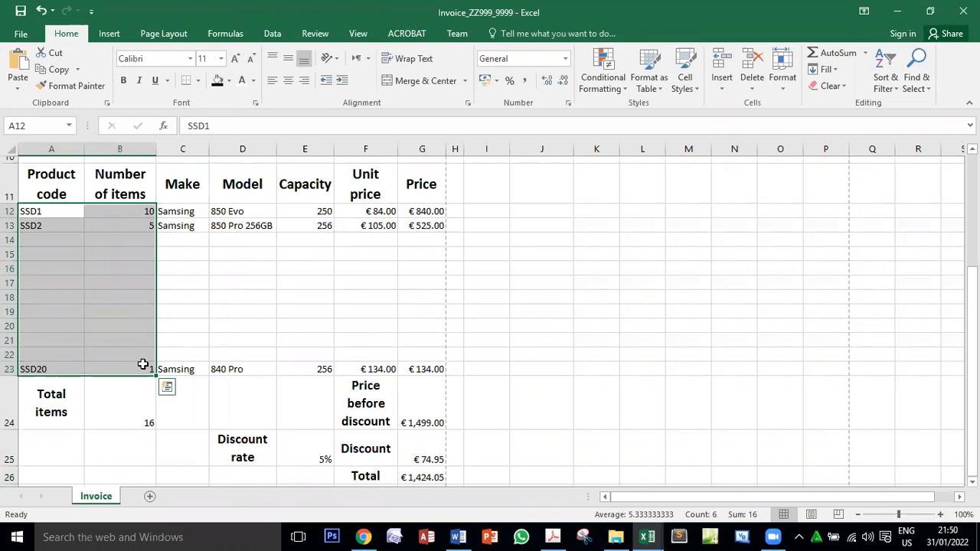
{"action": "key", "text": "Delete"}
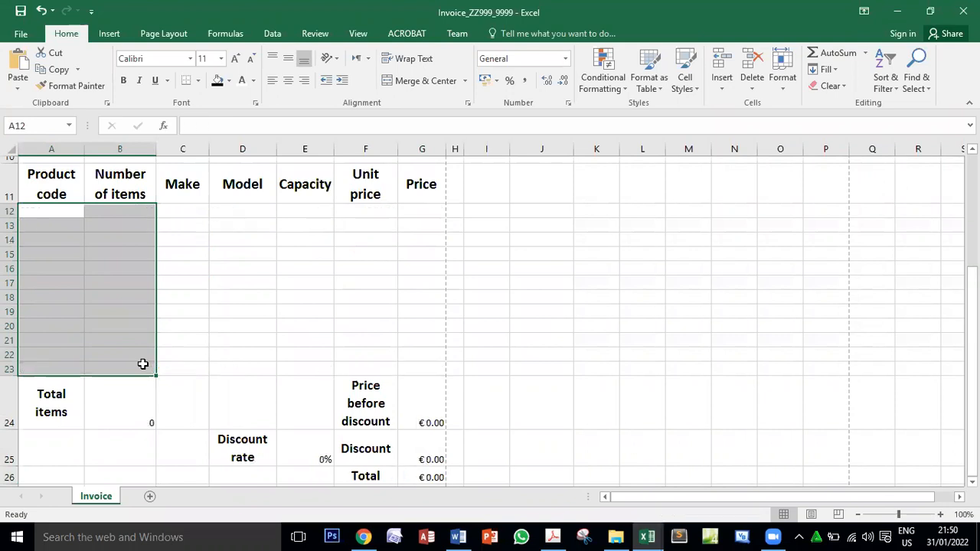
{"action": "scroll", "coordinate": [406, 341], "scroll_direction": "down", "scroll_amount": 2}
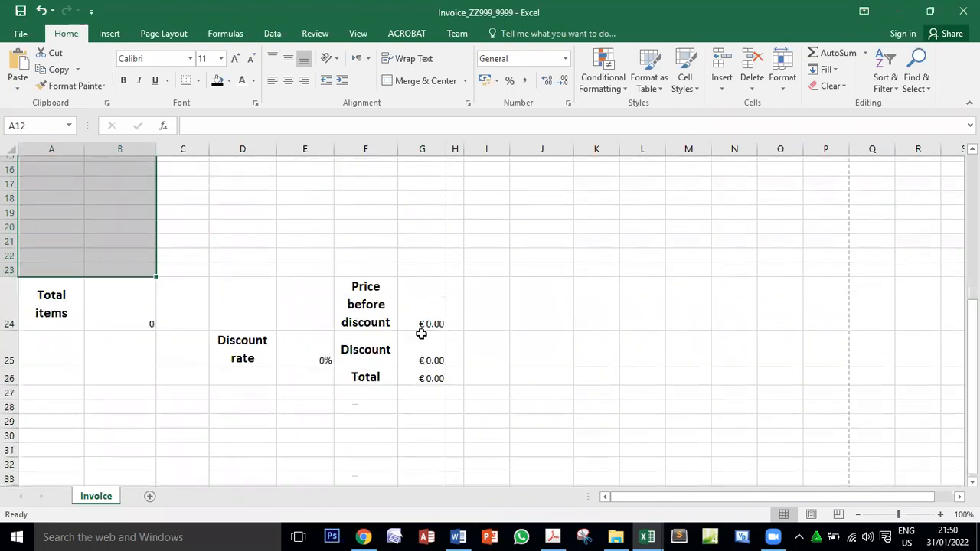
{"action": "scroll", "coordinate": [518, 347], "scroll_direction": "up", "scroll_amount": 2}
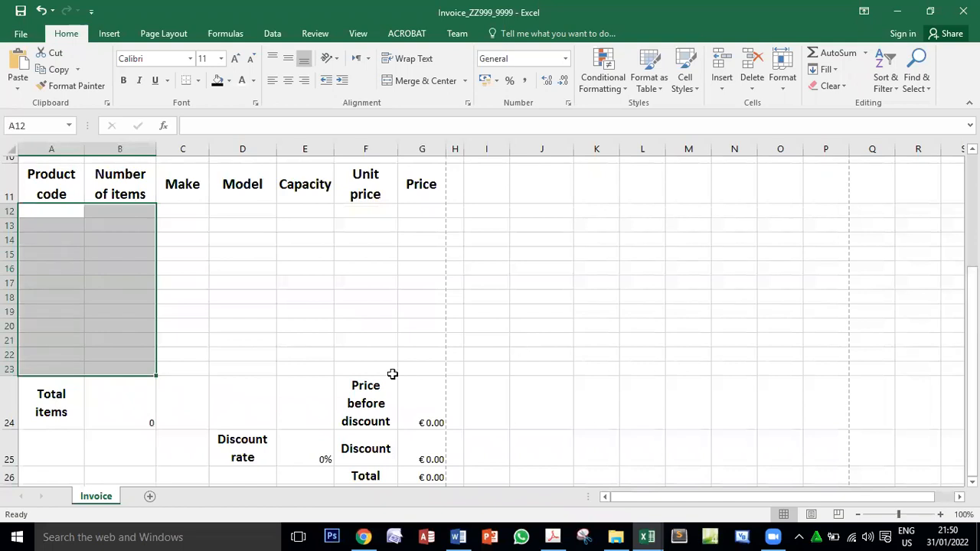
{"action": "left_click", "coordinate": [40, 211]}
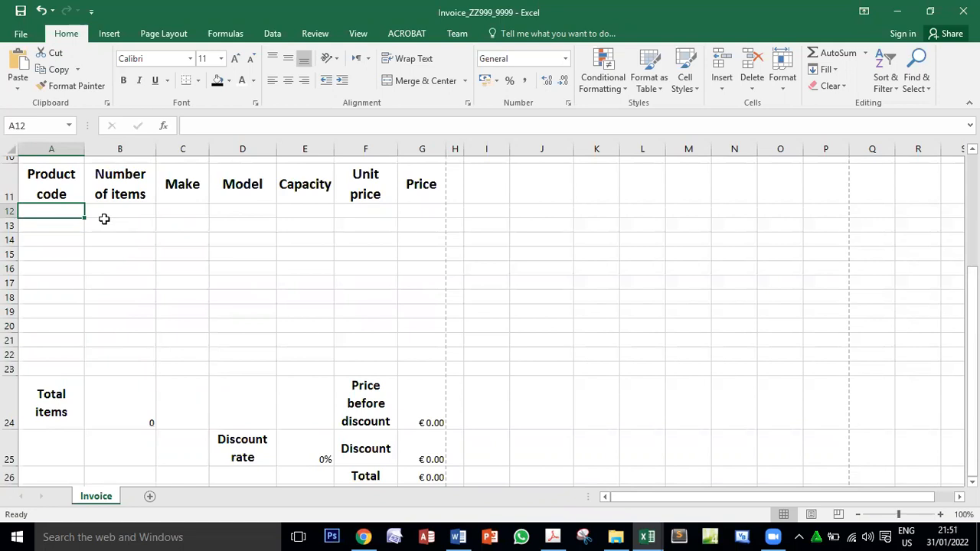
- Switch to the task PDF in Acrobat and read task 11's printout requirements on single page, fully visible contents and gridlines
{"action": "key", "text": "alt+Tab"}
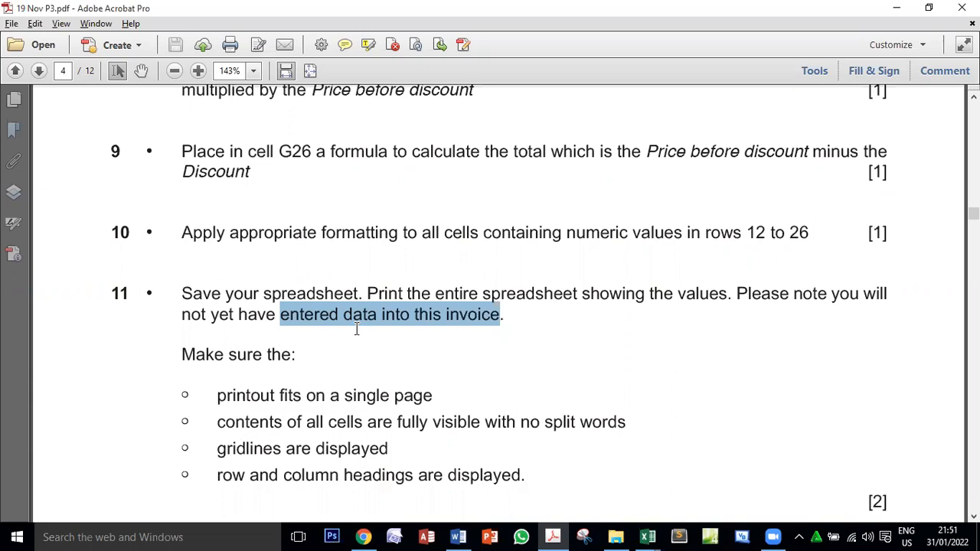
{"action": "scroll", "coordinate": [306, 327], "scroll_direction": "down", "scroll_amount": 3}
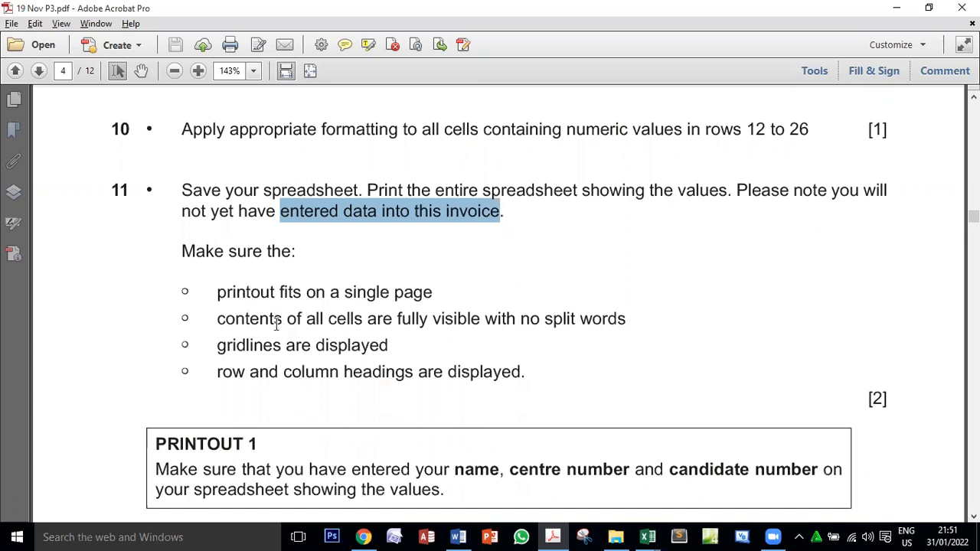
{"action": "left_click_drag", "start_coordinate": [236, 297], "coordinate": [408, 305]}
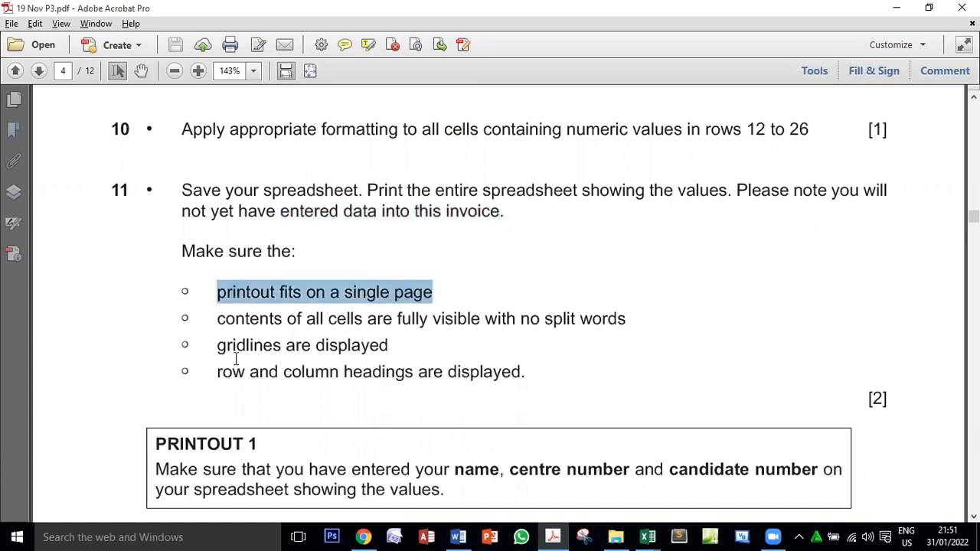
{"action": "left_click_drag", "start_coordinate": [217, 319], "coordinate": [594, 319]}
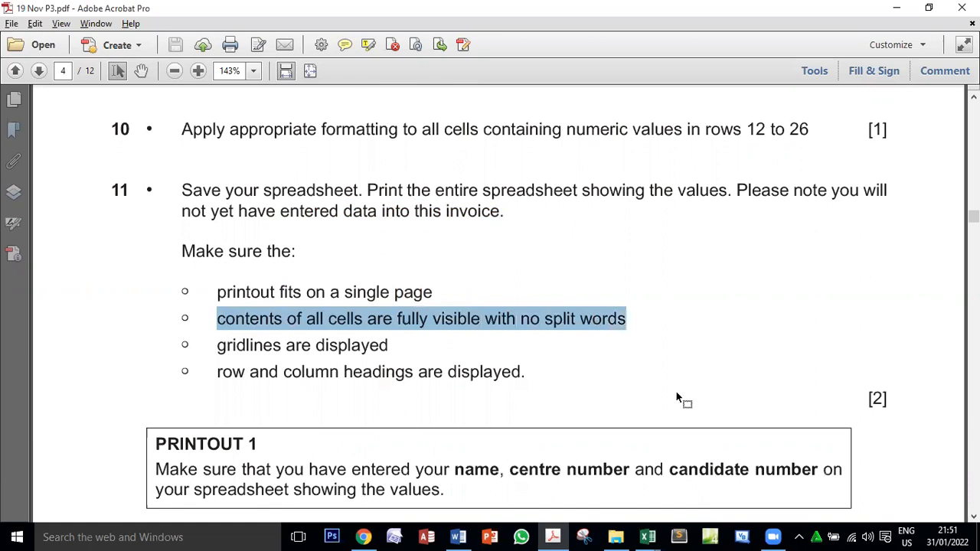
{"action": "left_click_drag", "start_coordinate": [218, 346], "coordinate": [337, 345]}
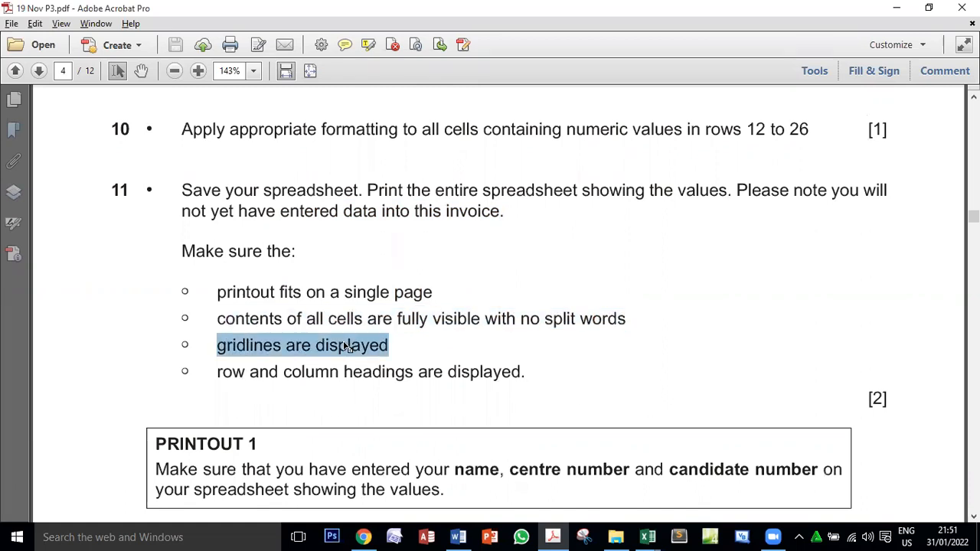
- Return to the Excel invoice and turn on printed gridlines and row and column headings in the page setup
{"action": "key", "text": "alt+Tab"}
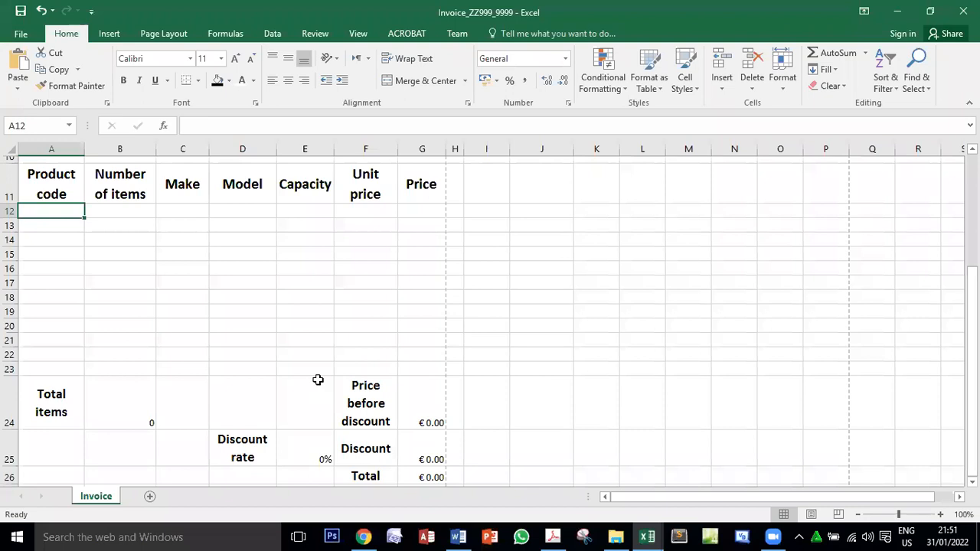
{"action": "left_click", "coordinate": [165, 33]}
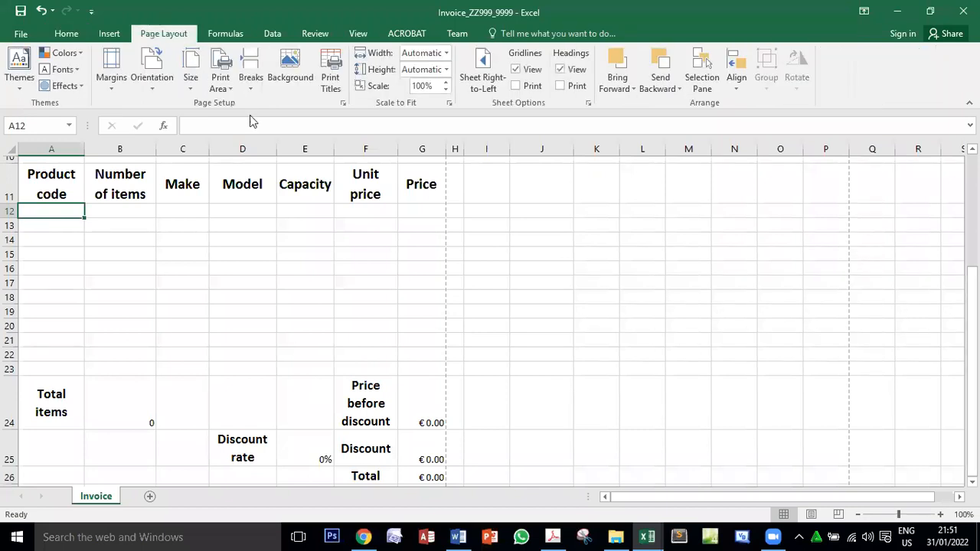
{"action": "left_click", "coordinate": [330, 76]}
{"action": "left_click", "coordinate": [602, 314]}
{"action": "left_click_drag", "start_coordinate": [692, 190], "coordinate": [575, 73]}
{"action": "left_click", "coordinate": [485, 239]}
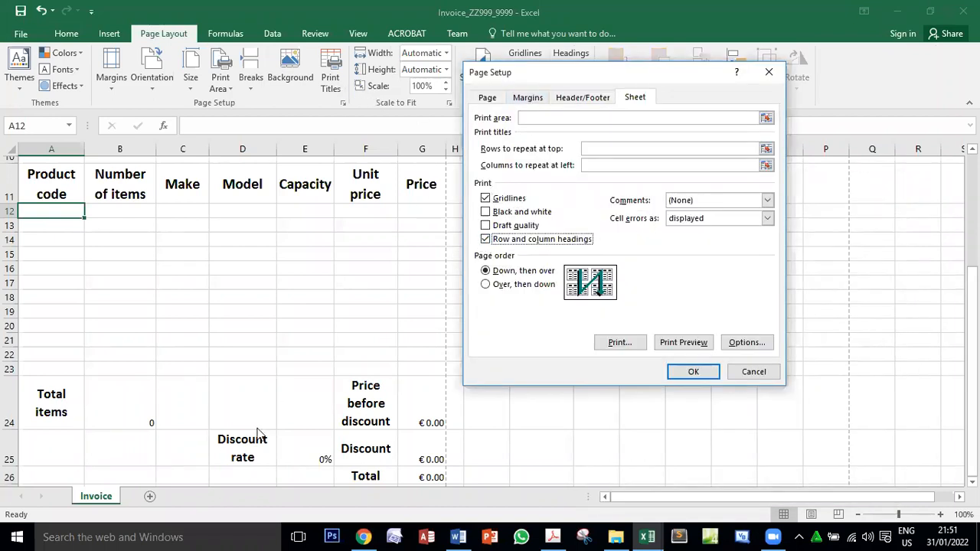
- Switch to the Acrobat PDF and check task 11's requirement for row and column headings
{"action": "key", "text": "alt+Tab"}
{"action": "key", "text": "alt+Tab"}
{"action": "key", "text": "alt+Tab"}
{"action": "key", "text": "alt+Tab"}
{"action": "key", "text": "alt+Tab"}
{"action": "key", "text": "alt+Tab"}
{"action": "key", "text": "alt+Tab"}
{"action": "key", "text": "alt+Tab"}
{"action": "key", "text": "alt+Tab"}
{"action": "key", "text": "alt+Tab"}
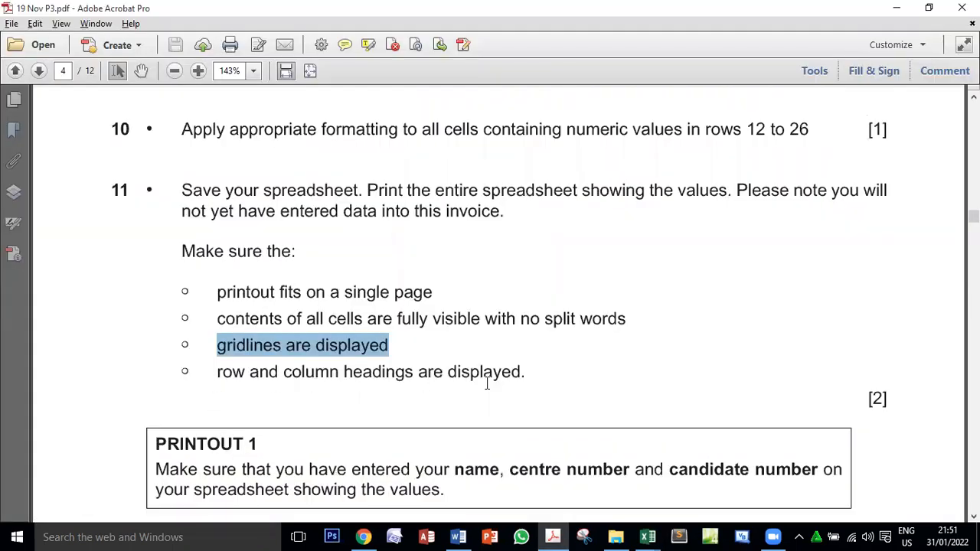
- Switch back to the Excel invoice and apply the page setup settings
{"action": "key", "text": "alt+Tab"}
{"action": "key", "text": "alt+Tab"}
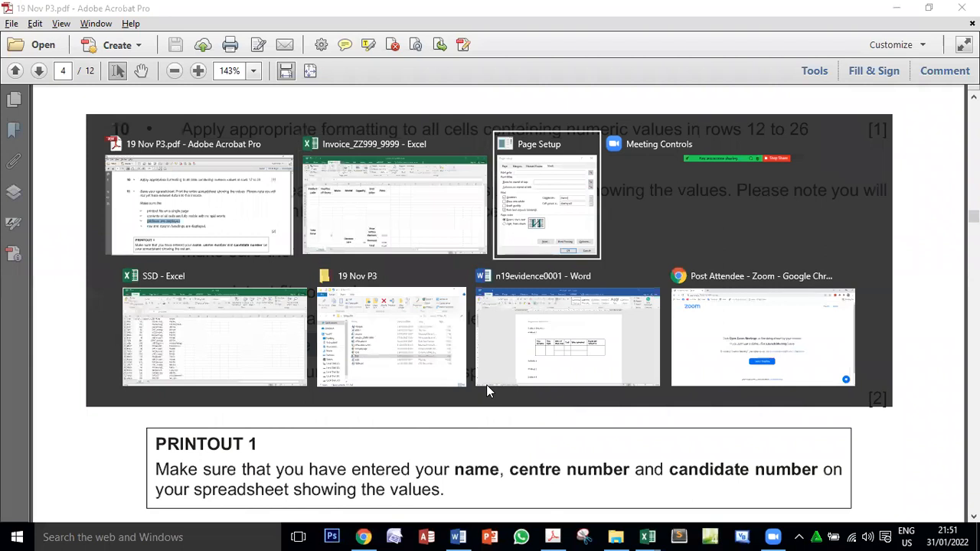
{"action": "left_click", "coordinate": [692, 372]}
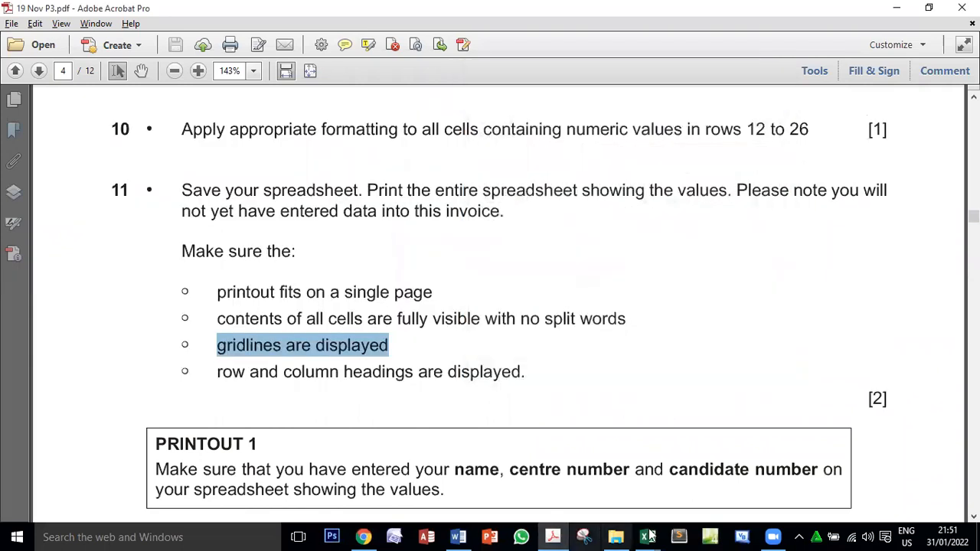
{"action": "mouse_move", "coordinate": [648, 536]}
{"action": "left_click", "coordinate": [578, 486]}
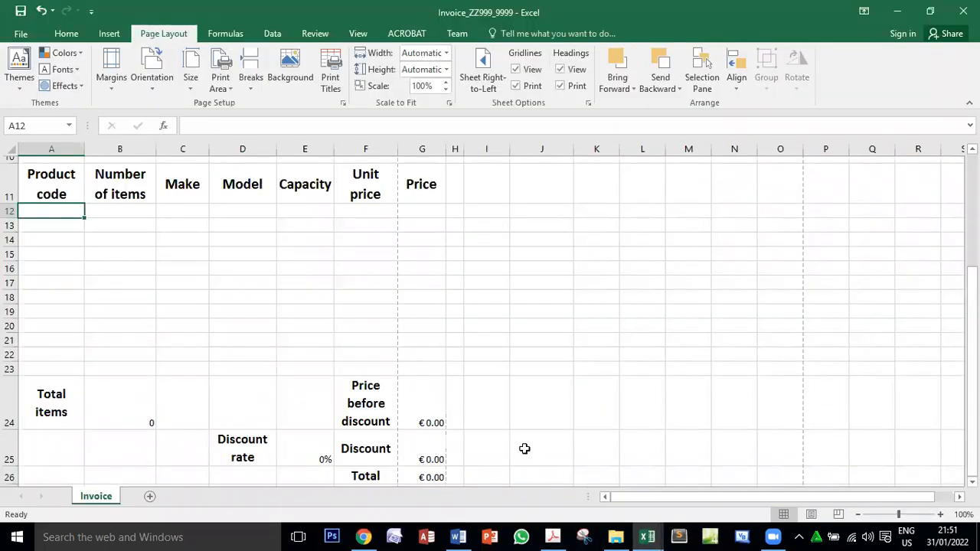
{"action": "scroll", "coordinate": [524, 449], "scroll_direction": "up", "scroll_amount": 3}
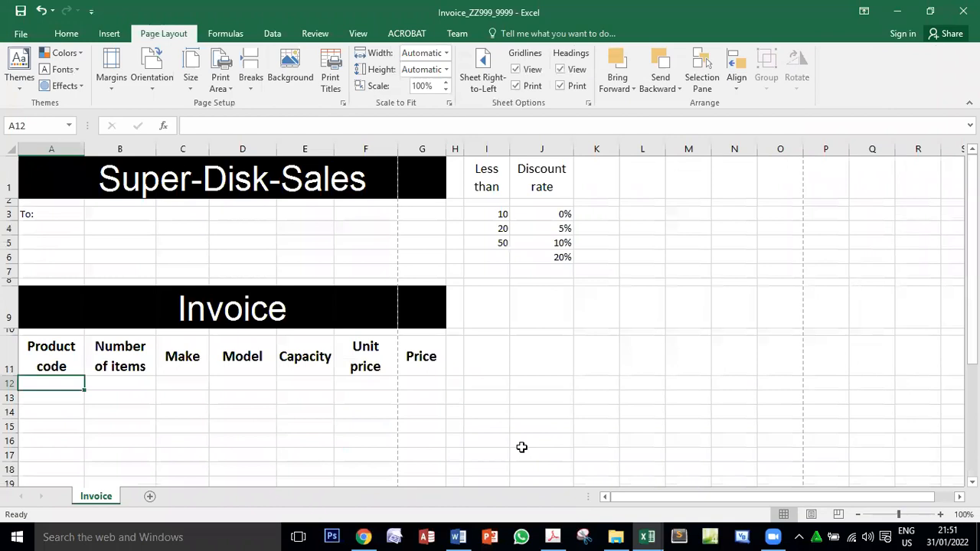
- Re-read the single-page requirement in the Acrobat PDF, and return to Excel to examine the invoice's page breaks
{"action": "left_click", "coordinate": [552, 537]}
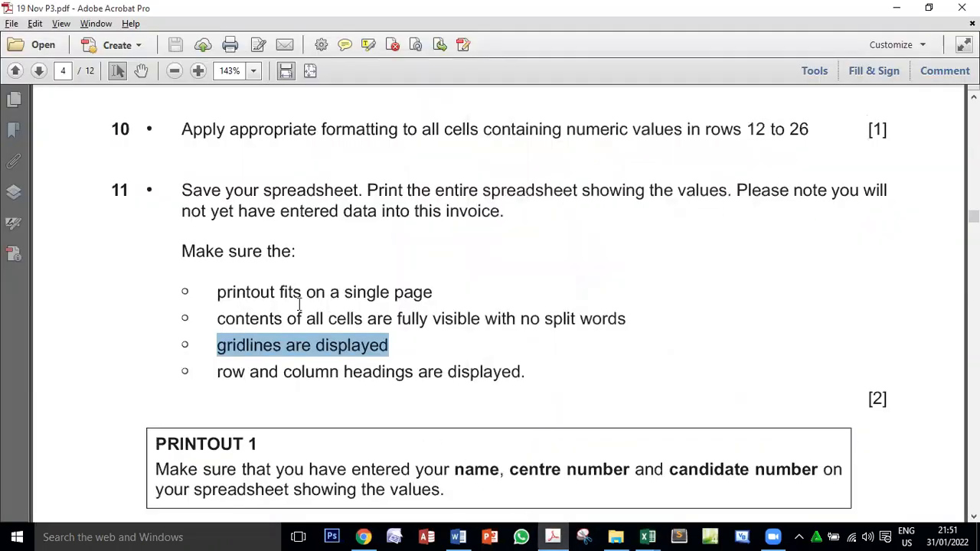
{"action": "left_click_drag", "start_coordinate": [219, 292], "coordinate": [389, 295]}
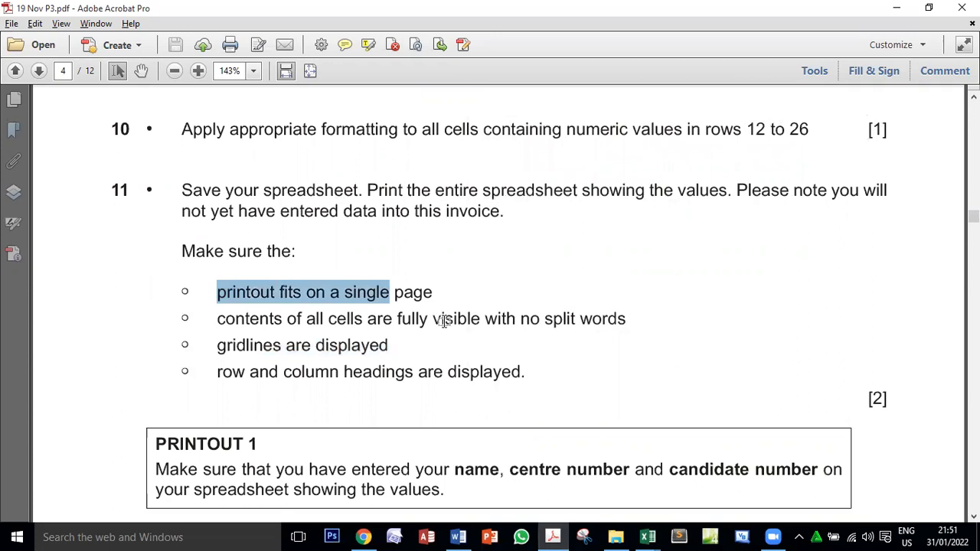
{"action": "key", "text": "alt+Tab"}
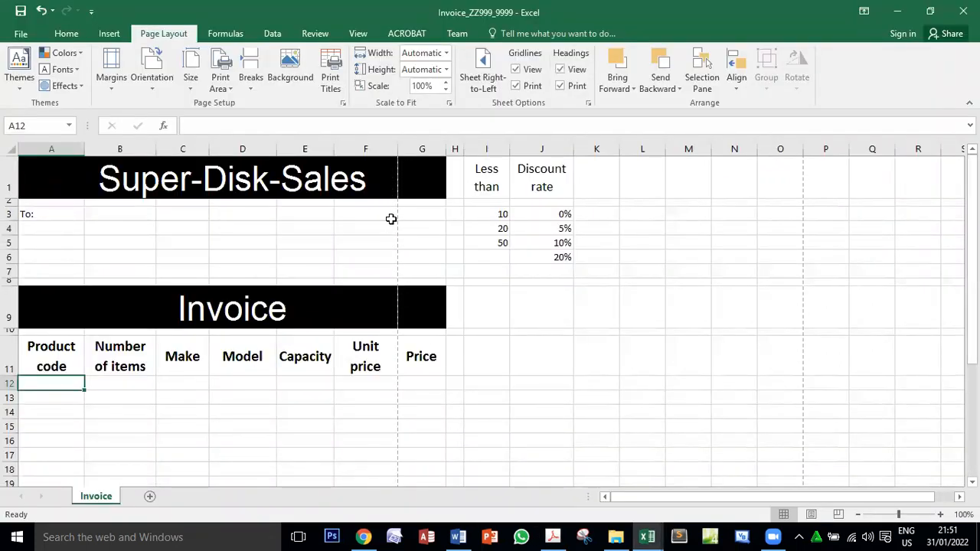
{"action": "scroll", "coordinate": [391, 238], "scroll_direction": "down", "scroll_amount": 1}
{"action": "scroll", "coordinate": [374, 225], "scroll_direction": "up", "scroll_amount": 1}
{"action": "left_click", "coordinate": [366, 233]}
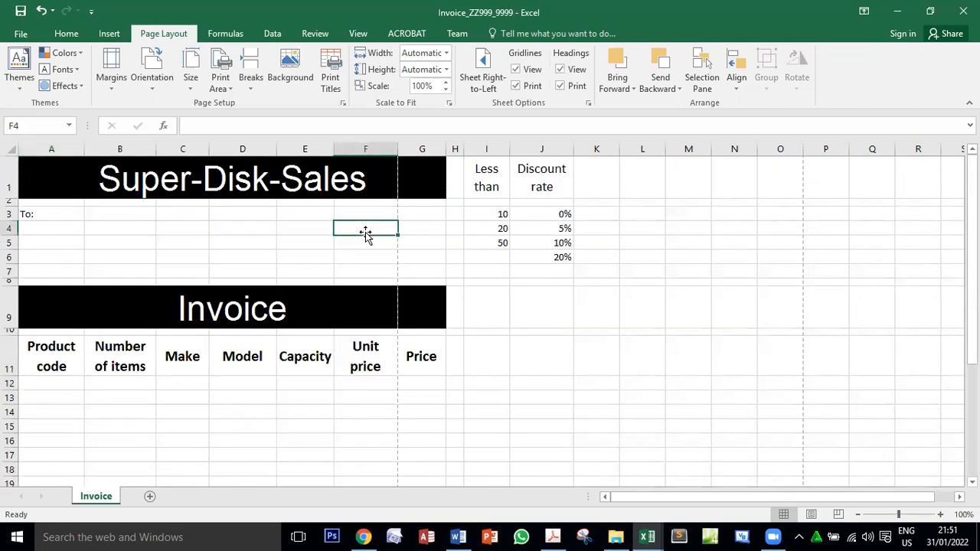
{"action": "left_click", "coordinate": [492, 228]}
{"action": "scroll", "coordinate": [560, 337], "scroll_direction": "down", "scroll_amount": 4}
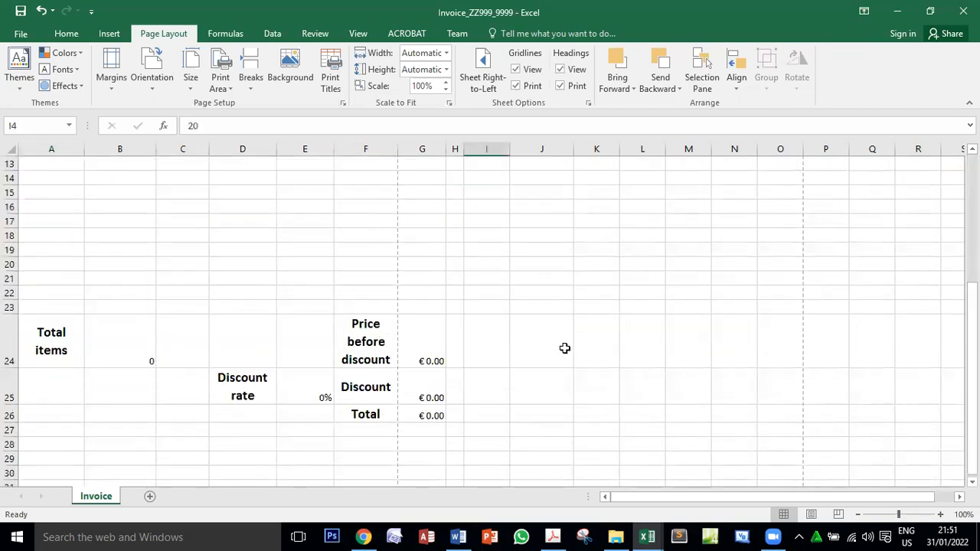
{"action": "scroll", "coordinate": [565, 352], "scroll_direction": "up", "scroll_amount": 4}
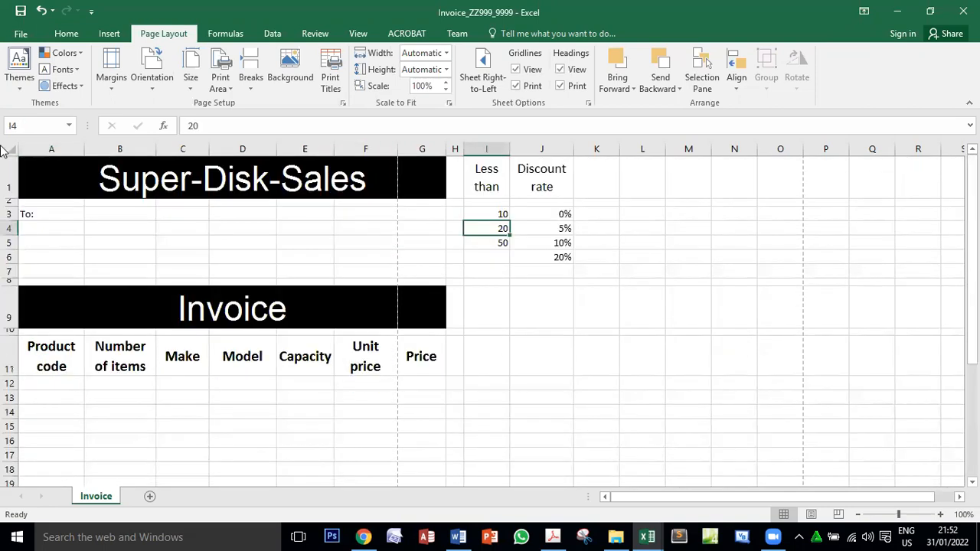
- Preview the pages of the invoice printout, and return to the worksheet
{"action": "left_click", "coordinate": [20, 34]}
{"action": "left_click", "coordinate": [31, 244]}
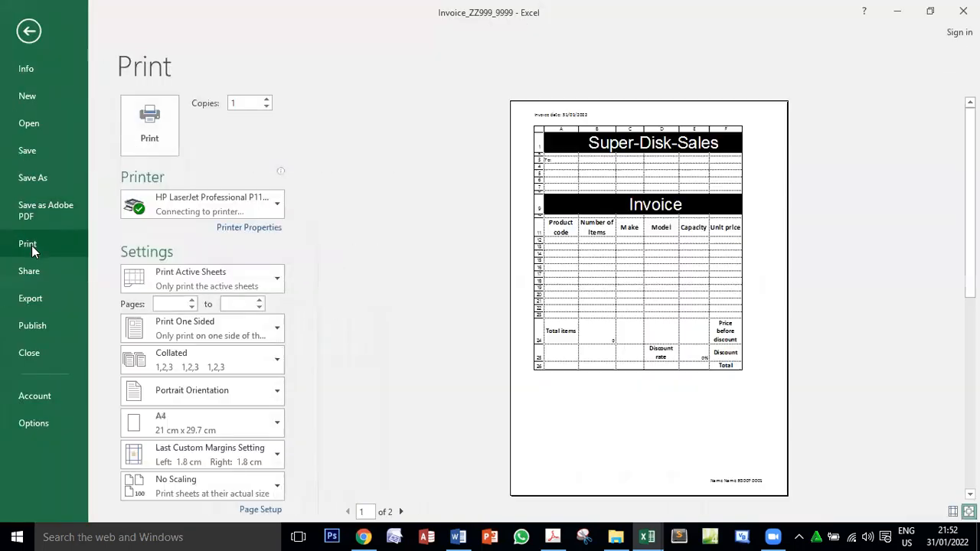
{"action": "left_click", "coordinate": [400, 511]}
{"action": "left_click", "coordinate": [347, 511]}
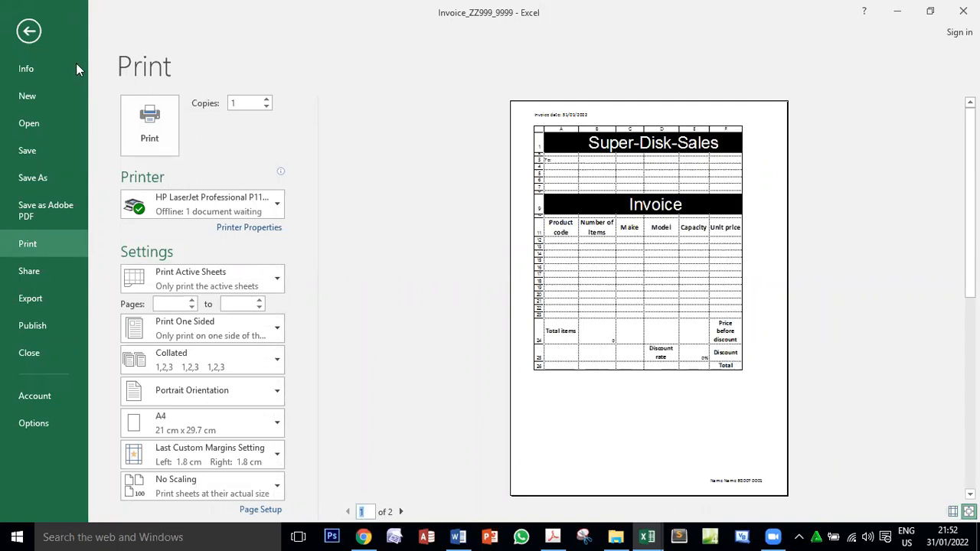
{"action": "left_click", "coordinate": [29, 31]}
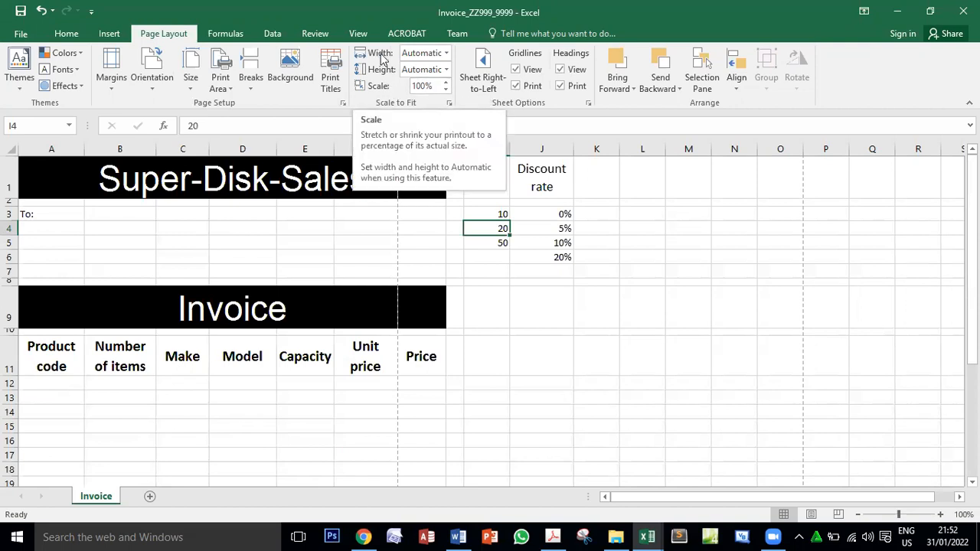
- Scale the invoice printout to 1 page wide and 1 page high, and open its print preview
{"action": "left_click", "coordinate": [446, 53]}
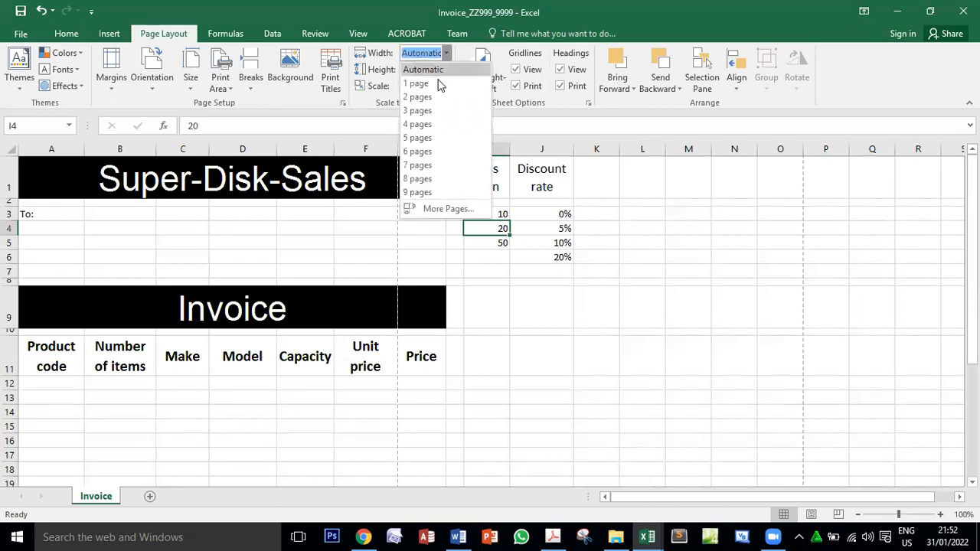
{"action": "left_click", "coordinate": [433, 83]}
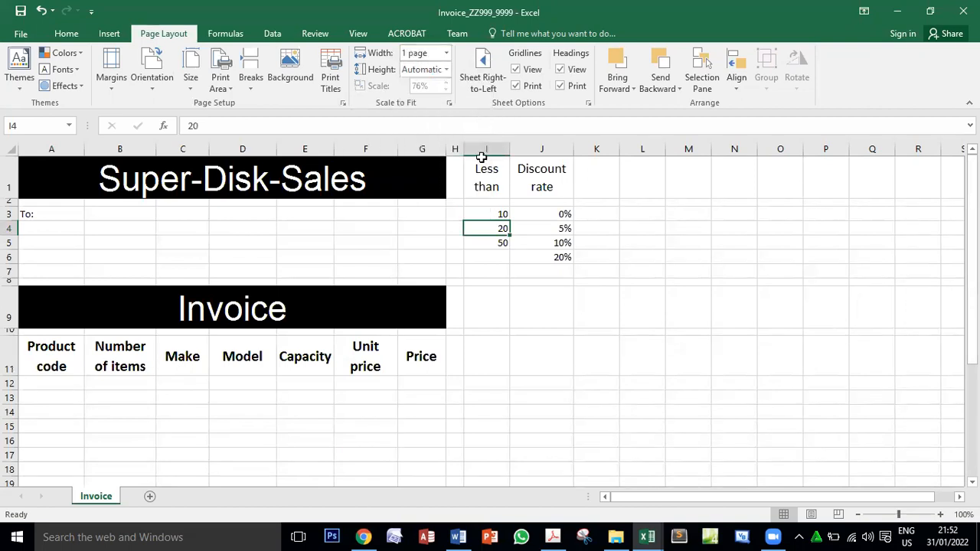
{"action": "left_click", "coordinate": [444, 69]}
{"action": "left_click", "coordinate": [441, 100]}
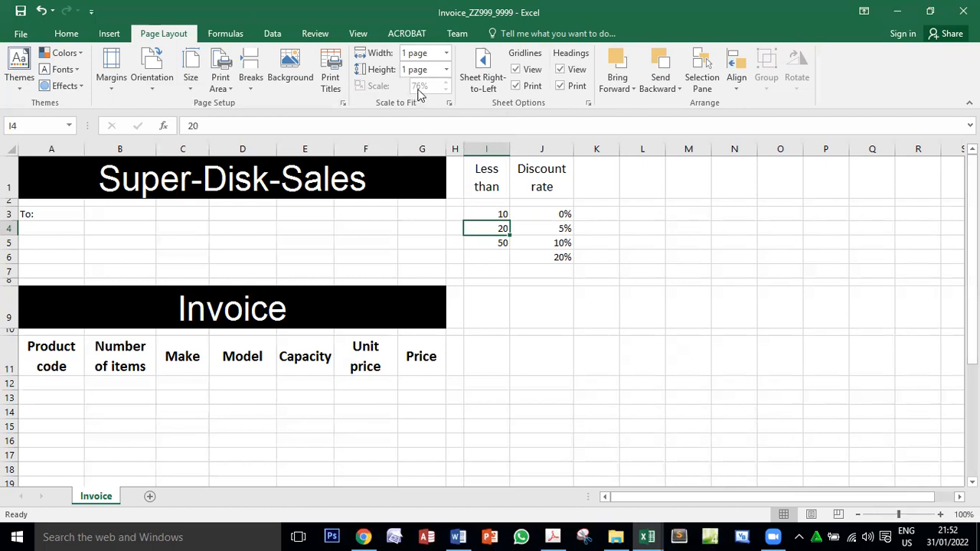
{"action": "left_click", "coordinate": [20, 34]}
{"action": "left_click", "coordinate": [40, 238]}
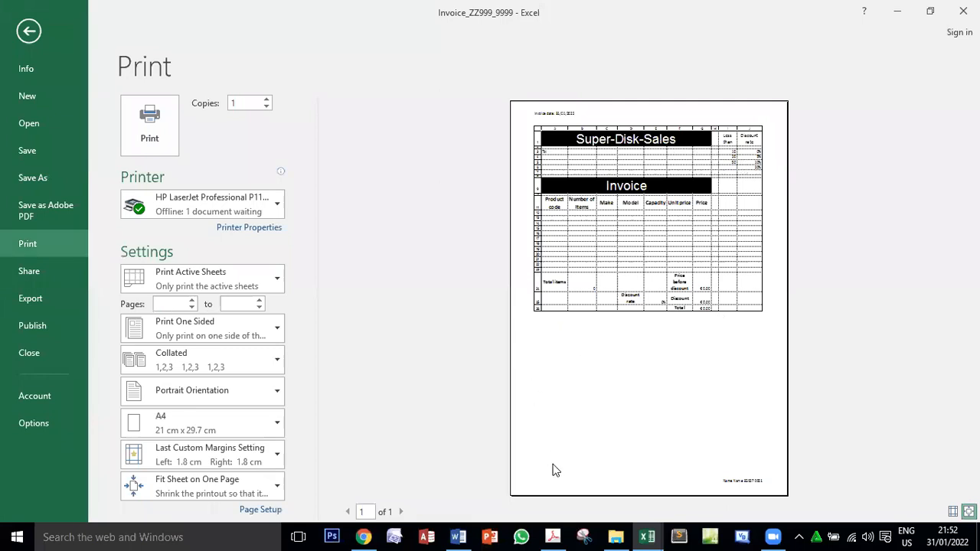
- Copy the heading PRINTOUT 1 from the task PDF in Acrobat, and return to Excel's print preview
{"action": "left_click", "coordinate": [552, 536]}
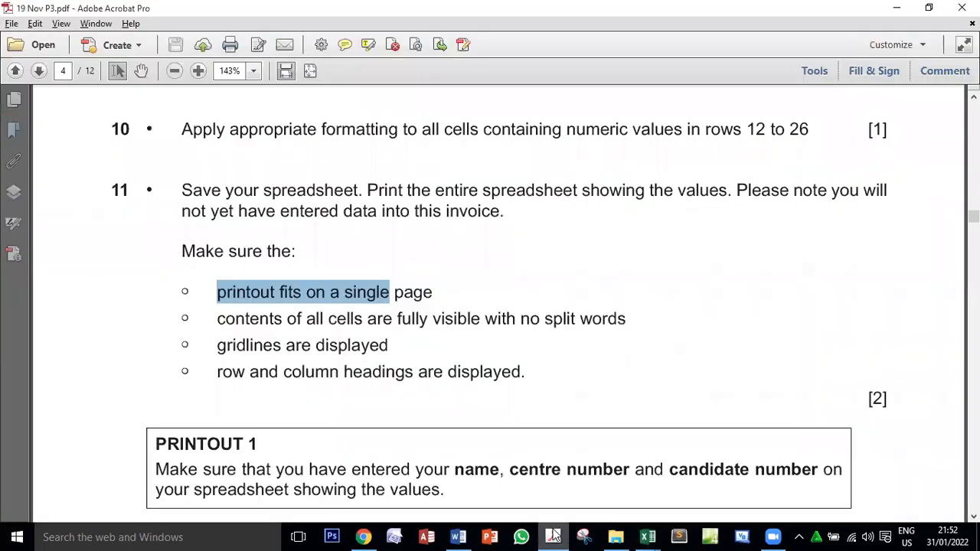
{"action": "left_click_drag", "start_coordinate": [258, 447], "coordinate": [157, 447]}
{"action": "right_click", "coordinate": [184, 450]}
{"action": "left_click", "coordinate": [227, 283]}
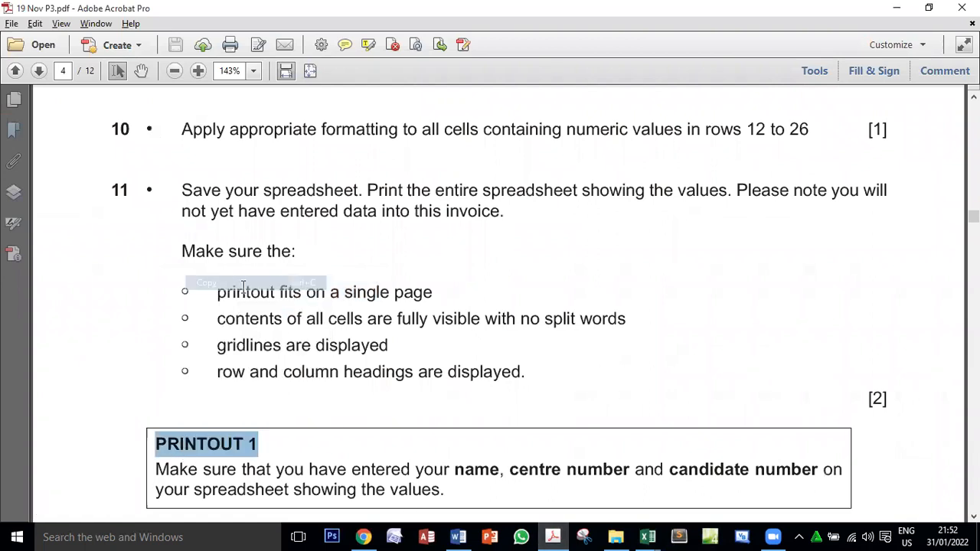
{"action": "key", "text": "alt+Tab"}
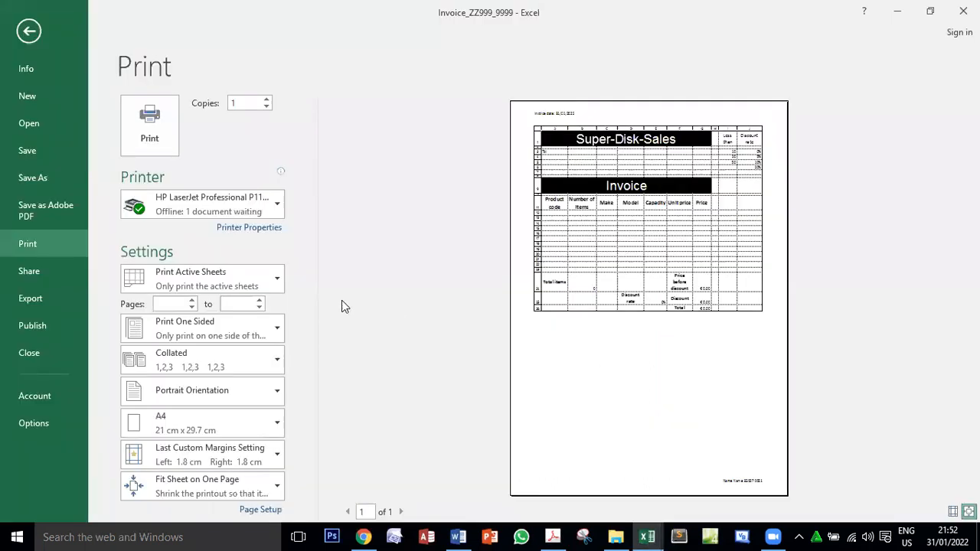
- Print the invoice to a PDF named PRINTOUT 1 in the 19 Nov P3 folder on the Desktop
{"action": "left_click", "coordinate": [239, 207]}
{"action": "left_click", "coordinate": [231, 370]}
{"action": "left_click", "coordinate": [157, 128]}
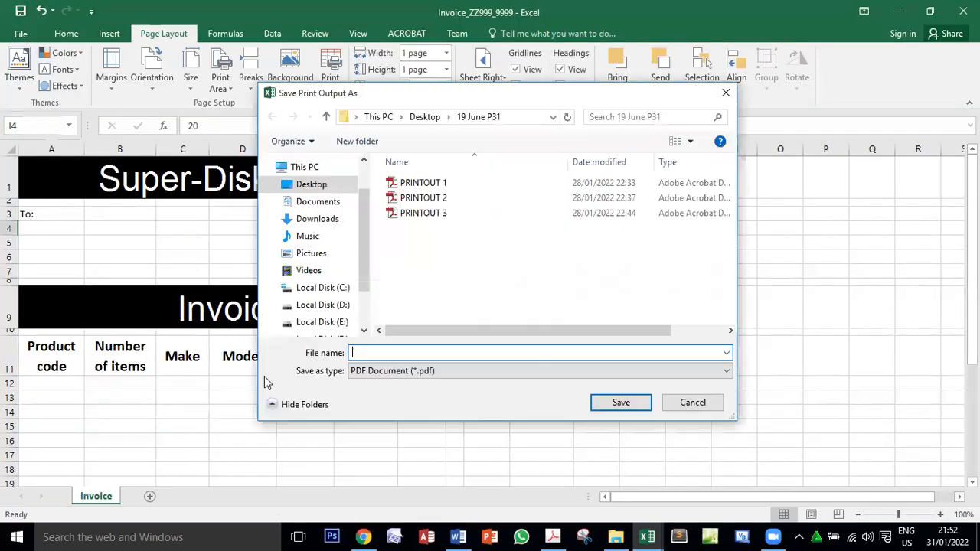
{"action": "type", "text": "PRINTOUT 1"}
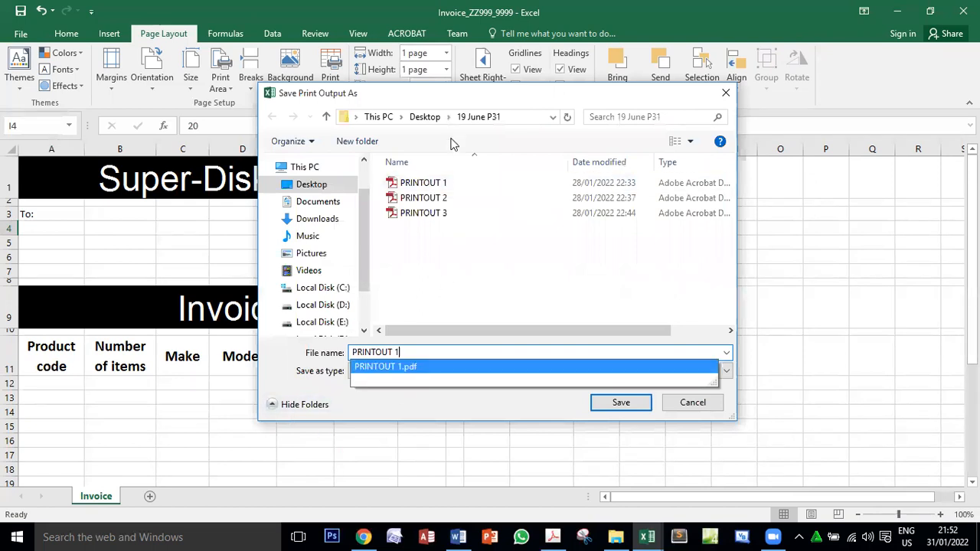
{"action": "left_click", "coordinate": [433, 124]}
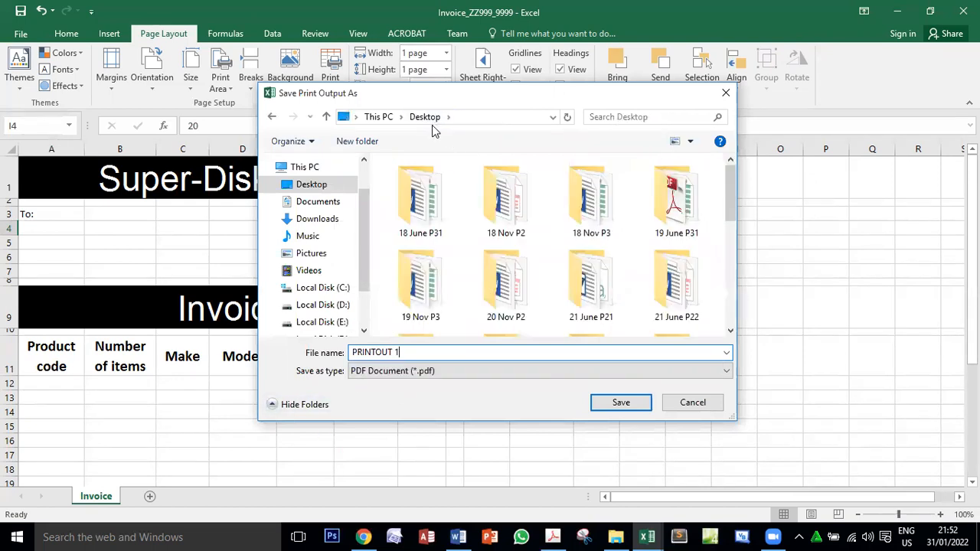
{"action": "double_click", "coordinate": [428, 273]}
{"action": "left_click", "coordinate": [635, 406]}
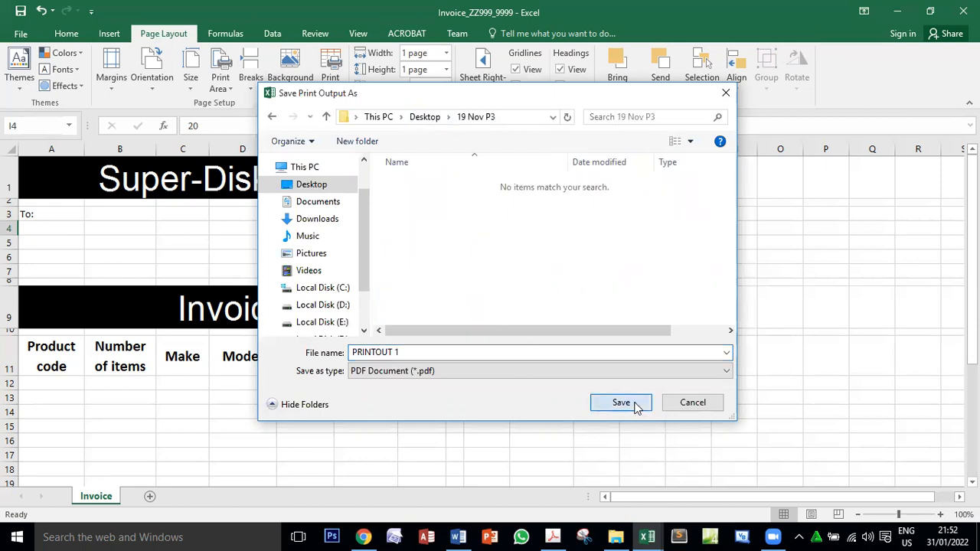
- Open the PRINTOUT 1 PDF from the 19 Nov P3 folder in File Explorer, and look through its contents
{"action": "left_click", "coordinate": [615, 536]}
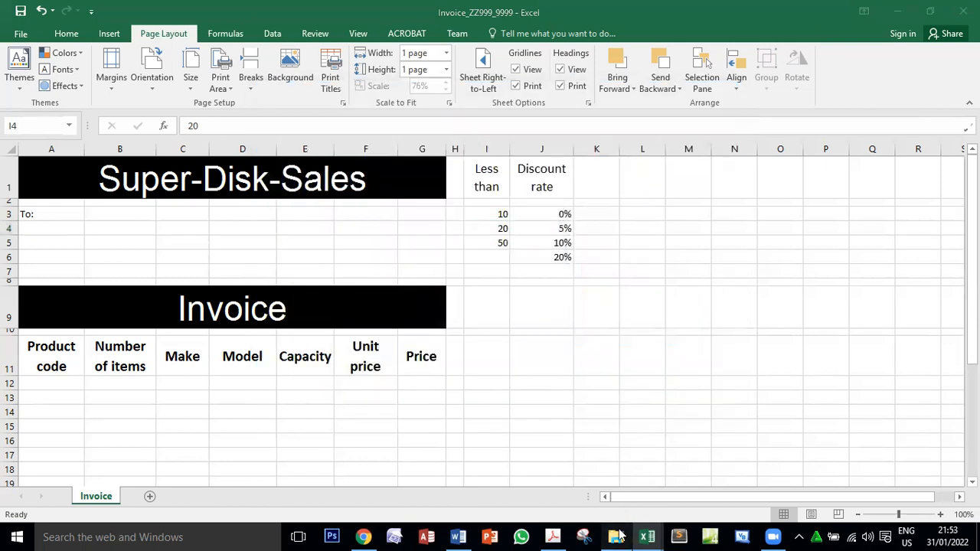
{"action": "left_click", "coordinate": [360, 370]}
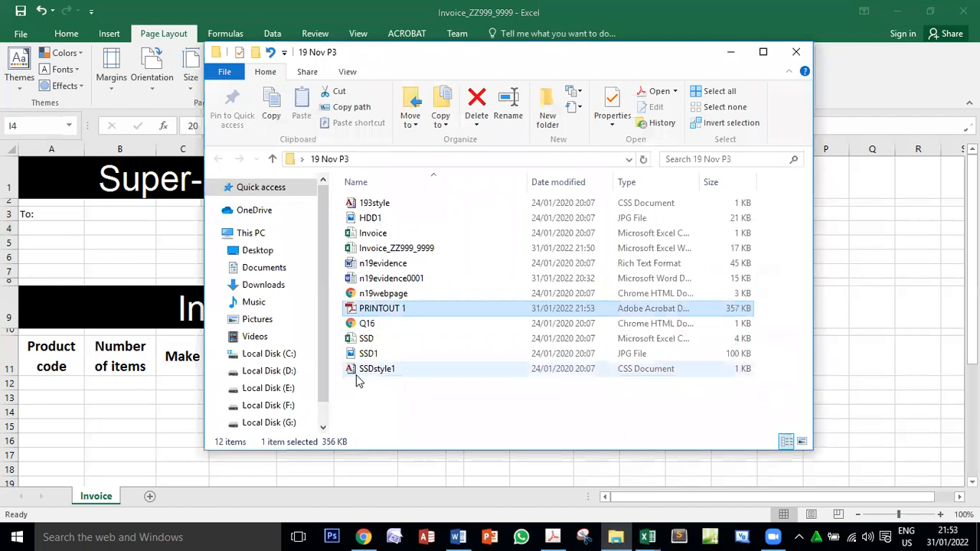
{"action": "double_click", "coordinate": [375, 310]}
{"action": "scroll", "coordinate": [612, 337], "scroll_direction": "down", "scroll_amount": 5}
{"action": "scroll", "coordinate": [593, 318], "scroll_direction": "up", "scroll_amount": 5}
{"action": "scroll", "coordinate": [614, 327], "scroll_direction": "up", "scroll_amount": 3}
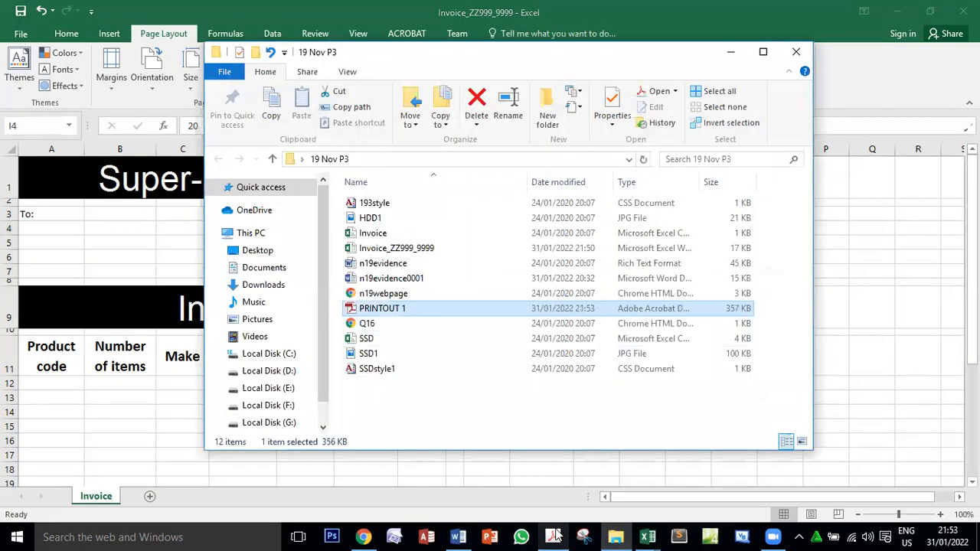
- Read task 12 on printing the spreadsheet's formulae in the Acrobat task PDF, and return to the invoice in Excel
{"action": "left_click", "coordinate": [552, 537]}
{"action": "scroll", "coordinate": [352, 411], "scroll_direction": "down", "scroll_amount": 3}
{"action": "scroll", "coordinate": [352, 411], "scroll_direction": "down", "scroll_amount": 3}
{"action": "left_click_drag", "start_coordinate": [182, 255], "coordinate": [480, 261]}
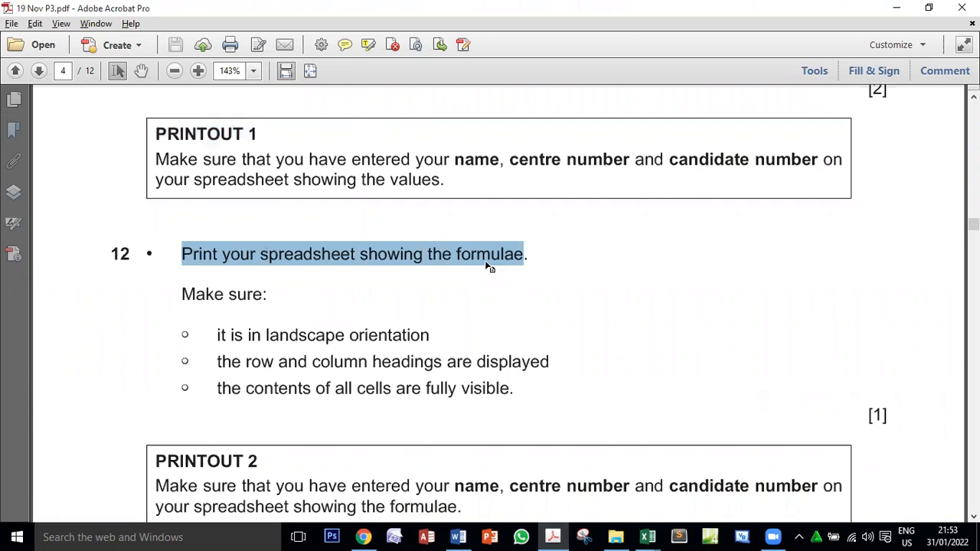
{"action": "key", "text": "alt+Tab"}
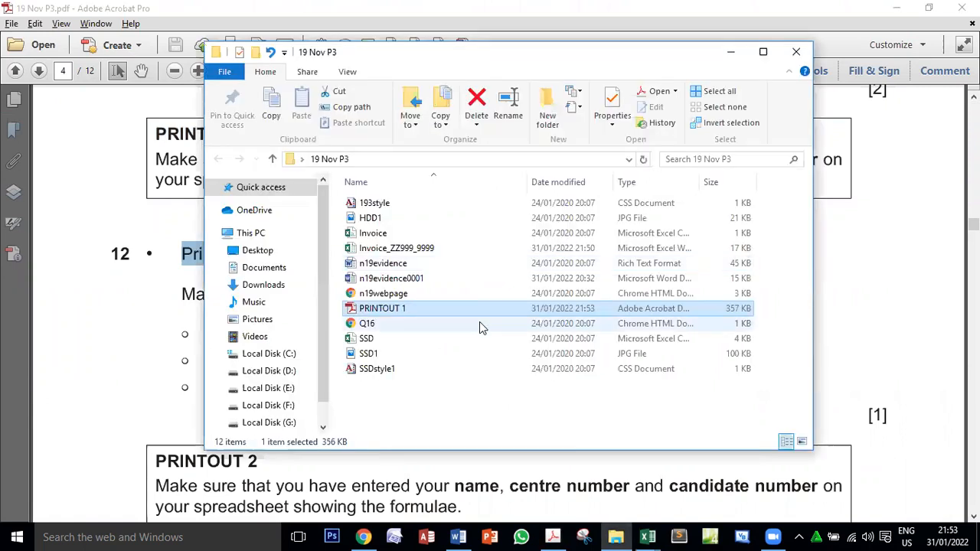
{"action": "key", "text": "alt+Tab"}
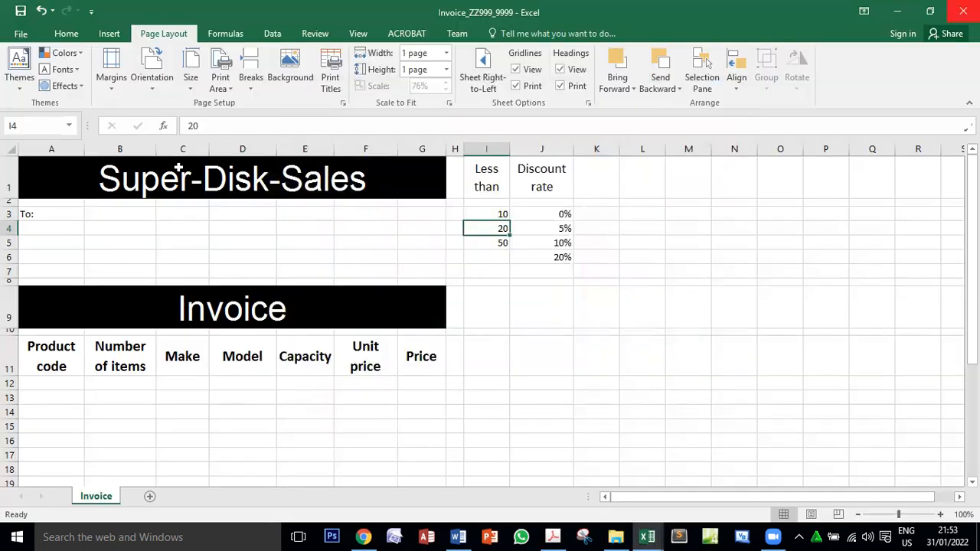
- Show the formulas in the Invoice sheet, and look over the cells for cut-off content
{"action": "left_click", "coordinate": [225, 34]}
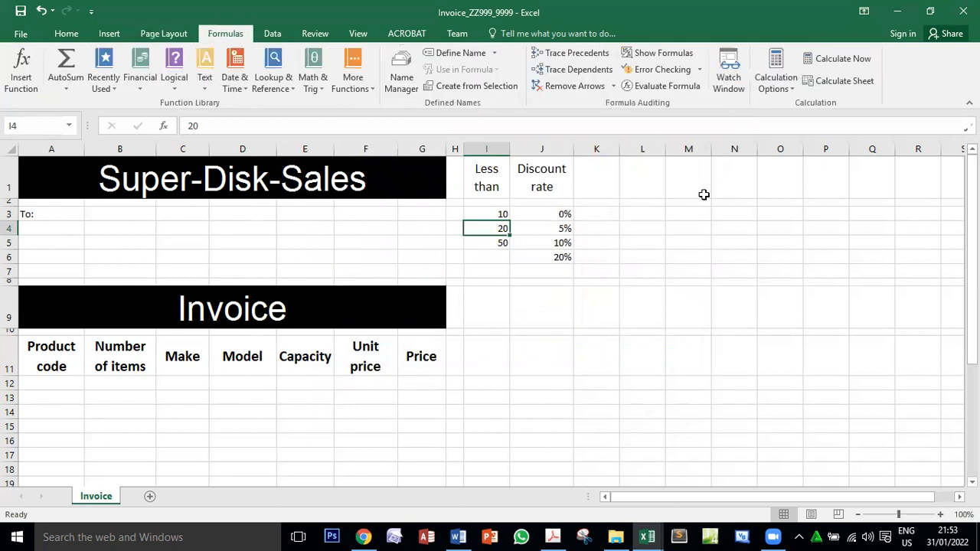
{"action": "left_click", "coordinate": [658, 53]}
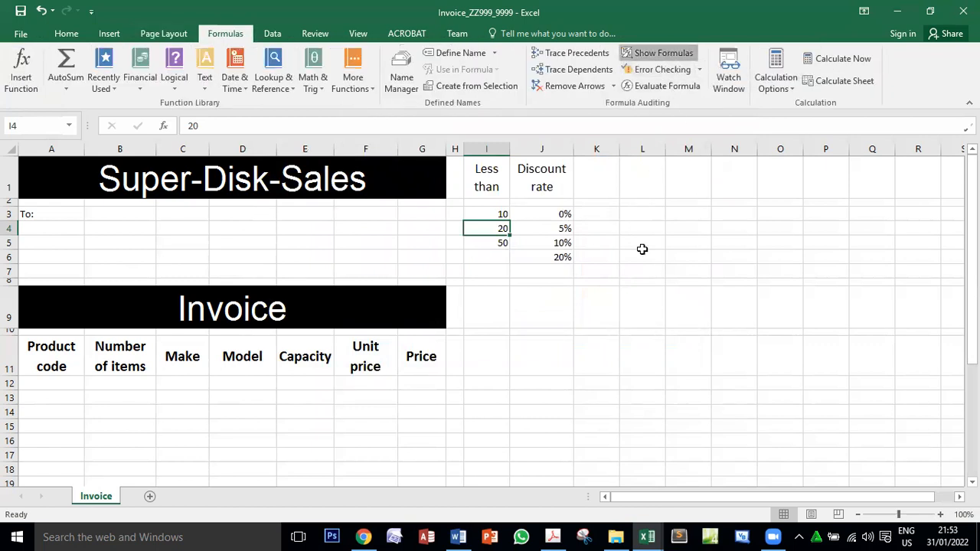
{"action": "scroll", "coordinate": [616, 382], "scroll_direction": "down", "scroll_amount": 4}
{"action": "scroll", "coordinate": [624, 428], "scroll_direction": "up", "scroll_amount": 4}
{"action": "scroll", "coordinate": [633, 483], "scroll_direction": "down", "scroll_amount": 1}
{"action": "scroll", "coordinate": [634, 484], "scroll_direction": "down", "scroll_amount": 3}
{"action": "left_click_drag", "start_coordinate": [647, 499], "coordinate": [582, 497]}
{"action": "scroll", "coordinate": [543, 402], "scroll_direction": "up", "scroll_amount": 3}
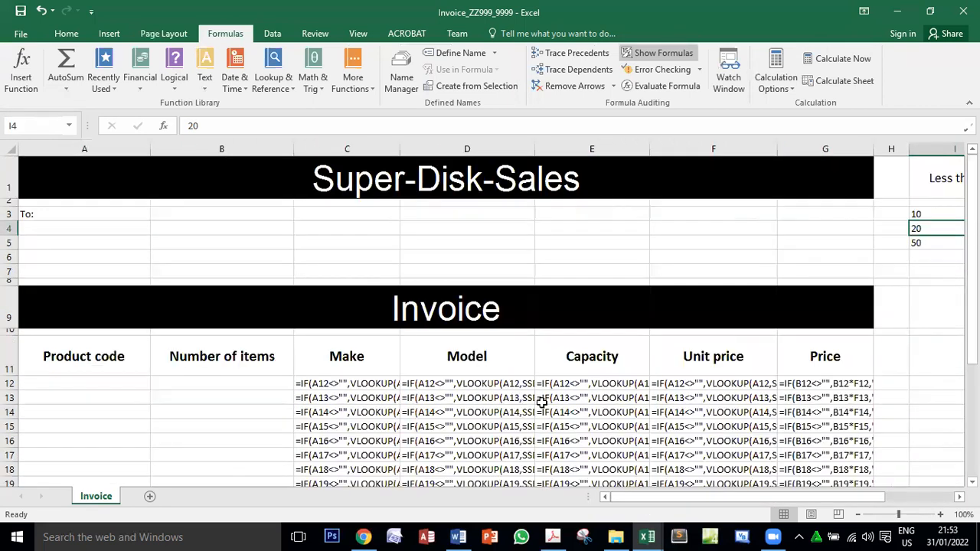
- Autofit the widths of all columns in the Invoice sheet, and check that the formulas are fully readable
{"action": "left_click", "coordinate": [9, 149]}
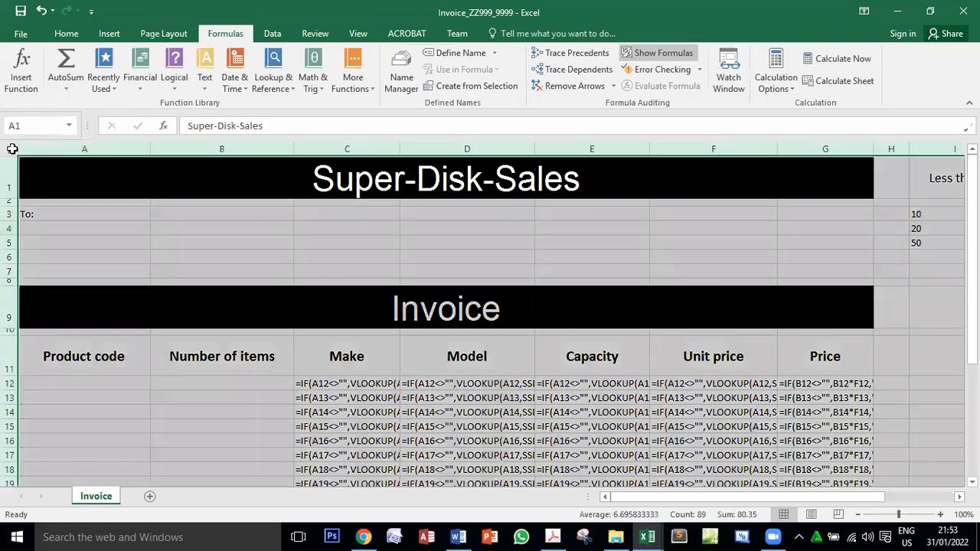
{"action": "double_click", "coordinate": [150, 148]}
{"action": "scroll", "coordinate": [566, 391], "scroll_direction": "down", "scroll_amount": 4}
{"action": "scroll", "coordinate": [573, 403], "scroll_direction": "up", "scroll_amount": 4}
{"action": "left_click_drag", "start_coordinate": [676, 498], "coordinate": [779, 511]}
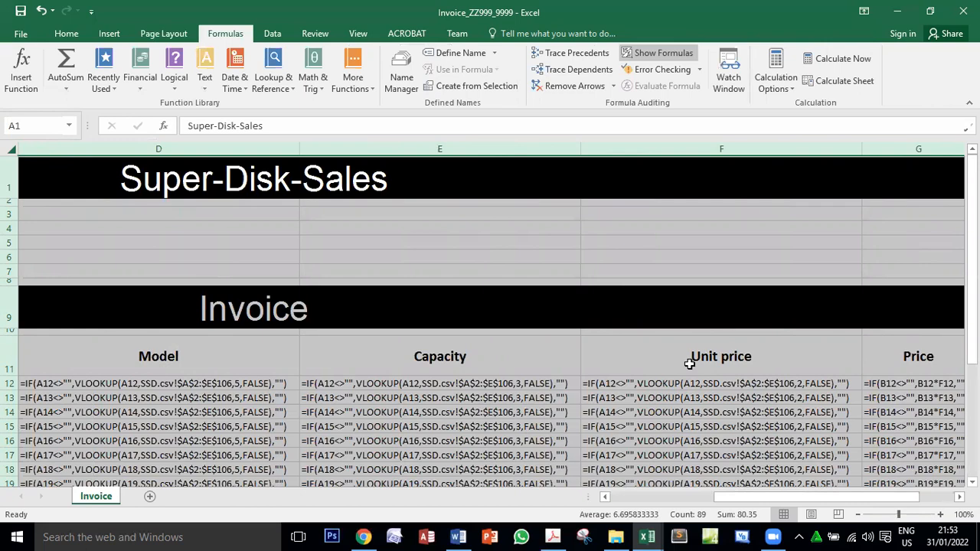
{"action": "scroll", "coordinate": [682, 385], "scroll_direction": "down", "scroll_amount": 4}
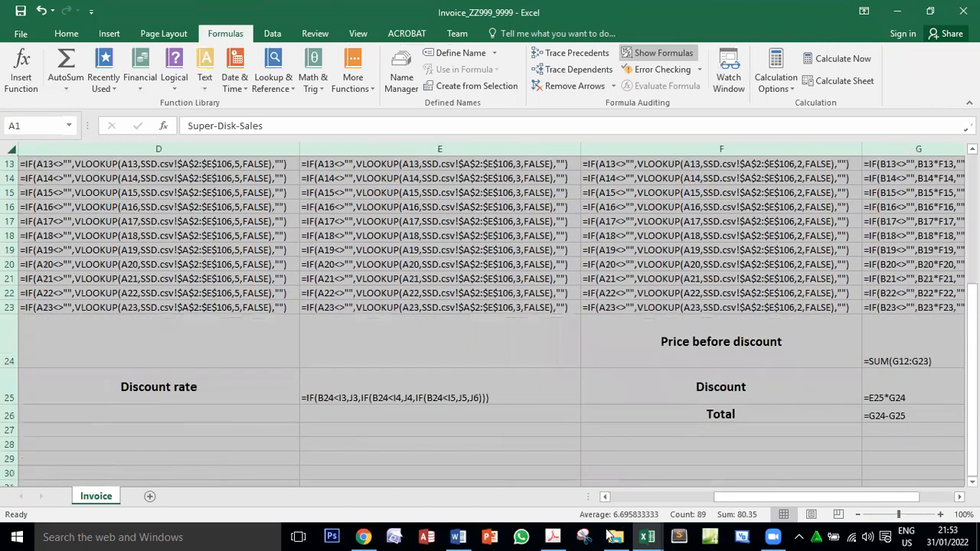
- Check the orientation requirement of task 12 in the Acrobat PDF, and set the Excel invoice's page orientation to landscape
{"action": "left_click", "coordinate": [552, 537]}
{"action": "scroll", "coordinate": [368, 288], "scroll_direction": "down", "scroll_amount": 1}
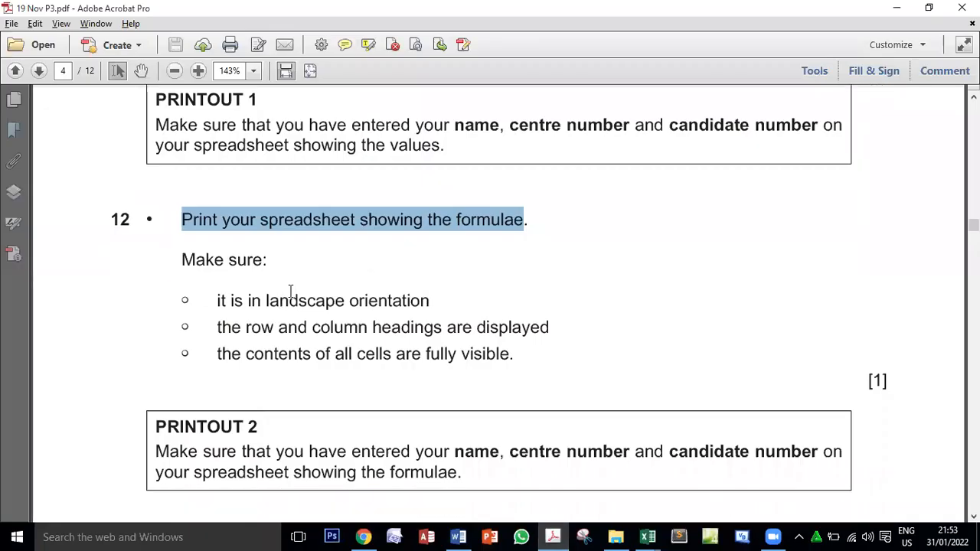
{"action": "double_click", "coordinate": [298, 300]}
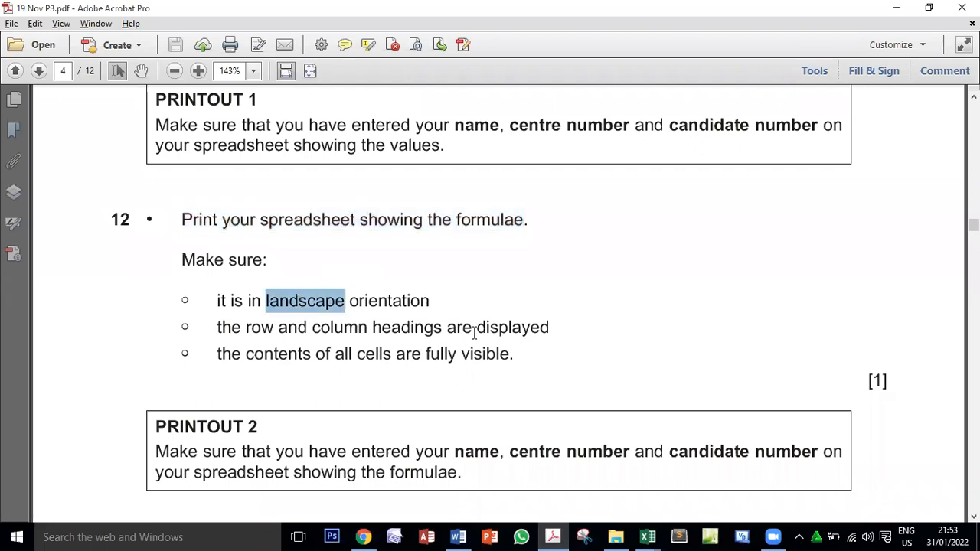
{"action": "key", "text": "alt+Tab"}
{"action": "left_click", "coordinate": [170, 36]}
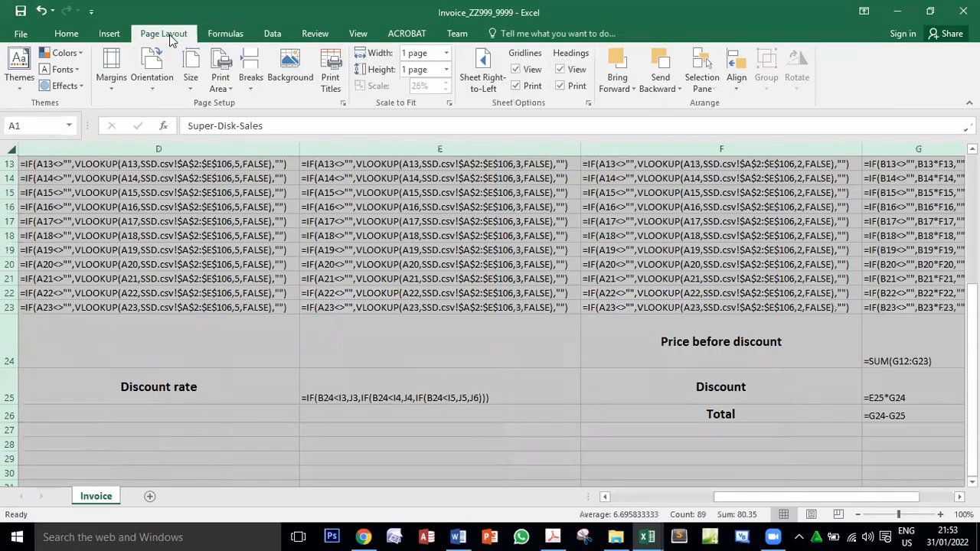
{"action": "left_click", "coordinate": [152, 84]}
{"action": "left_click", "coordinate": [150, 136]}
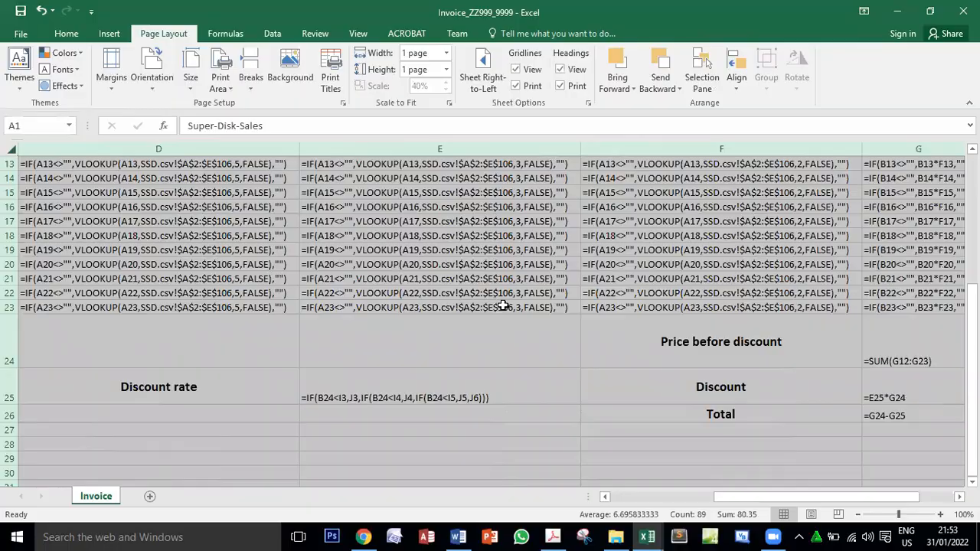
- Check the headings requirement in the Acrobat PDF, and verify in Excel's Page Setup that row and column headings are set to print
{"action": "key", "text": "alt+Tab"}
{"action": "left_click_drag", "start_coordinate": [244, 327], "coordinate": [488, 326]}
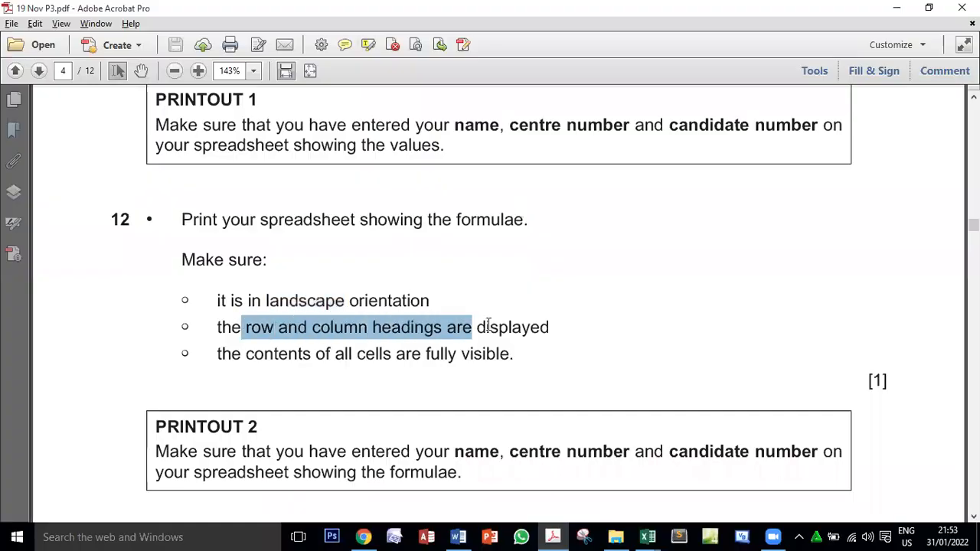
{"action": "key", "text": "alt+Tab"}
{"action": "scroll", "coordinate": [488, 324], "scroll_direction": "up", "scroll_amount": 5}
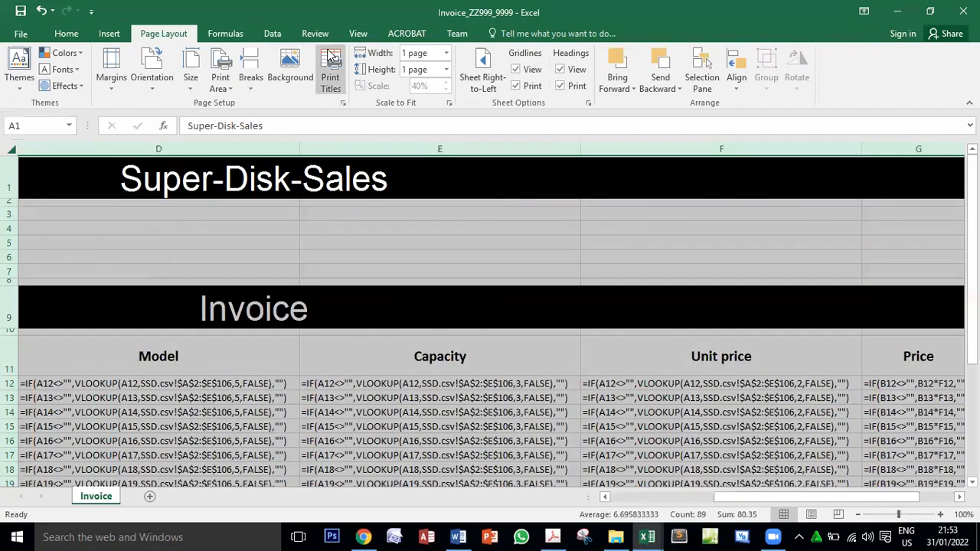
{"action": "left_click", "coordinate": [331, 60]}
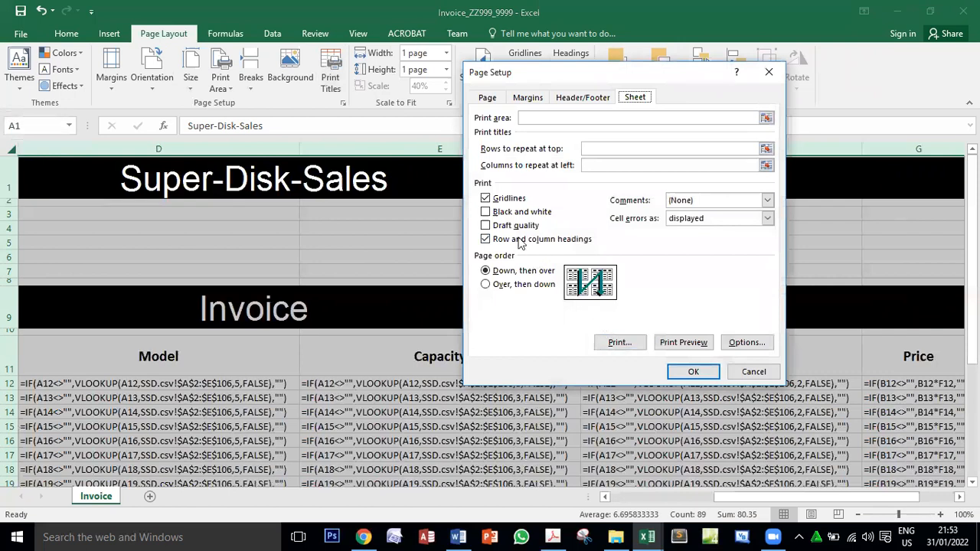
{"action": "left_click", "coordinate": [693, 371]}
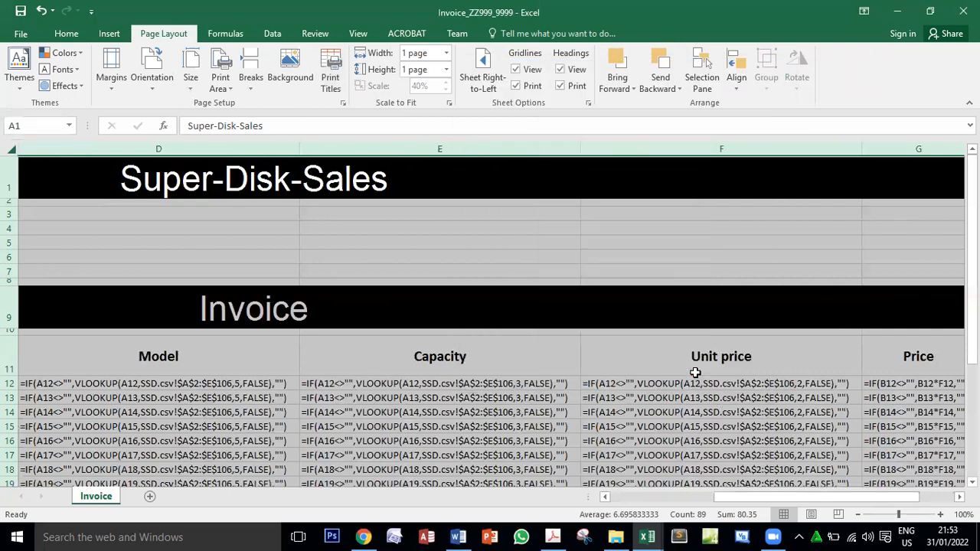
- Read the requirement about fully visible cell contents in the Acrobat PDF, and select the whole Invoice sheet in Excel
{"action": "key", "text": "alt+Tab"}
{"action": "left_click_drag", "start_coordinate": [218, 353], "coordinate": [501, 356]}
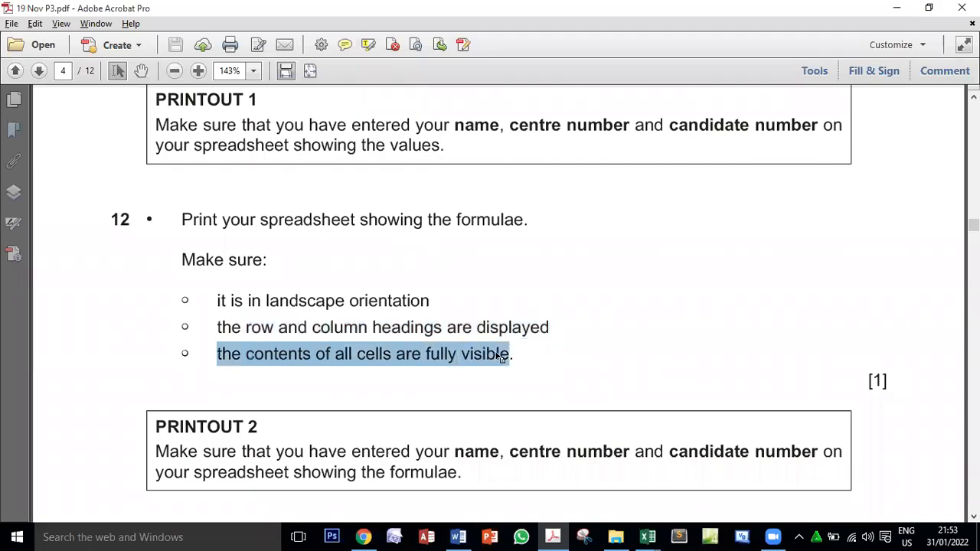
{"action": "key", "text": "alt+Tab"}
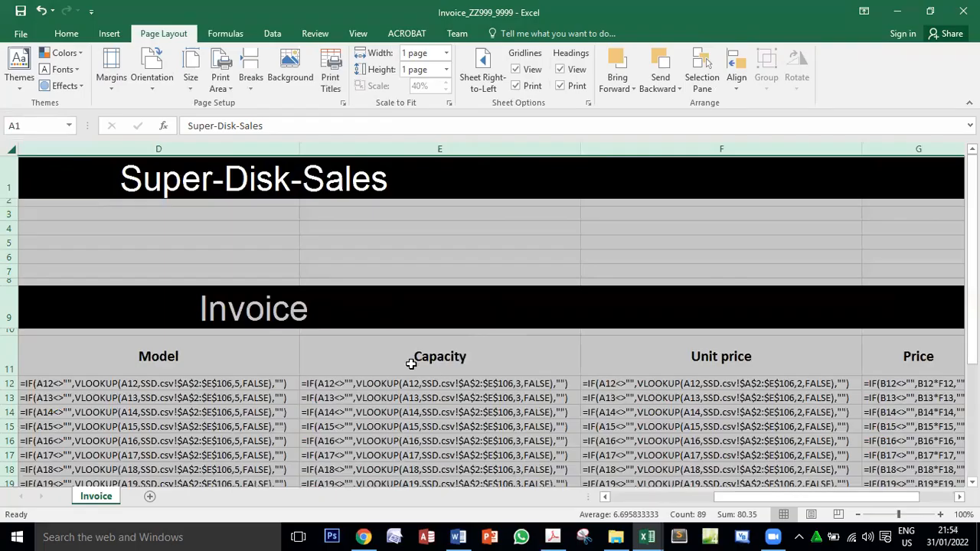
{"action": "left_click", "coordinate": [12, 149]}
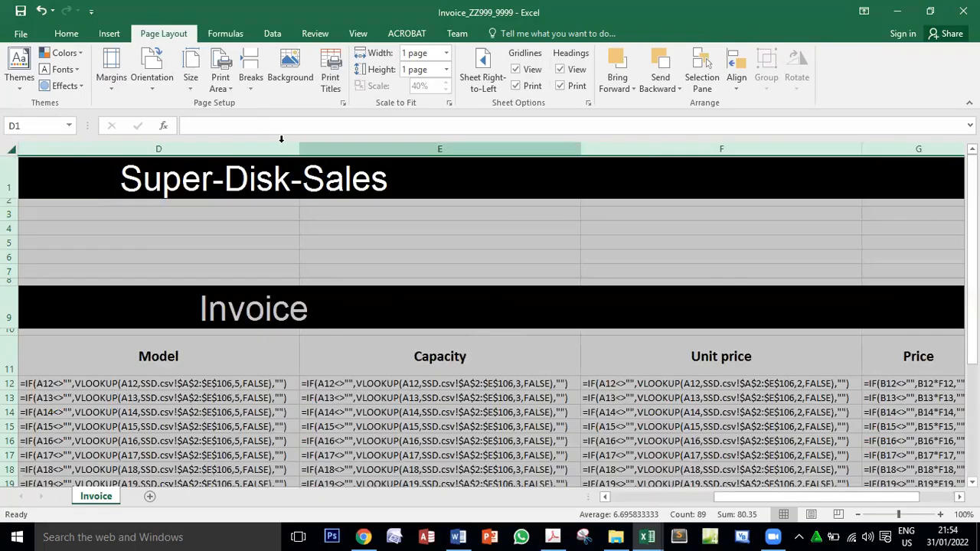
- Compare the page requirements for PRINTOUT 1 and PRINTOUT 2 in the Acrobat PDF, and return to the Excel invoice
{"action": "key", "text": "alt+Tab"}
{"action": "scroll", "coordinate": [552, 372], "scroll_direction": "down", "scroll_amount": 1}
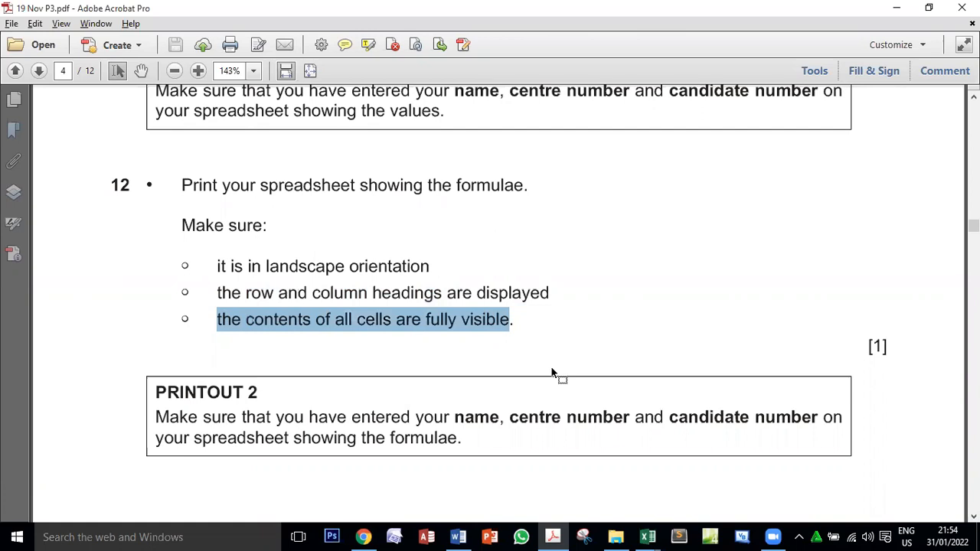
{"action": "scroll", "coordinate": [273, 299], "scroll_direction": "up", "scroll_amount": 9}
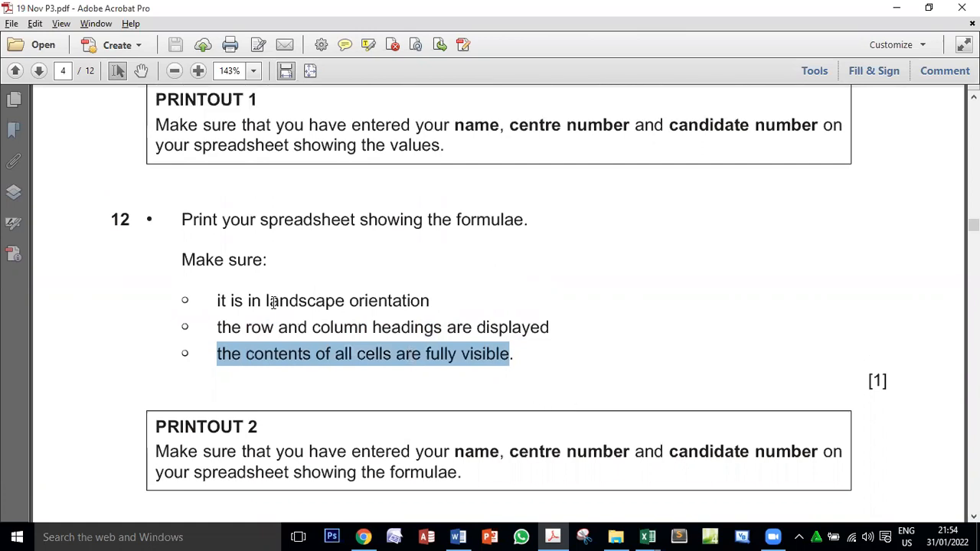
{"action": "left_click_drag", "start_coordinate": [218, 221], "coordinate": [431, 214]}
{"action": "scroll", "coordinate": [478, 277], "scroll_direction": "down", "scroll_amount": 4}
{"action": "scroll", "coordinate": [478, 278], "scroll_direction": "down", "scroll_amount": 2}
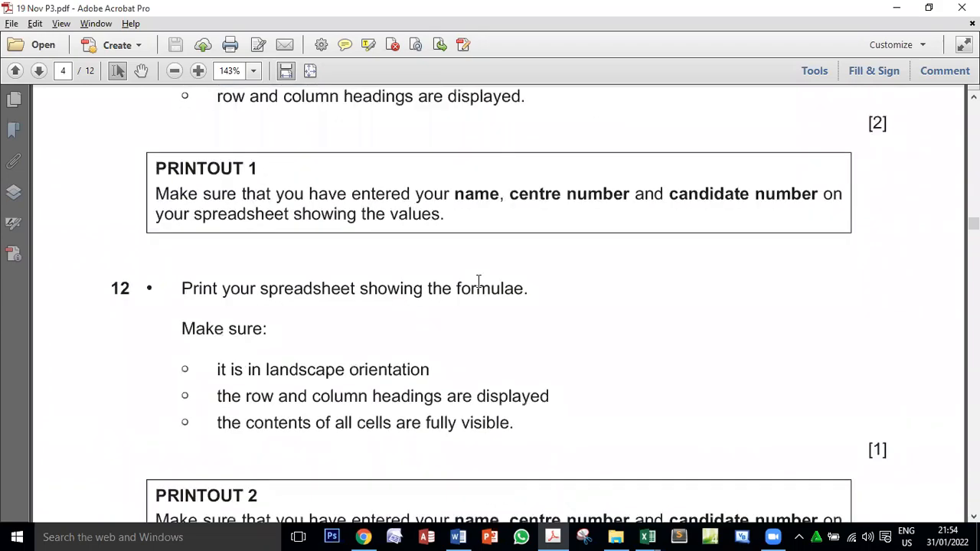
{"action": "key", "text": "alt+Tab"}
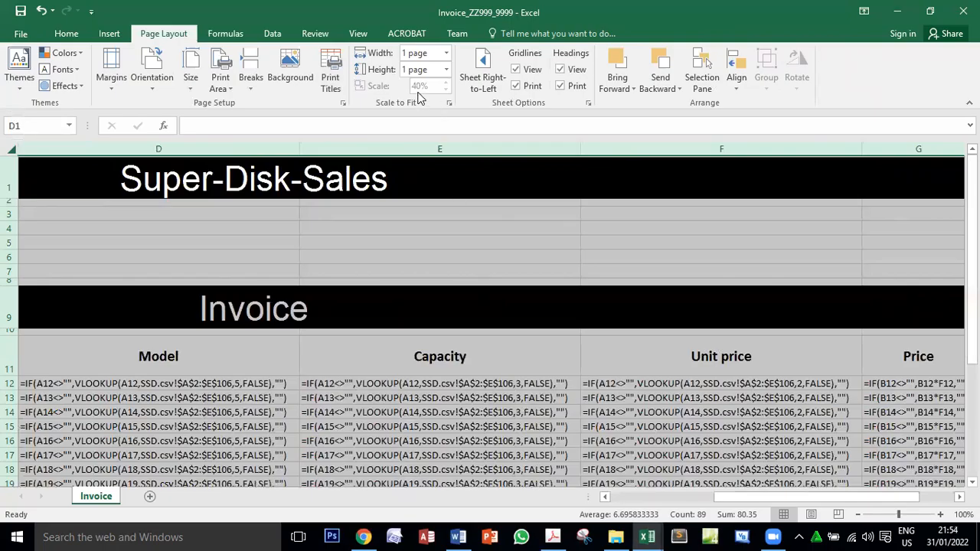
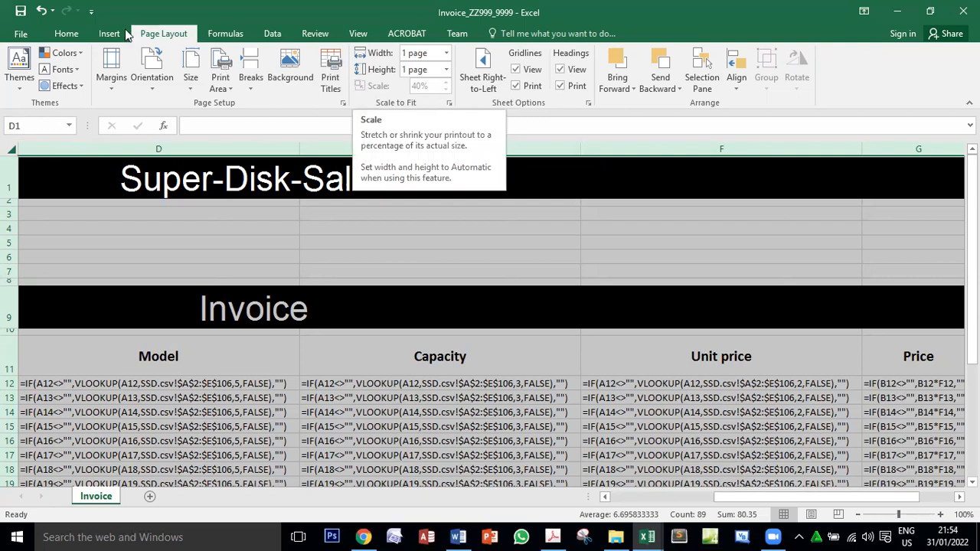
- Preview the invoice's formula printout, and re-read the single-page requirement for PRINTOUT 1 in the Acrobat PDF
{"action": "left_click", "coordinate": [20, 34]}
{"action": "left_click", "coordinate": [48, 247]}
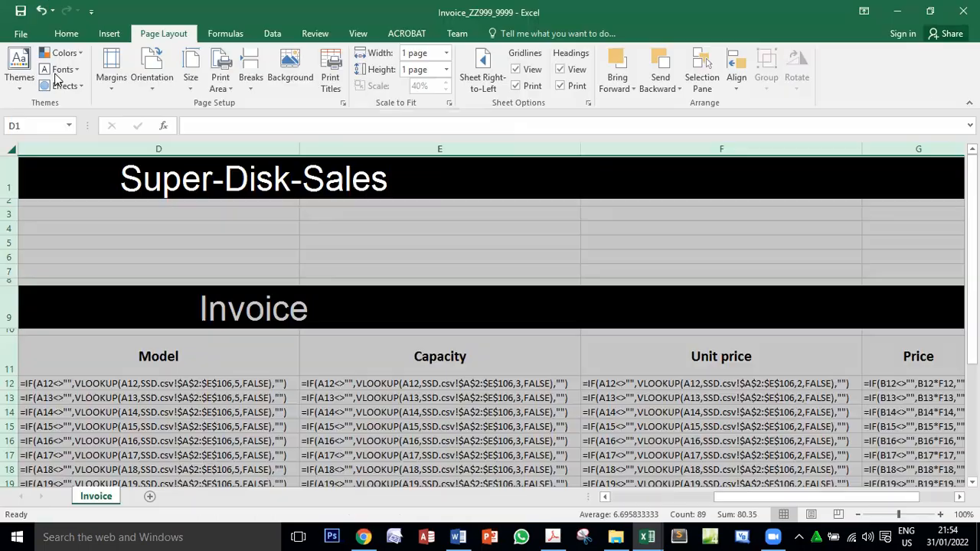
{"action": "left_click", "coordinate": [29, 31]}
{"action": "key", "text": "alt+Tab"}
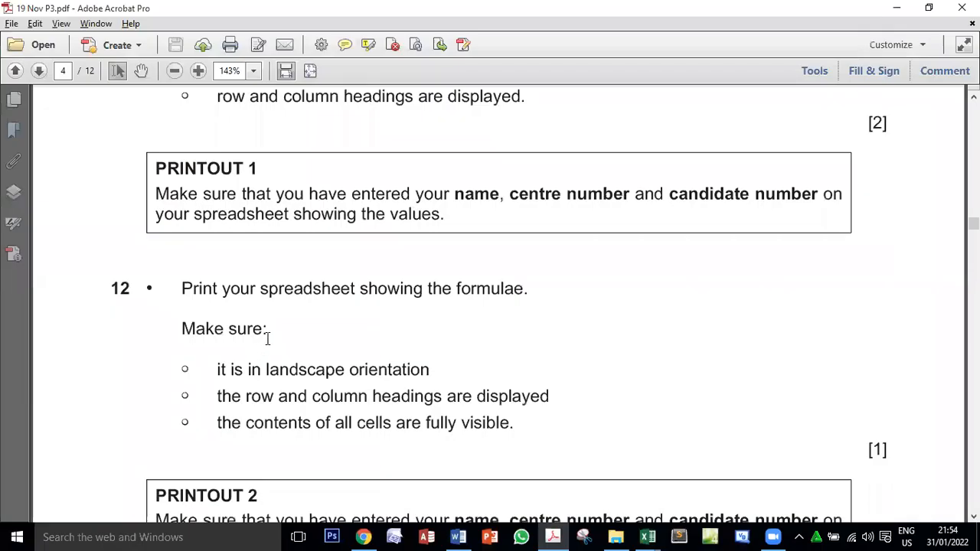
{"action": "scroll", "coordinate": [267, 339], "scroll_direction": "up", "scroll_amount": 3}
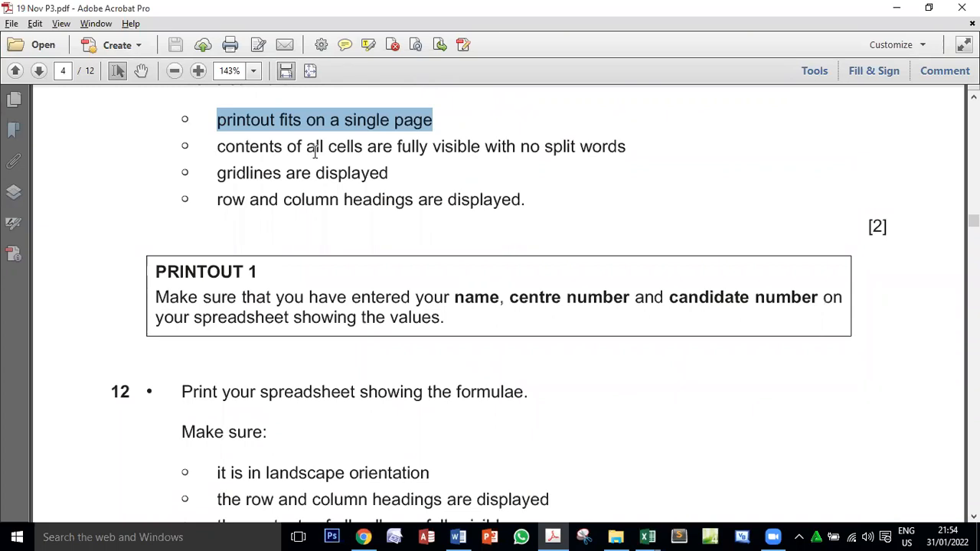
- In Excel, set the invoice's print width and height to Automatic and its print scale to 100%
{"action": "key", "text": "alt+Tab"}
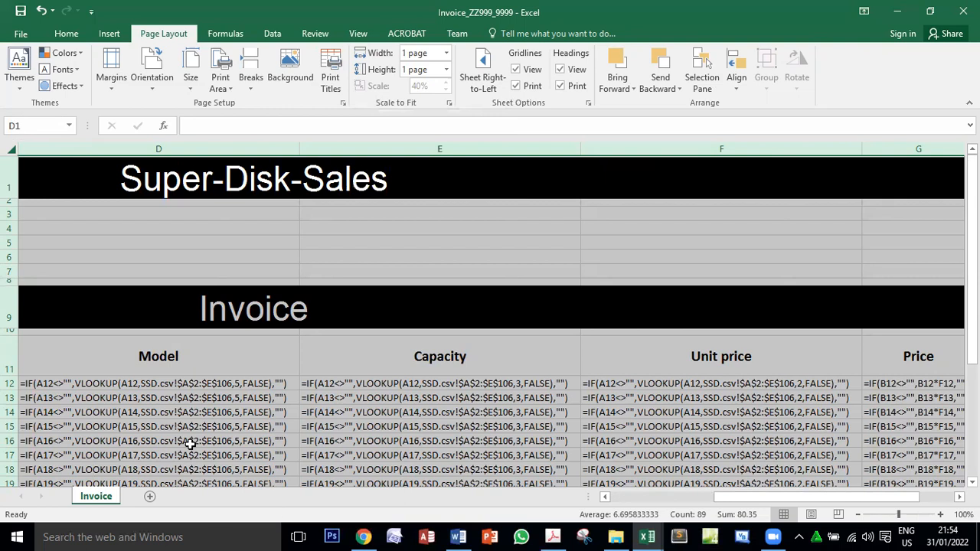
{"action": "left_click", "coordinate": [447, 53]}
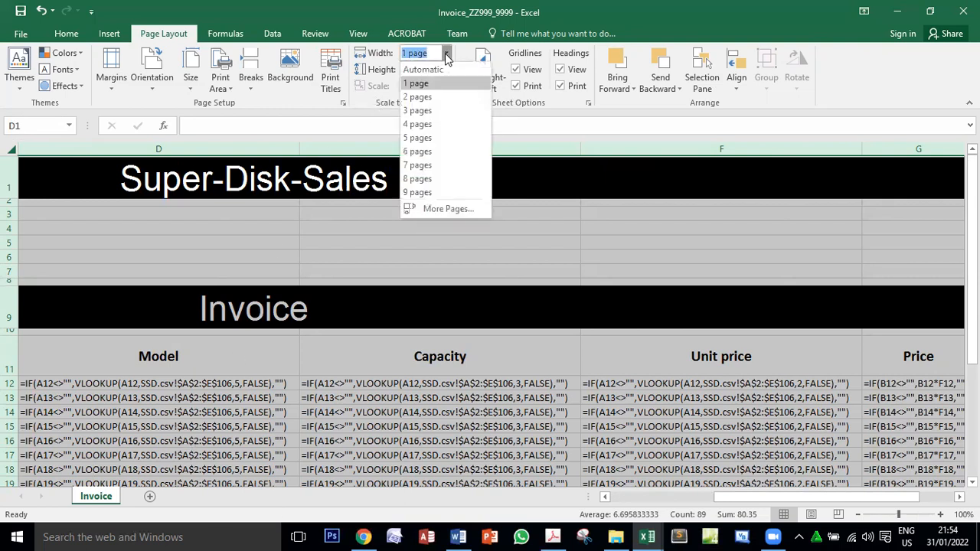
{"action": "left_click", "coordinate": [450, 69]}
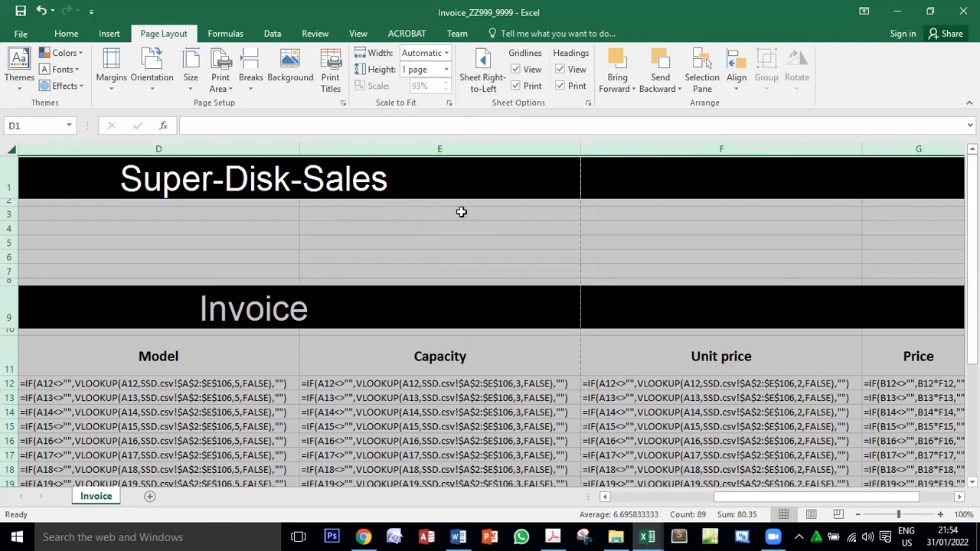
{"action": "left_click", "coordinate": [447, 69]}
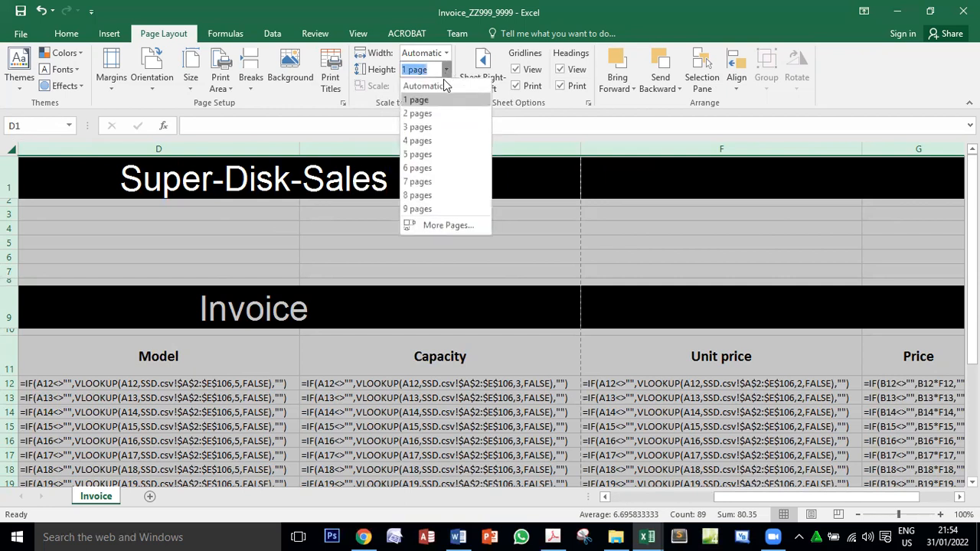
{"action": "left_click", "coordinate": [444, 82]}
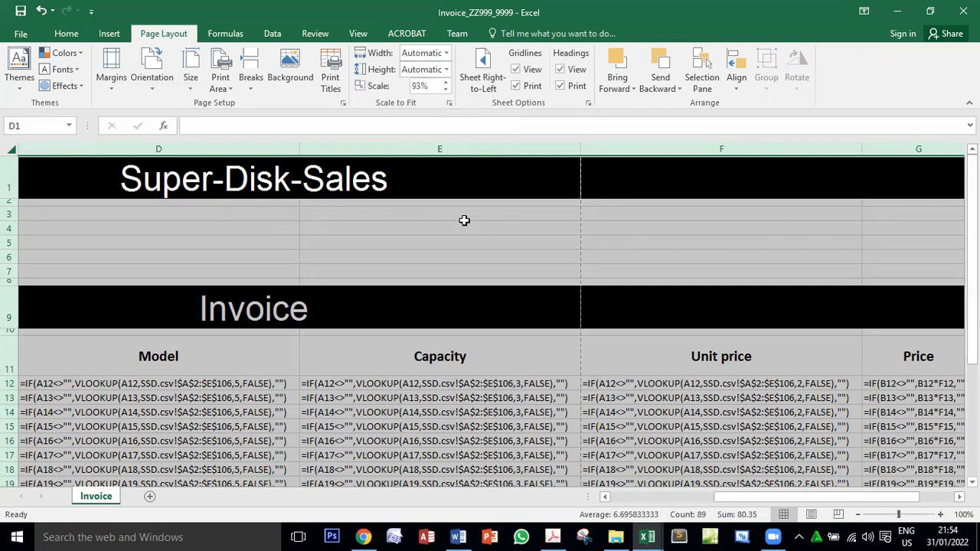
{"action": "left_click", "coordinate": [430, 87]}
{"action": "type", "text": "100"}
{"action": "left_click", "coordinate": [337, 141]}
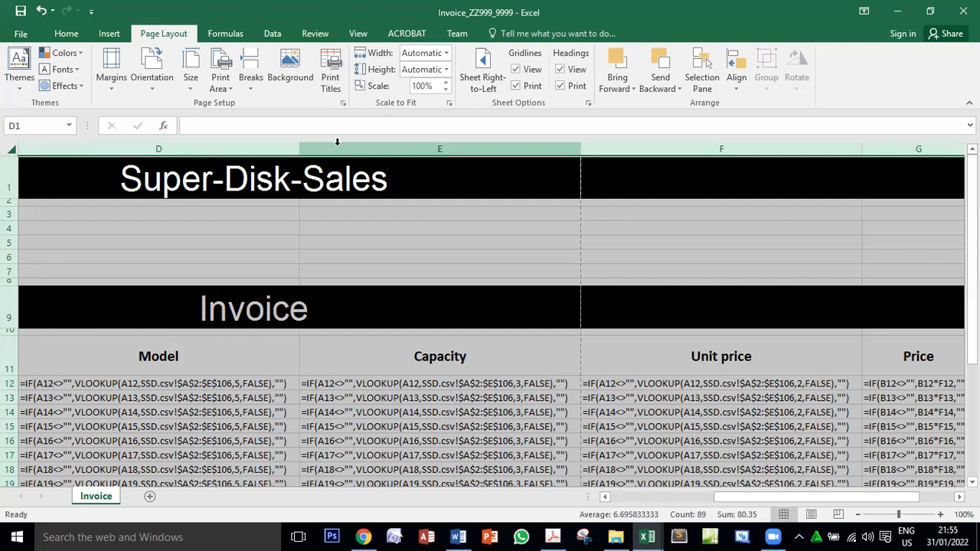
- Print the invoice's formulae with Microsoft Print to PDF, saving the file as PRINTOUT 2
{"action": "left_click", "coordinate": [21, 34]}
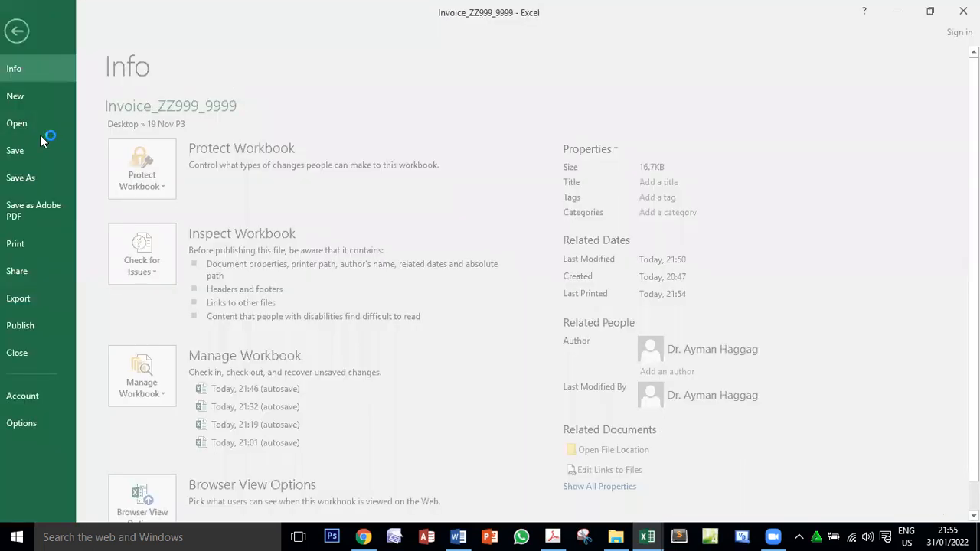
{"action": "left_click", "coordinate": [30, 245]}
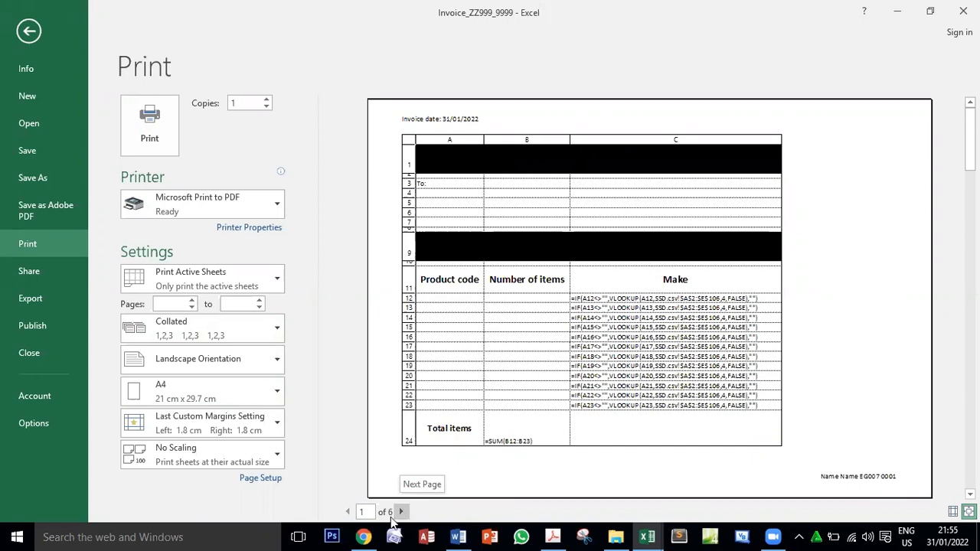
{"action": "left_click", "coordinate": [160, 141]}
{"action": "left_click", "coordinate": [444, 189]}
{"action": "left_click", "coordinate": [421, 352]}
{"action": "left_click", "coordinate": [403, 351]}
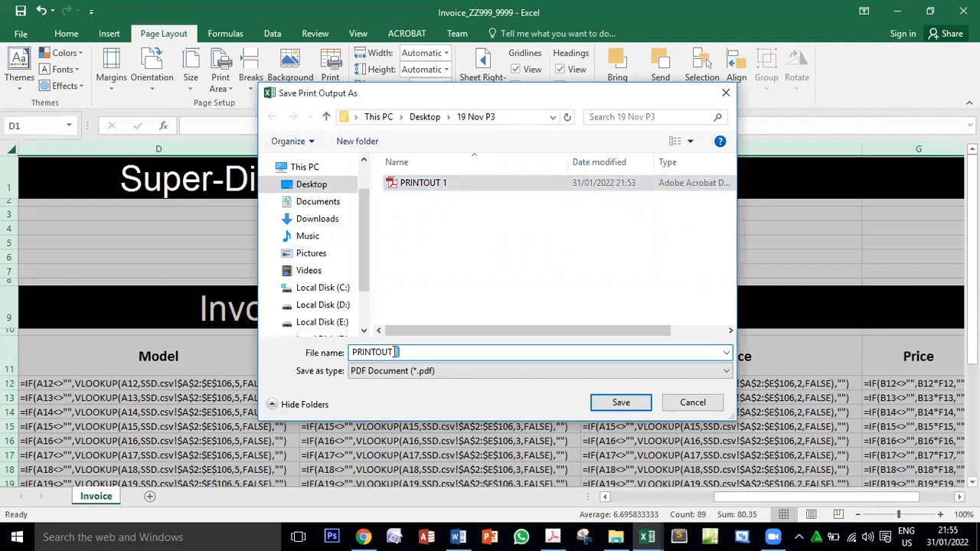
{"action": "type", "text": "2"}
{"action": "key", "text": "Return"}
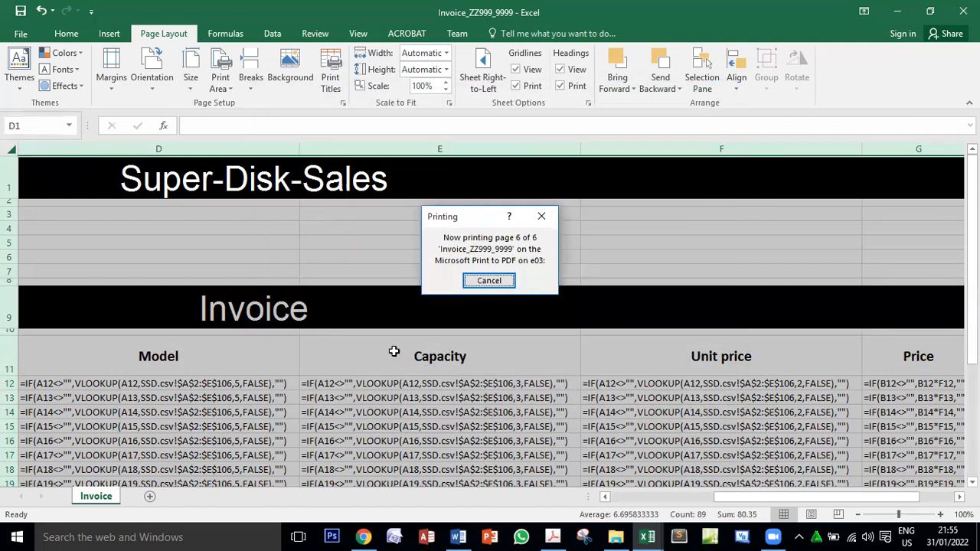
- Switch to the Acrobat PDF and read task 13 about testing the invoice and editing the Evidence 1 table
{"action": "left_click", "coordinate": [553, 537]}
{"action": "scroll", "coordinate": [534, 418], "scroll_direction": "down", "scroll_amount": 3}
{"action": "scroll", "coordinate": [696, 407], "scroll_direction": "down", "scroll_amount": 10}
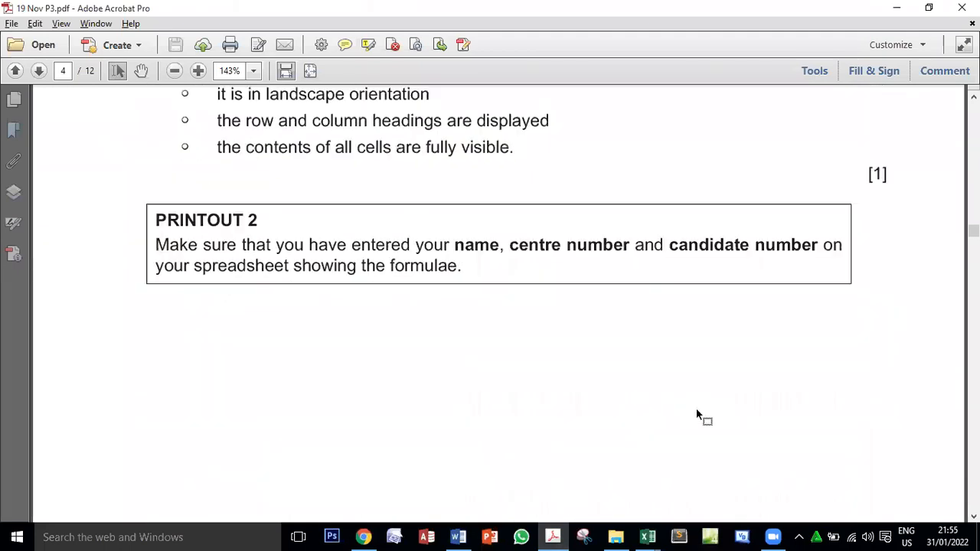
{"action": "scroll", "coordinate": [696, 409], "scroll_direction": "down", "scroll_amount": 5}
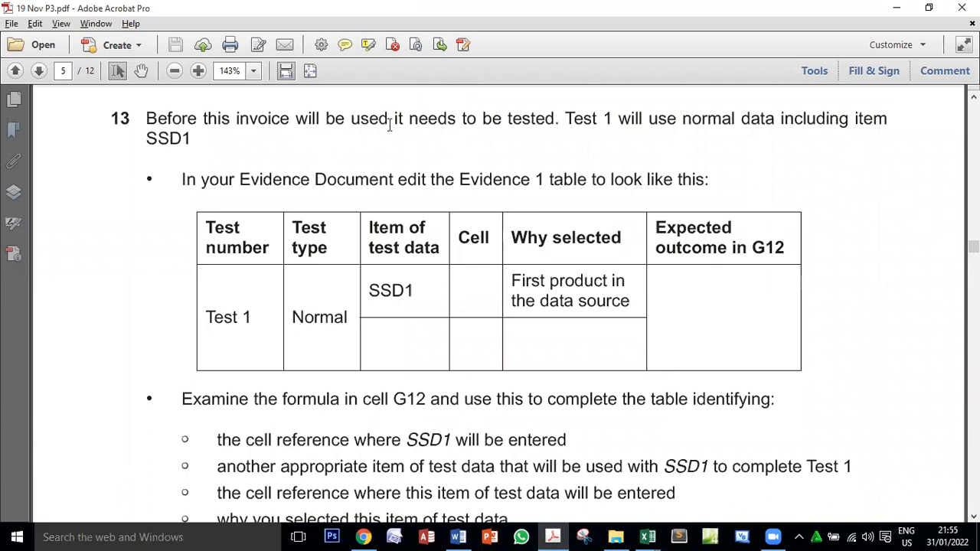
{"action": "double_click", "coordinate": [525, 125]}
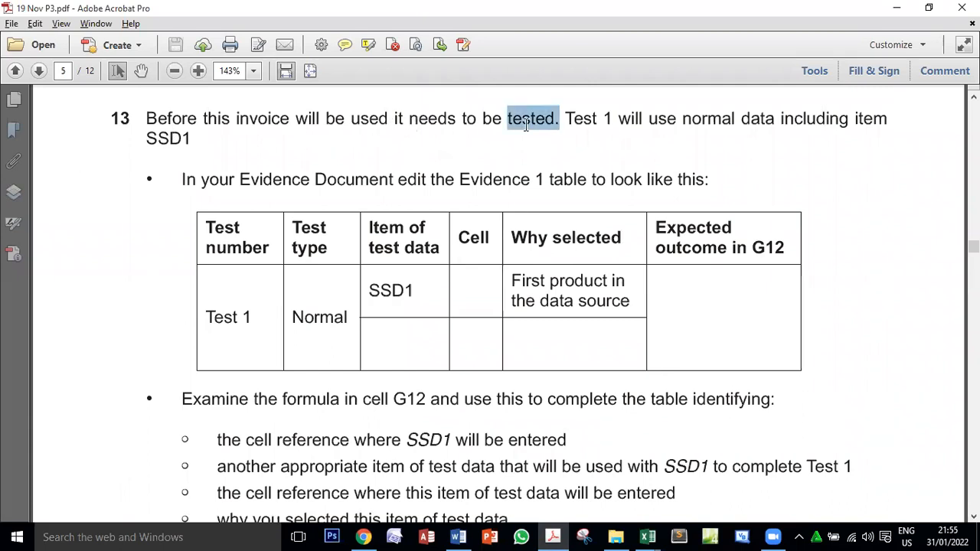
{"action": "scroll", "coordinate": [259, 280], "scroll_direction": "down", "scroll_amount": 2}
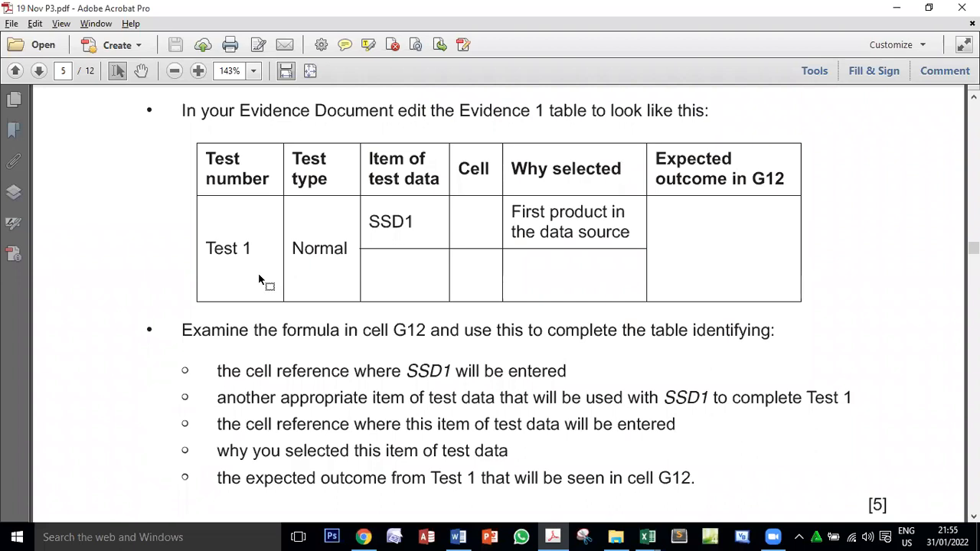
{"action": "scroll", "coordinate": [269, 274], "scroll_direction": "up", "scroll_amount": 2}
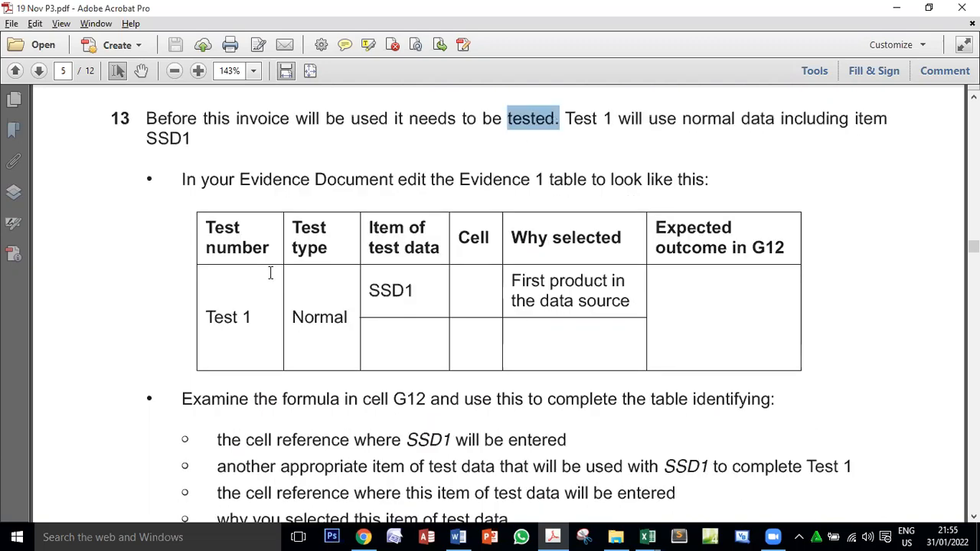
- Switch to the Excel invoice, turn off the formula display, and clear the whole-sheet selection
{"action": "key", "text": "alt+Tab"}
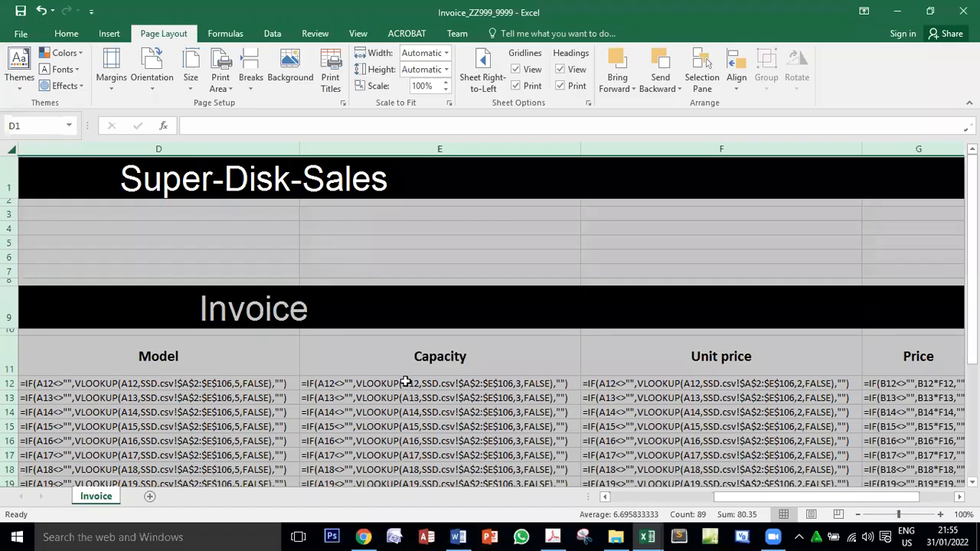
{"action": "left_click", "coordinate": [225, 34]}
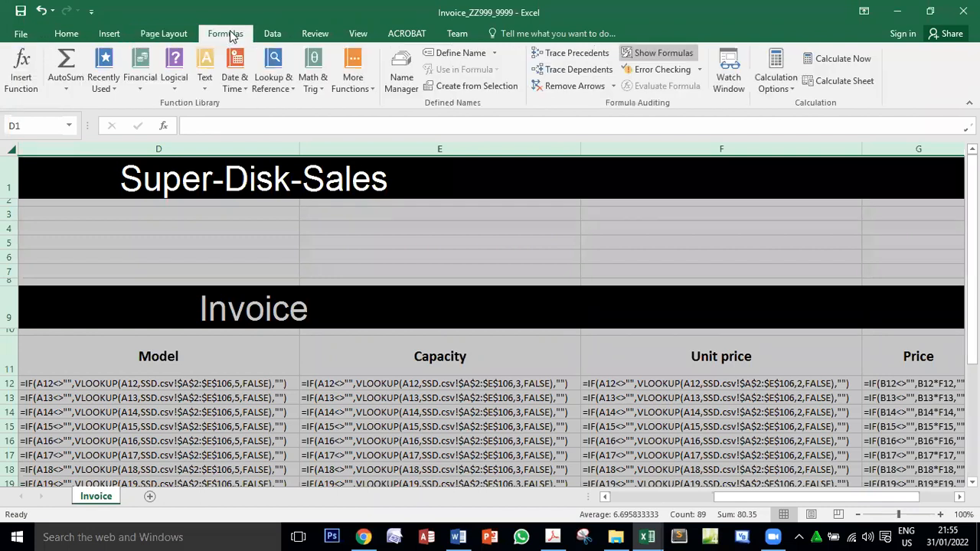
{"action": "left_click", "coordinate": [636, 54]}
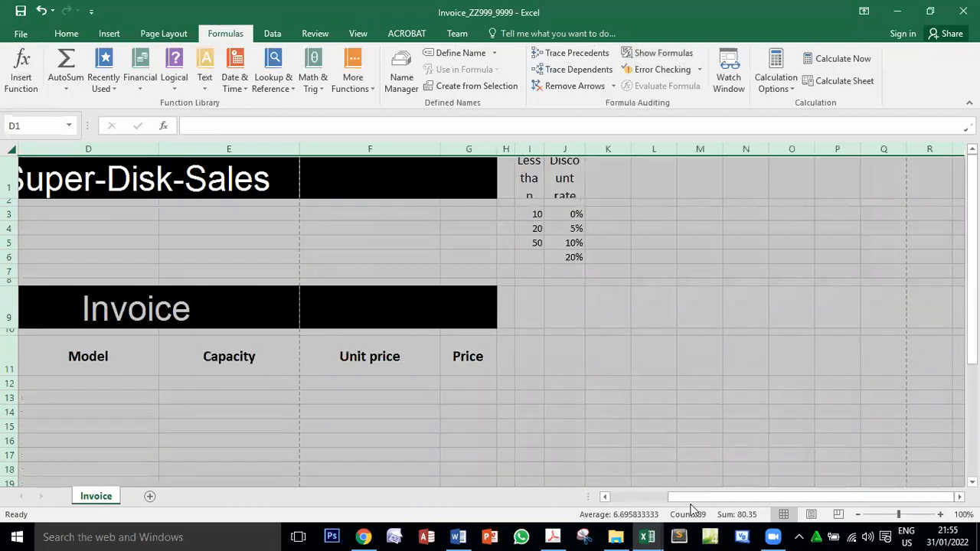
{"action": "left_click_drag", "start_coordinate": [685, 499], "coordinate": [597, 508]}
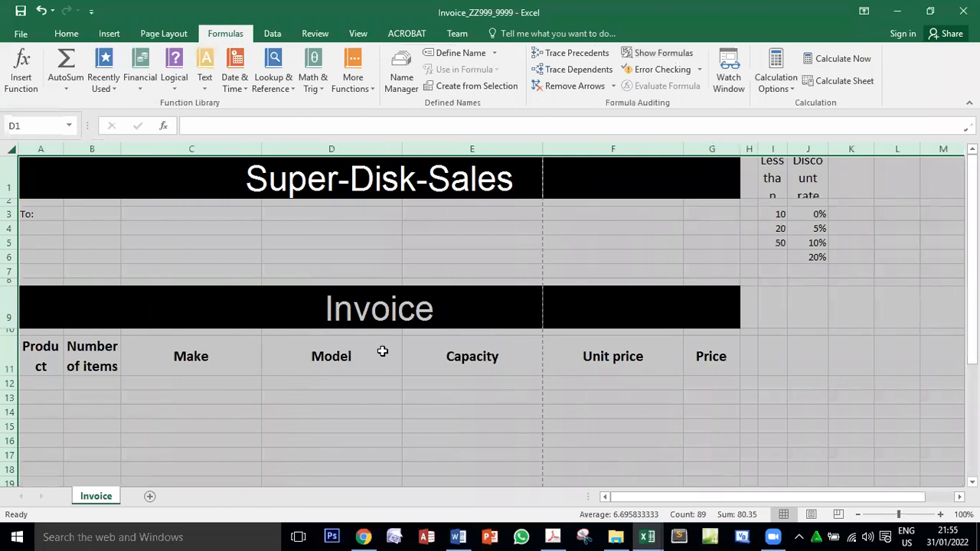
{"action": "left_click", "coordinate": [476, 236]}
{"action": "scroll", "coordinate": [473, 356], "scroll_direction": "down", "scroll_amount": 3}
{"action": "scroll", "coordinate": [429, 365], "scroll_direction": "up", "scroll_amount": 3}
{"action": "scroll", "coordinate": [329, 352], "scroll_direction": "down", "scroll_amount": 2}
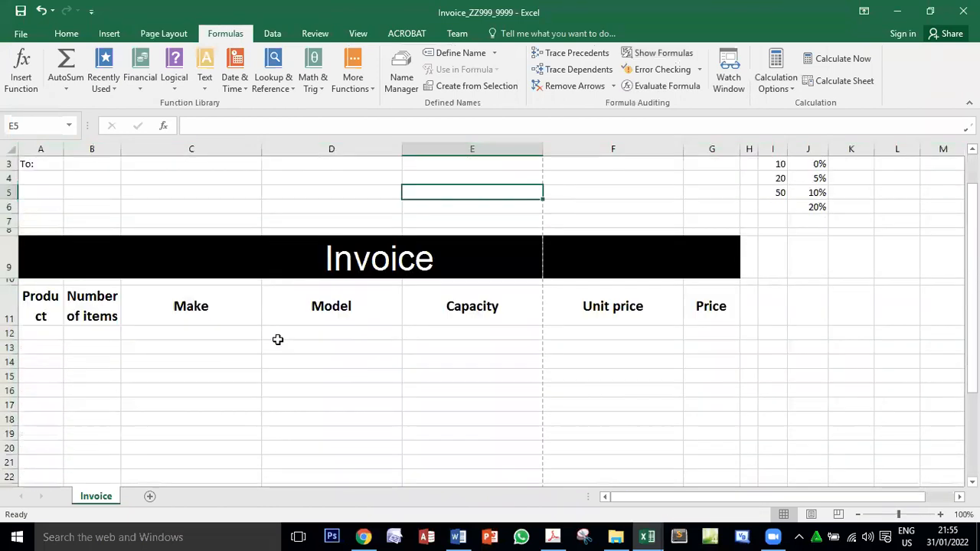
- Widen the Product code column to fit its heading, and narrow the Make, Model, Capacity and Unit price columns
{"action": "left_click_drag", "start_coordinate": [64, 151], "coordinate": [78, 152]}
{"action": "double_click", "coordinate": [275, 147]}
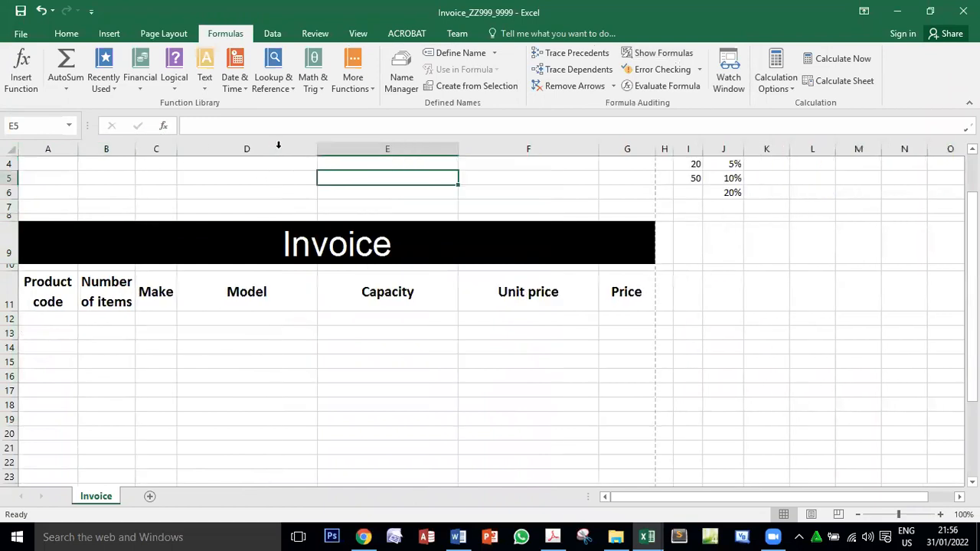
{"action": "left_click_drag", "start_coordinate": [176, 146], "coordinate": [182, 147]}
{"action": "left_click_drag", "start_coordinate": [318, 144], "coordinate": [295, 144]}
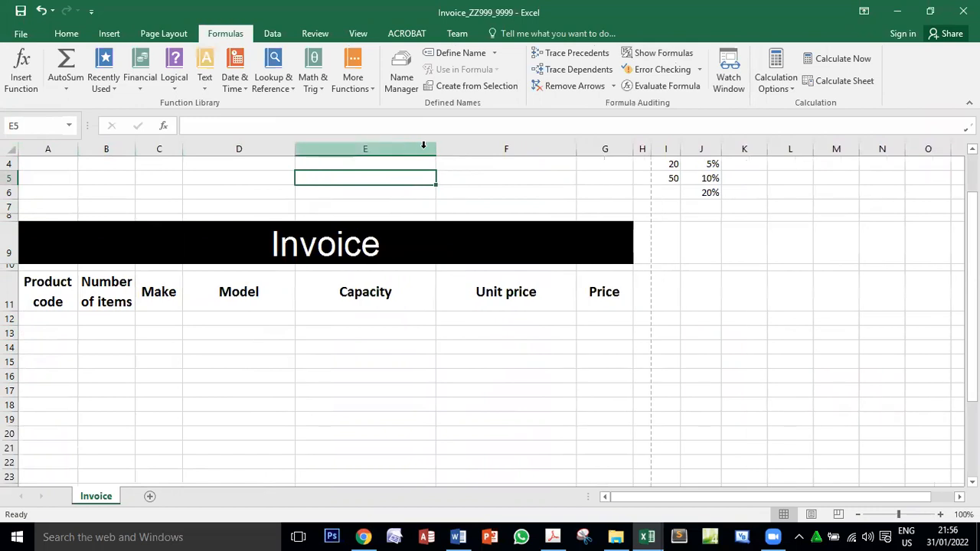
{"action": "left_click_drag", "start_coordinate": [434, 148], "coordinate": [398, 150]}
{"action": "left_click_drag", "start_coordinate": [534, 149], "coordinate": [496, 151]}
{"action": "scroll", "coordinate": [410, 353], "scroll_direction": "up", "scroll_amount": 1}
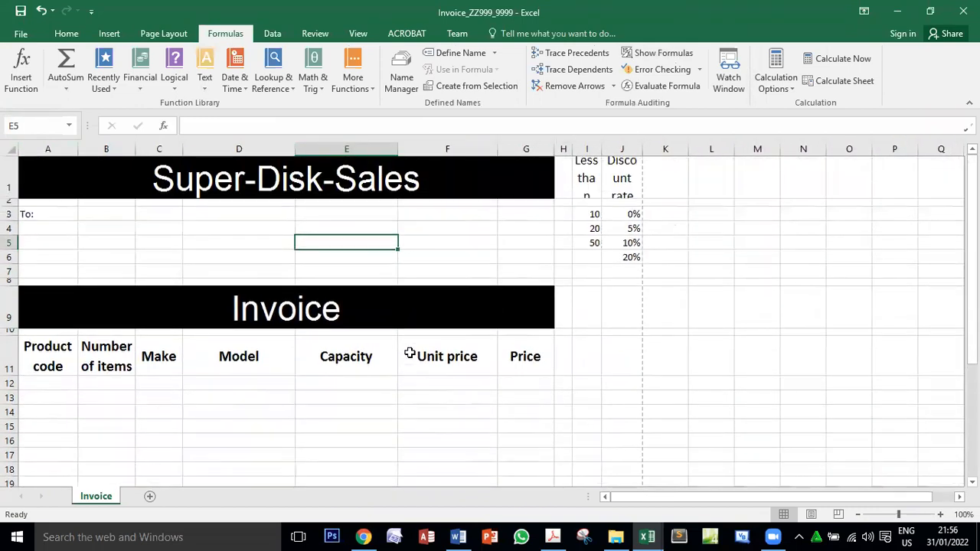
- Check the Test 1 item in the Acrobat PDF, and enter product code SSD1 in cell A12 of the Excel invoice
{"action": "key", "text": "alt+Tab"}
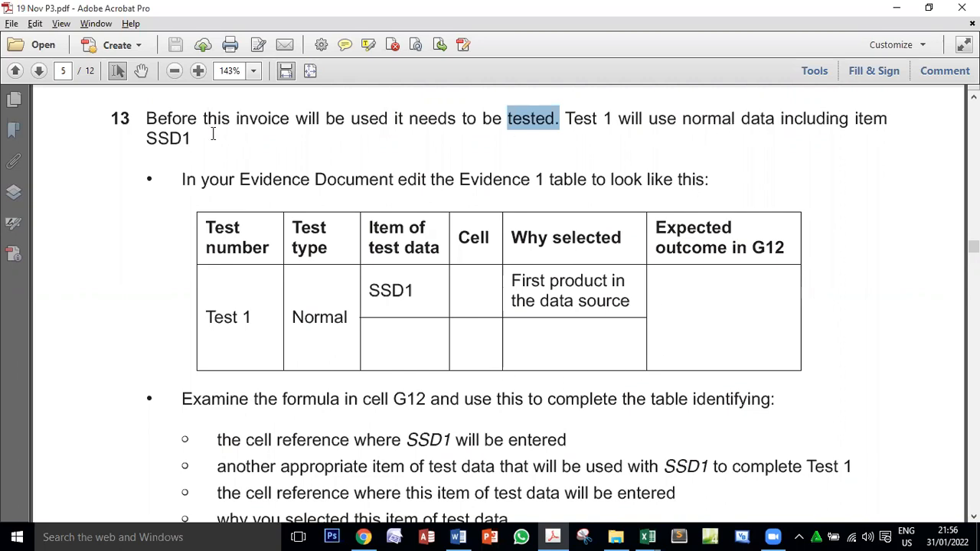
{"action": "left_click_drag", "start_coordinate": [191, 138], "coordinate": [145, 139]}
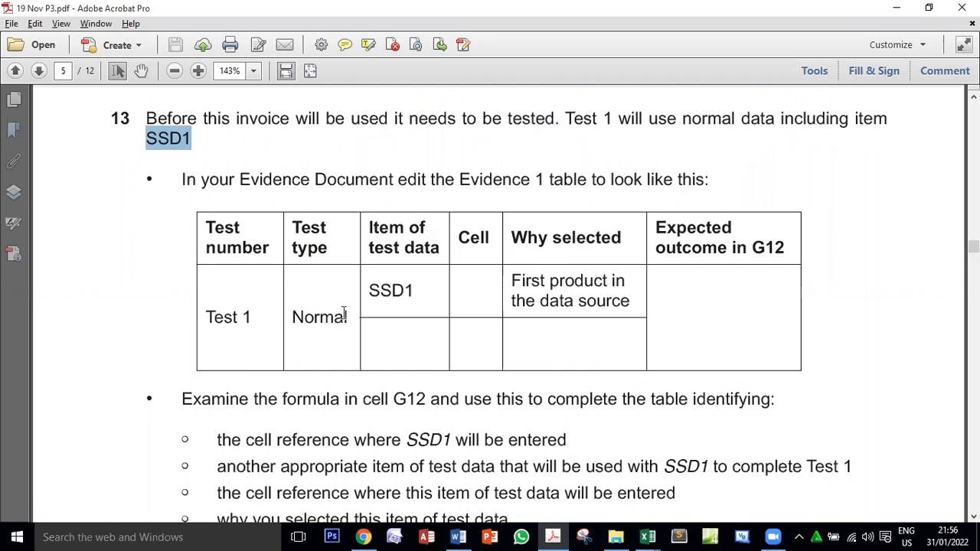
{"action": "key", "text": "alt+Tab"}
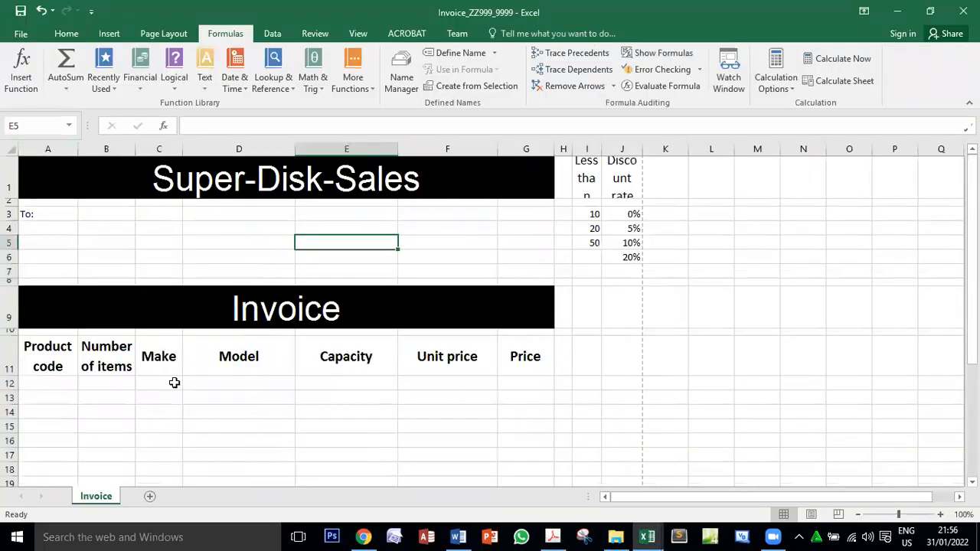
{"action": "left_click", "coordinate": [52, 383]}
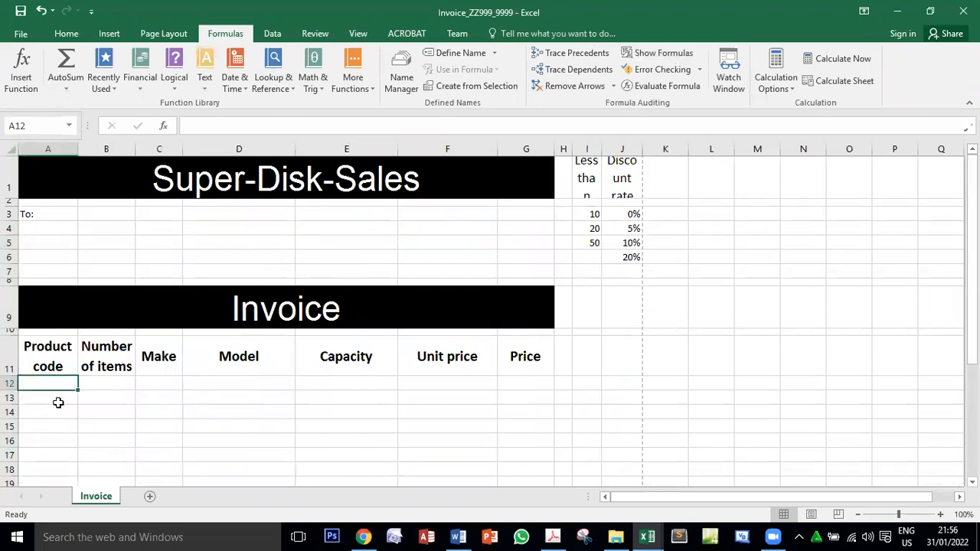
{"action": "type", "text": "SSD1"}
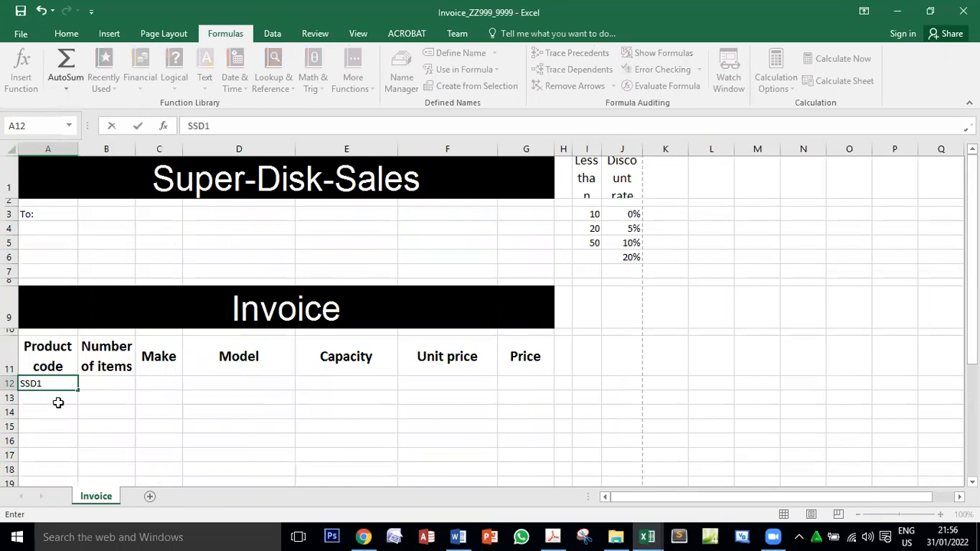
{"action": "key", "text": "Return"}
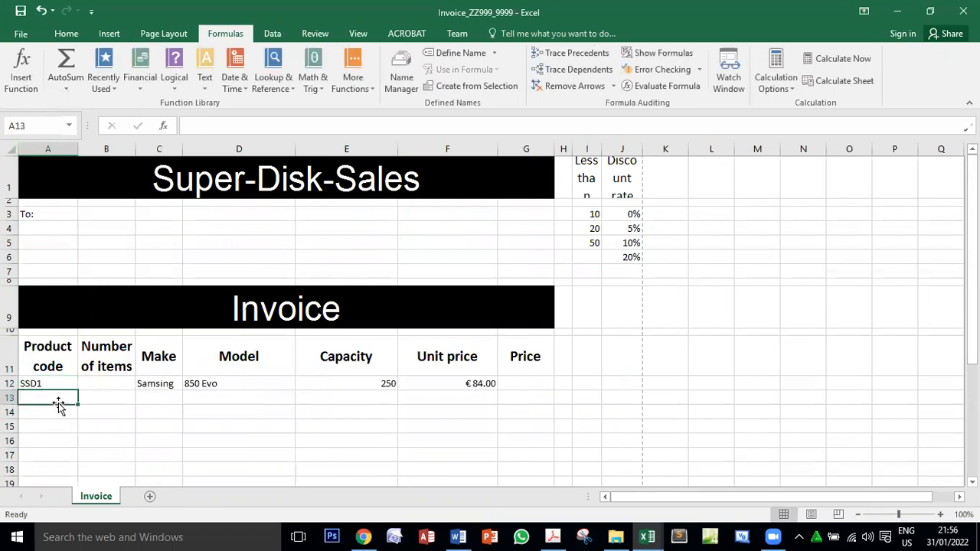
- Examine the SSD1 row and its blank Cell entry in the Acrobat PDF's Evidence 1 table
{"action": "key", "text": "alt+Tab"}
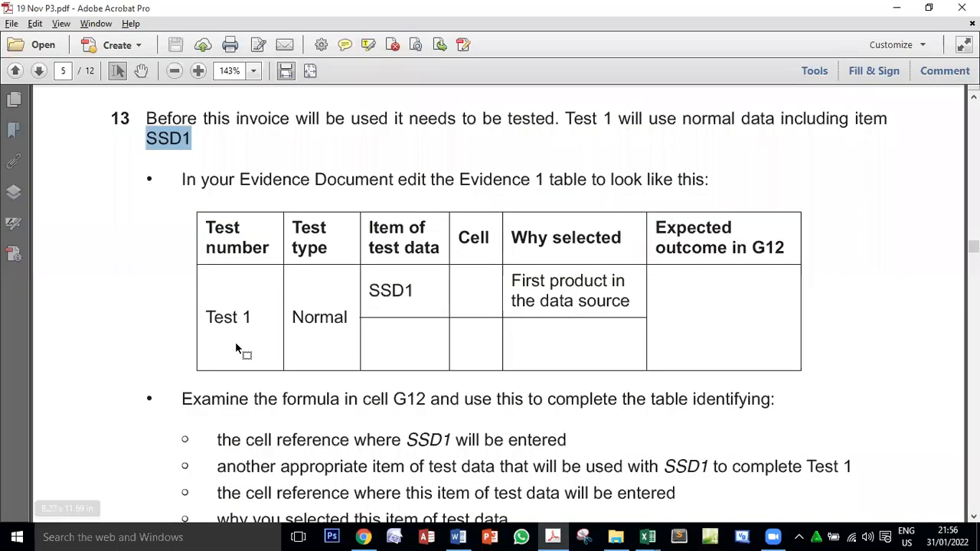
{"action": "double_click", "coordinate": [400, 297]}
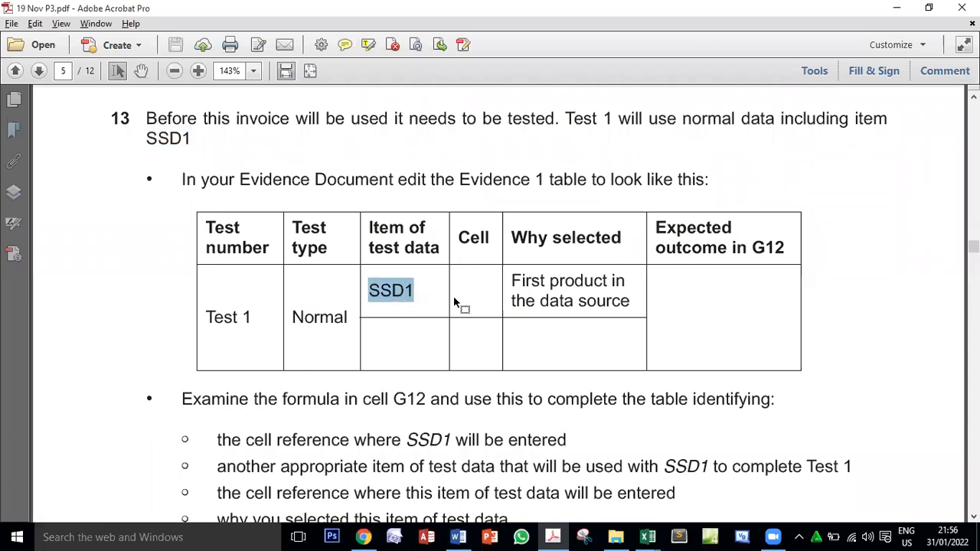
{"action": "left_click", "coordinate": [482, 298]}
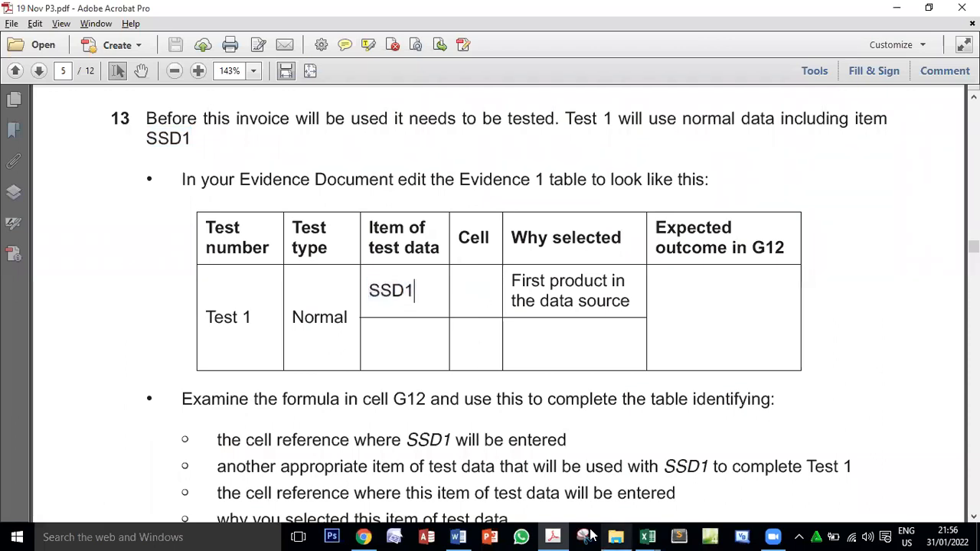
- Copy "Test 1" from the Acrobat PDF's table into the Test number cell of the Evidence 1 table in Word
{"action": "left_click", "coordinate": [458, 537]}
{"action": "left_click", "coordinate": [336, 332]}
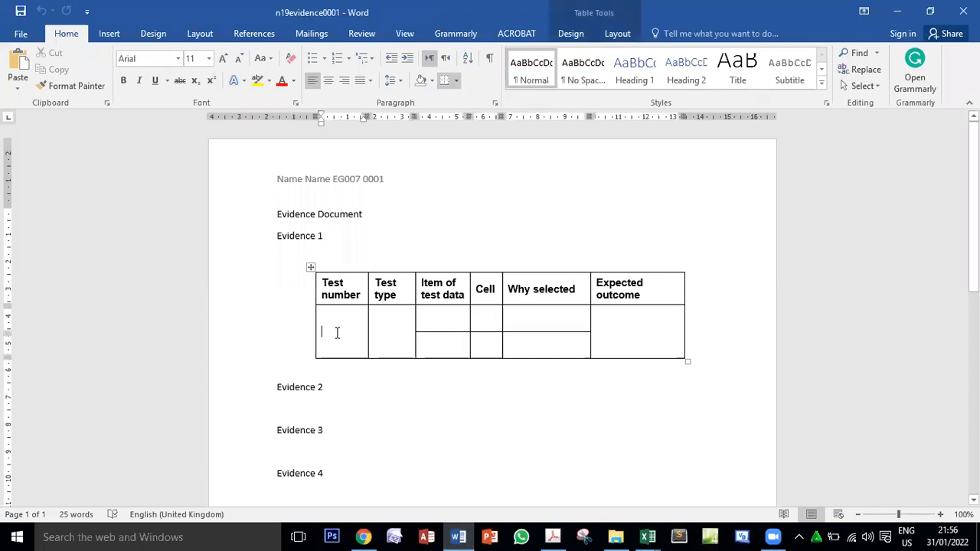
{"action": "key", "text": "alt+Tab"}
{"action": "left_click_drag", "start_coordinate": [253, 322], "coordinate": [219, 322]}
{"action": "key", "text": "ctrl+c"}
{"action": "key", "text": "alt+Tab"}
{"action": "left_click", "coordinate": [18, 88]}
{"action": "left_click", "coordinate": [62, 127]}
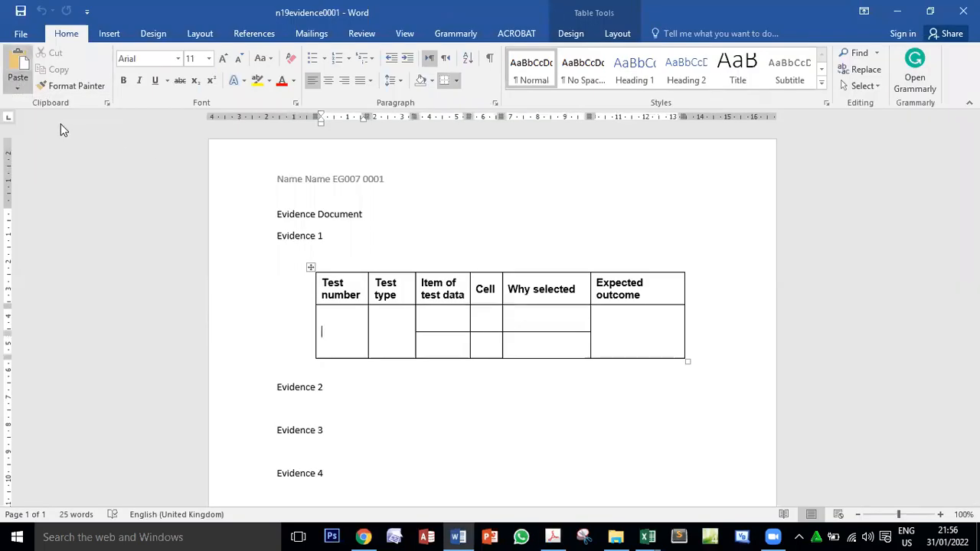
{"action": "left_click", "coordinate": [940, 514]}
{"action": "left_click", "coordinate": [940, 514]}
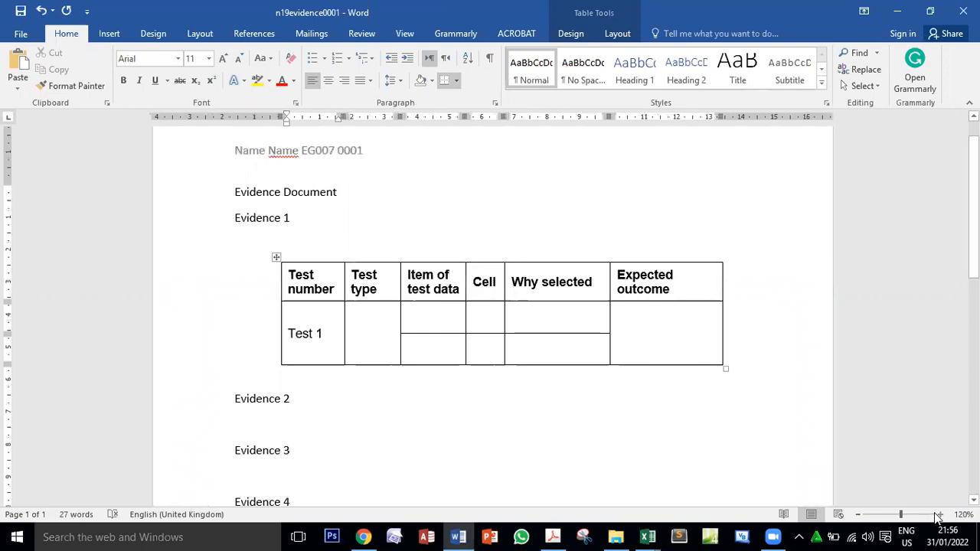
- Copy "Normal" from the Acrobat PDF's table into the Test type cell of the Evidence 1 table in Word
{"action": "key", "text": "alt+Tab"}
{"action": "double_click", "coordinate": [322, 319]}
{"action": "key", "text": "ctrl+c"}
{"action": "key", "text": "alt+Tab"}
{"action": "left_click", "coordinate": [363, 332]}
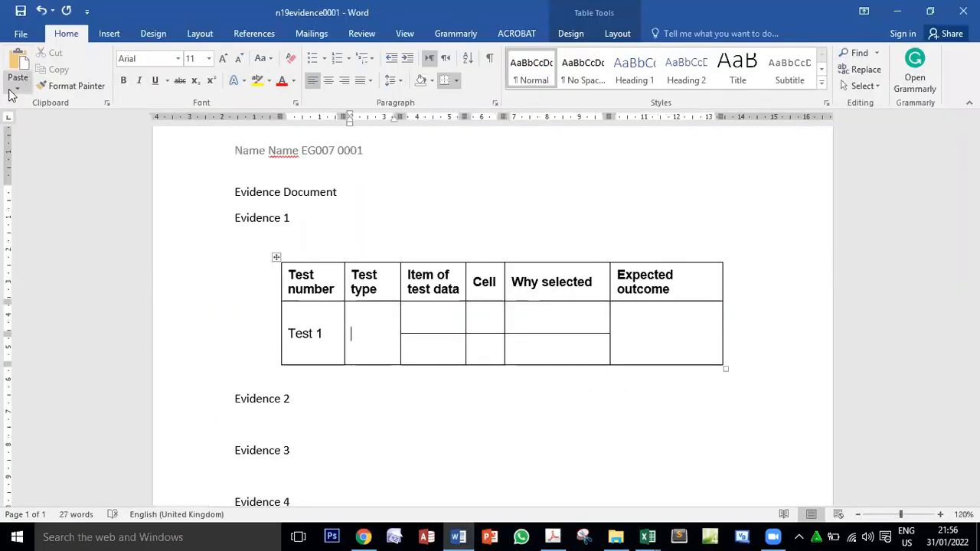
{"action": "left_click", "coordinate": [13, 91]}
{"action": "left_click", "coordinate": [59, 124]}
- Copy "SSD1" from the Acrobat PDF's table into the first Item of test data cell in Word
{"action": "left_click", "coordinate": [429, 326]}
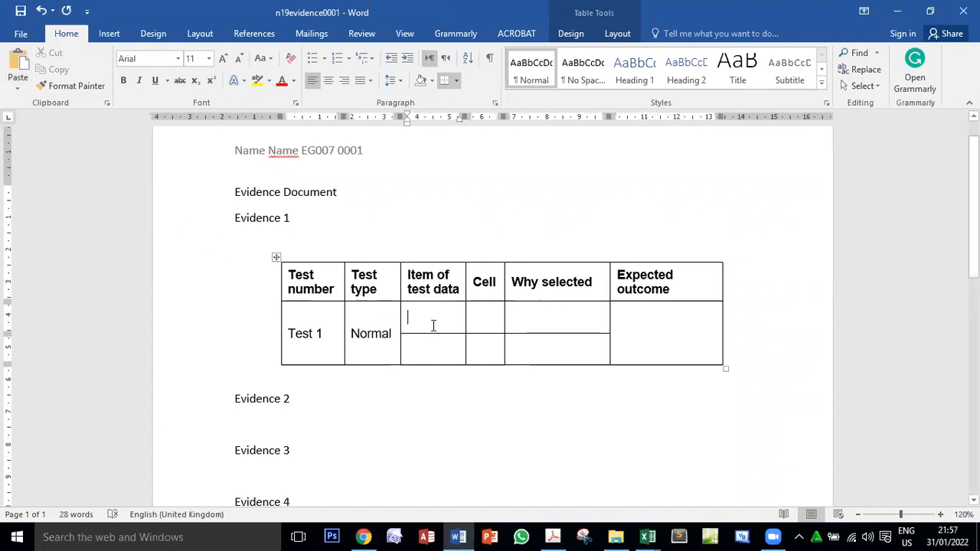
{"action": "key", "text": "alt+Tab"}
{"action": "left_click_drag", "start_coordinate": [412, 290], "coordinate": [369, 290]}
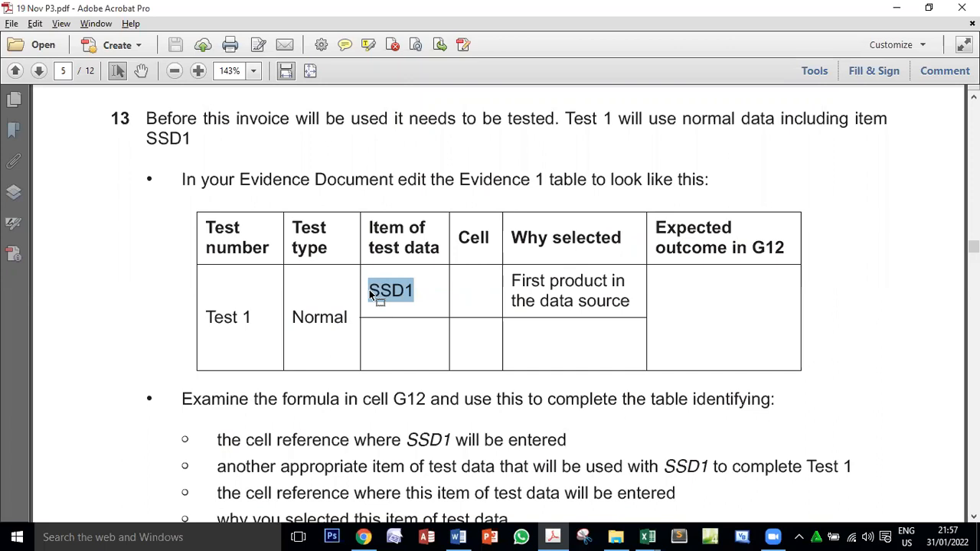
{"action": "key", "text": "alt+Tab"}
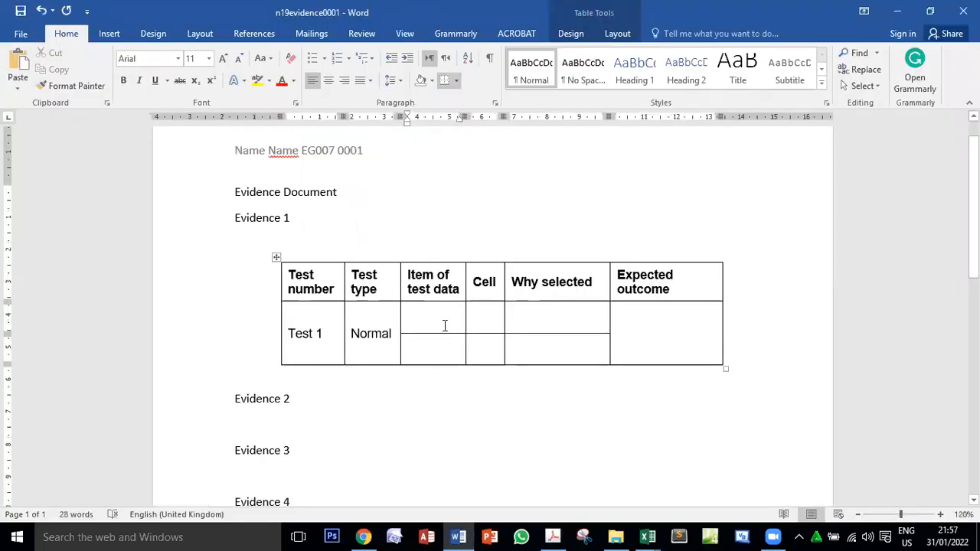
{"action": "left_click", "coordinate": [18, 88]}
{"action": "left_click", "coordinate": [65, 128]}
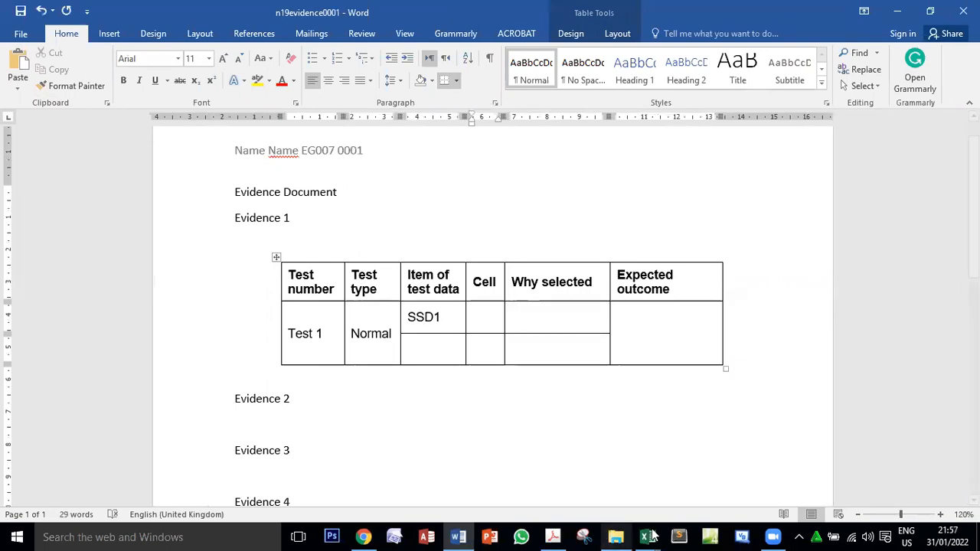
- Check the cell reference of SSD1 in the Excel invoice, and enter A12 in the SSD1 row's Cell column in Word
{"action": "mouse_move", "coordinate": [652, 536]}
{"action": "left_click", "coordinate": [569, 492]}
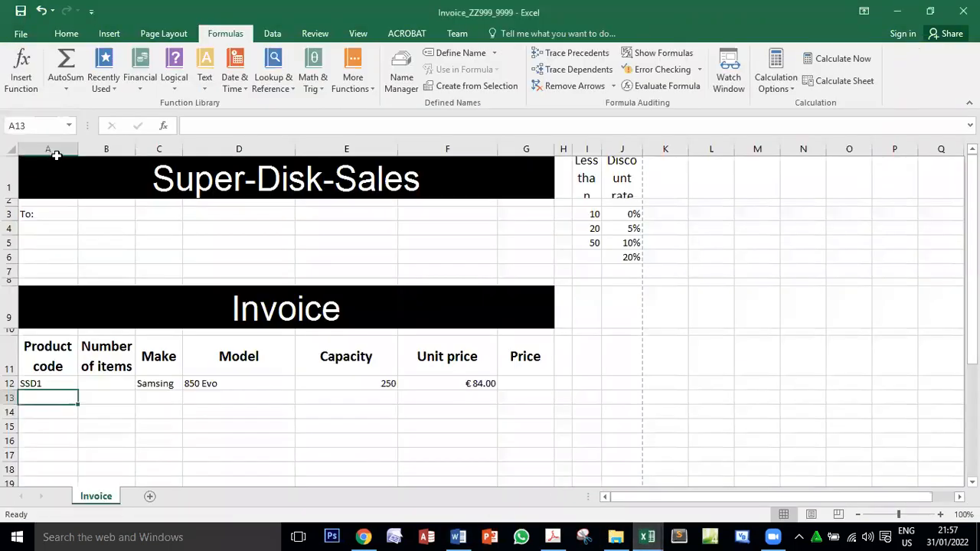
{"action": "left_click", "coordinate": [51, 383]}
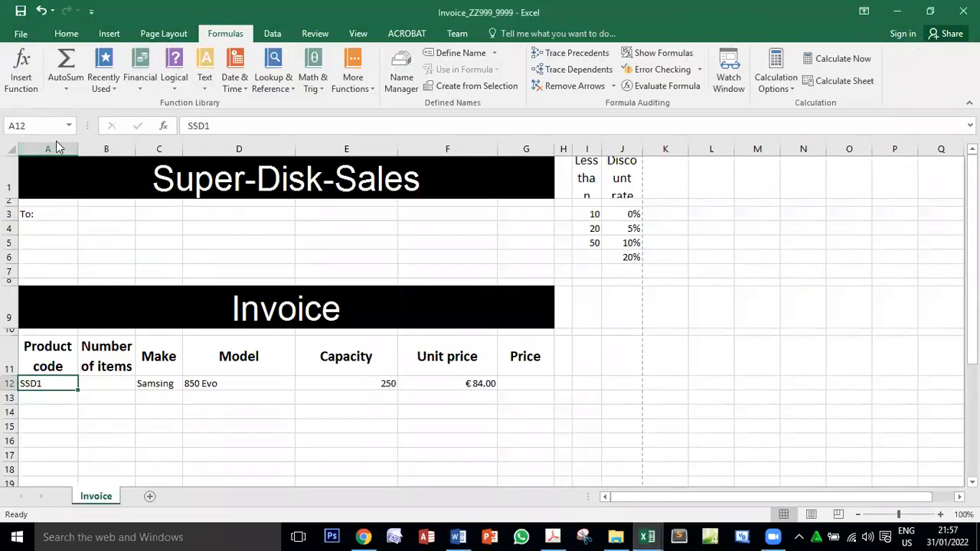
{"action": "key", "text": "alt+Tab"}
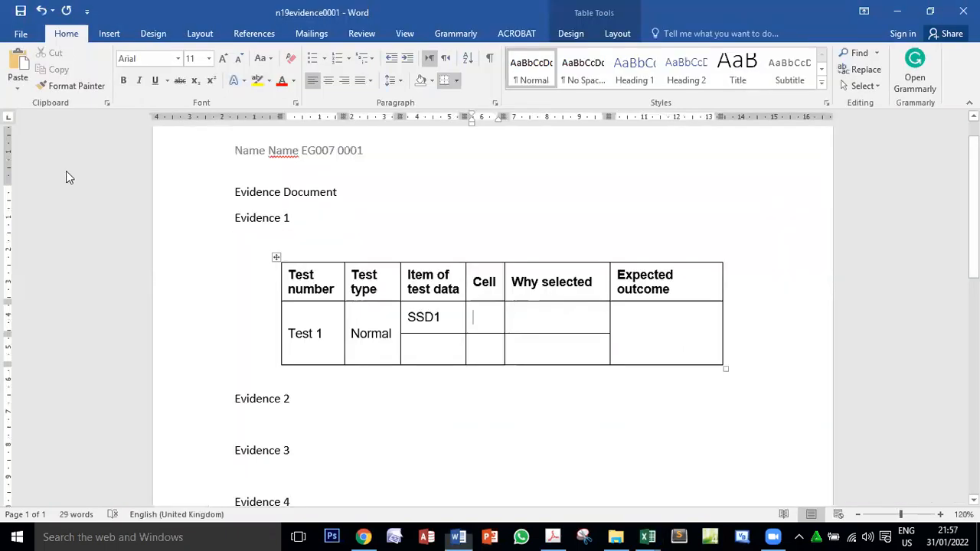
{"action": "type", "text": "A"}
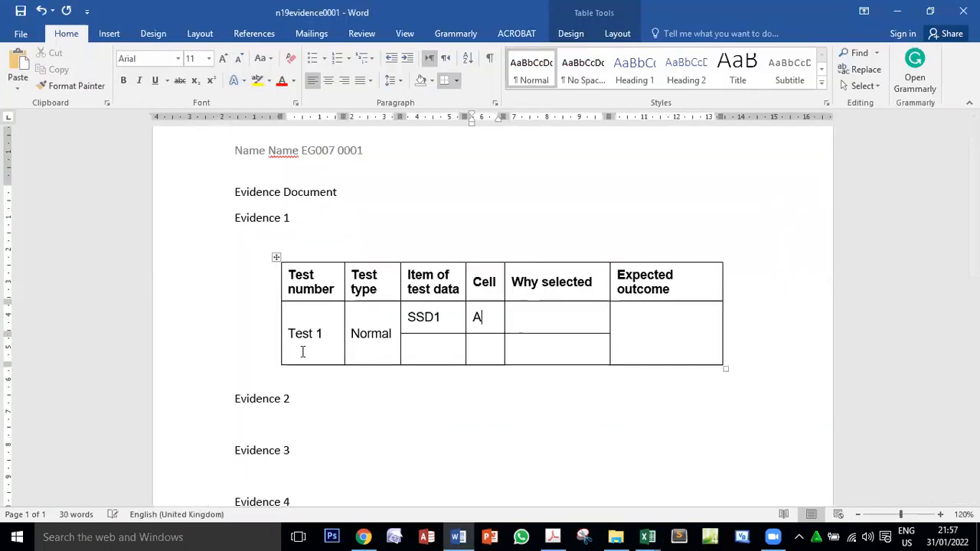
{"action": "type", "text": "12"}
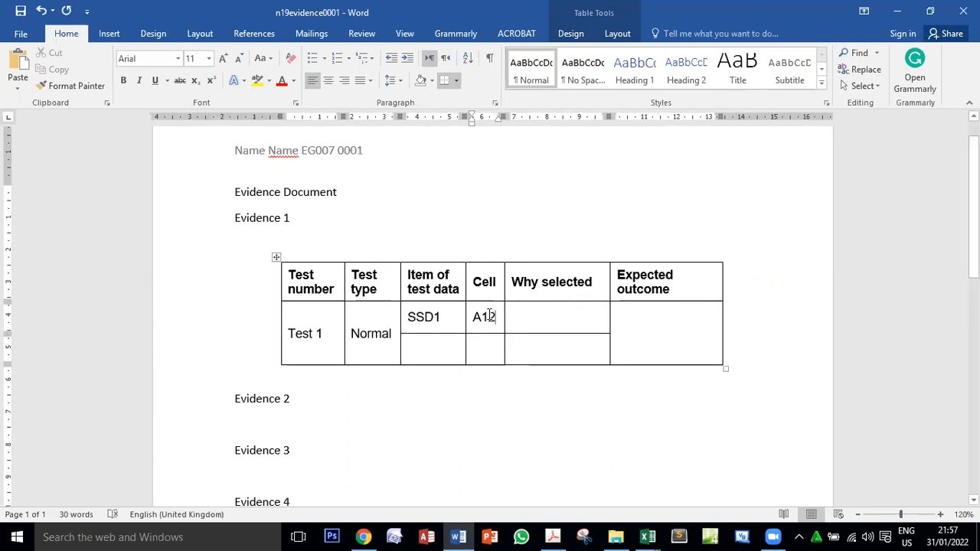
- Copy "First product in the data source" from the Acrobat PDF into the SSD1 row's Why selected cell in Word
{"action": "key", "text": "alt+Tab"}
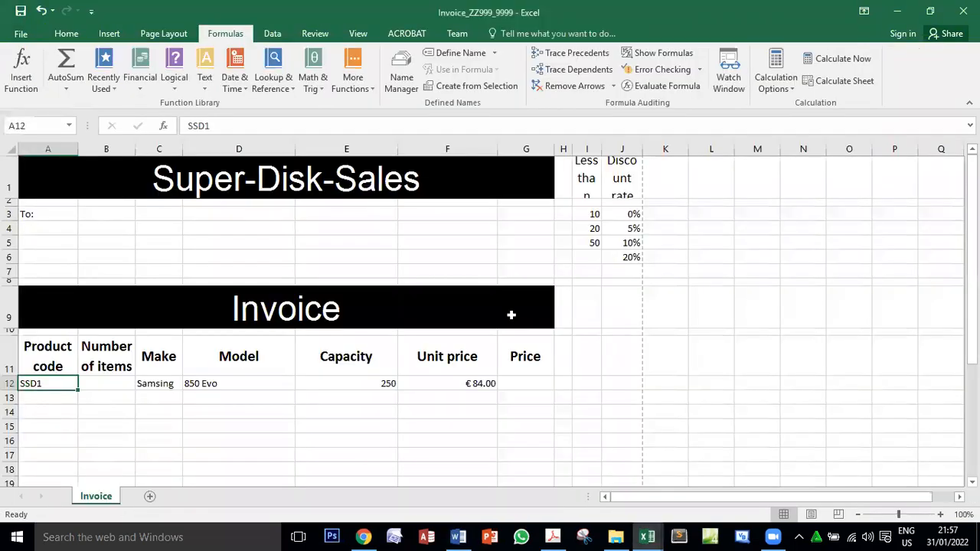
{"action": "key", "text": "alt+Tab"}
{"action": "key", "text": "Tab"}
{"action": "left_click_drag", "start_coordinate": [513, 281], "coordinate": [593, 296]}
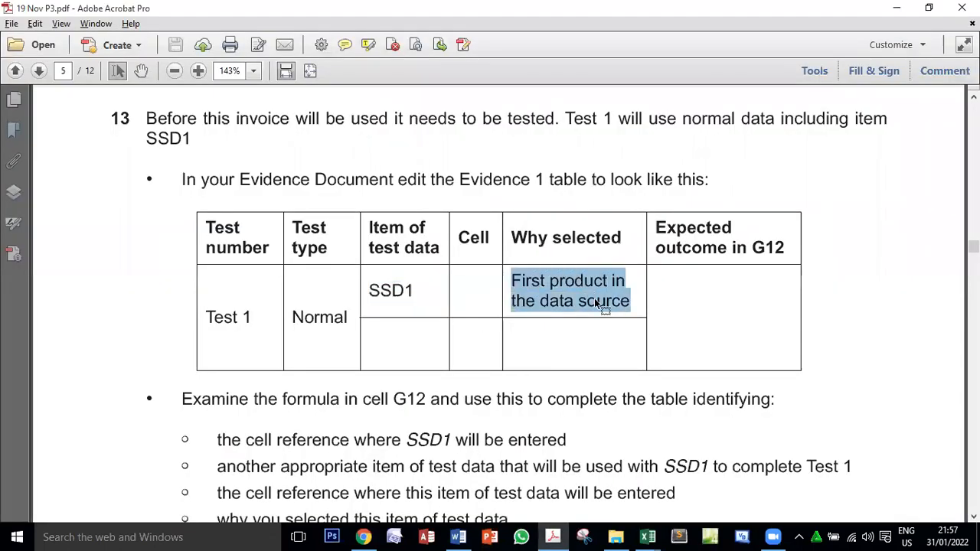
{"action": "key", "text": "alt+Tab"}
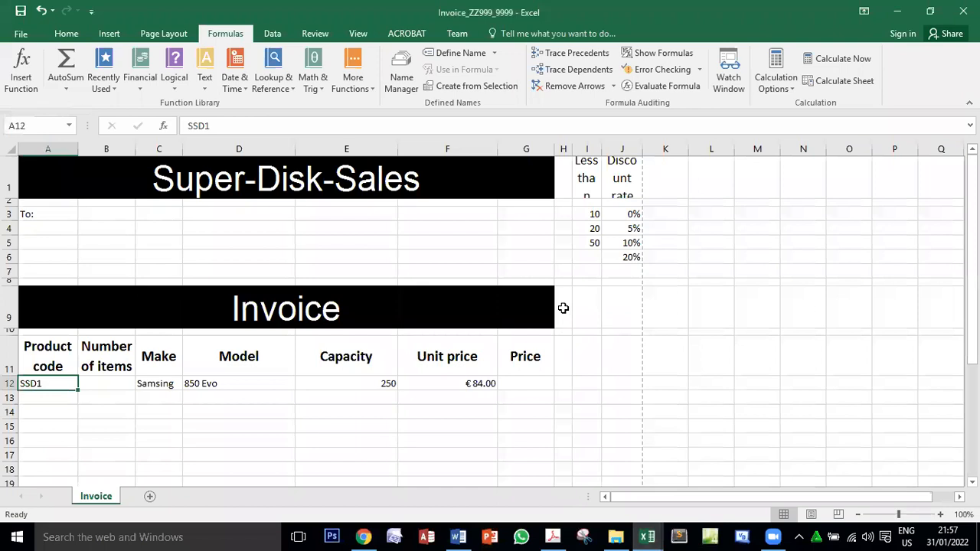
{"action": "key", "text": "alt+Tab"}
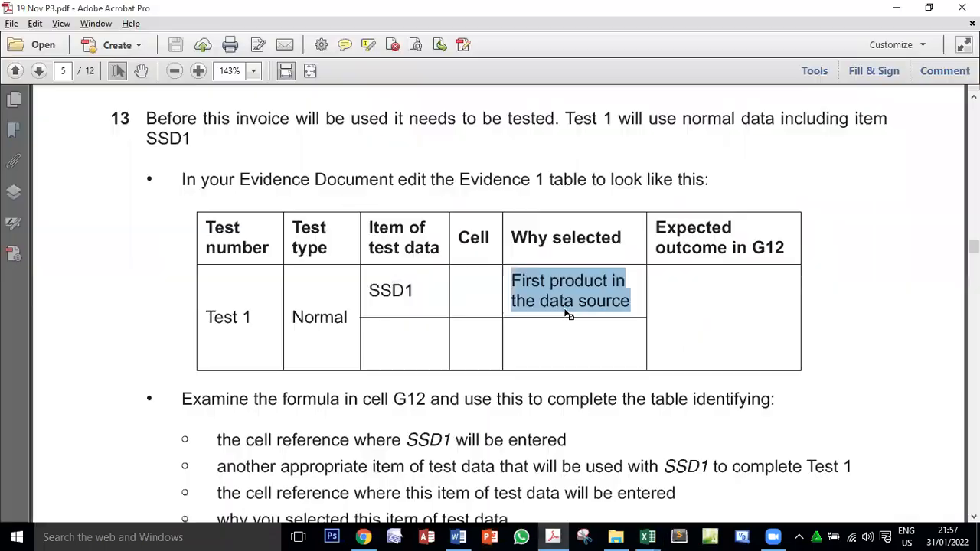
{"action": "key", "text": "alt+Tab"}
{"action": "key", "text": "alt+Tab"}
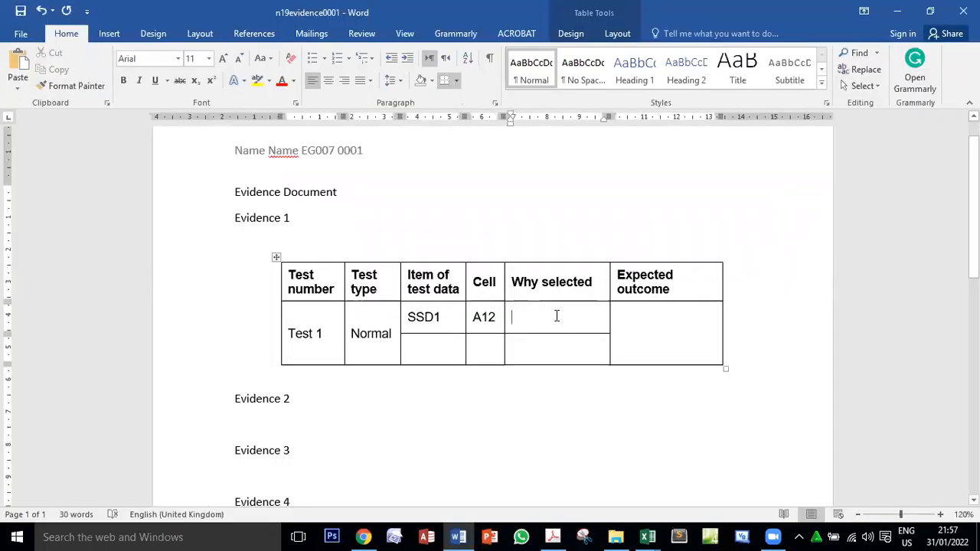
{"action": "left_click", "coordinate": [17, 85]}
{"action": "left_click", "coordinate": [57, 123]}
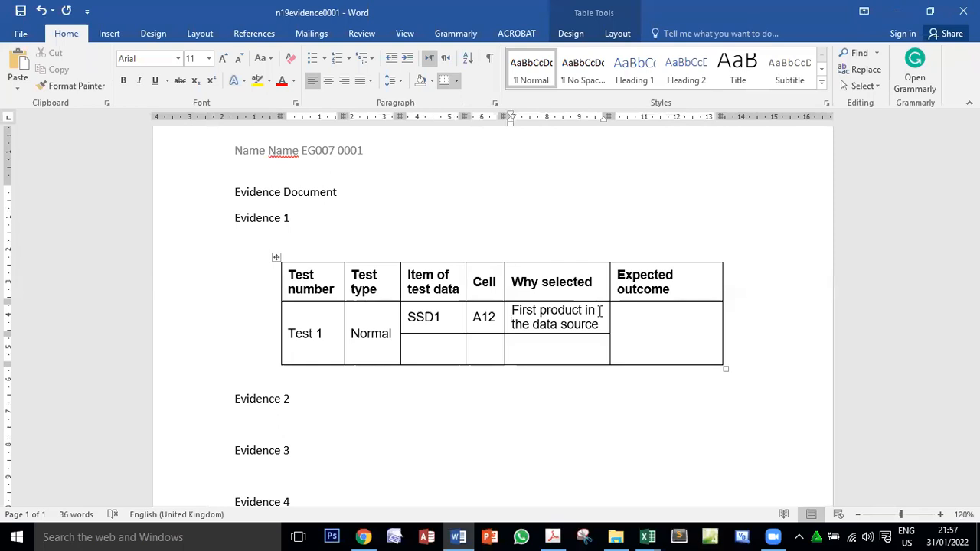
- Check the blank second test data row in the Acrobat PDF, and enter 10 as the number of items in cell B12 of the Excel invoice
{"action": "key", "text": "alt+Tab"}
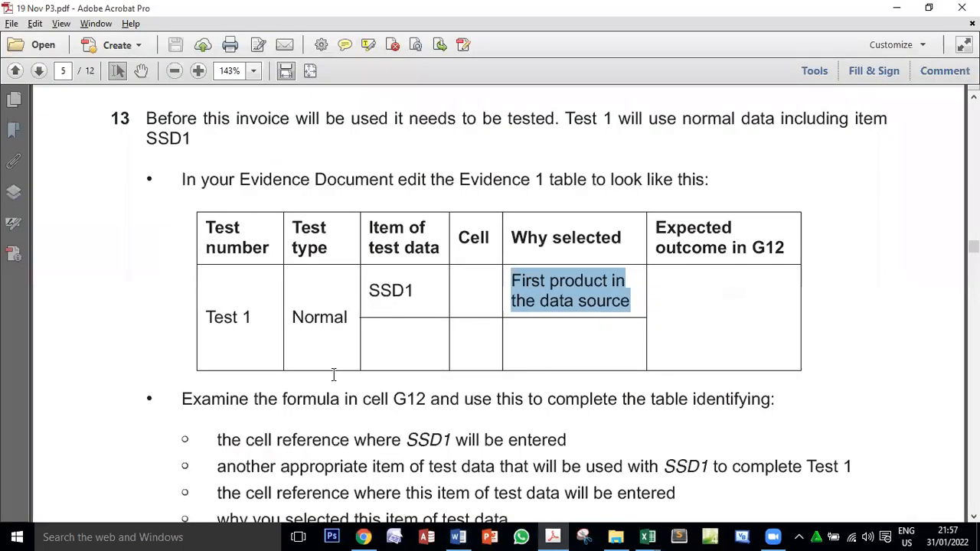
{"action": "left_click", "coordinate": [384, 349]}
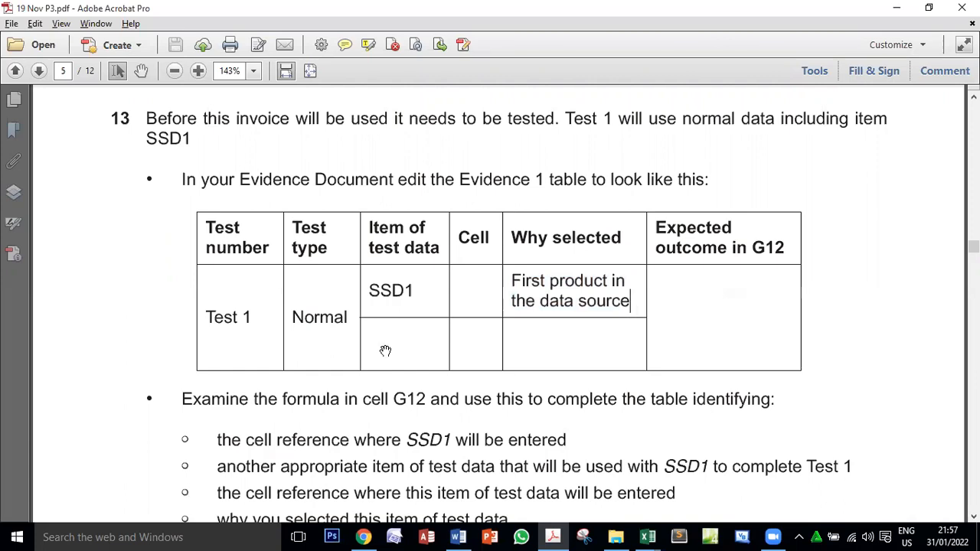
{"action": "key", "text": "alt+Tab"}
{"action": "key", "text": "alt+Tab"}
{"action": "key", "text": "Tab"}
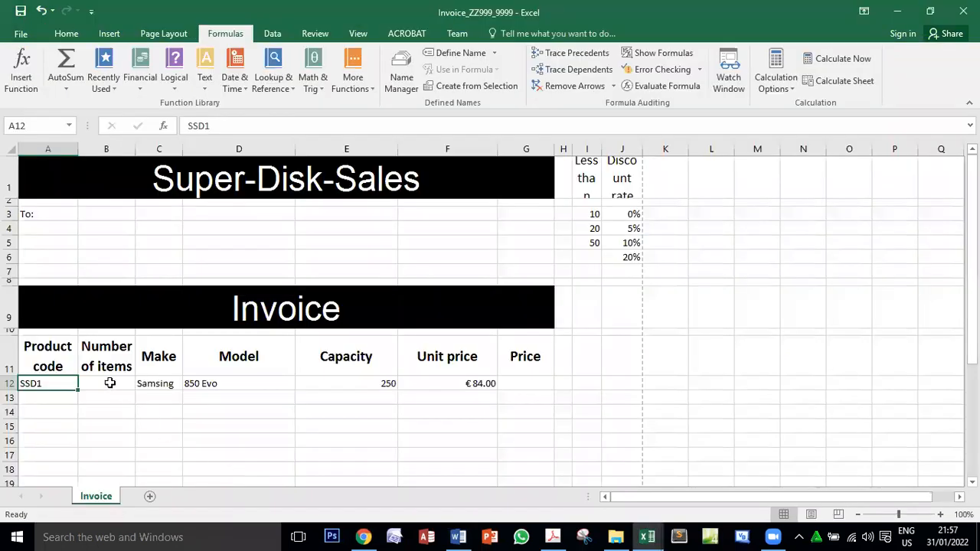
{"action": "left_click", "coordinate": [111, 385]}
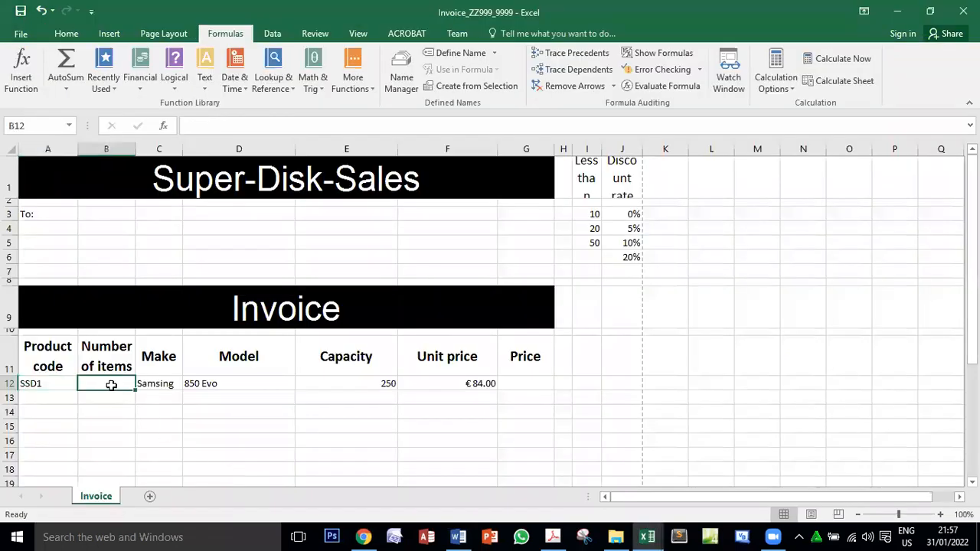
{"action": "type", "text": "10"}
{"action": "key", "text": "Return"}
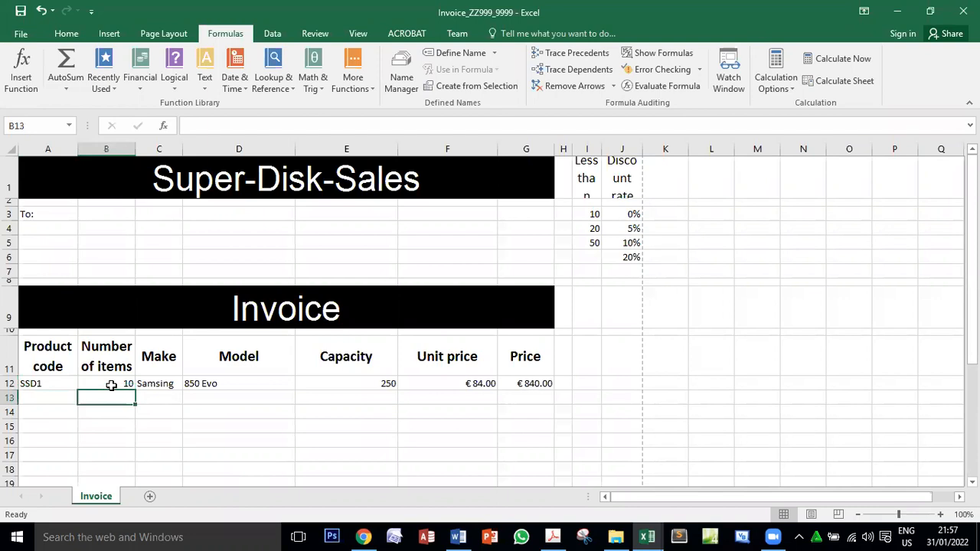
- In the second row of Word's Evidence 1 table, enter 10 as the item of test data and 12 in the Cell column
{"action": "key", "text": "alt+Tab"}
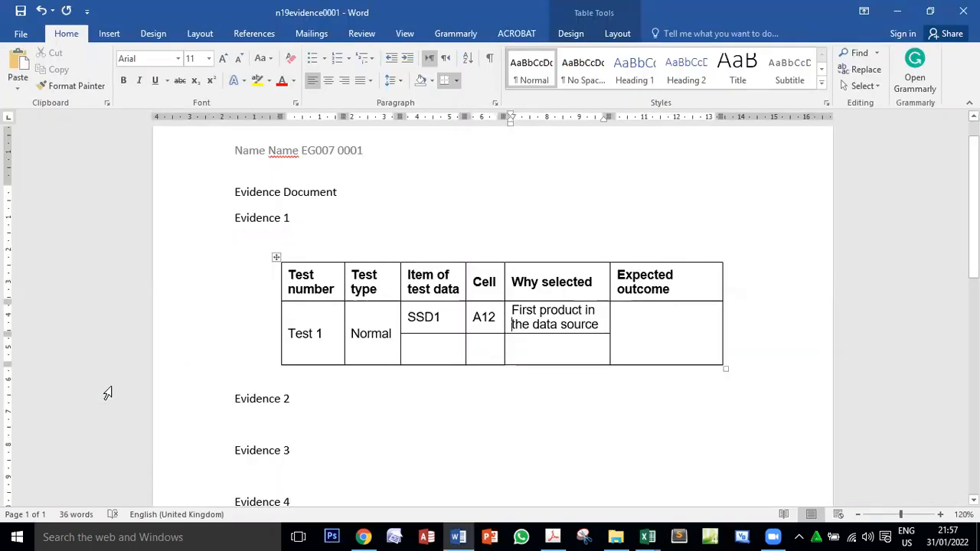
{"action": "left_click", "coordinate": [430, 350]}
{"action": "type", "text": "10"}
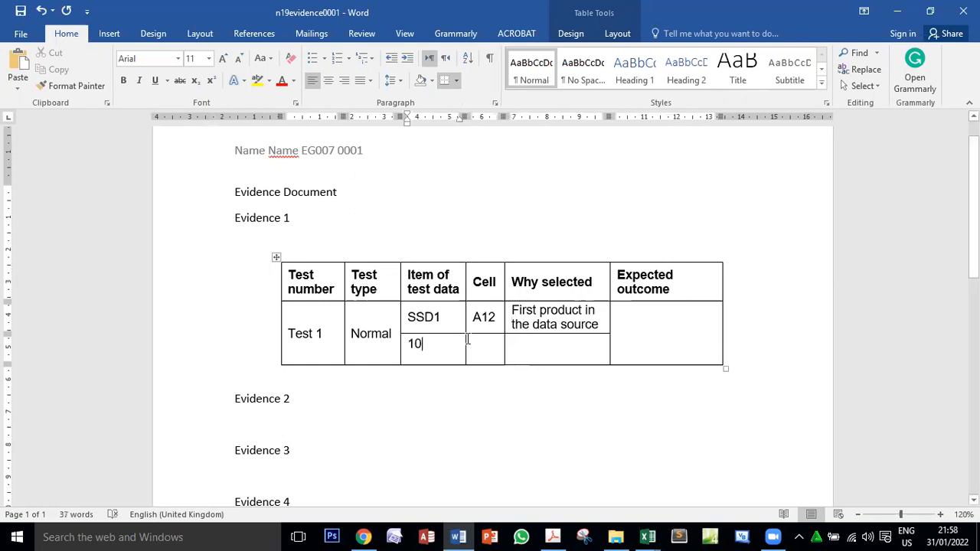
{"action": "left_click", "coordinate": [476, 343]}
{"action": "key", "text": "alt+Tab"}
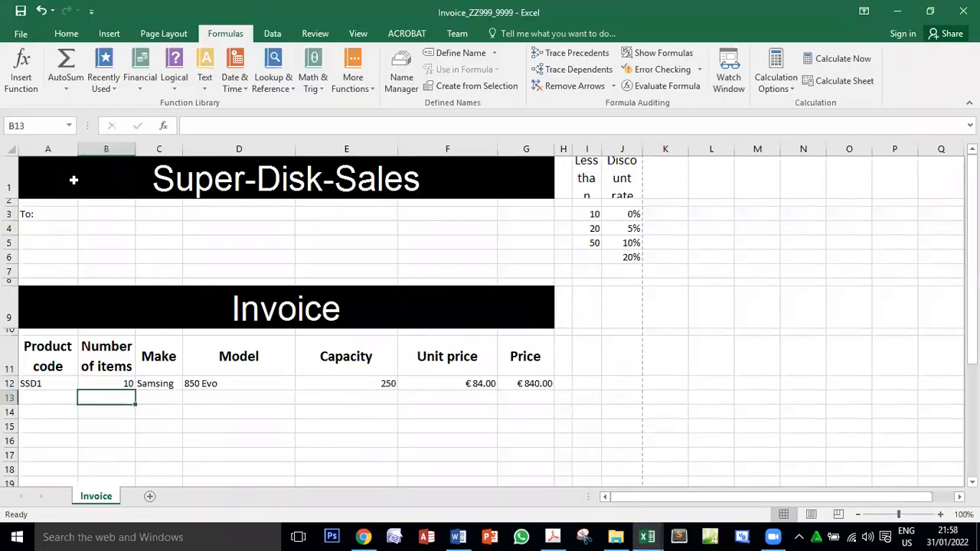
{"action": "key", "text": "alt+Tab"}
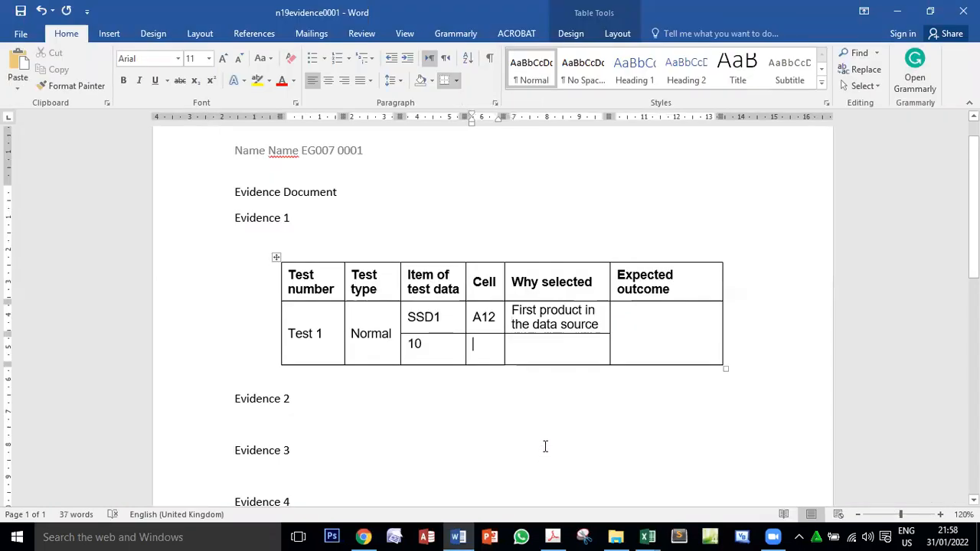
{"action": "type", "text": "12"}
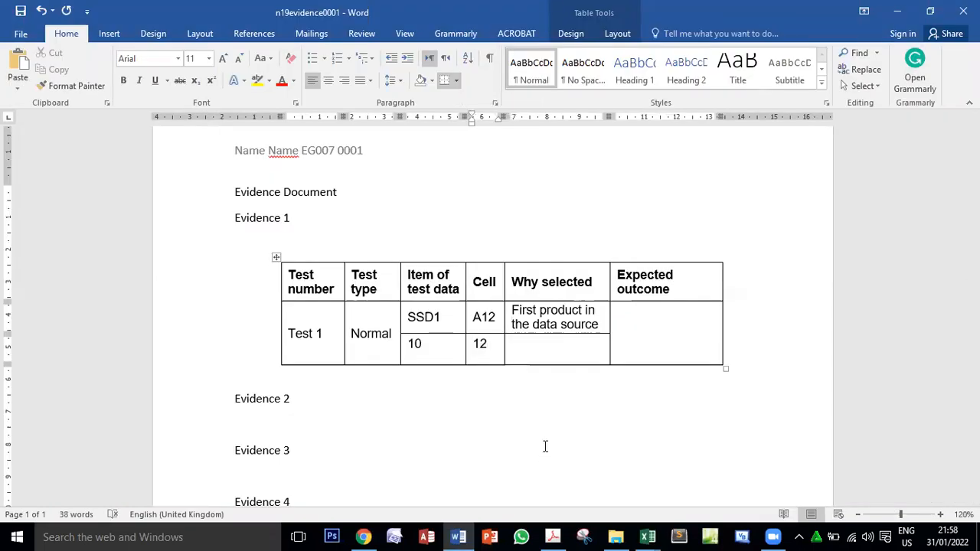
- Enter "Easy to calculate" as the reason for selecting the test data 10 in the Why selected column
{"action": "left_click", "coordinate": [450, 352]}
{"action": "left_click", "coordinate": [535, 351]}
{"action": "type", "text": "Eas"}
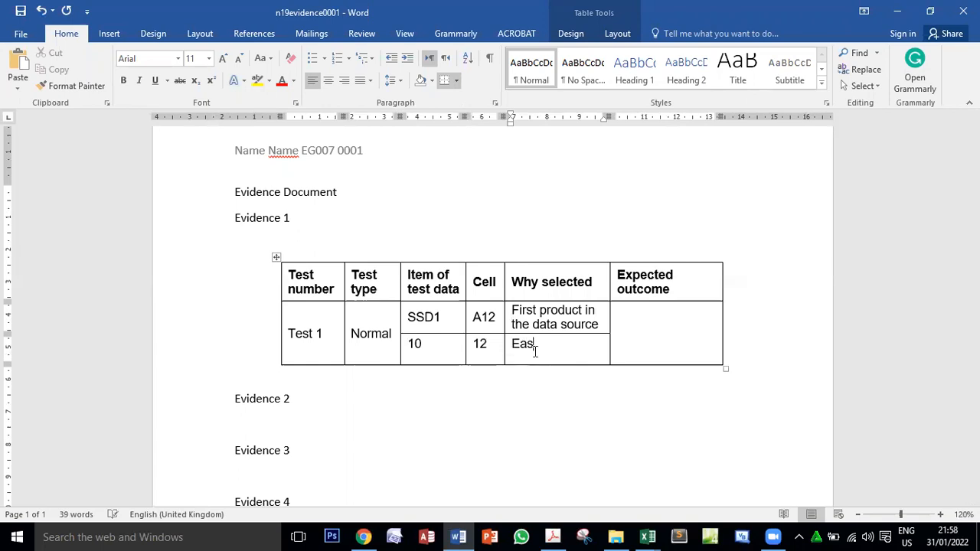
{"action": "type", "text": "y to calculate"}
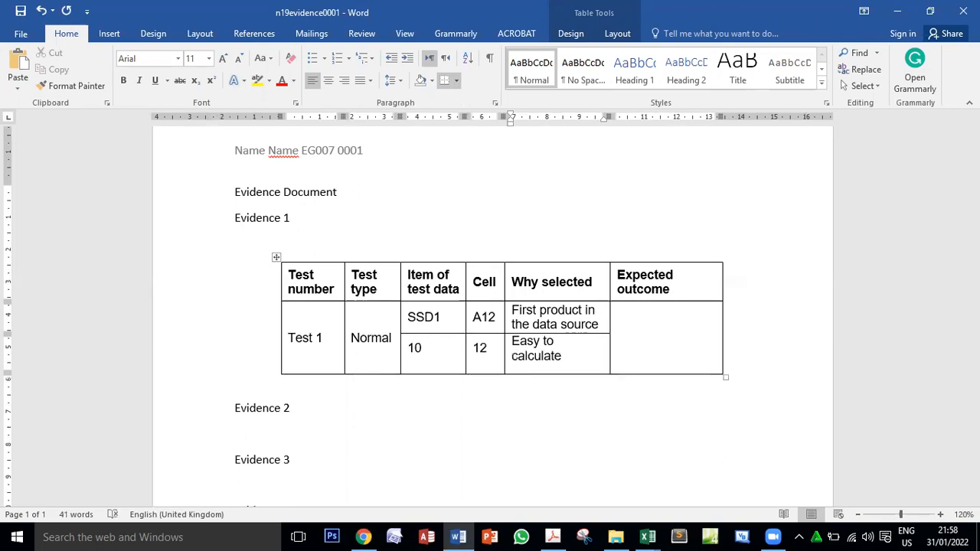
- Check the price calculation in row 12 of the Excel invoice, and enter 840 as Test 1's expected outcome in Word's Evidence 1 table
{"action": "left_click", "coordinate": [667, 344]}
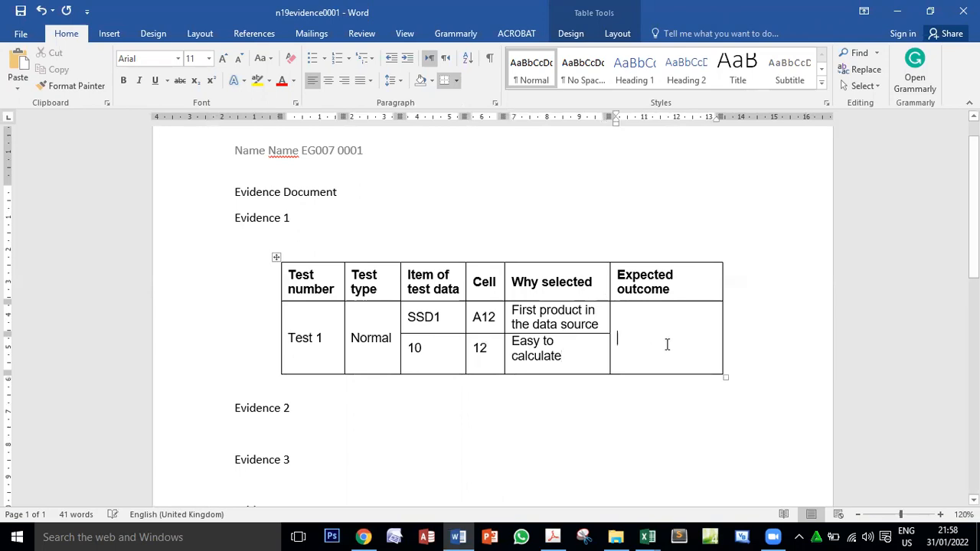
{"action": "key", "text": "alt+Tab"}
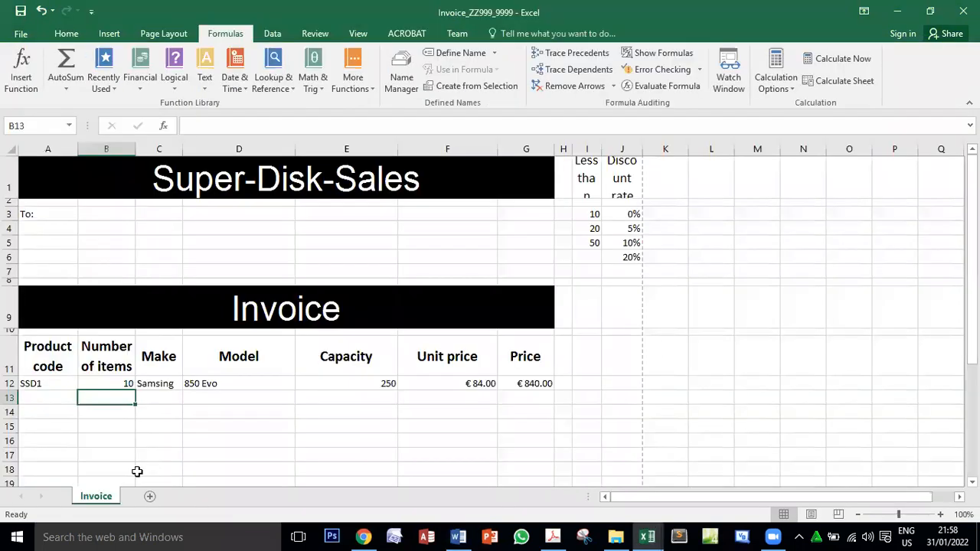
{"action": "left_click", "coordinate": [107, 384]}
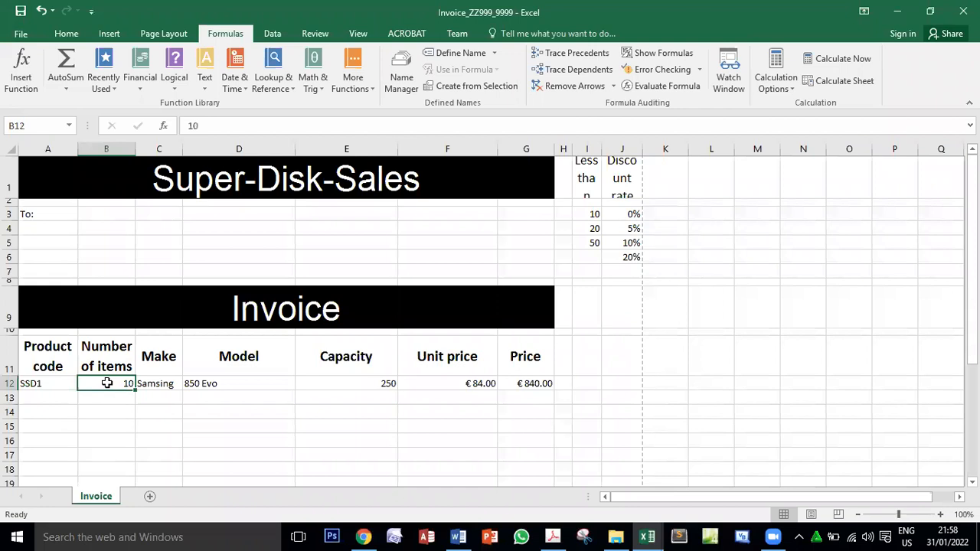
{"action": "left_click", "coordinate": [465, 382]}
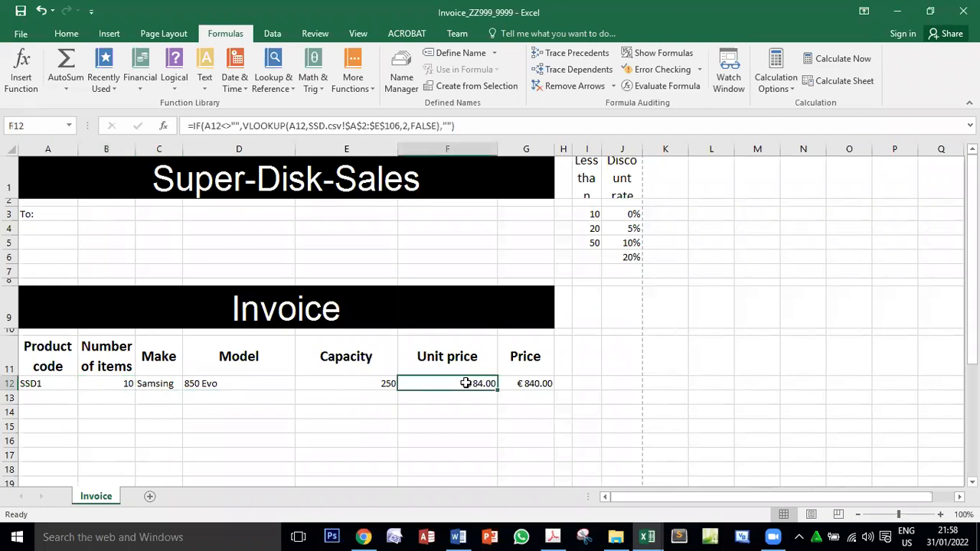
{"action": "left_click", "coordinate": [531, 383]}
{"action": "mouse_move", "coordinate": [568, 536]}
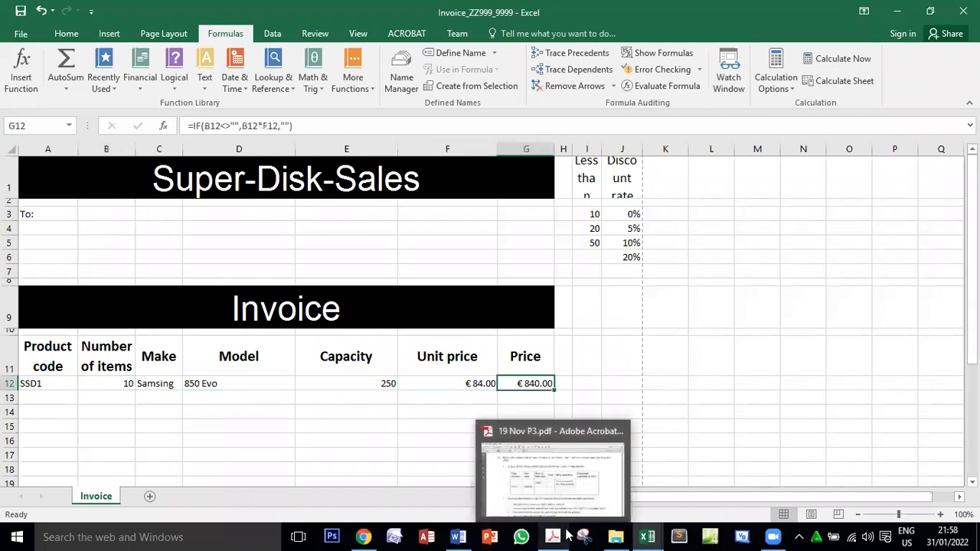
{"action": "key", "text": "alt+Tab"}
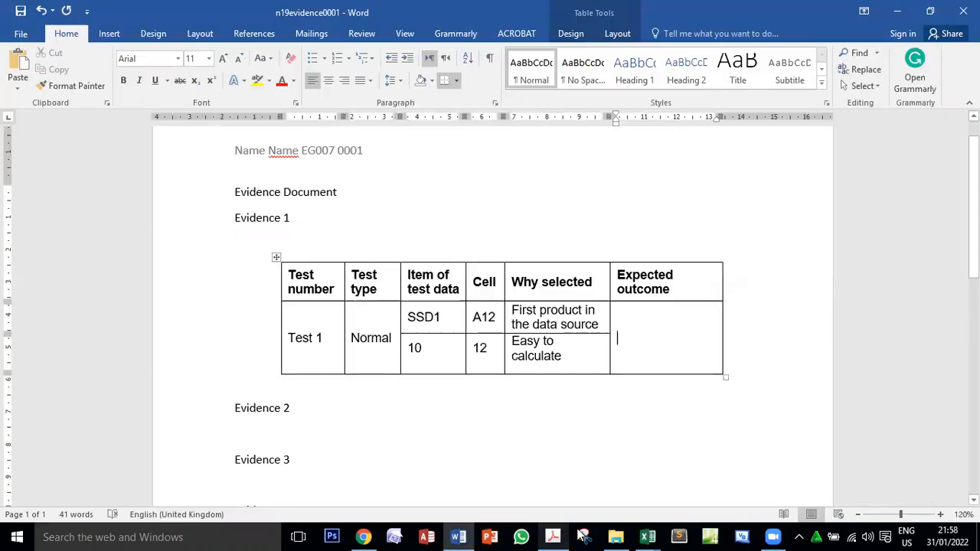
{"action": "left_click", "coordinate": [643, 354]}
{"action": "type", "text": "84"}
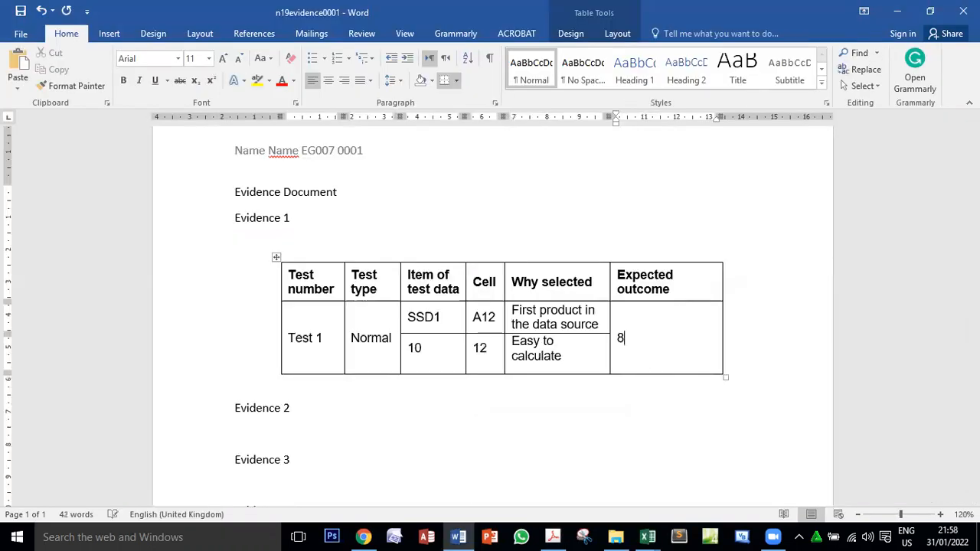
{"action": "key", "text": "alt+Tab"}
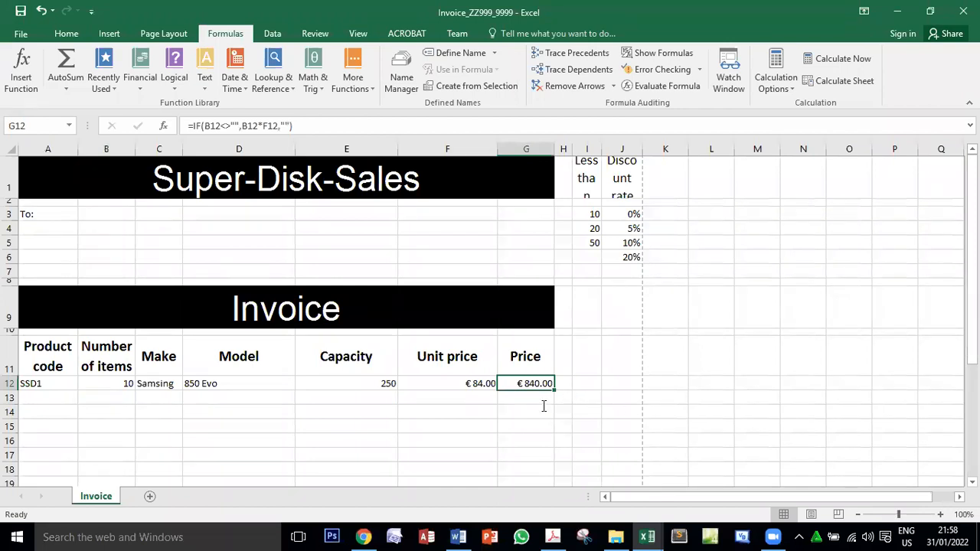
{"action": "key", "text": "alt+Tab"}
- Review the instructions for completing the Evidence 1 table in the Acrobat PDF, including the expected outcome in cell G12
{"action": "left_click", "coordinate": [552, 537]}
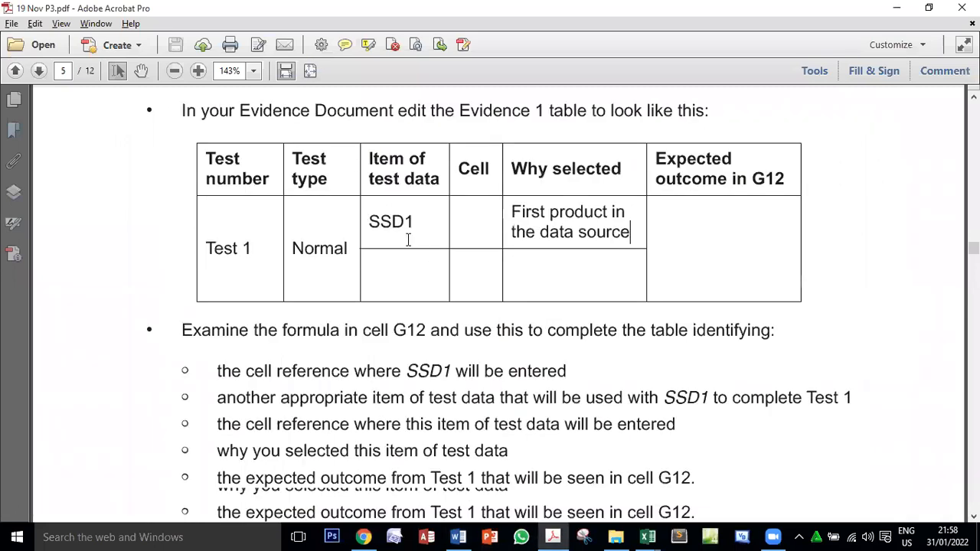
{"action": "scroll", "coordinate": [258, 283], "scroll_direction": "down", "scroll_amount": 3}
{"action": "left_click_drag", "start_coordinate": [182, 227], "coordinate": [339, 228]}
{"action": "left_click_drag", "start_coordinate": [272, 264], "coordinate": [861, 398]}
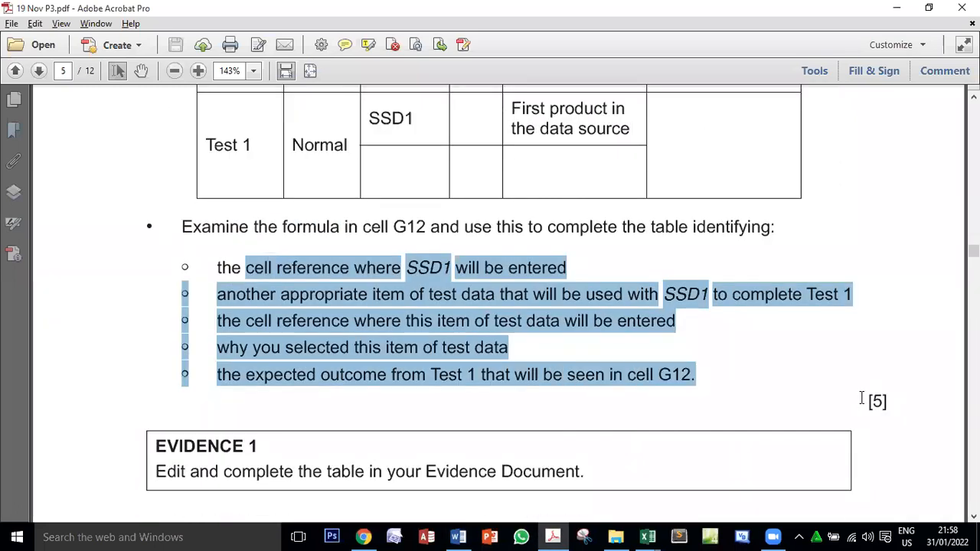
{"action": "left_click", "coordinate": [419, 270]}
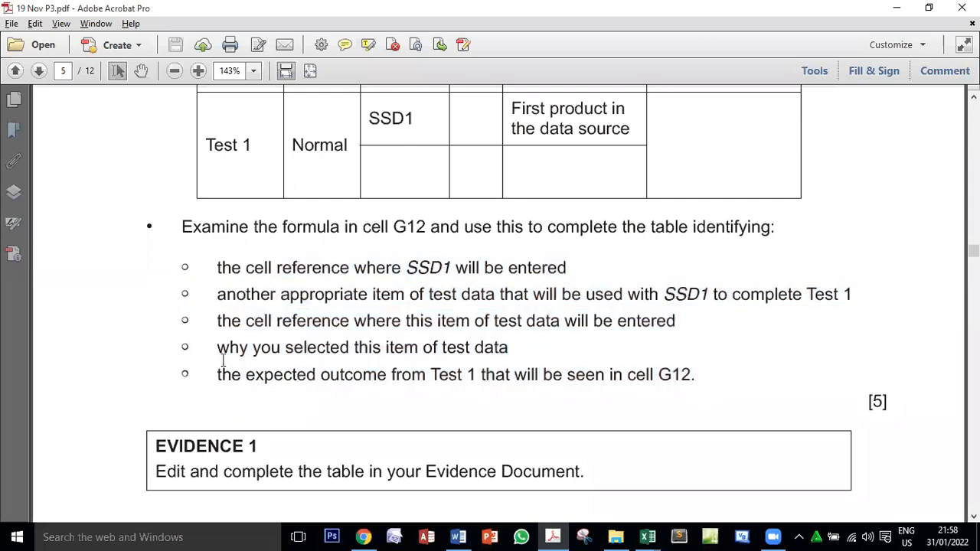
{"action": "left_click_drag", "start_coordinate": [218, 375], "coordinate": [510, 380]}
{"action": "scroll", "coordinate": [582, 301], "scroll_direction": "down", "scroll_amount": 1}
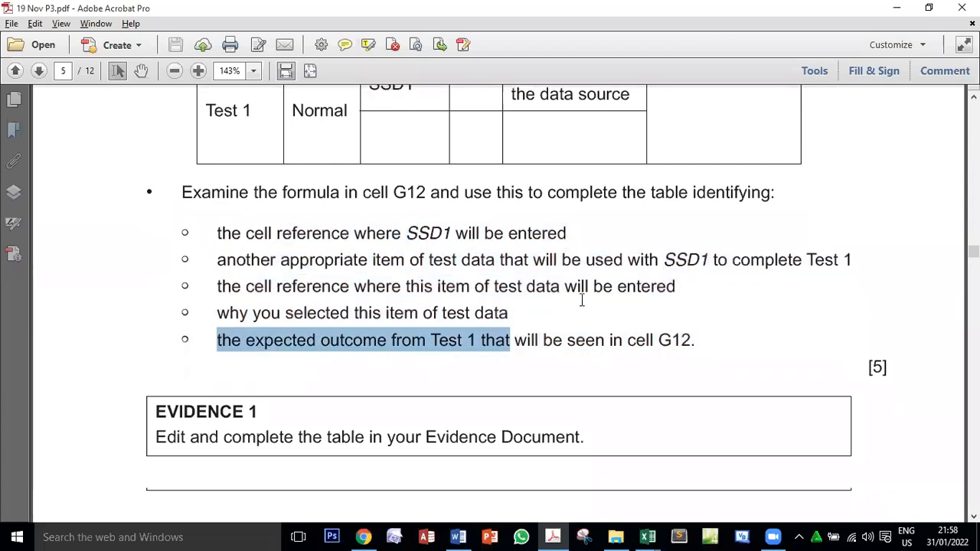
{"action": "scroll", "coordinate": [536, 283], "scroll_direction": "up", "scroll_amount": 4}
- Copy "Tawara Technology Solutions" from question 14 in the Acrobat PDF into cell B3 of the Excel invoice
{"action": "scroll", "coordinate": [470, 287], "scroll_direction": "down", "scroll_amount": 8}
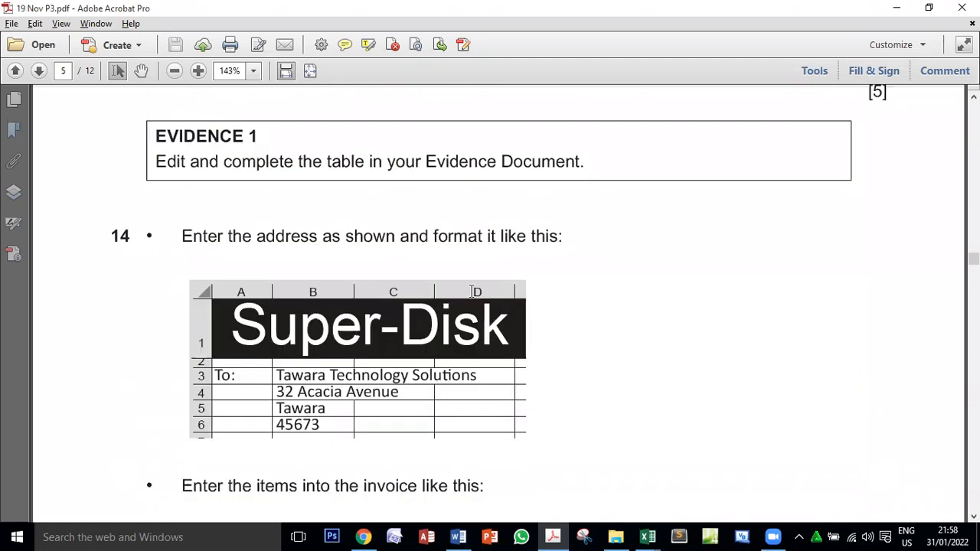
{"action": "scroll", "coordinate": [473, 292], "scroll_direction": "down", "scroll_amount": 1}
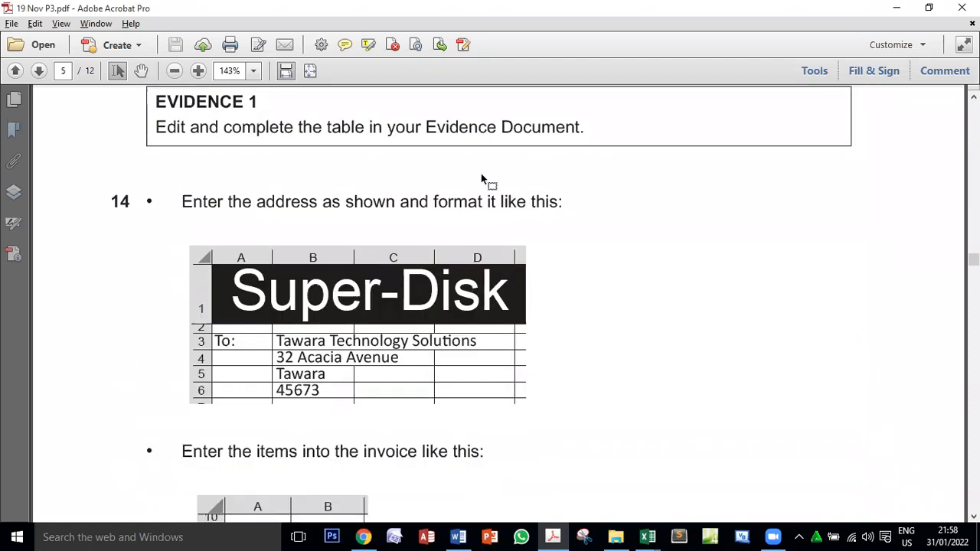
{"action": "scroll", "coordinate": [529, 281], "scroll_direction": "down", "scroll_amount": 2}
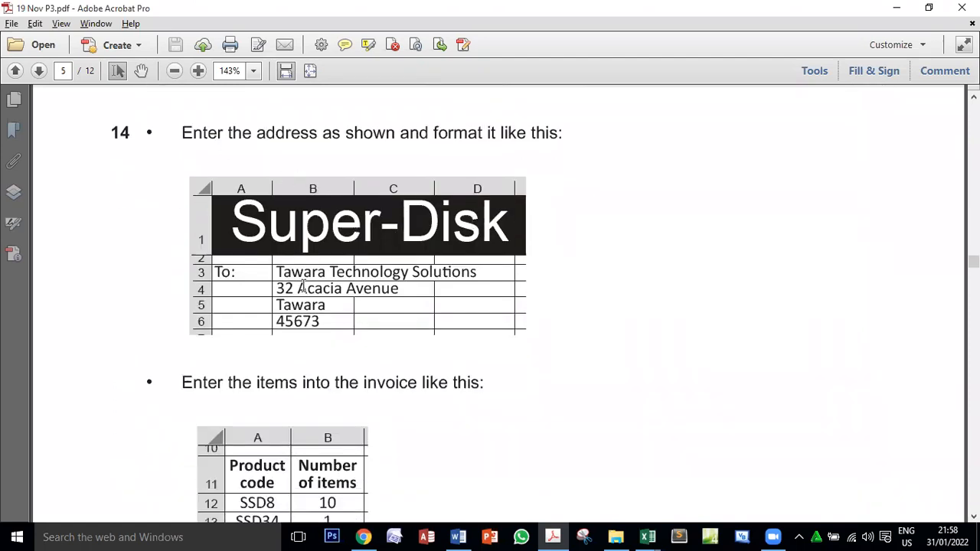
{"action": "left_click_drag", "start_coordinate": [280, 274], "coordinate": [446, 281]}
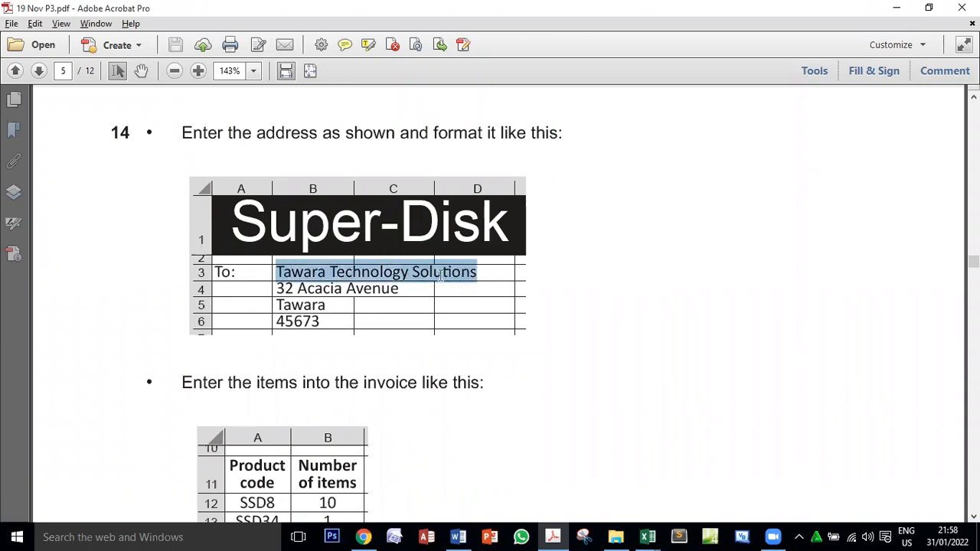
{"action": "key", "text": "alt+Tab"}
{"action": "mouse_move", "coordinate": [645, 536]}
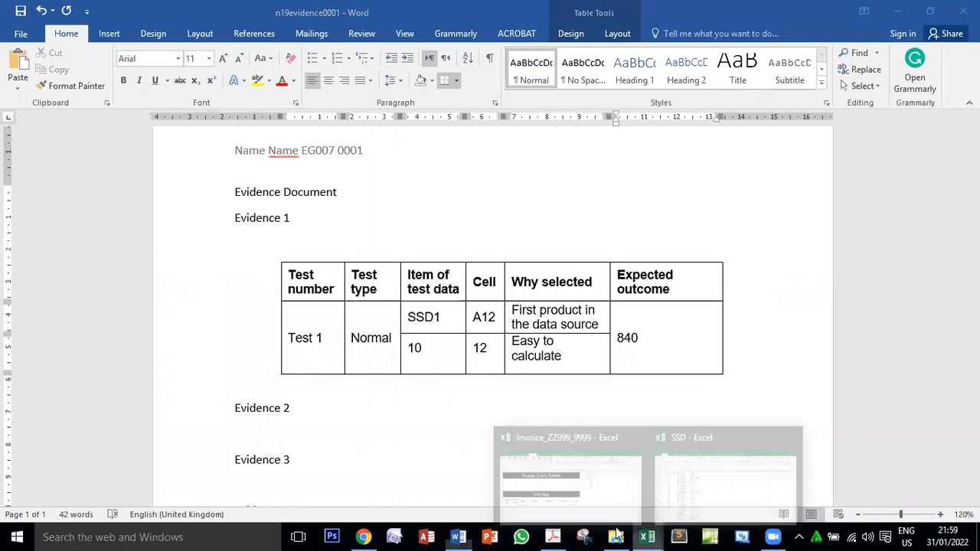
{"action": "left_click", "coordinate": [536, 473]}
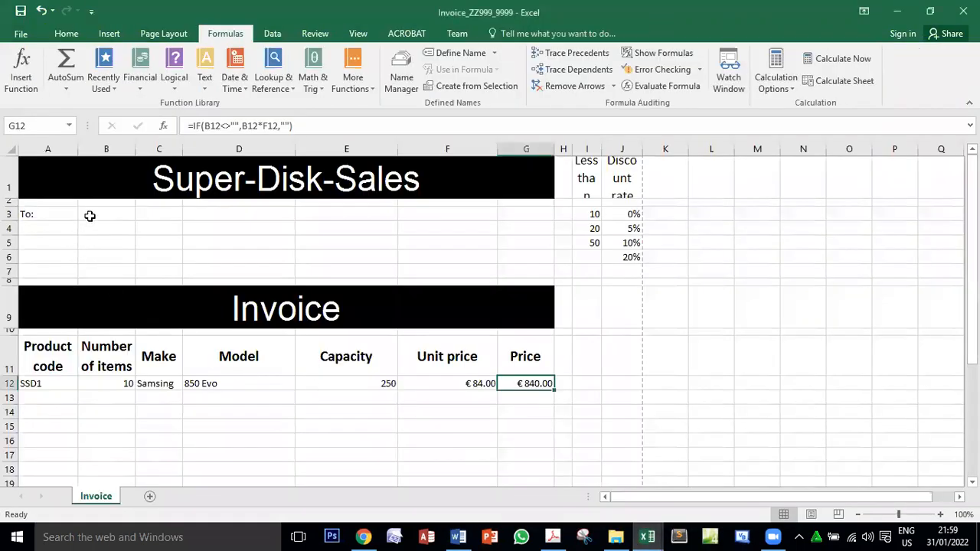
{"action": "left_click", "coordinate": [91, 215]}
{"action": "left_click", "coordinate": [217, 128]}
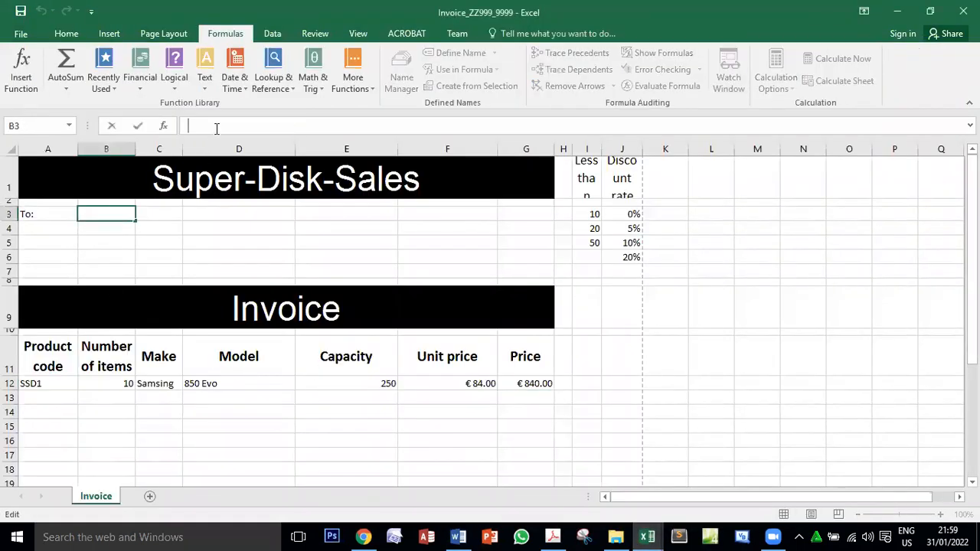
{"action": "type", "text": "Tawari Technology Solutions"}
{"action": "key", "text": "Return"}
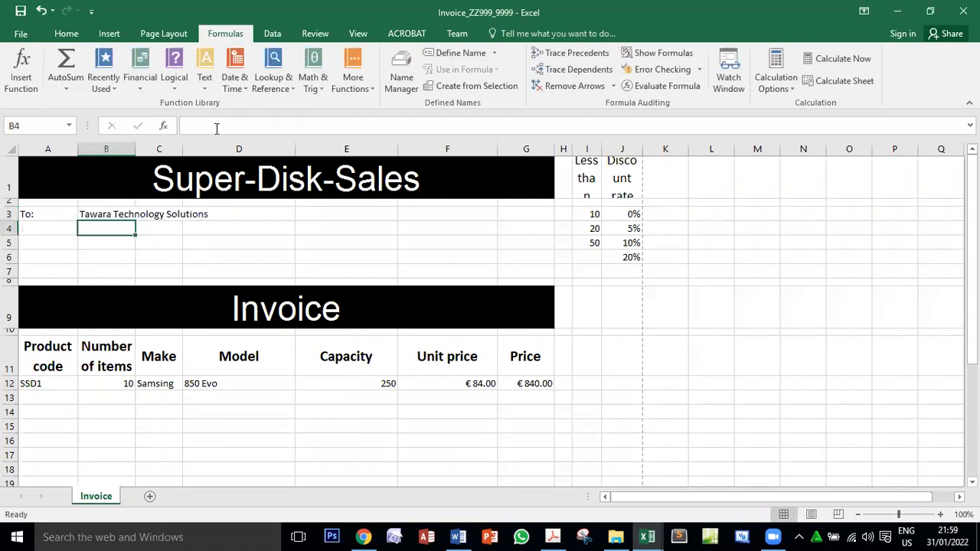
- Copy the street address line from the Acrobat PDF into cell B4 of the Excel invoice
{"action": "key", "text": "alt+Tab"}
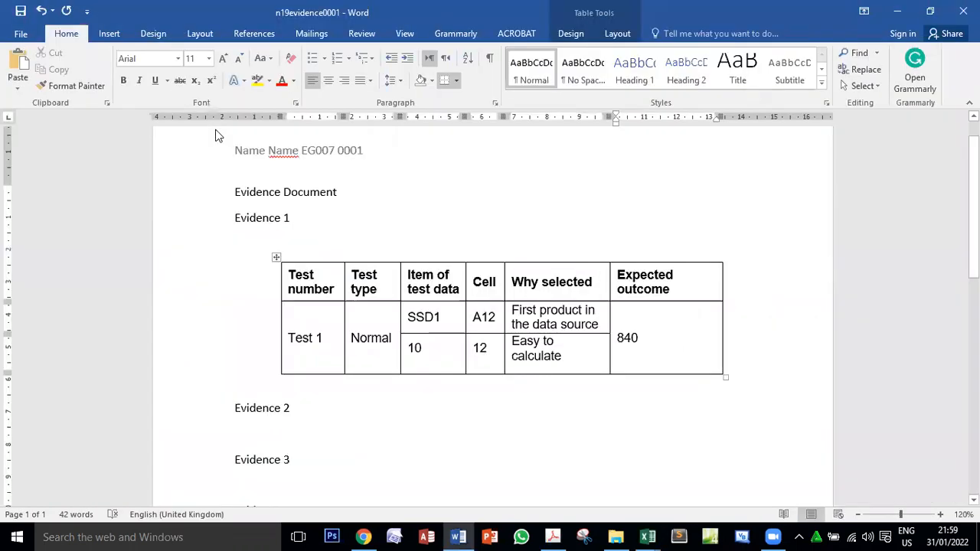
{"action": "key", "text": "alt+Tab"}
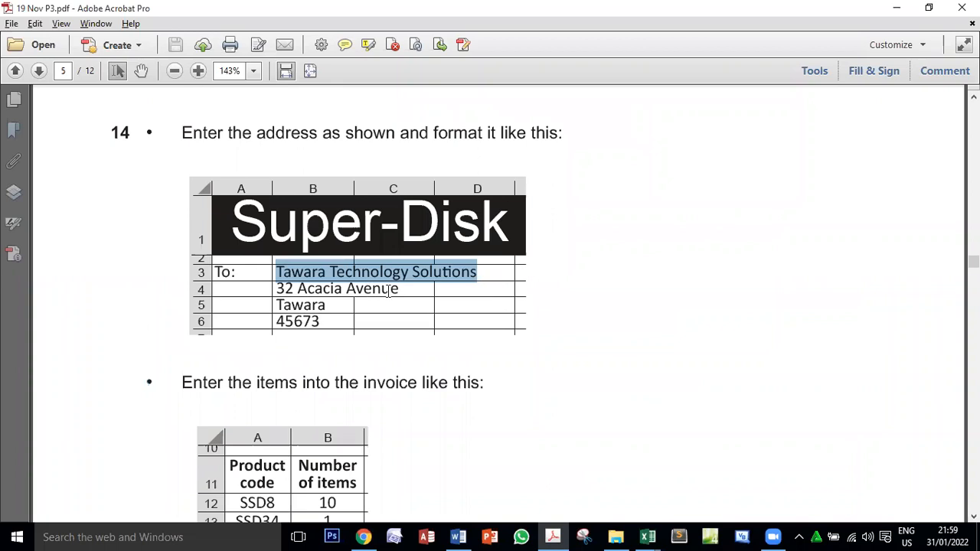
{"action": "left_click_drag", "start_coordinate": [399, 290], "coordinate": [281, 289]}
{"action": "key", "text": "ctrl+c"}
{"action": "key", "text": "alt+Tab"}
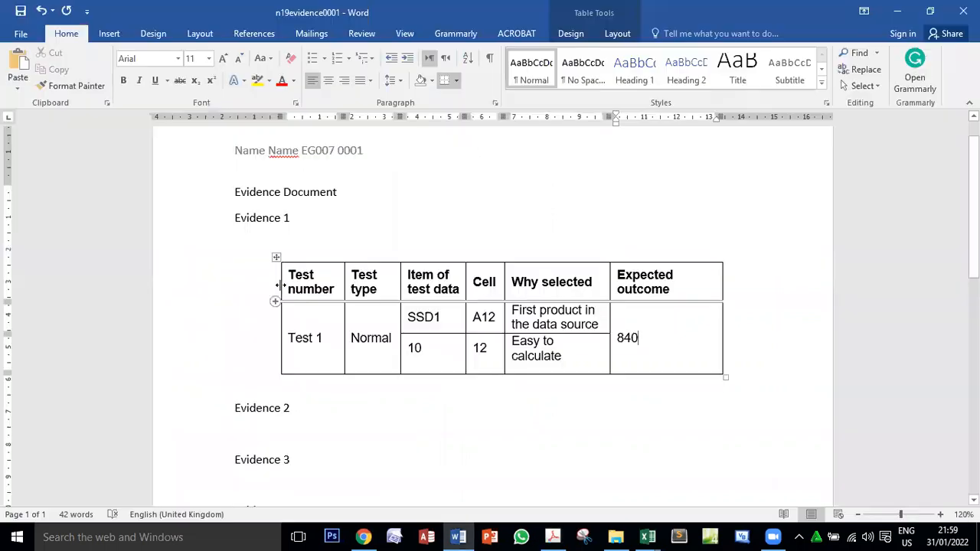
{"action": "key", "text": "alt+Tab"}
{"action": "key", "text": "Tab"}
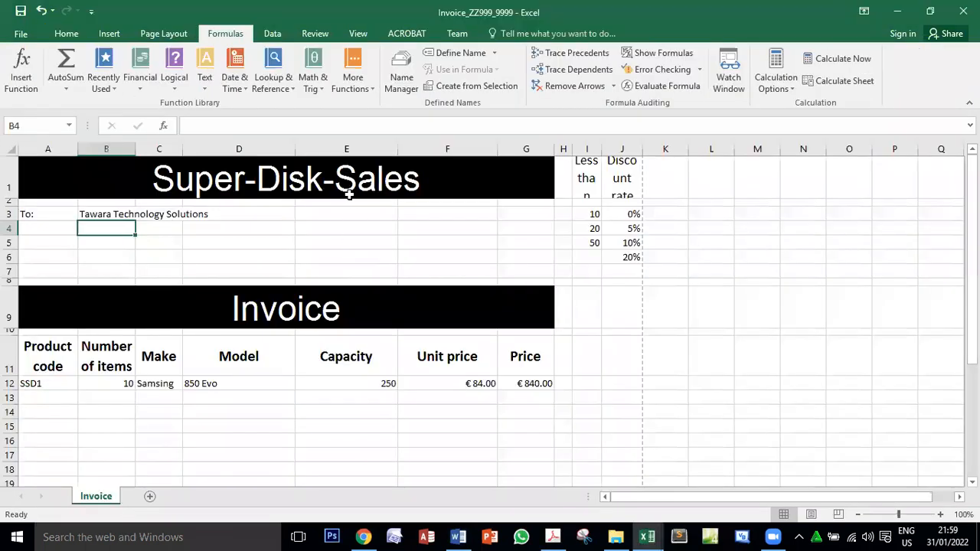
{"action": "left_click", "coordinate": [275, 127]}
{"action": "key", "text": "ctrl+v"}
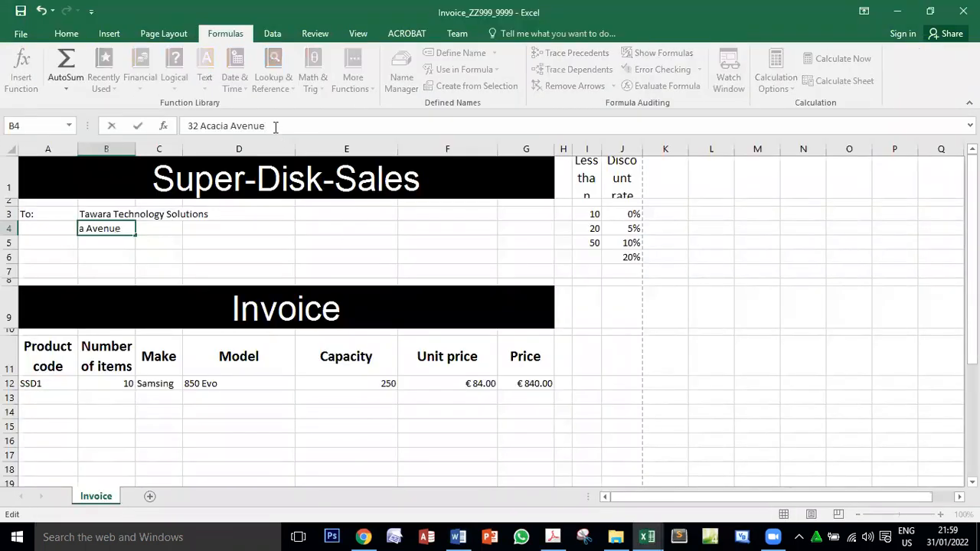
{"action": "key", "text": "Return"}
- Copy the town line of the address from the Acrobat PDF into cell B5 of the Excel invoice
{"action": "key", "text": "alt+Tab"}
{"action": "key", "text": "Tab"}
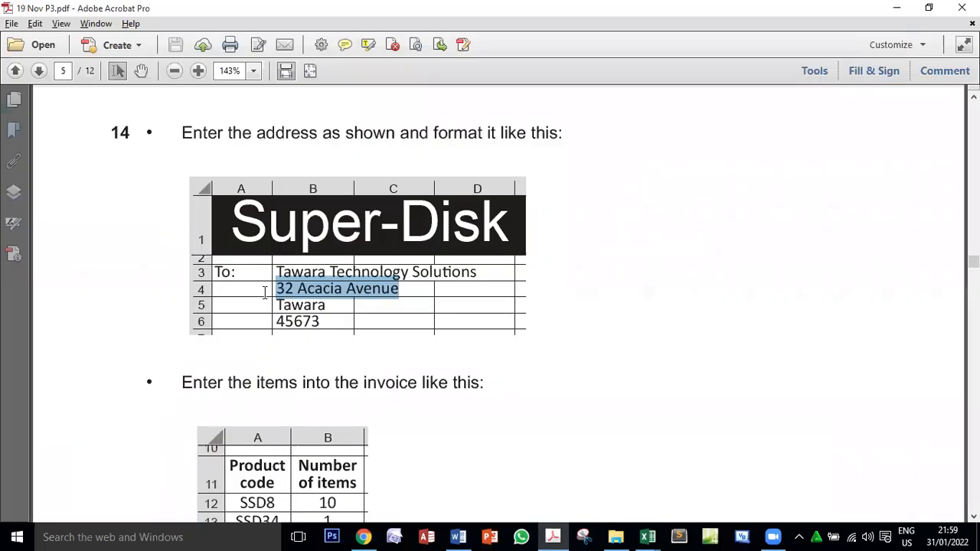
{"action": "double_click", "coordinate": [296, 304]}
{"action": "key", "text": "ctrl+c"}
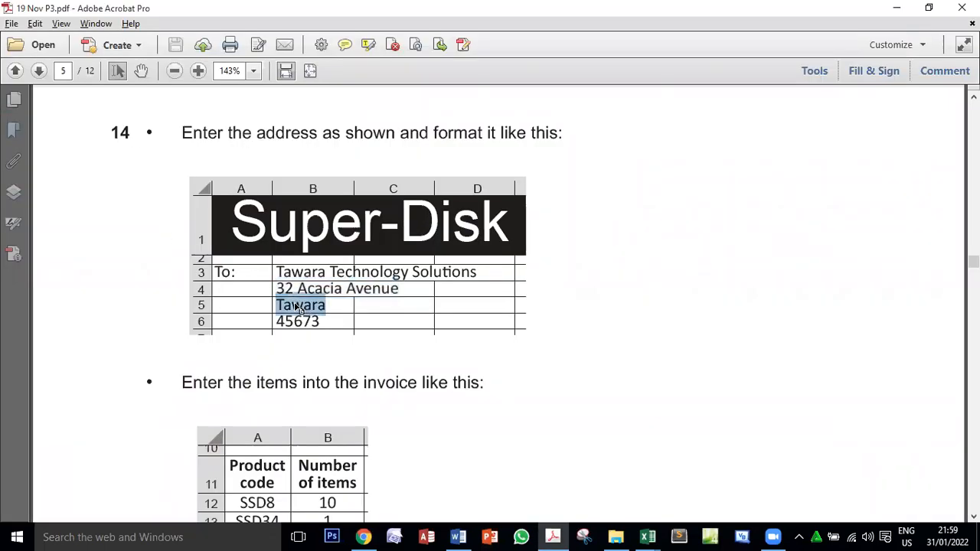
{"action": "key", "text": "alt+Tab"}
{"action": "left_click", "coordinate": [330, 127]}
{"action": "key", "text": "ctrl+v"}
{"action": "key", "text": "Return"}
- Copy the postal code from the Acrobat PDF into cell B6 of the Excel invoice
{"action": "key", "text": "alt+Tab"}
{"action": "double_click", "coordinate": [303, 322]}
{"action": "key", "text": "ctrl+c"}
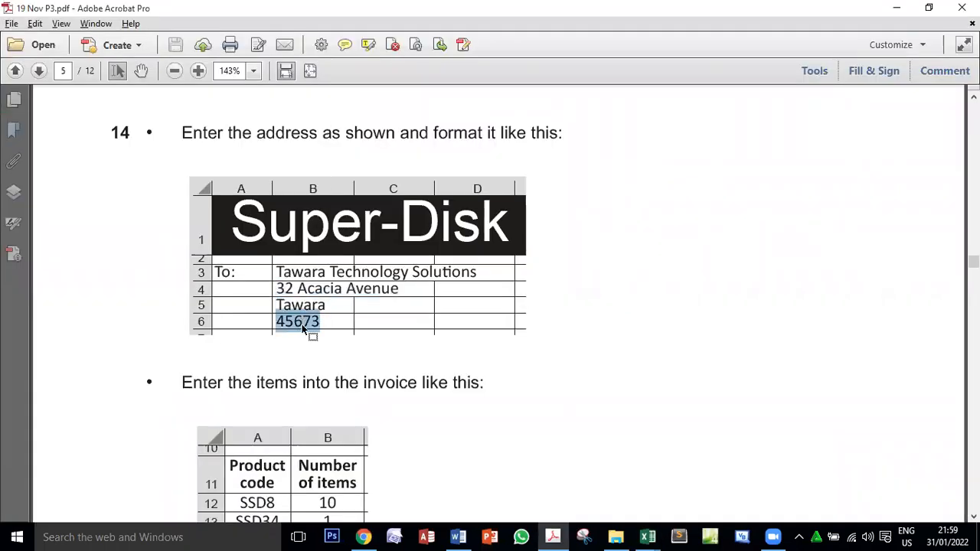
{"action": "key", "text": "alt+Tab"}
{"action": "left_click", "coordinate": [201, 126]}
{"action": "key", "text": "ctrl+v"}
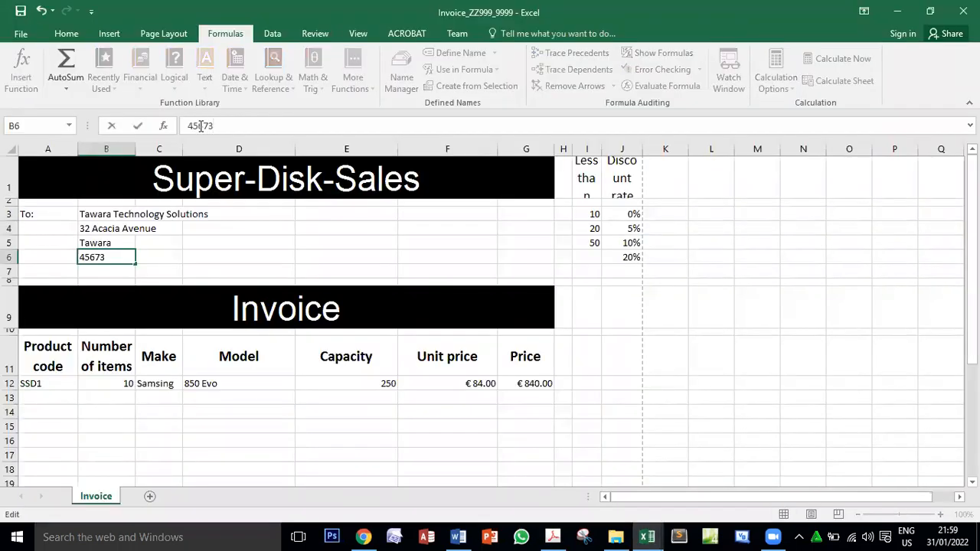
{"action": "key", "text": "Return"}
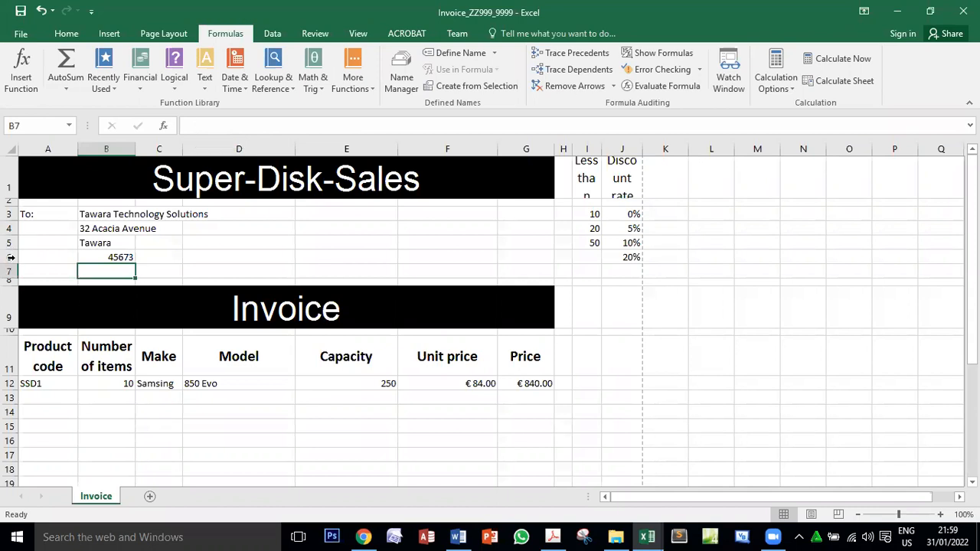
- Left-align the postal code in cell B6 to match the other address lines
{"action": "left_click", "coordinate": [118, 257]}
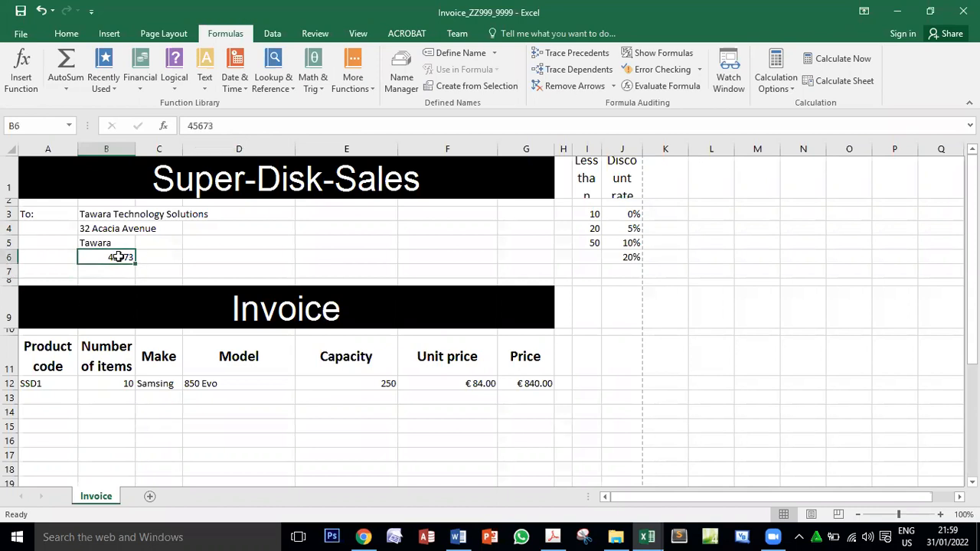
{"action": "left_click", "coordinate": [64, 35]}
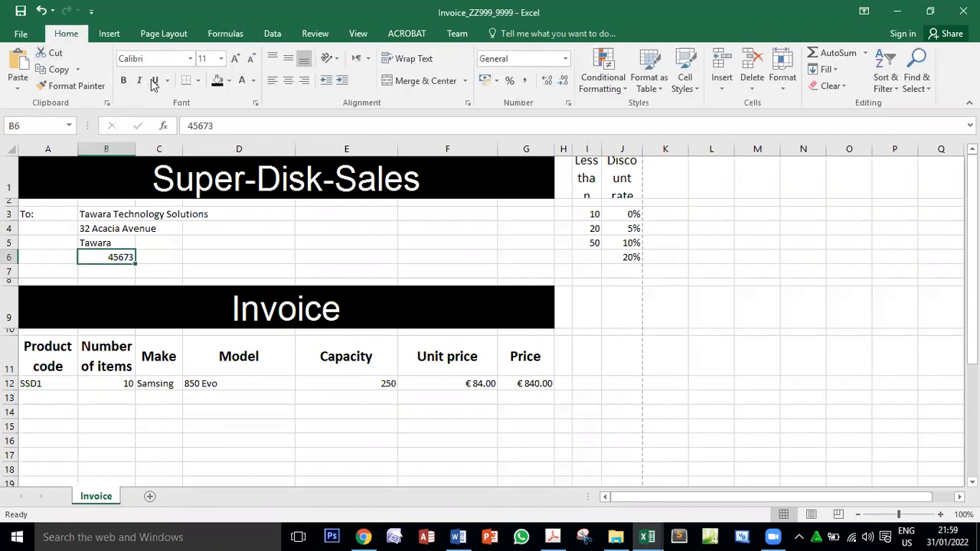
{"action": "left_click", "coordinate": [271, 80]}
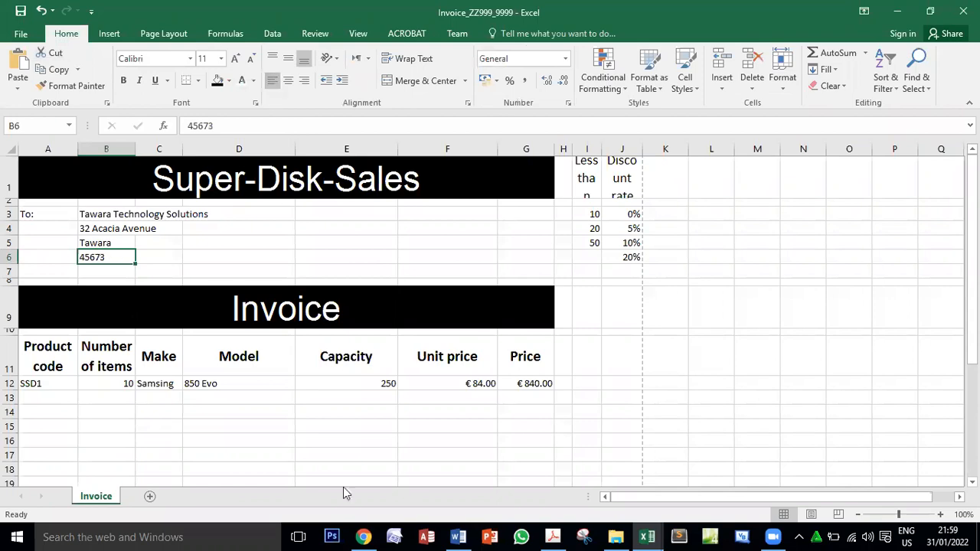
- Look up the first invoice item in the Acrobat PDF and change the product code in cell A12 of the Excel invoice to SSD8
{"action": "left_click", "coordinate": [553, 535]}
{"action": "scroll", "coordinate": [414, 453], "scroll_direction": "down", "scroll_amount": 3}
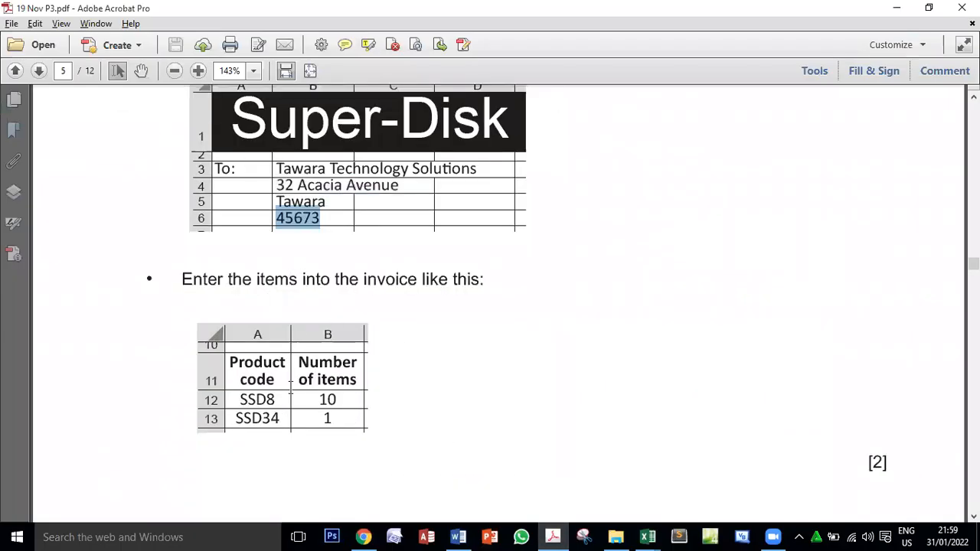
{"action": "left_click", "coordinate": [284, 399]}
{"action": "left_click_drag", "start_coordinate": [240, 400], "coordinate": [258, 398]}
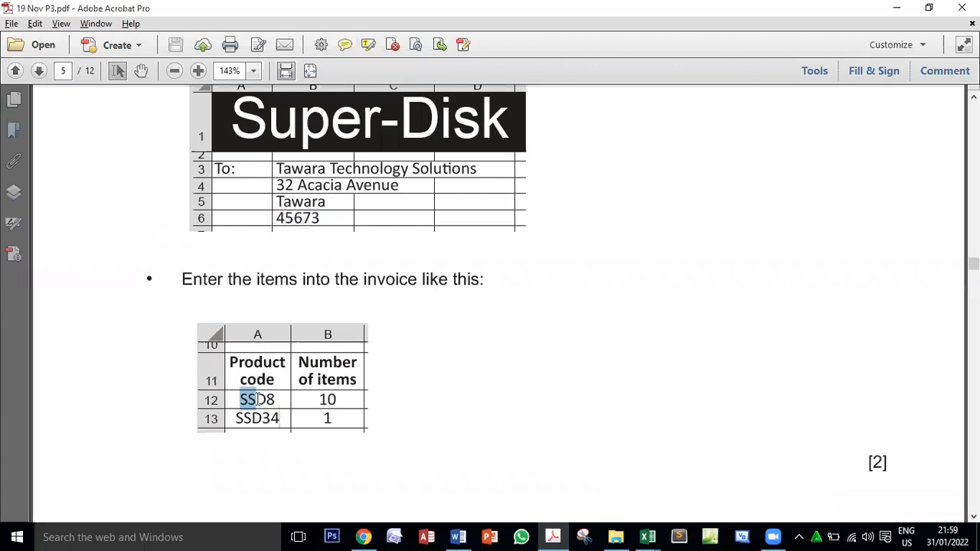
{"action": "key", "text": "alt+Tab"}
{"action": "double_click", "coordinate": [46, 382]}
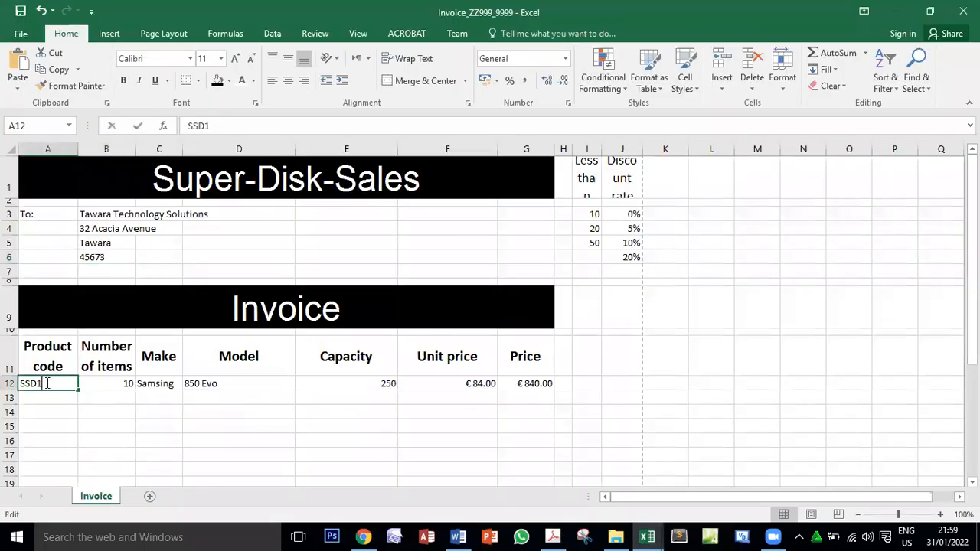
{"action": "key", "text": "BackSpace"}
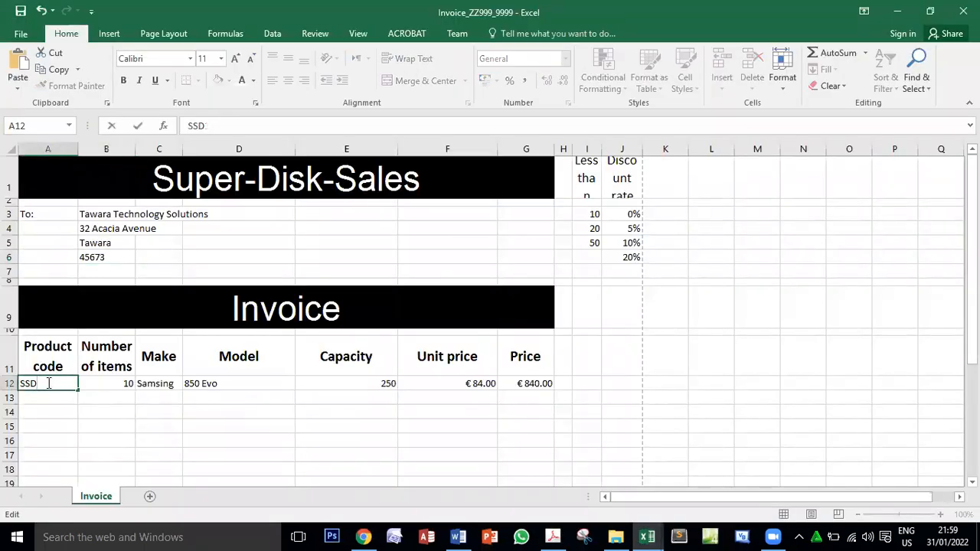
{"action": "key", "text": "Return"}
- Copy the second product code, SSD34, from the Acrobat PDF into cell A13 of the Excel invoice
{"action": "key", "text": "alt+Tab"}
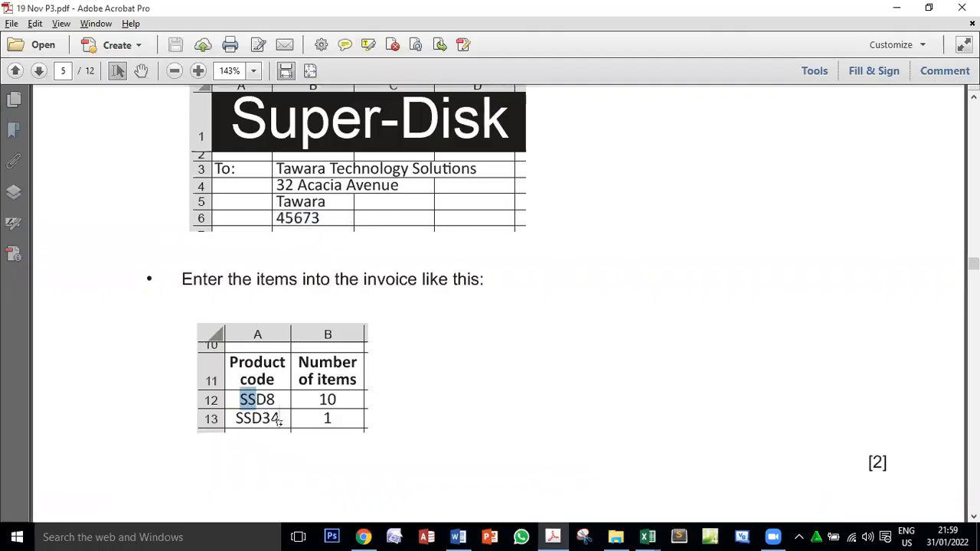
{"action": "left_click_drag", "start_coordinate": [280, 418], "coordinate": [236, 424]}
{"action": "key", "text": "ctrl+c"}
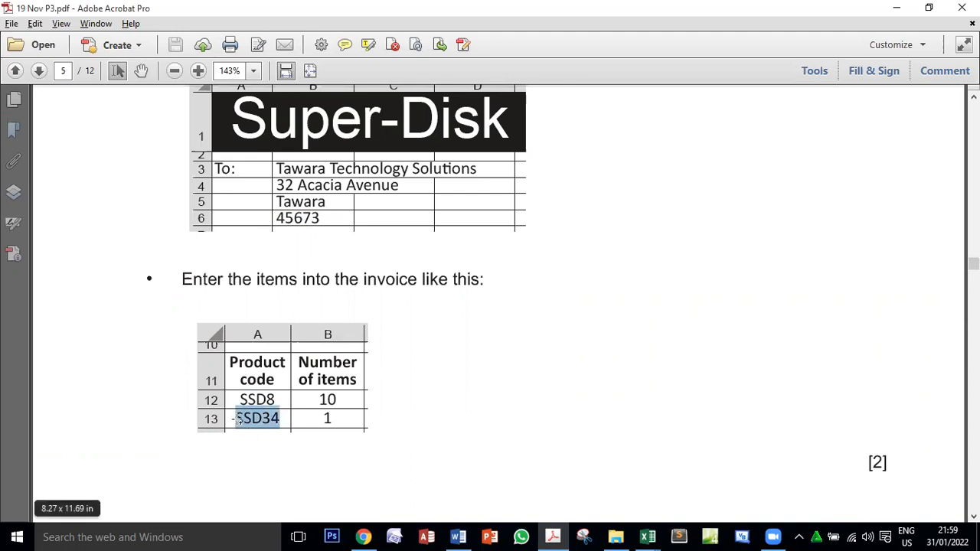
{"action": "key", "text": "alt+Tab"}
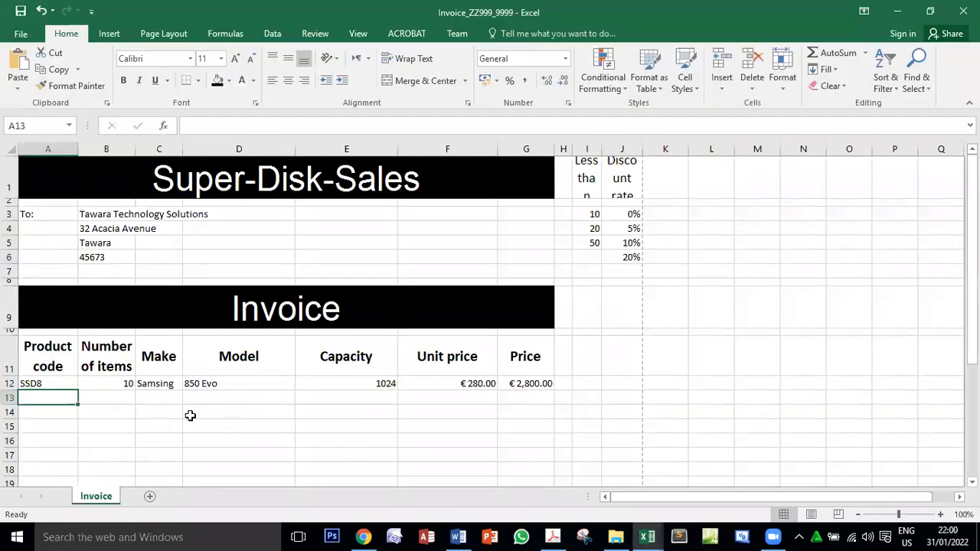
{"action": "key", "text": "ctrl+v"}
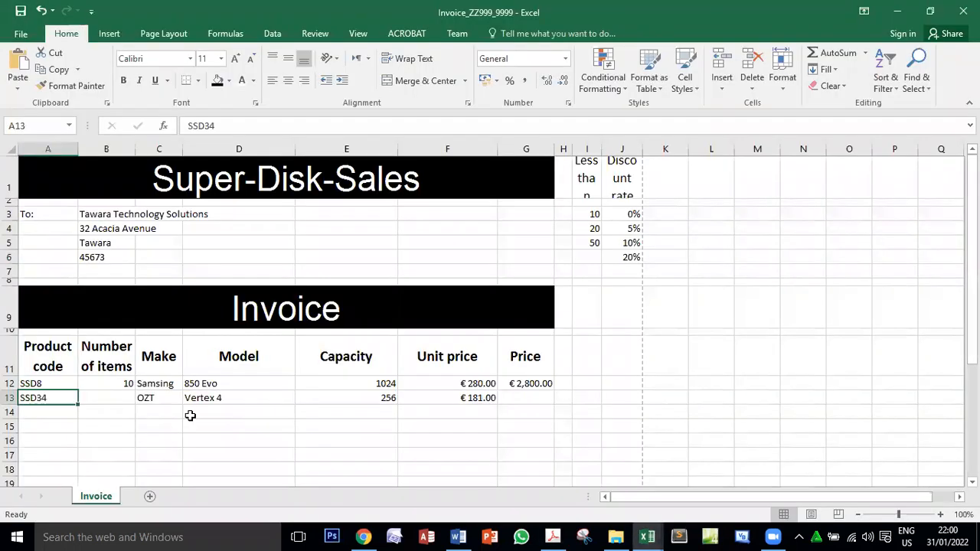
- Enter 1 as the number of SSD34 items in cell B13, and widen columns I and J to fit their headings
{"action": "left_click", "coordinate": [118, 399]}
{"action": "key", "text": "alt+Tab"}
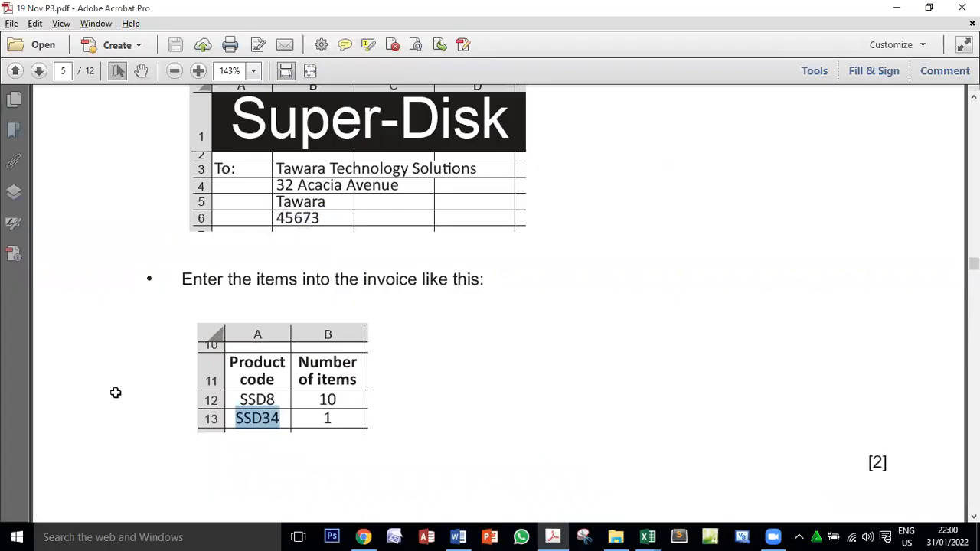
{"action": "key", "text": "alt+Tab"}
{"action": "type", "text": "1"}
{"action": "key", "text": "Return"}
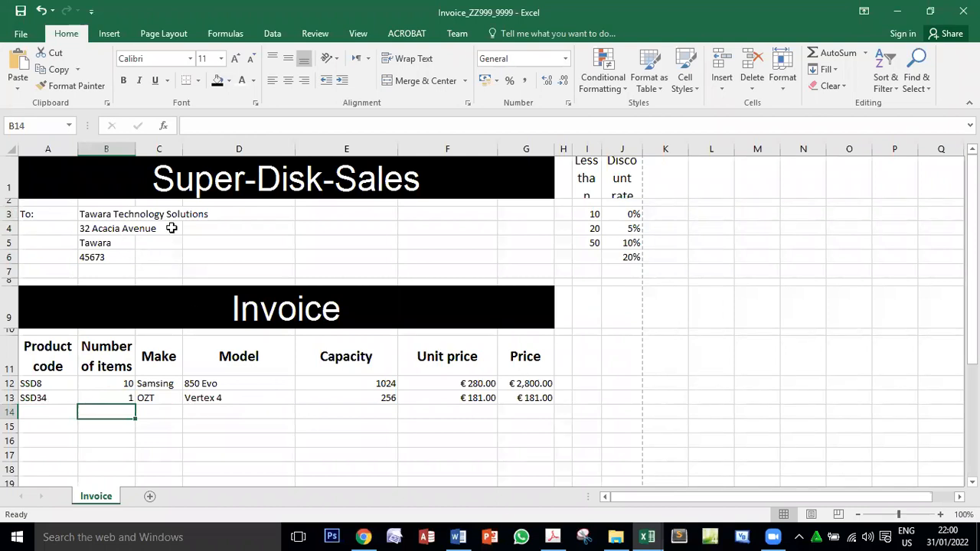
{"action": "left_click_drag", "start_coordinate": [601, 148], "coordinate": [668, 148]}
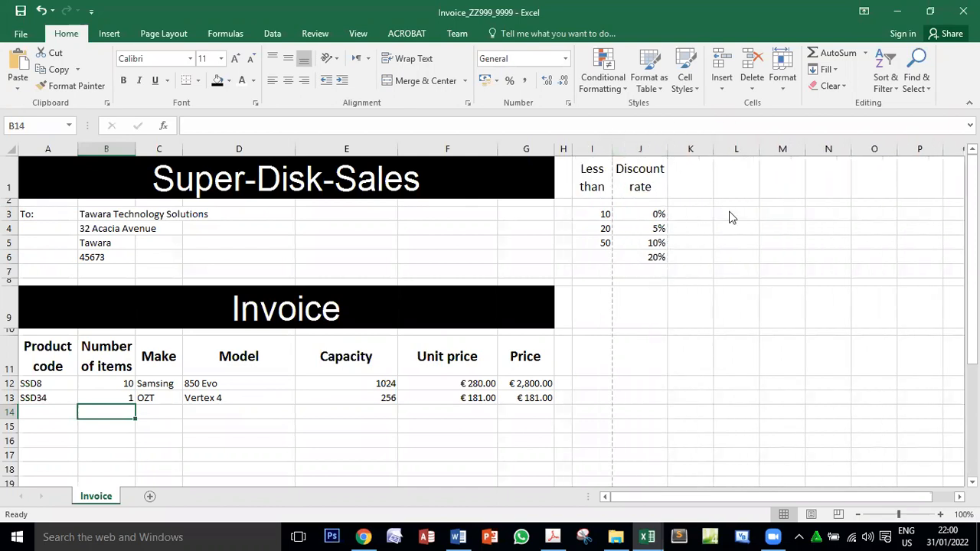
- Read task 15's print instructions in the Acrobat PDF and select cells A1 to G26 in the Excel invoice
{"action": "key", "text": "alt+Tab"}
{"action": "scroll", "coordinate": [302, 379], "scroll_direction": "down", "scroll_amount": 10}
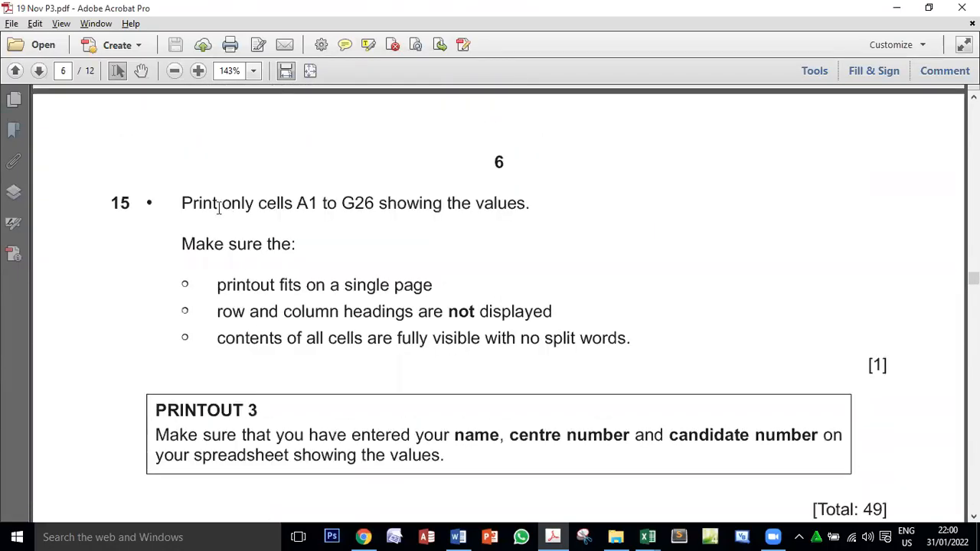
{"action": "double_click", "coordinate": [248, 203]}
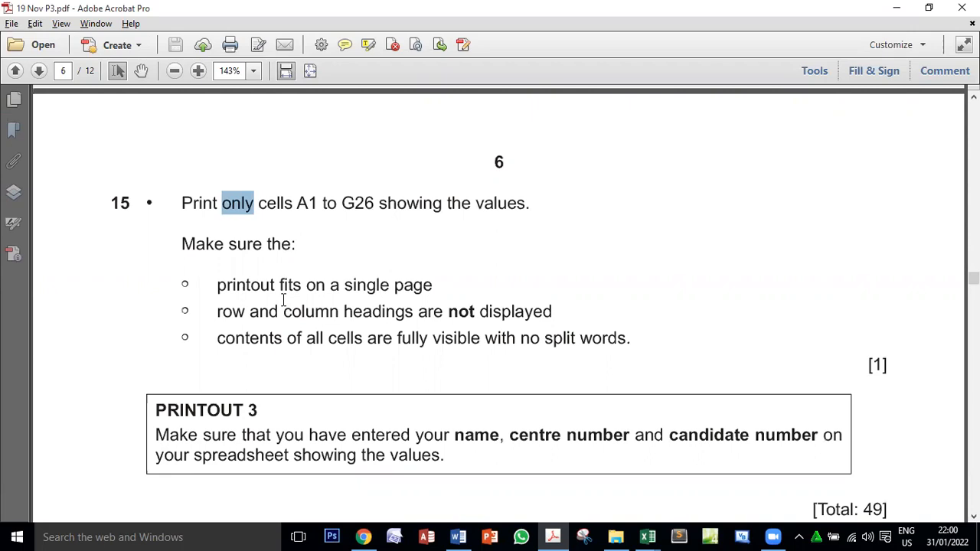
{"action": "left_click_drag", "start_coordinate": [298, 203], "coordinate": [356, 208]}
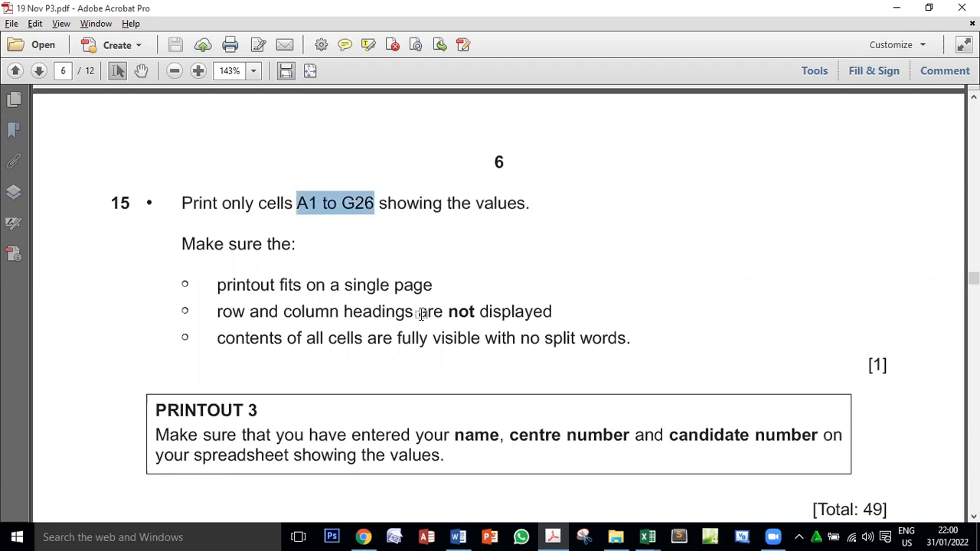
{"action": "key", "text": "alt+Tab"}
{"action": "left_click", "coordinate": [48, 166]}
{"action": "mouse_move", "coordinate": [435, 180]}
{"action": "left_mouse_down"}
{"action": "mouse_move", "coordinate": [556, 190]}
{"action": "mouse_move", "coordinate": [544, 192]}
{"action": "mouse_move", "coordinate": [544, 505]}
{"action": "mouse_move", "coordinate": [533, 433]}
{"action": "left_mouse_up"}
{"action": "scroll", "coordinate": [490, 395], "scroll_direction": "up", "scroll_amount": 4}
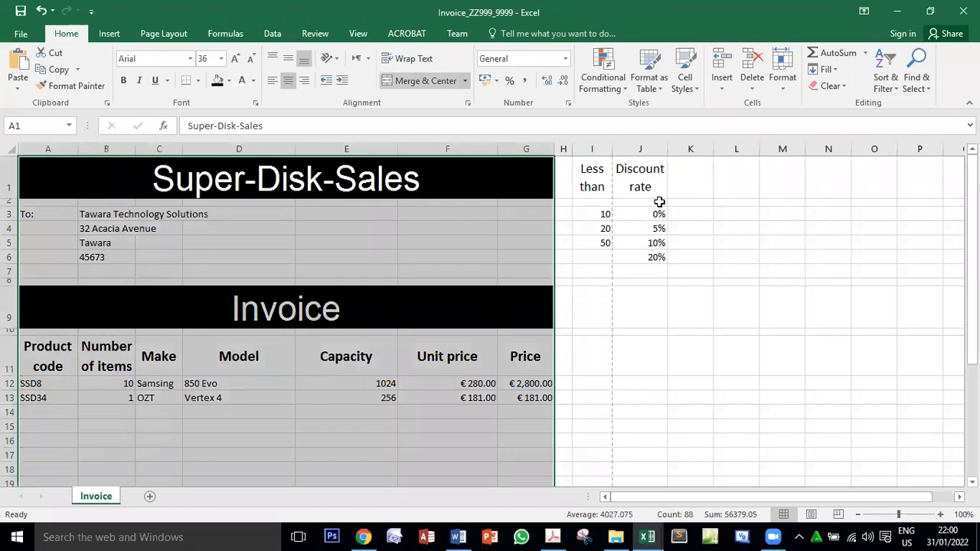
- Examine the invoice's print preview and its page settings, and compare them with the print requirements in the Acrobat PDF
{"action": "mouse_move", "coordinate": [658, 534]}
{"action": "left_click", "coordinate": [21, 34]}
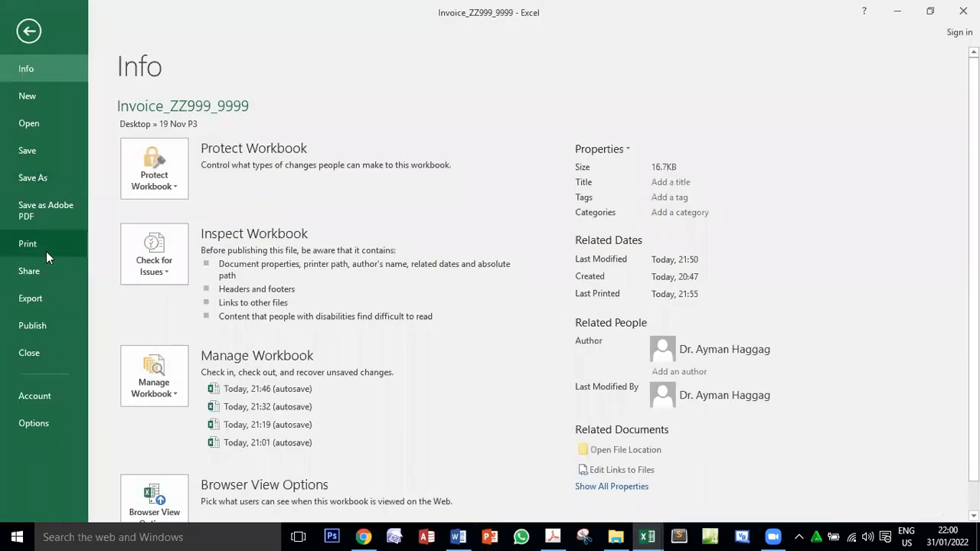
{"action": "left_click", "coordinate": [43, 248]}
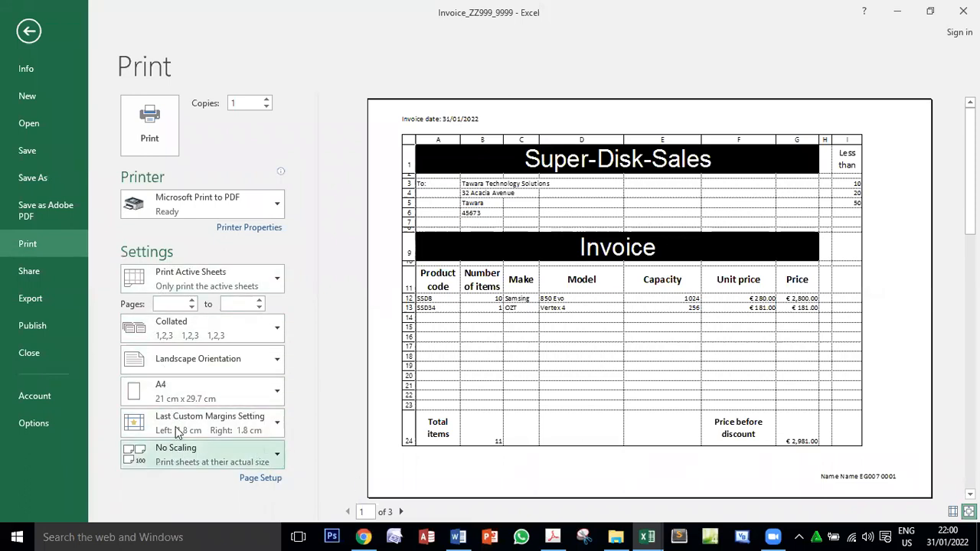
{"action": "left_click", "coordinate": [27, 36]}
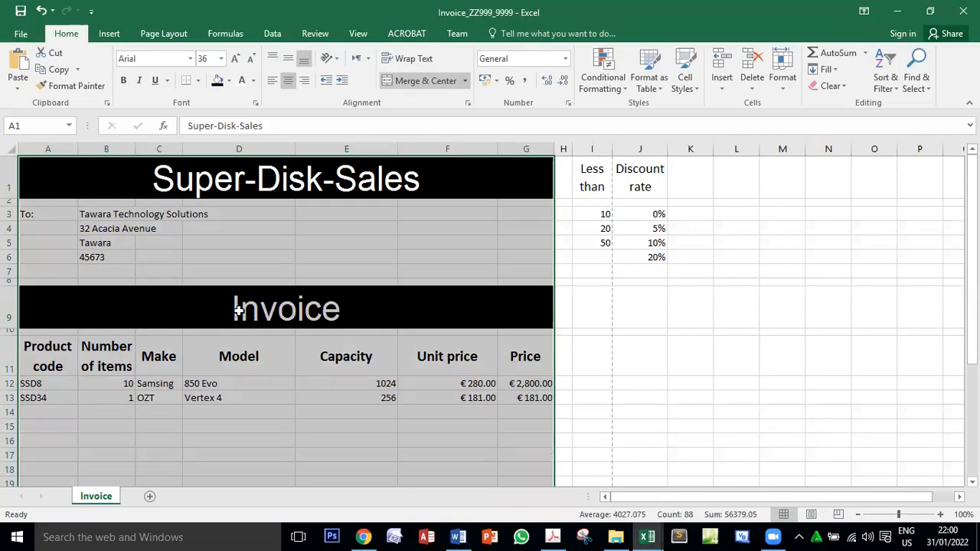
{"action": "key", "text": "alt+Tab"}
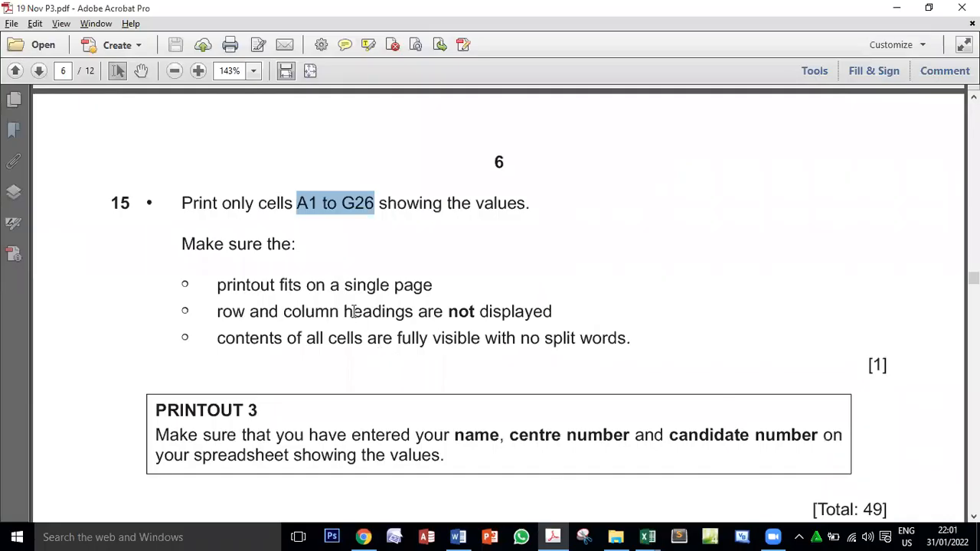
{"action": "key", "text": "alt+Tab"}
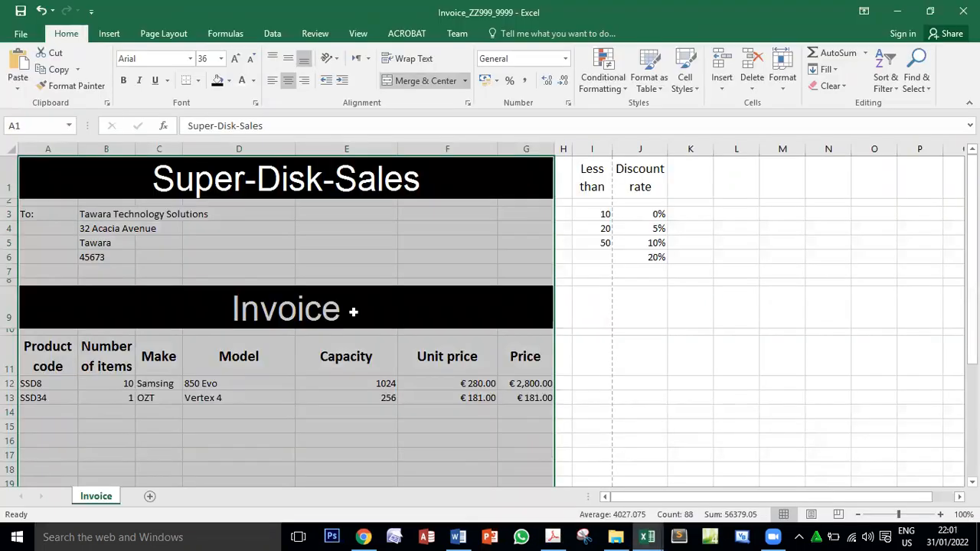
{"action": "key", "text": "alt+Tab"}
{"action": "key", "text": "alt+Tab"}
- Set the selected range A1:G26 as the print area and check its boundaries on the sheet
{"action": "left_click", "coordinate": [177, 38]}
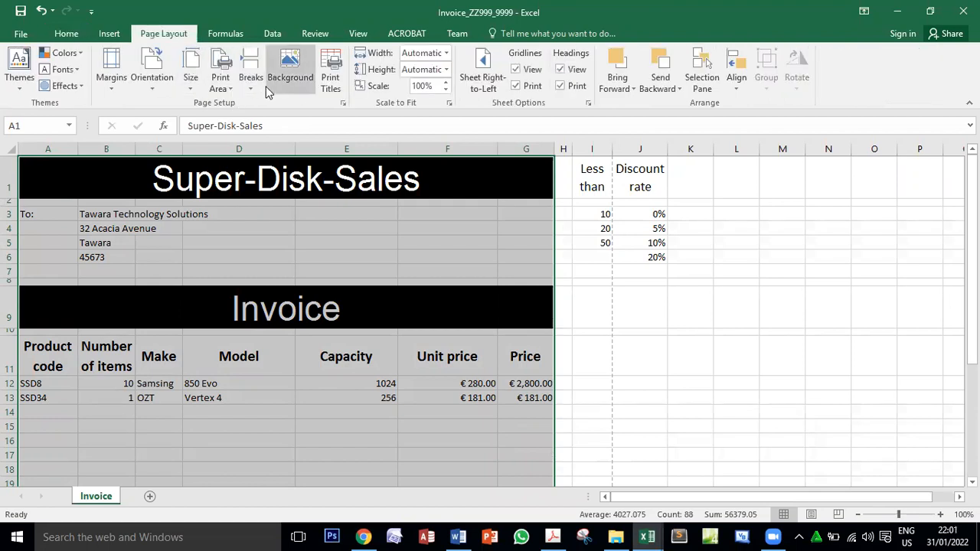
{"action": "left_click", "coordinate": [220, 83]}
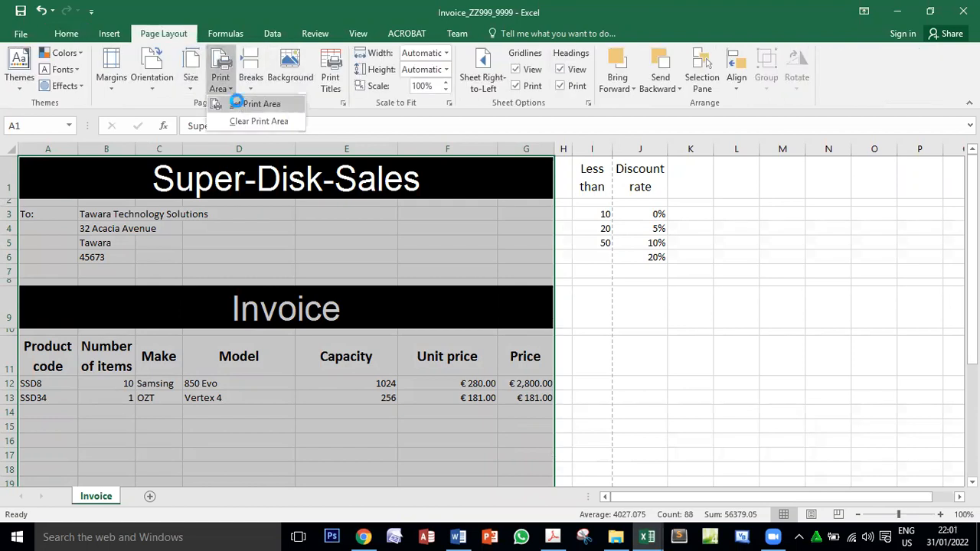
{"action": "left_click", "coordinate": [235, 102]}
{"action": "left_click", "coordinate": [650, 362]}
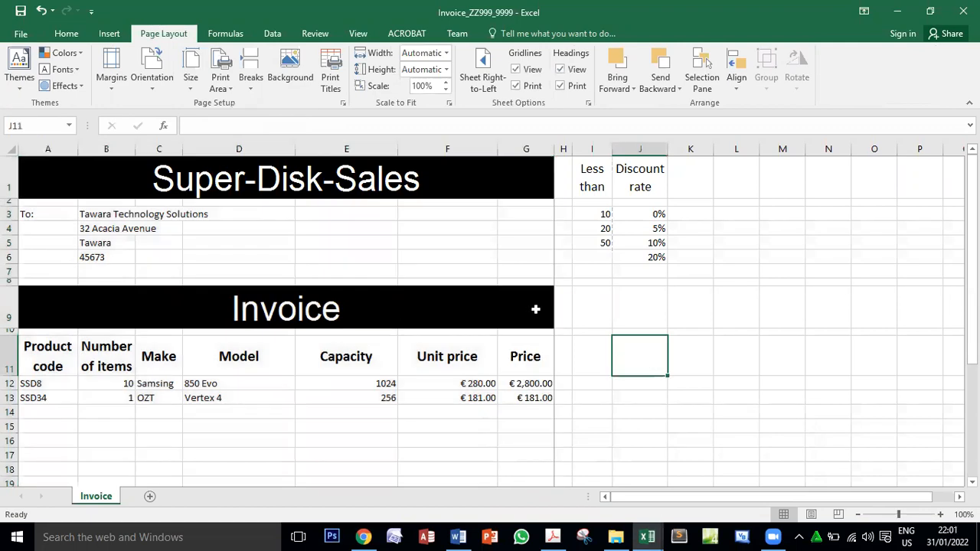
{"action": "scroll", "coordinate": [582, 355], "scroll_direction": "down", "scroll_amount": 6}
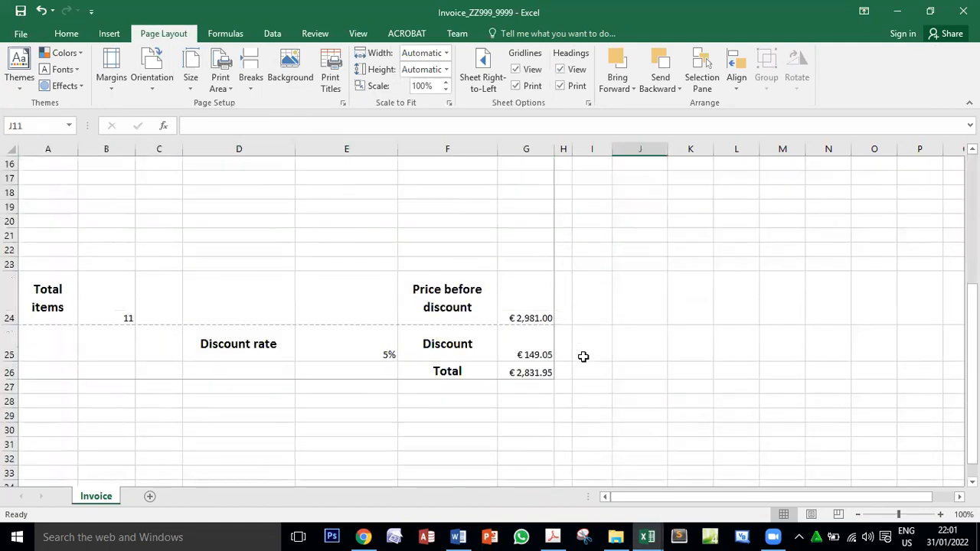
{"action": "scroll", "coordinate": [390, 319], "scroll_direction": "up", "scroll_amount": 6}
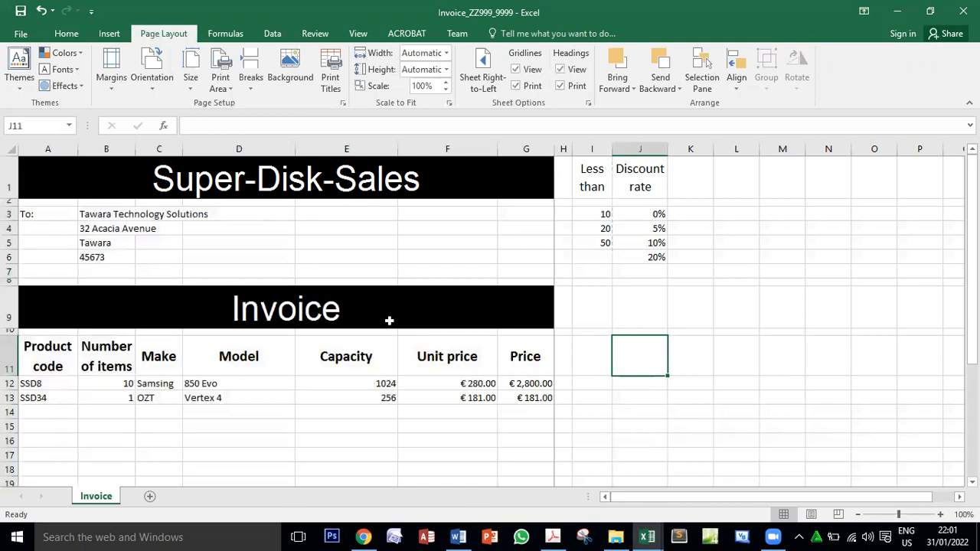
- Check the single-page requirement in the Acrobat PDF and set the Excel invoice's page orientation to Portrait
{"action": "key", "text": "alt+Tab"}
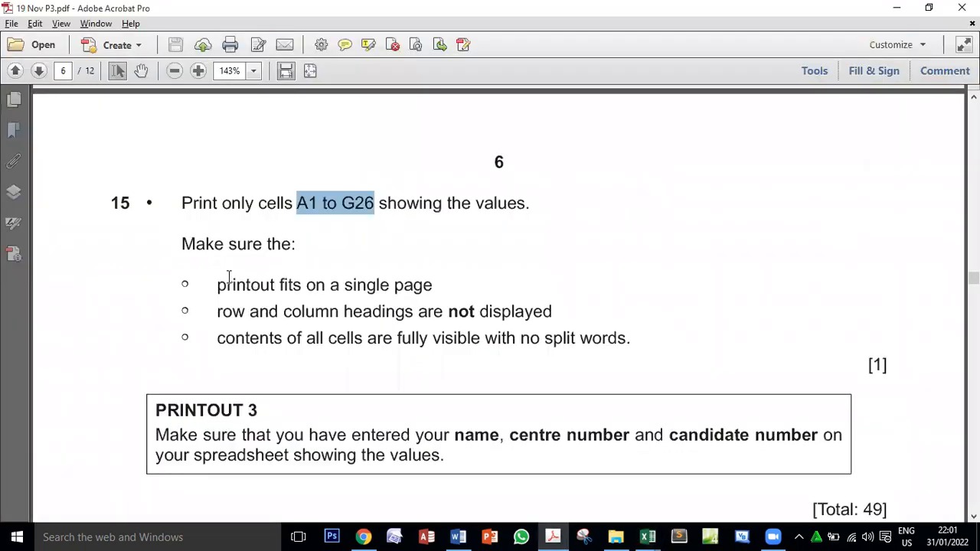
{"action": "left_click_drag", "start_coordinate": [228, 277], "coordinate": [416, 280]}
{"action": "key", "text": "alt+Tab"}
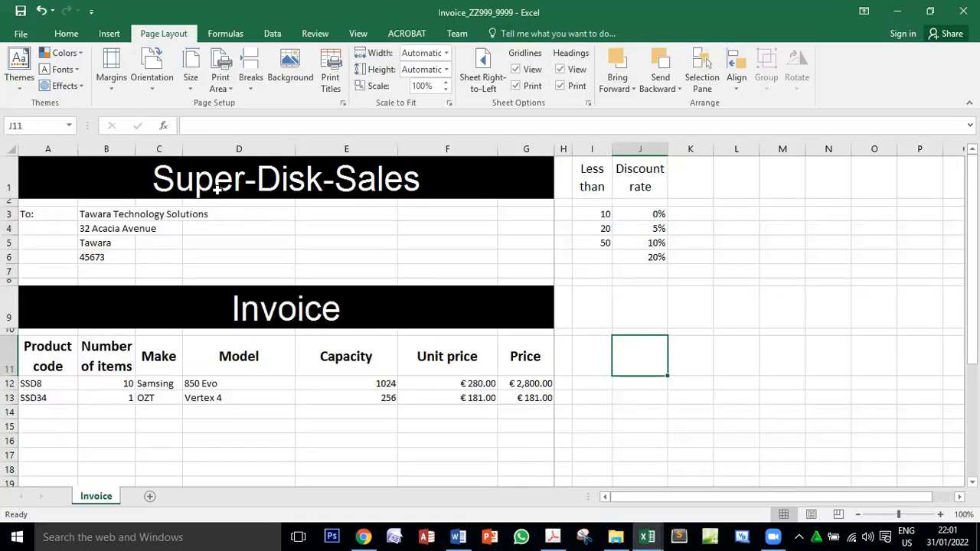
{"action": "left_click", "coordinate": [153, 91]}
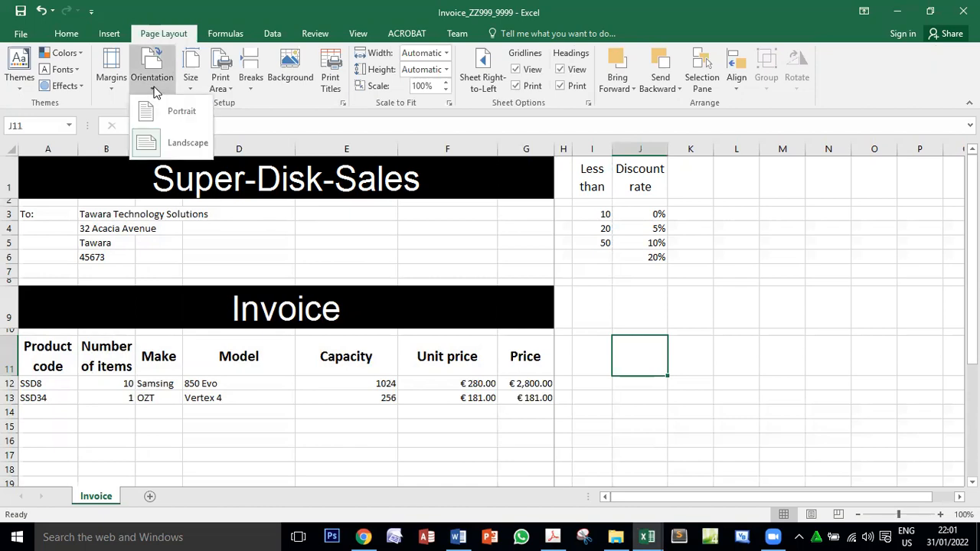
{"action": "left_click", "coordinate": [153, 107]}
- Scale the invoice printout to fit 1 page wide and 1 page tall
{"action": "key", "text": "alt+Tab"}
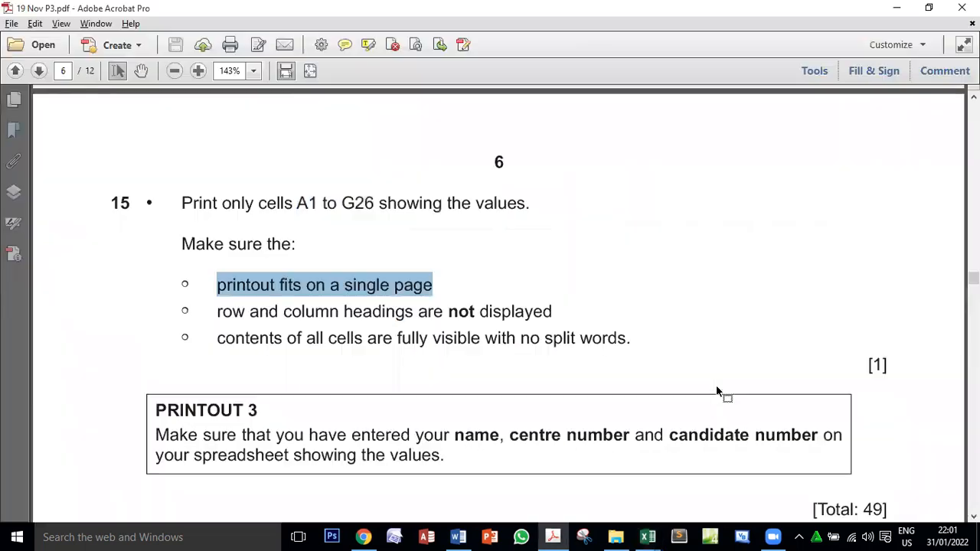
{"action": "key", "text": "alt+Tab"}
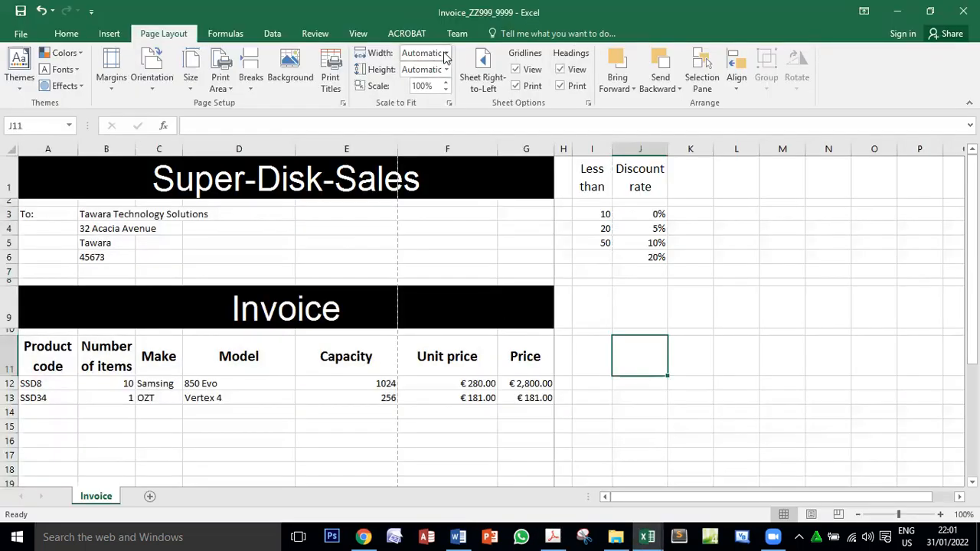
{"action": "left_click", "coordinate": [444, 53]}
{"action": "left_click", "coordinate": [417, 82]}
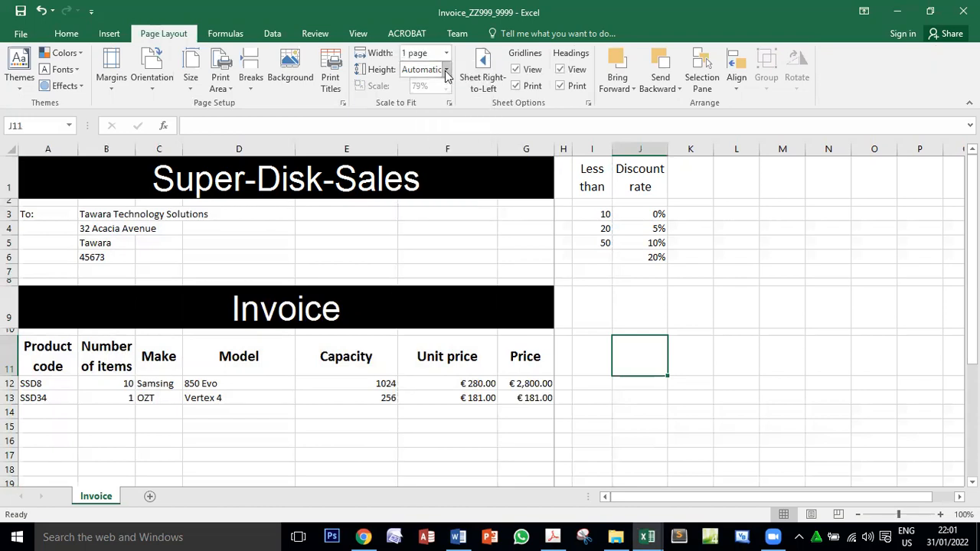
{"action": "left_click", "coordinate": [446, 69]}
{"action": "left_click", "coordinate": [443, 100]}
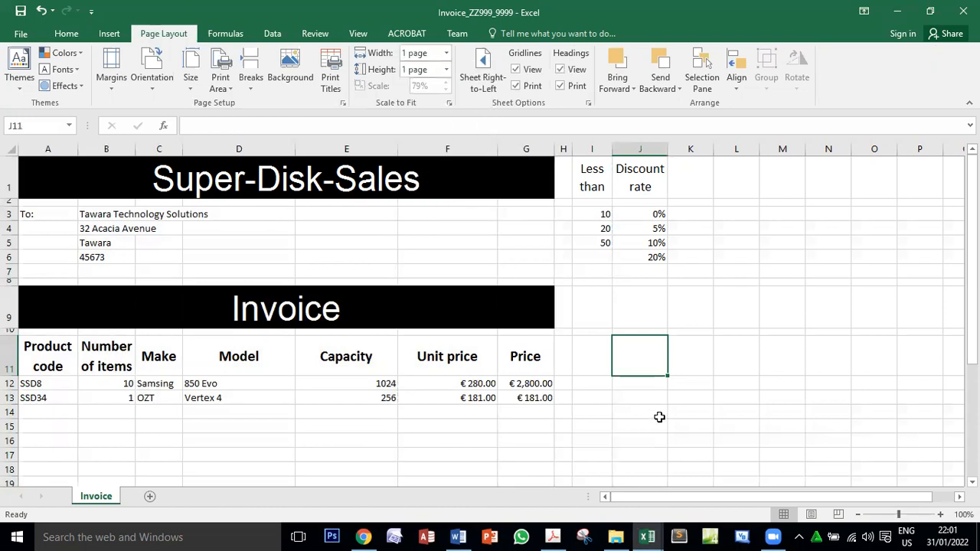
- Check the headings requirement in the Acrobat PDF and turn off printing of row and column headings for the Excel invoice
{"action": "key", "text": "alt+Tab"}
{"action": "left_click_drag", "start_coordinate": [219, 311], "coordinate": [551, 311]}
{"action": "key", "text": "alt+Tab"}
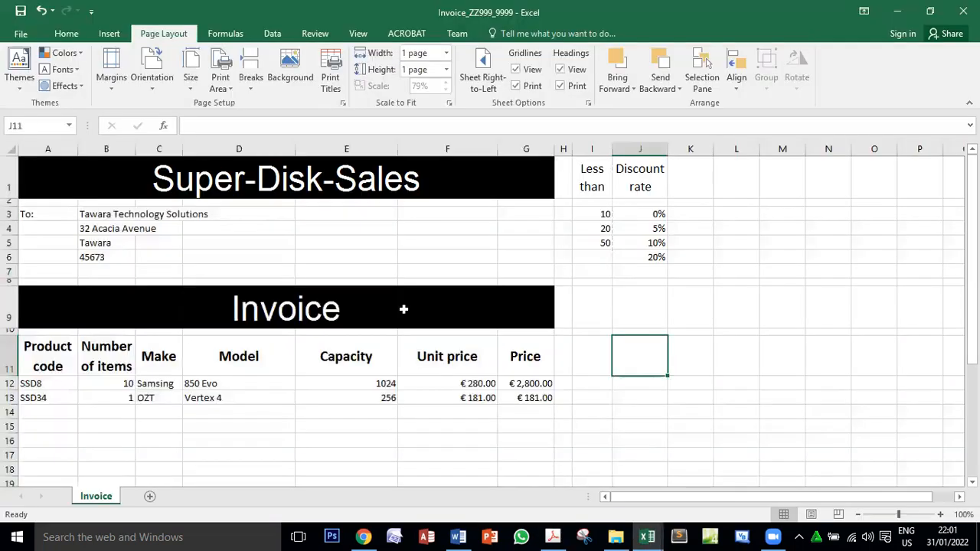
{"action": "left_click", "coordinate": [331, 76]}
{"action": "left_click", "coordinate": [505, 243]}
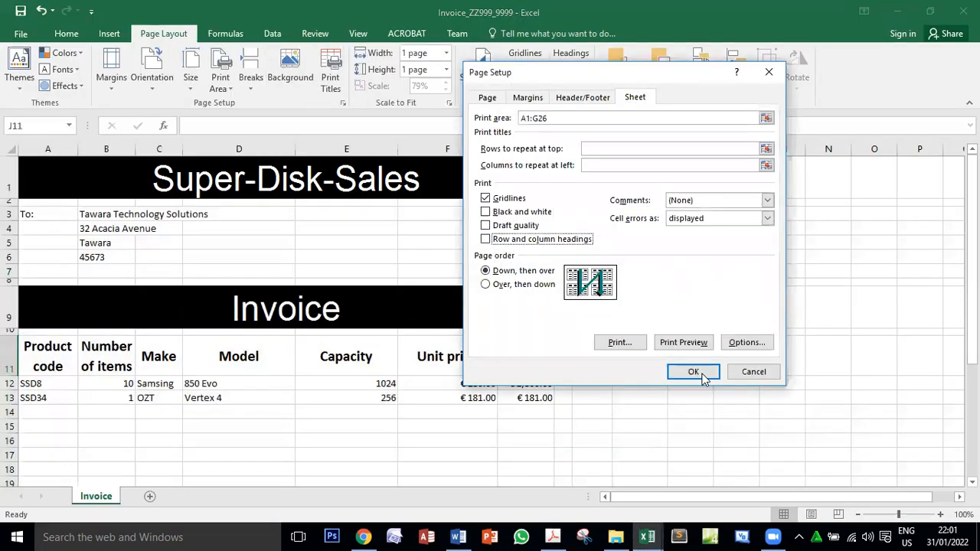
{"action": "left_click", "coordinate": [694, 372]}
- Check the cell visibility requirement in the Acrobat PDF, and inspect the Excel invoice down to its totals for cut-off contents or split words
{"action": "key", "text": "alt+Tab"}
{"action": "left_click_drag", "start_coordinate": [218, 338], "coordinate": [630, 338]}
{"action": "key", "text": "alt+Tab"}
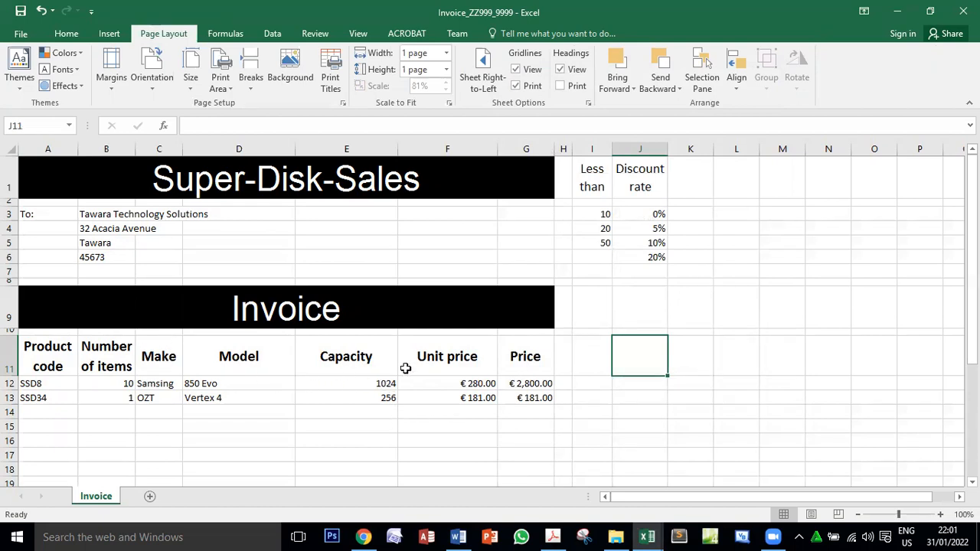
{"action": "scroll", "coordinate": [534, 410], "scroll_direction": "down", "scroll_amount": 5}
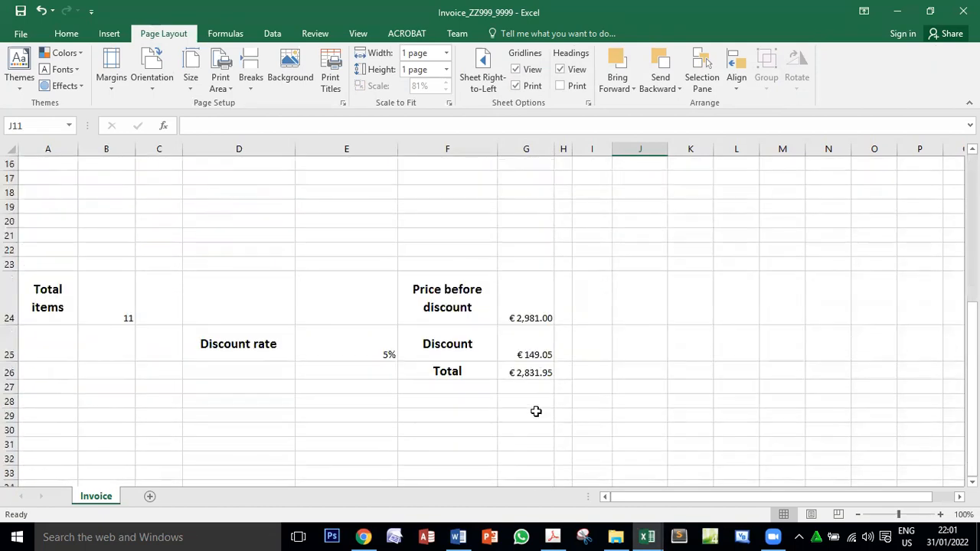
{"action": "scroll", "coordinate": [535, 411], "scroll_direction": "up", "scroll_amount": 5}
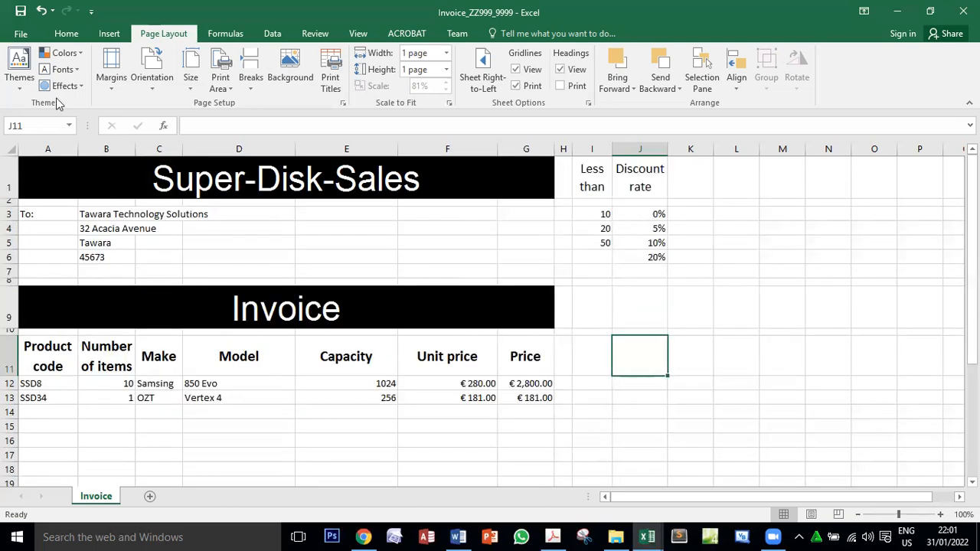
- Print the invoice with Microsoft Print to PDF and save the output as PRINTOUT 3 in the 19 Nov P3 folder
{"action": "left_click", "coordinate": [19, 35]}
{"action": "left_click", "coordinate": [24, 243]}
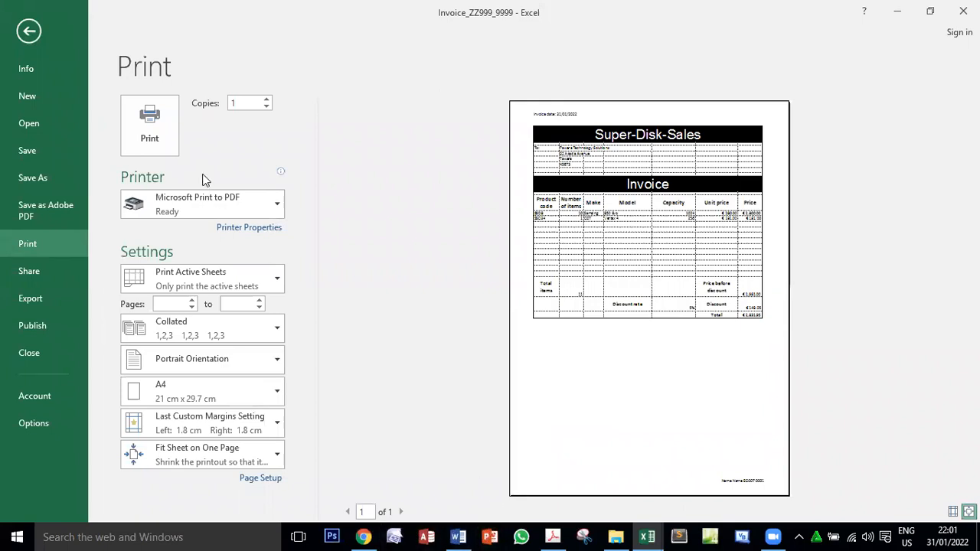
{"action": "left_click", "coordinate": [150, 124]}
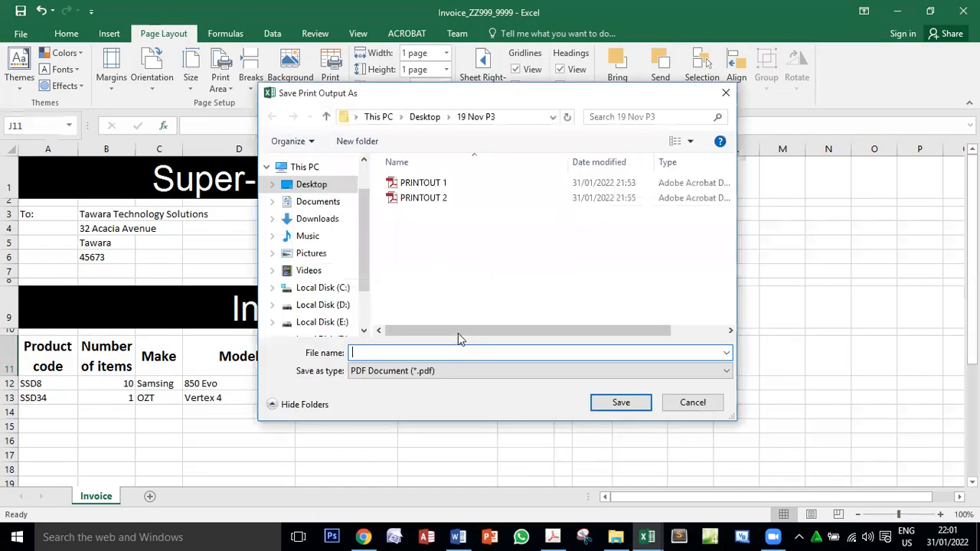
{"action": "left_click", "coordinate": [437, 197]}
{"action": "left_click", "coordinate": [402, 353]}
{"action": "left_click", "coordinate": [410, 353]}
{"action": "key", "text": "BackSpace"}
{"action": "type", "text": "3"}
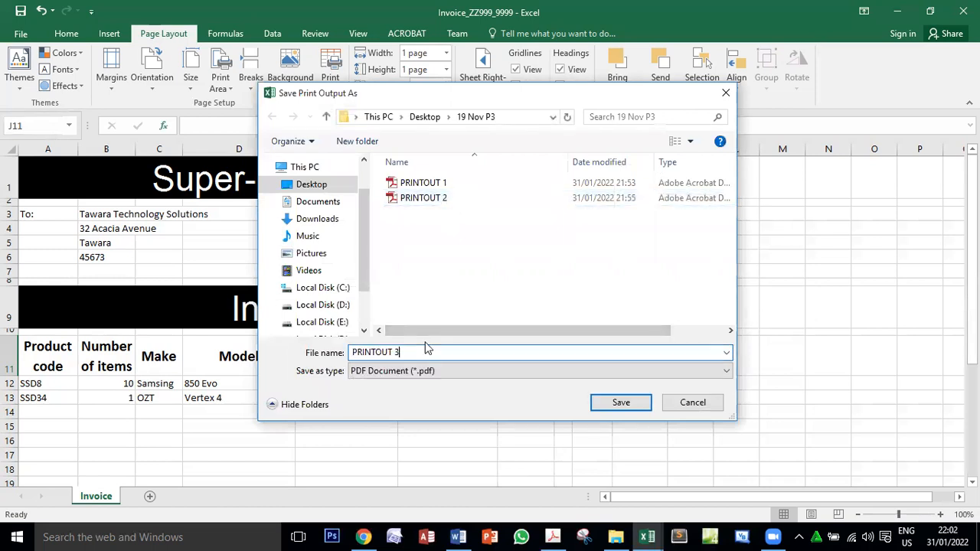
{"action": "key", "text": "Return"}
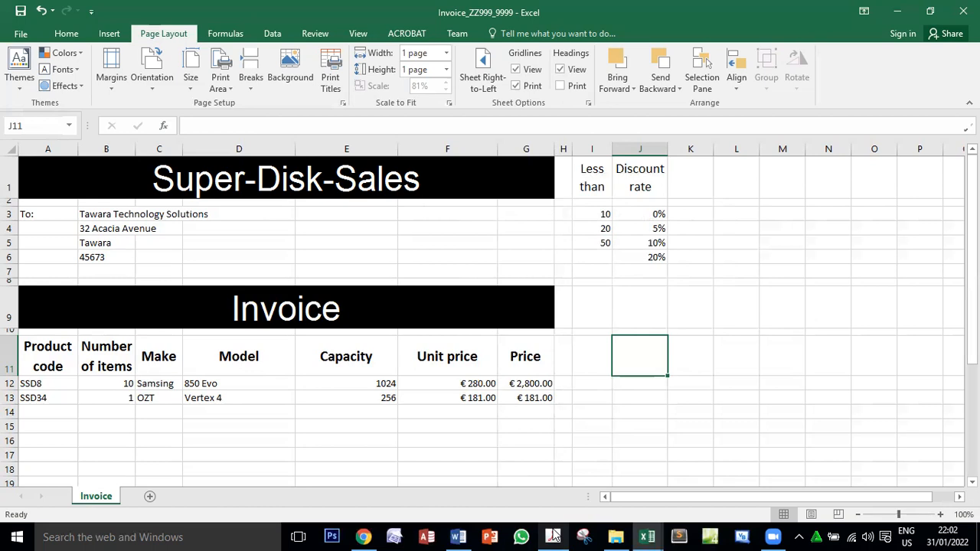
- Check the PRINTOUT 3 instructions and the total marks in the Acrobat exam PDF, and return to the Excel invoice
{"action": "key", "text": "alt+Tab"}
{"action": "scroll", "coordinate": [586, 344], "scroll_direction": "down", "scroll_amount": 3}
{"action": "left_click_drag", "start_coordinate": [864, 407], "coordinate": [885, 412]}
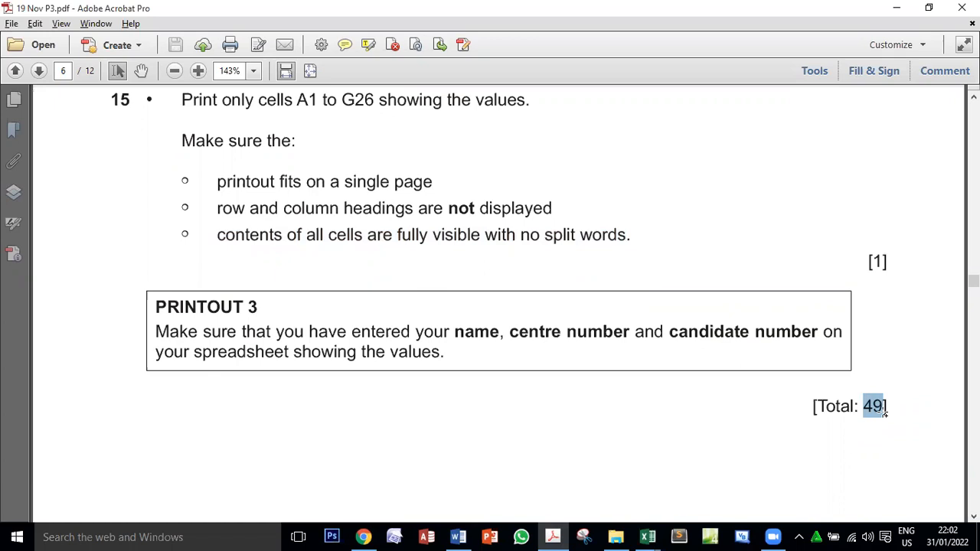
{"action": "key", "text": "alt+Tab"}
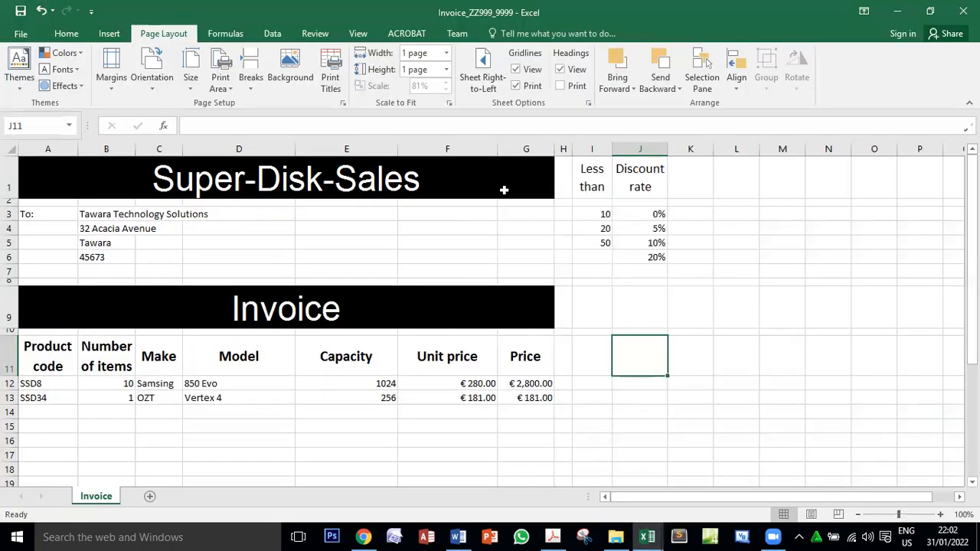